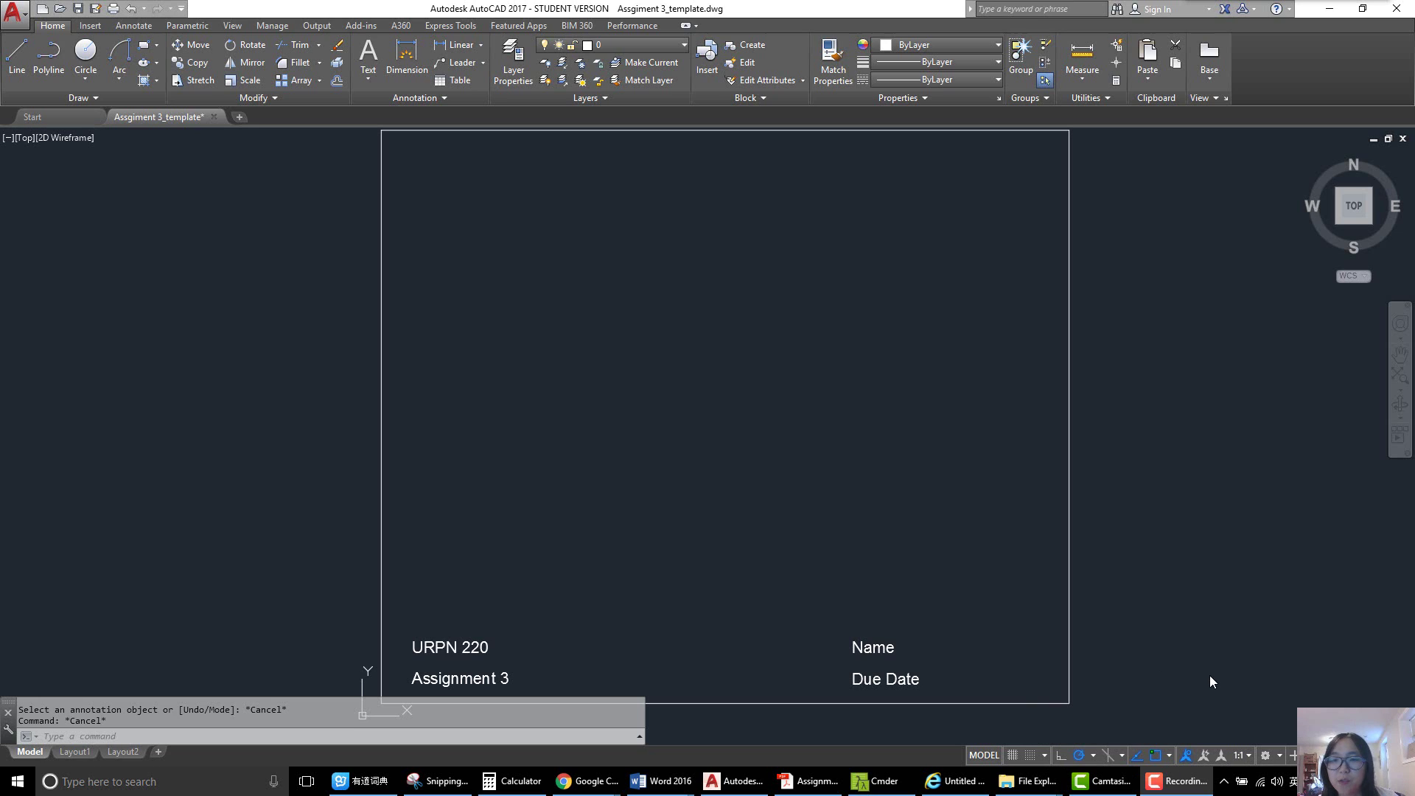
- Check the polar tracking angles and the running object snap modes, and turn off object snap tracking
left_click(1093, 755)
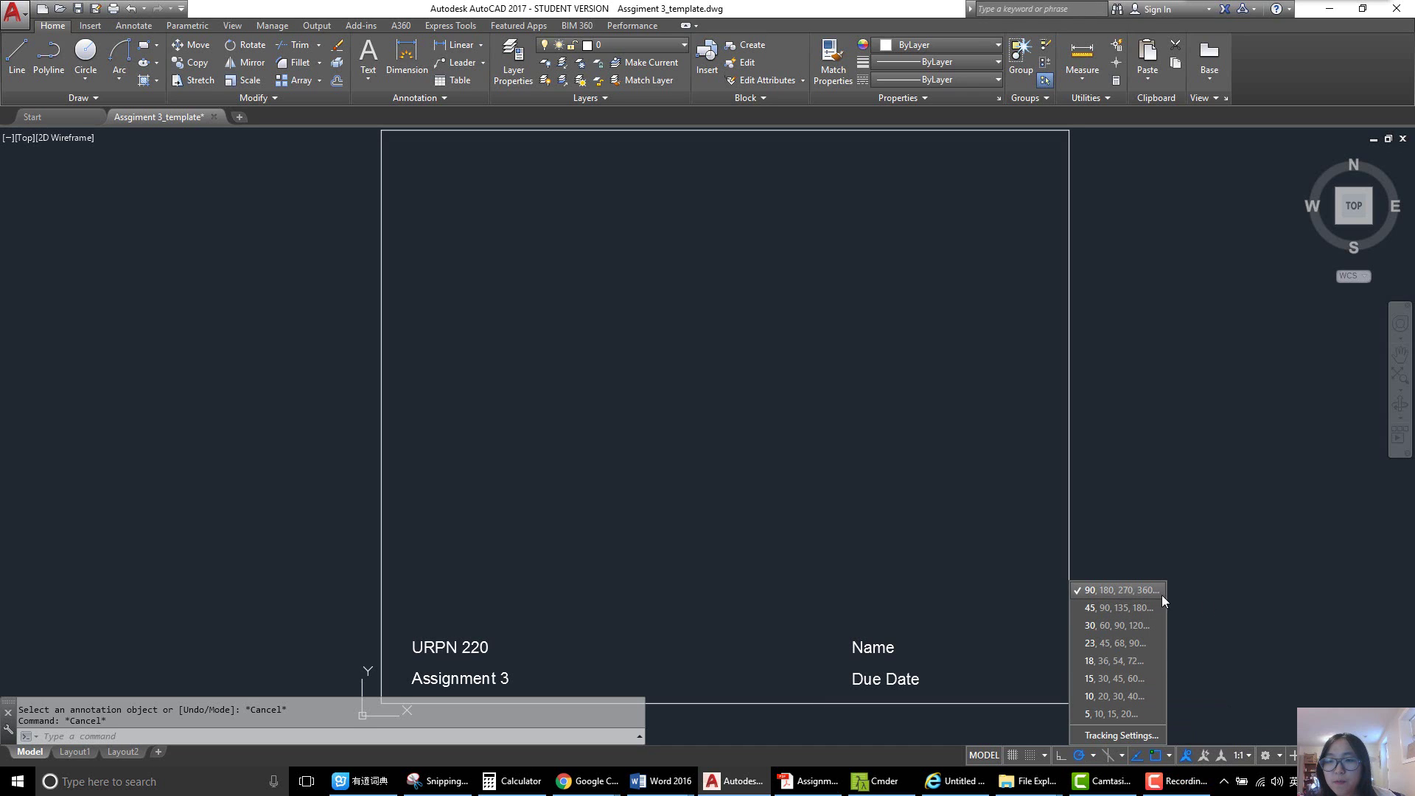
left_click(1228, 644)
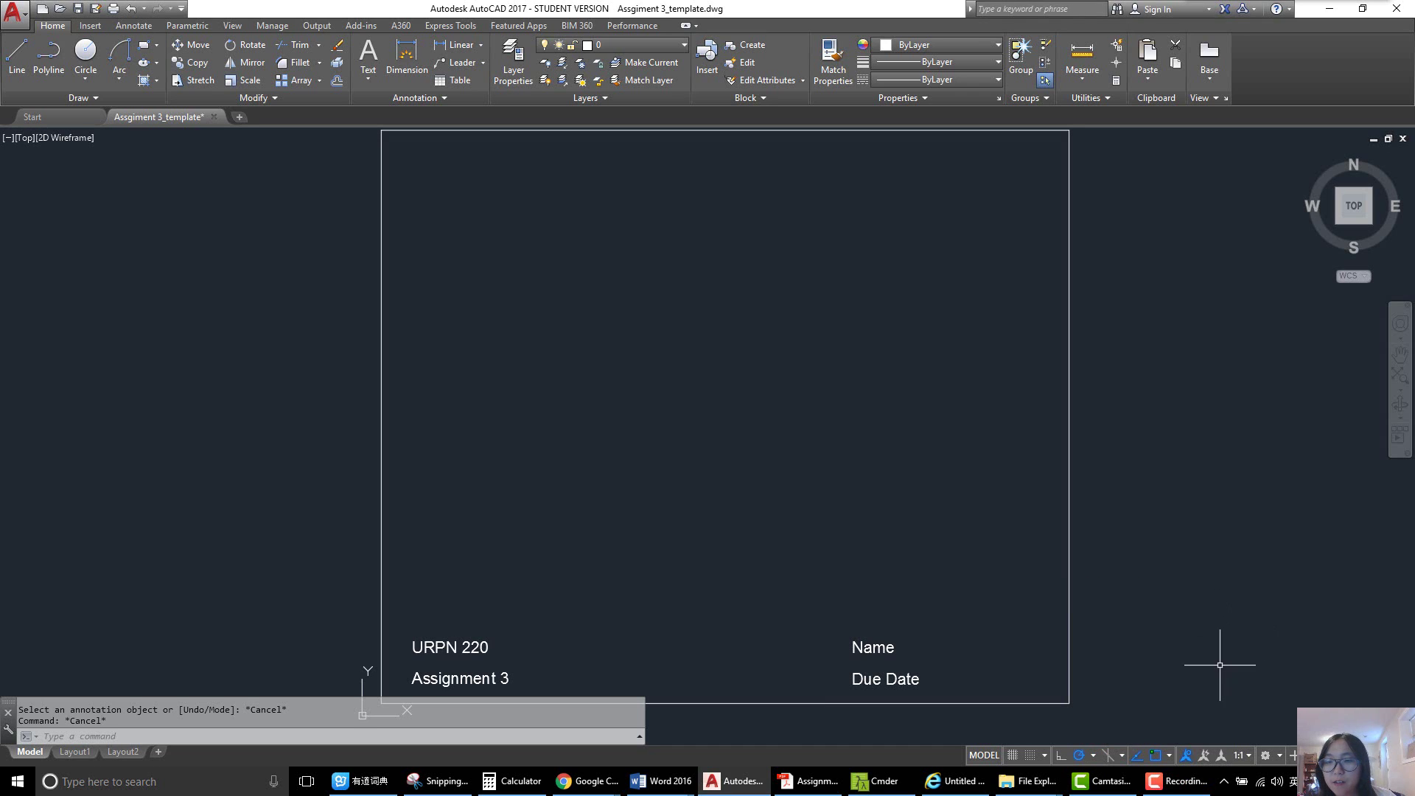
left_click(1138, 757)
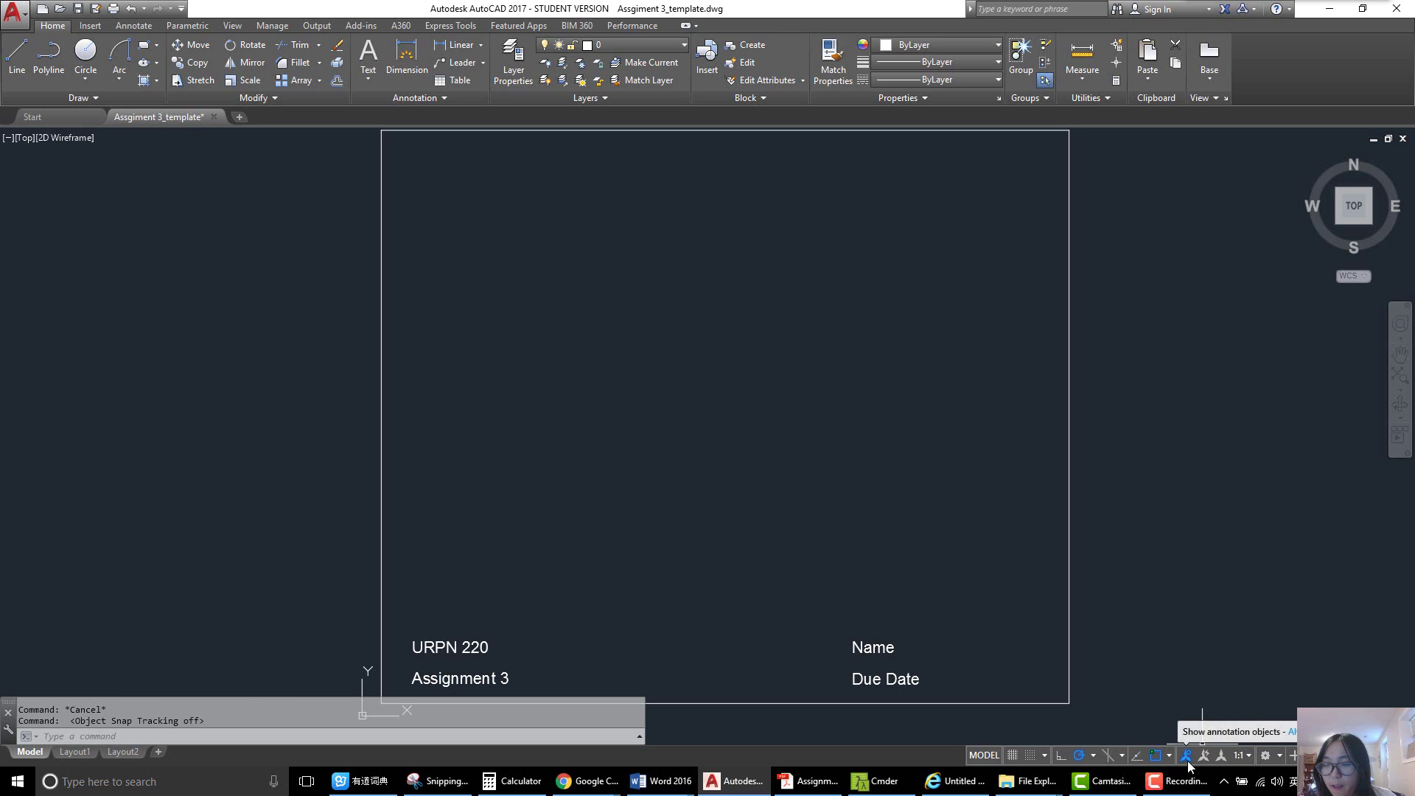
left_click(1169, 756)
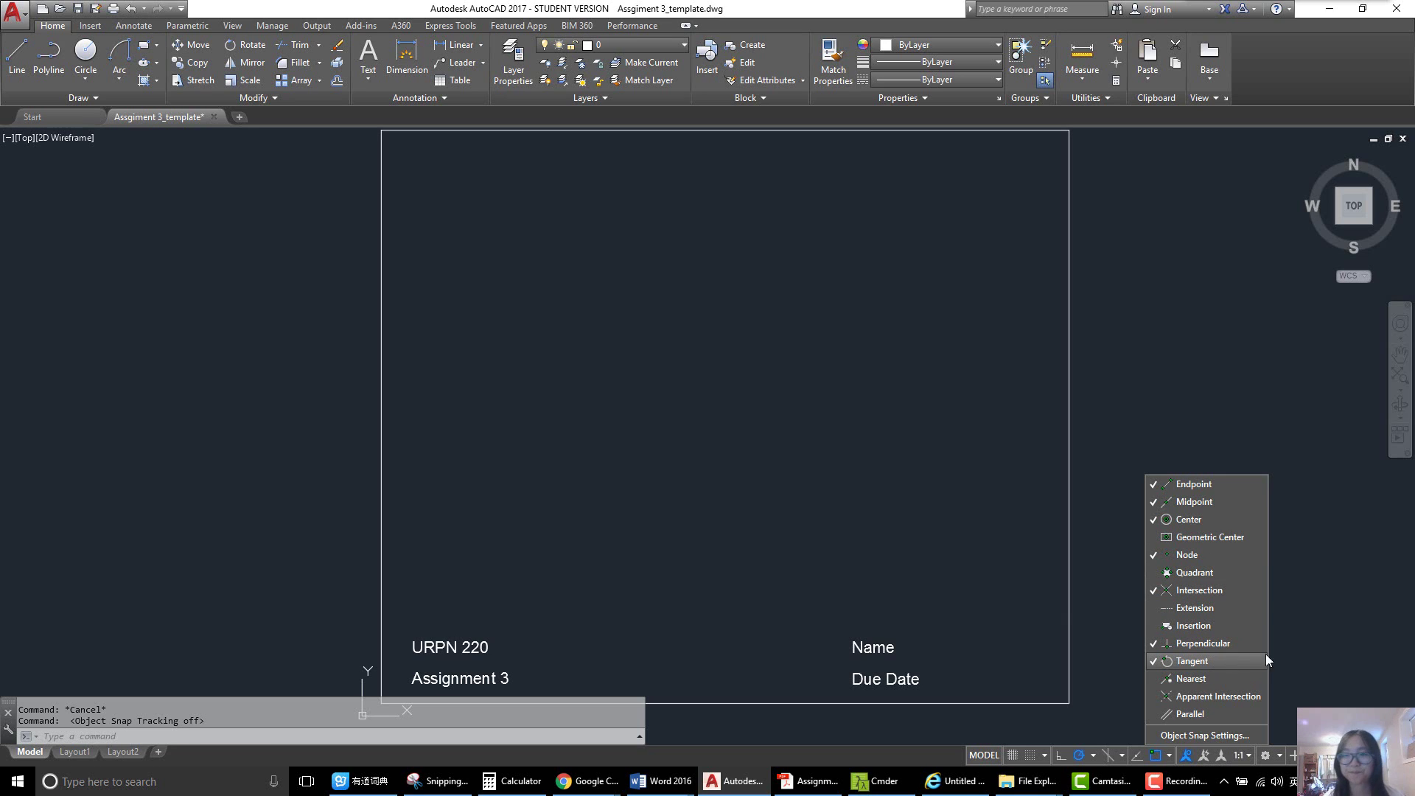
left_click(1298, 652)
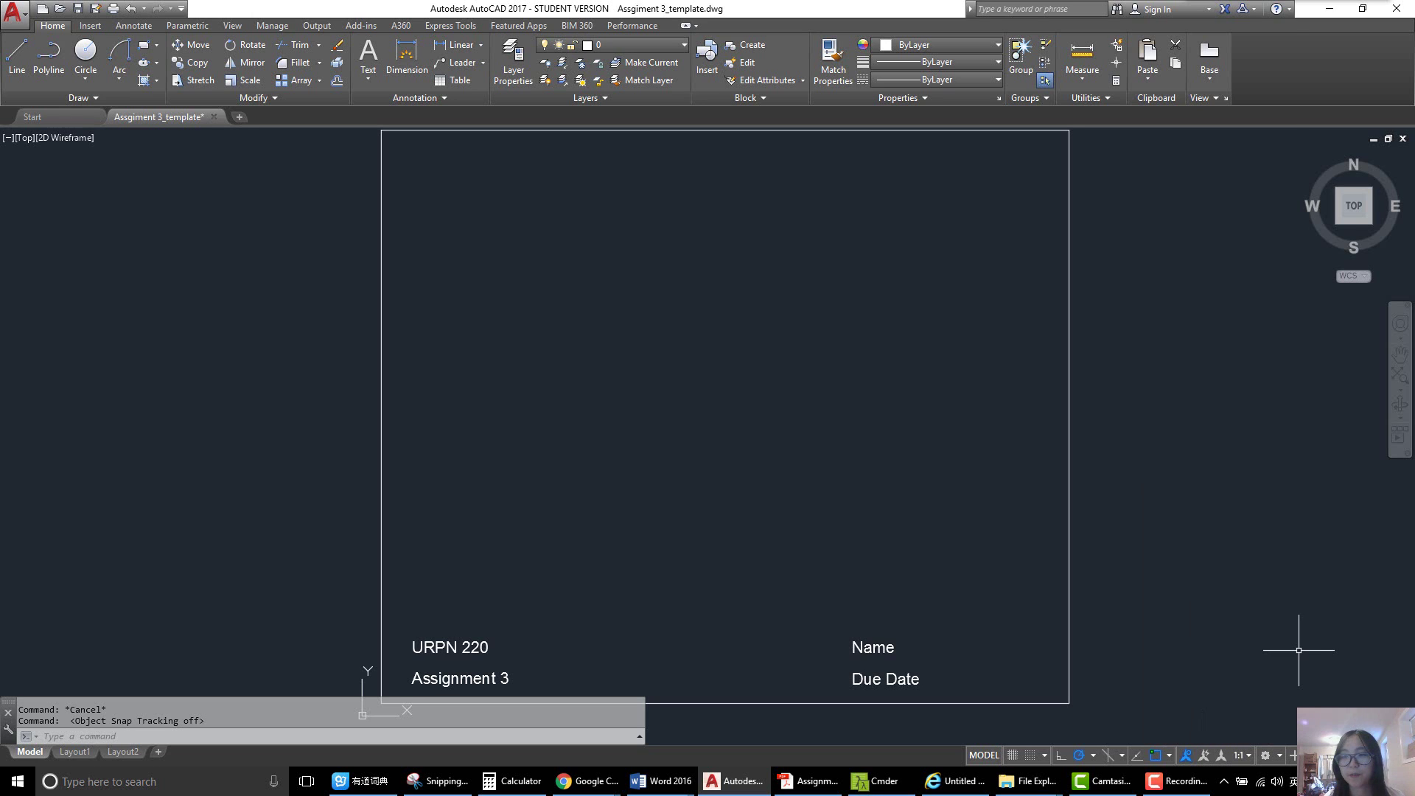
- Consult the requirements in the Assignment 3 PDF and, back in AutoCAD, set drawing units to Decimal with 0.00 precision for length and angle
left_click(814, 781)
left_click(877, 726)
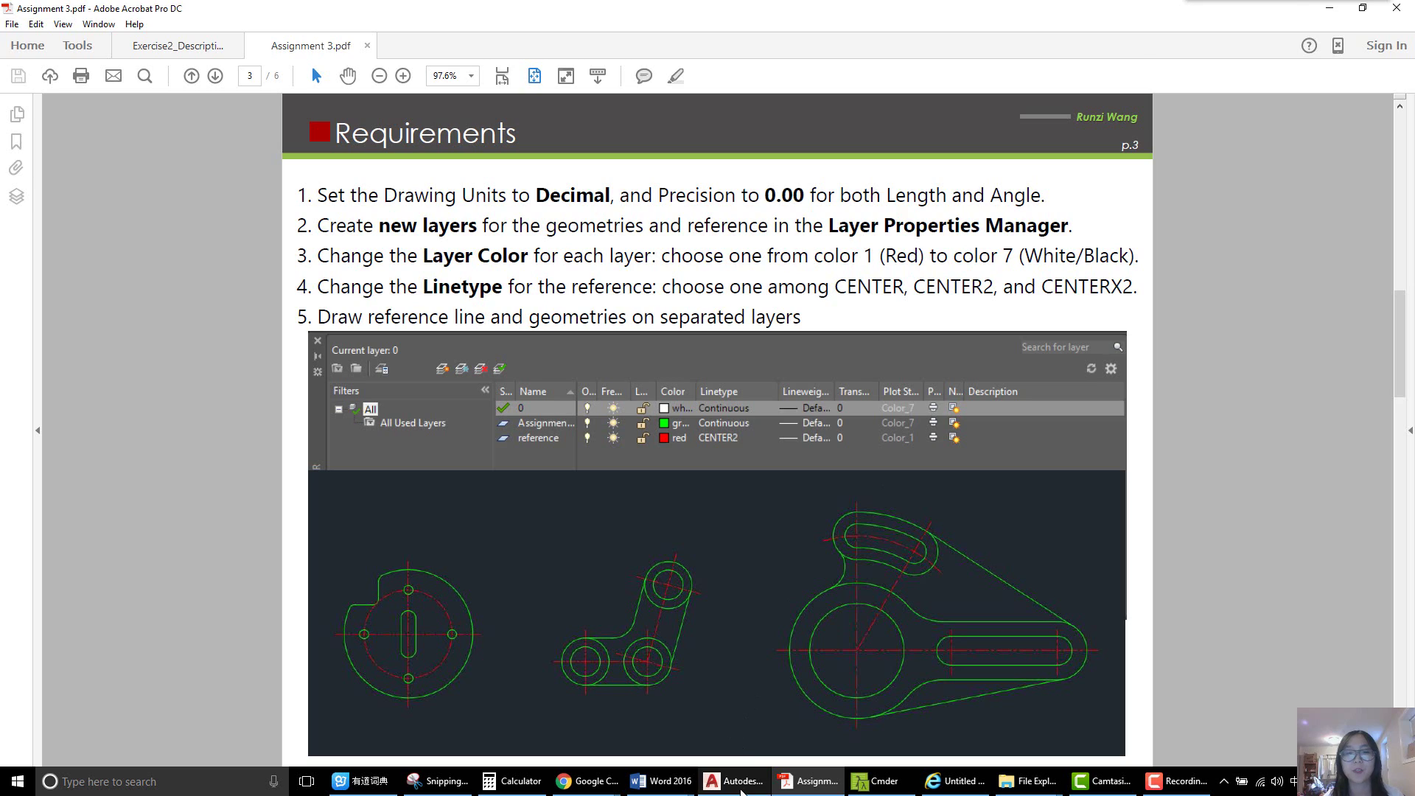
left_click(736, 781)
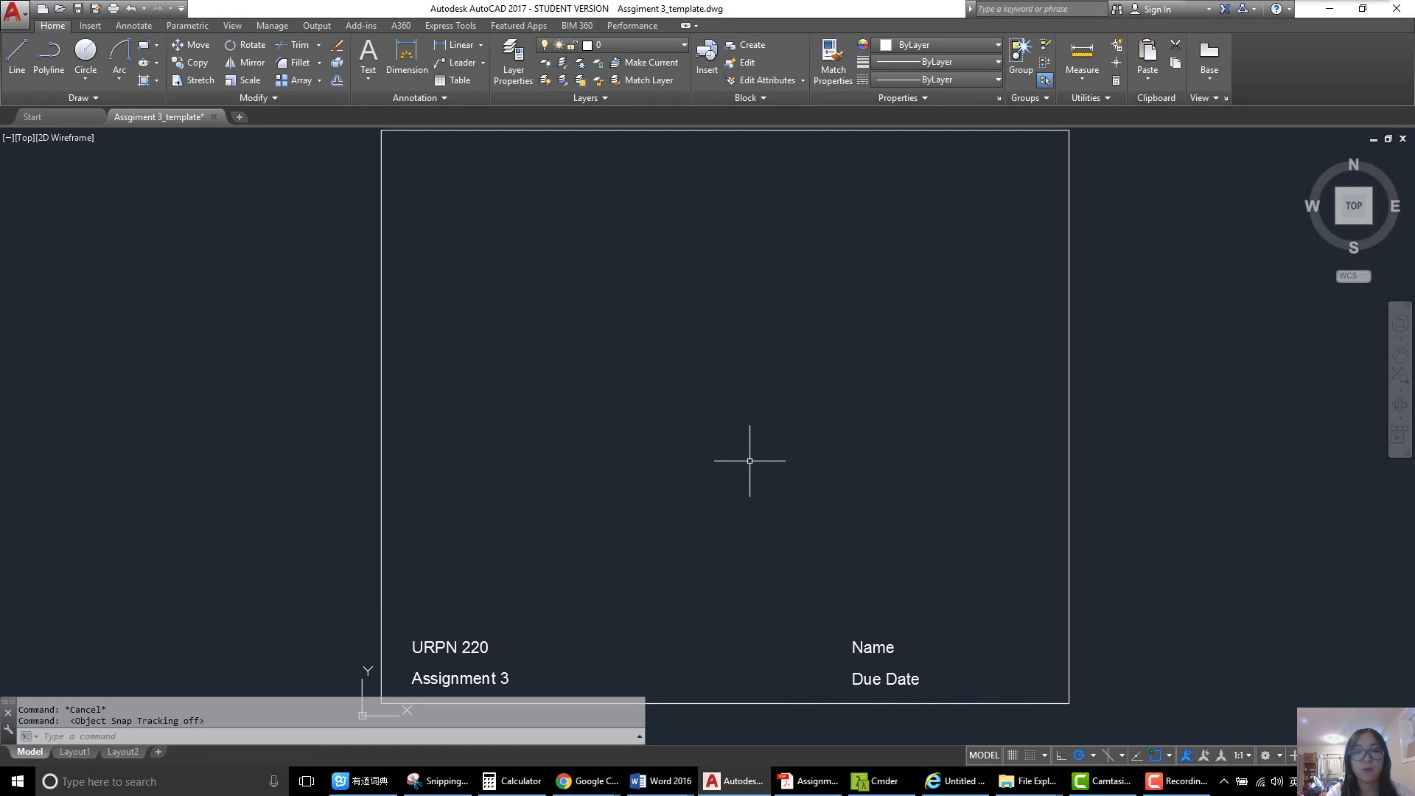
type("UNITS")
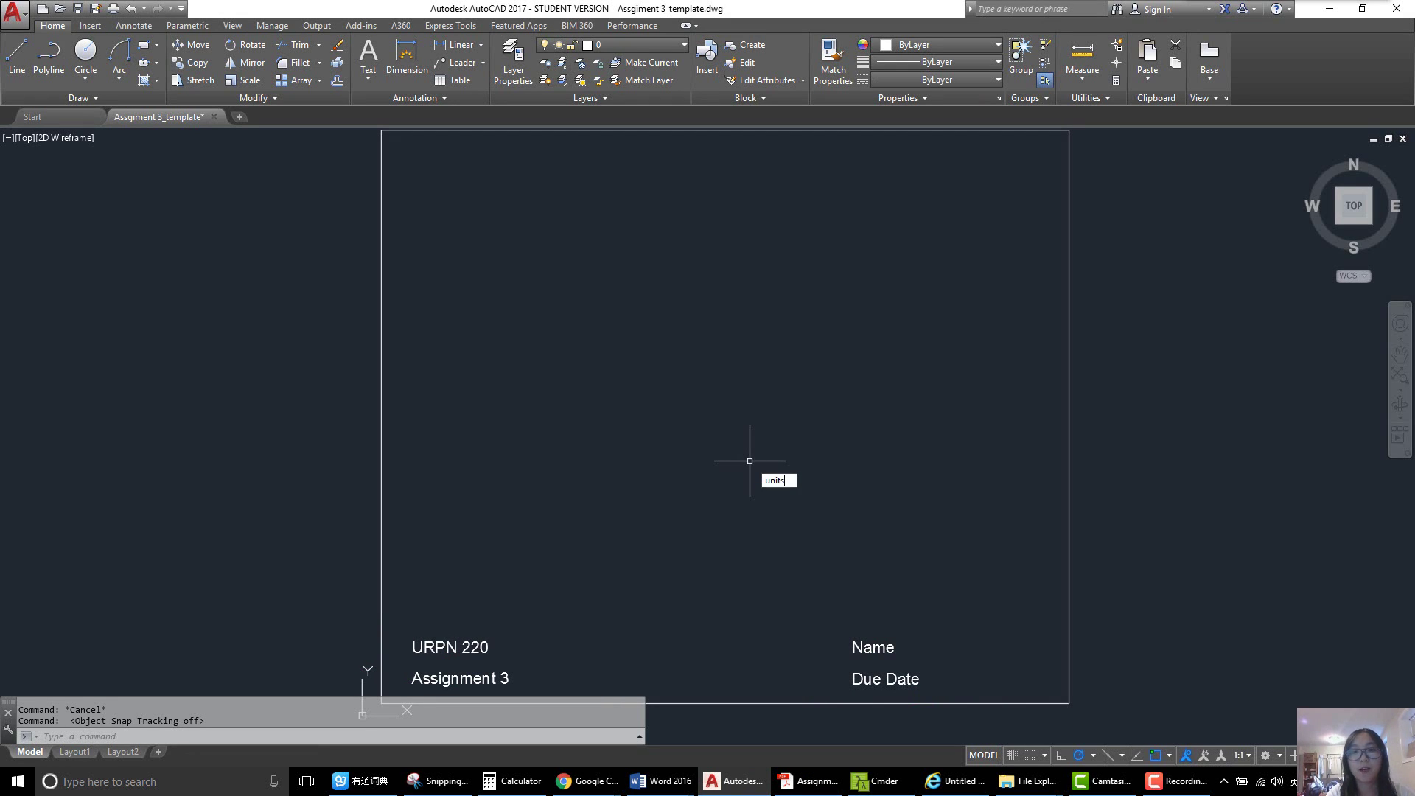
key("Return")
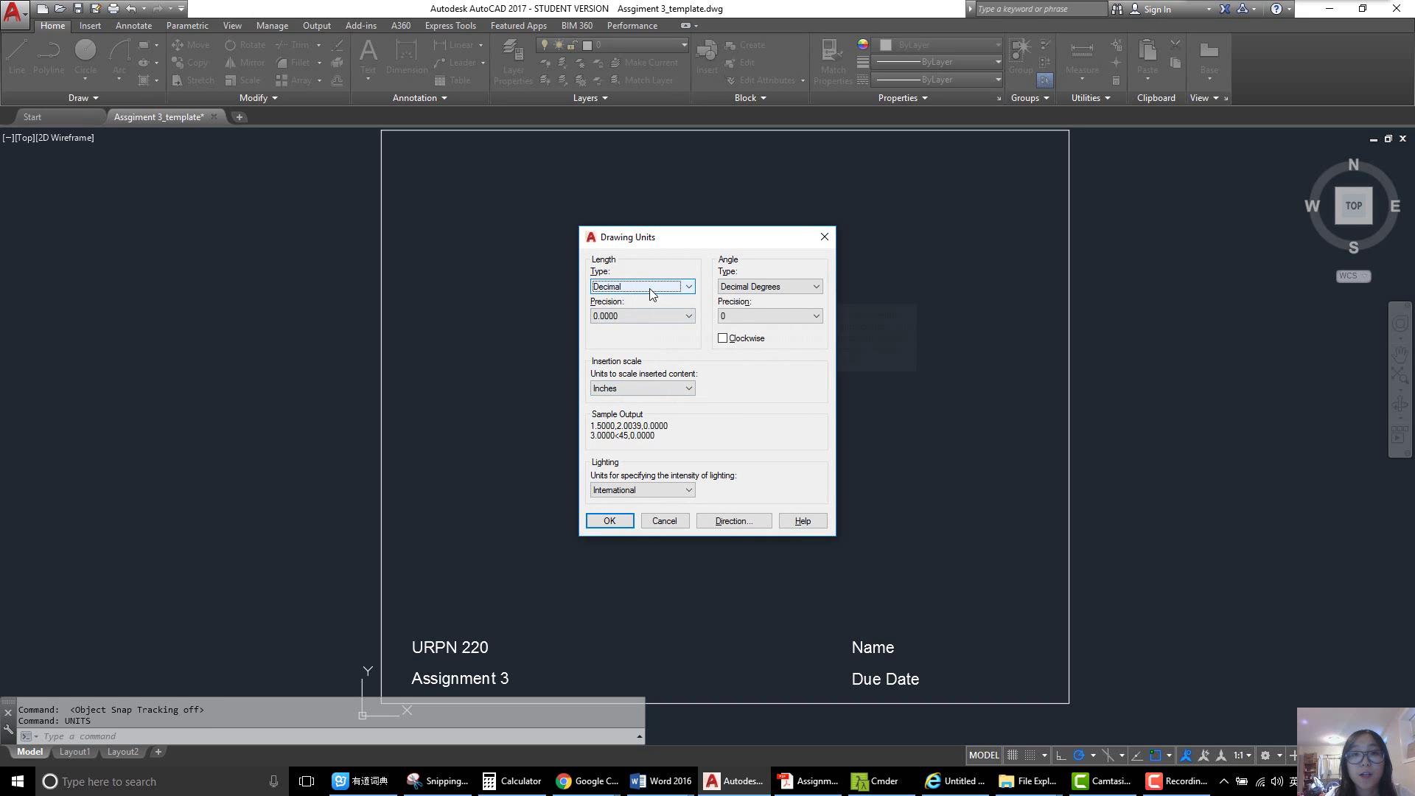
left_click(650, 295)
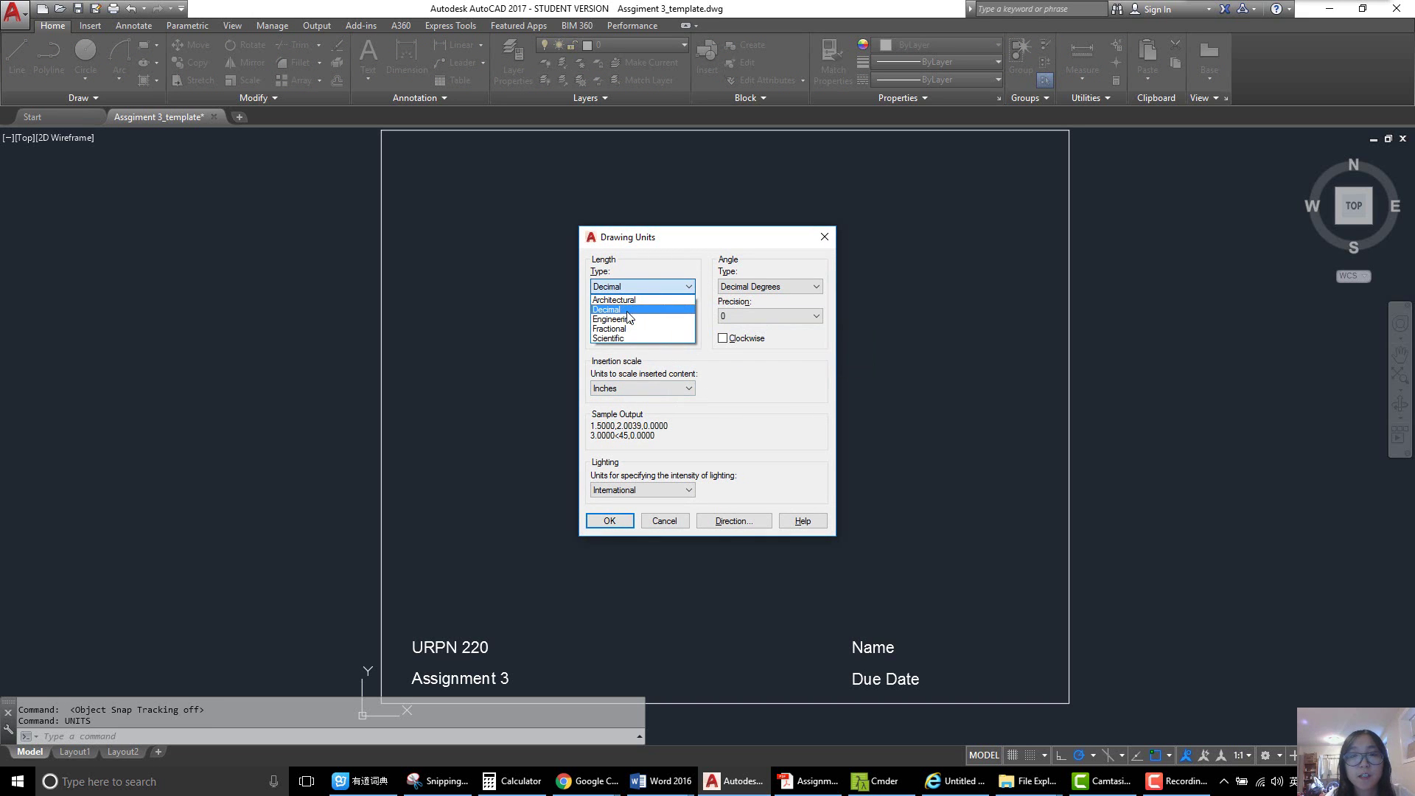
left_click(630, 310)
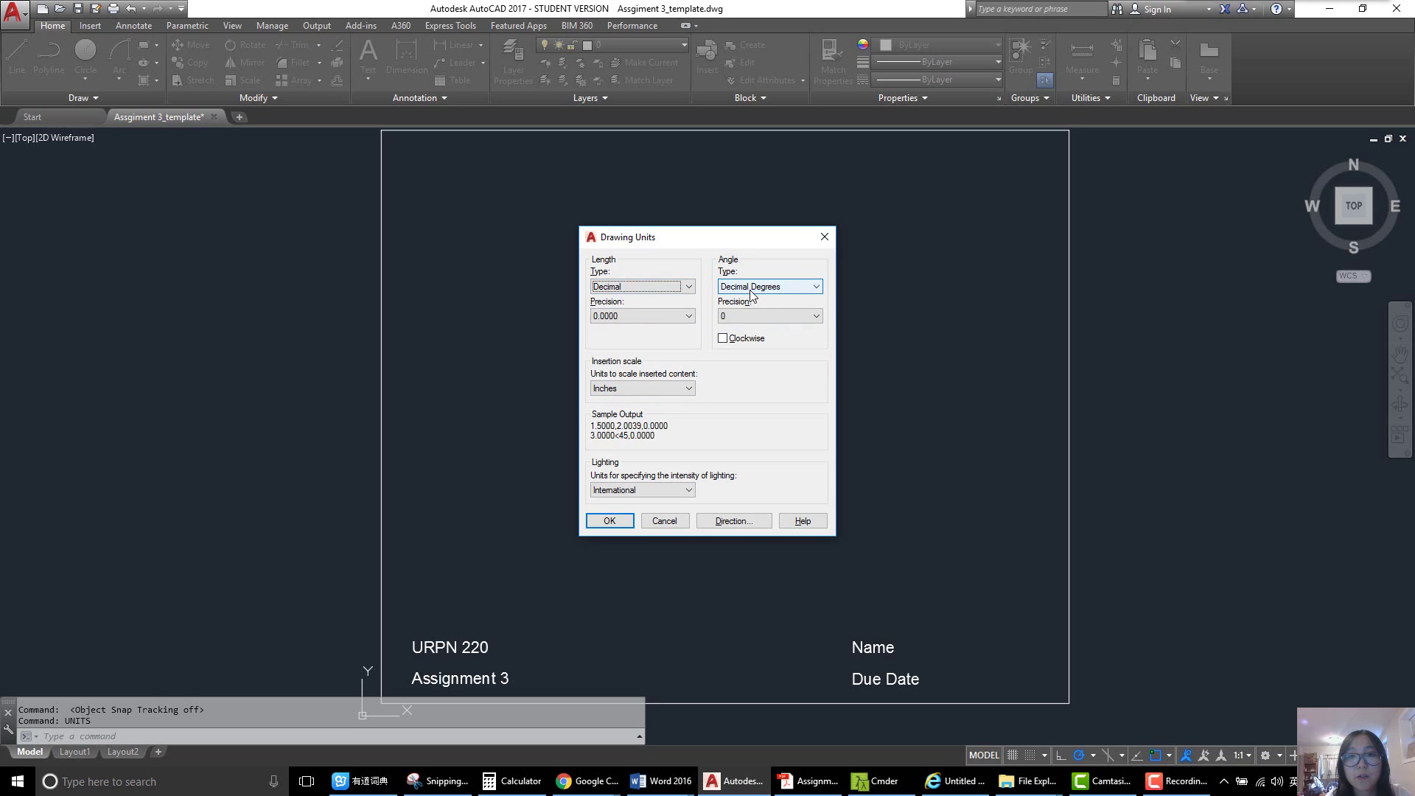
left_click(639, 317)
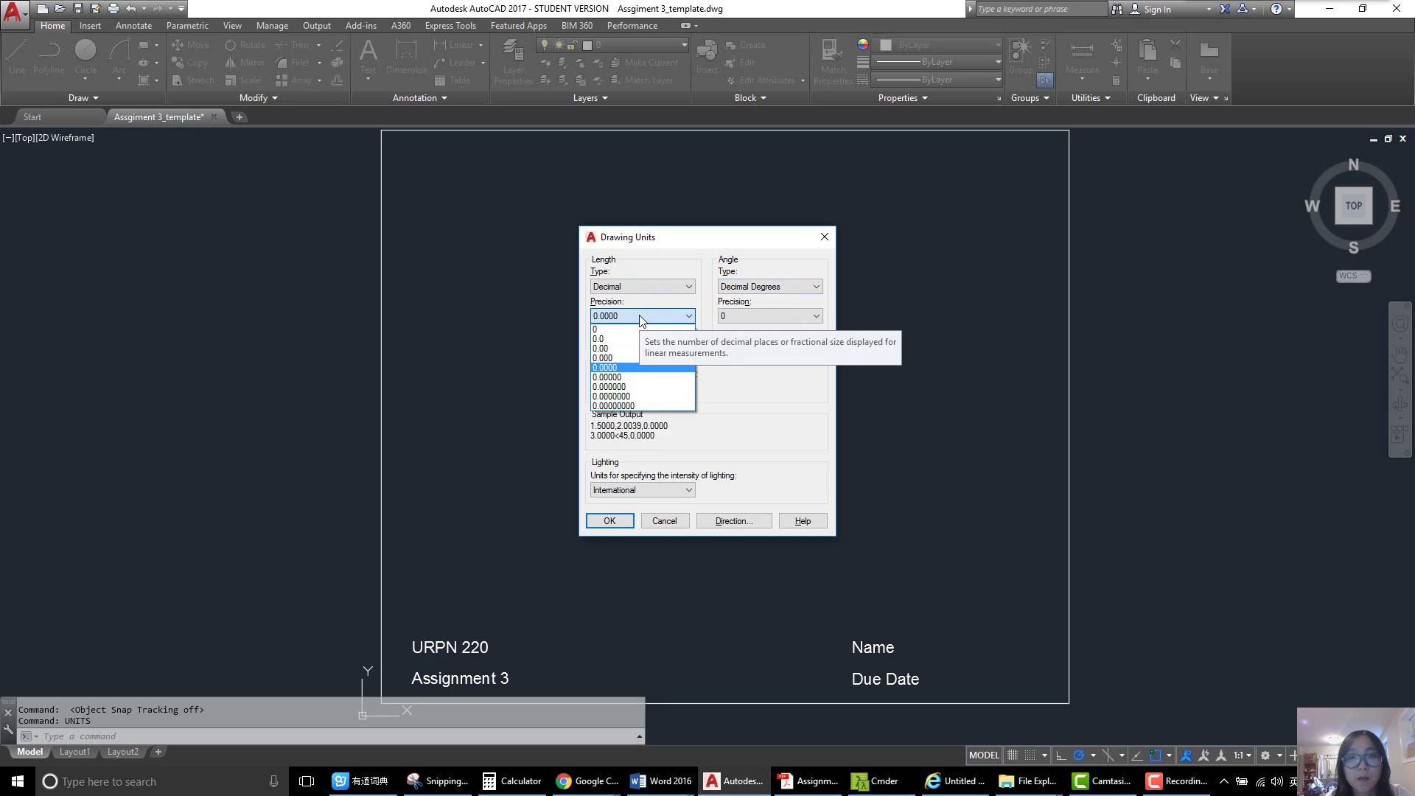
left_click(627, 348)
left_click(751, 316)
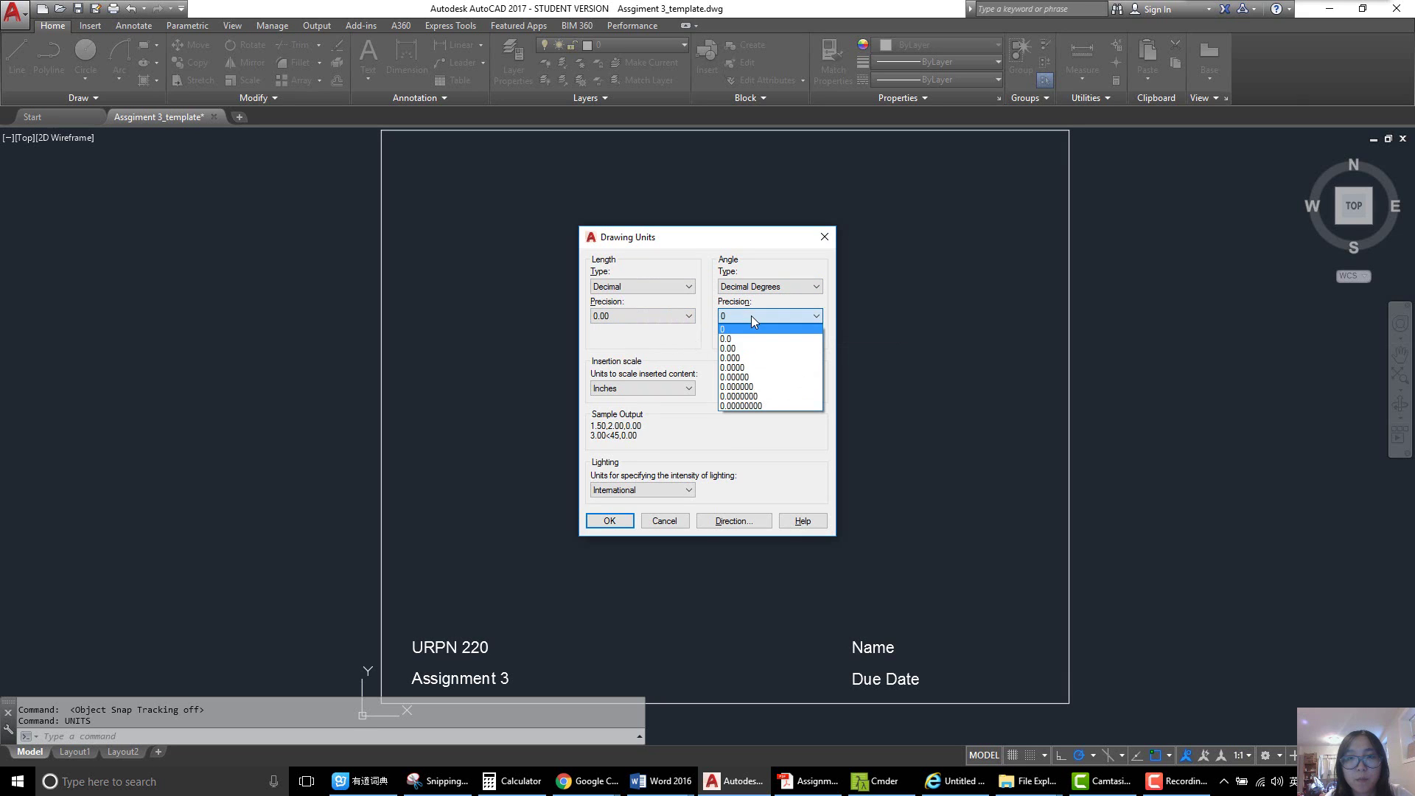
left_click(746, 349)
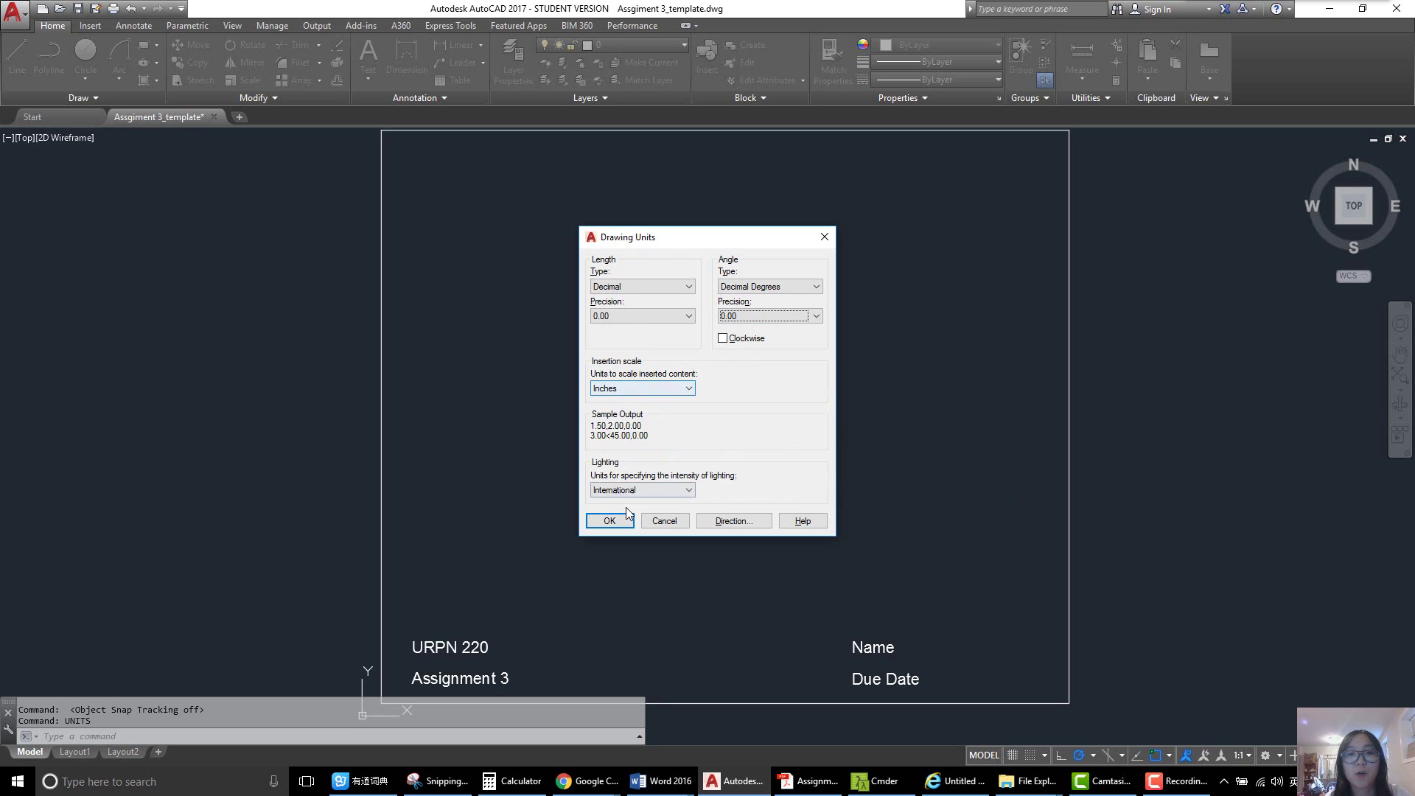
left_click(609, 521)
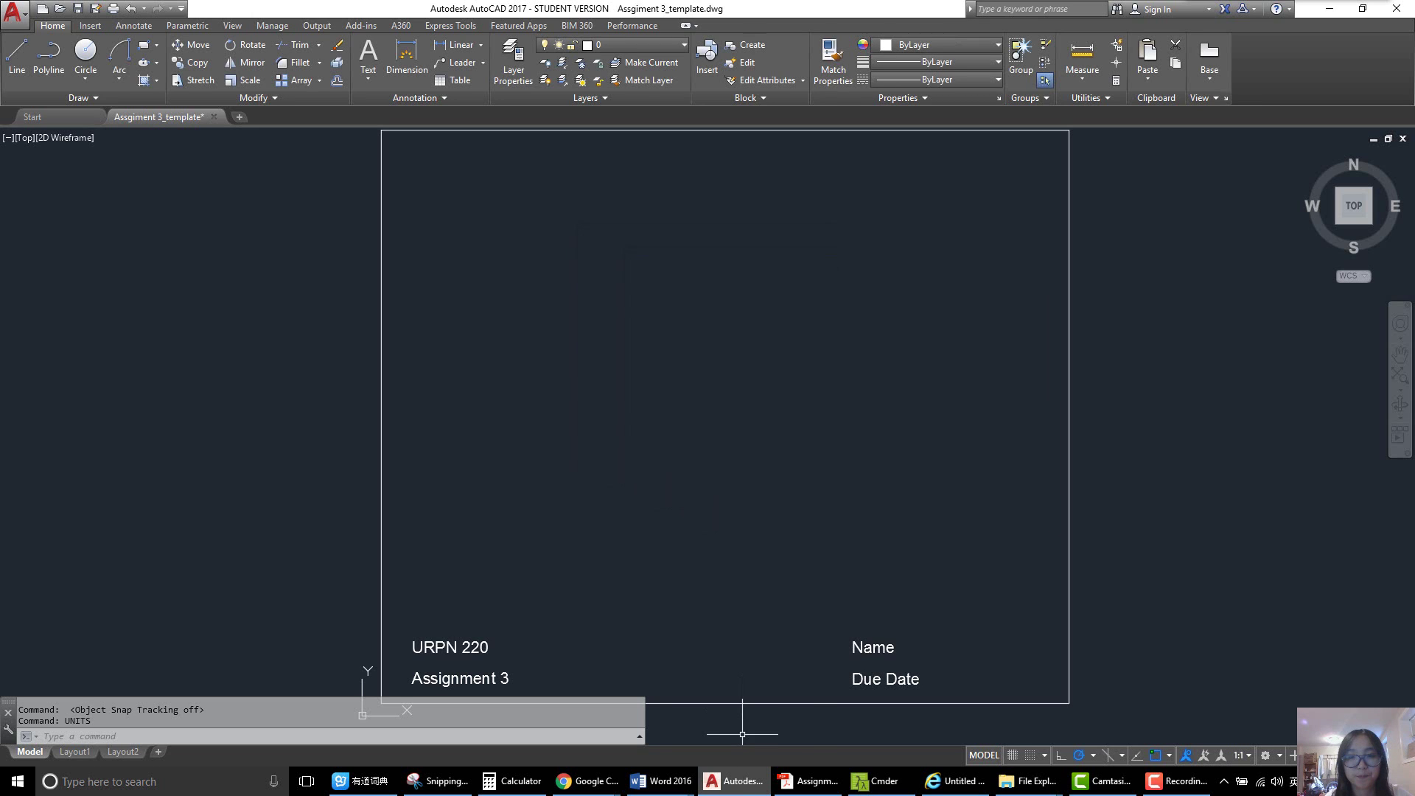
- Recheck the layer requirements in the assignment PDF and create two new layers in AutoCAD's Layer Properties Manager
left_click(731, 781)
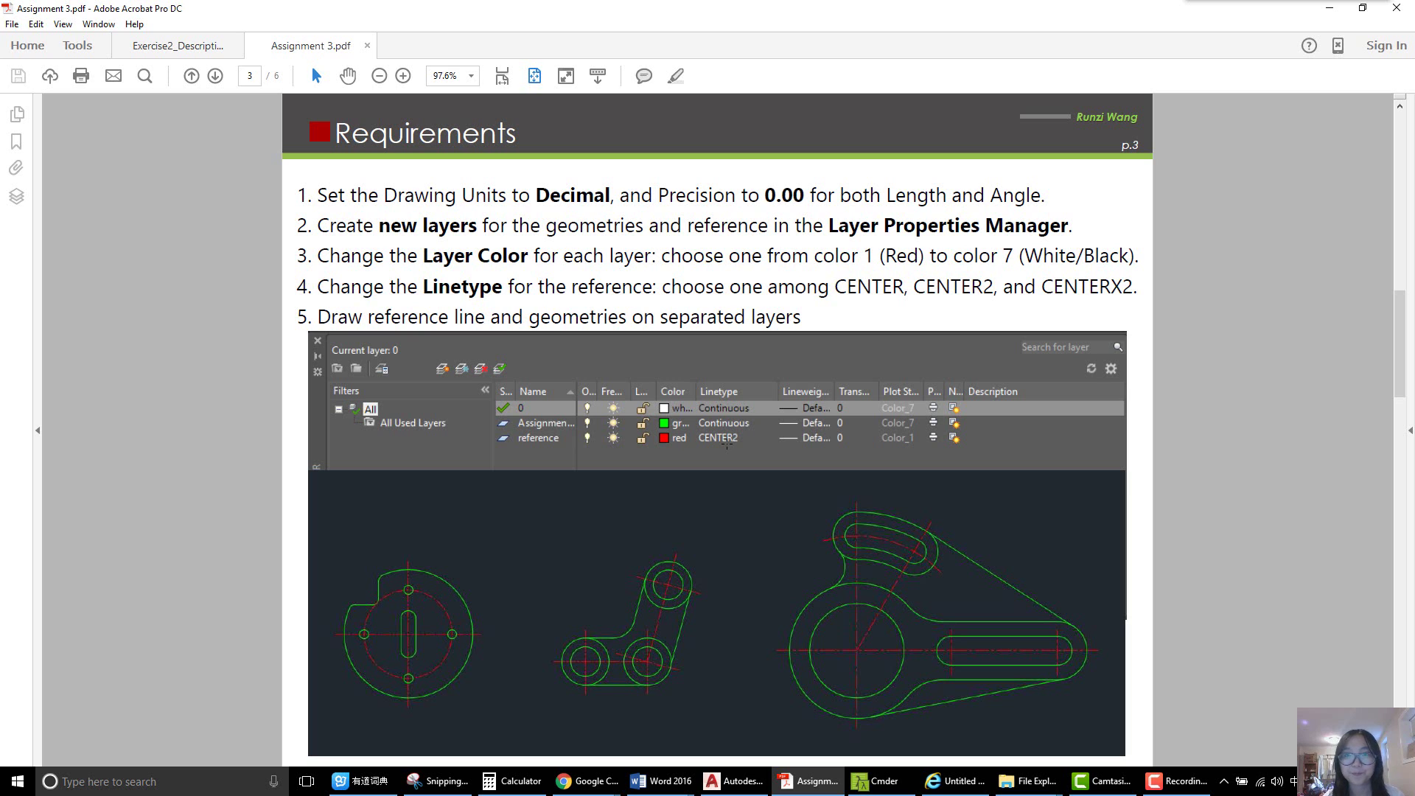
left_click(734, 780)
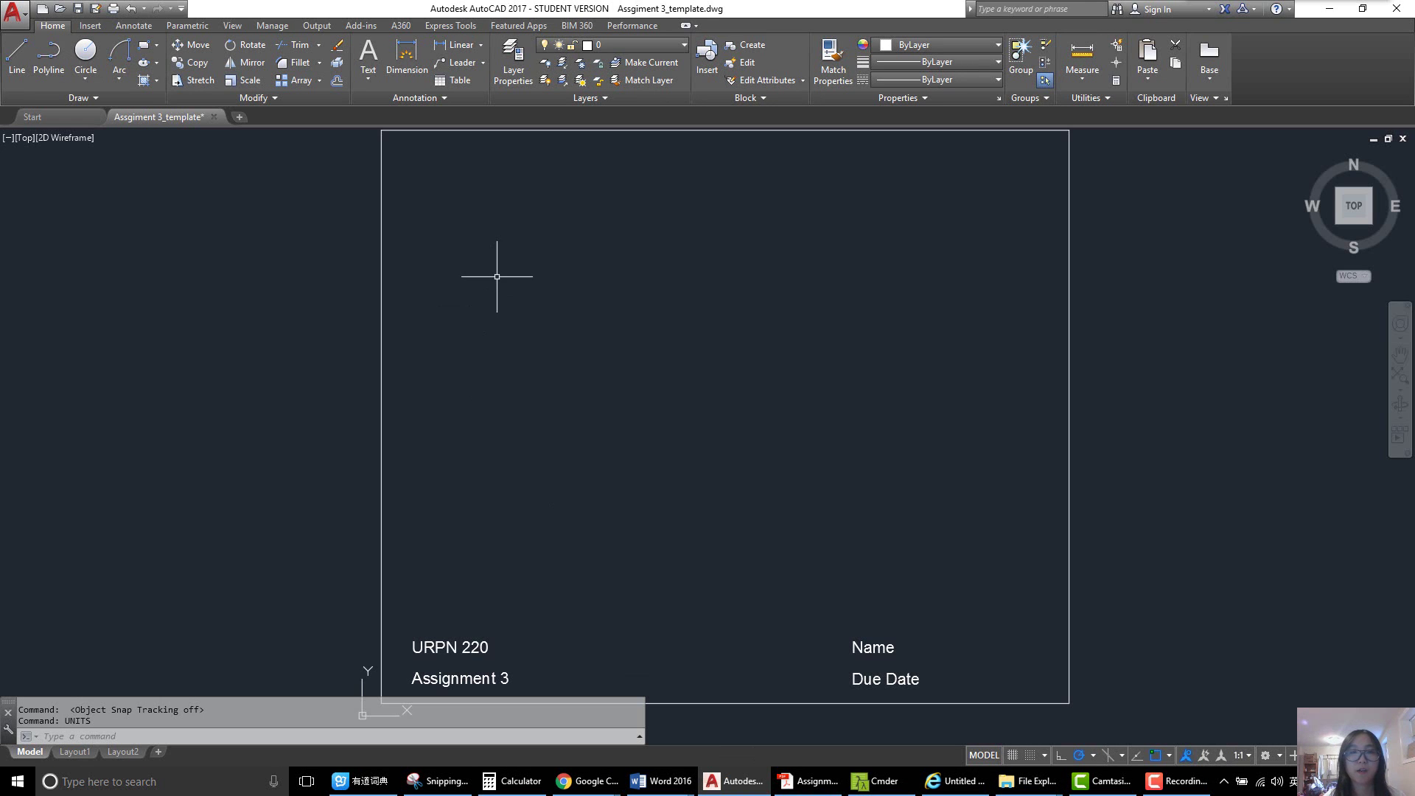
left_click(512, 82)
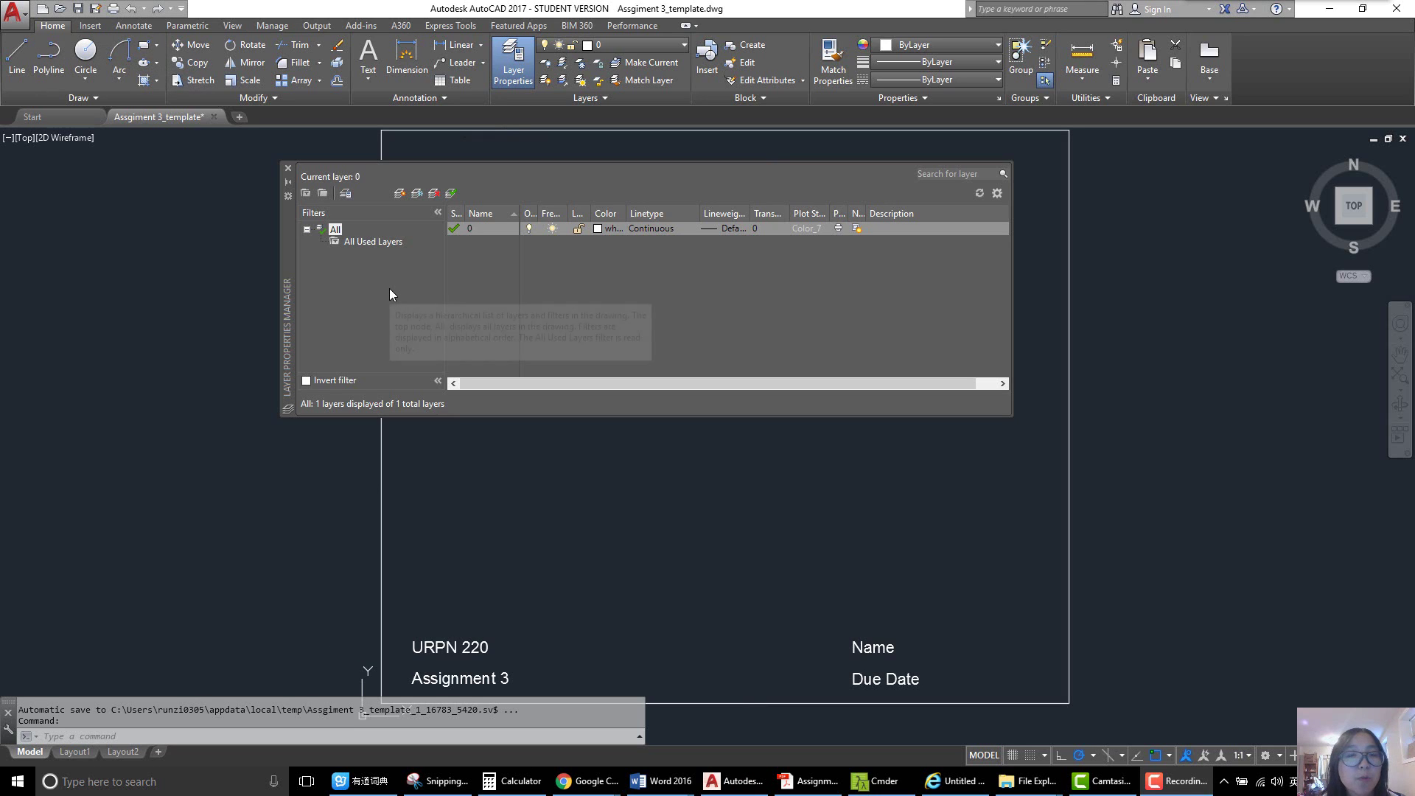
left_click(400, 194)
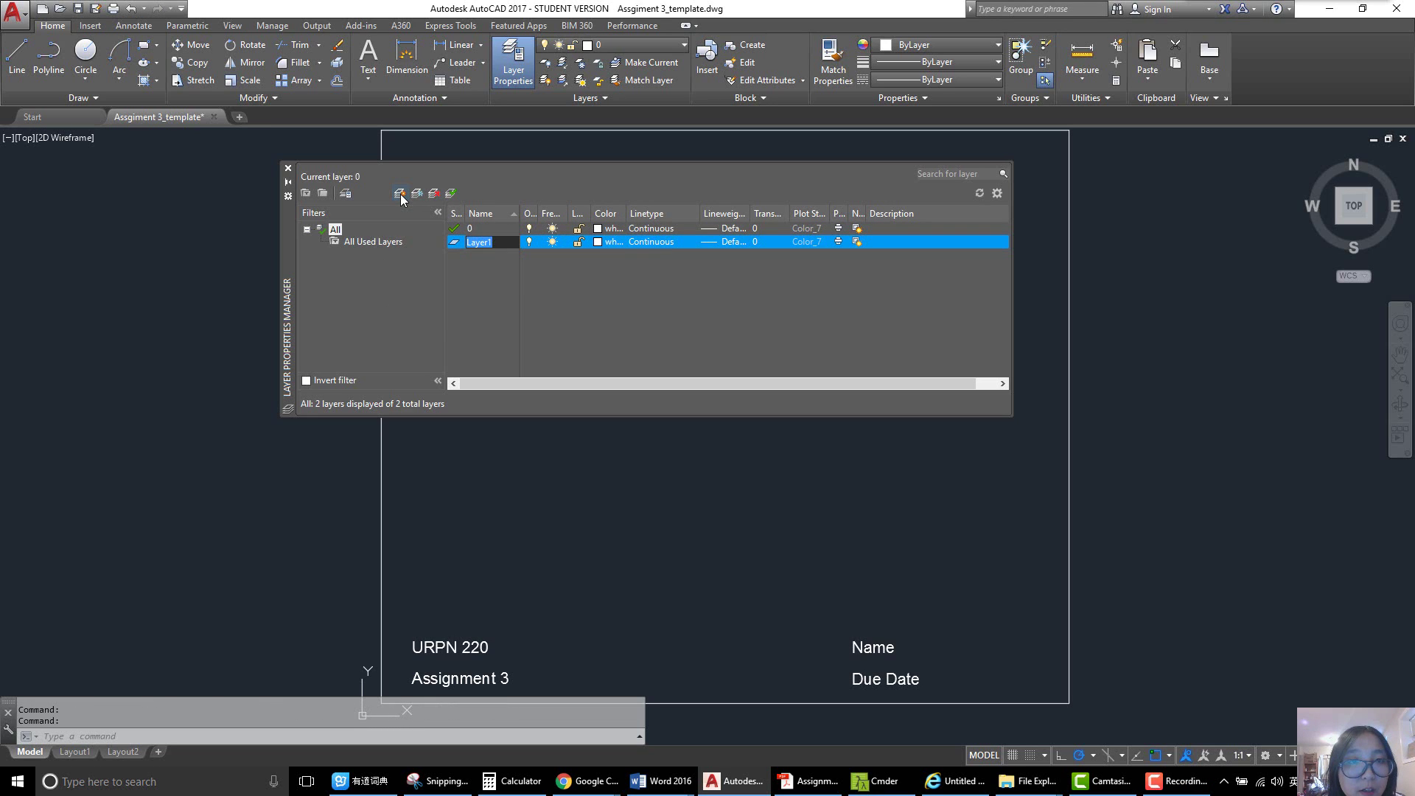
left_click(400, 194)
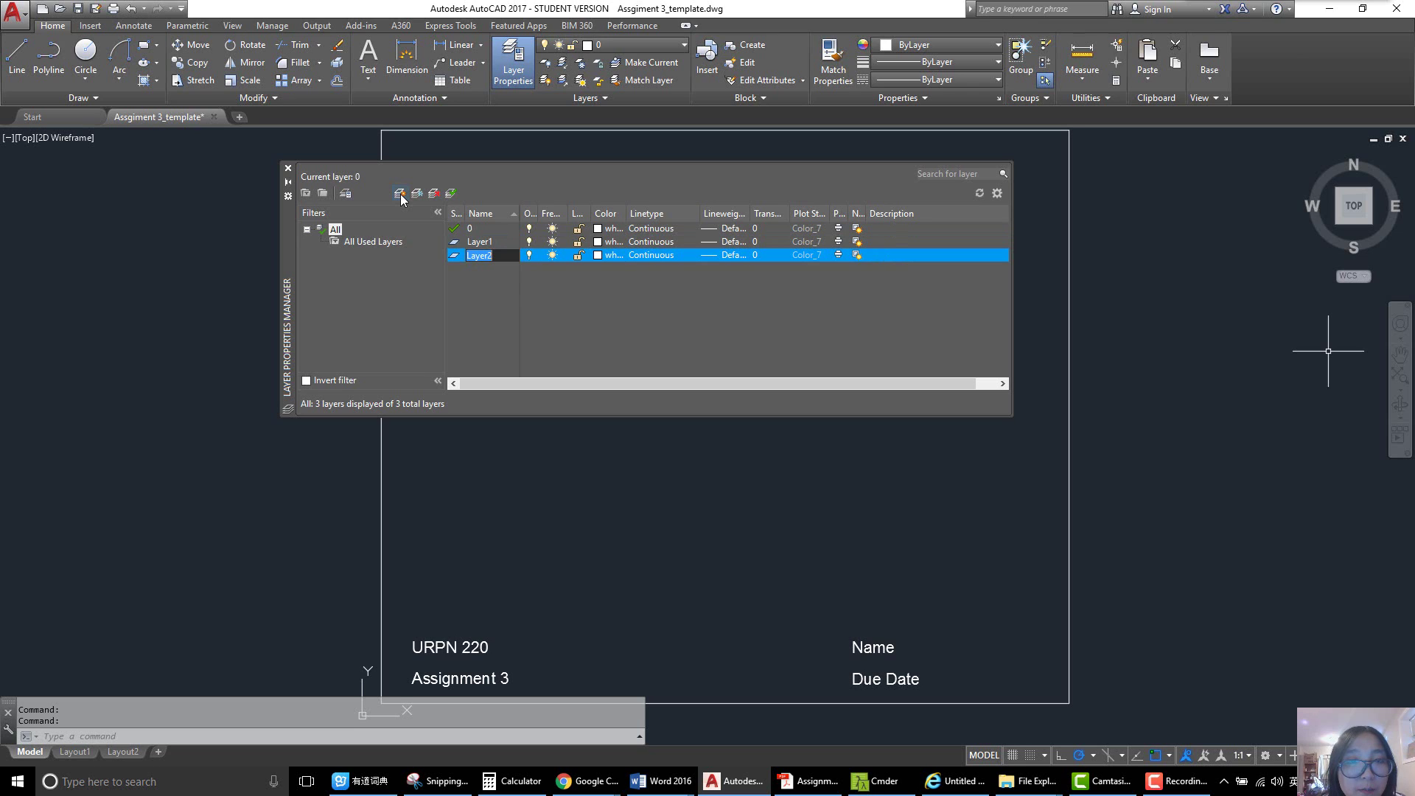
- Rename the first new layer as assignment 3 and set its color to green
left_click(487, 242)
left_click(486, 255)
left_click(486, 255)
left_click(487, 242)
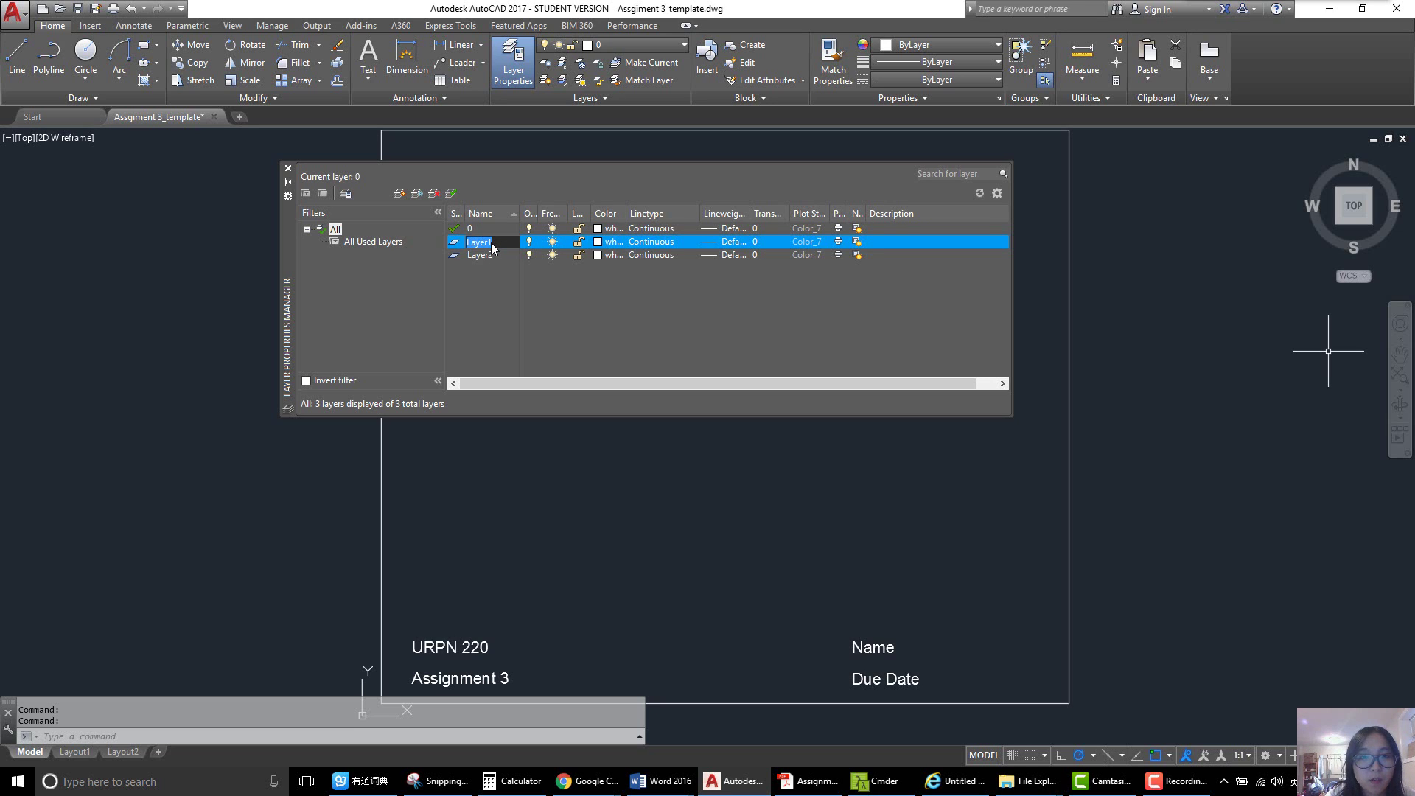
type("a")
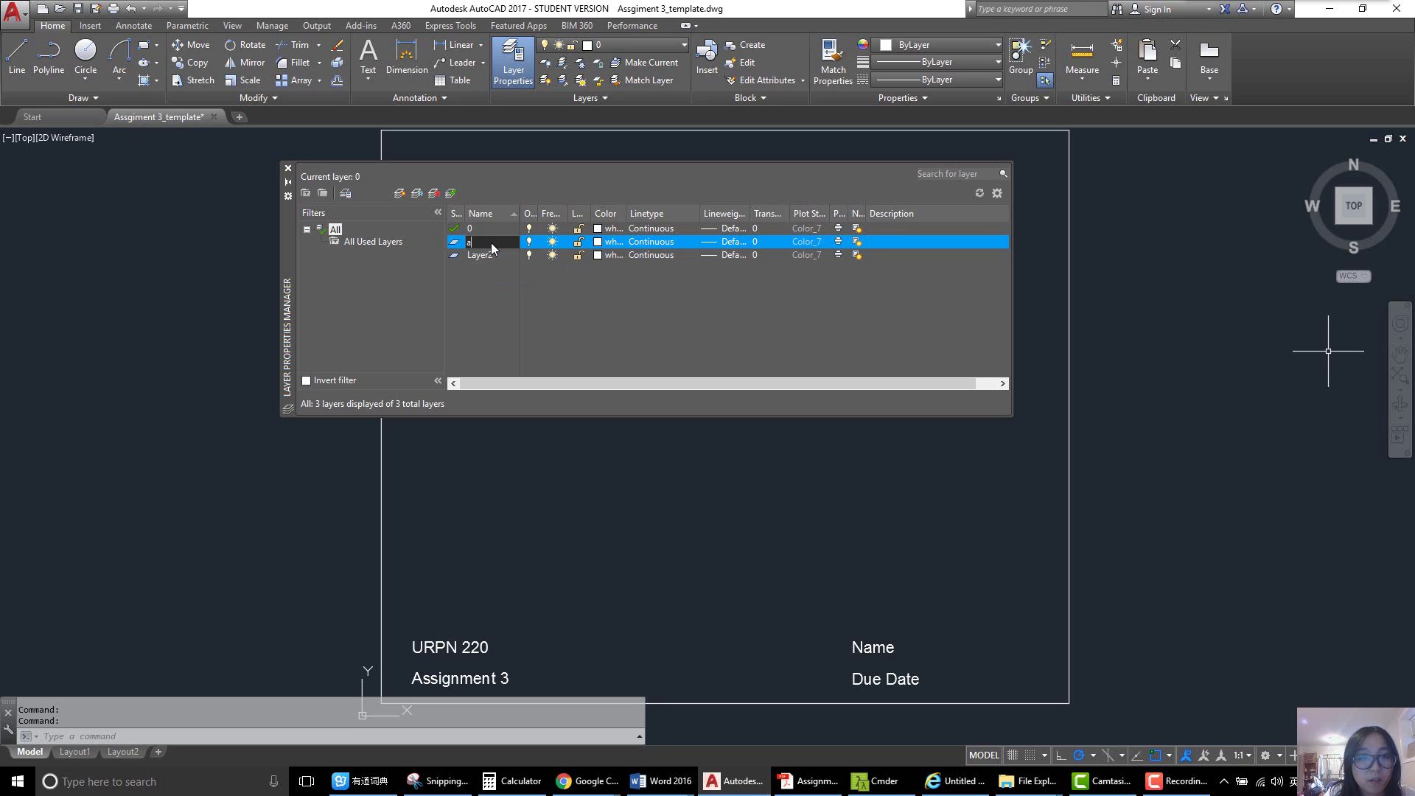
type("ssg")
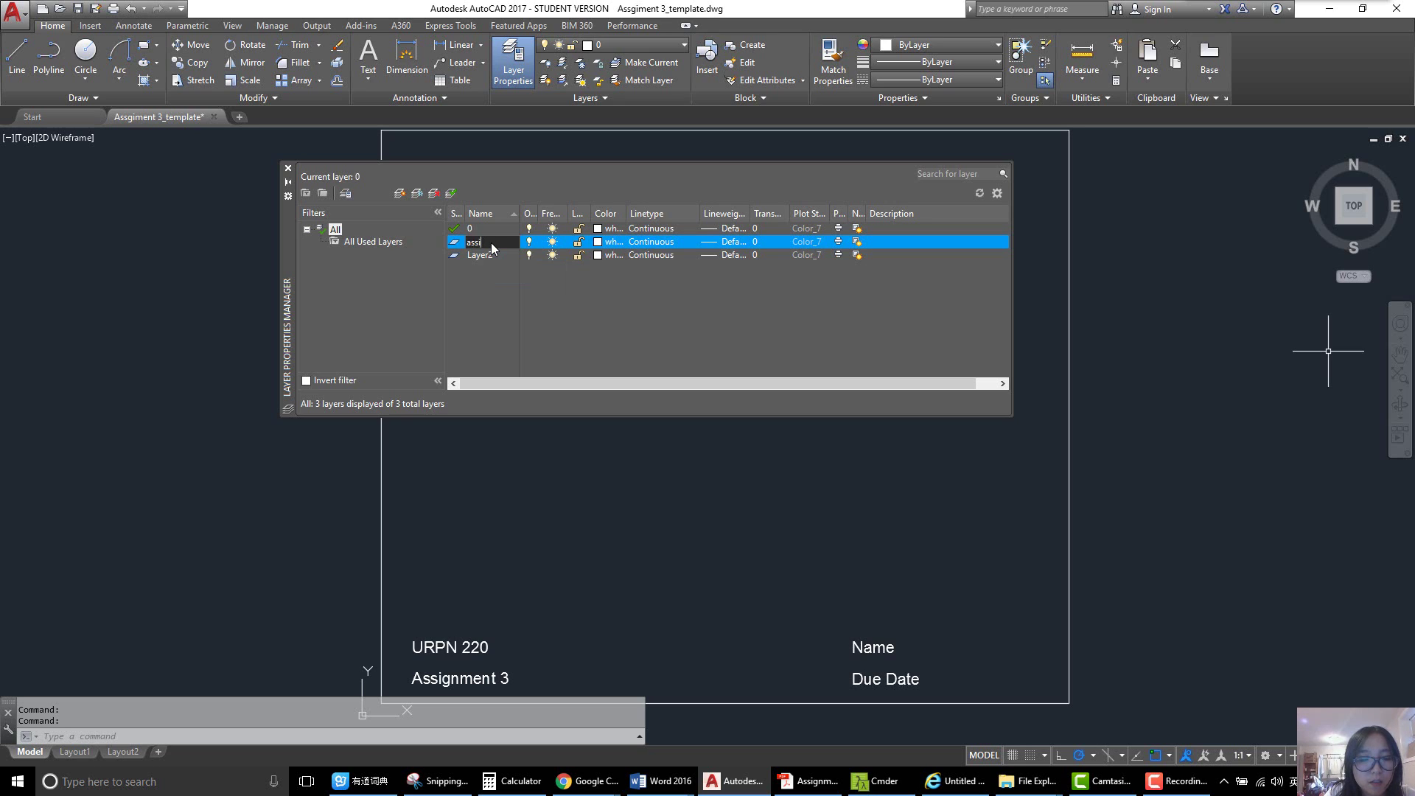
type("gnment 3")
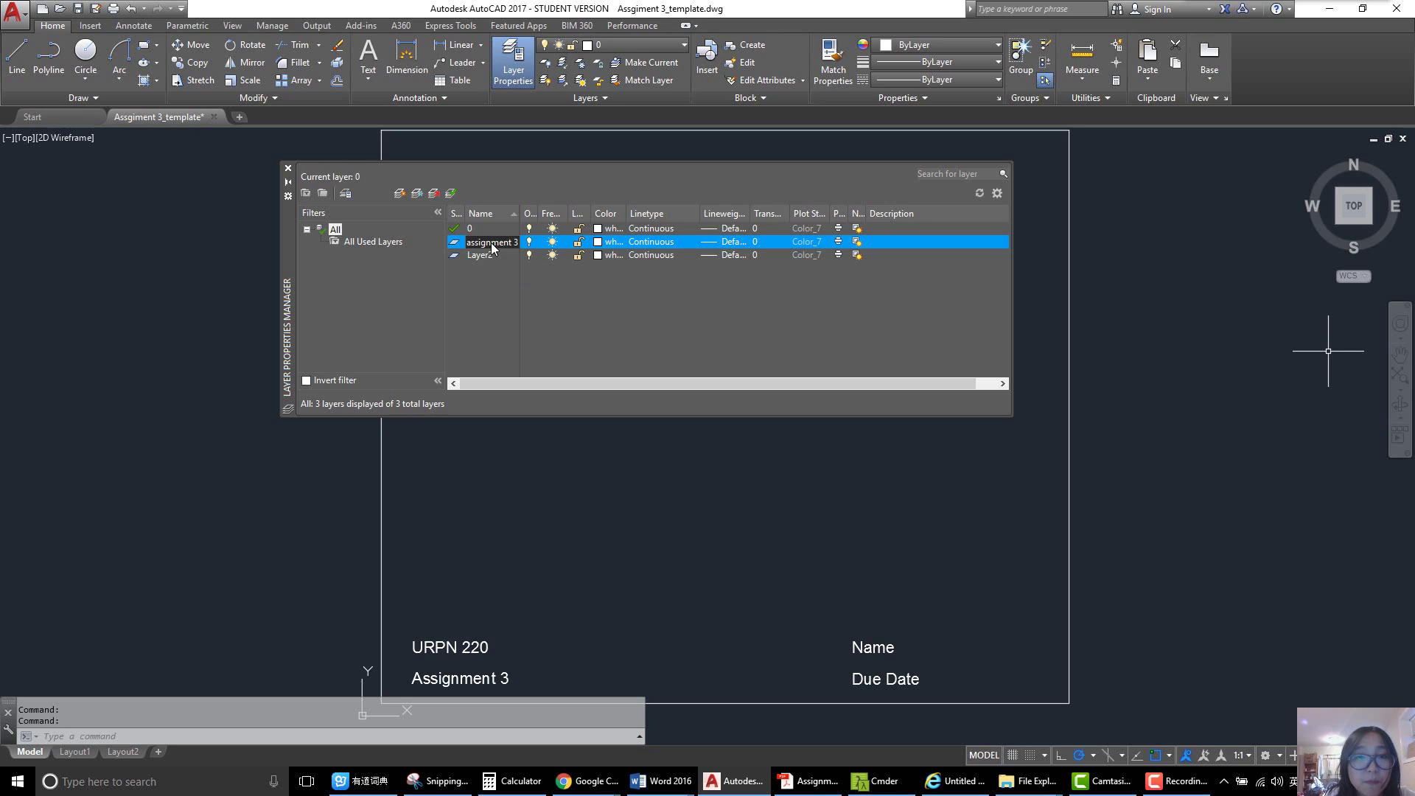
left_click(597, 244)
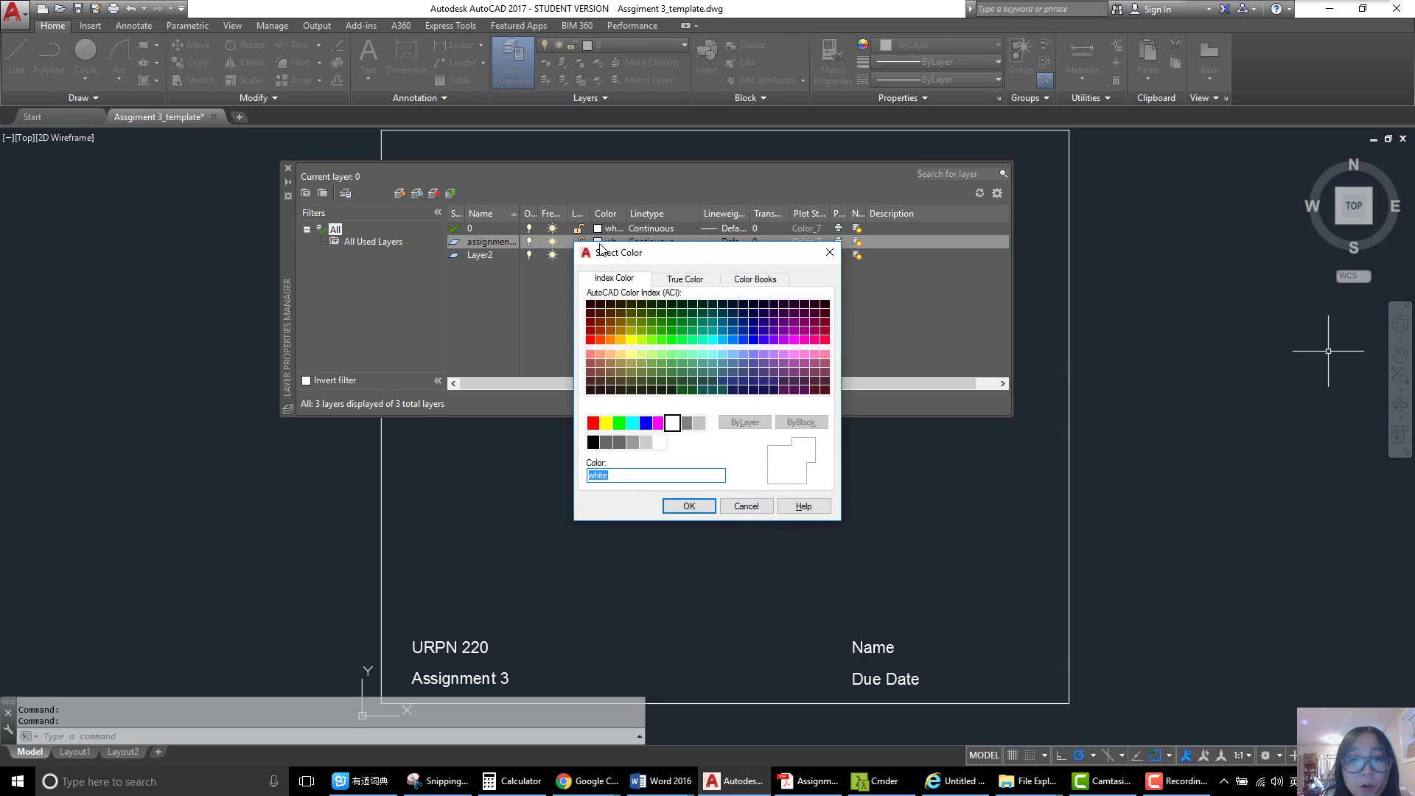
left_click(620, 423)
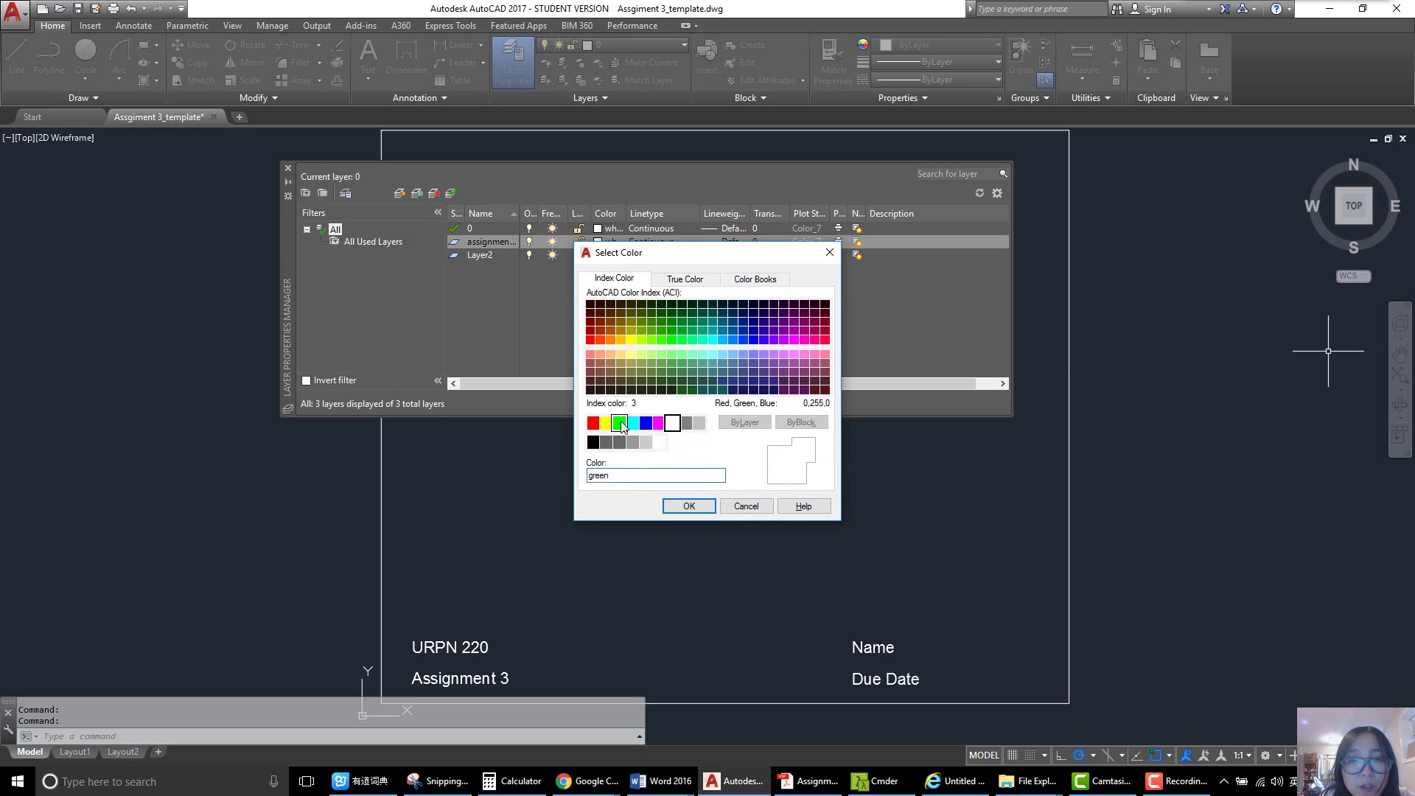
left_click(689, 506)
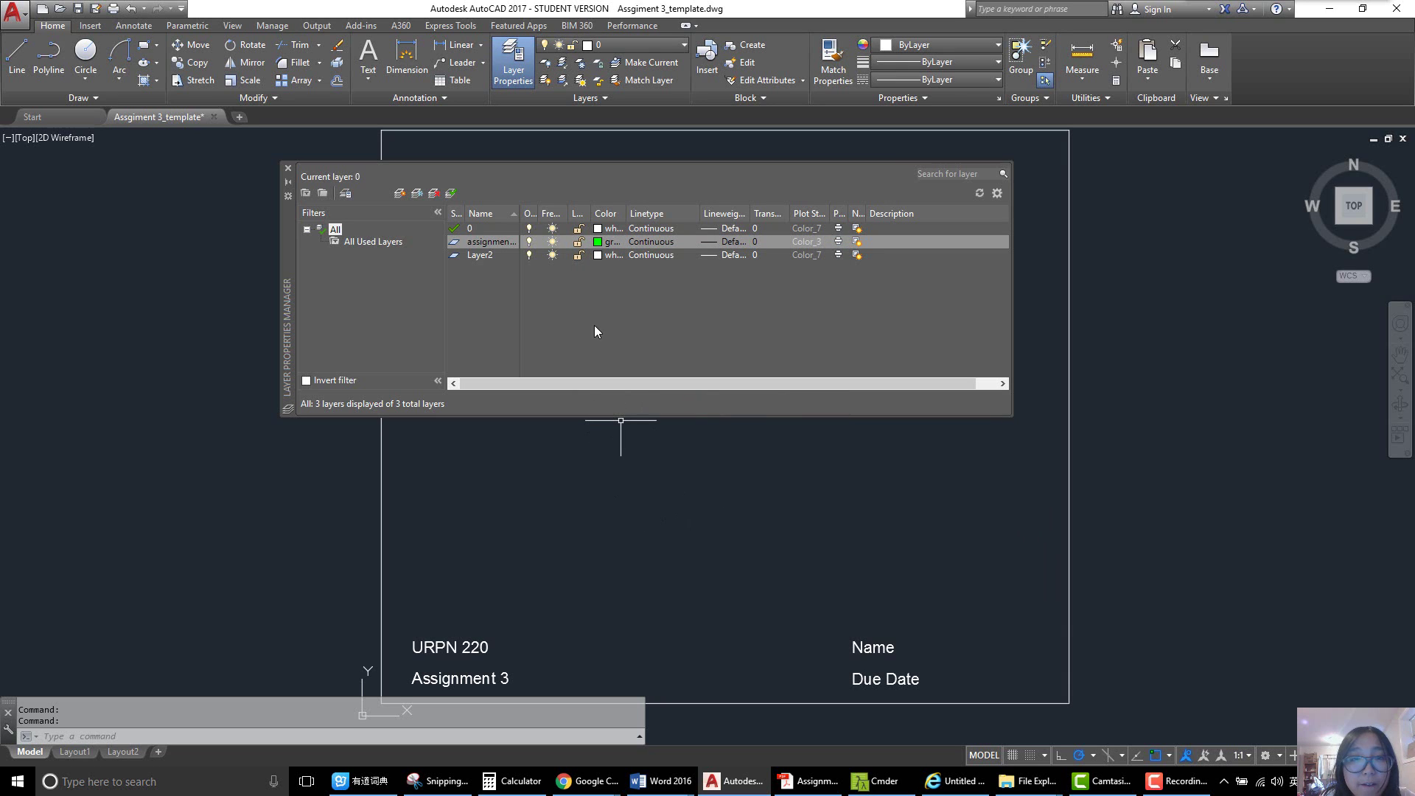
- Rename the second new layer as reference and set its color to red
double_click(471, 256)
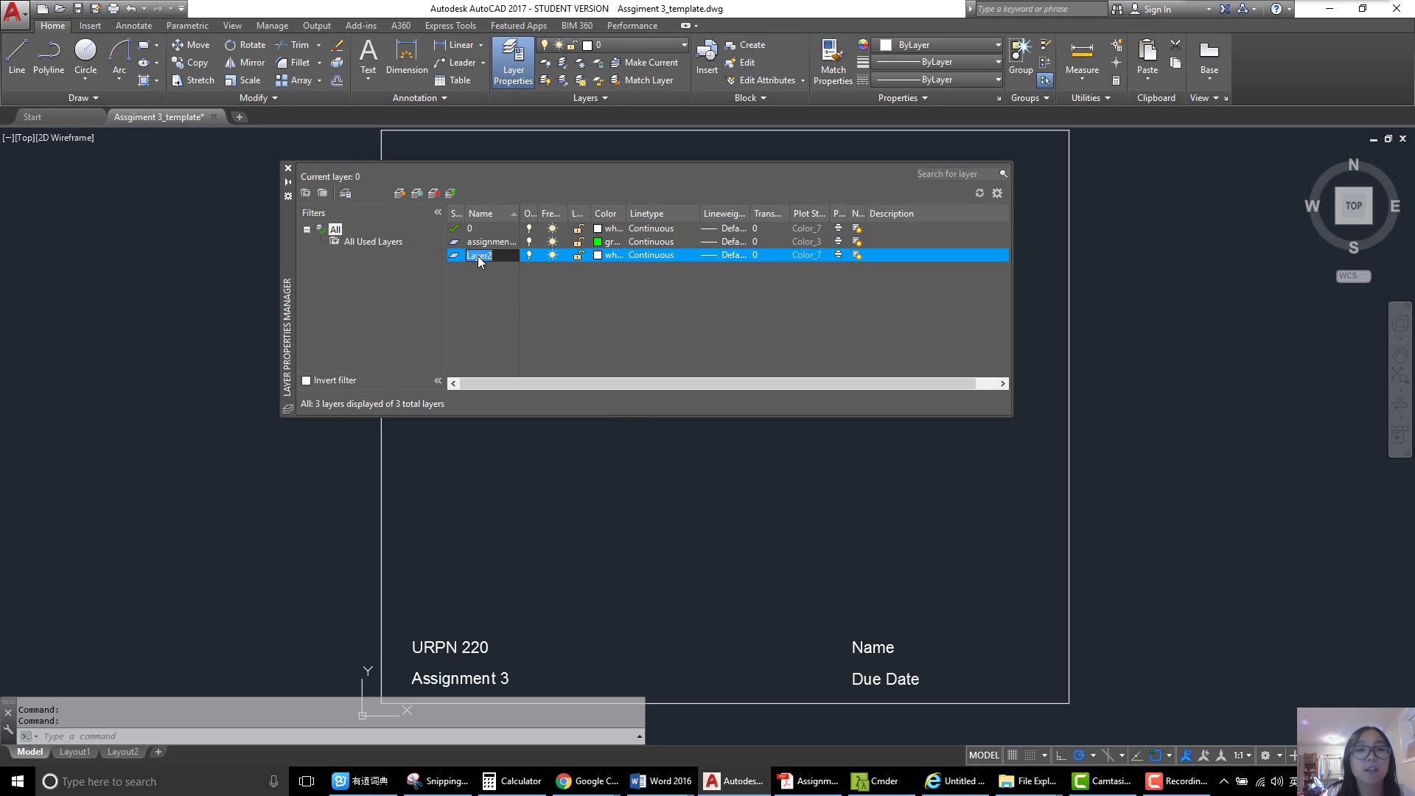
type("reference")
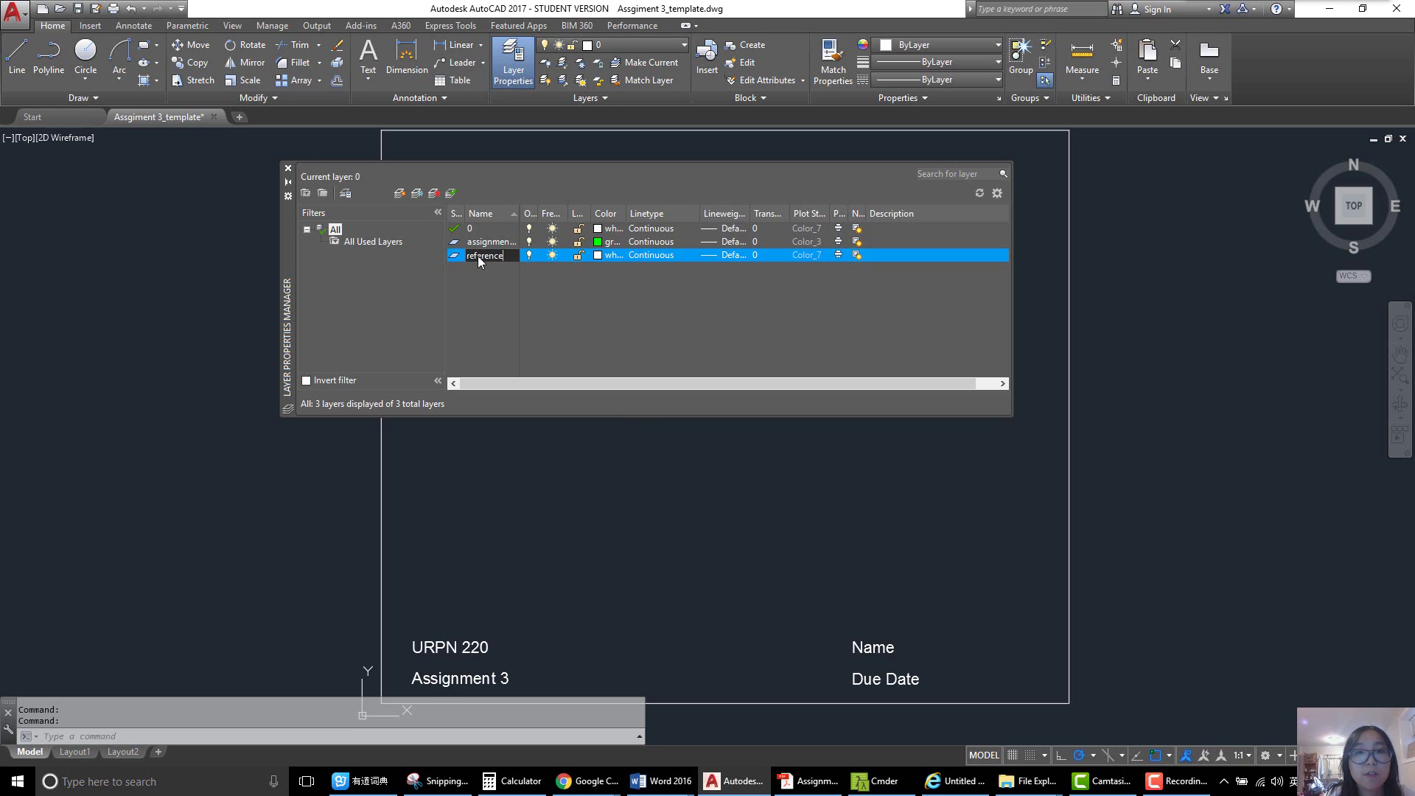
left_click(597, 255)
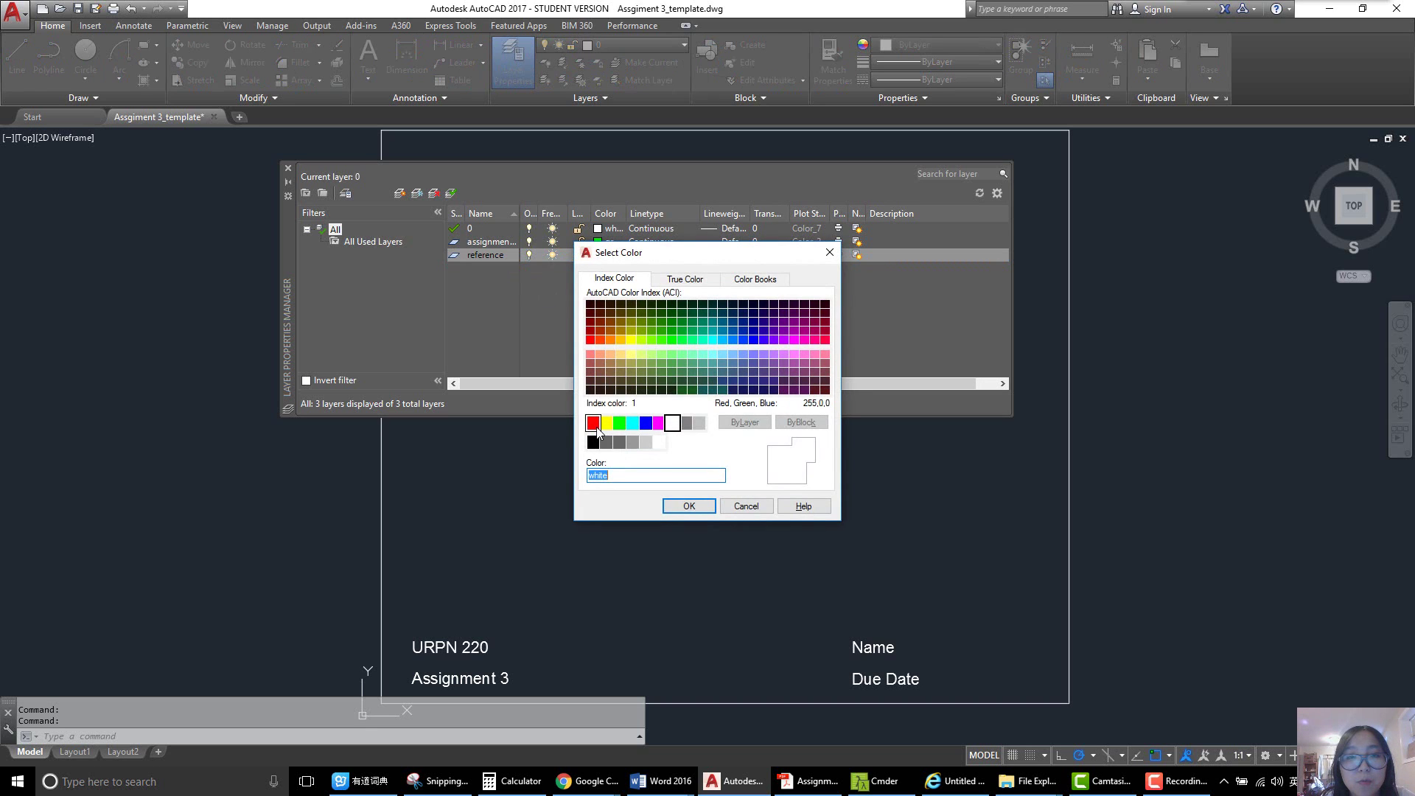
left_click(595, 425)
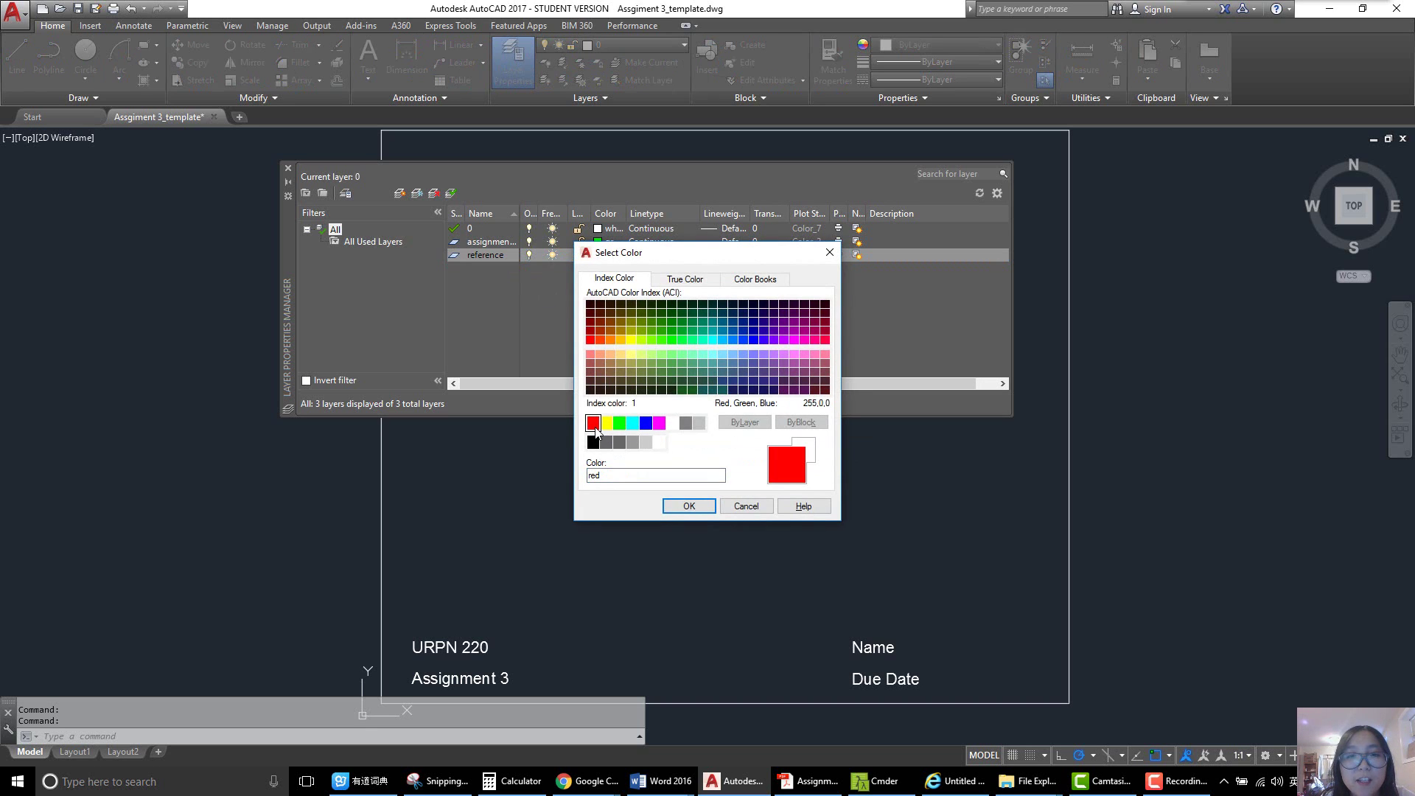
left_click(702, 508)
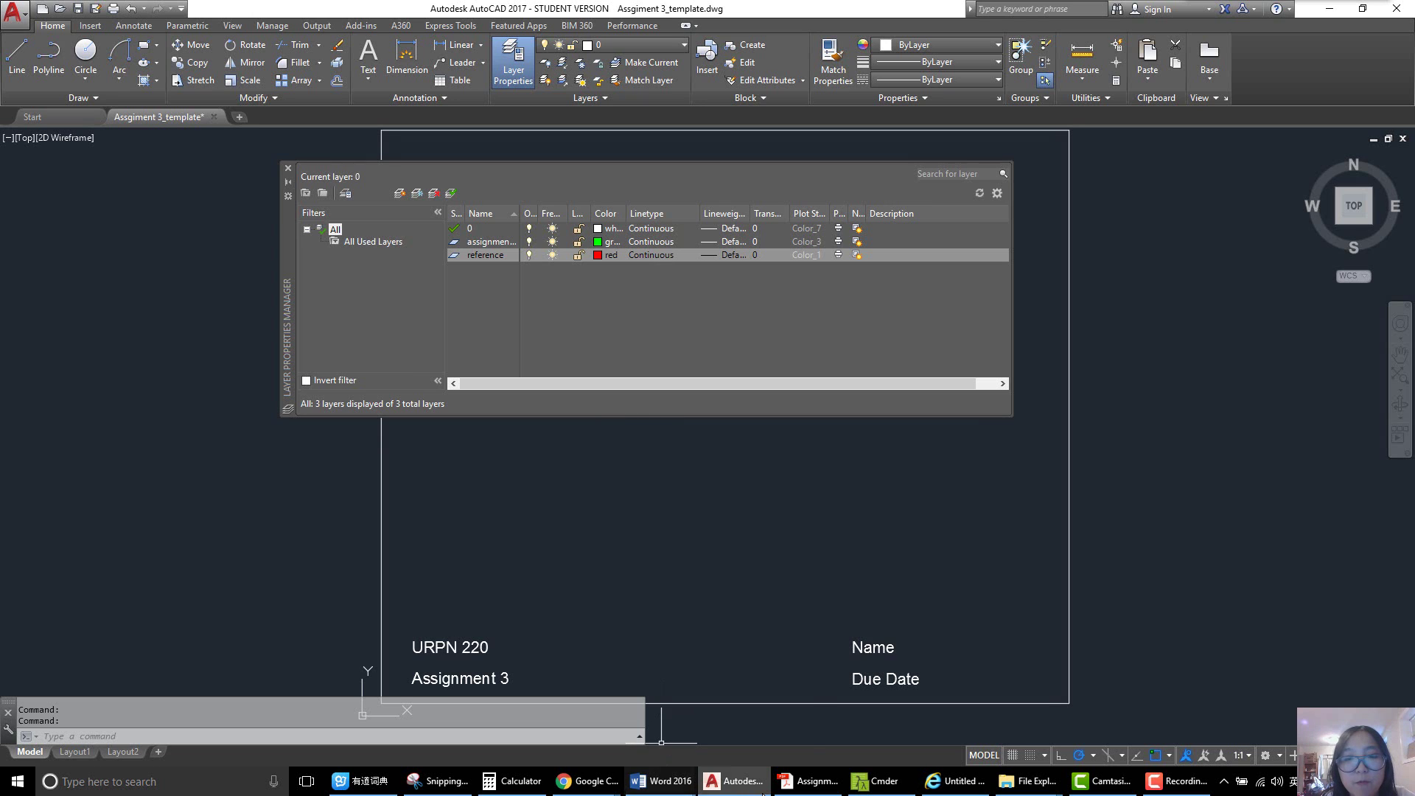
- Check the linetype requirement in the Assignment 3 PDF and, back in AutoCAD, load the CENTER linetype for the reference layer
left_click(808, 780)
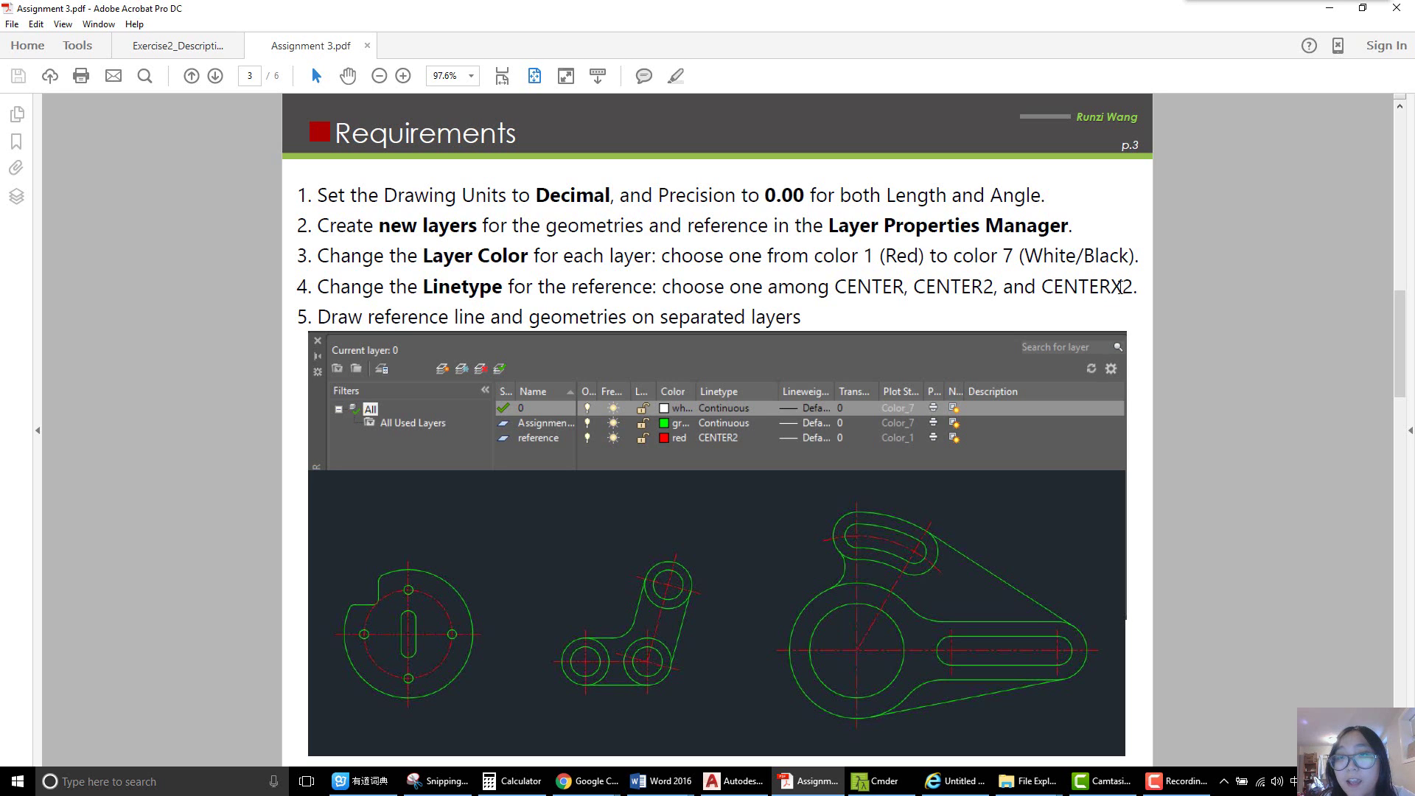
mouse_move(1316, 3)
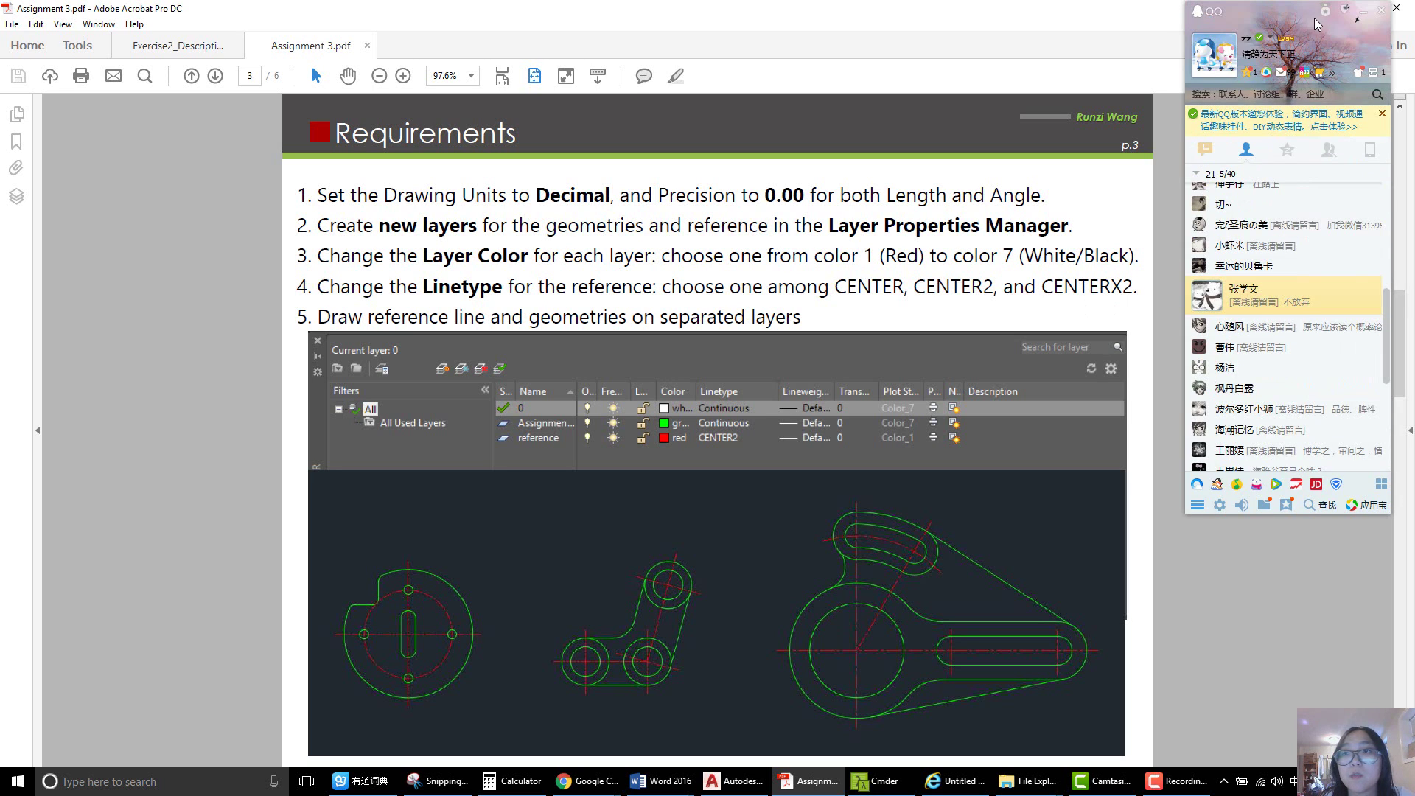
left_click(1331, 11)
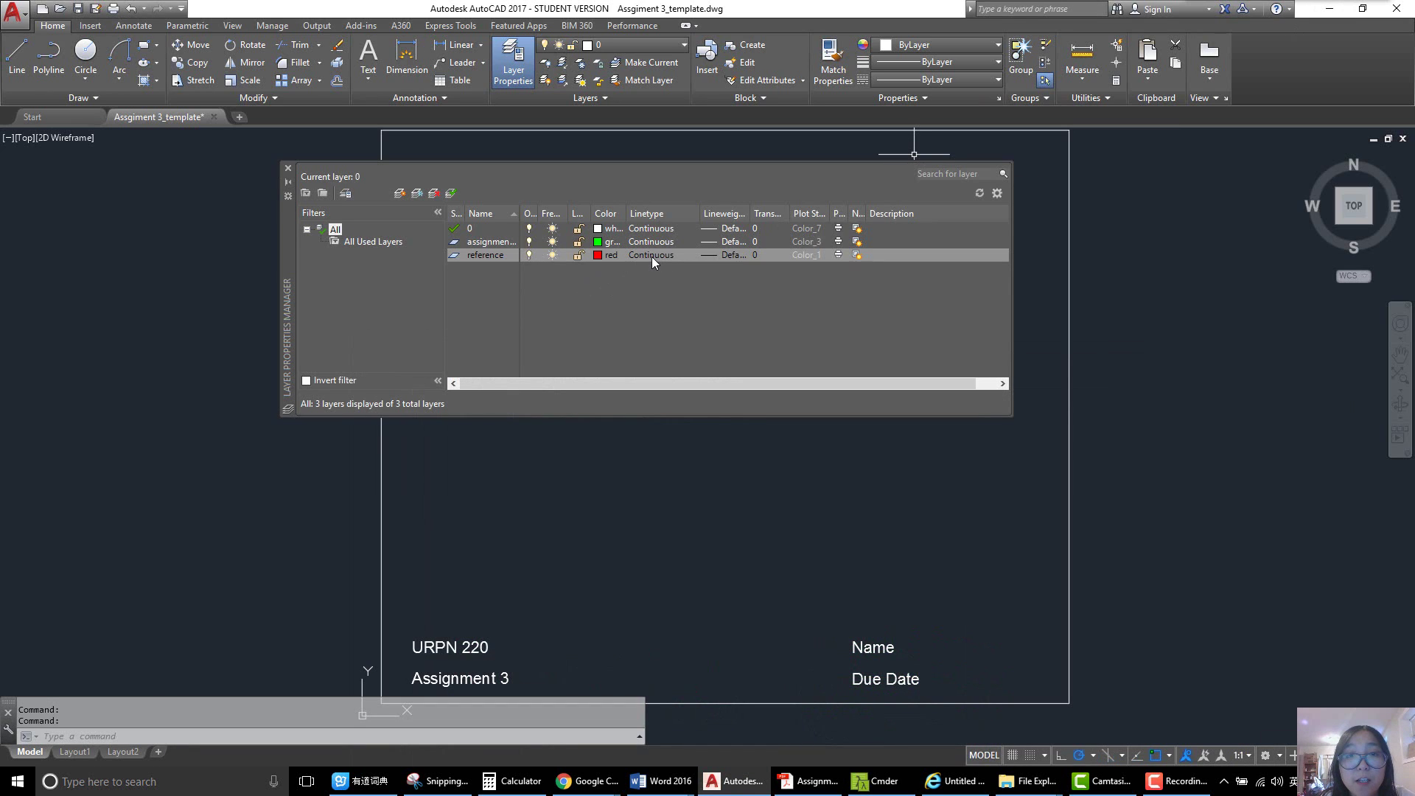
left_click(652, 255)
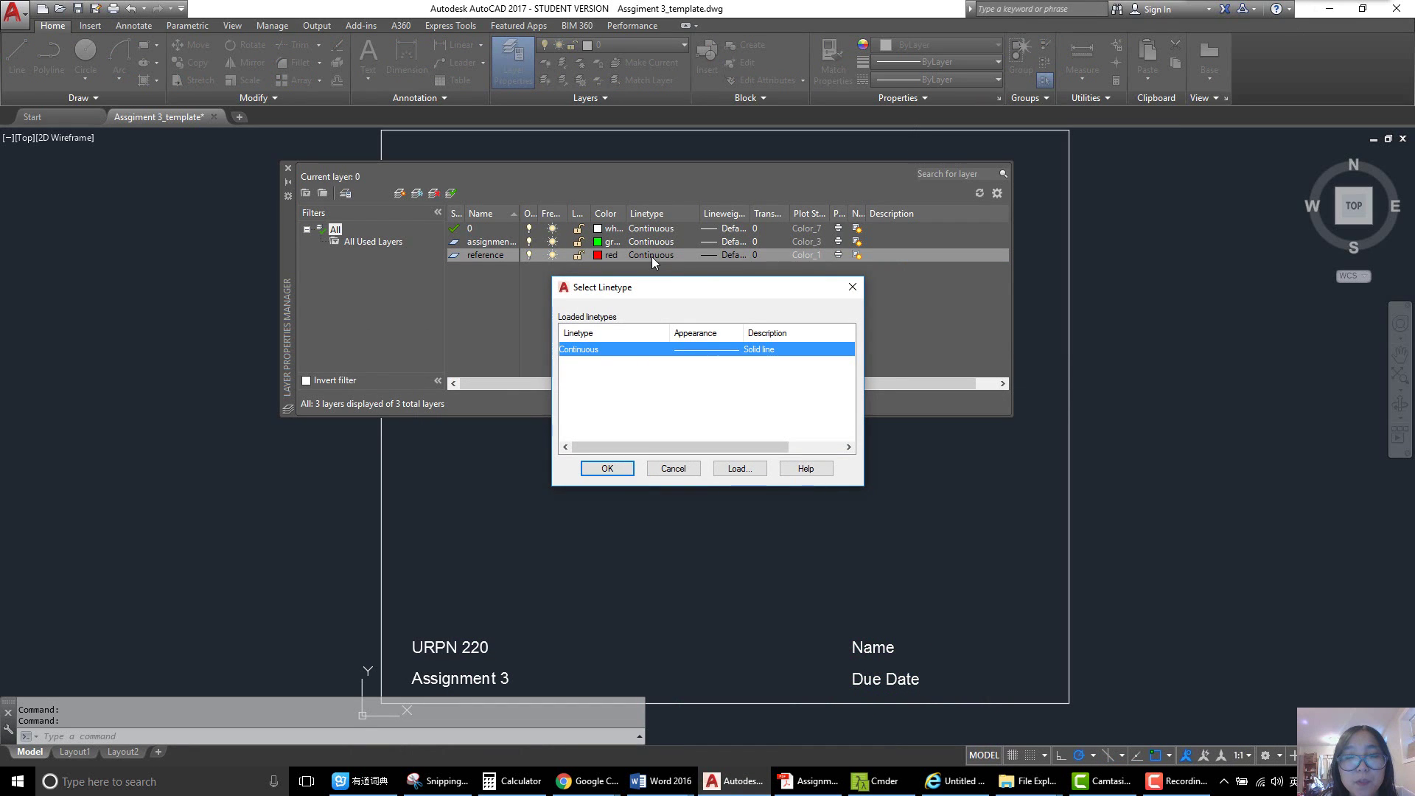
left_click(738, 469)
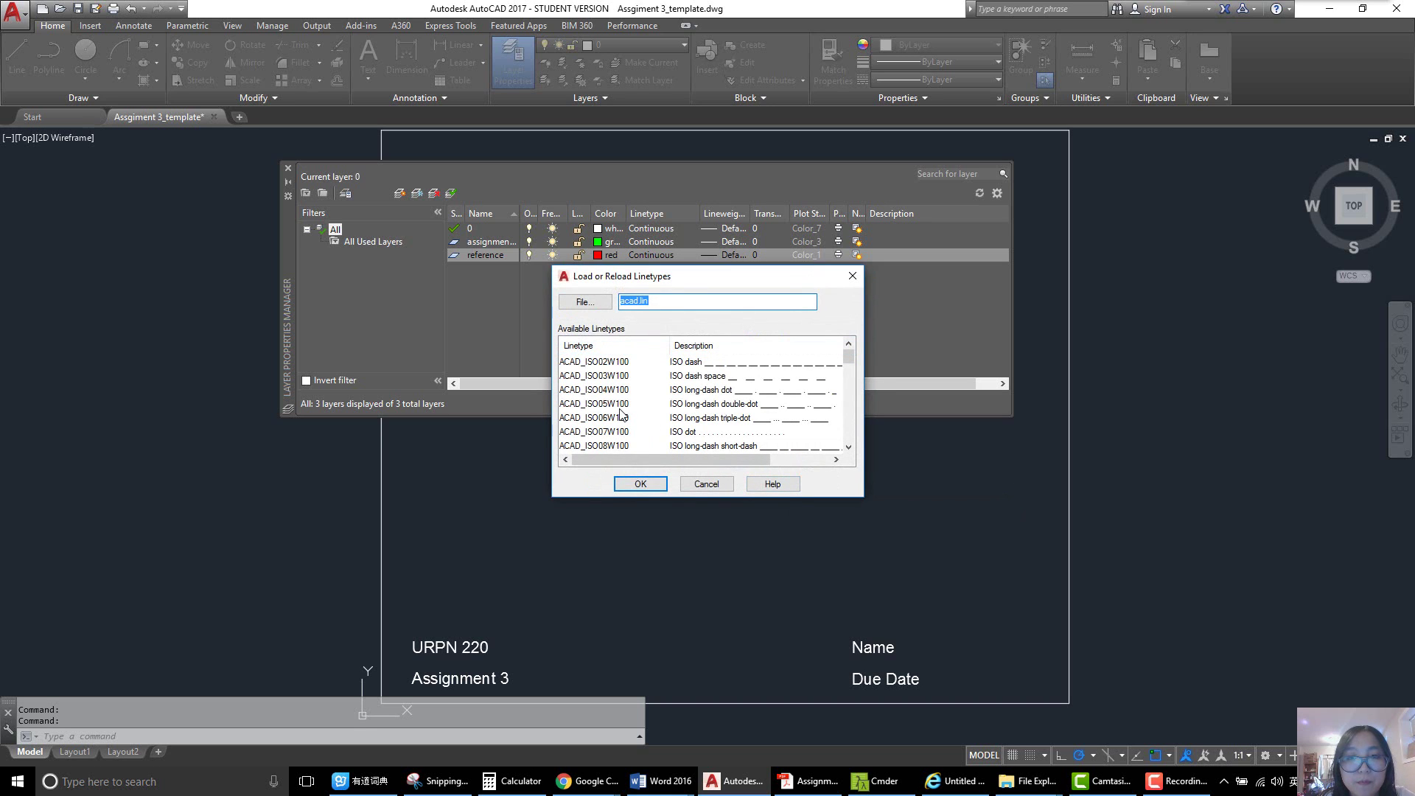
scroll(620, 415, "down", 6)
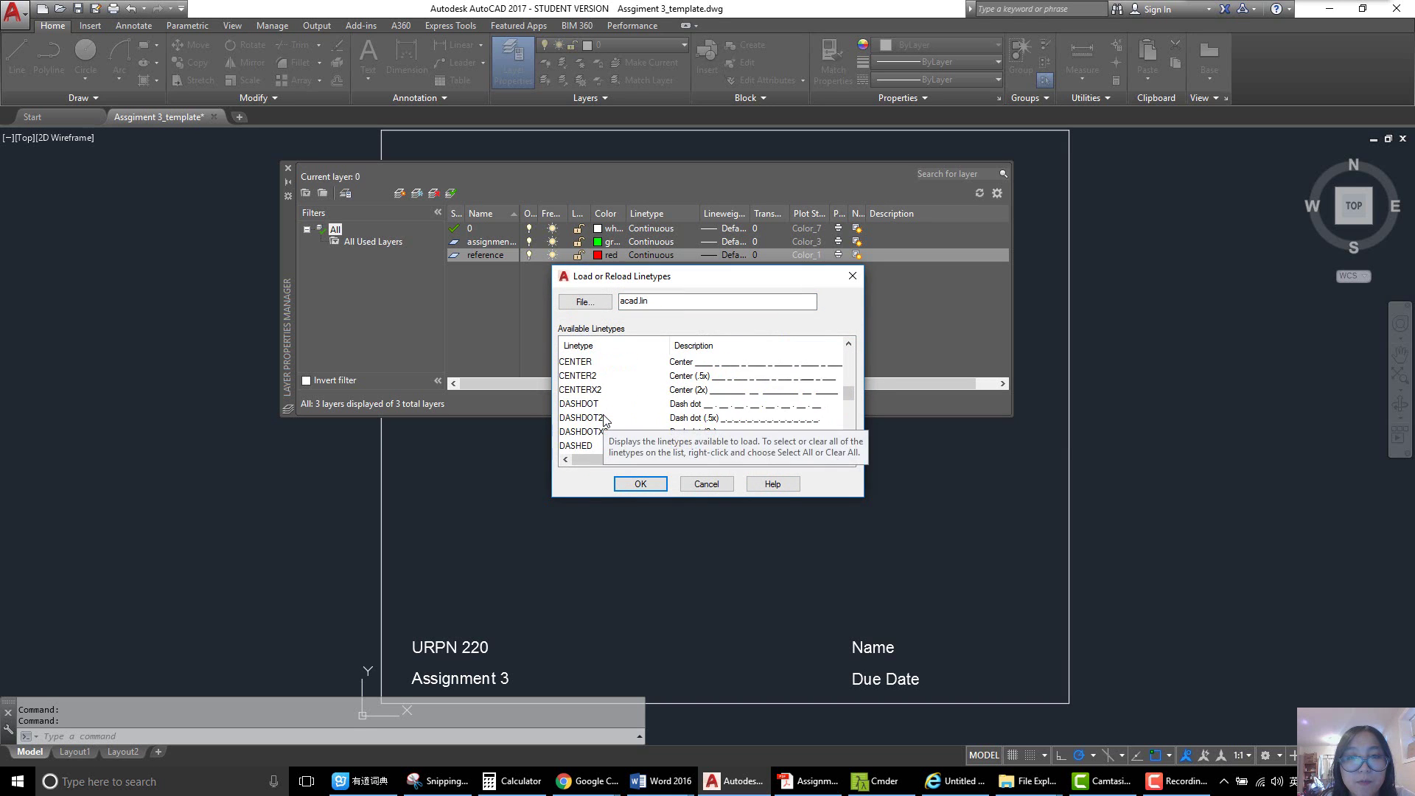
scroll(604, 415, "down", 3)
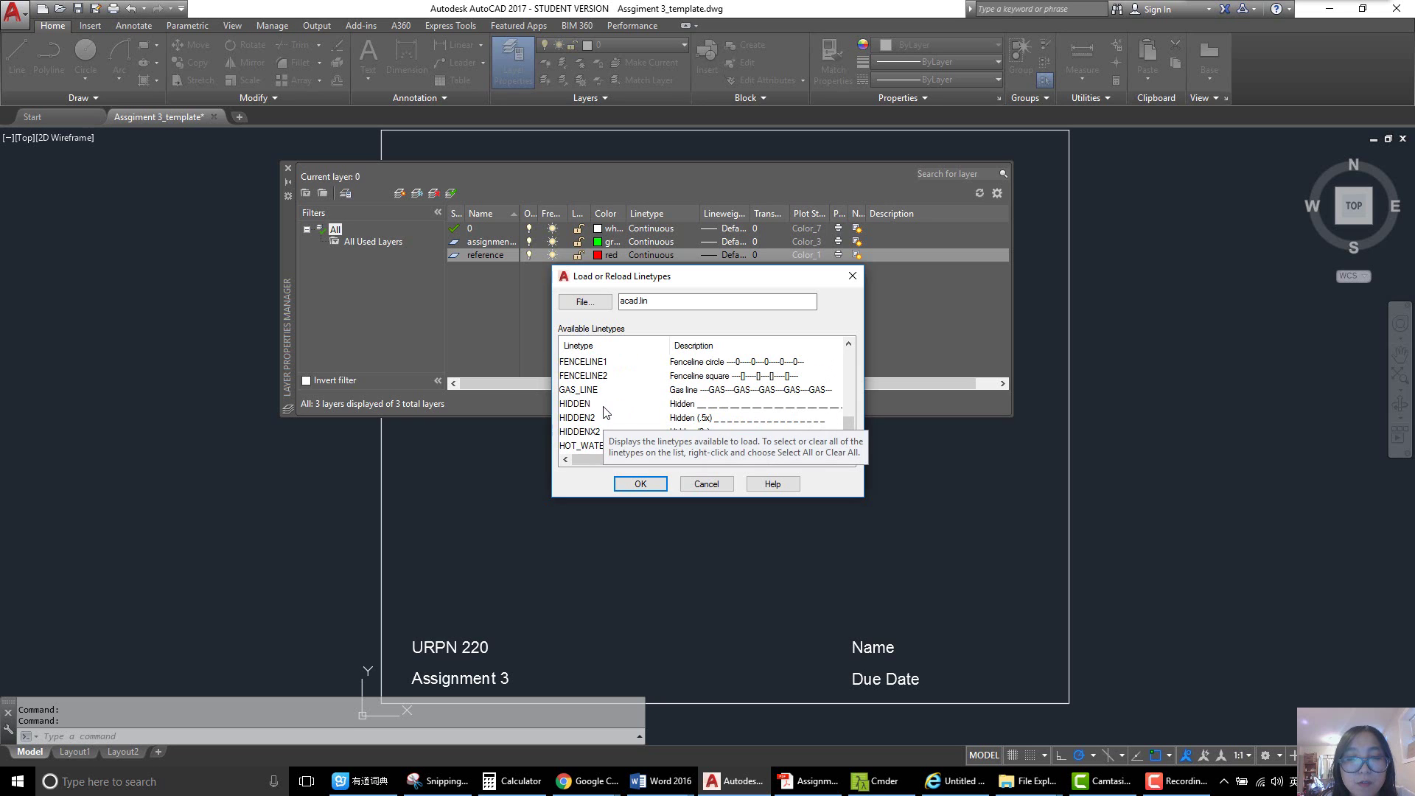
scroll(604, 411, "up", 5)
scroll(603, 412, "down", 3)
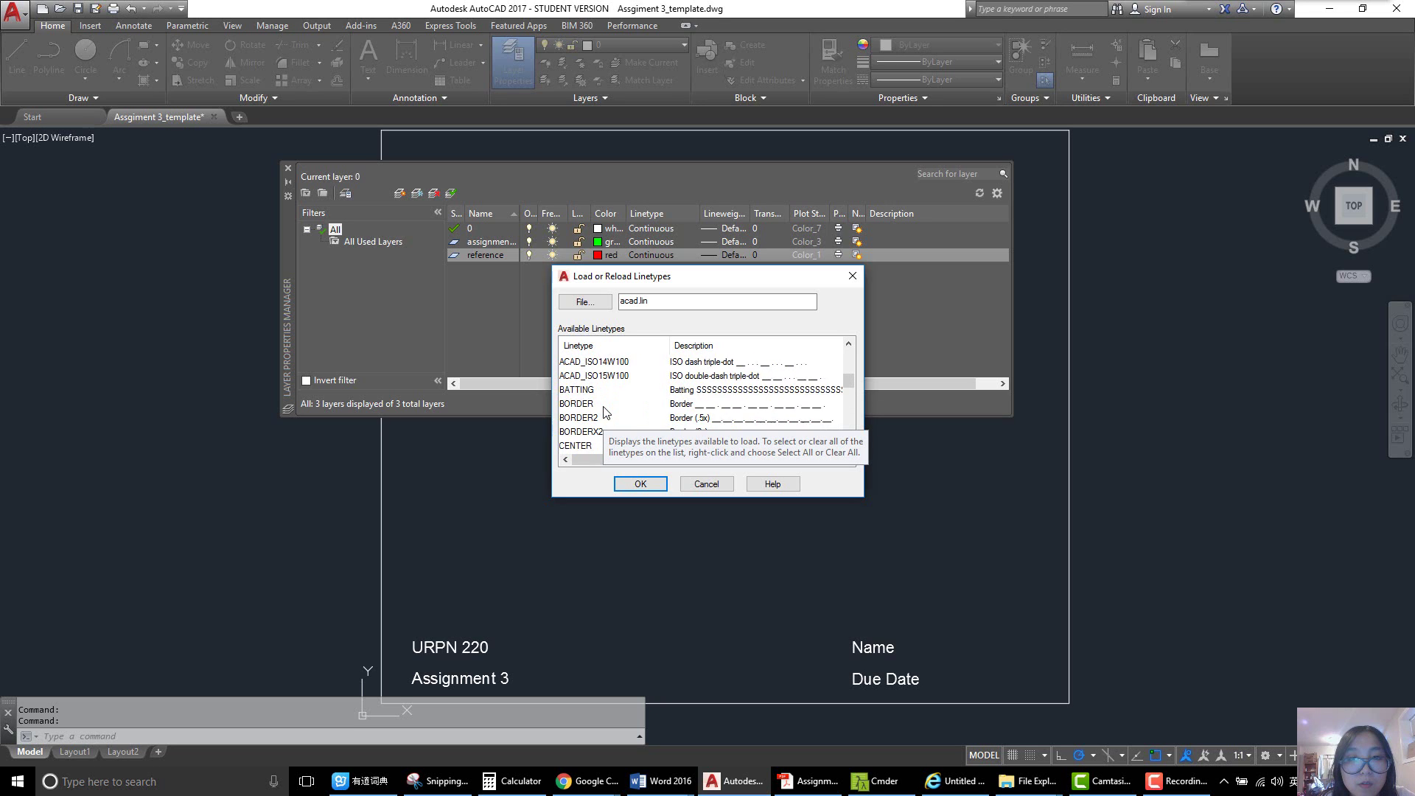
left_click(580, 406)
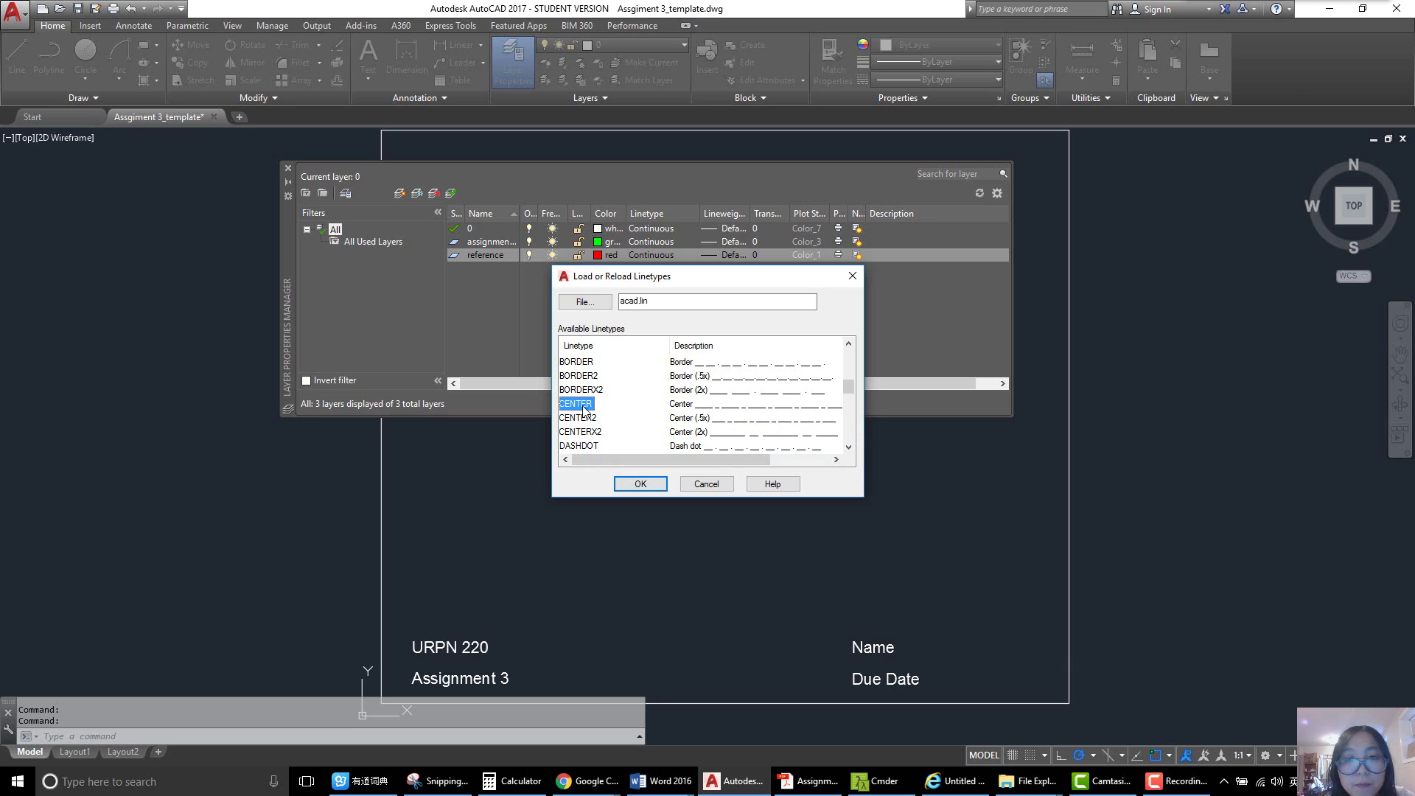
left_click(643, 487)
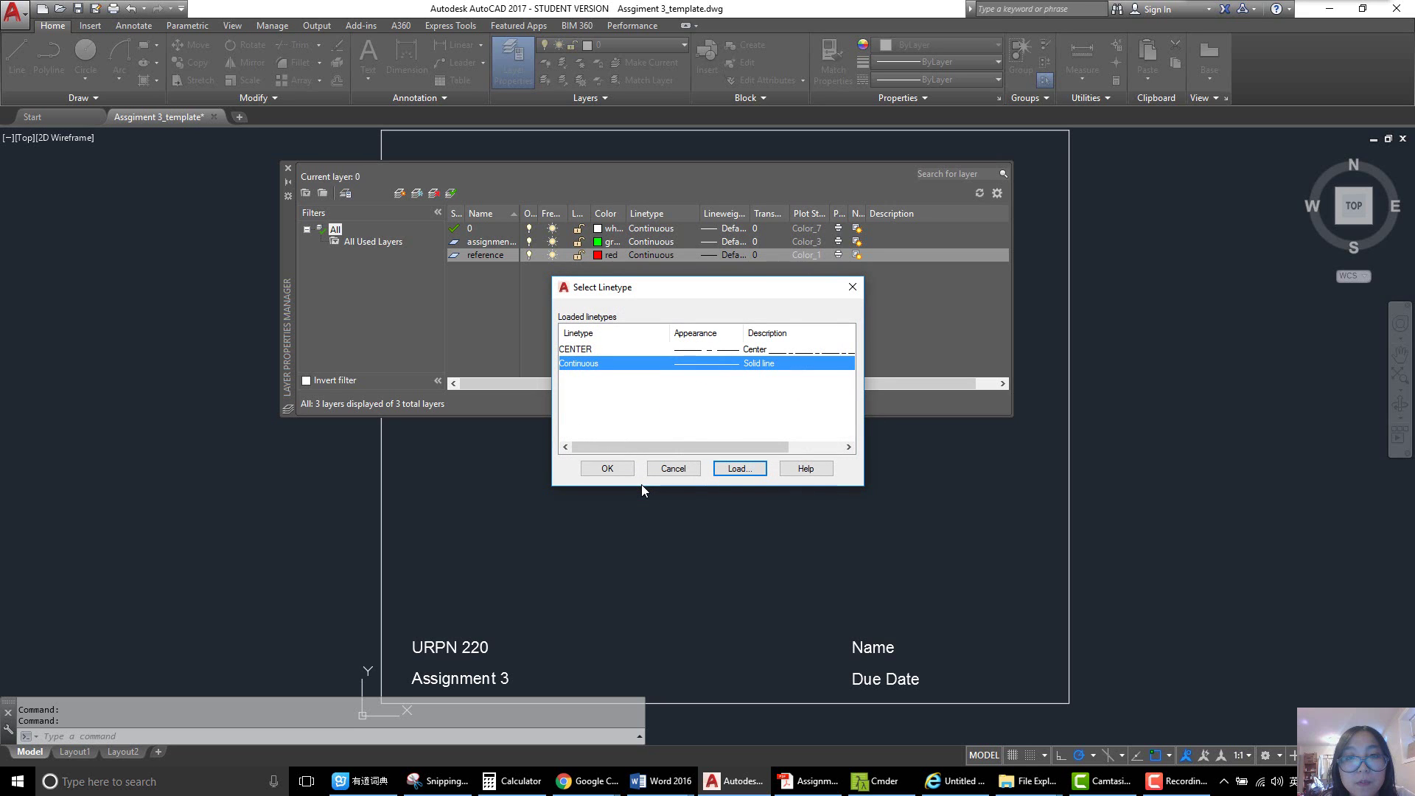
- Assign the CENTER linetype to the reference layer, make that layer current and close the Layer Properties Manager
left_click(584, 351)
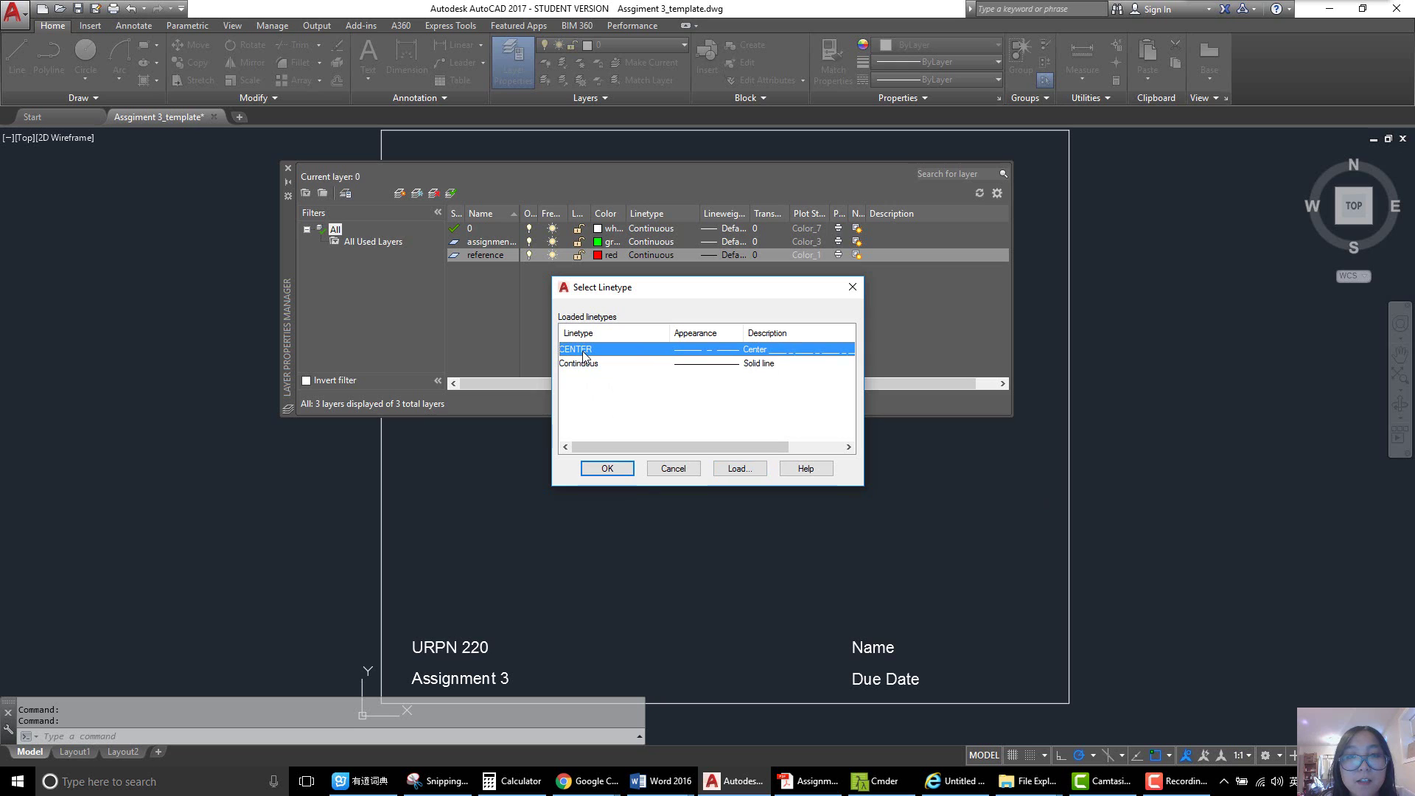
left_click(608, 470)
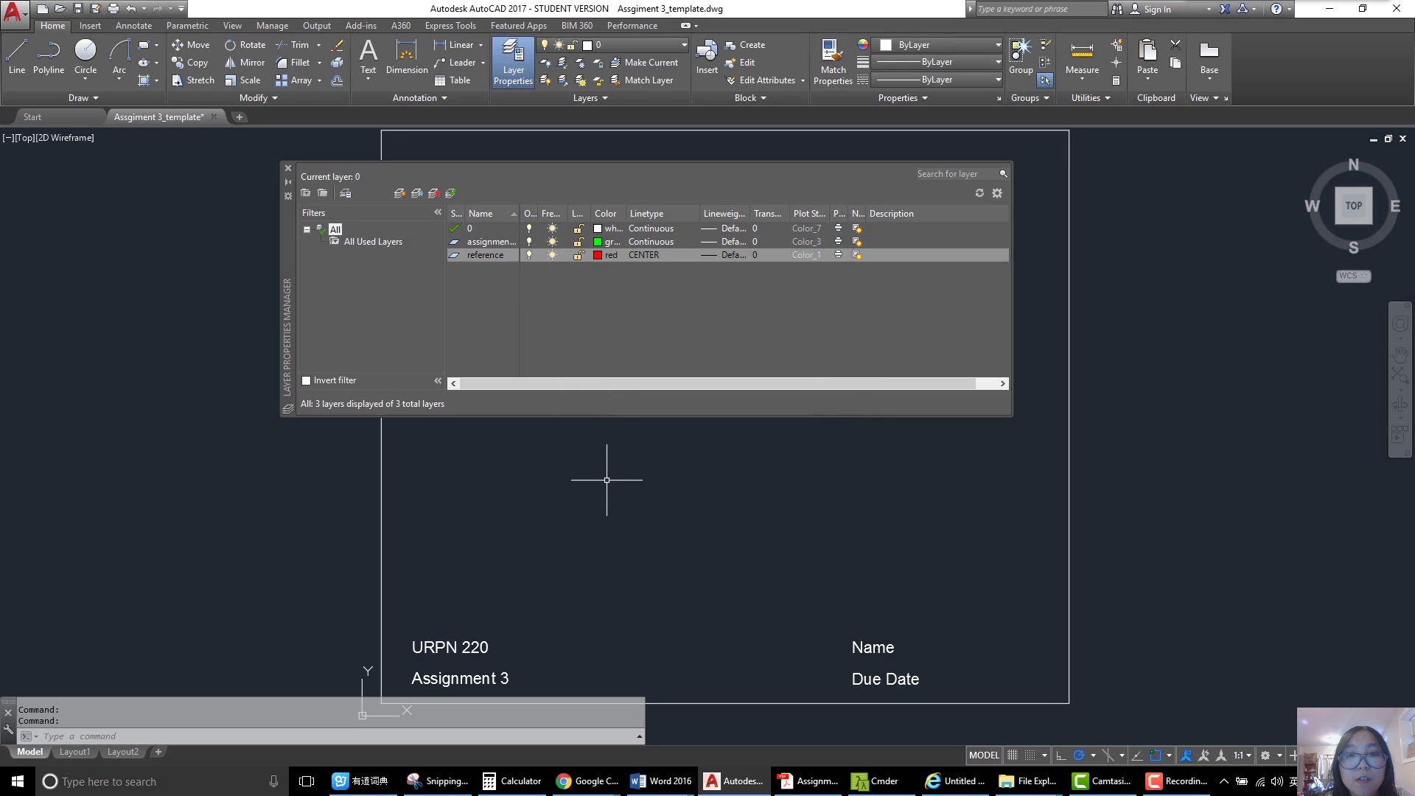
double_click(472, 255)
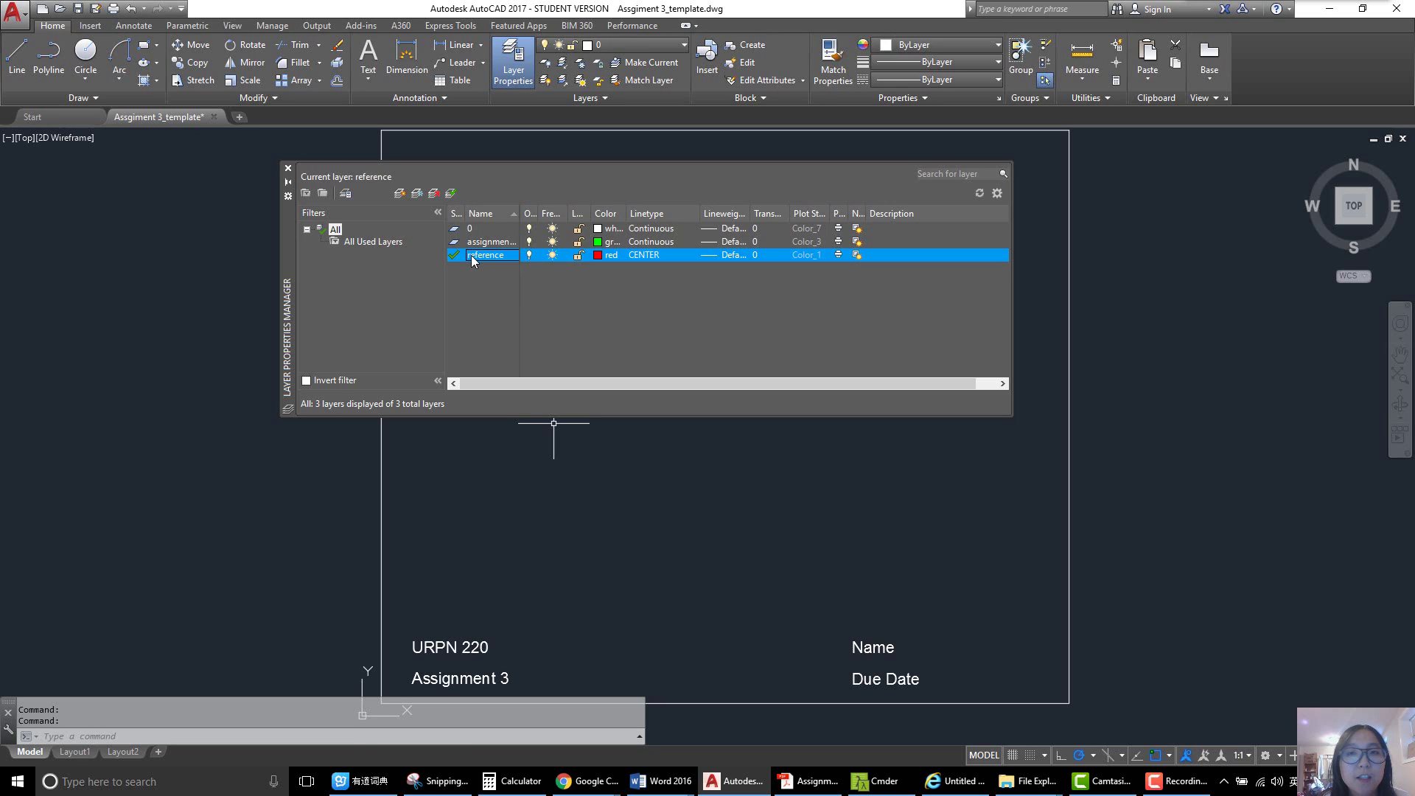
left_click(289, 170)
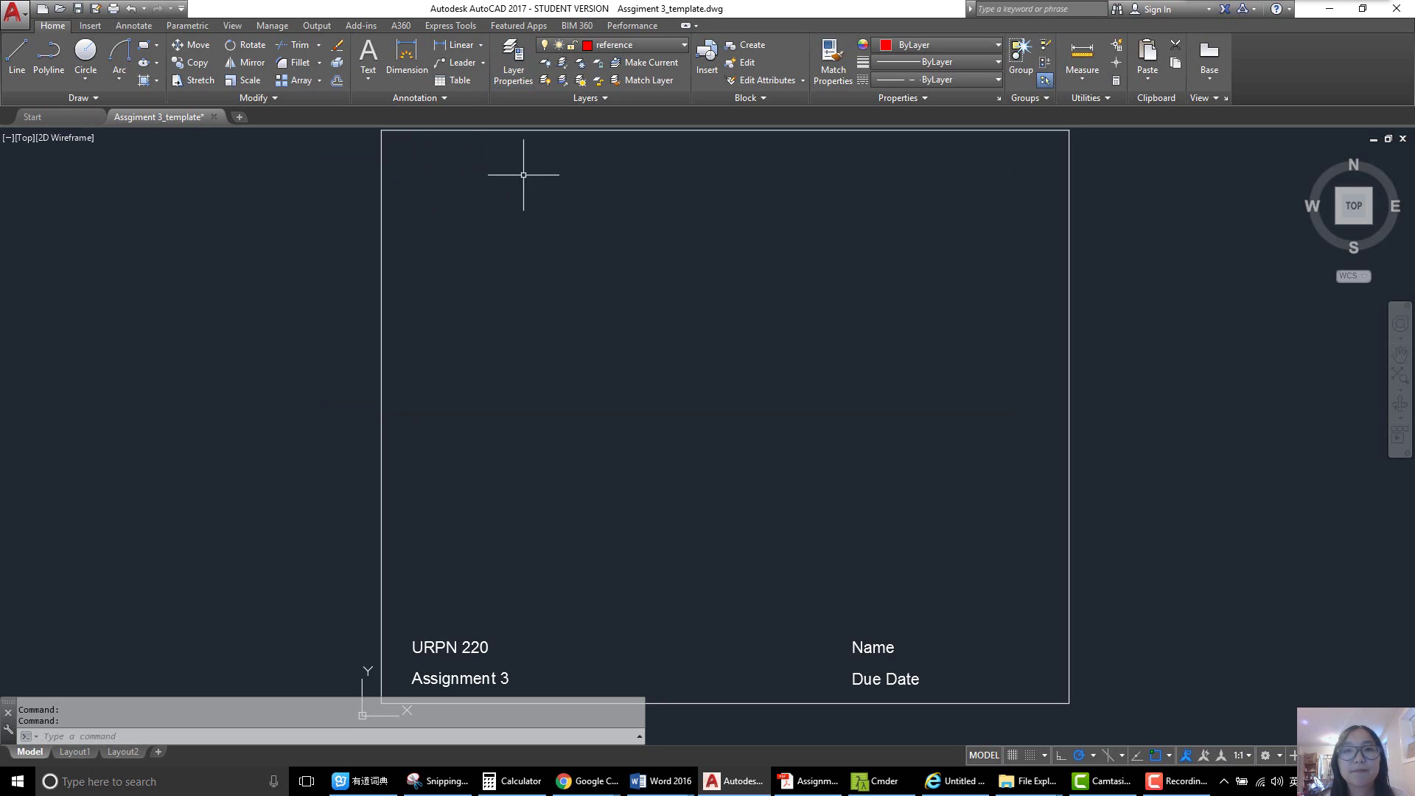
- Consult the Dimensions 1 page of the Assignment 3 PDF and circle the Ø87 dimension on its snip in Snipping Tool
left_click(808, 782)
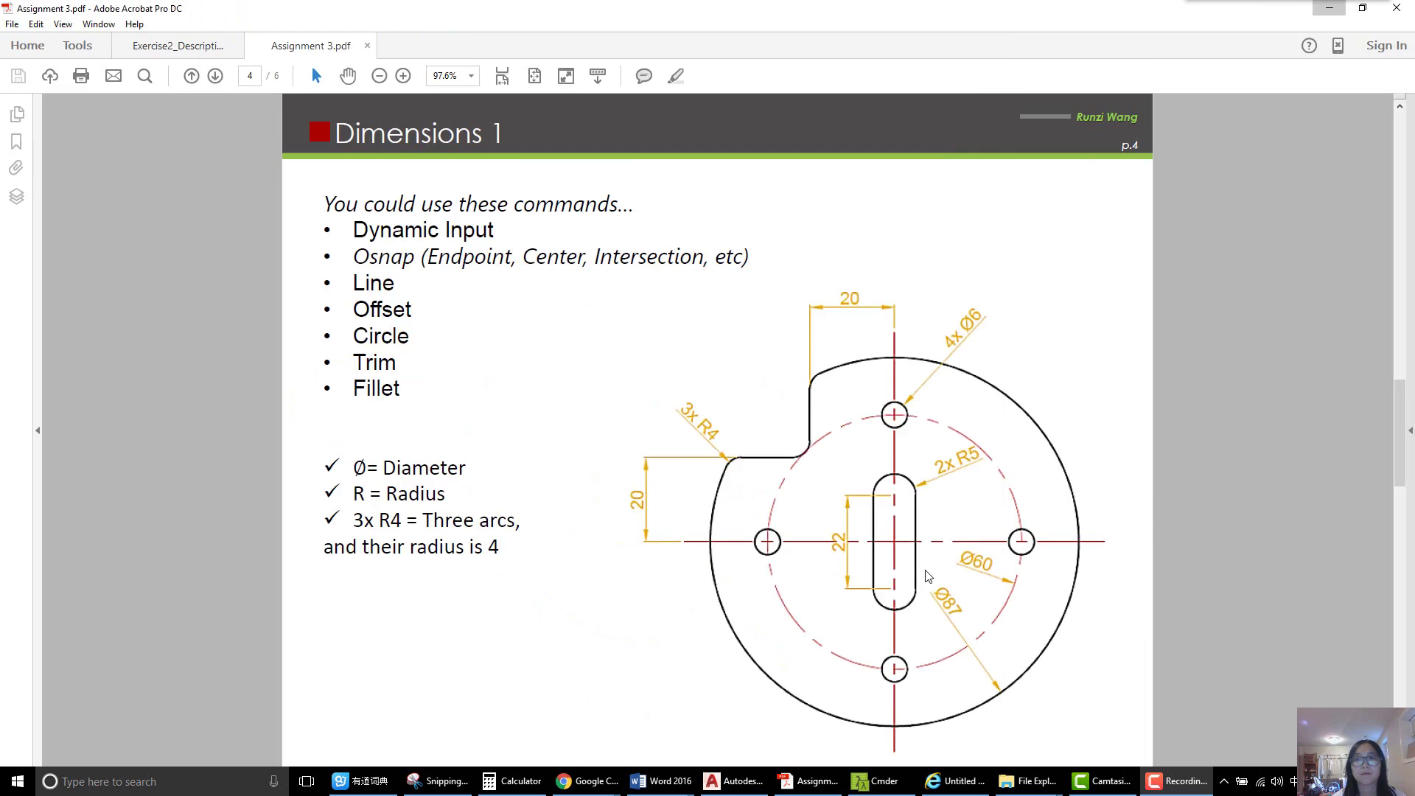
left_click(1329, 8)
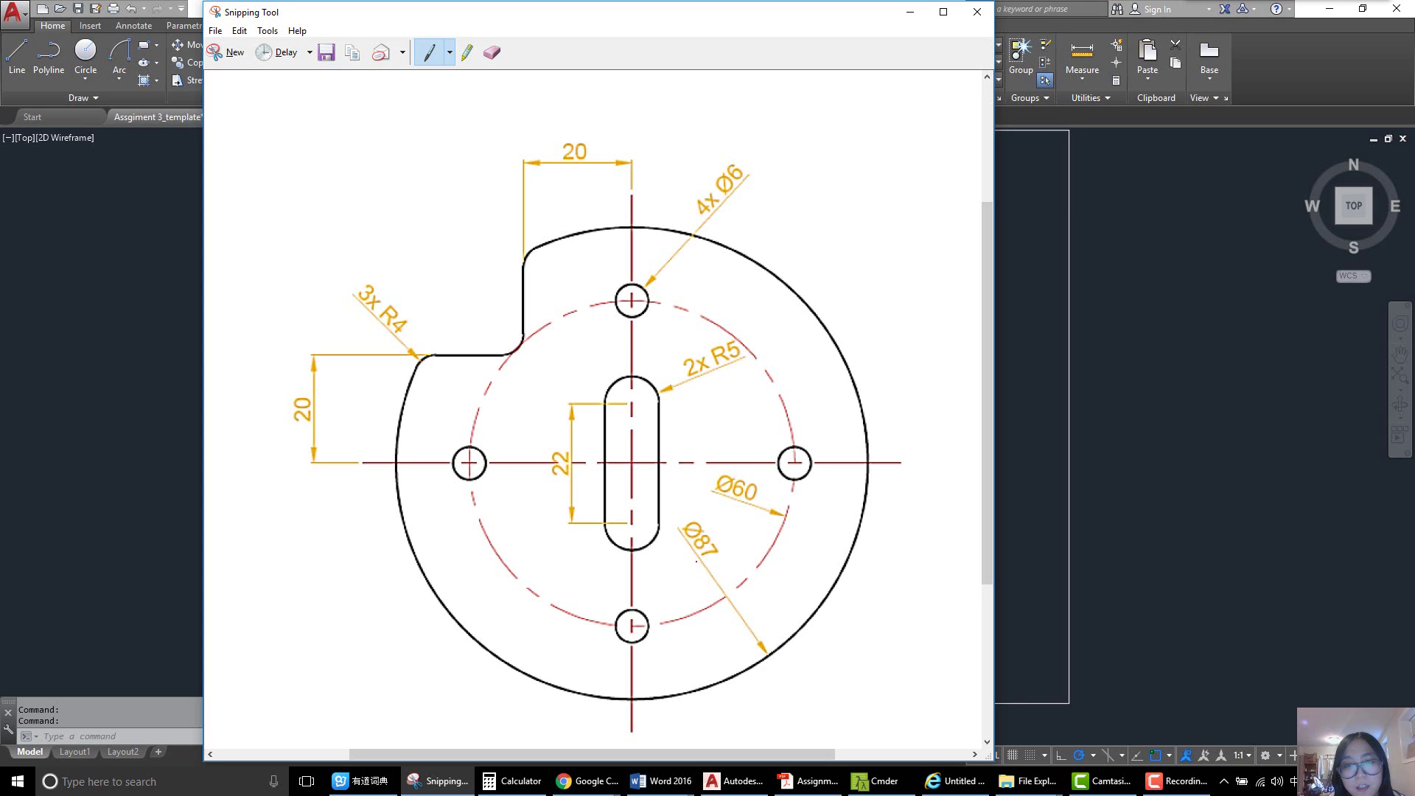
mouse_move(695, 560)
left_mouse_down()
mouse_move(721, 530)
mouse_move(698, 564)
left_mouse_up()
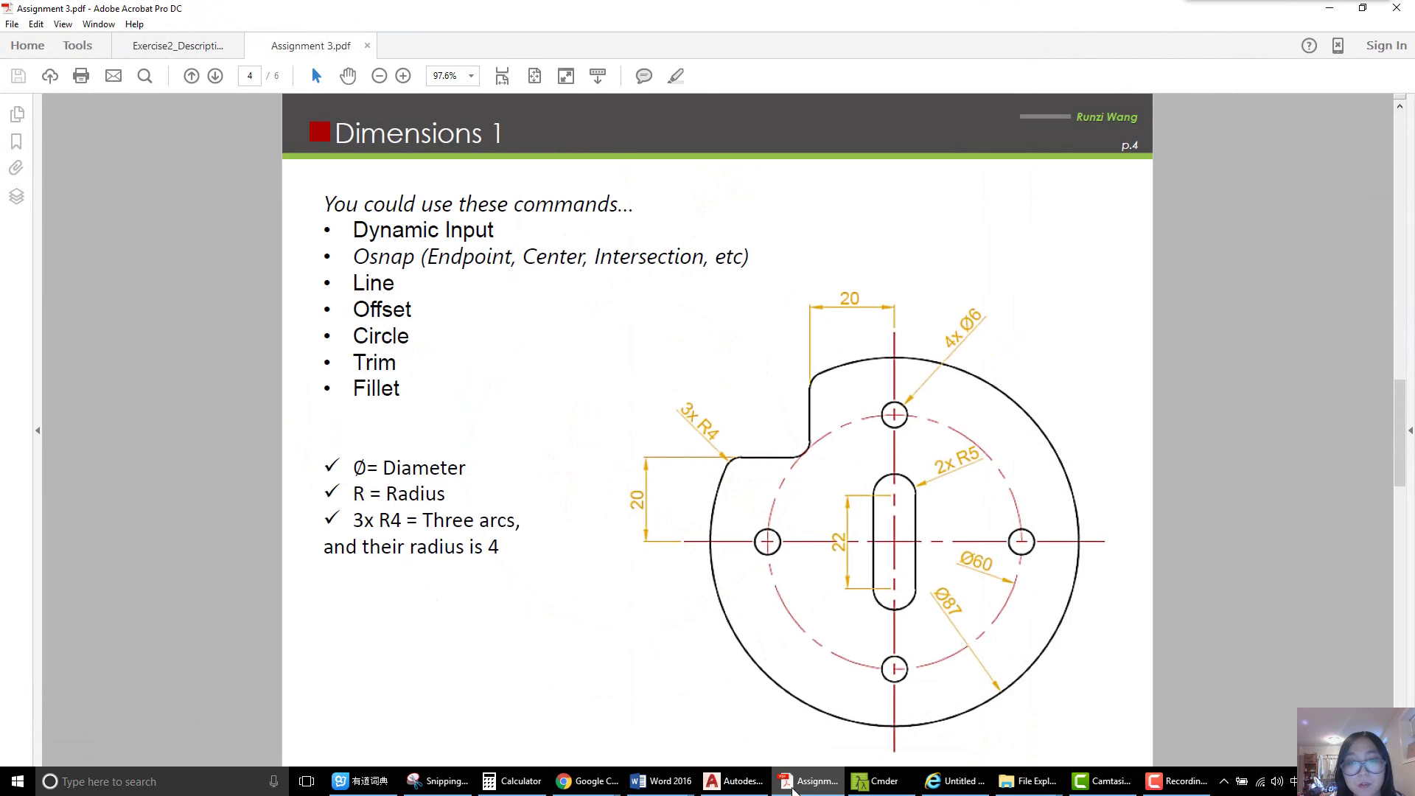
- Back in AutoCAD, draw a horizontal reference line 100 units long near the upper-left corner of the title frame
left_click(735, 782)
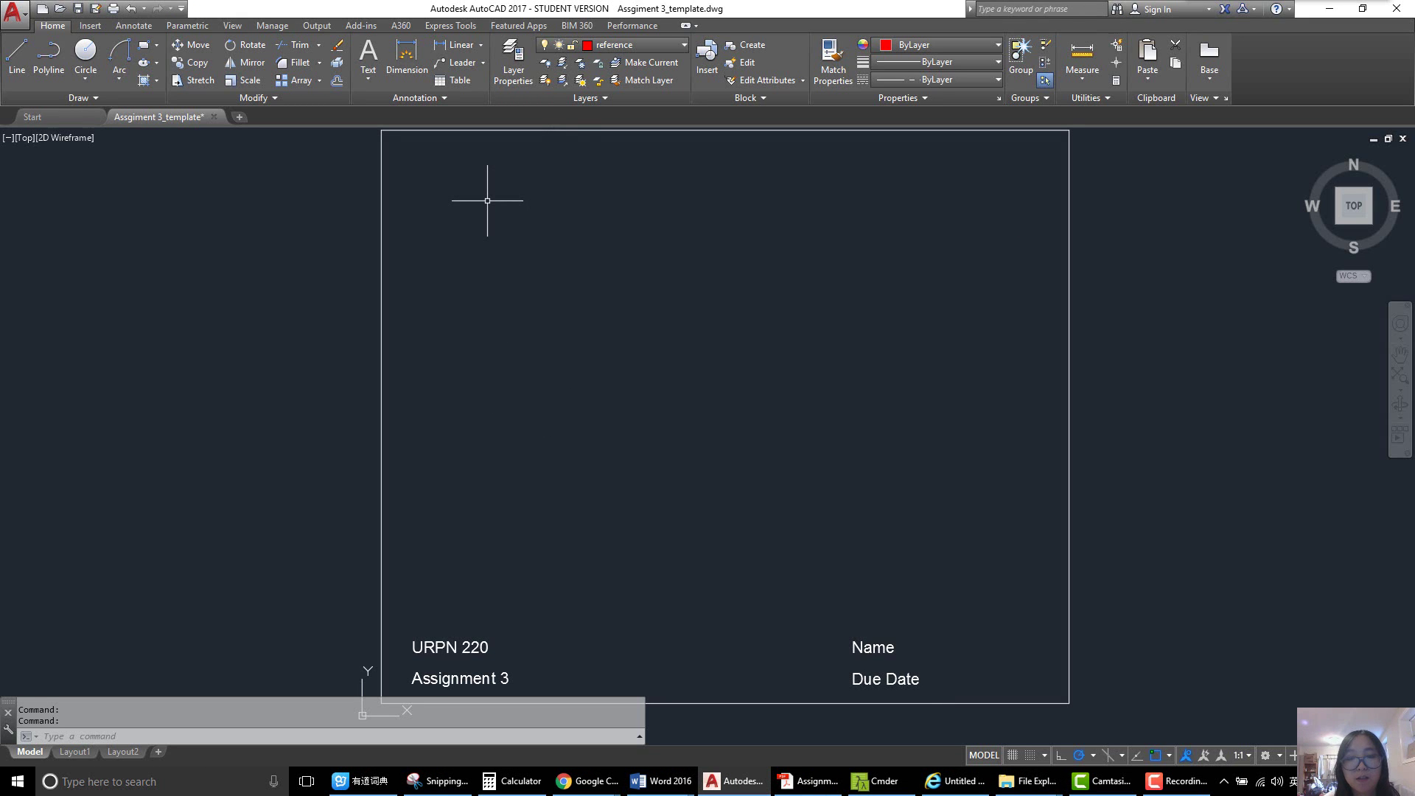
type("L")
key("Return")
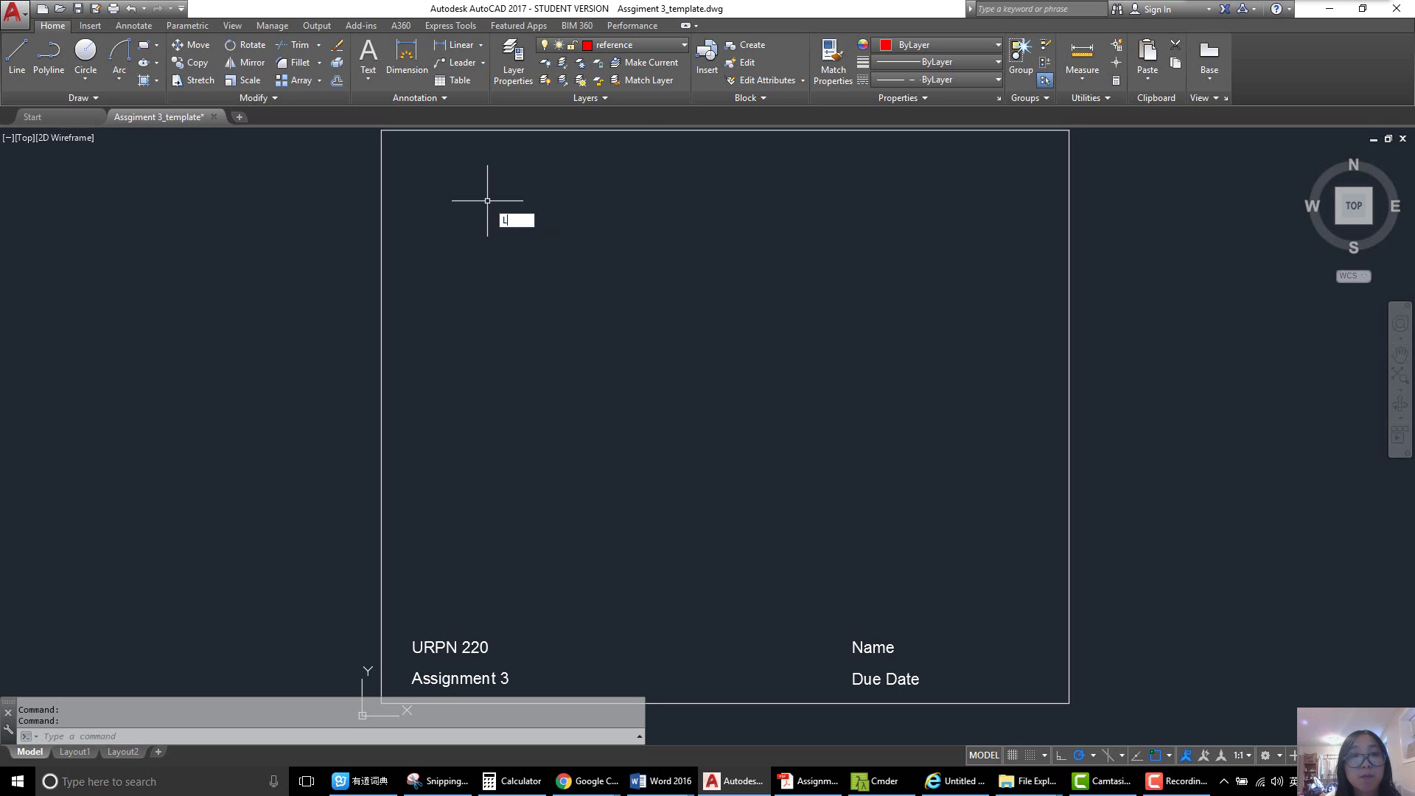
left_click(424, 216)
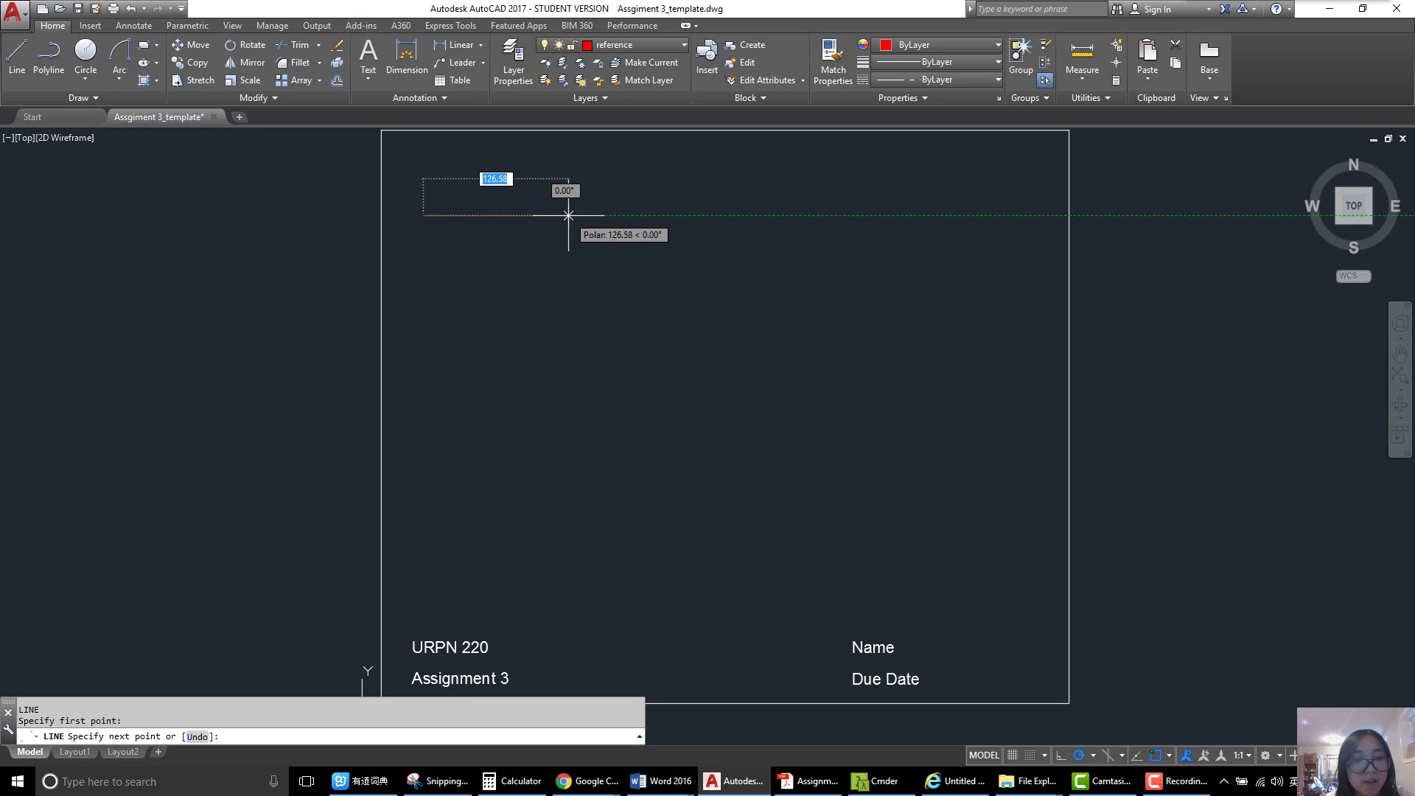
type("100")
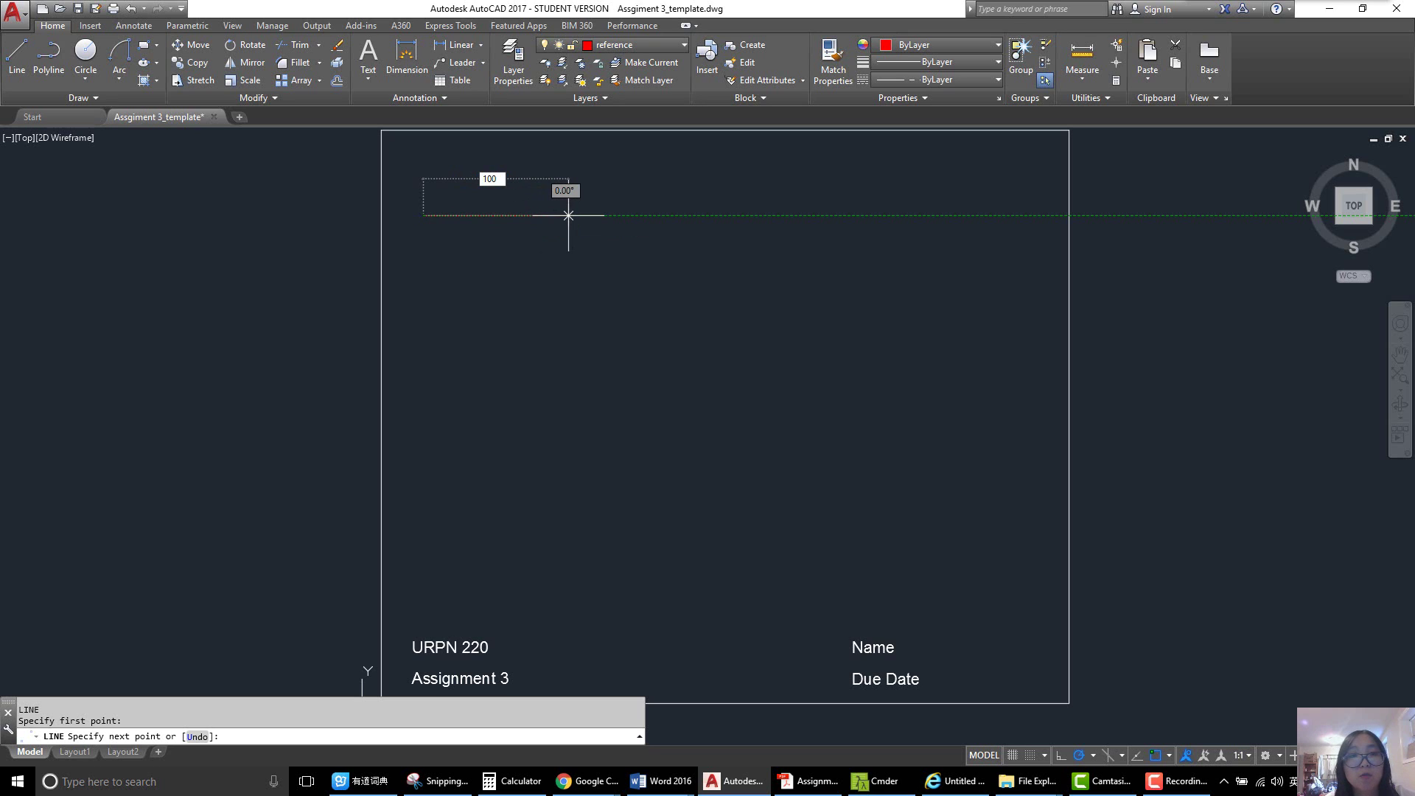
key("Return")
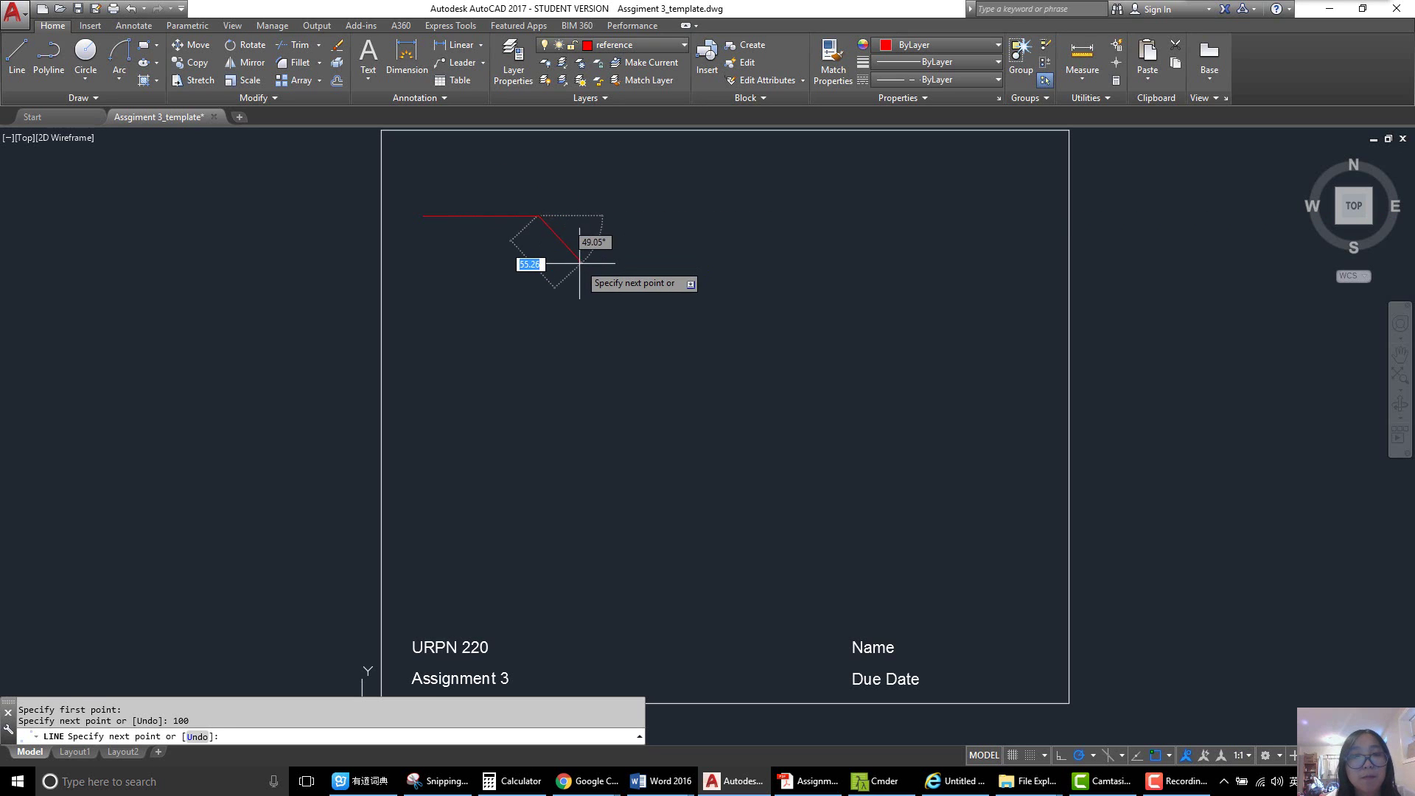
middle_click_drag(541, 252, 553, 295)
scroll(500, 221, "up", 4)
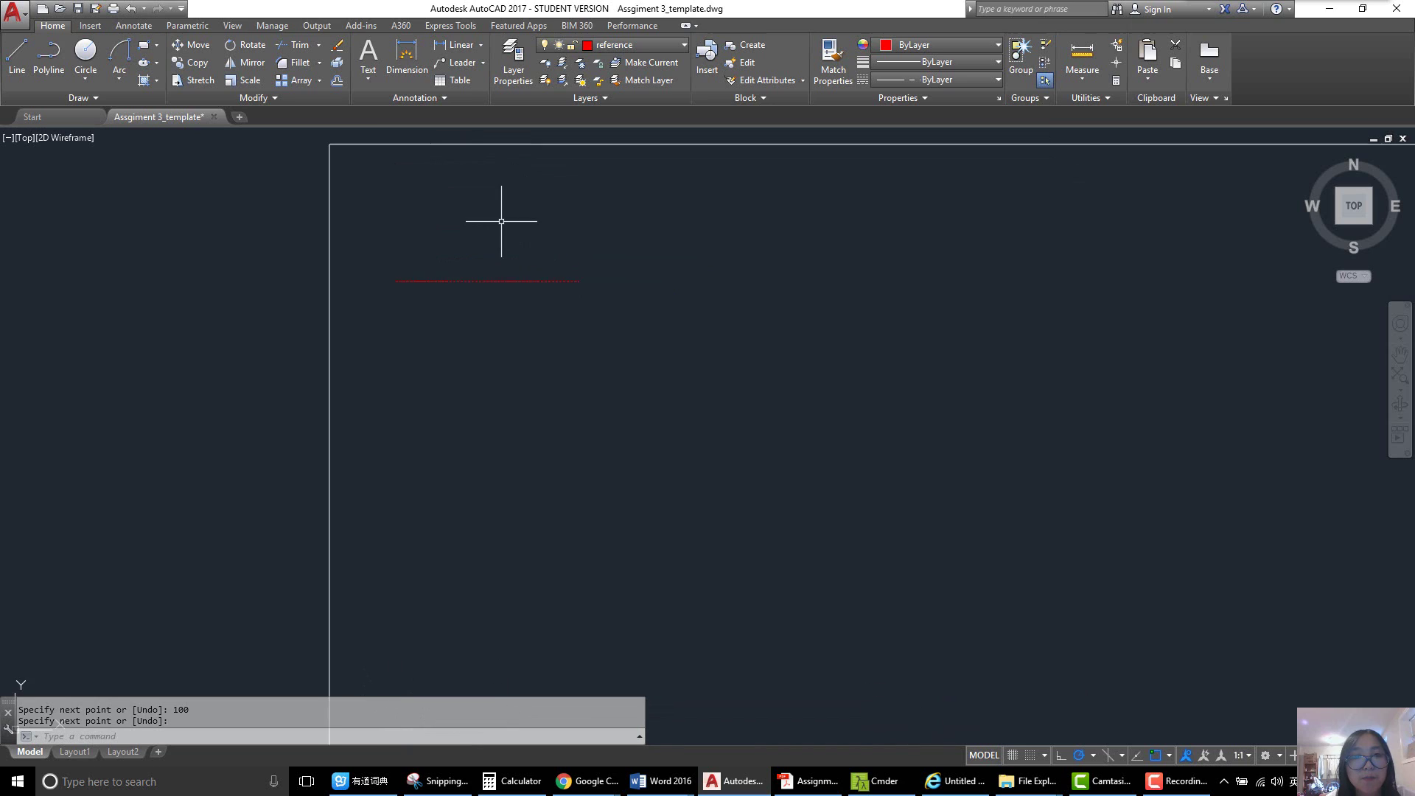
scroll(499, 221, "down", 4)
scroll(501, 221, "up", 2)
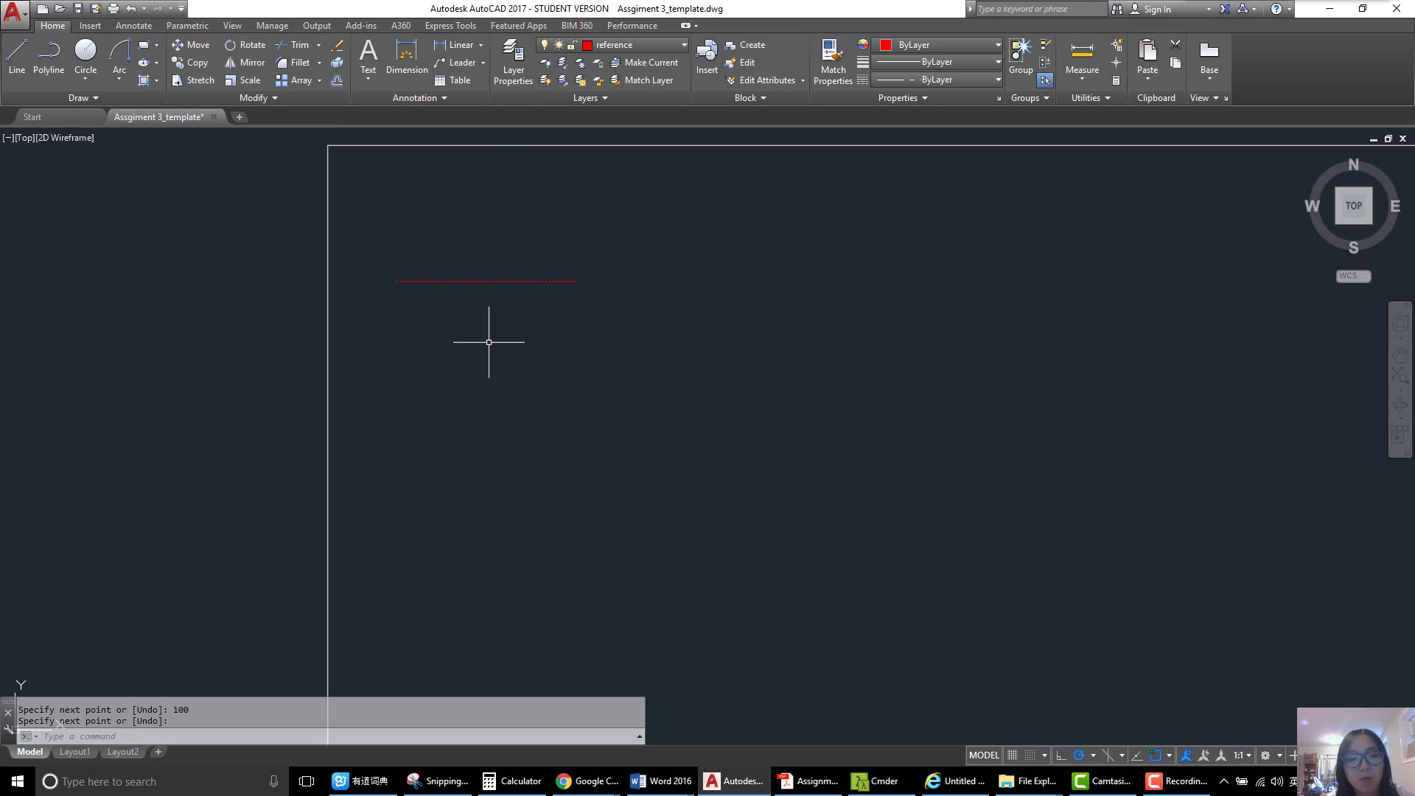
- Rotate a copy of the horizontal reference line by 90 degrees about its midpoint to form perpendicular centerlines
type("RO")
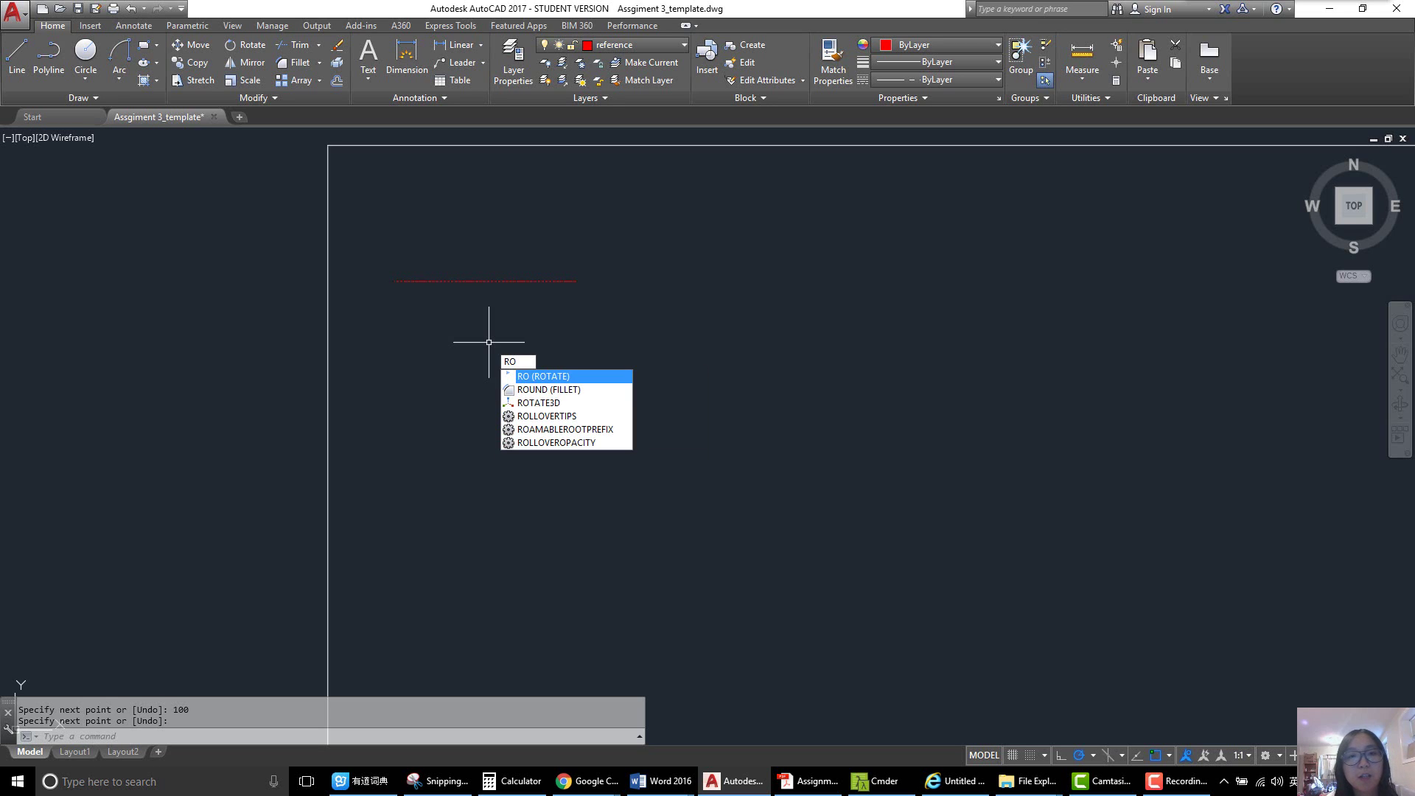
key("Return")
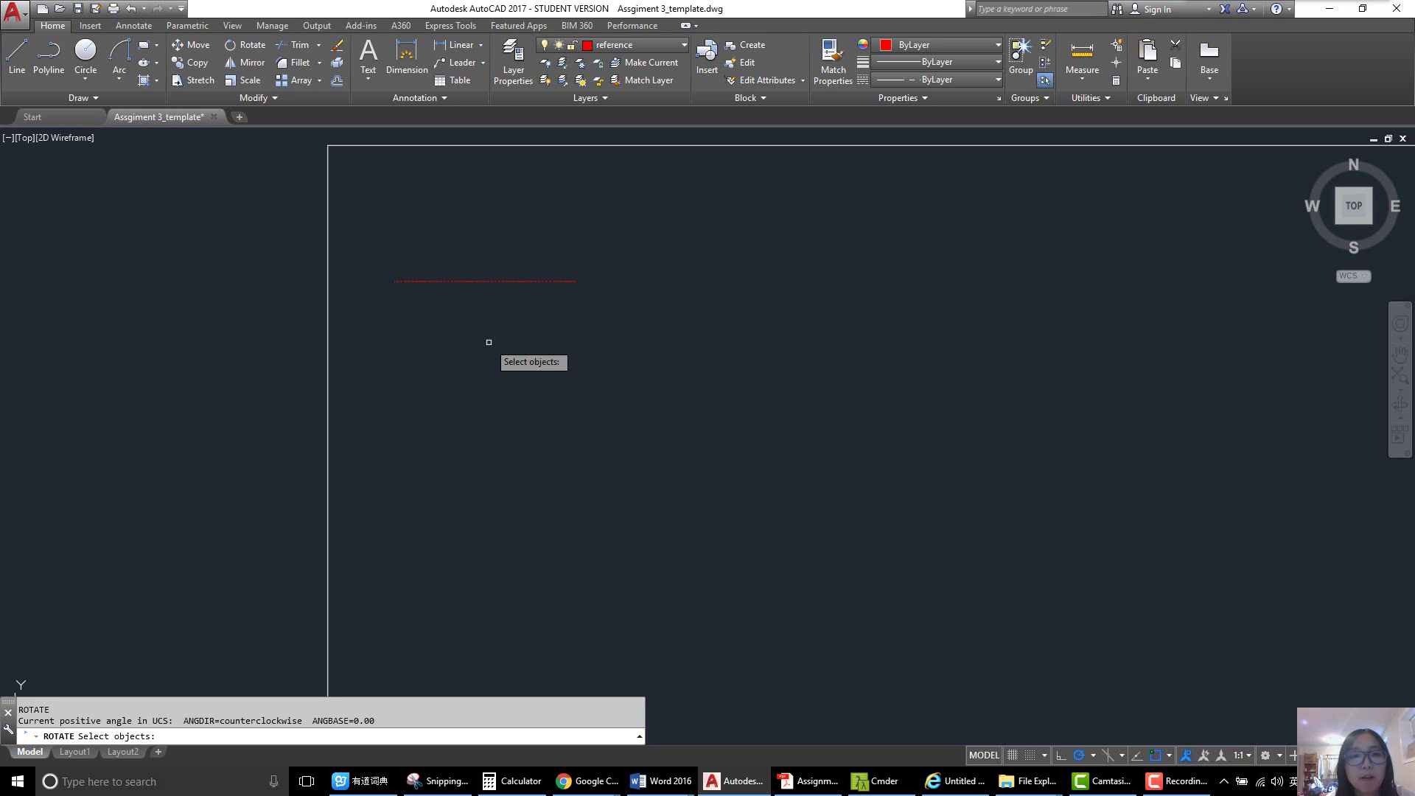
left_click(495, 280)
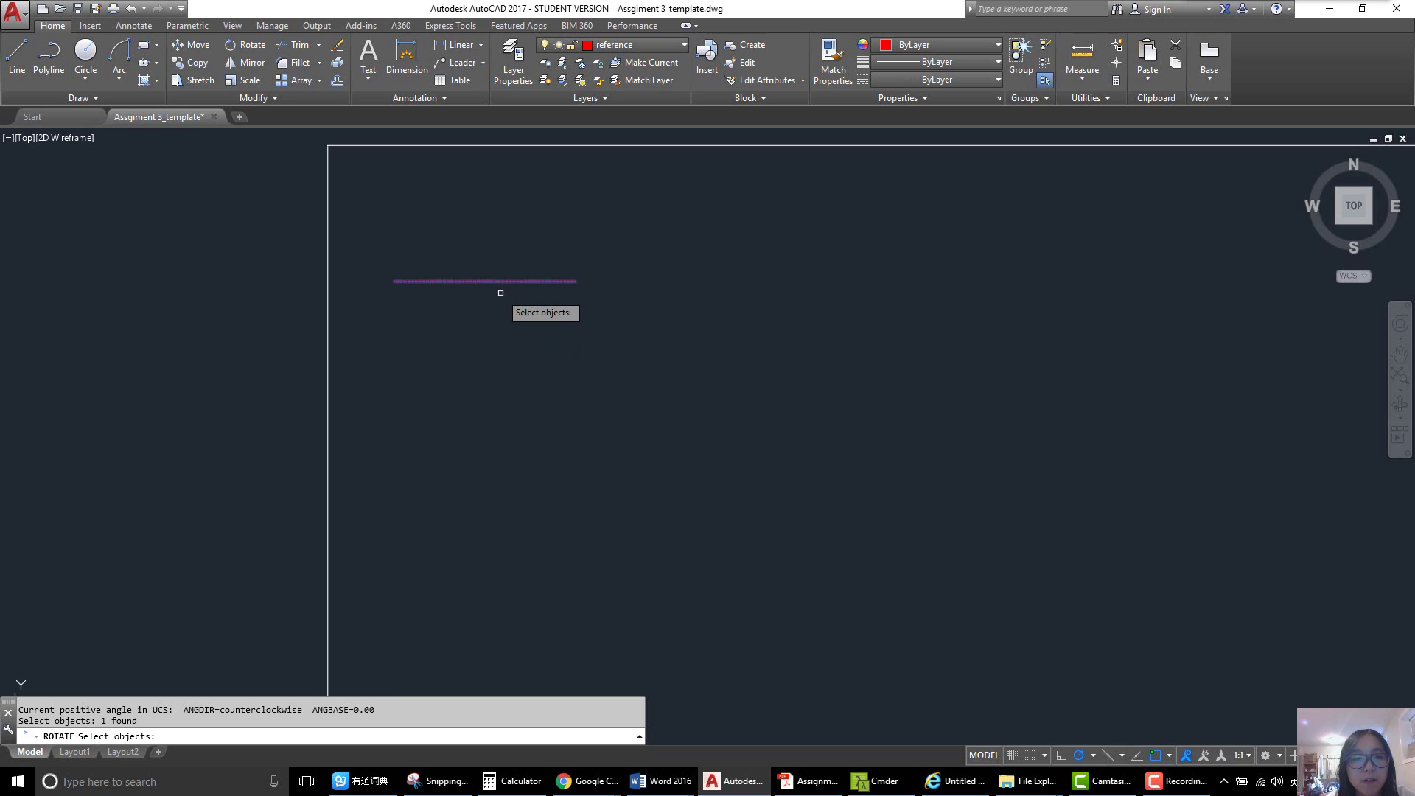
key("Return")
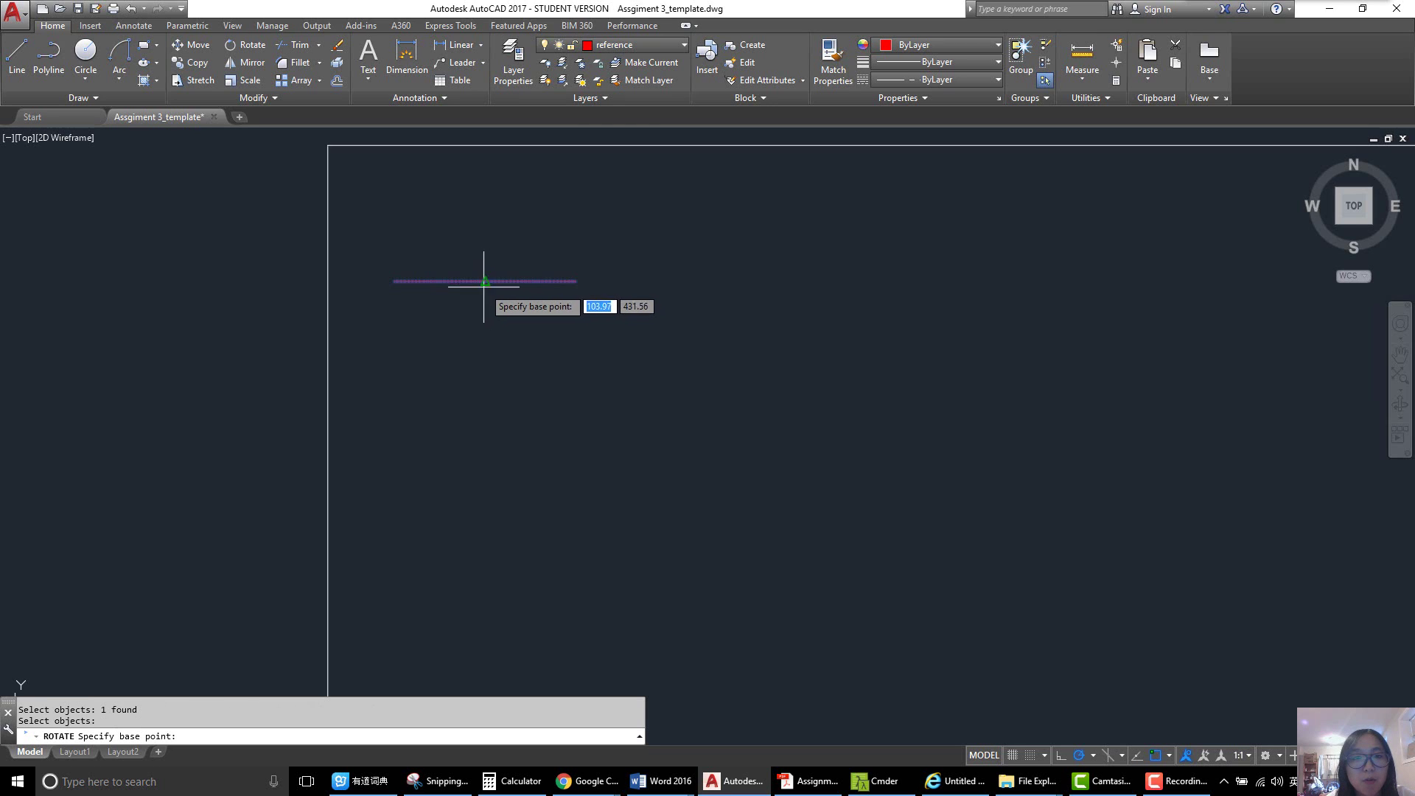
left_click(485, 281)
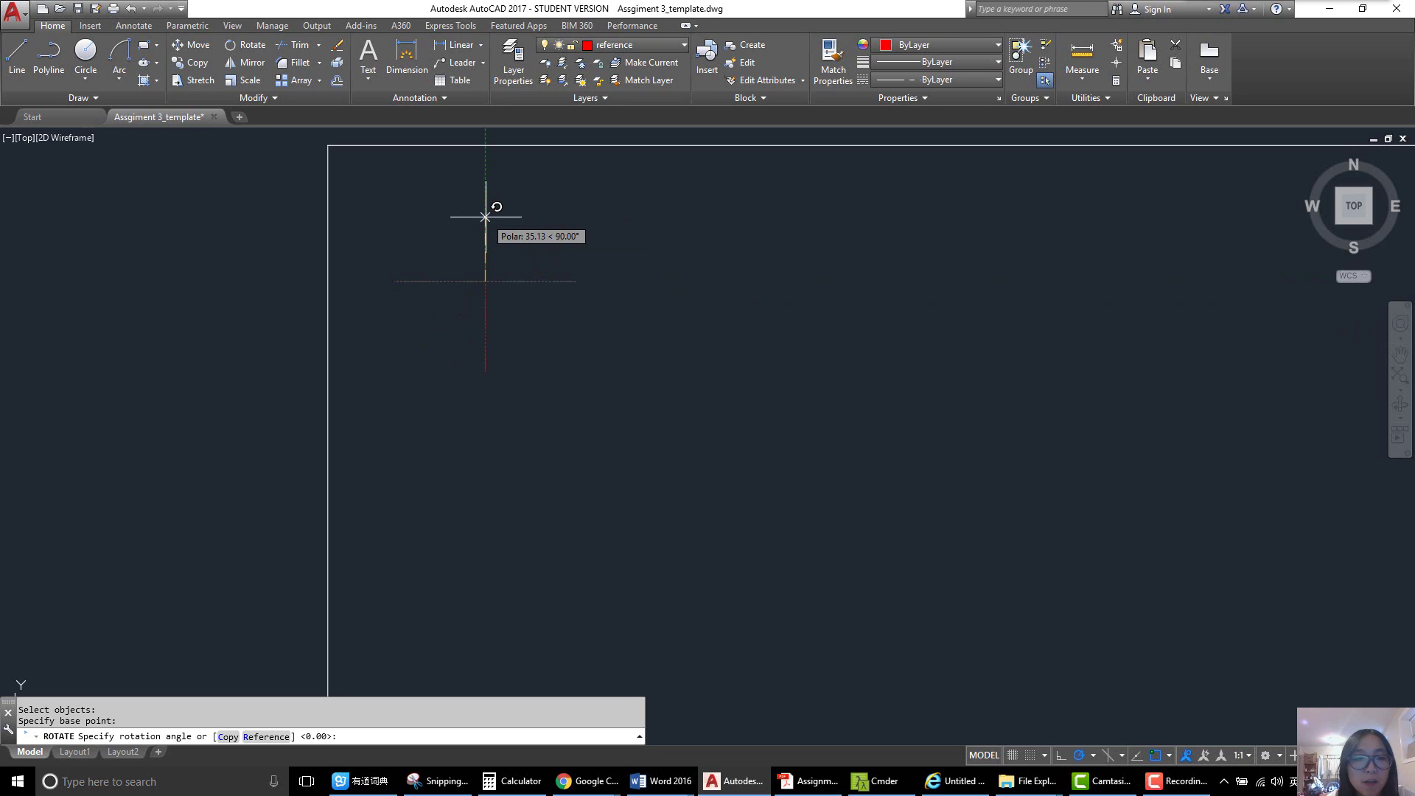
type("c")
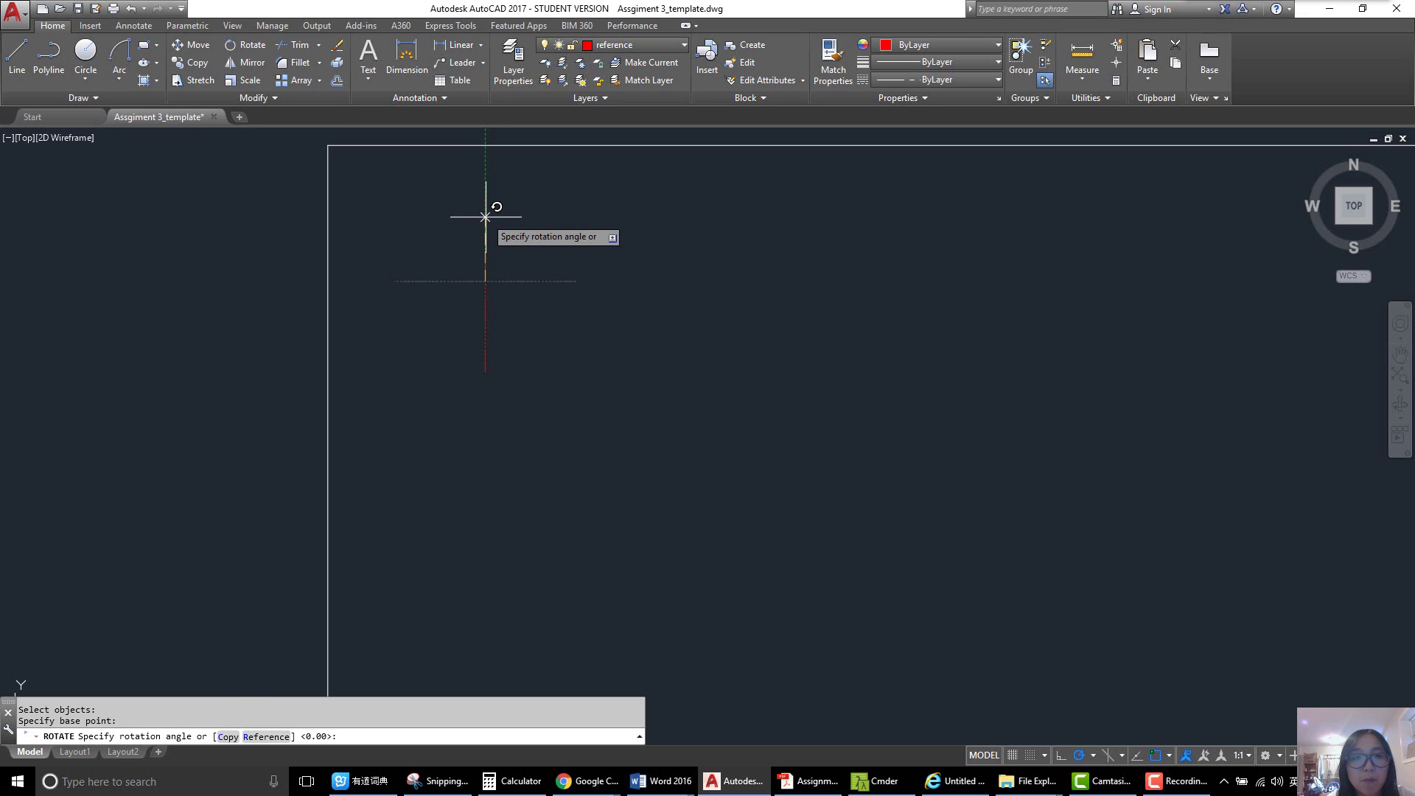
key("Return")
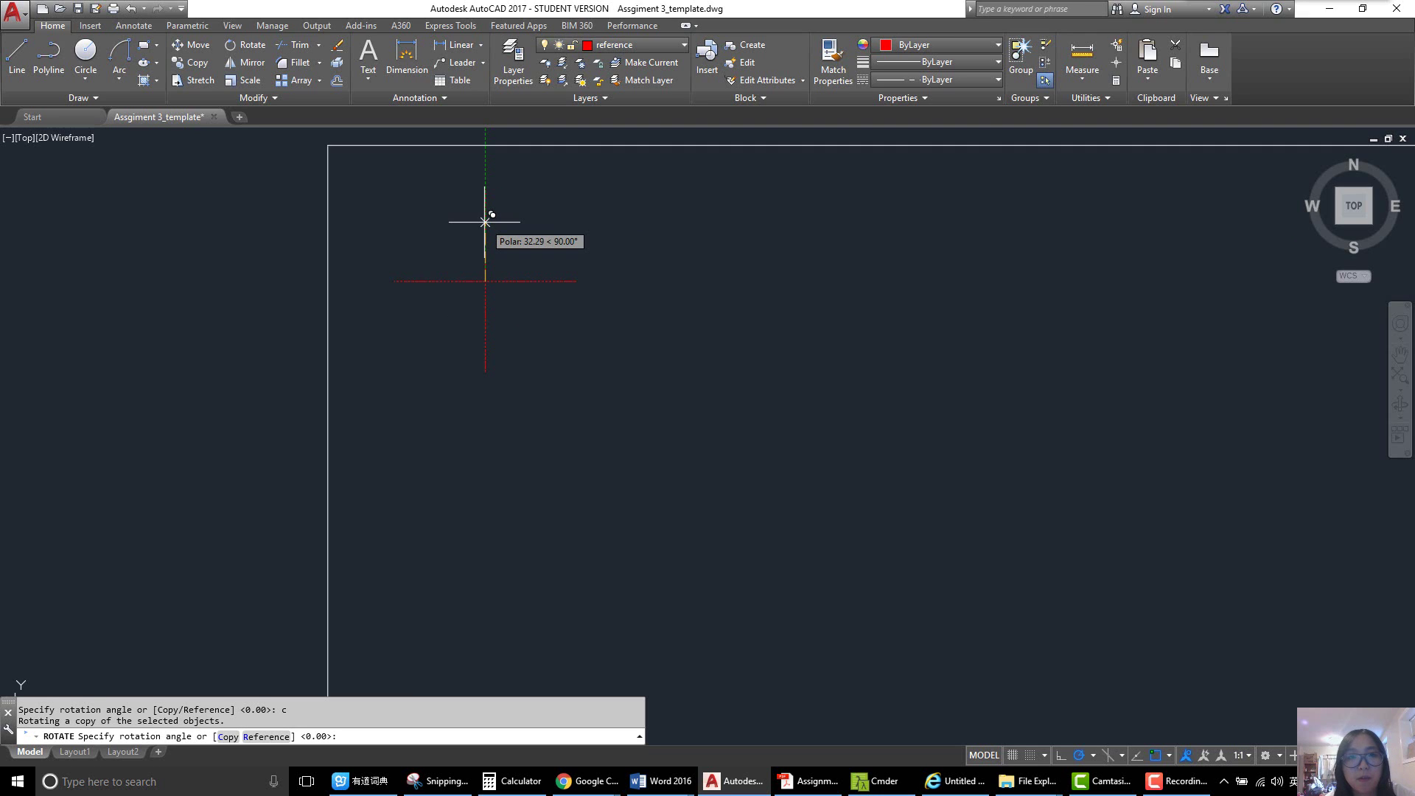
type("90")
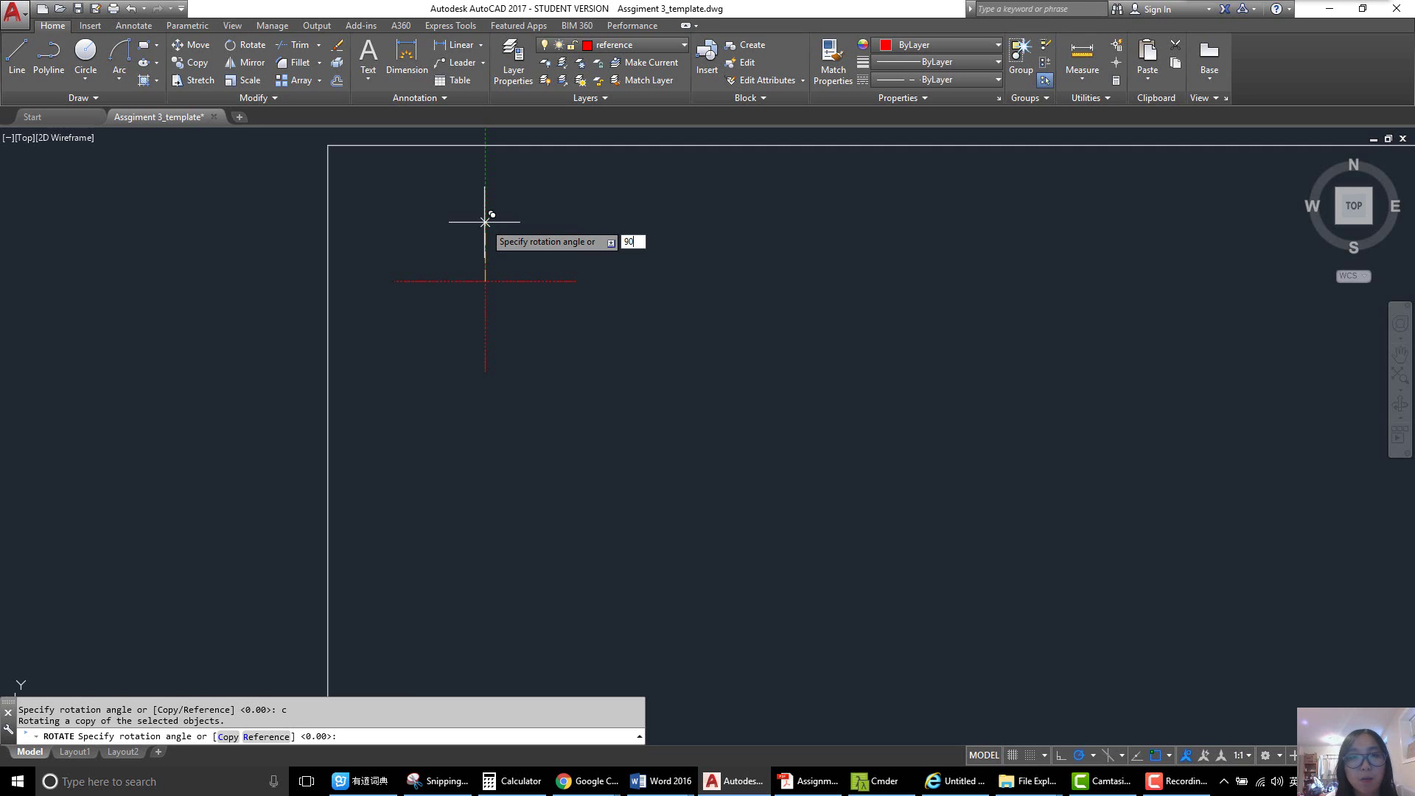
key("Return")
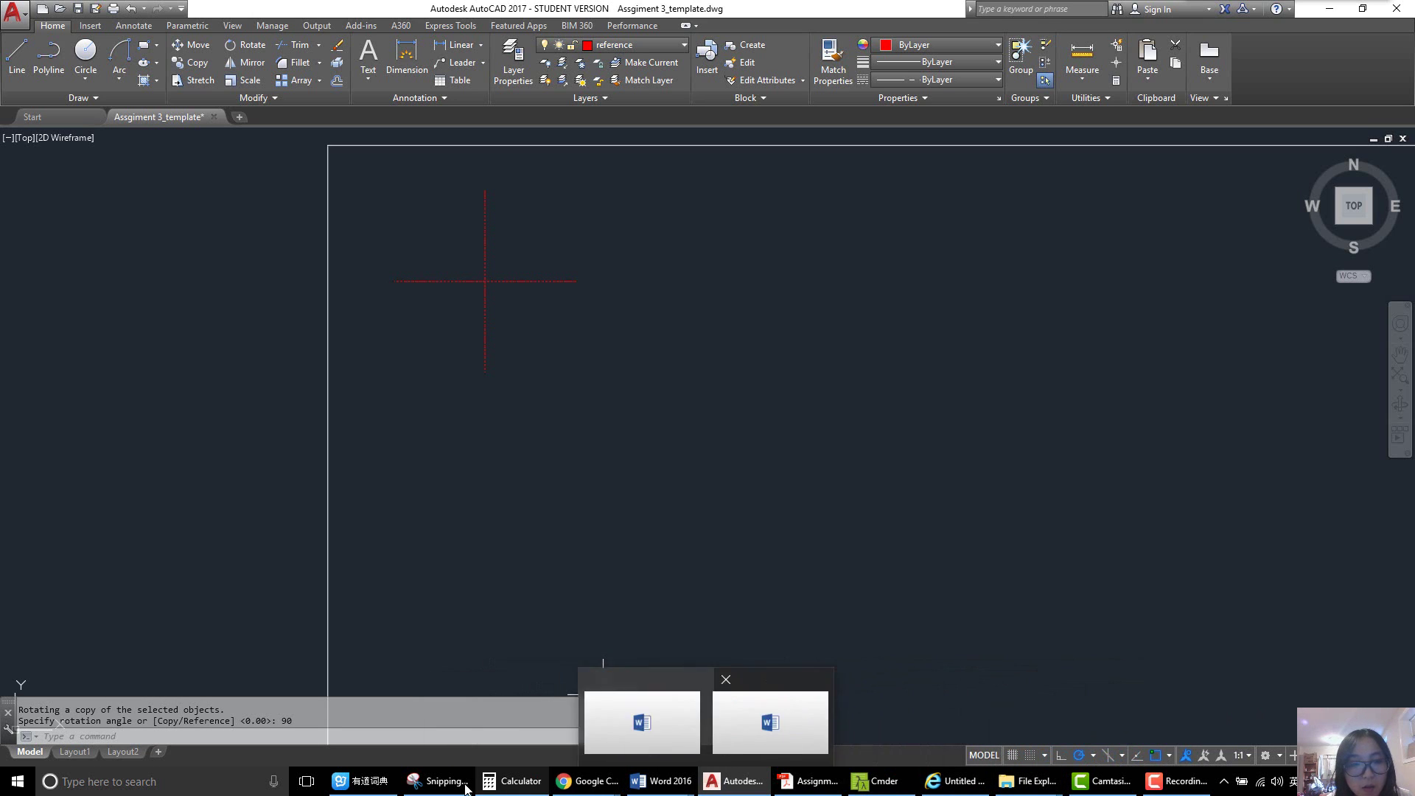
- Switch to Snipping Tool and circle the Ø60 dimension of the dashed reference circle on the snip
left_click(439, 781)
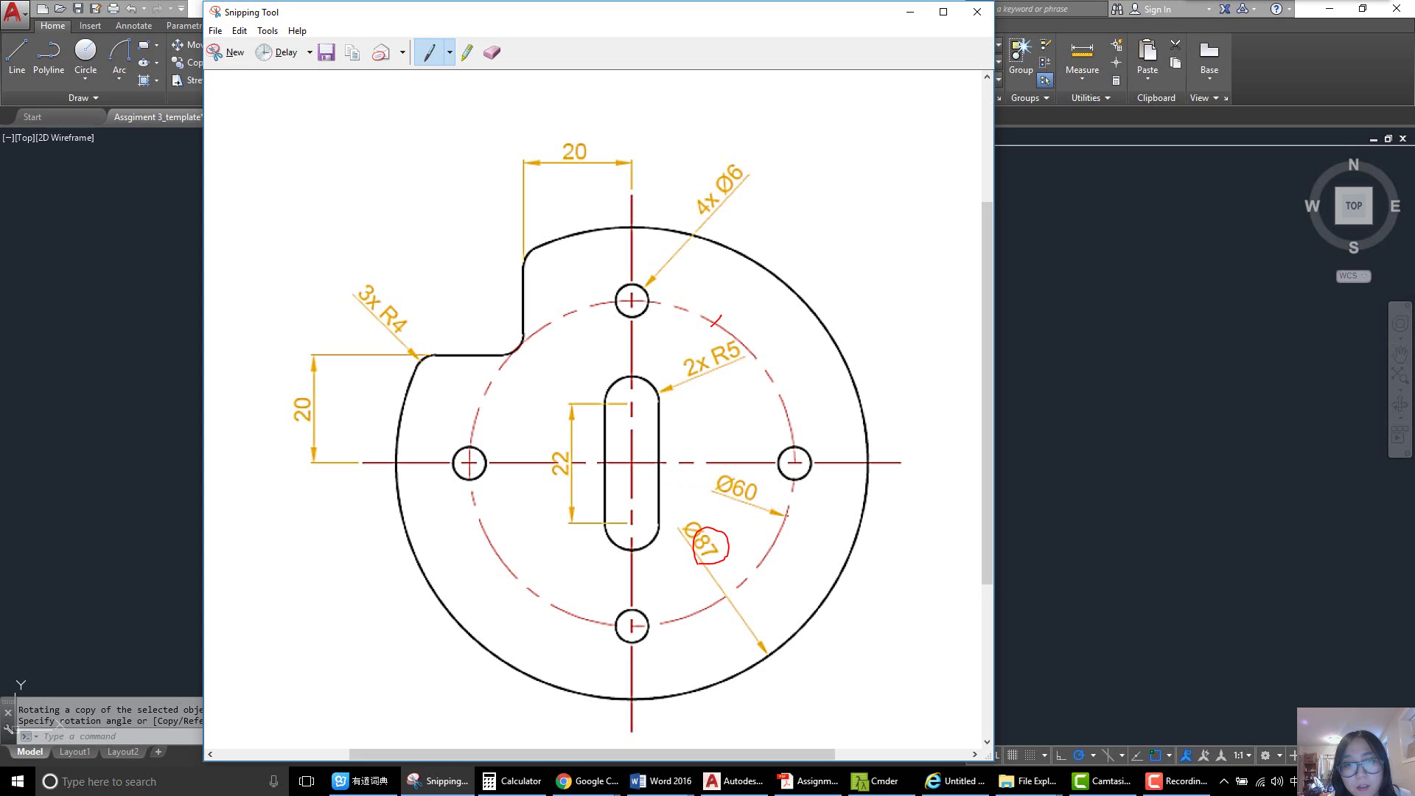
mouse_move(733, 507)
left_mouse_down()
mouse_move(717, 492)
mouse_move(759, 474)
mouse_move(737, 508)
left_mouse_up()
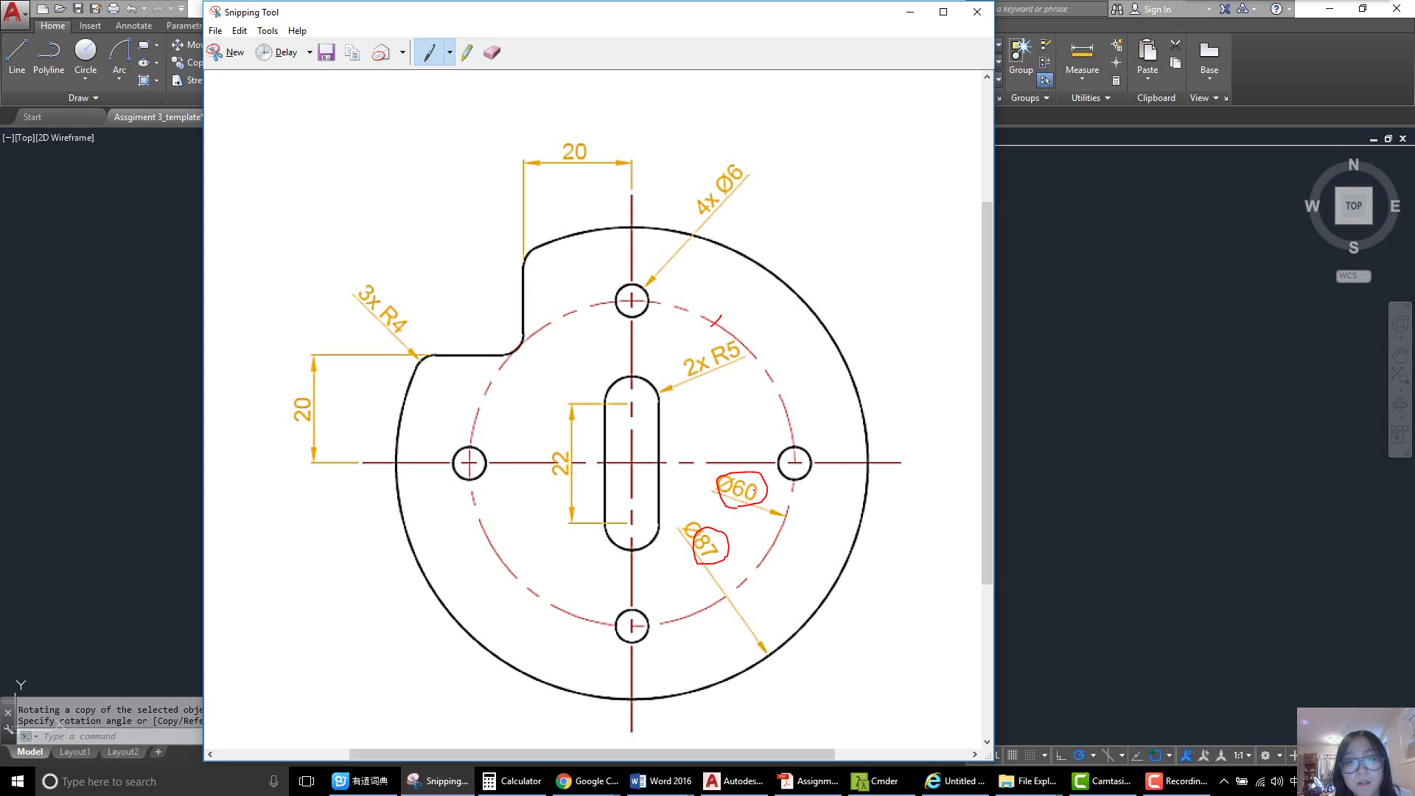
- Back in AutoCAD, draw a reference circle of radius 30 centred on the intersection of the two centerlines
left_click(910, 12)
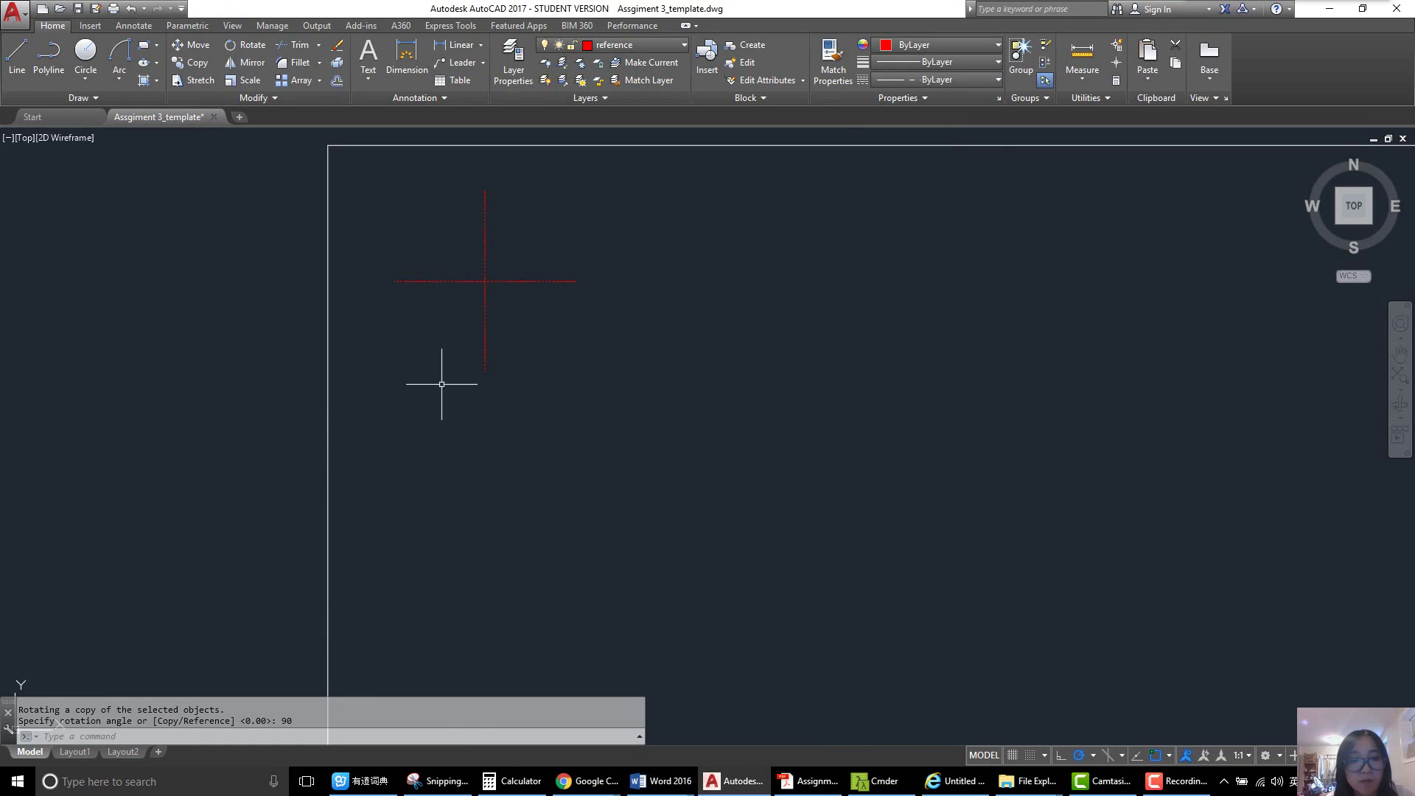
type("c")
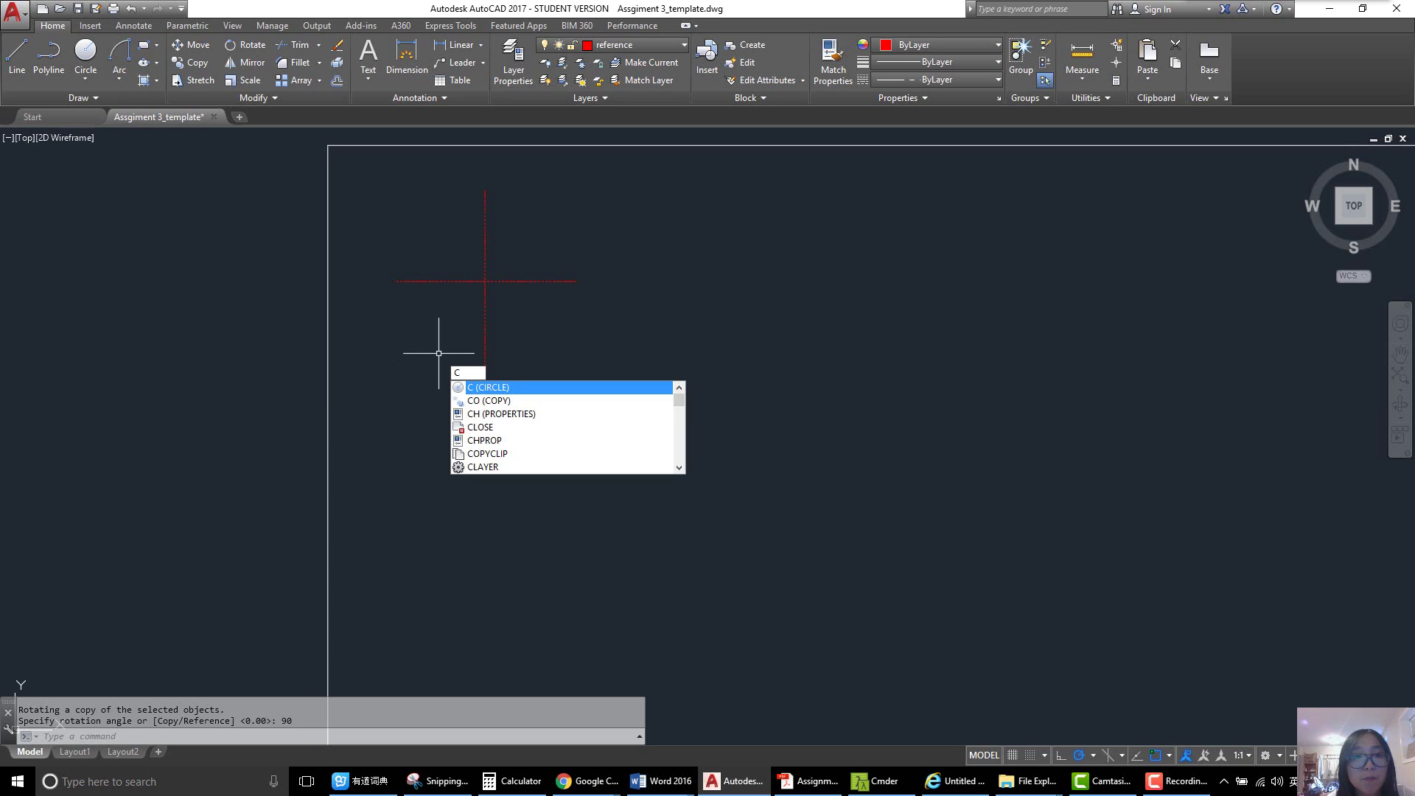
key("Return")
left_click(485, 281)
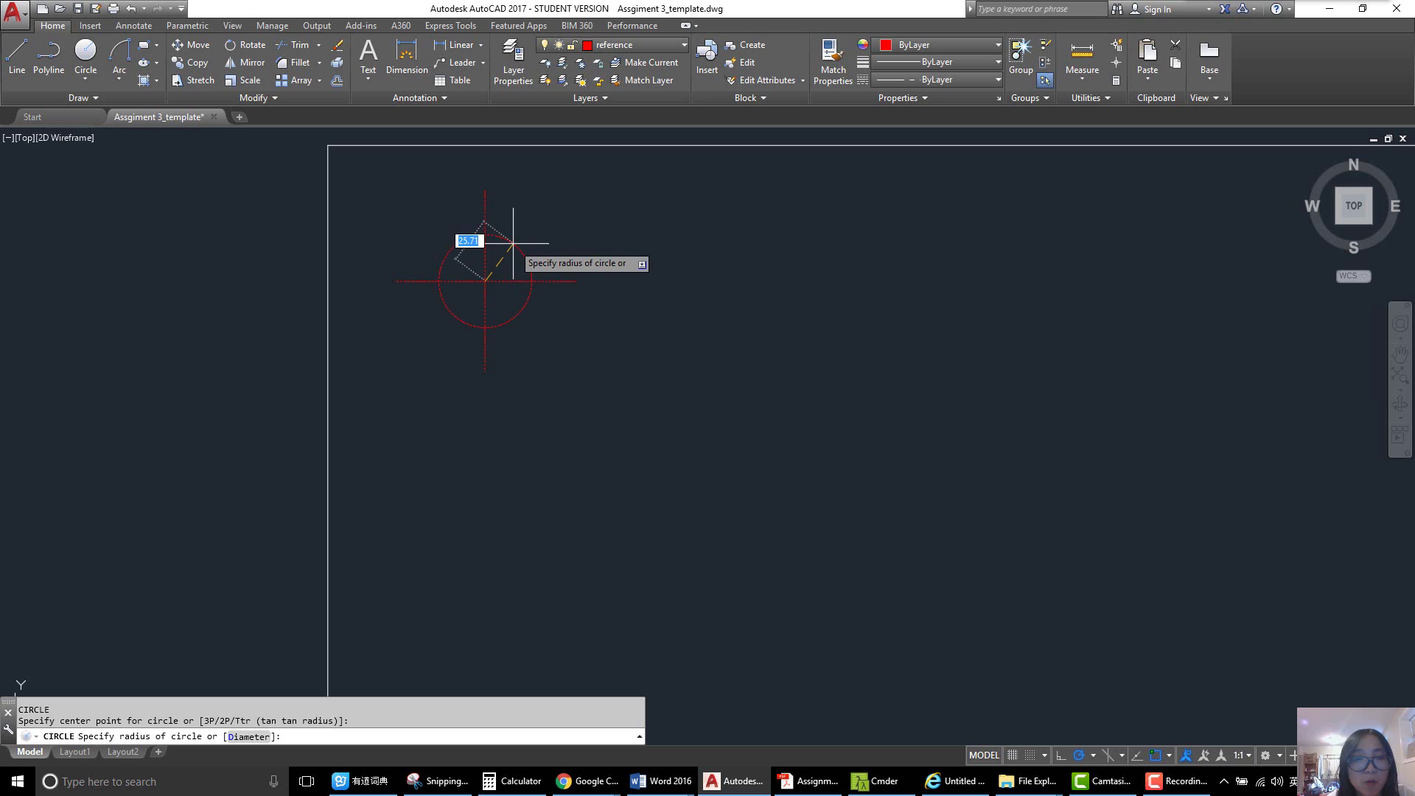
type("30")
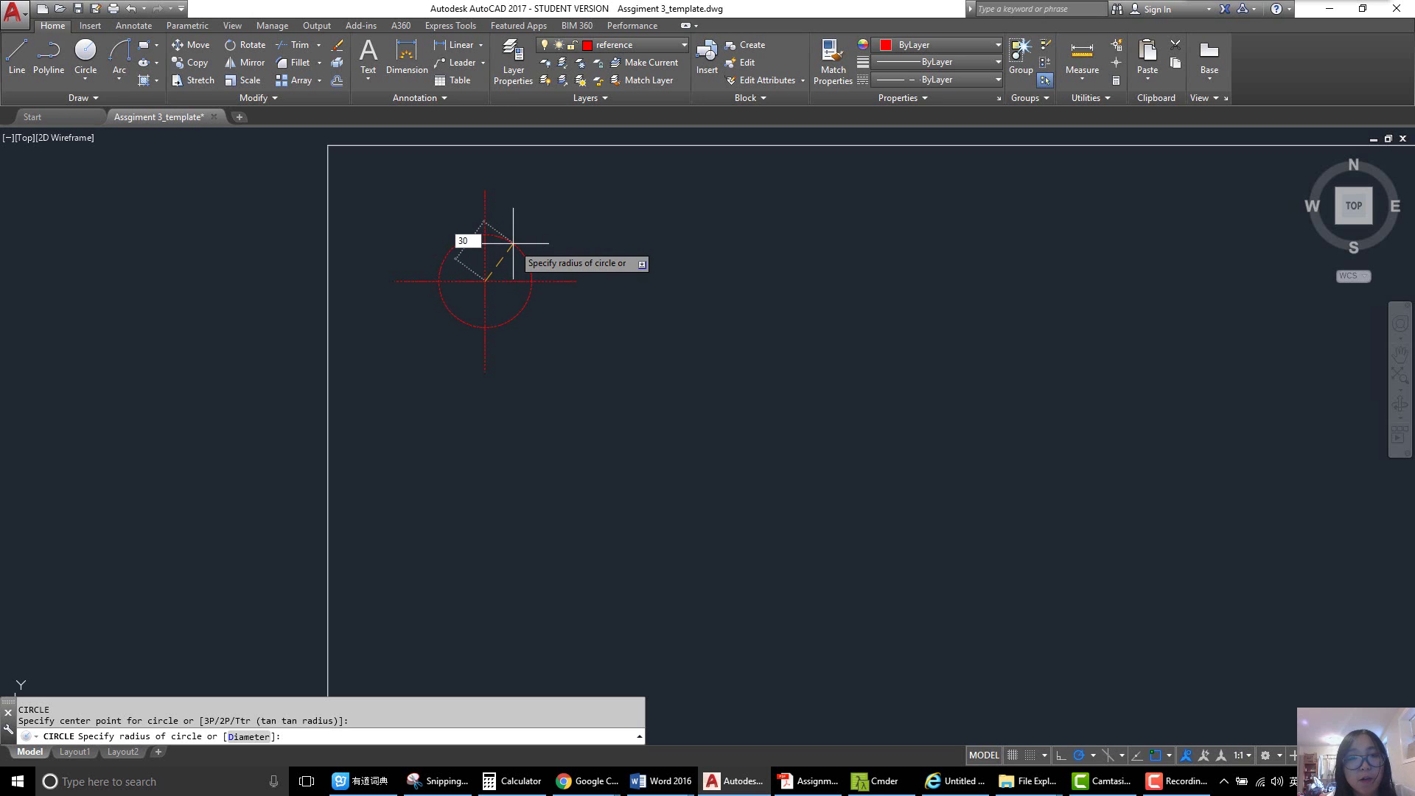
key("Return")
- Consult the outer circle's diameter on the snip in Snipping Tool and return to AutoCAD
mouse_move(441, 792)
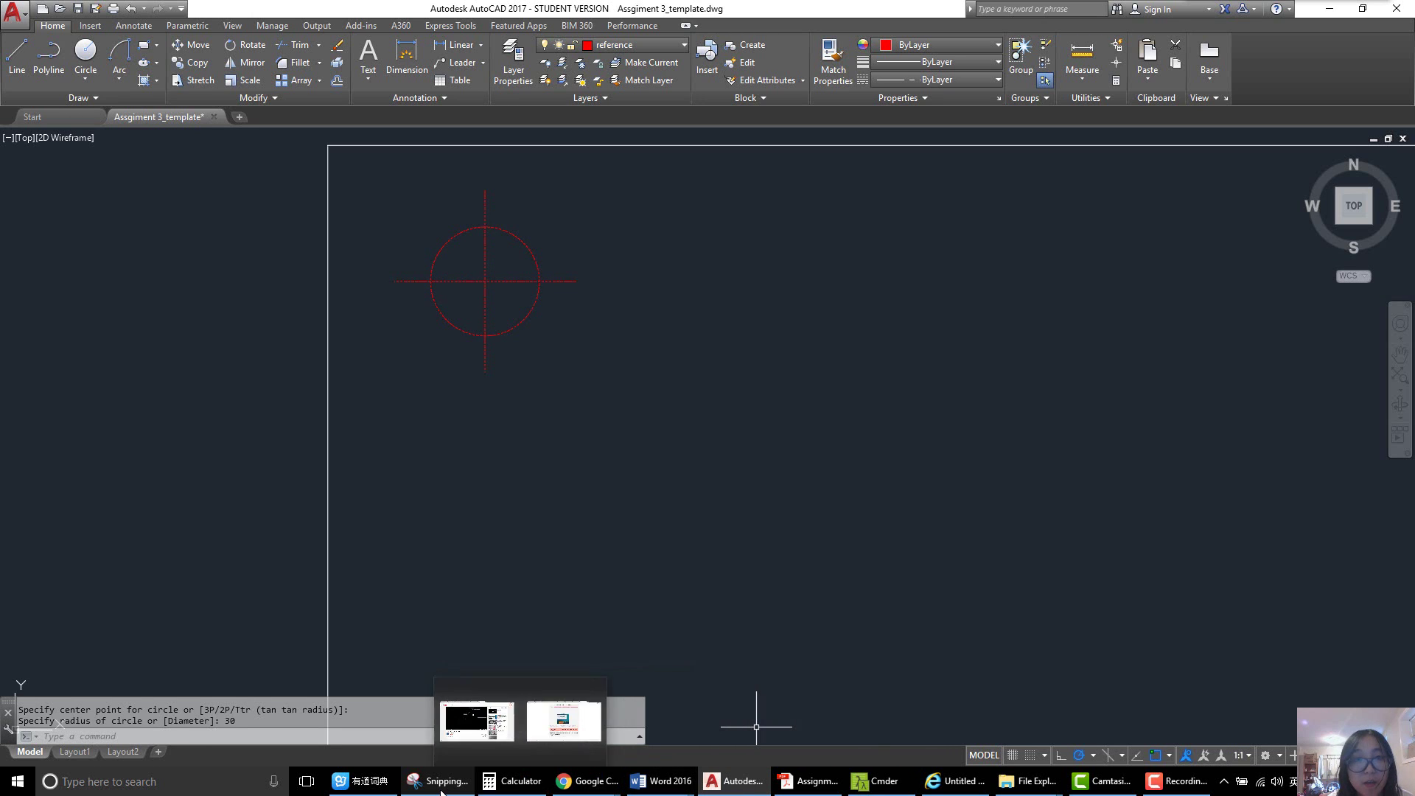
left_click(564, 721)
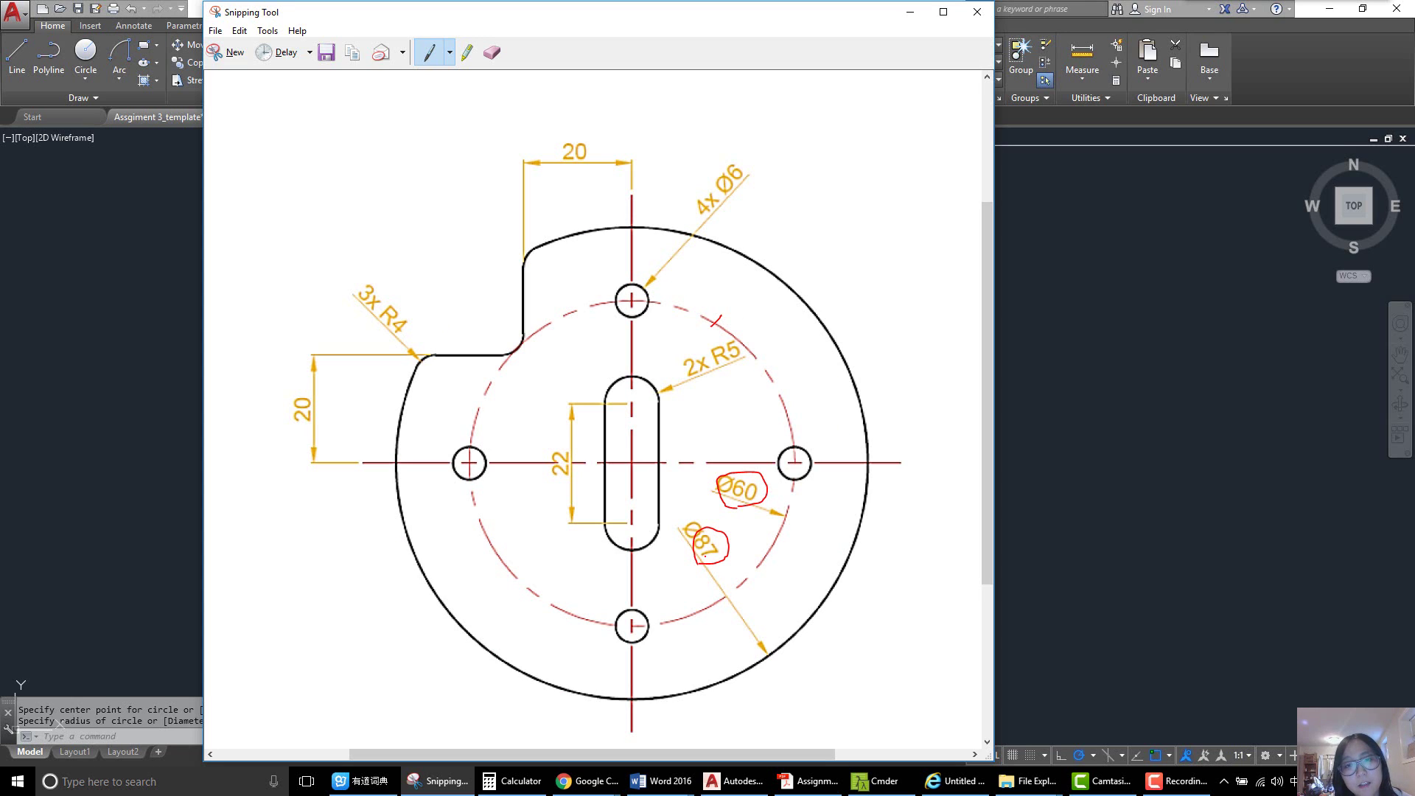
left_click(905, 14)
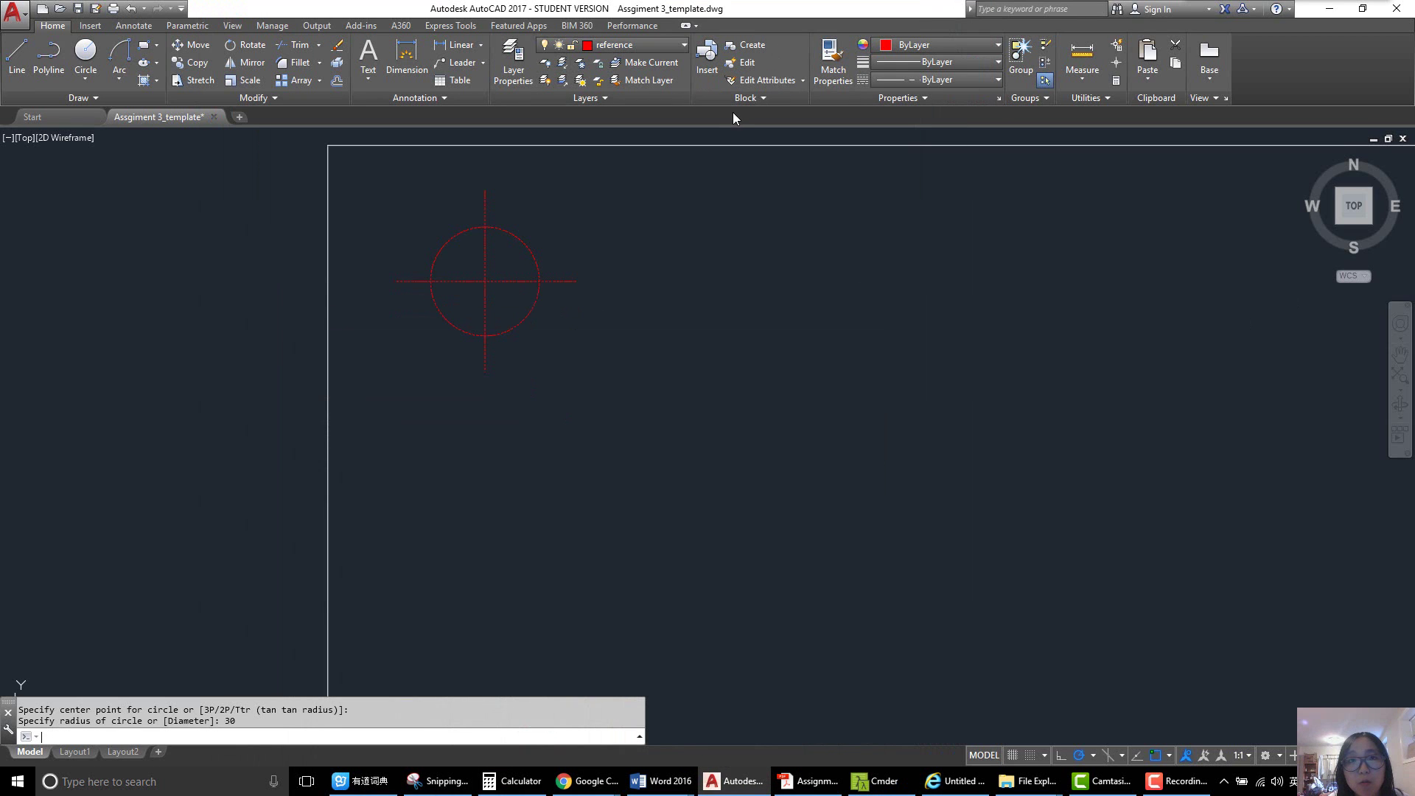
- Draw a circle of diameter 87 on the assignment 3 layer, centred on the intersection of the centerlines
left_click(651, 46)
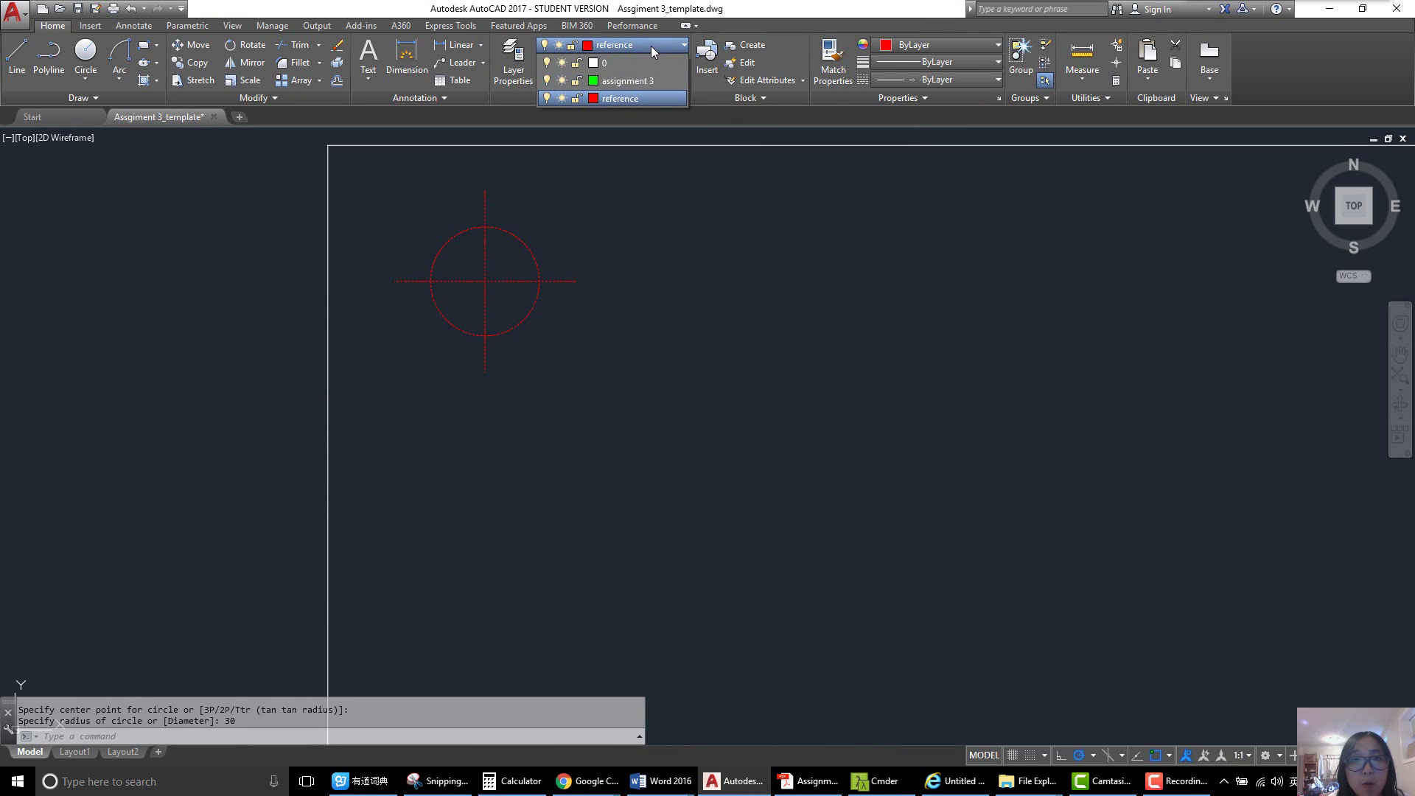
left_click(640, 81)
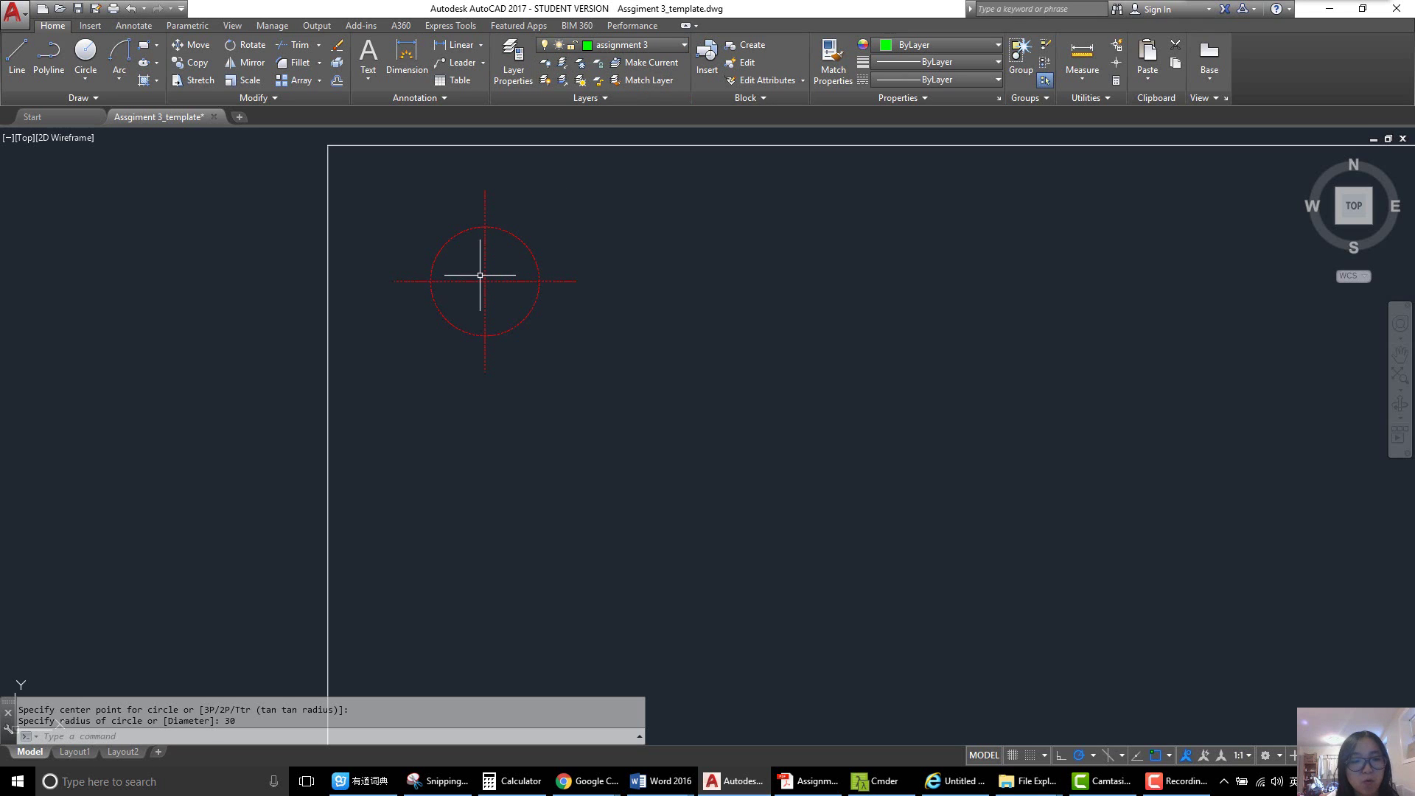
type("c")
key("Return")
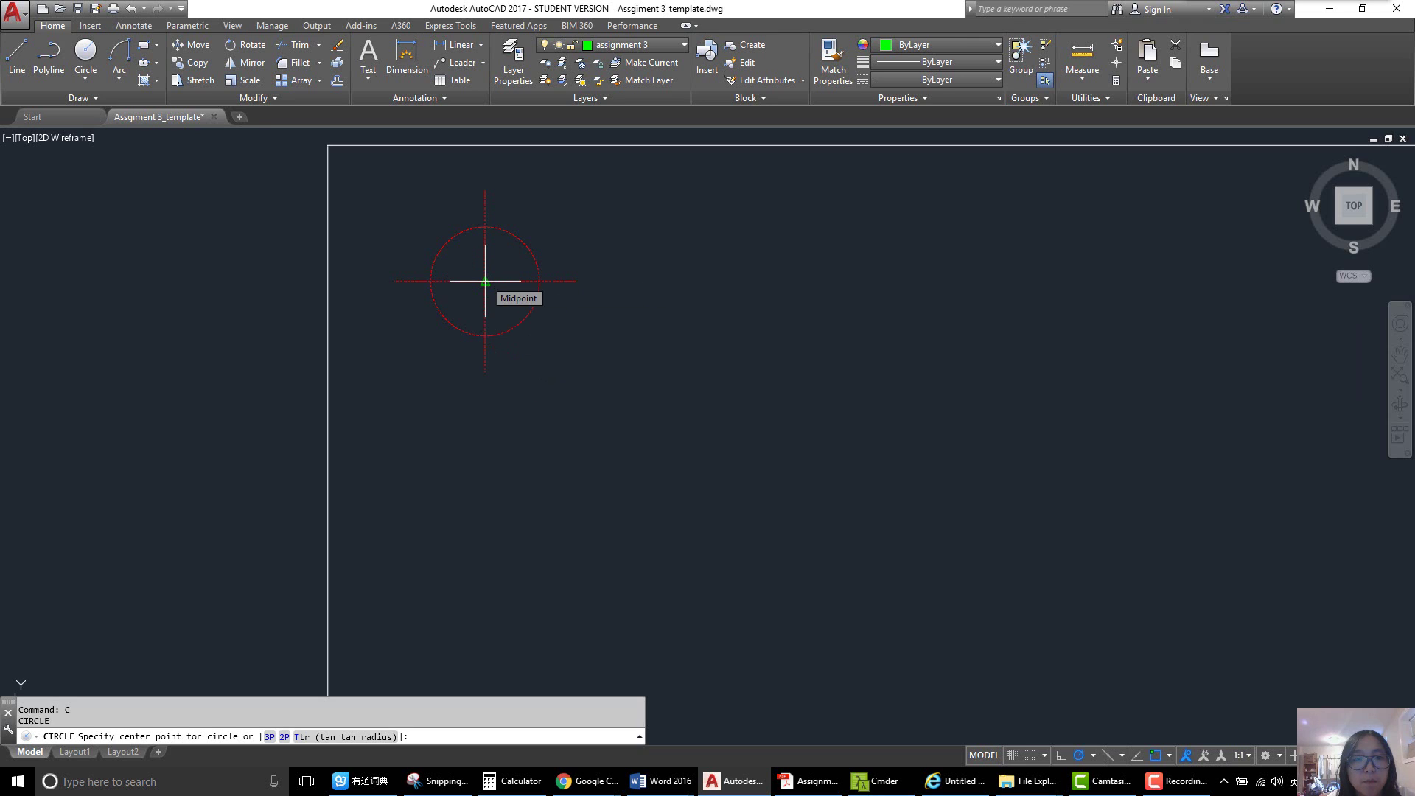
left_click(485, 281)
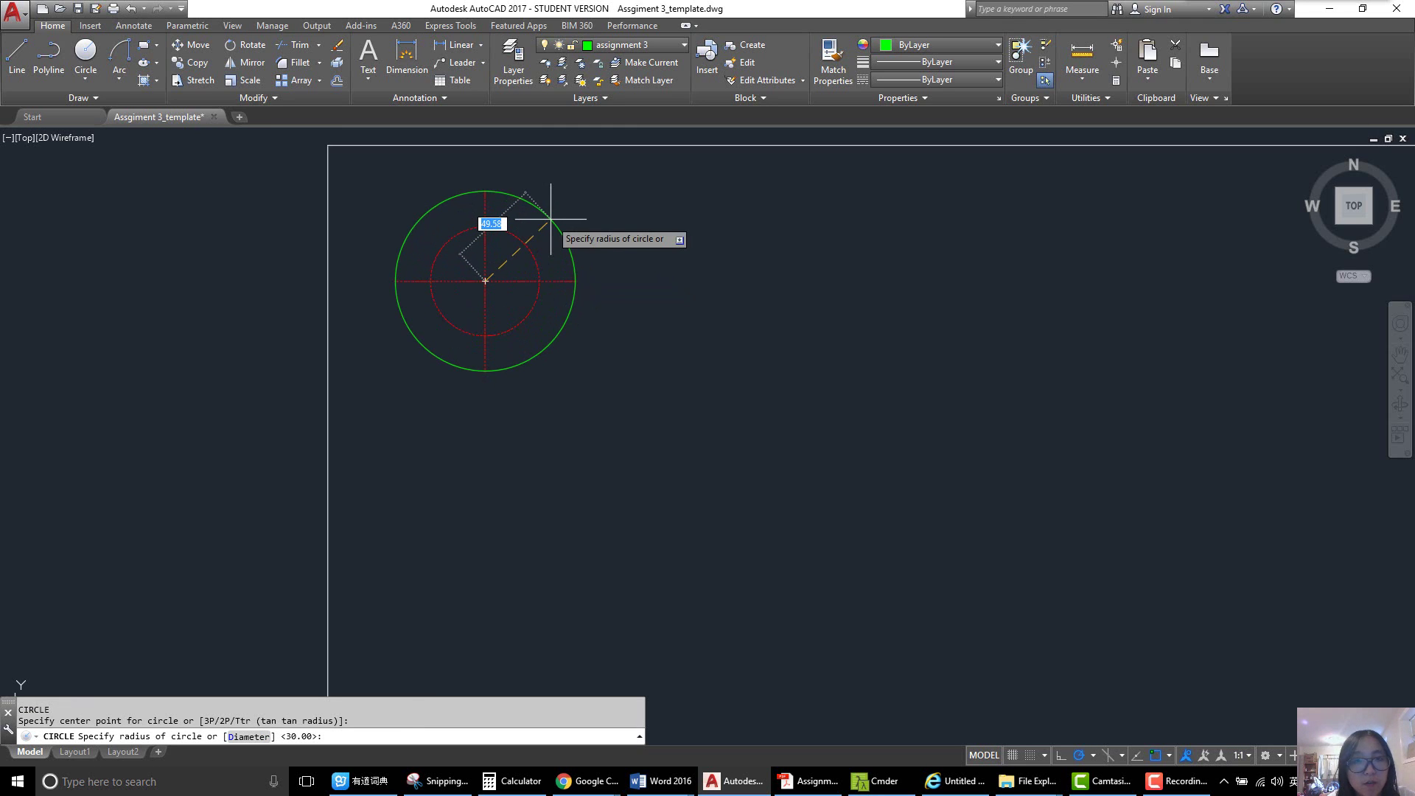
type("d")
key("Return")
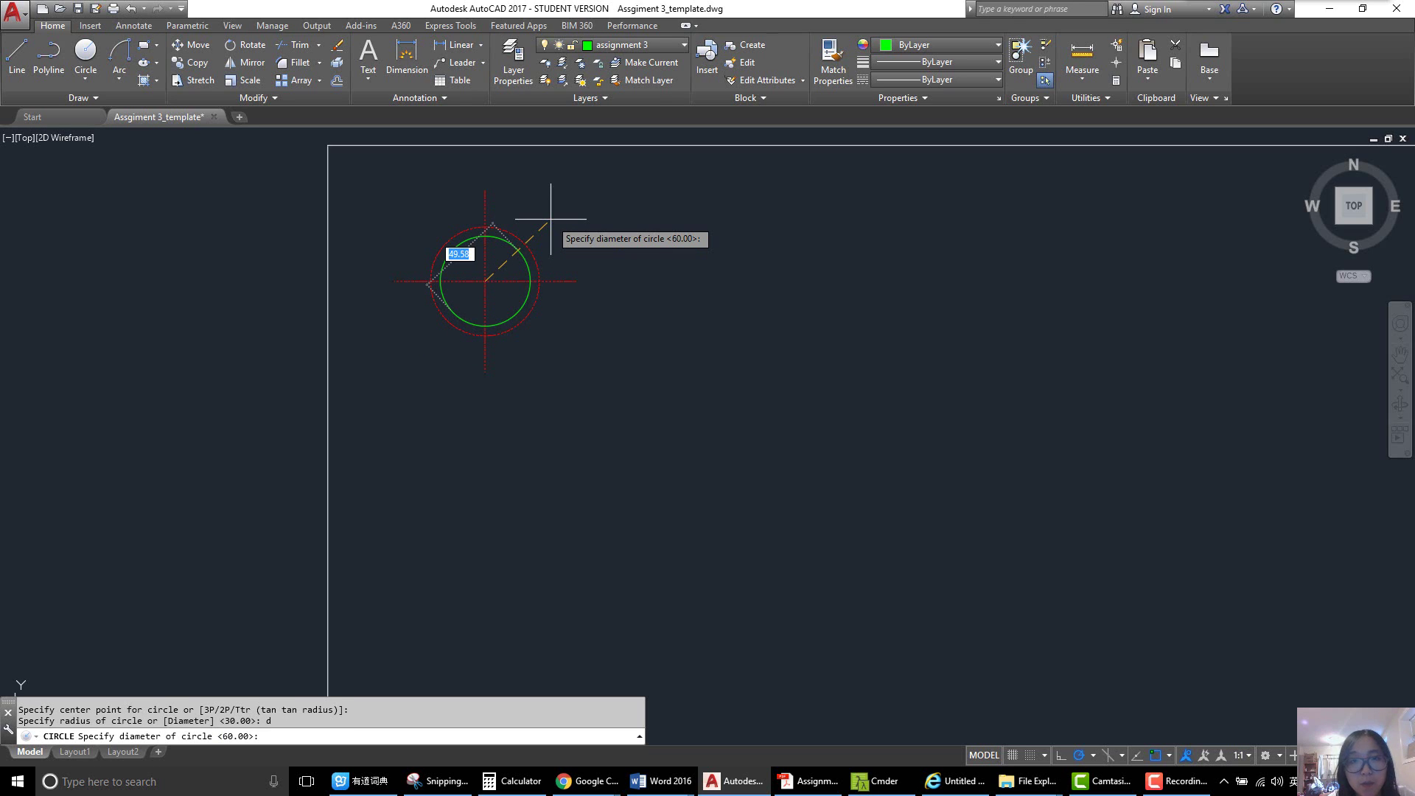
type("87")
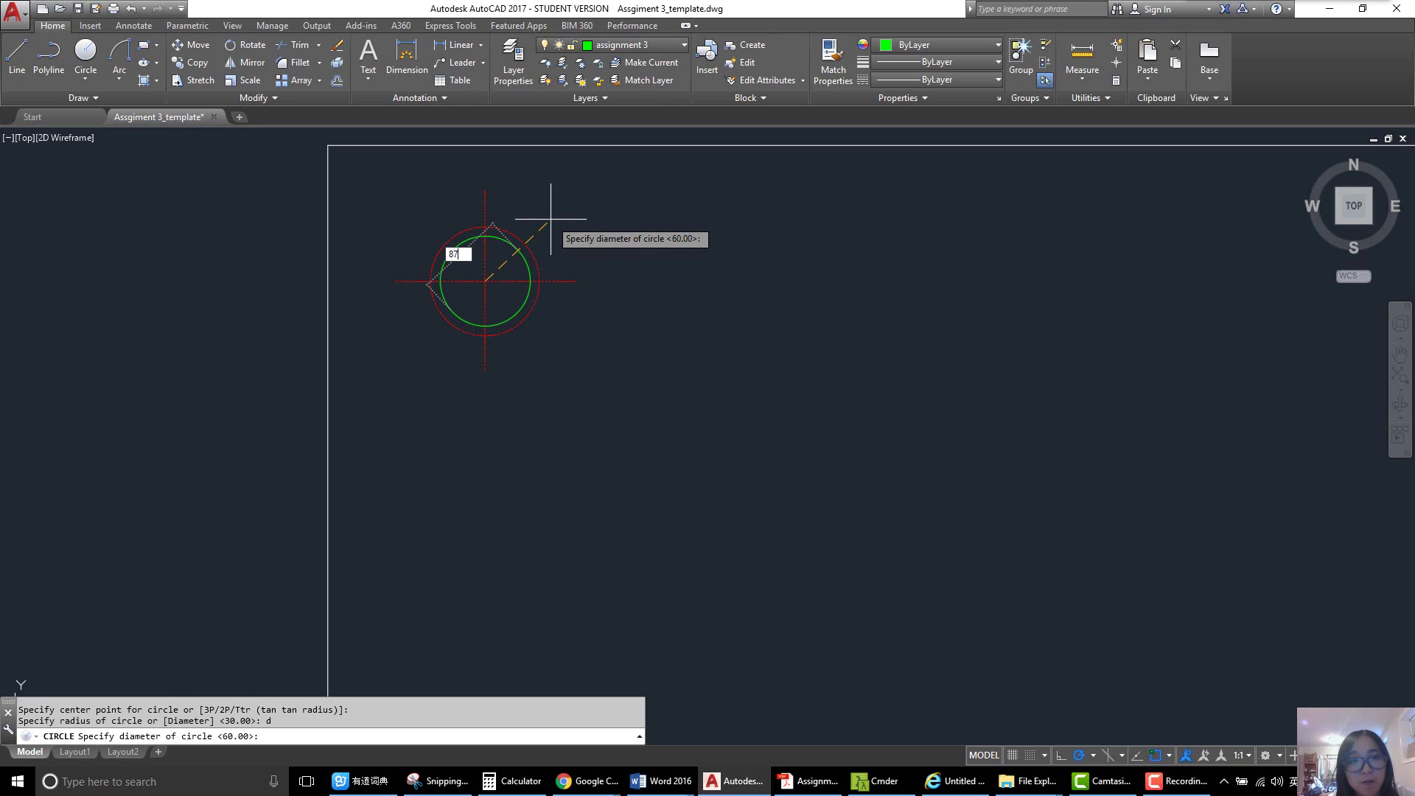
key("Return")
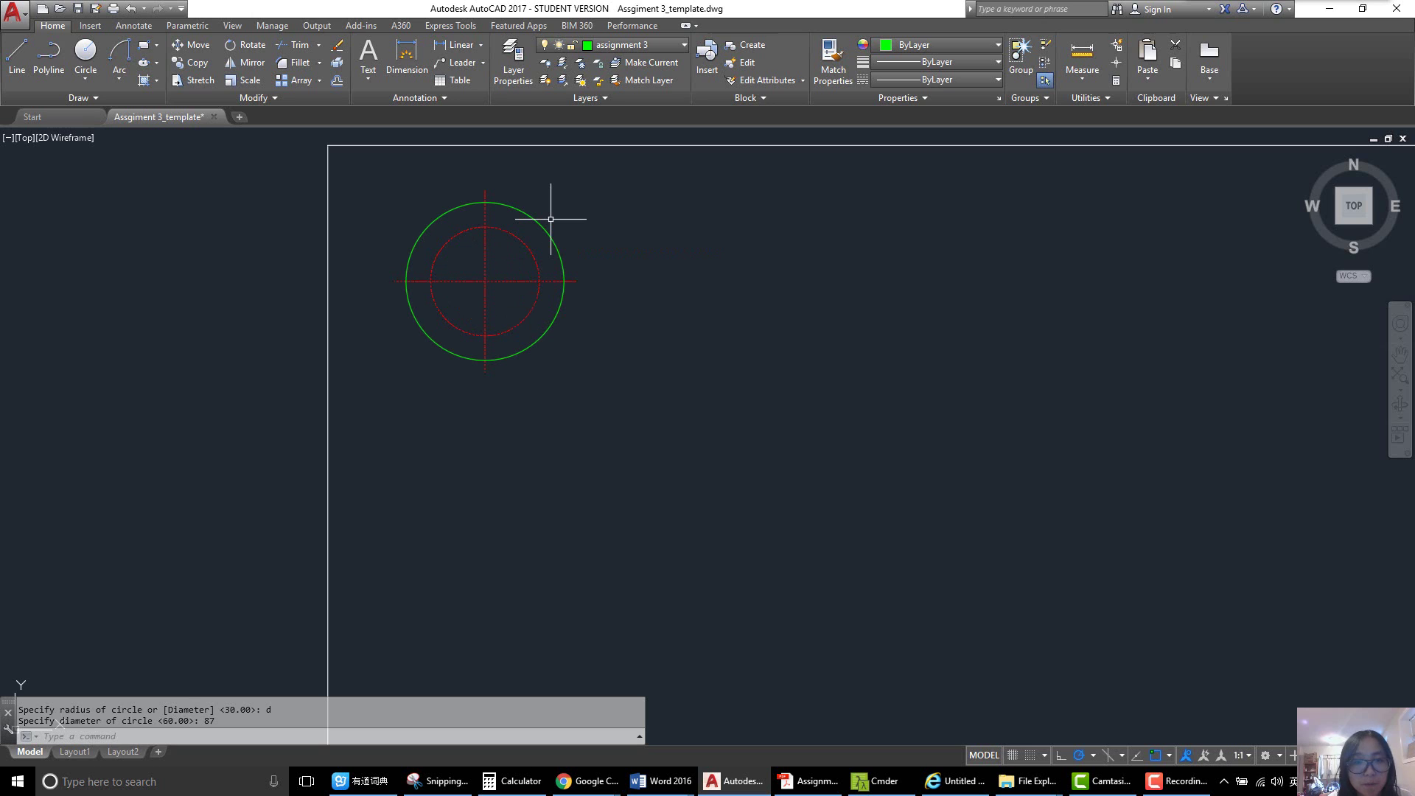
- Switch to Snipping Tool, mark the notch's two straight edges and circle both of its 20 dimensions on the snip
left_click(435, 787)
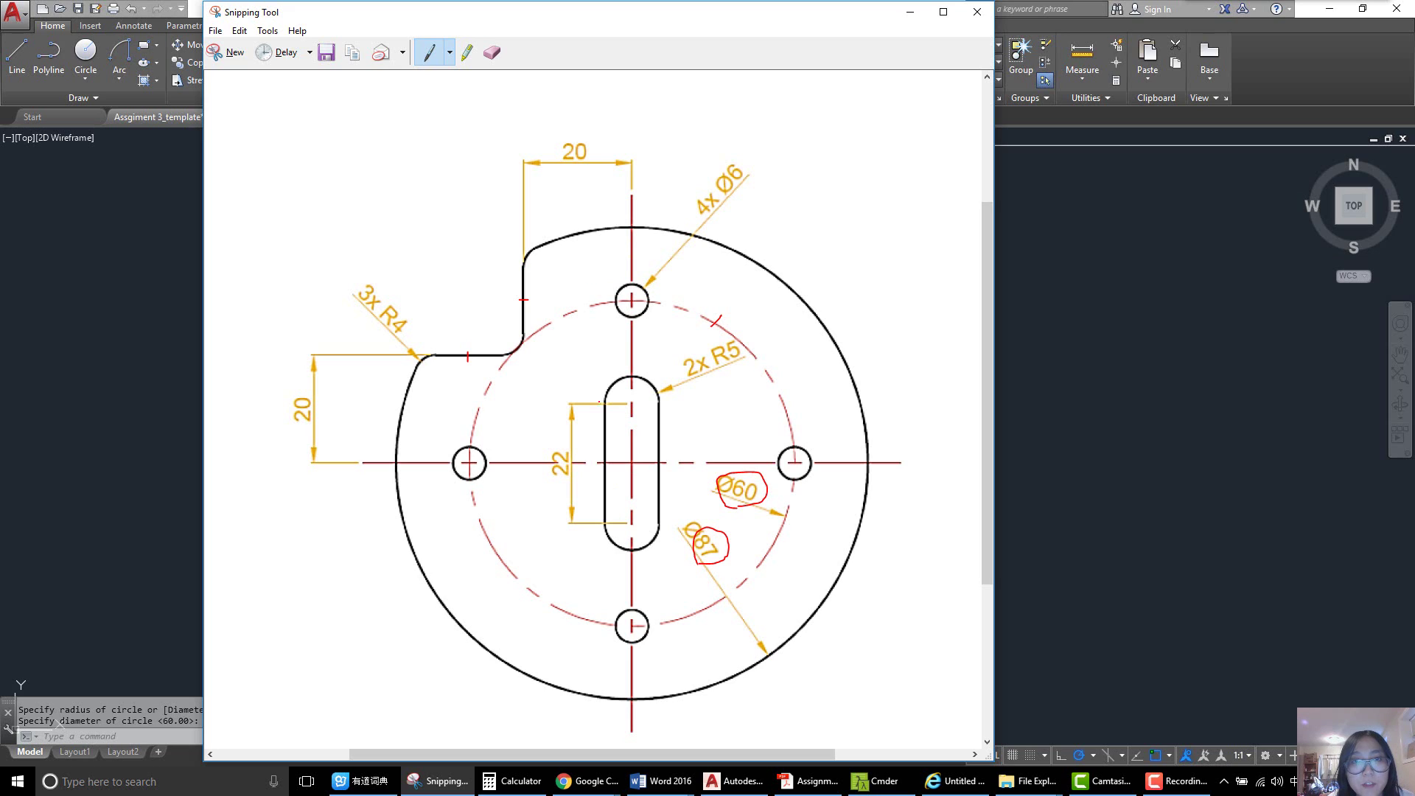
mouse_move(564, 158)
left_mouse_down()
mouse_move(555, 138)
mouse_move(580, 159)
left_mouse_up()
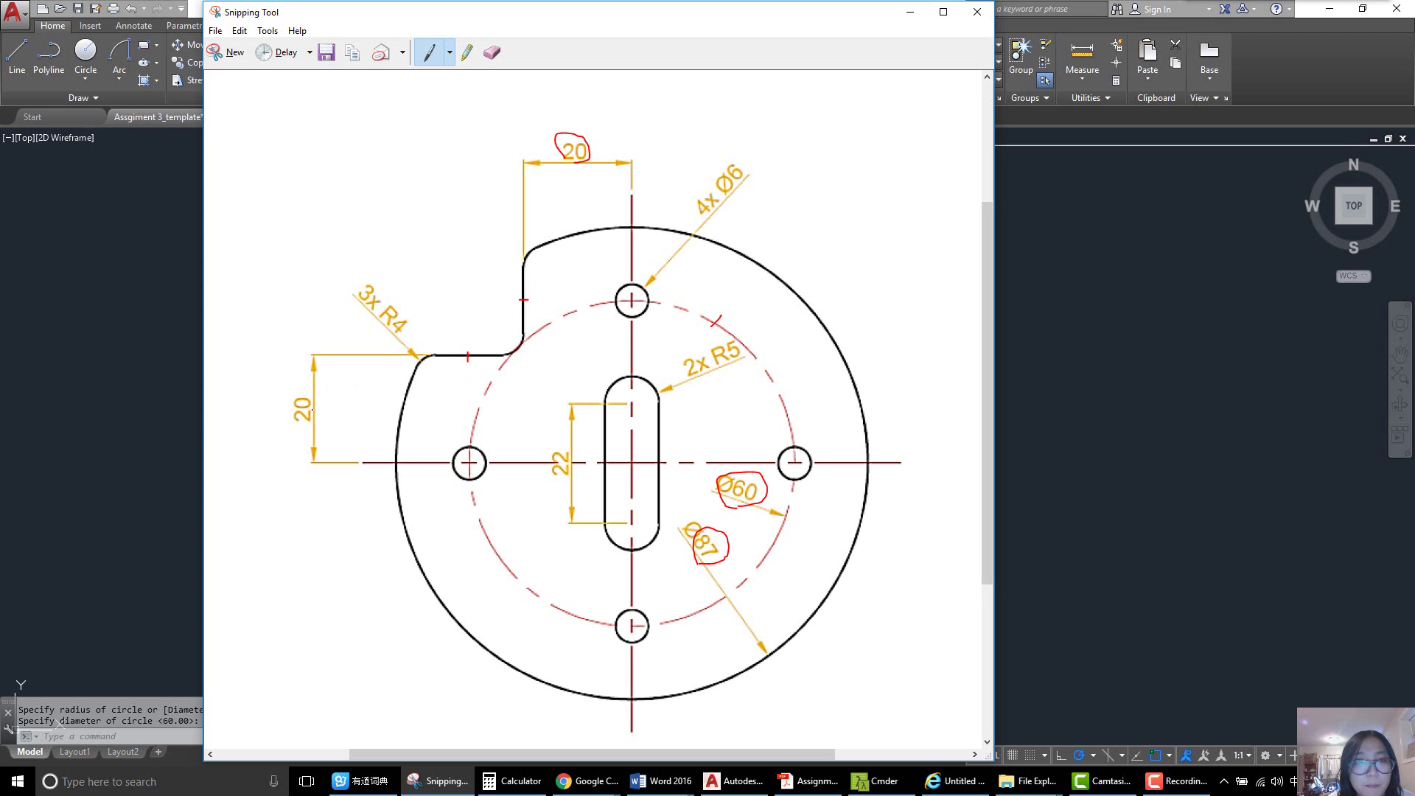
mouse_move(309, 432)
left_mouse_down()
mouse_move(291, 413)
mouse_move(336, 421)
left_mouse_up()
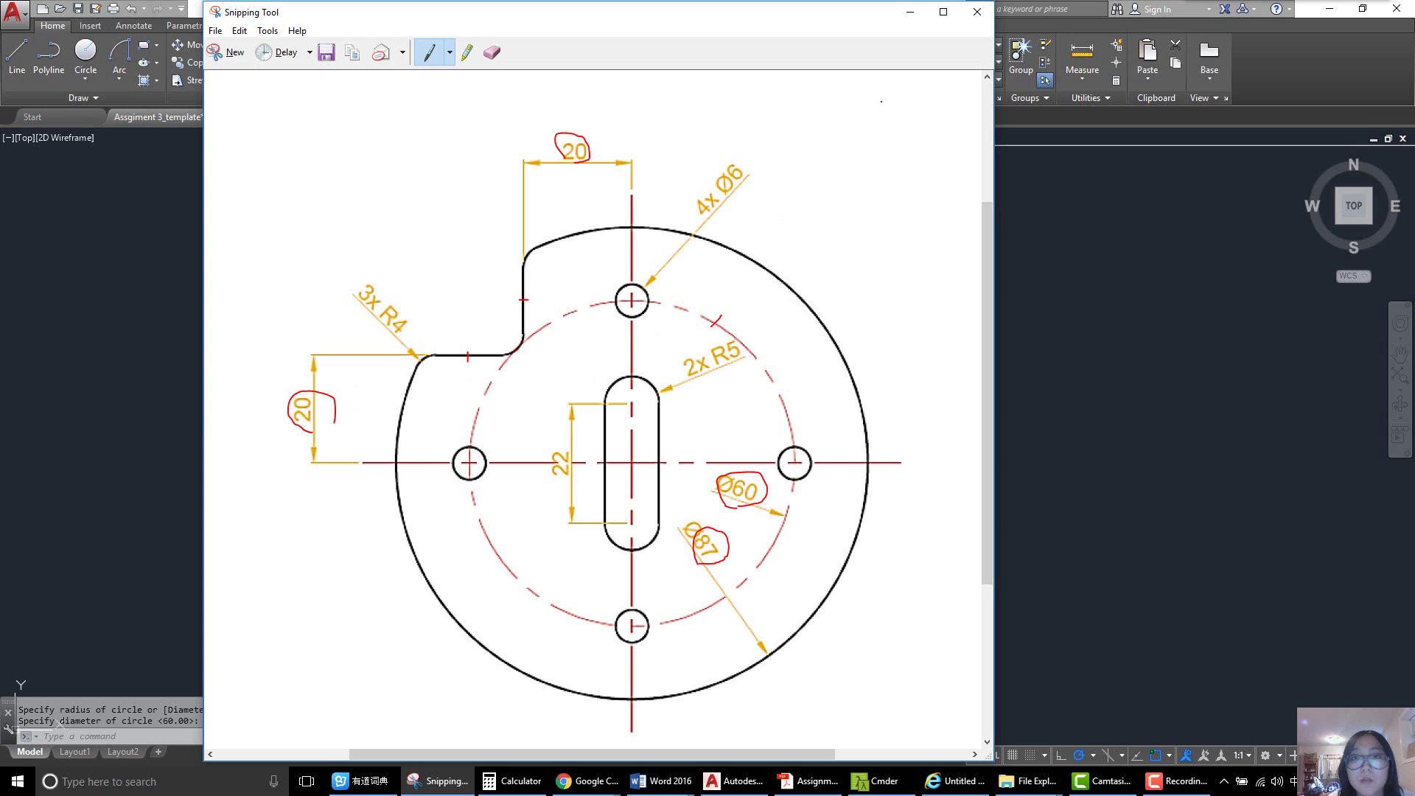
- Back in AutoCAD, offset the horizontal centerline 20 units upward and the vertical centerline 20 units to the left
left_click(911, 12)
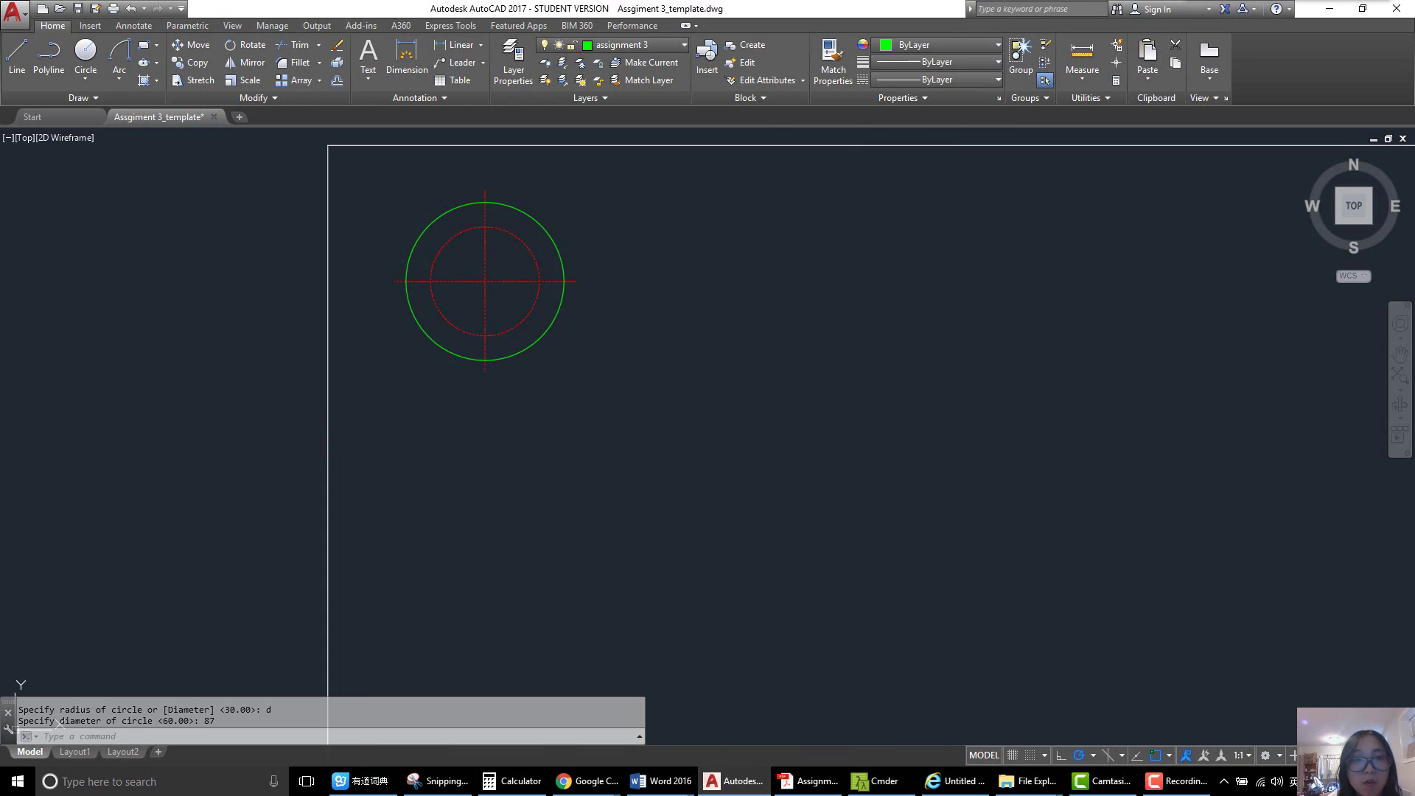
type("o")
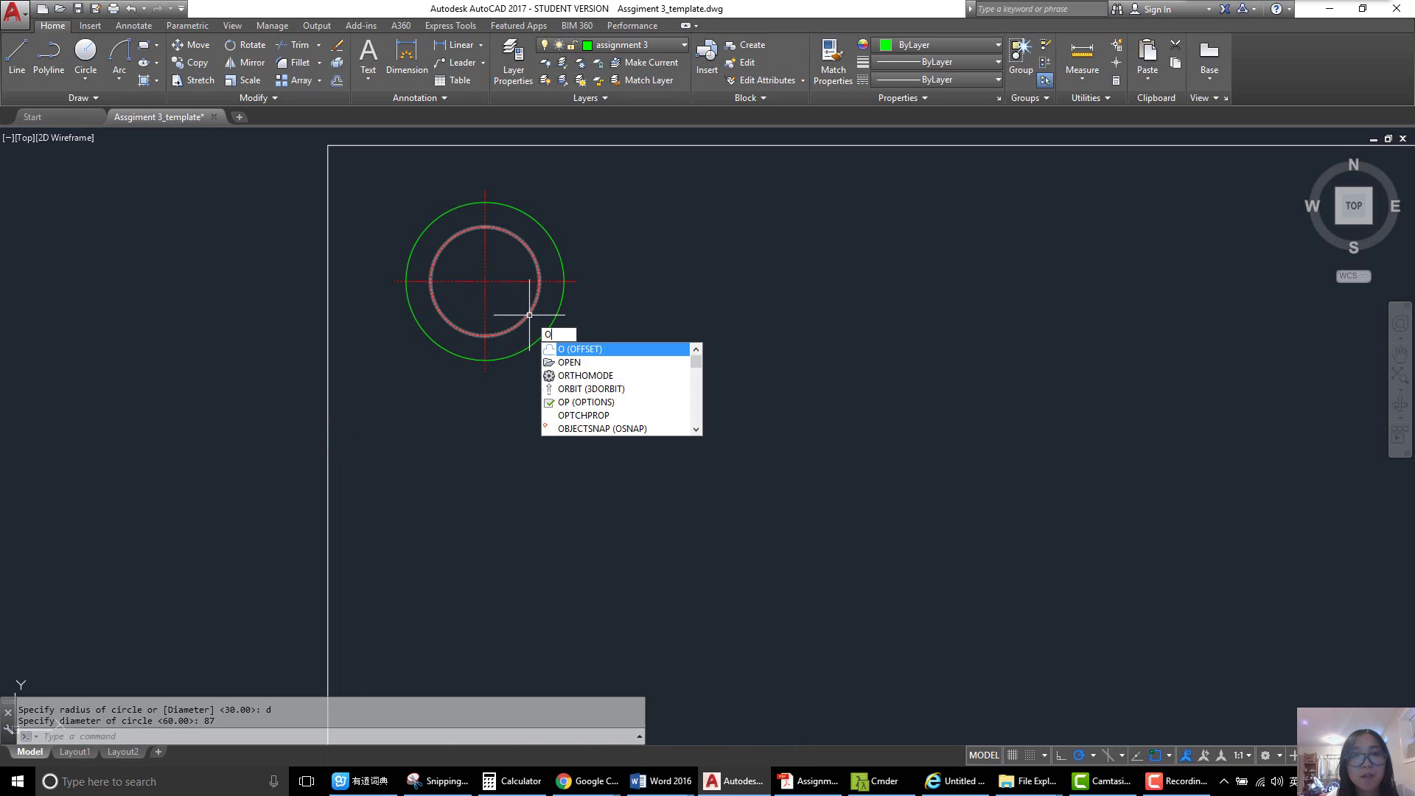
key("Return")
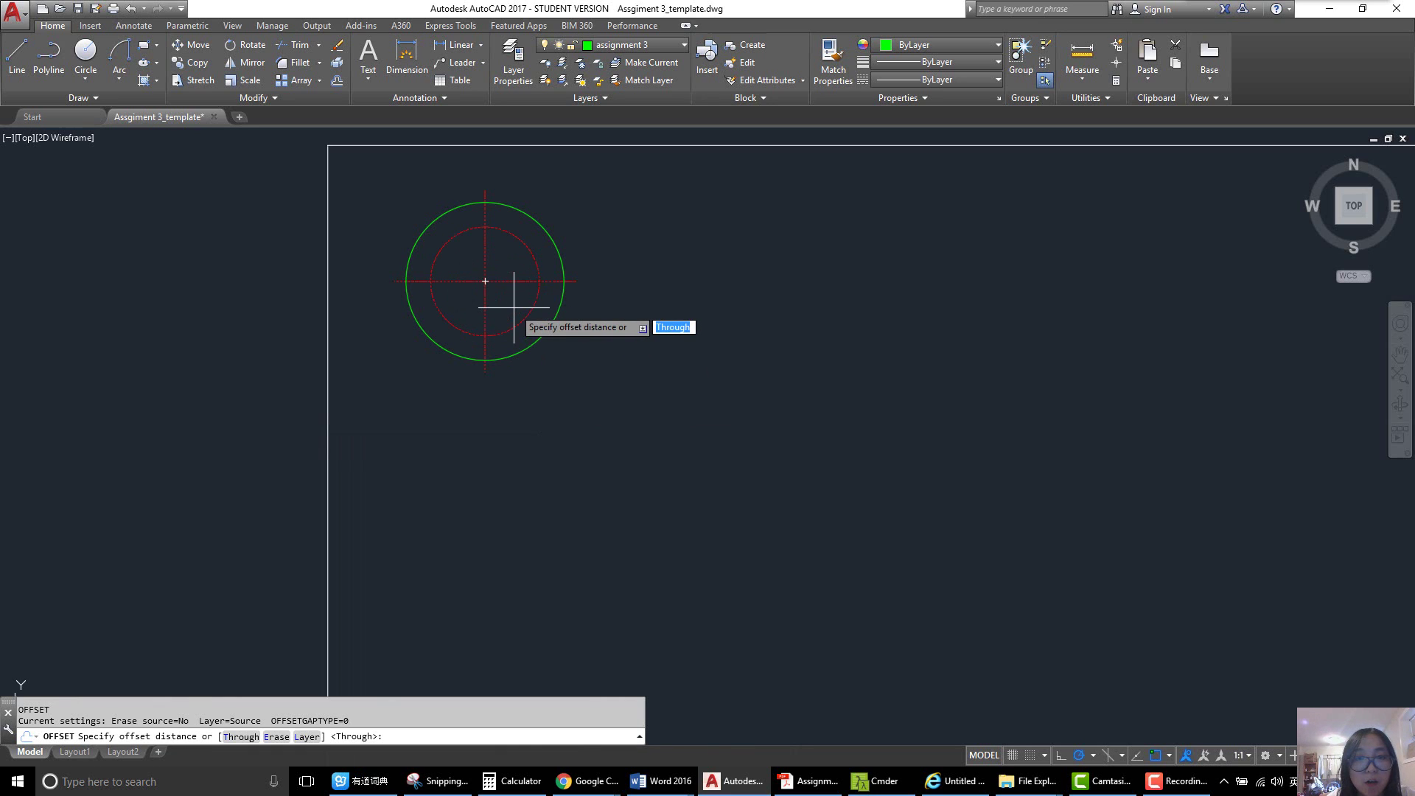
type("20")
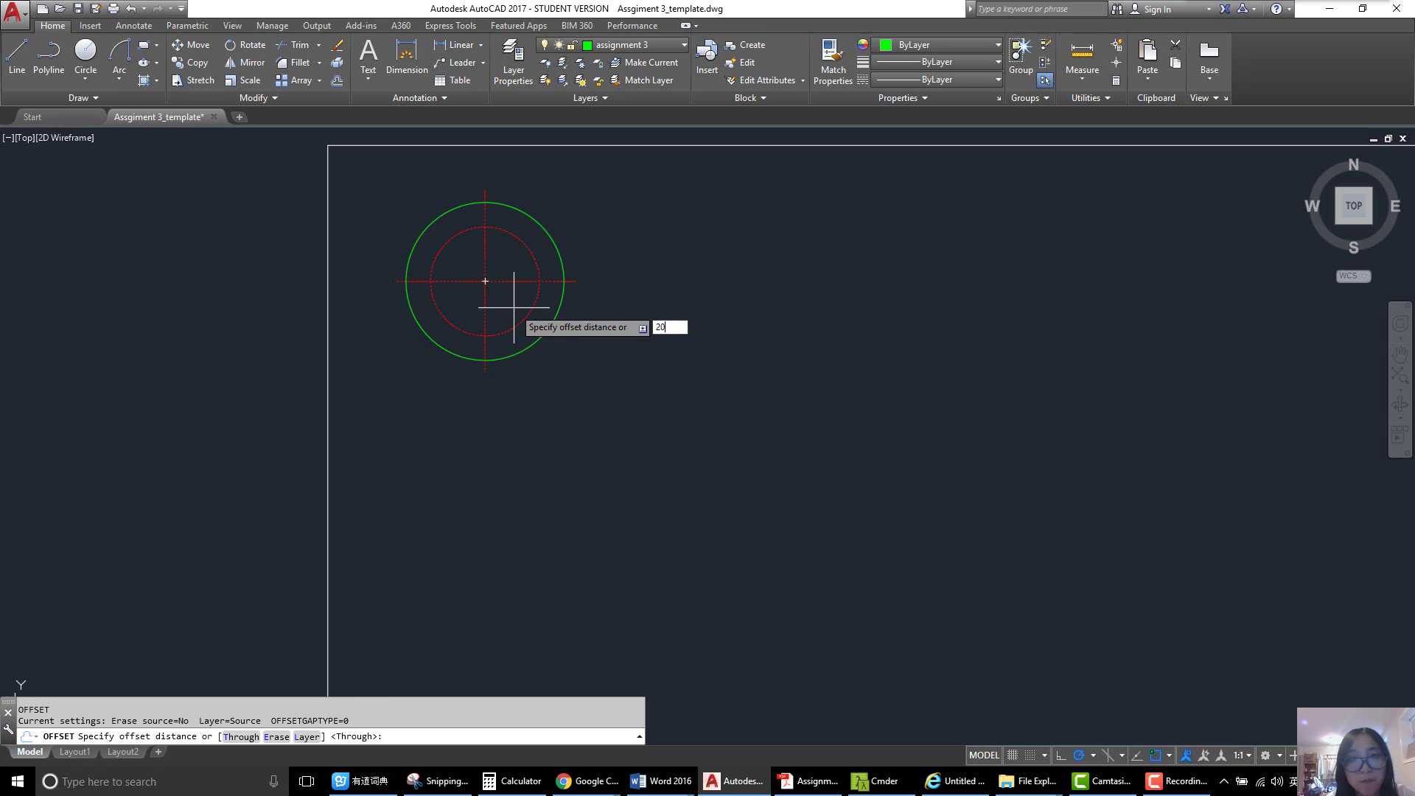
key("Return")
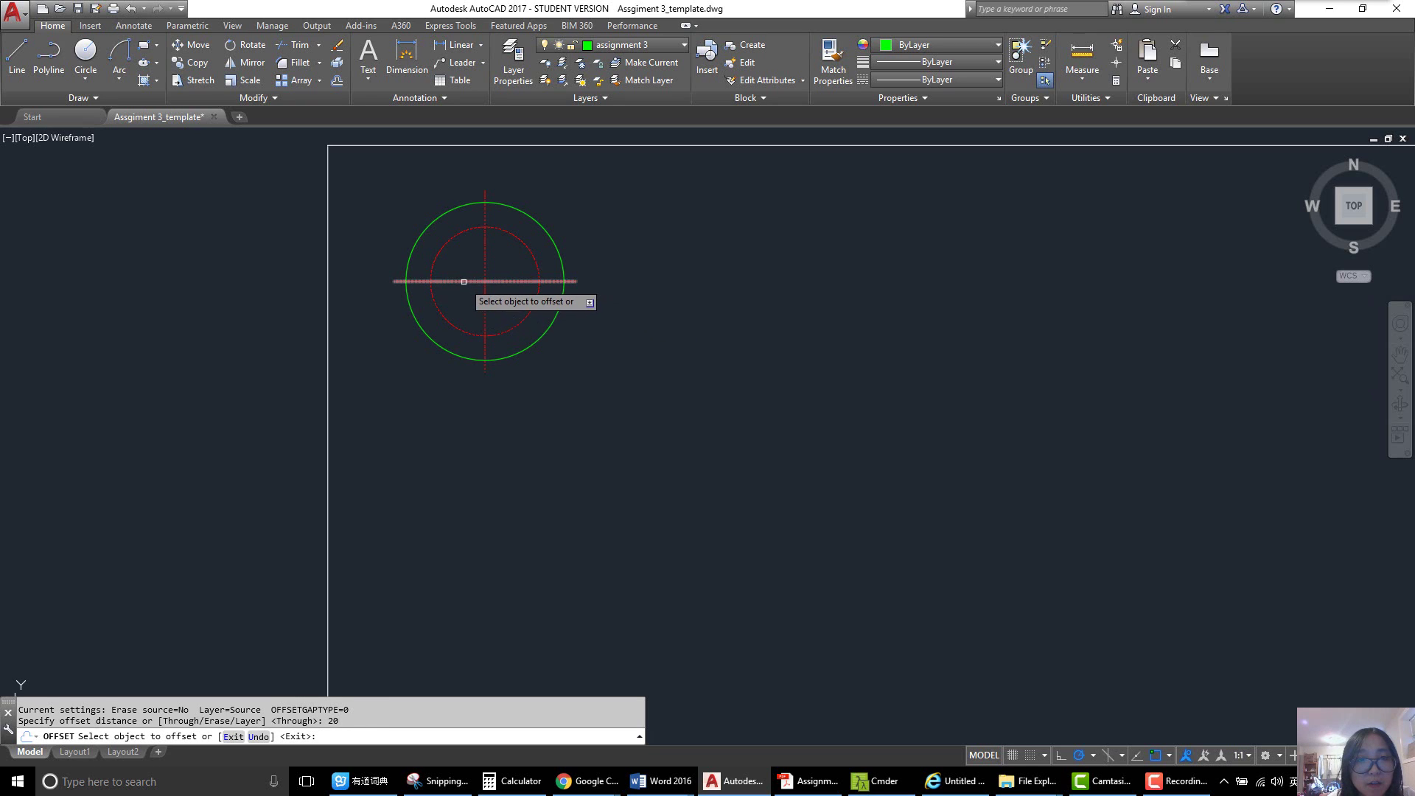
left_click(468, 281)
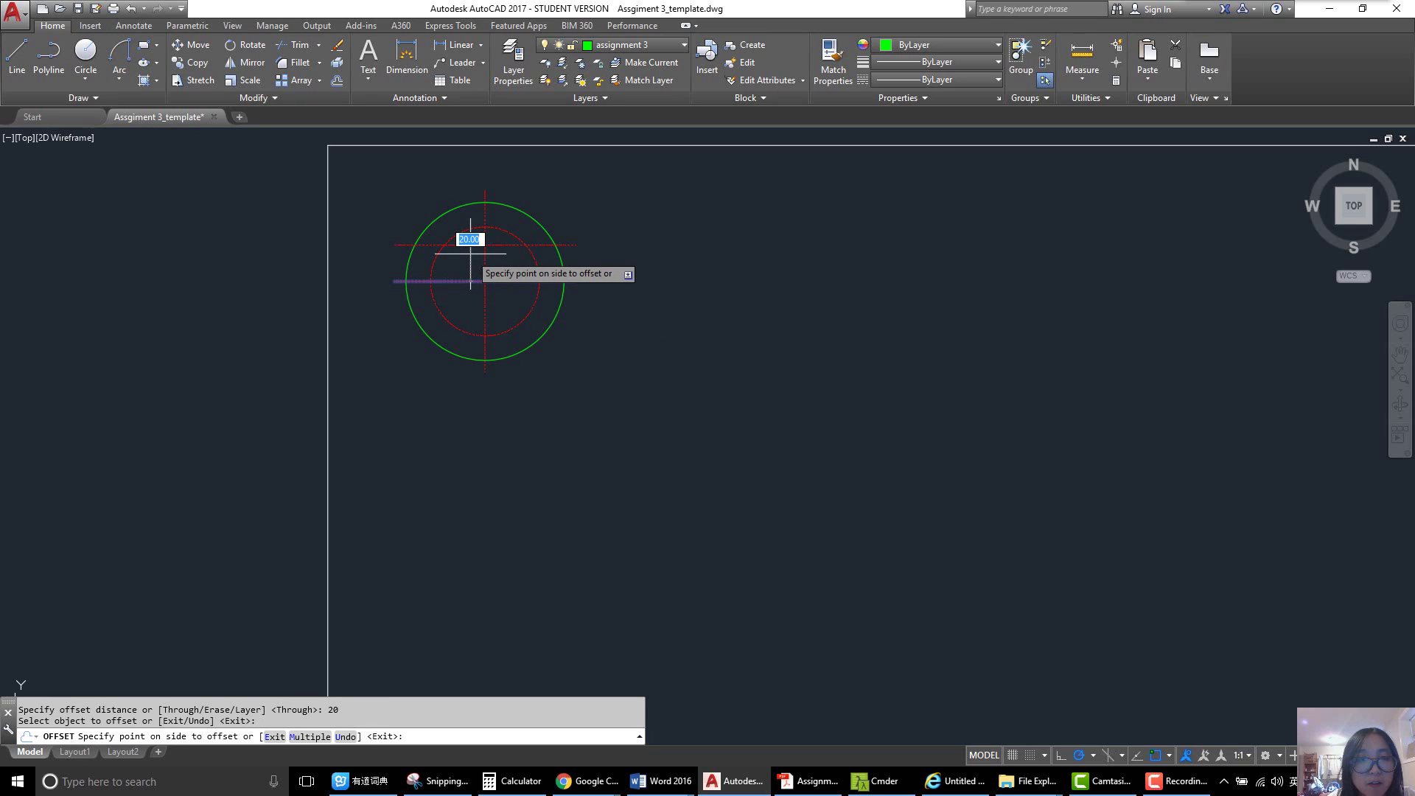
left_click(470, 253)
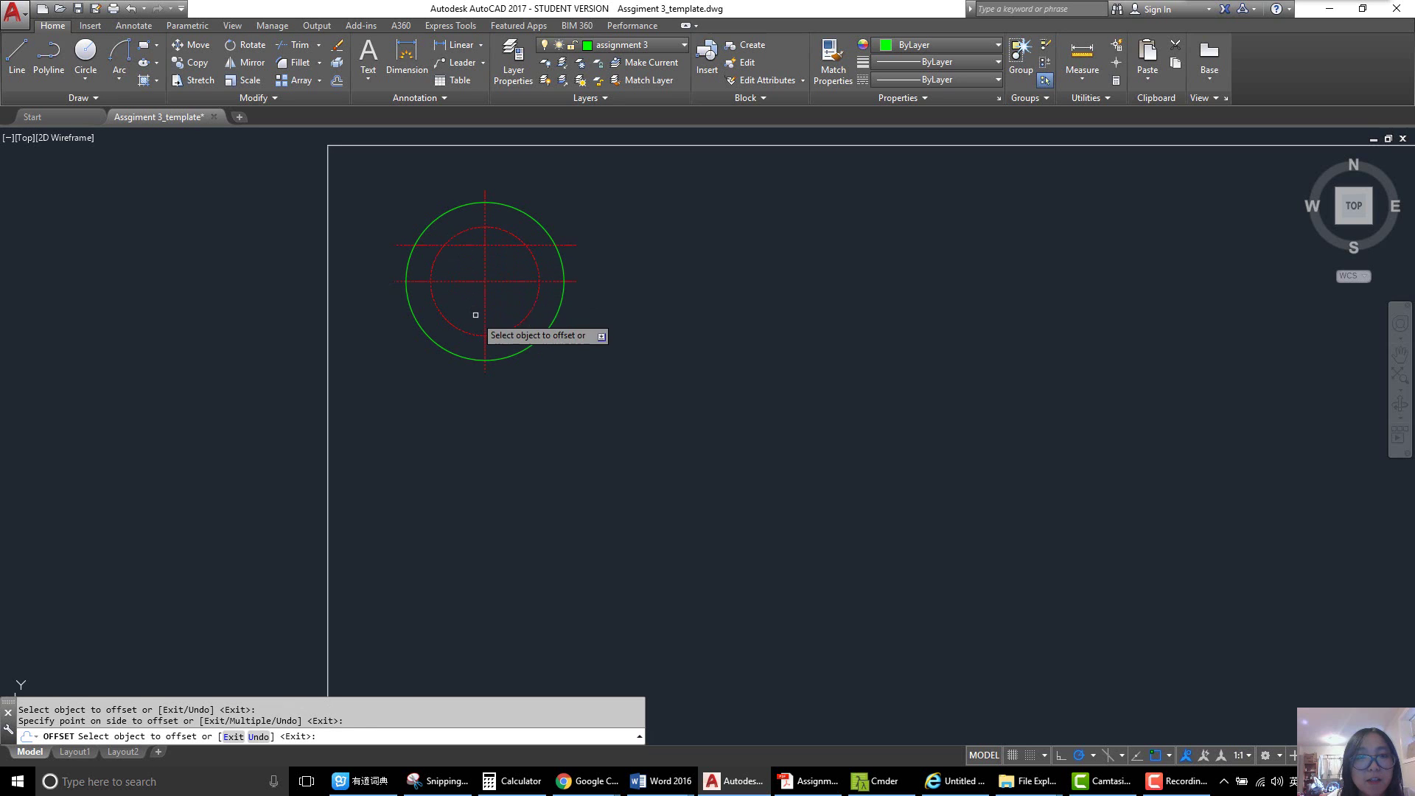
left_click(485, 227)
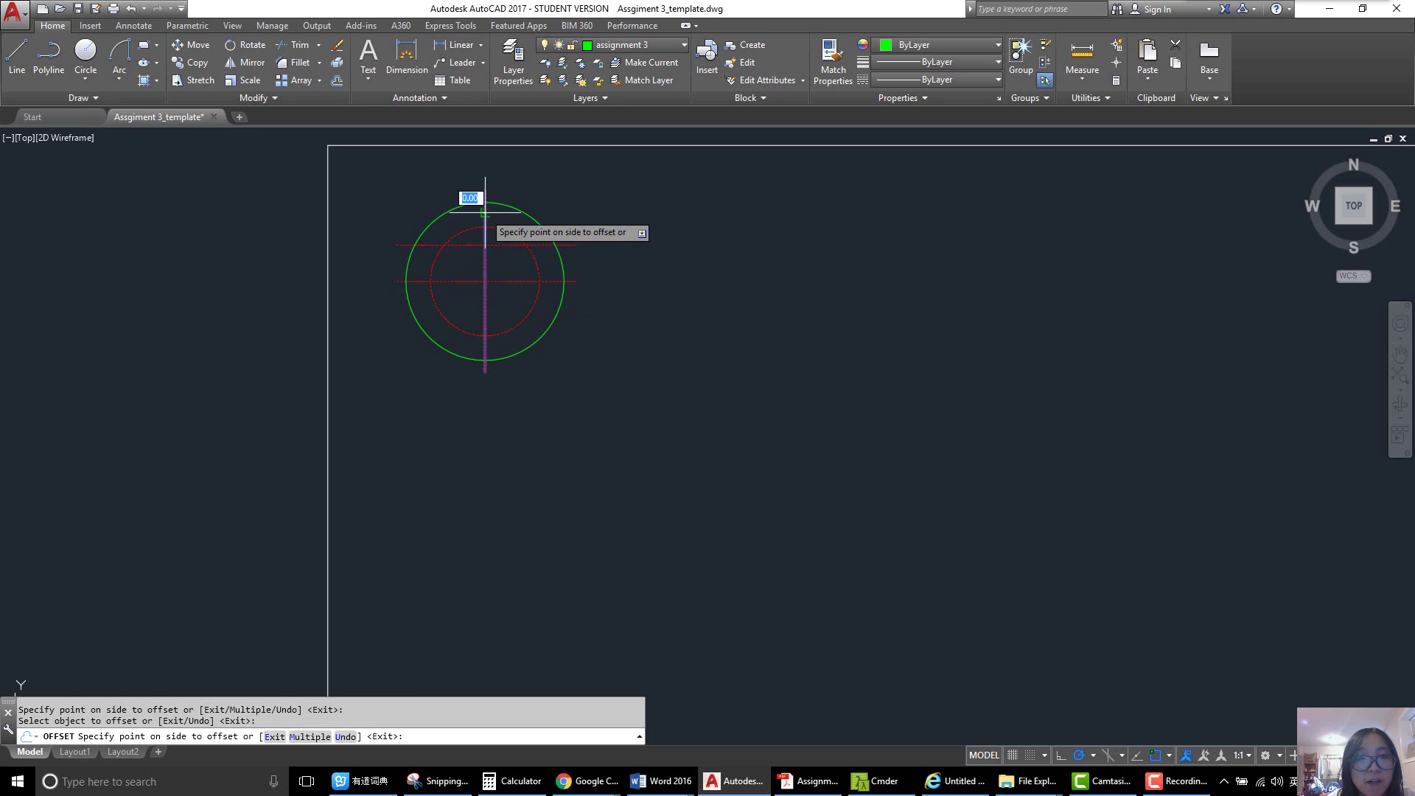
left_click(410, 206)
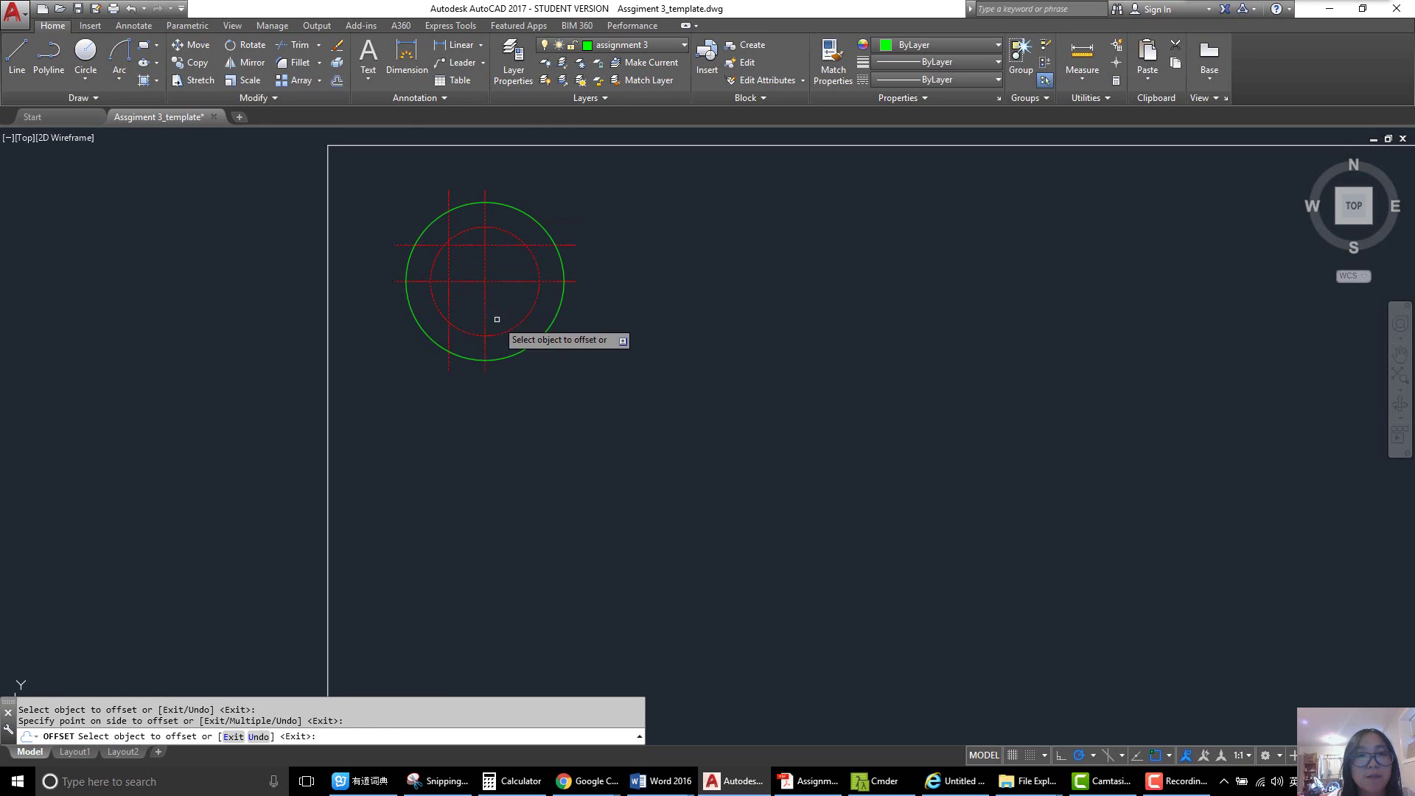
key("Return")
- Move the two offset lines from the reference layer to the assignment 3 layer
middle_click_drag(468, 245, 479, 288)
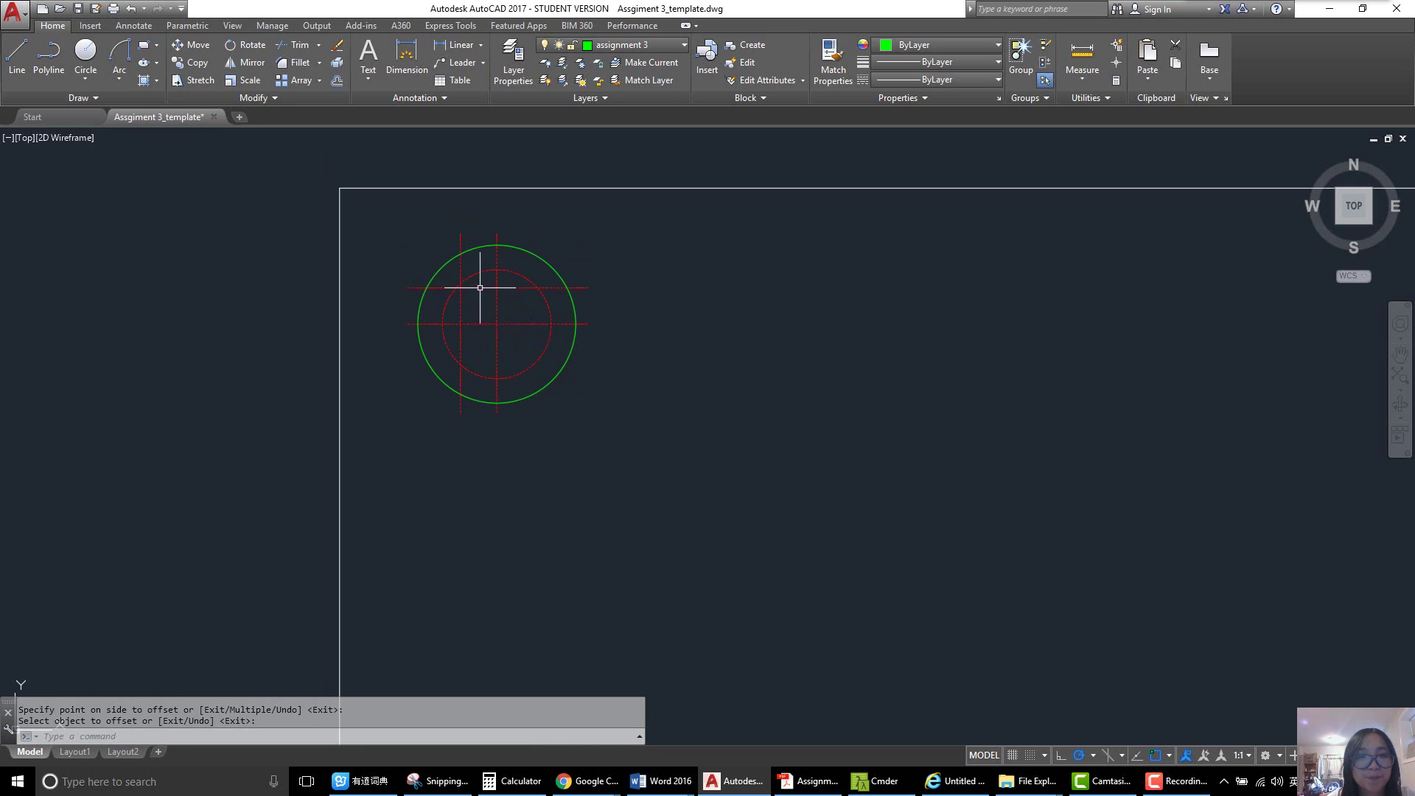
scroll(480, 287, "up", 4)
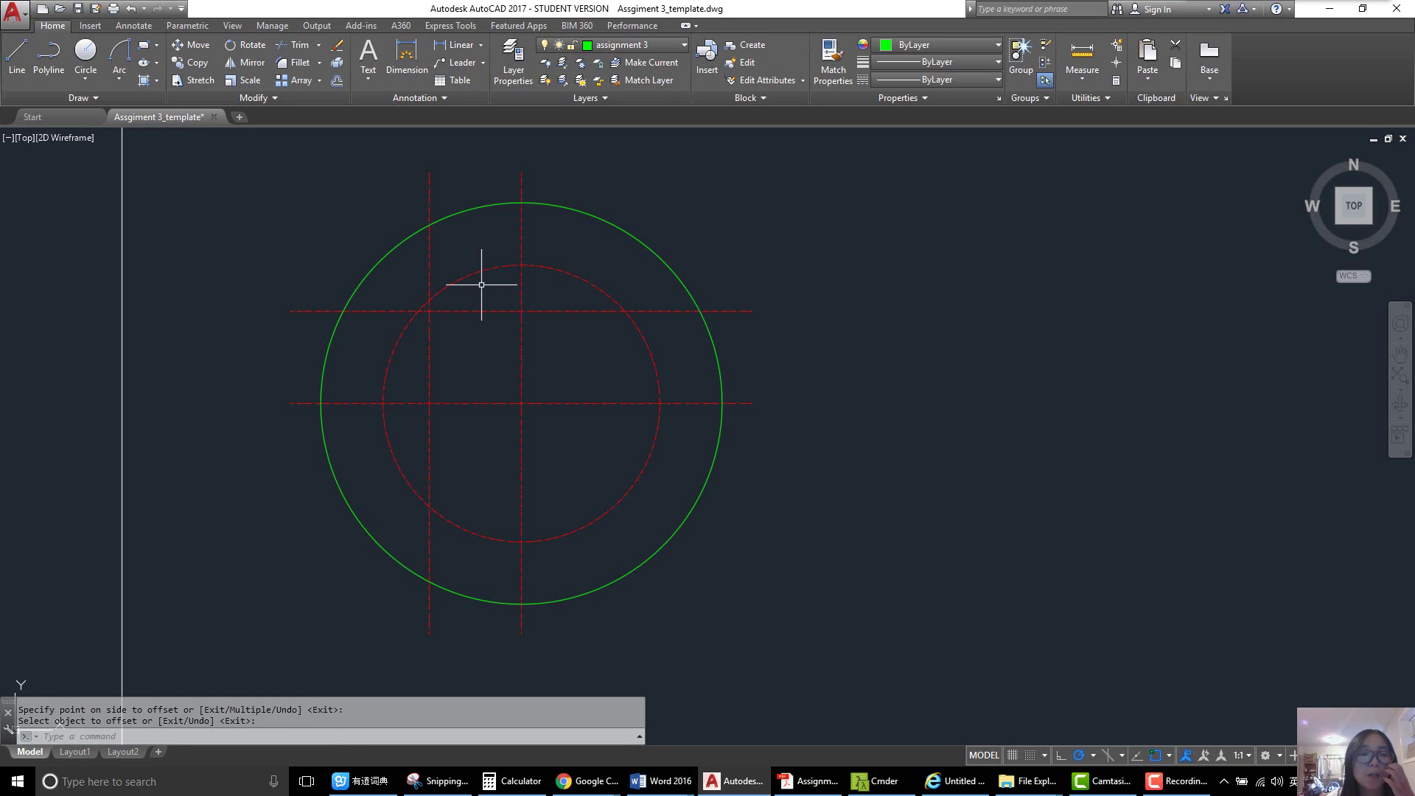
left_click(428, 269)
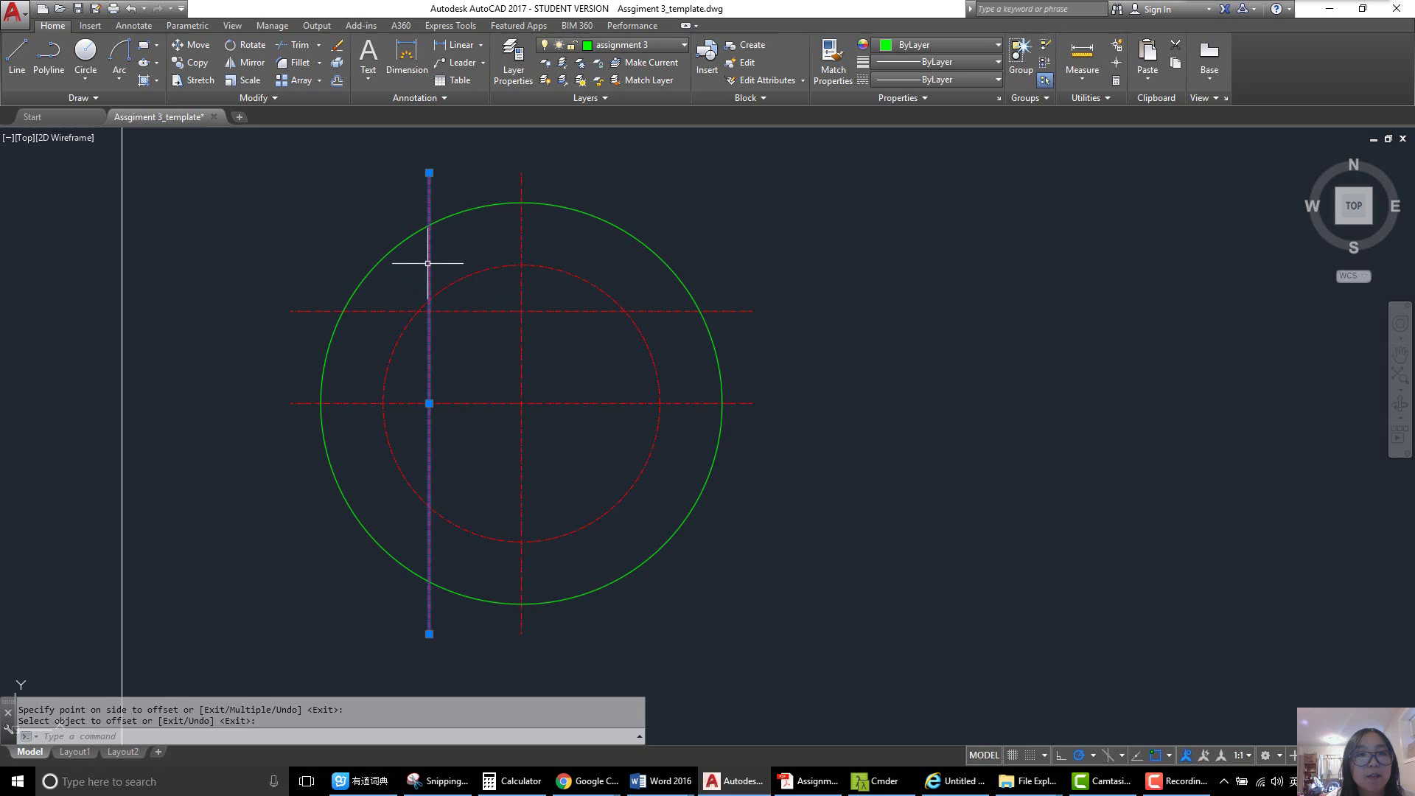
left_click(379, 311)
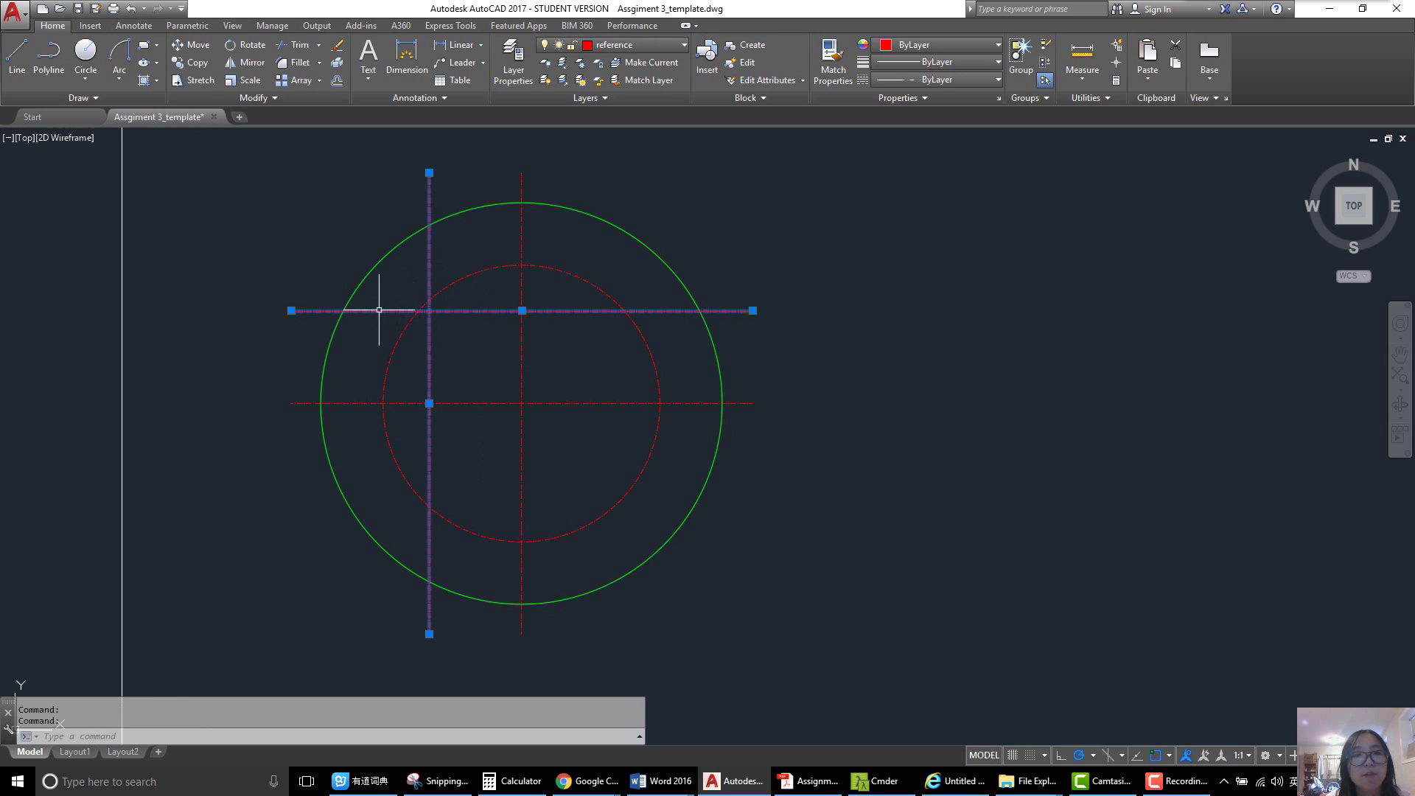
left_click(664, 45)
left_click(635, 82)
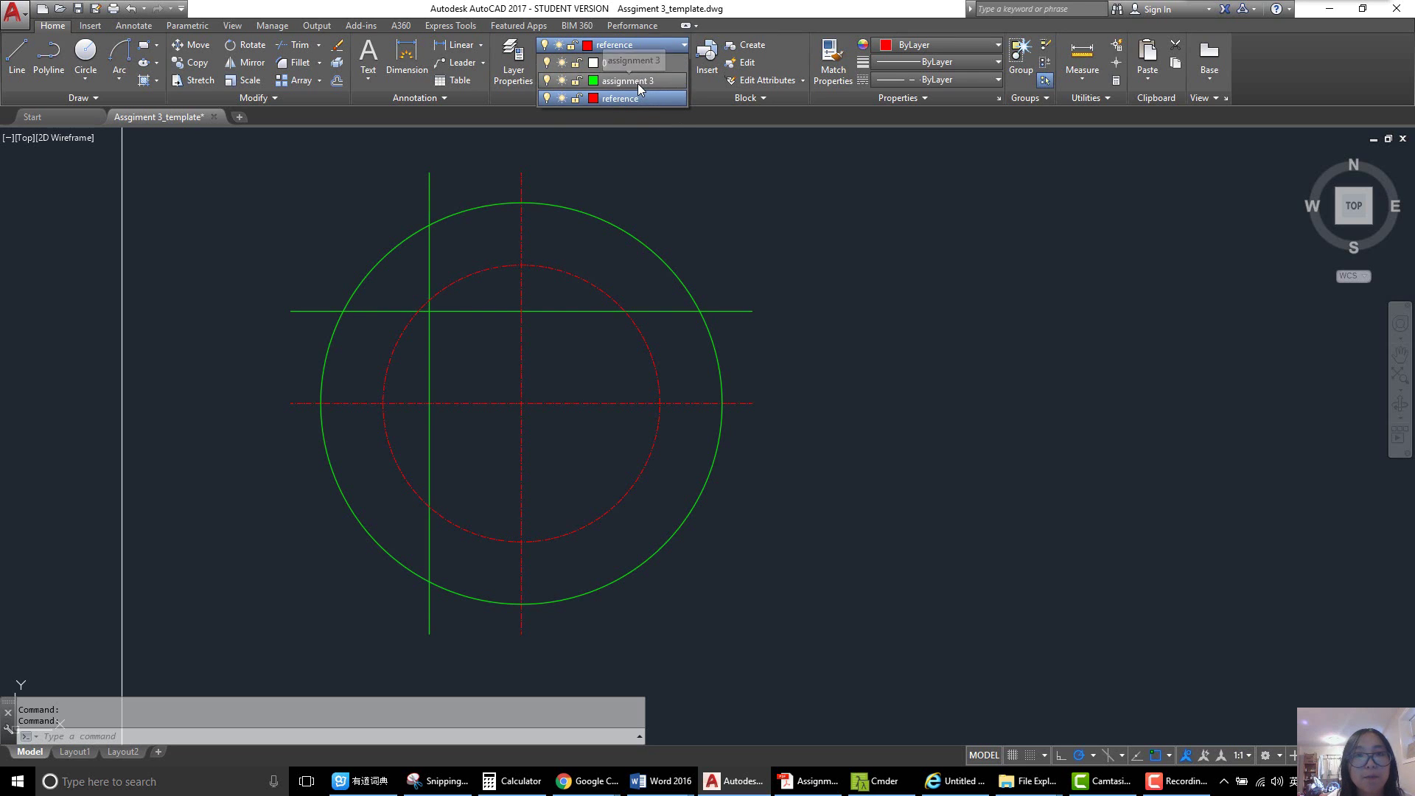
- Start the Offset command, and circle the notch's three R4 rounded corners on the snip in Snipping Tool
type("o")
key("Return")
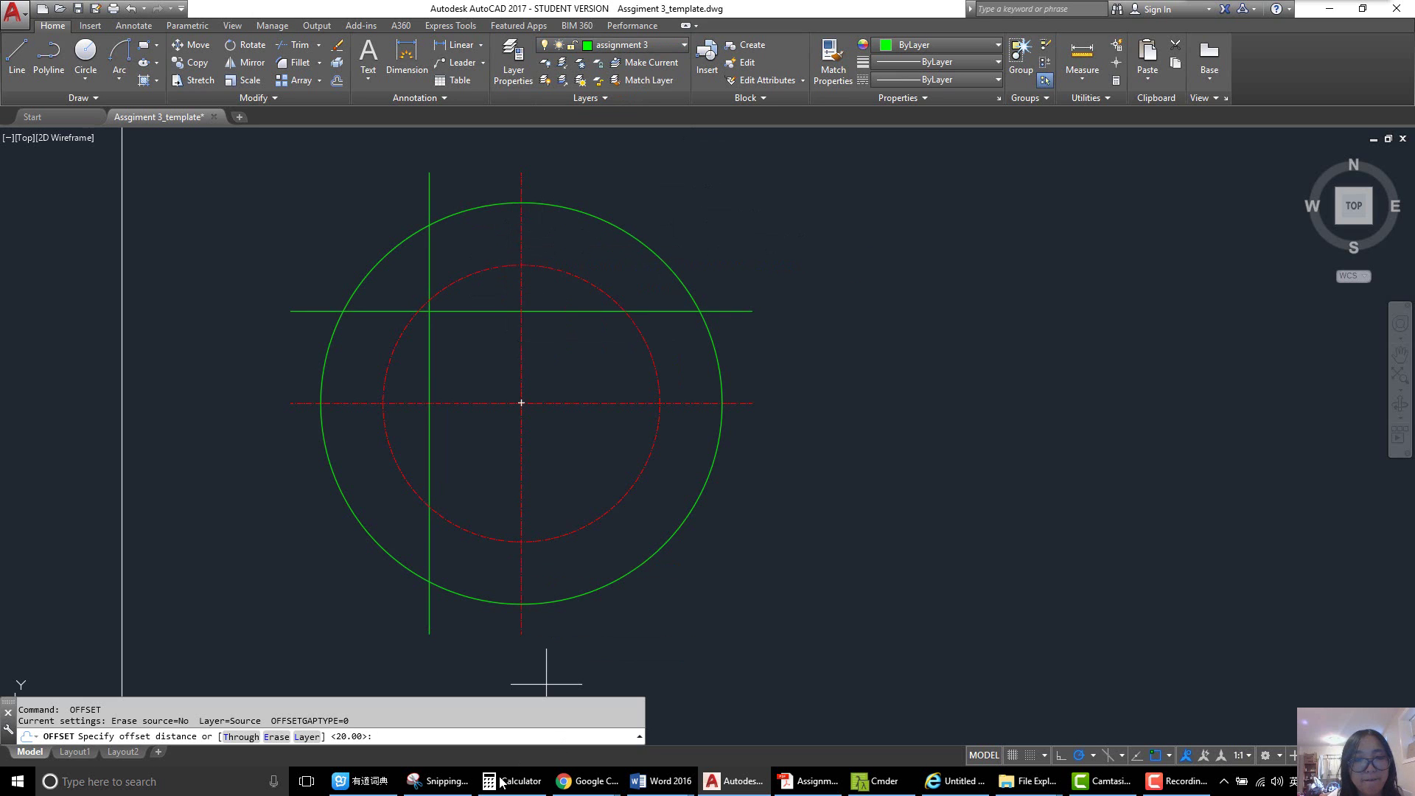
left_click(438, 782)
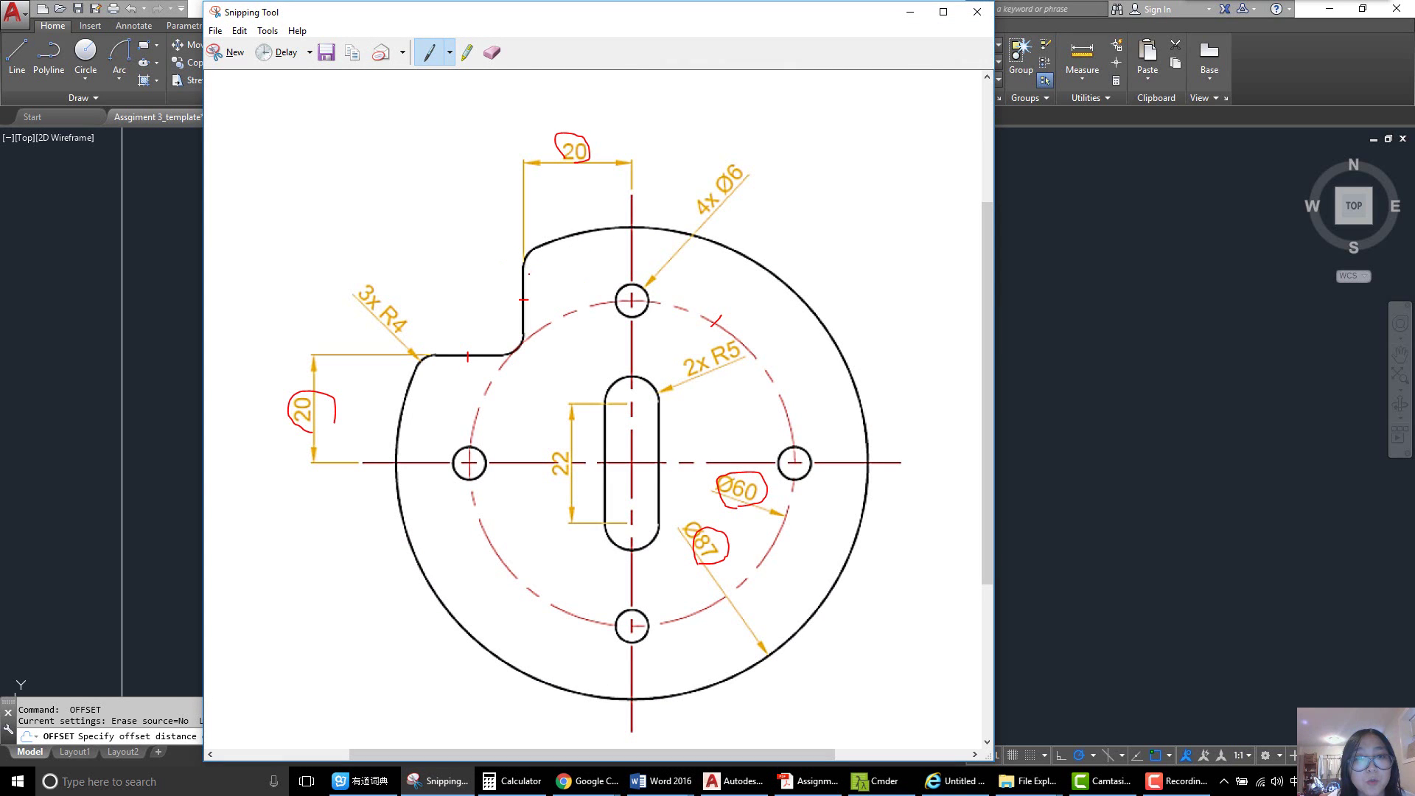
mouse_move(525, 272)
left_mouse_down()
mouse_move(512, 251)
mouse_move(538, 263)
mouse_move(524, 273)
left_mouse_up()
mouse_move(510, 362)
left_mouse_down()
mouse_move(525, 338)
mouse_move(529, 361)
left_mouse_up()
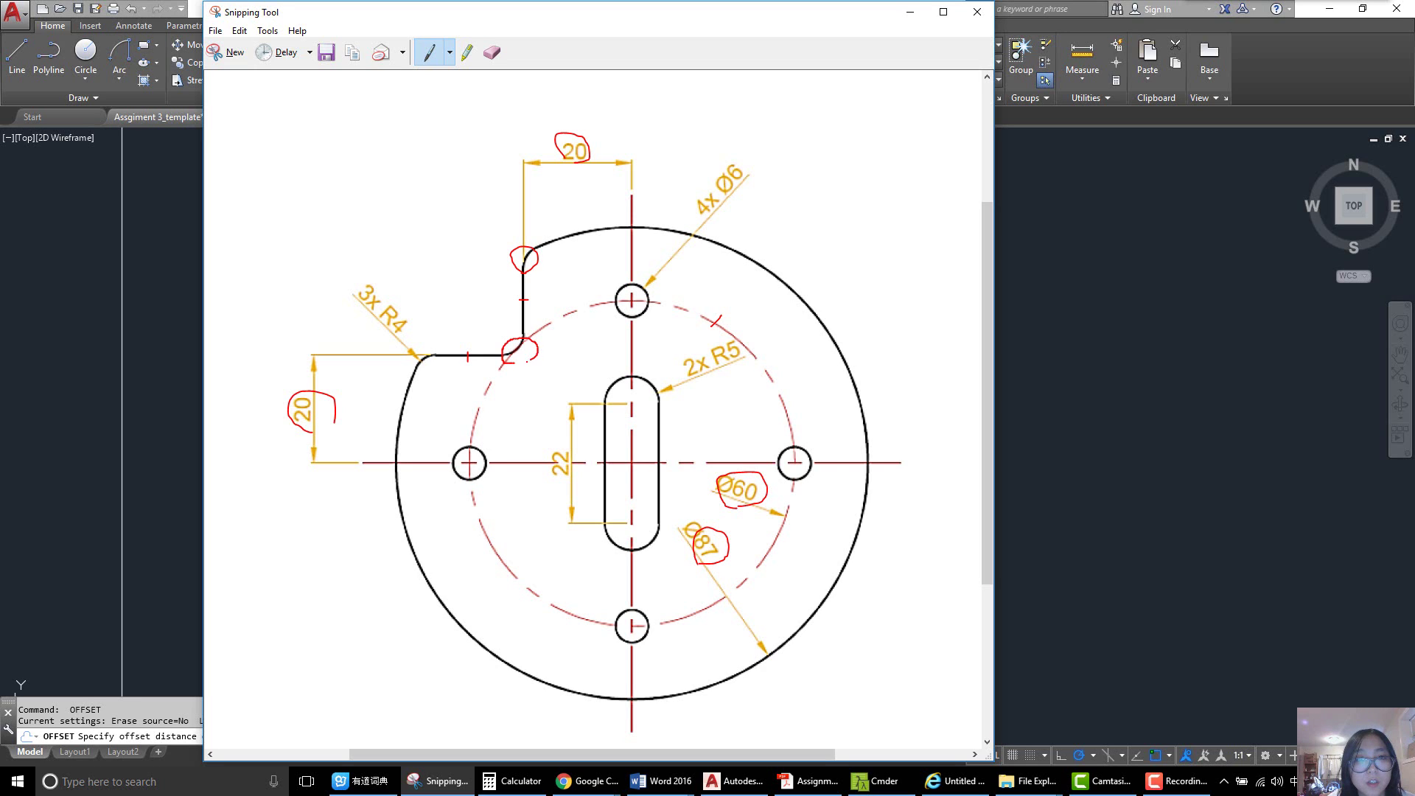
mouse_move(421, 374)
left_mouse_down()
mouse_move(405, 359)
mouse_move(441, 356)
mouse_move(431, 373)
left_mouse_up()
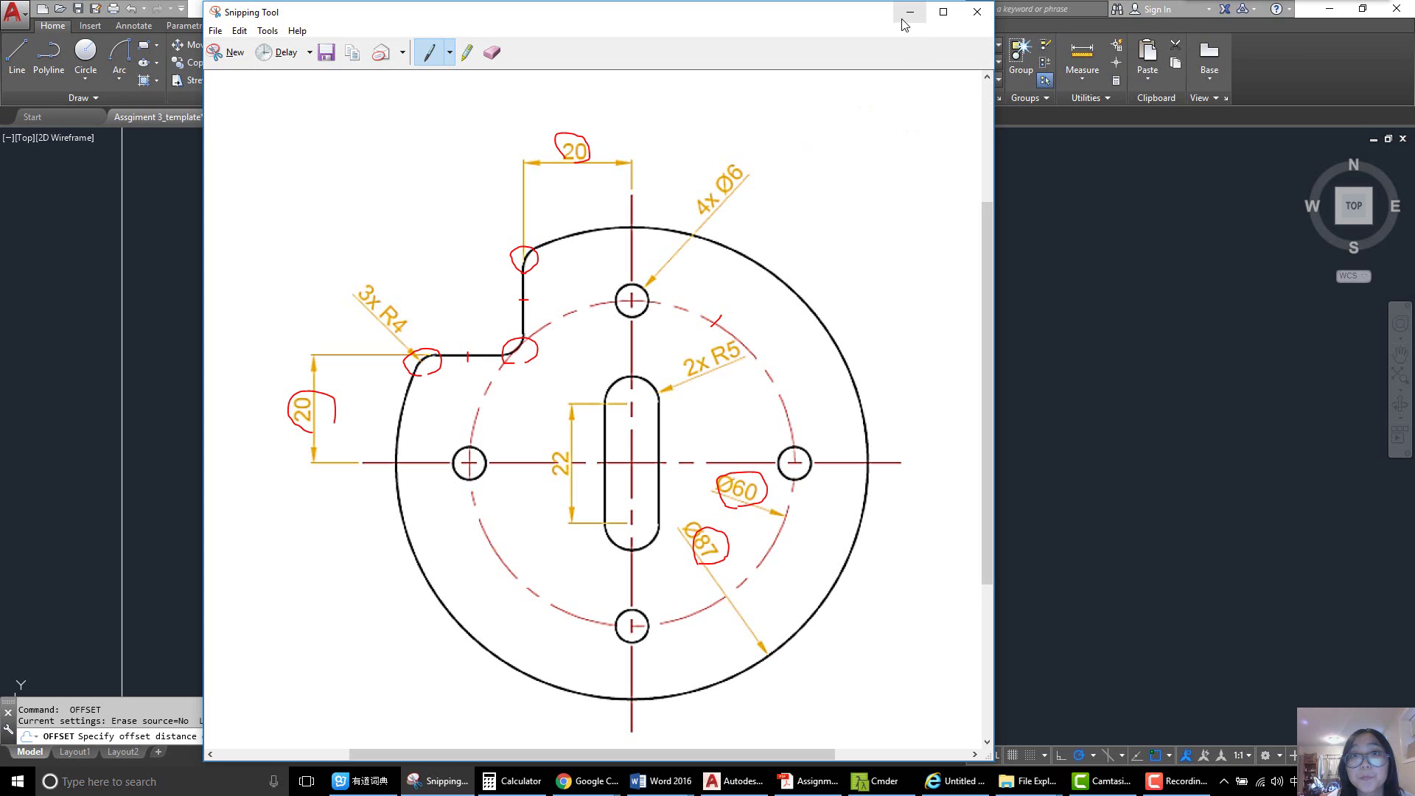
- Switch back to AutoCAD and cancel the running Offset command
left_click(1029, 296)
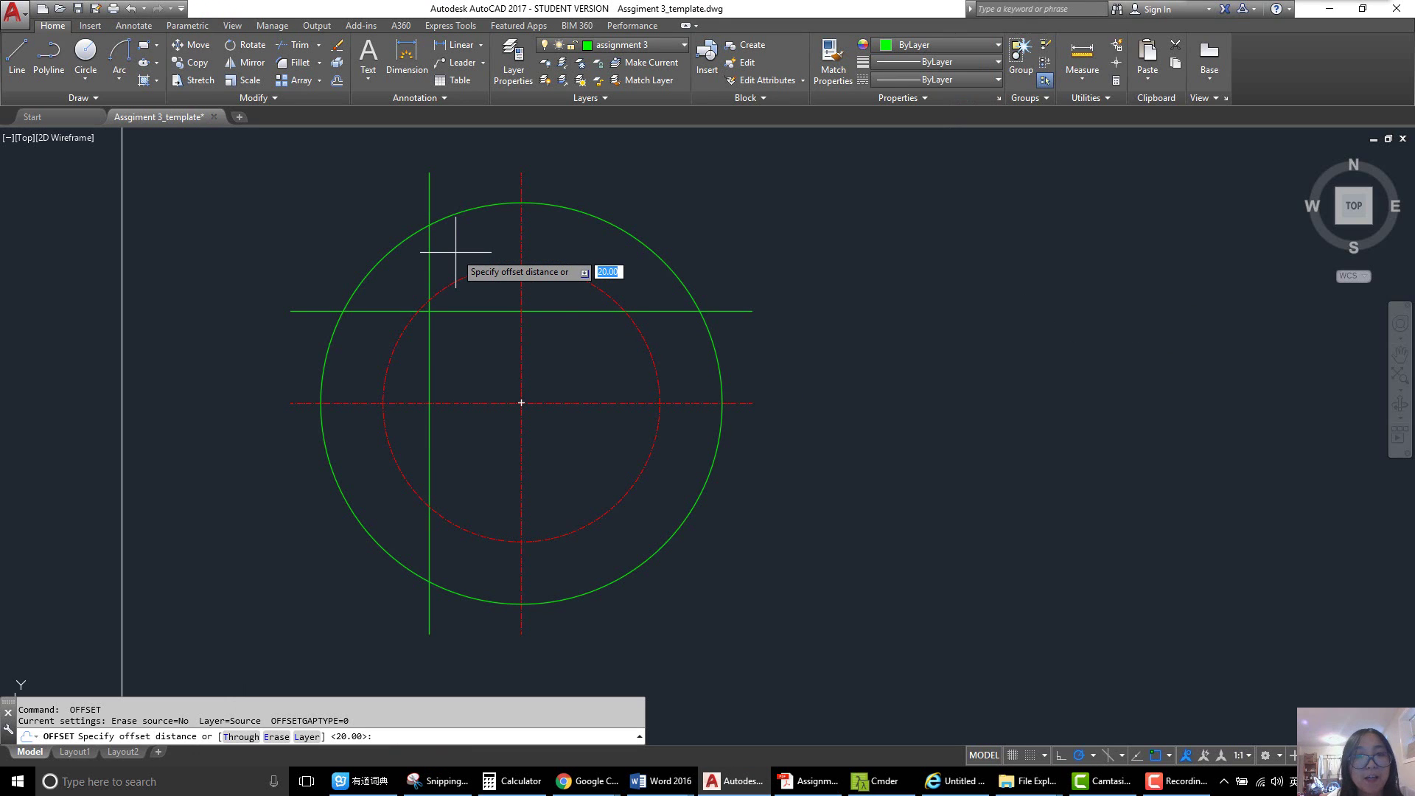
type("f")
key("Return")
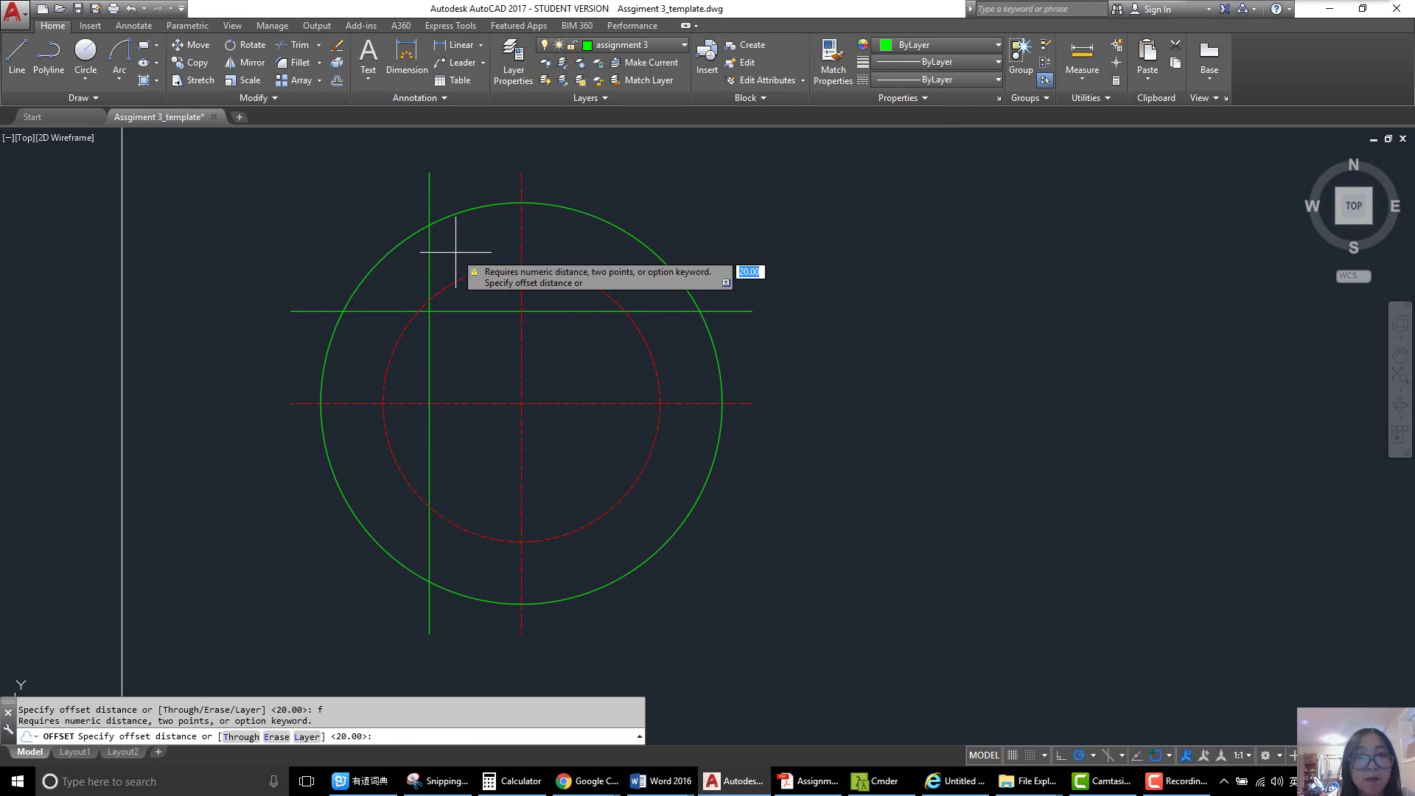
key("Escape")
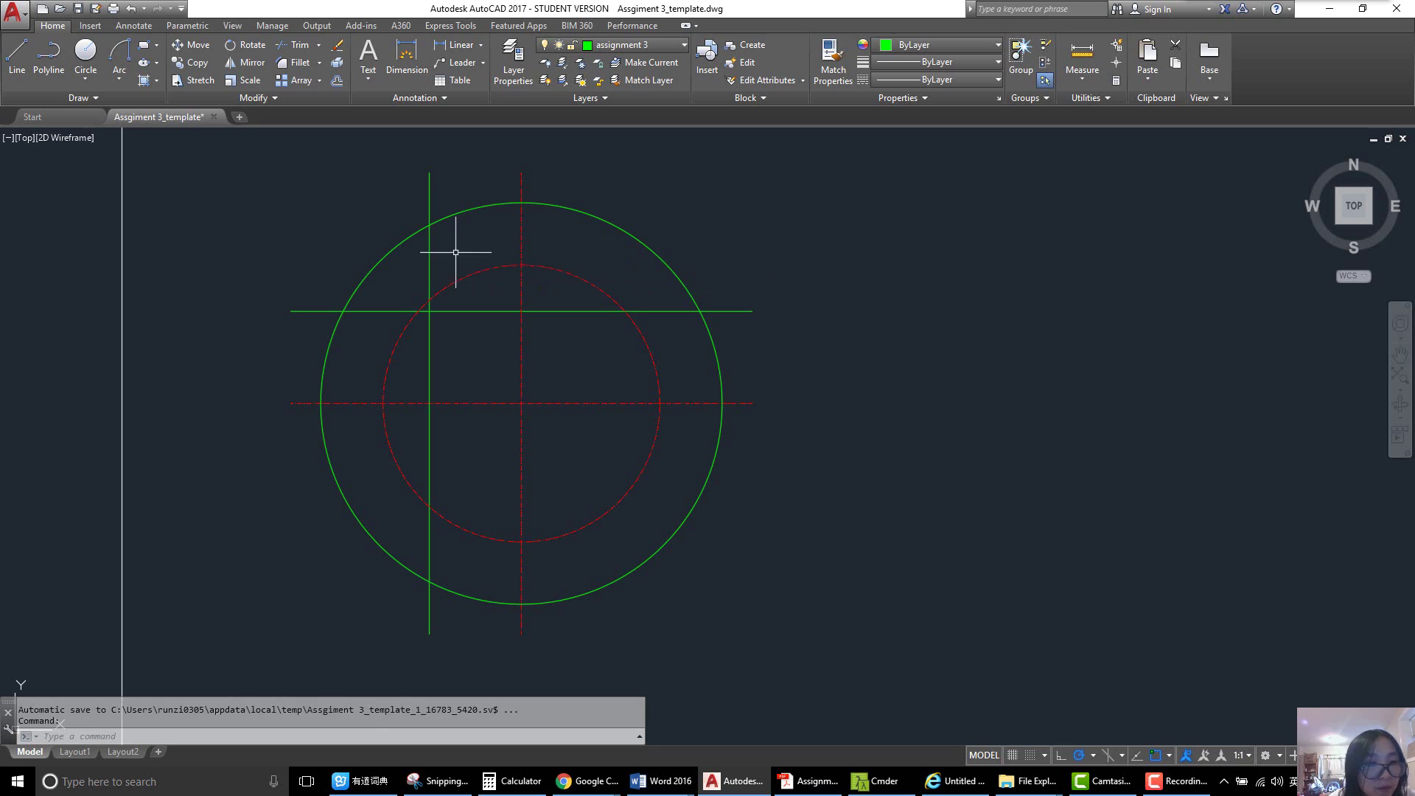
- Fillet the corner between the outer circle and the upper end of the notch's vertical line with a radius of 4
type("f")
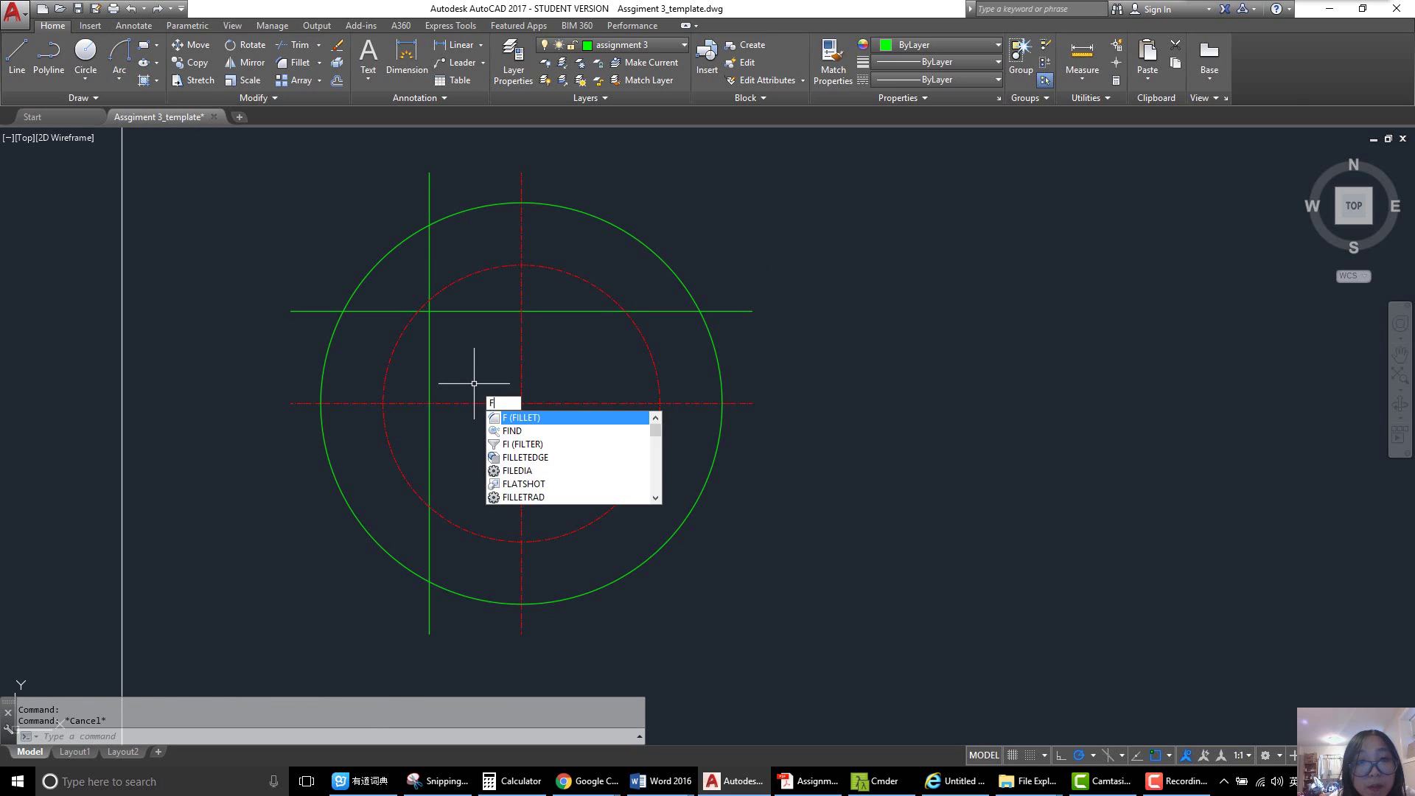
key("Return")
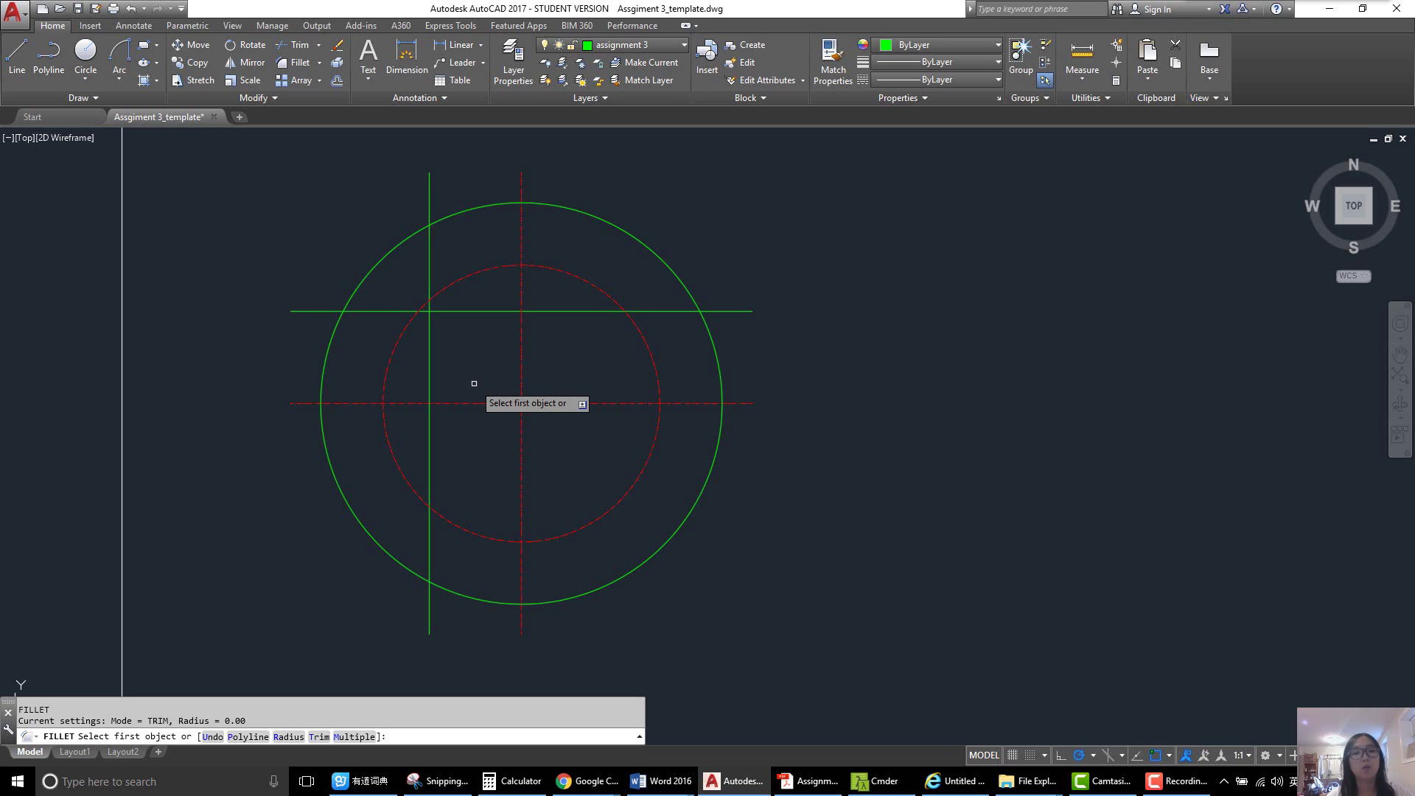
type("r")
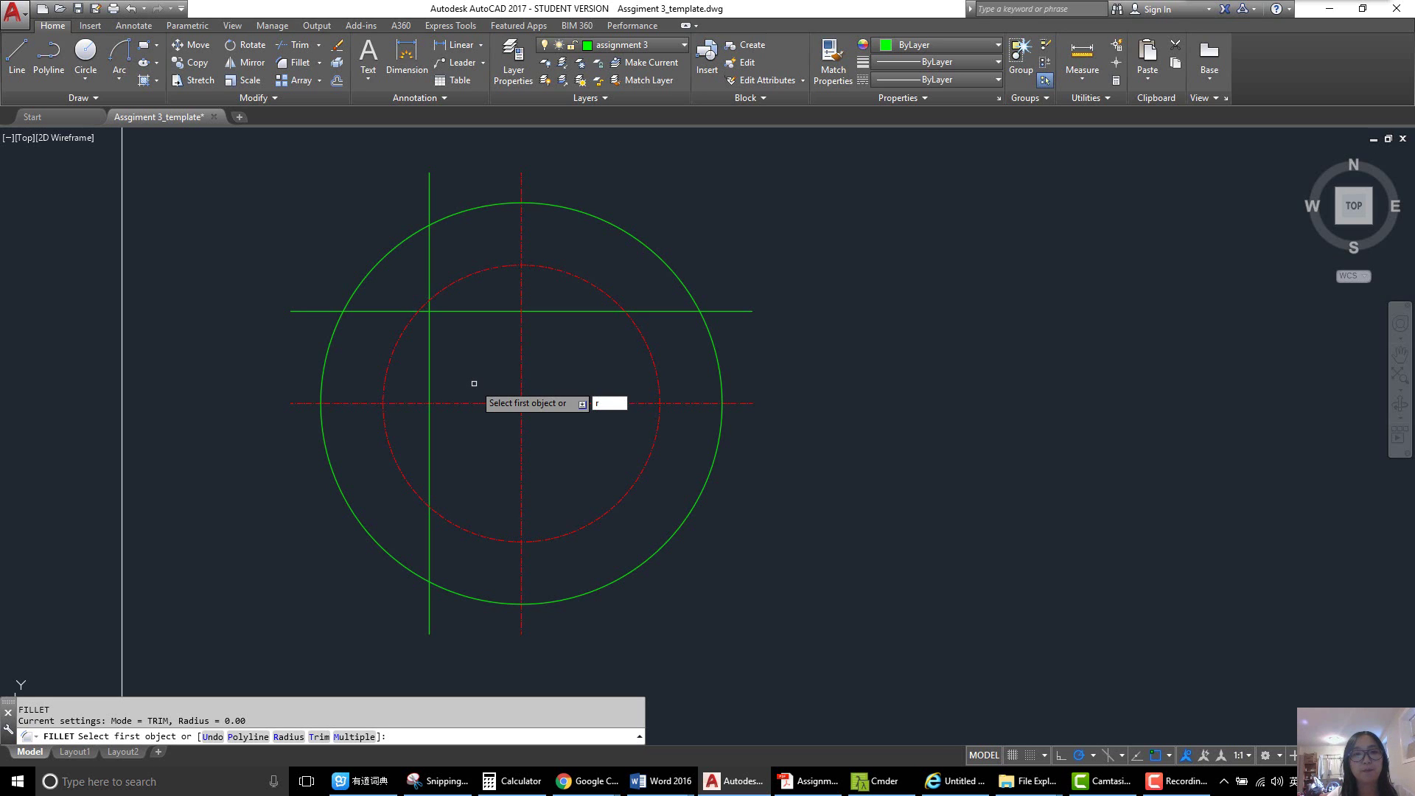
key("Return")
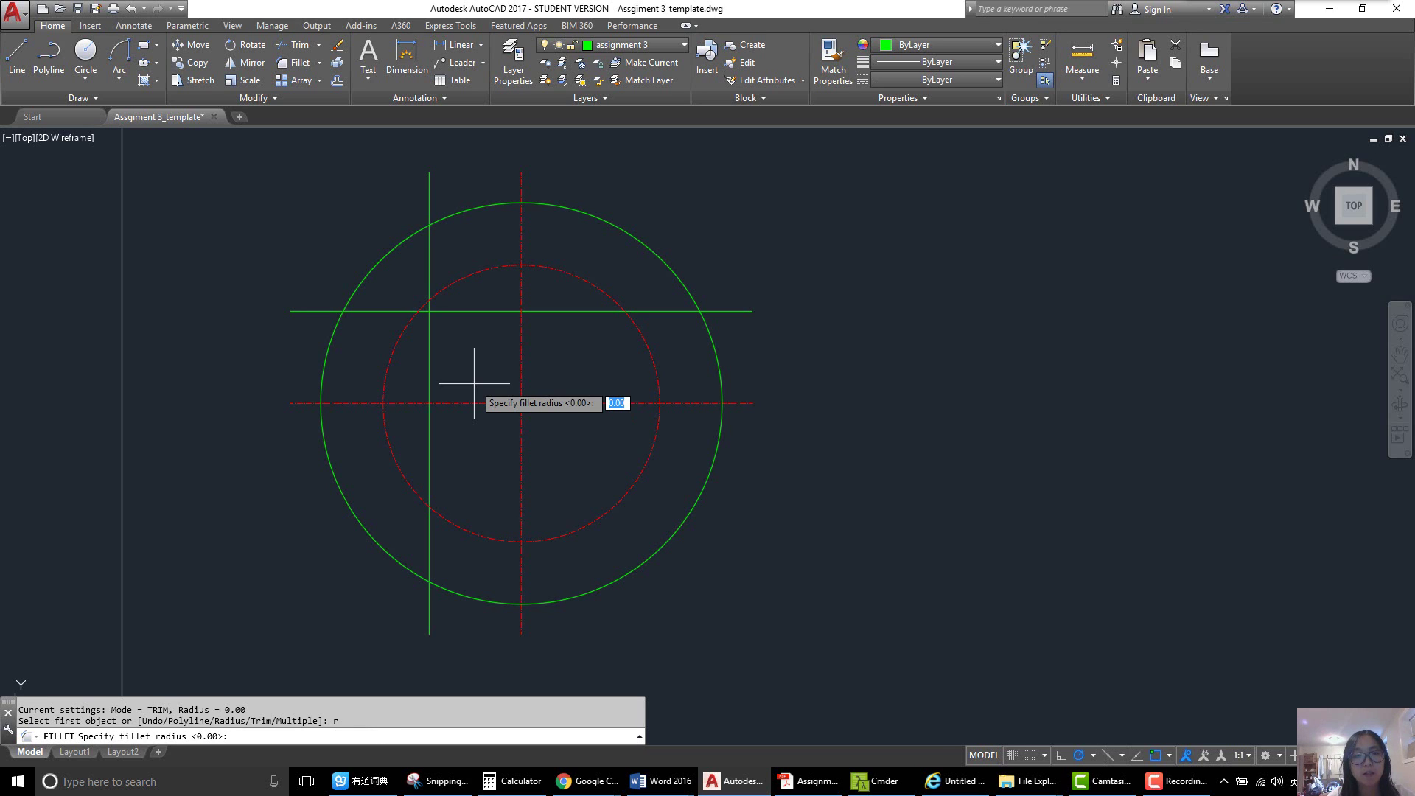
type("4")
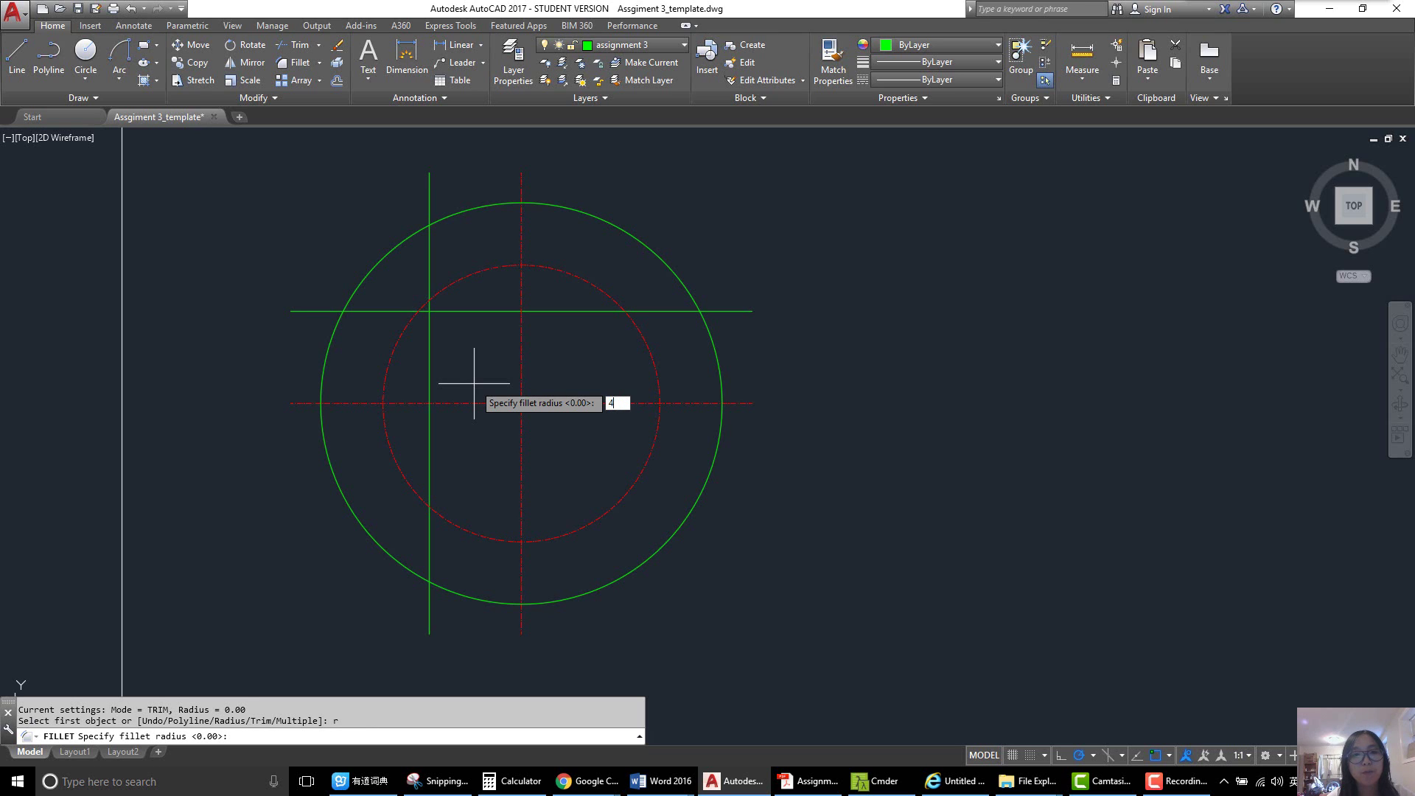
key("Return")
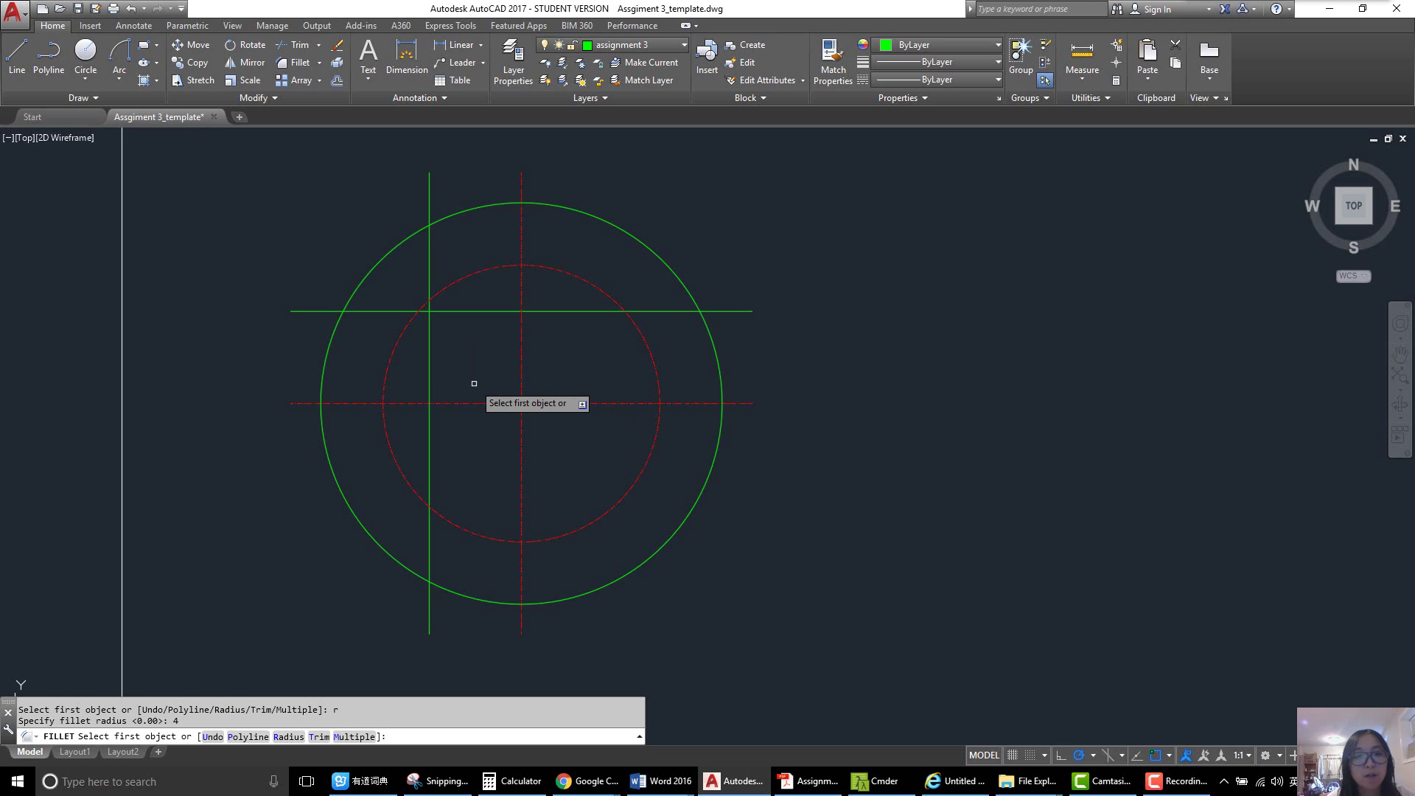
left_click(446, 217)
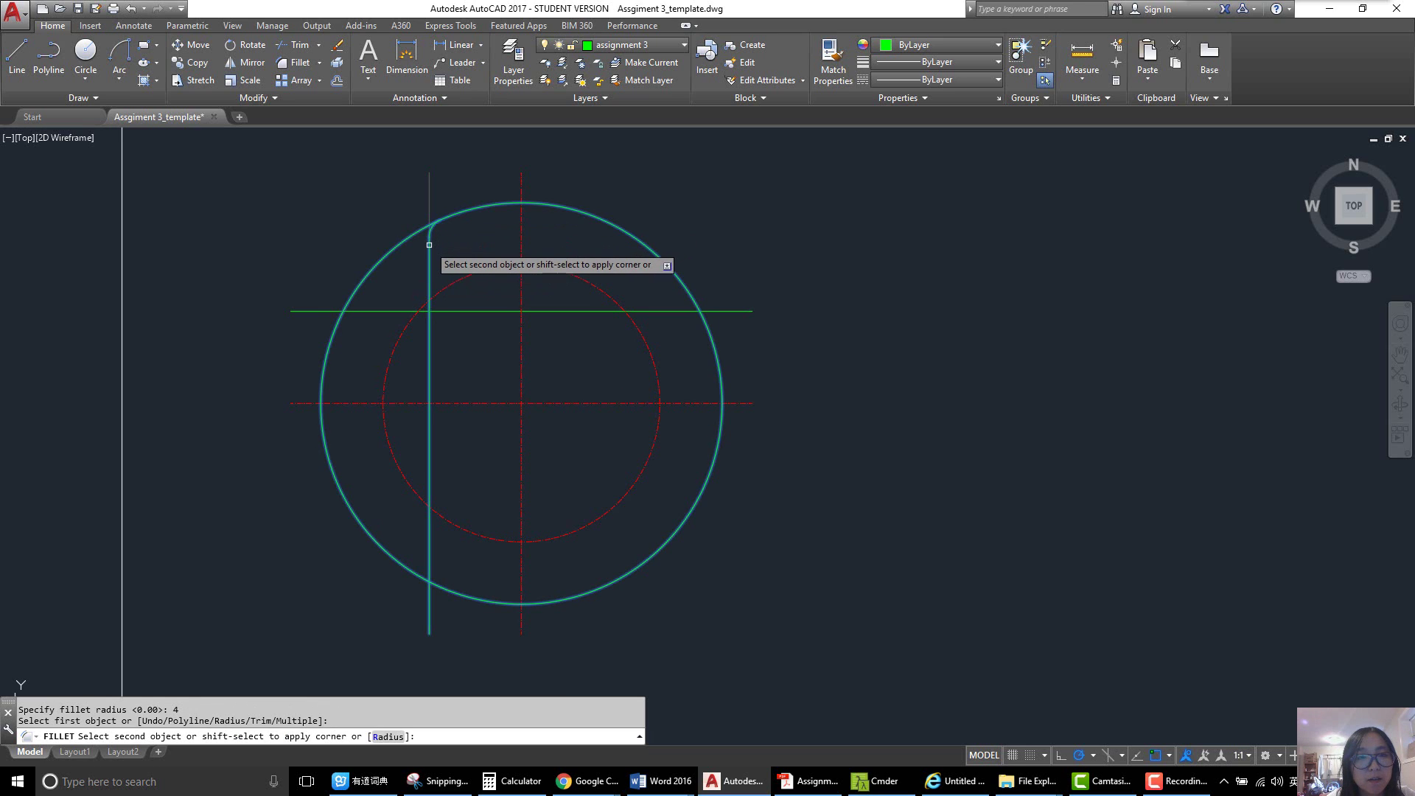
left_click(429, 245)
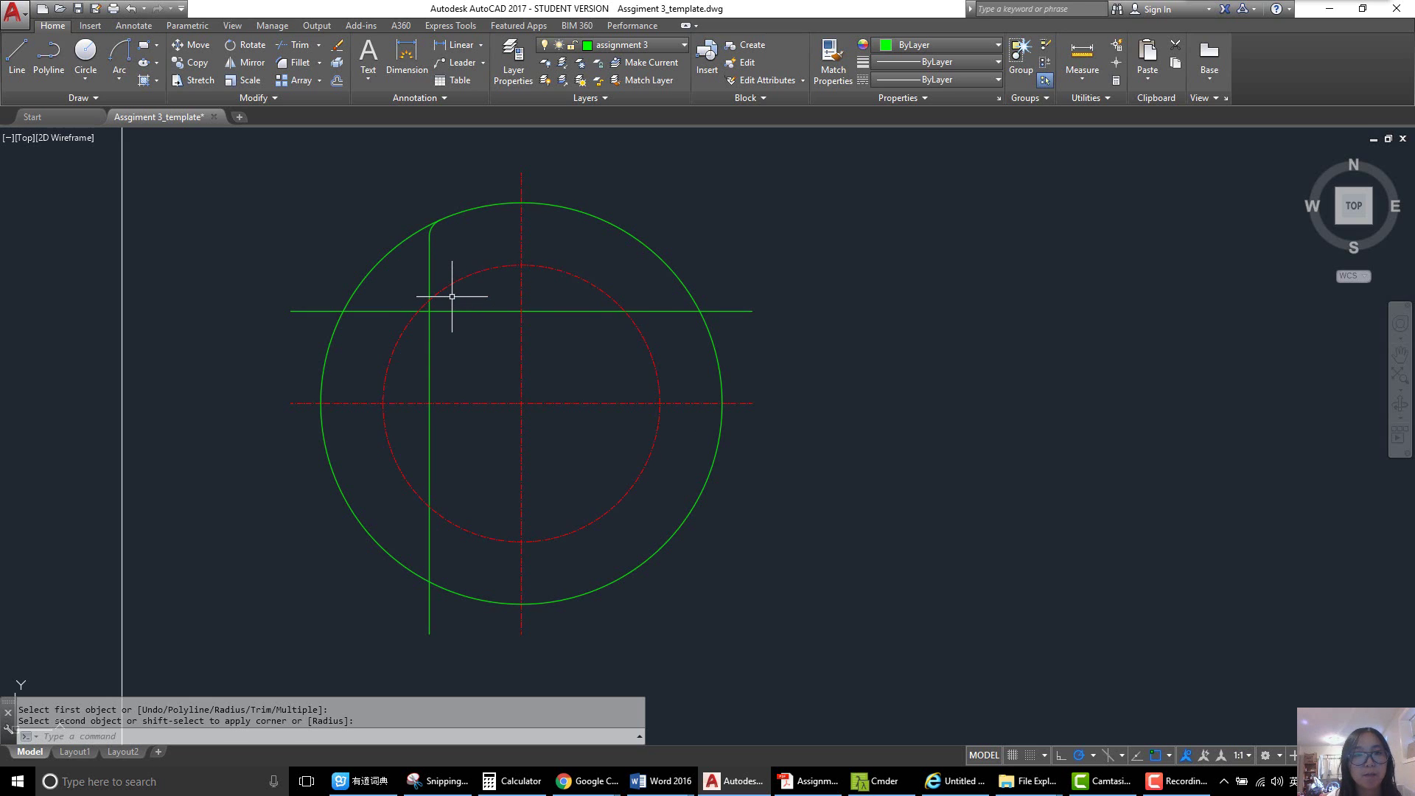
- Fillet the notch's inner corner and the corner between its horizontal line and the outer circle with the same radius
key("Return")
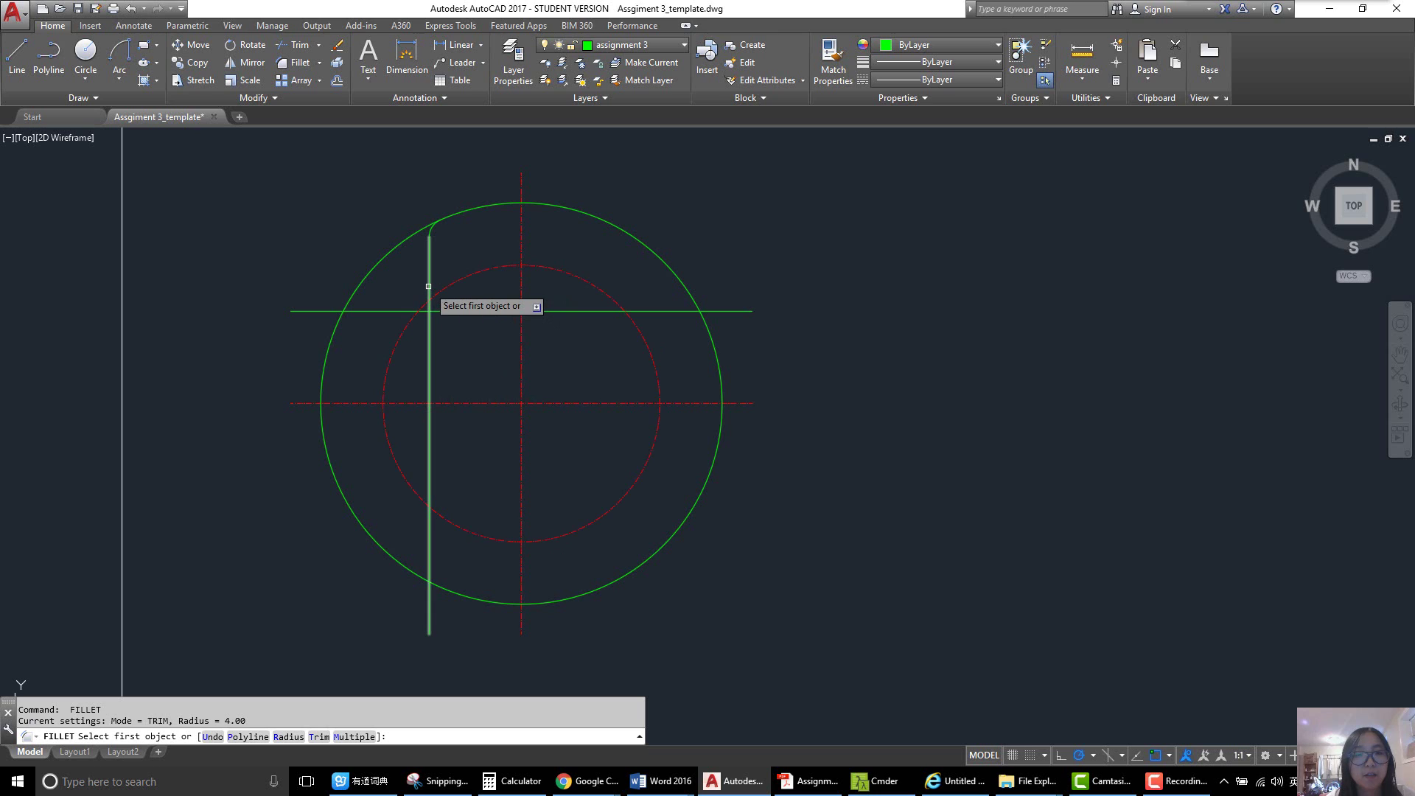
left_click(428, 286)
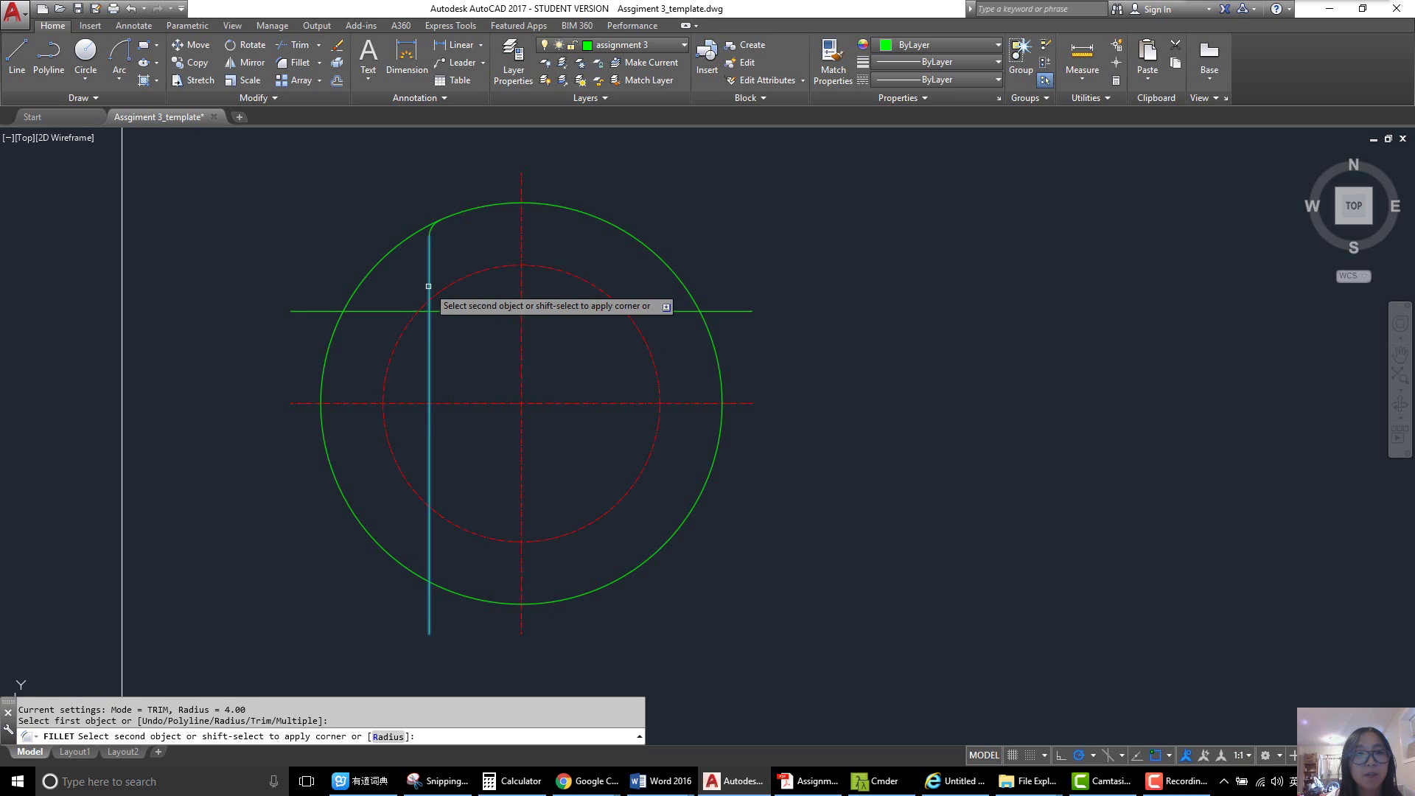
left_click(394, 312)
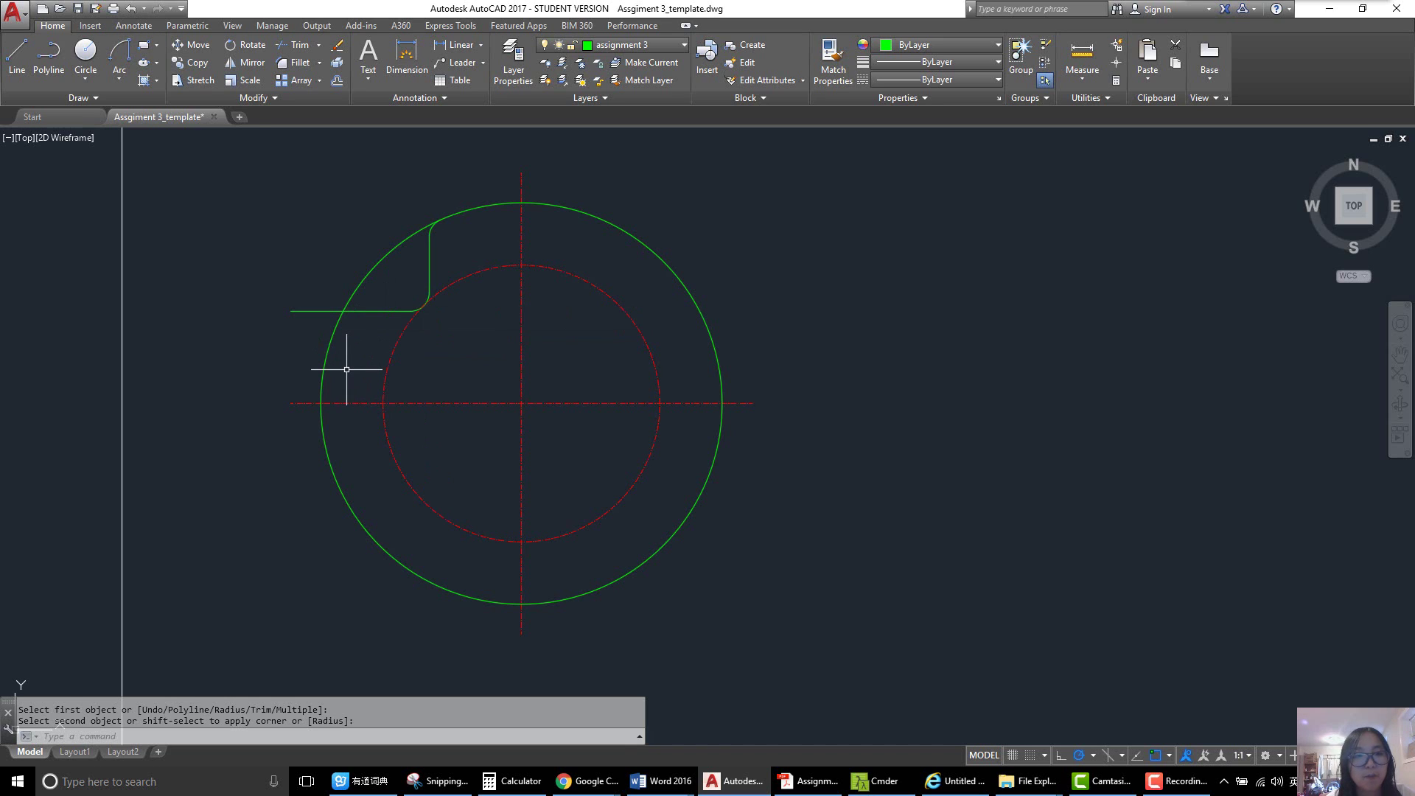
key("Return")
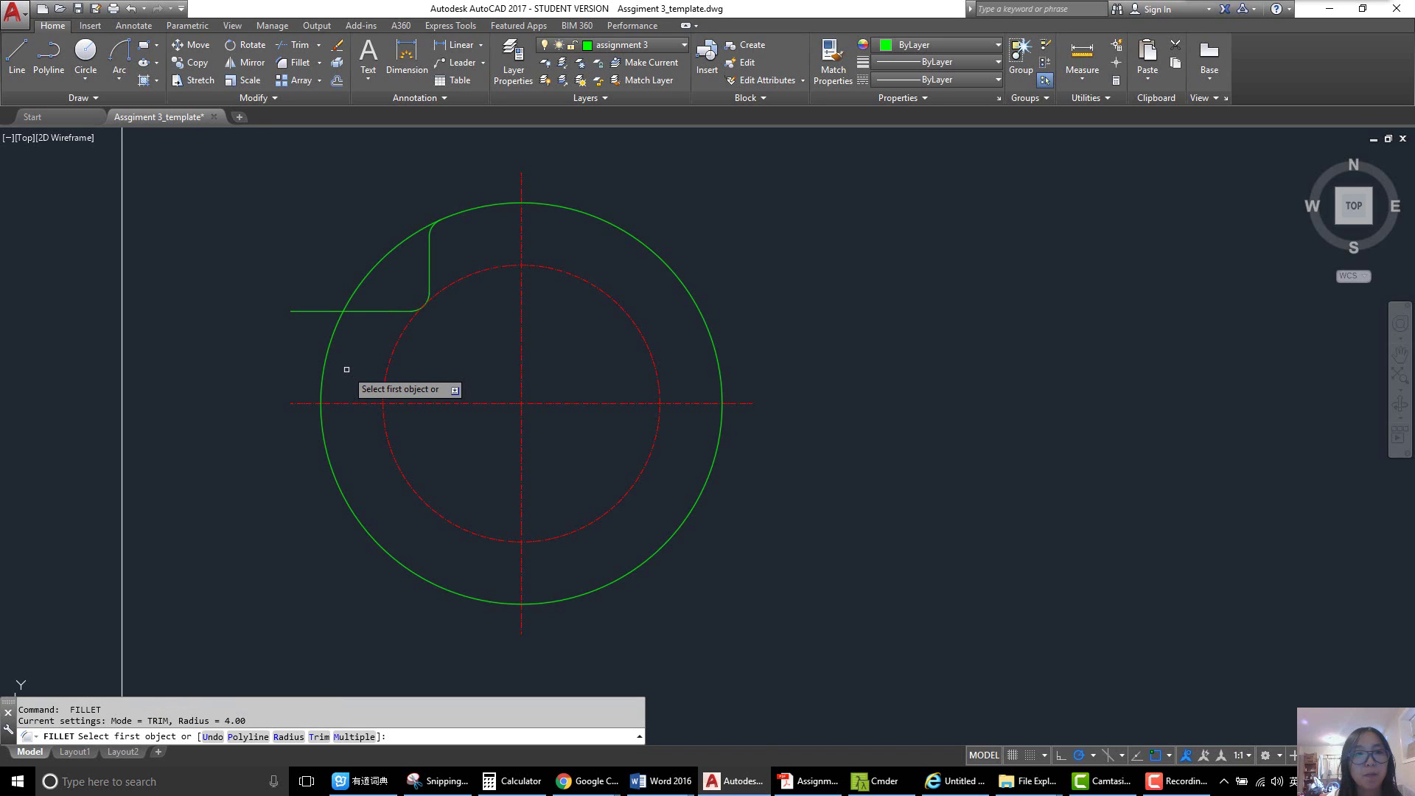
left_click(359, 312)
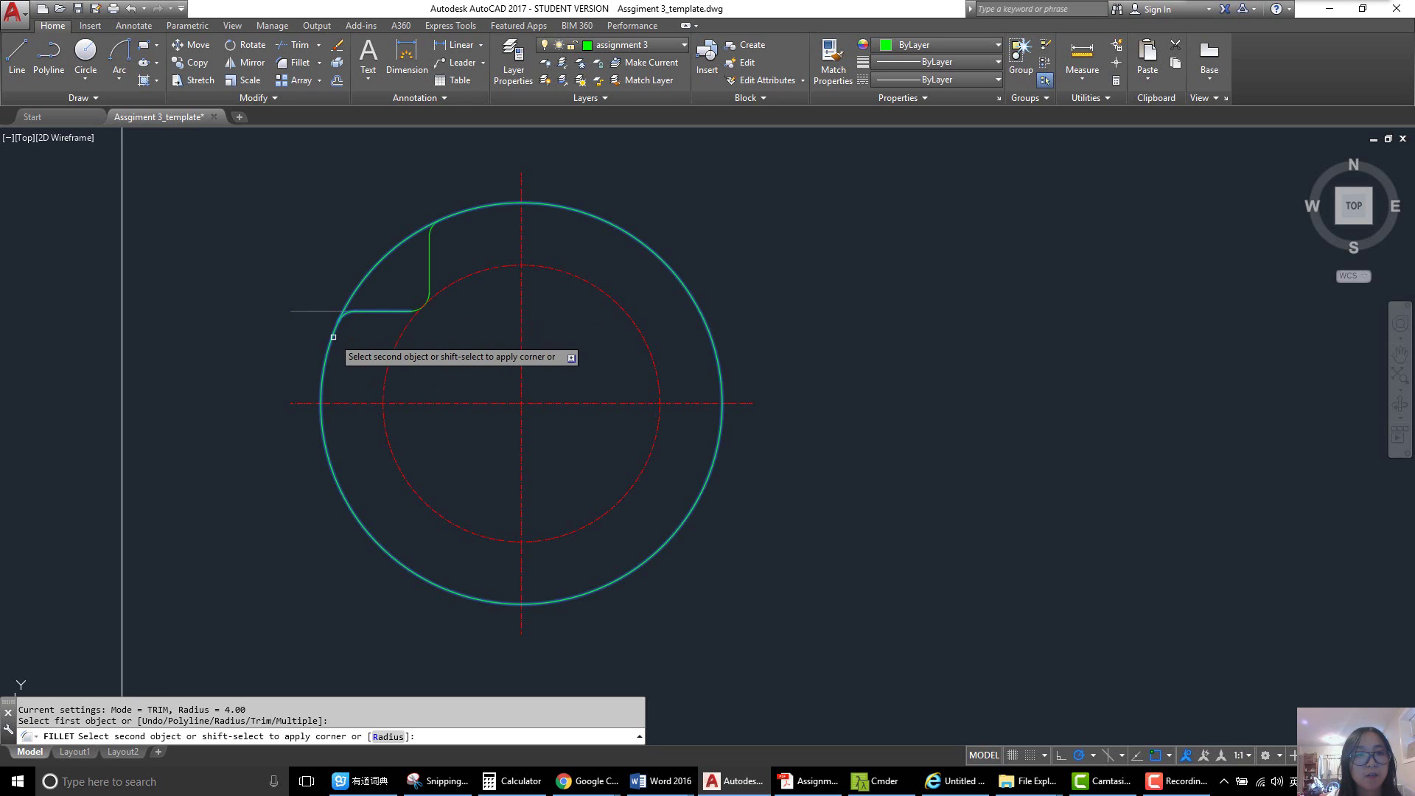
left_click(334, 332)
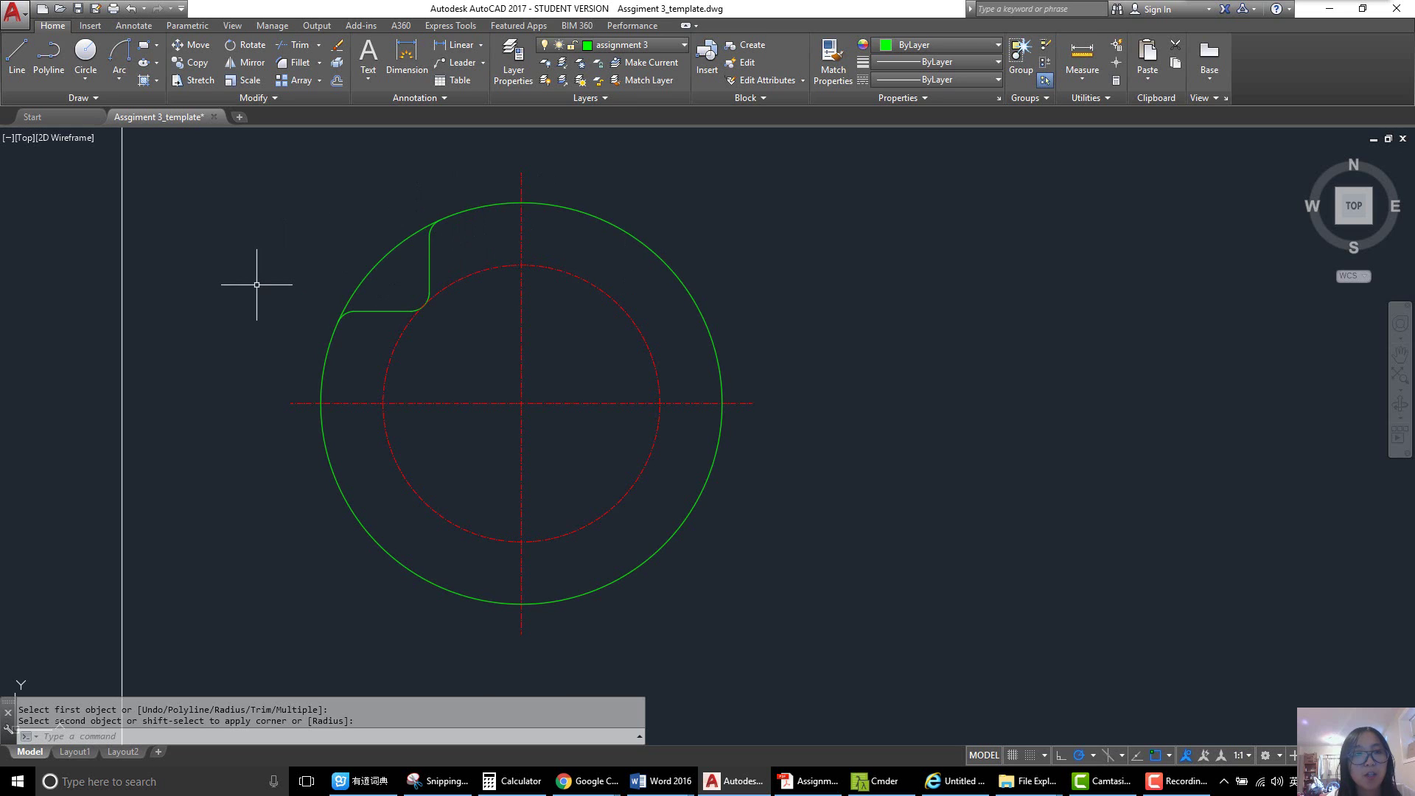
- Trim away the outer circle's arc across the notch, using the two outer fillets as cutting edges
type("tr")
key("Return")
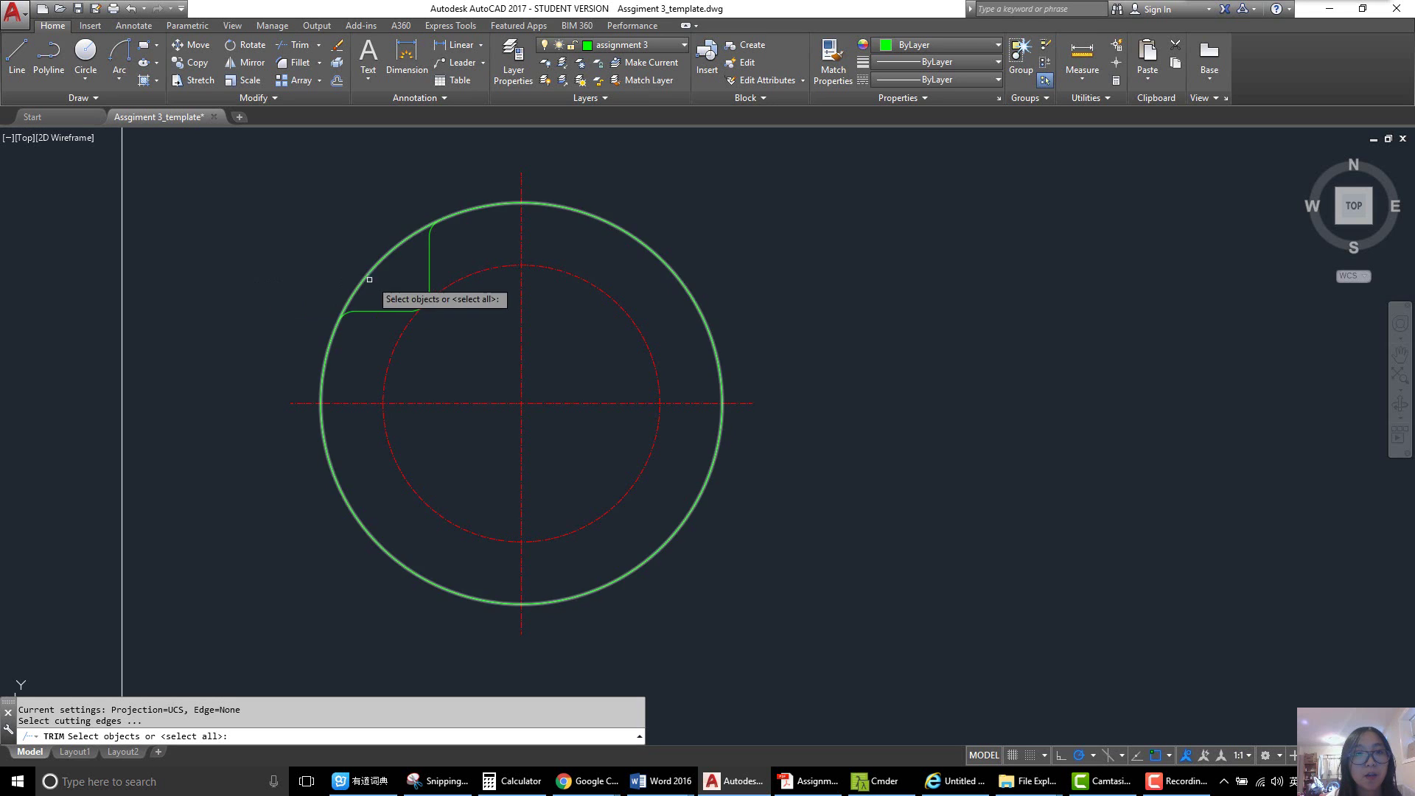
scroll(427, 251, "up", 4)
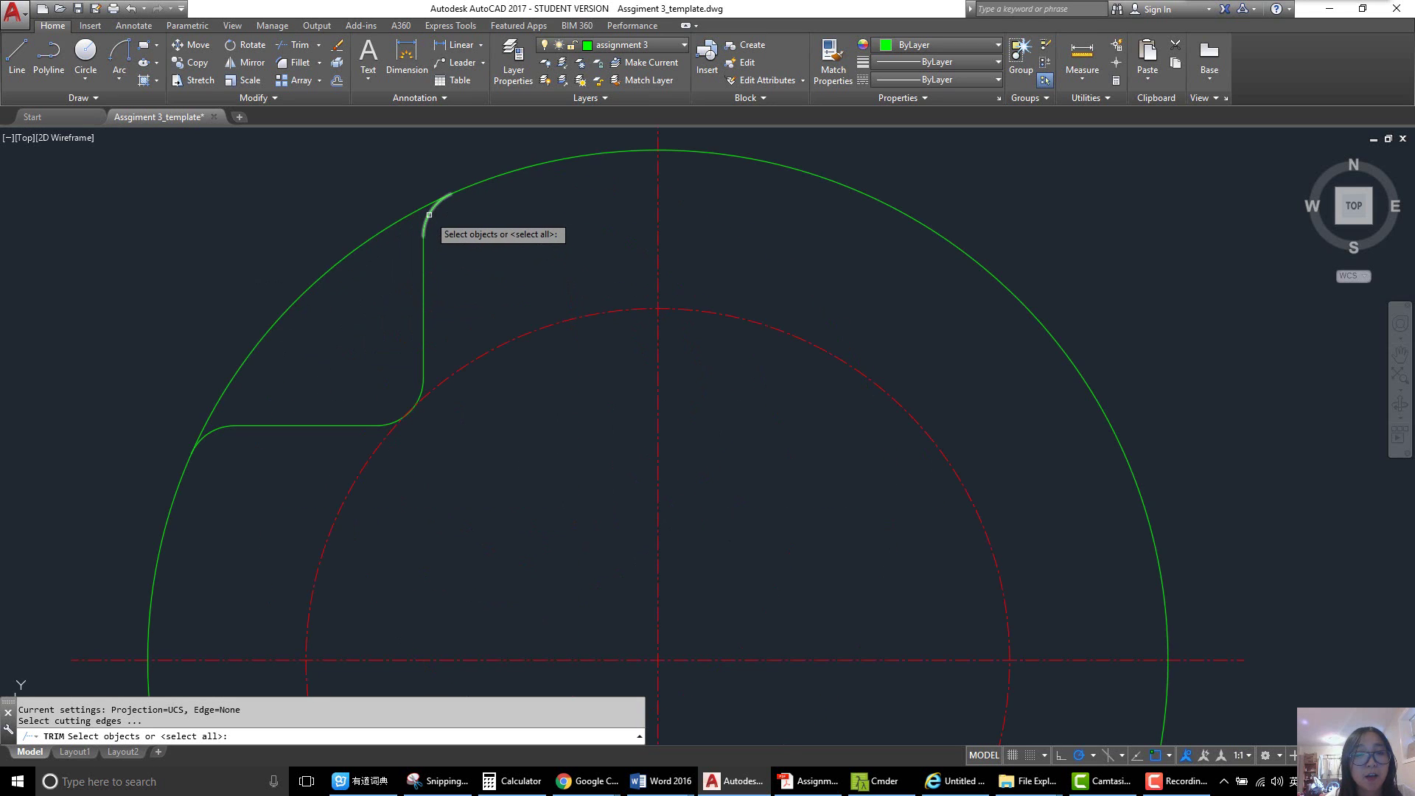
left_click(431, 220)
left_click(209, 434)
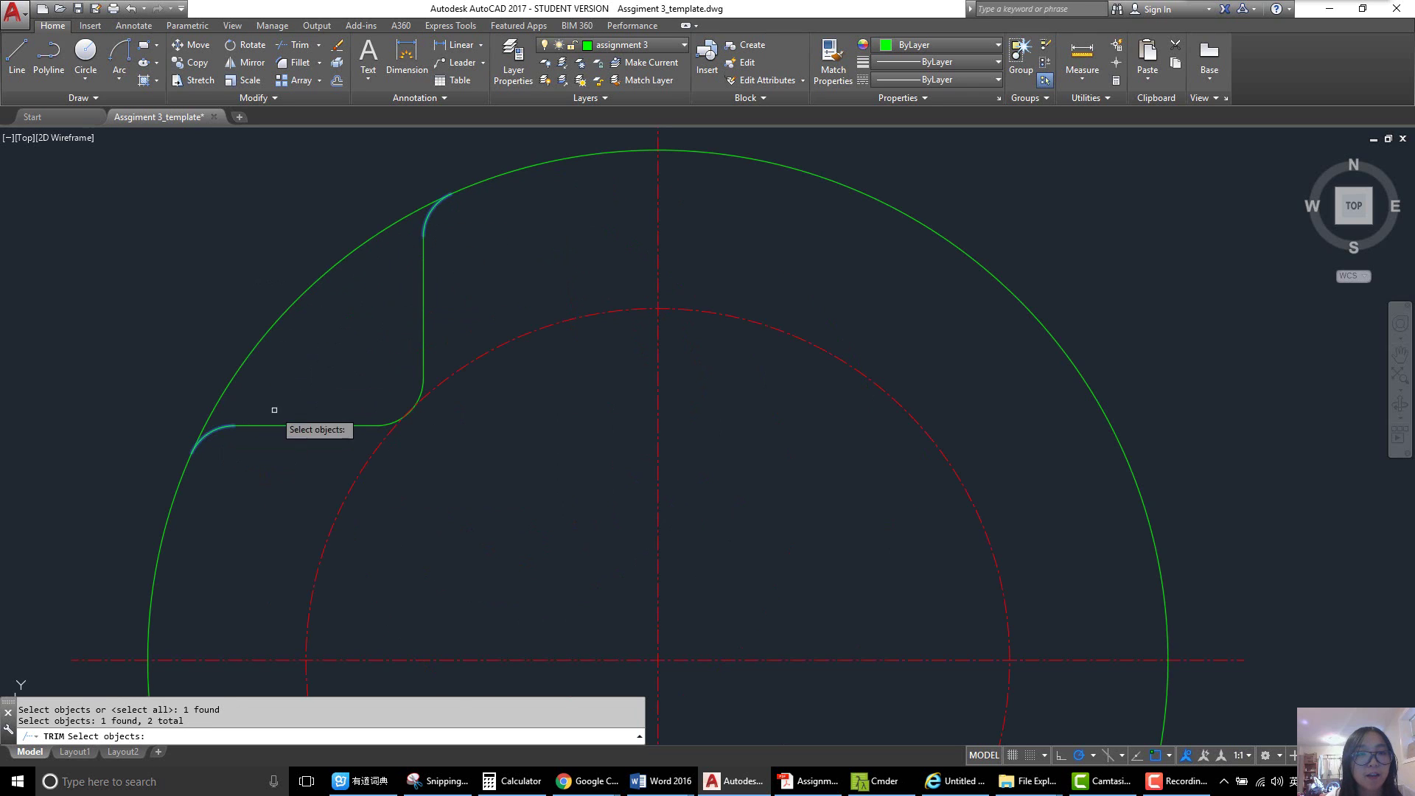
scroll(343, 365, "down", 2)
key("Return")
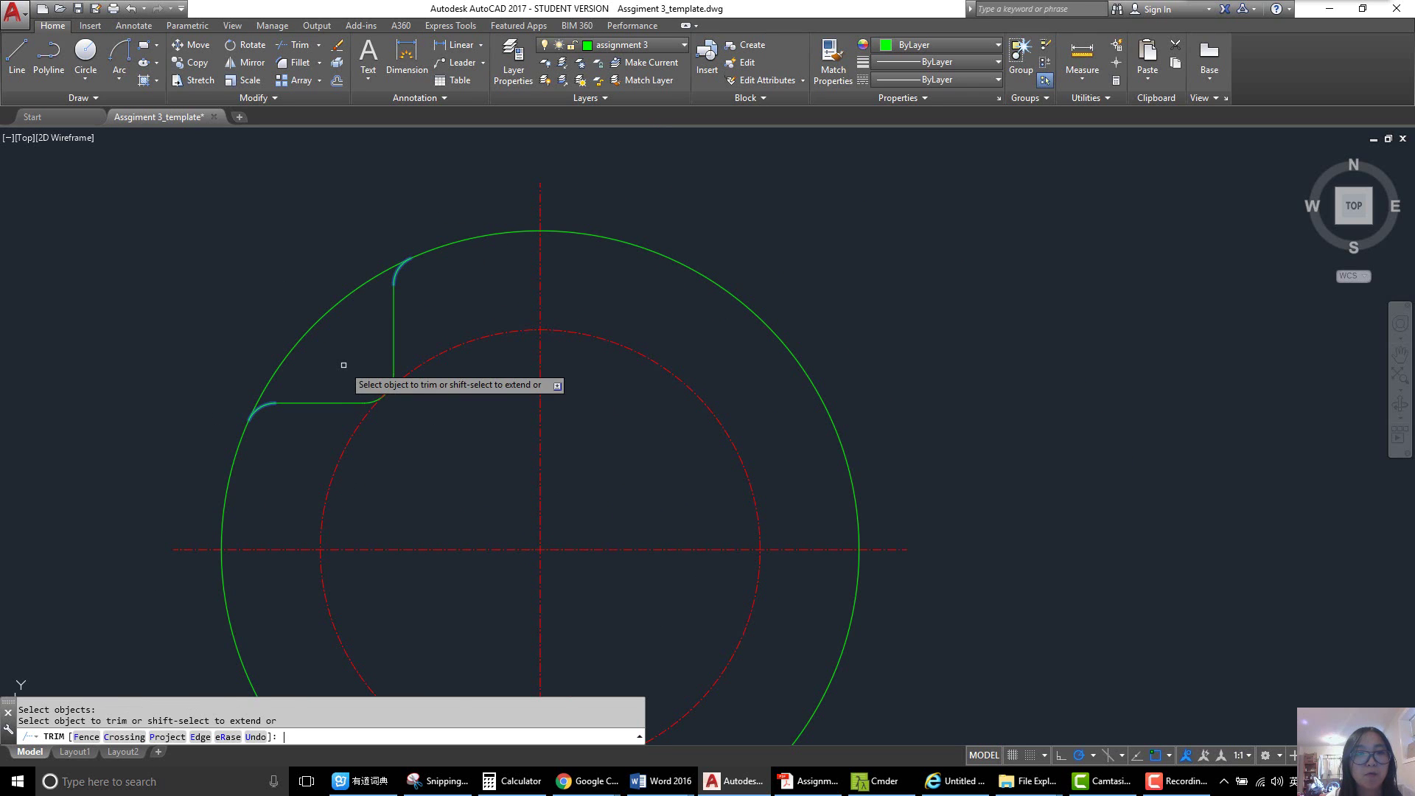
left_click(338, 303)
scroll(341, 306, "down", 2)
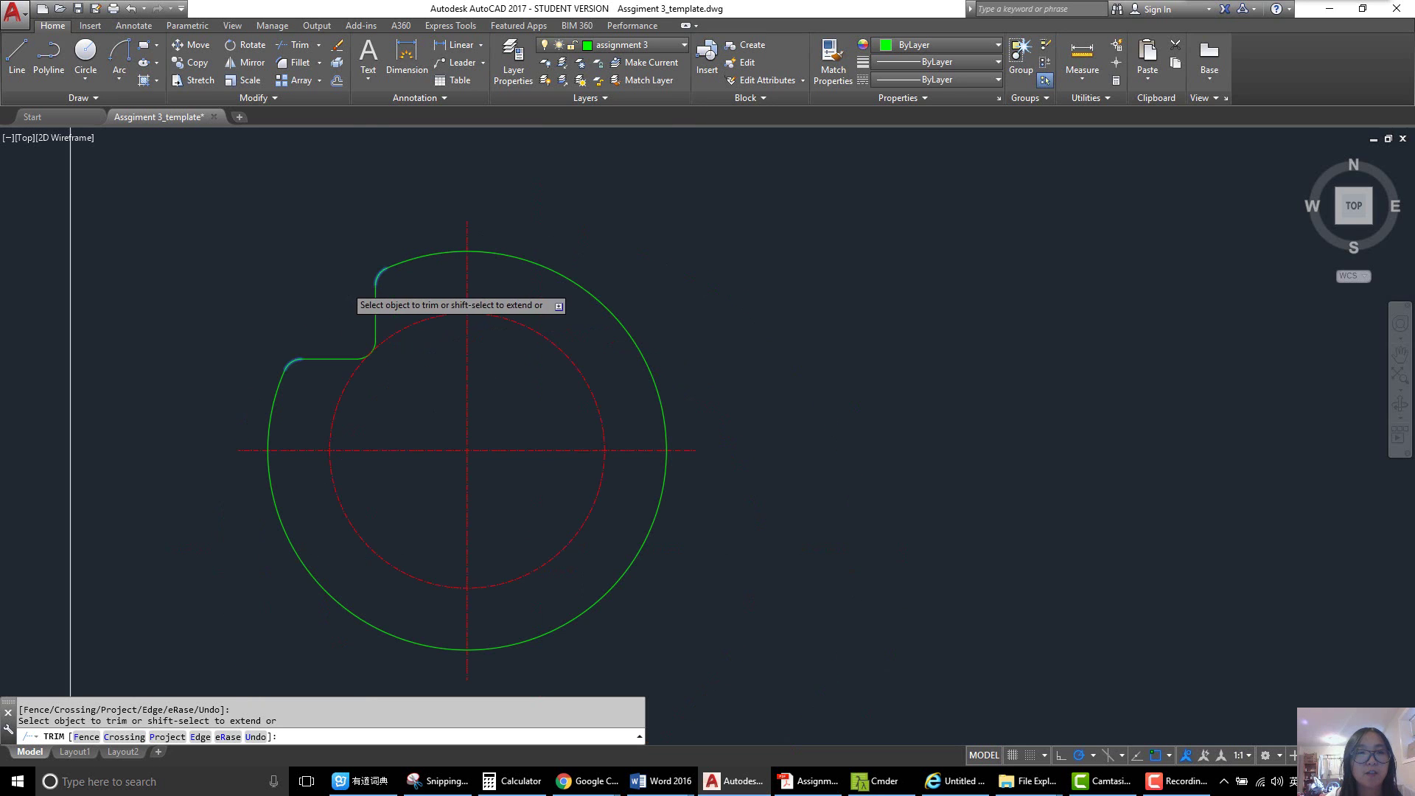
key("Return")
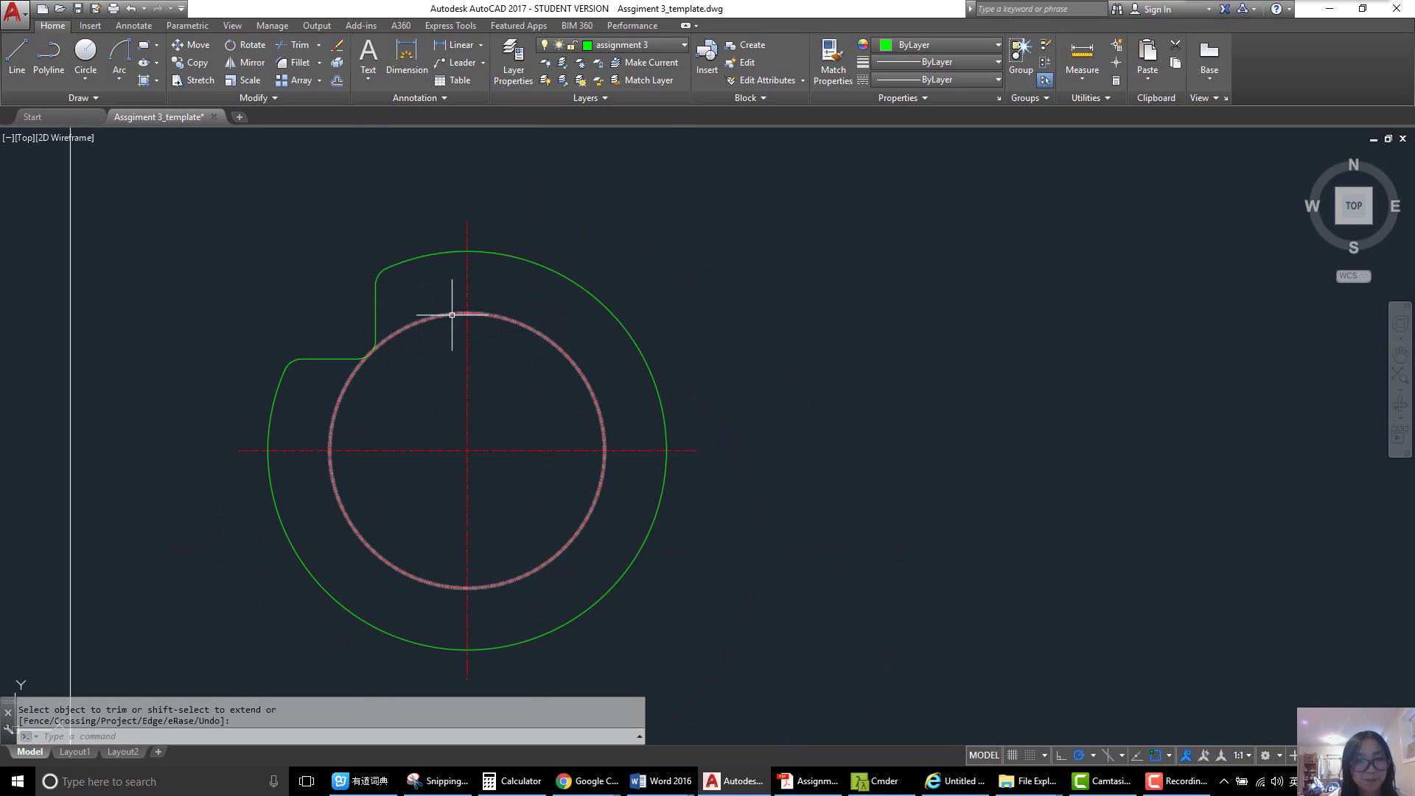
- Switch to Snipping Tool, circle the Ø6 hole dimension on the snip, and return to AutoCAD
left_click(434, 784)
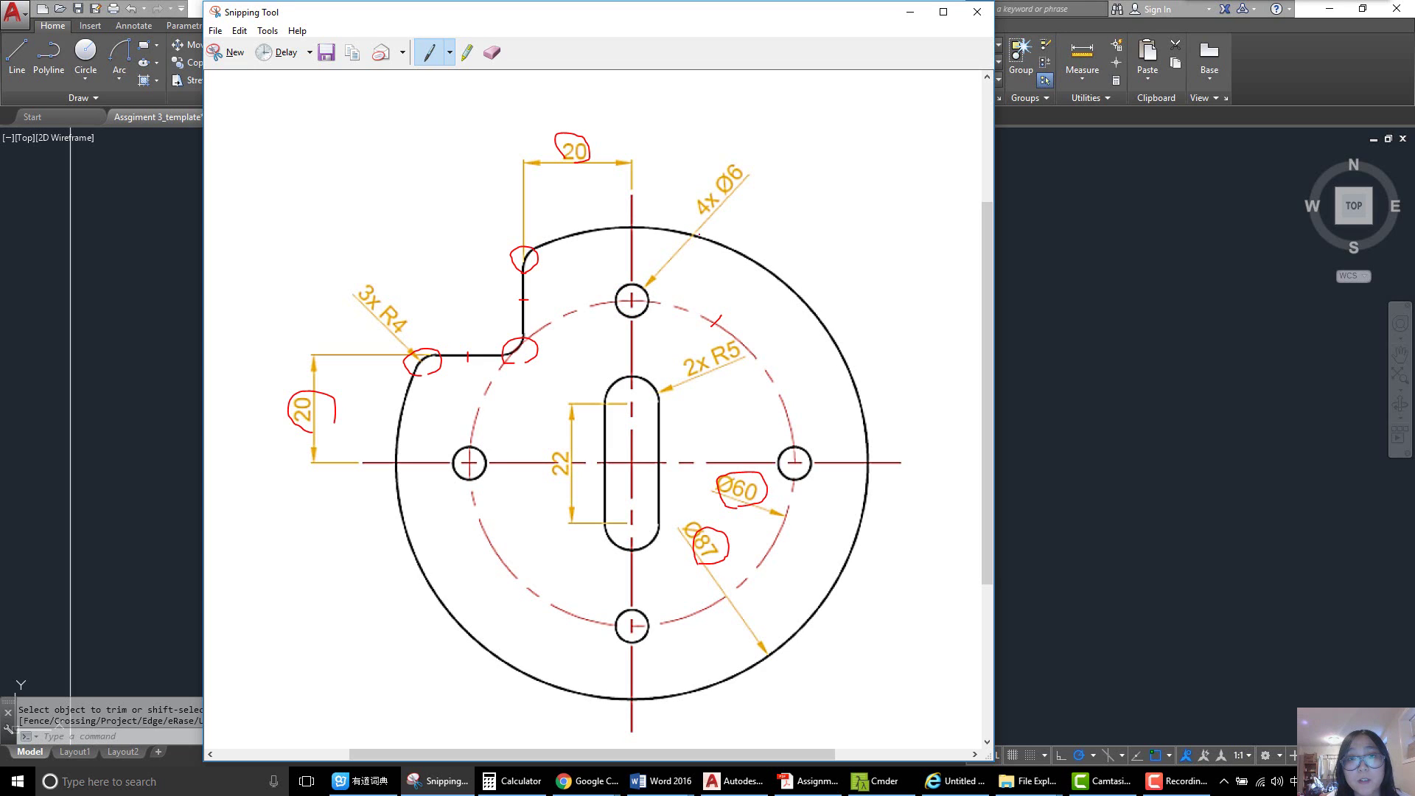
mouse_move(720, 190)
left_mouse_down()
mouse_move(726, 156)
mouse_move(752, 193)
mouse_move(734, 197)
left_mouse_up()
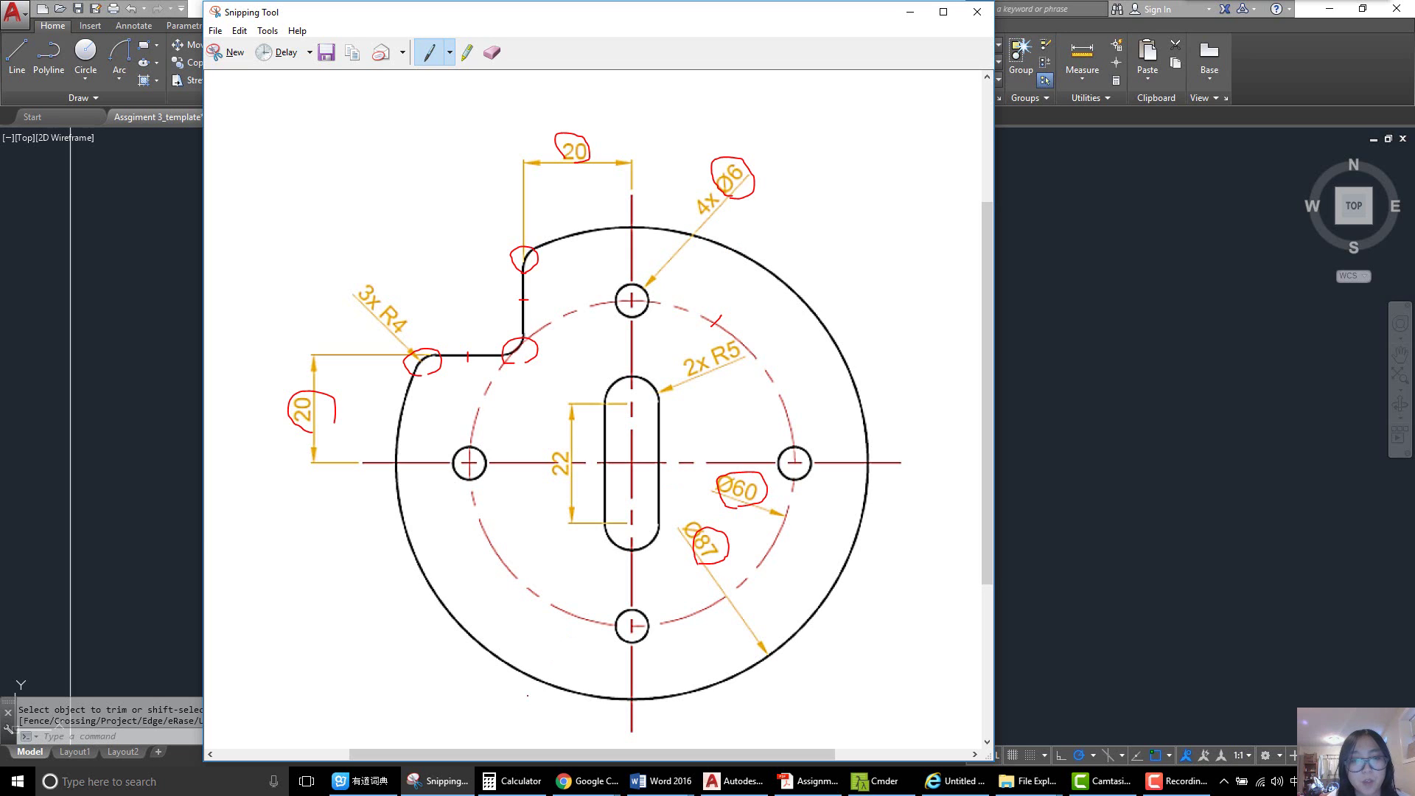
left_click(734, 781)
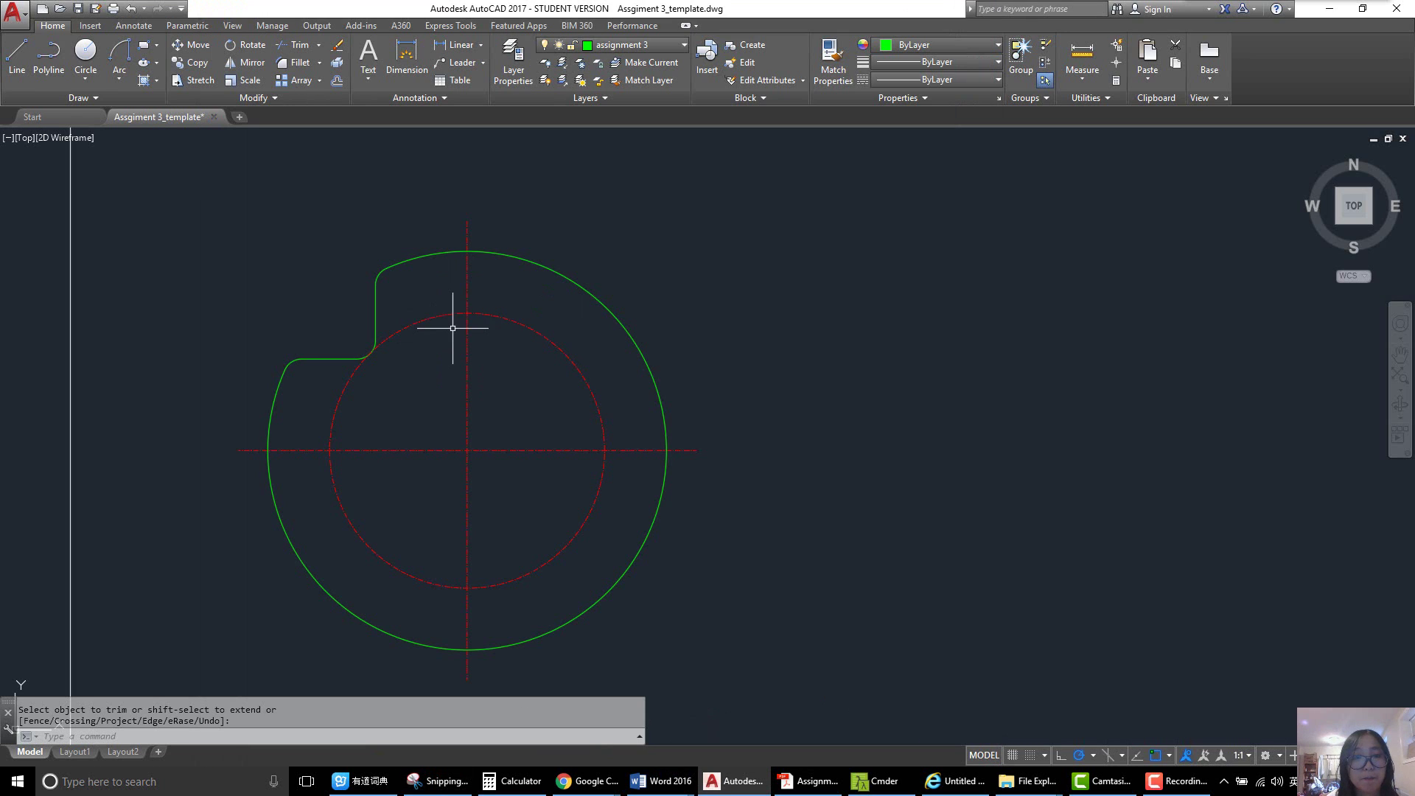
- Draw a circle of radius 3 at the upper intersection of the dashed circle and the vertical centerline
middle_click_drag(452, 328, 462, 323)
type("c")
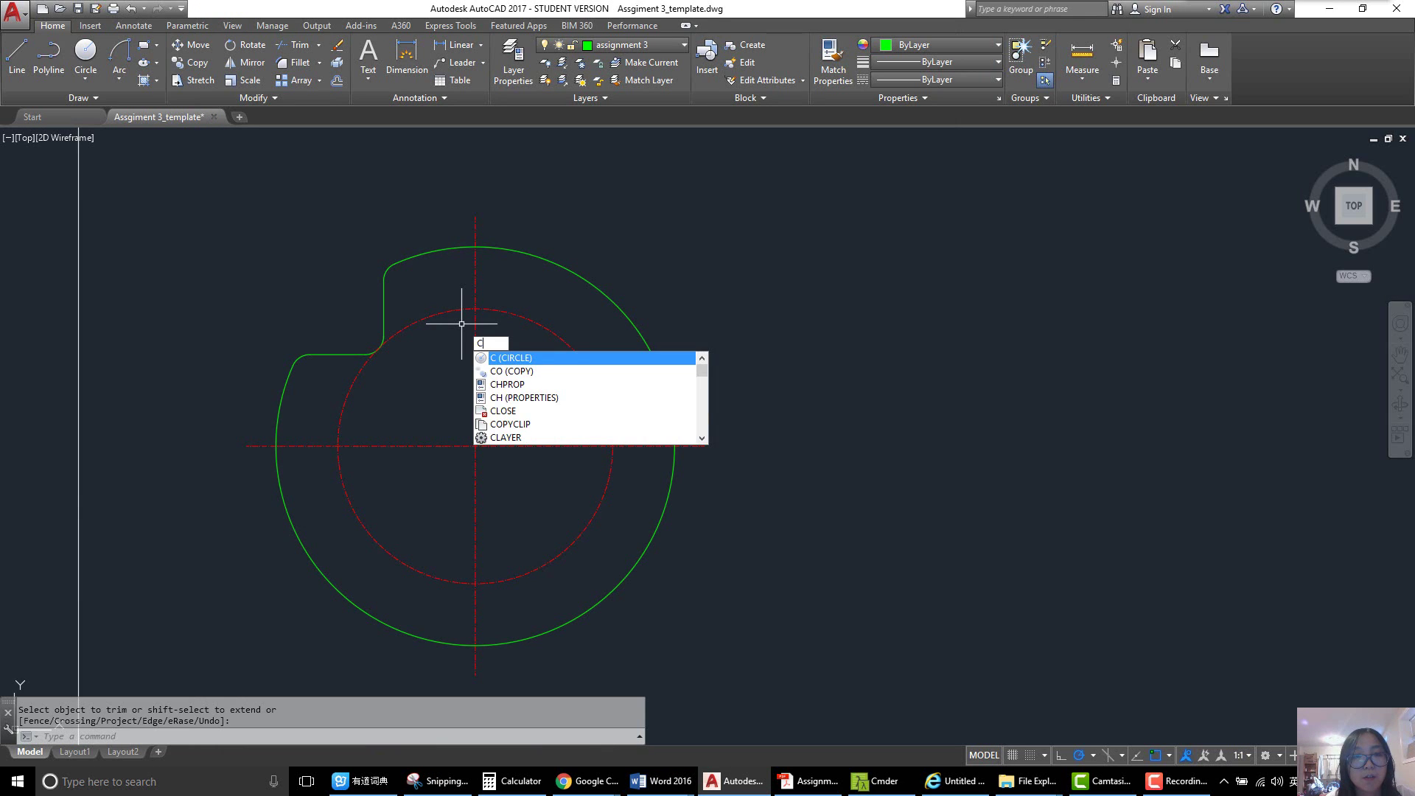
key("Return")
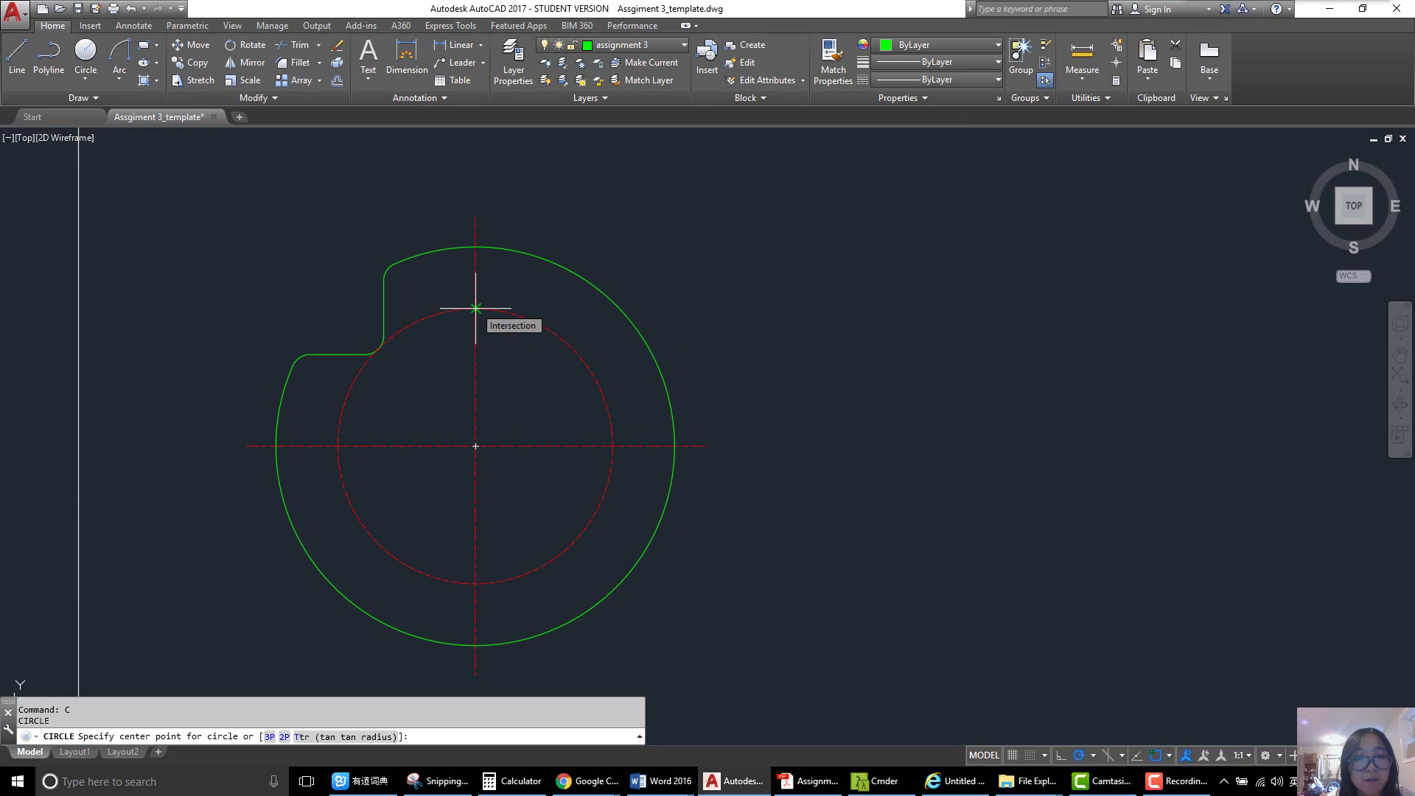
left_click(475, 309)
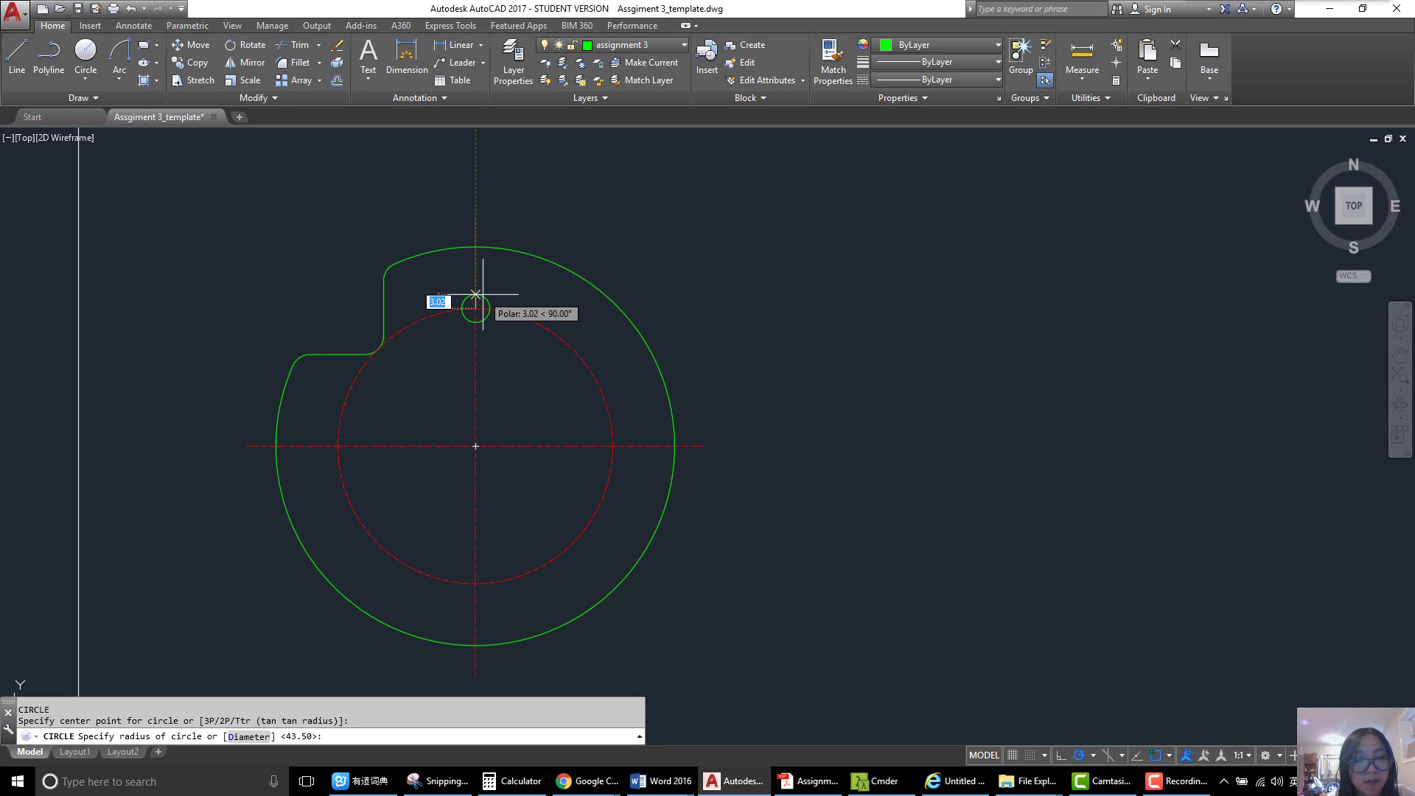
type("3")
key("Return")
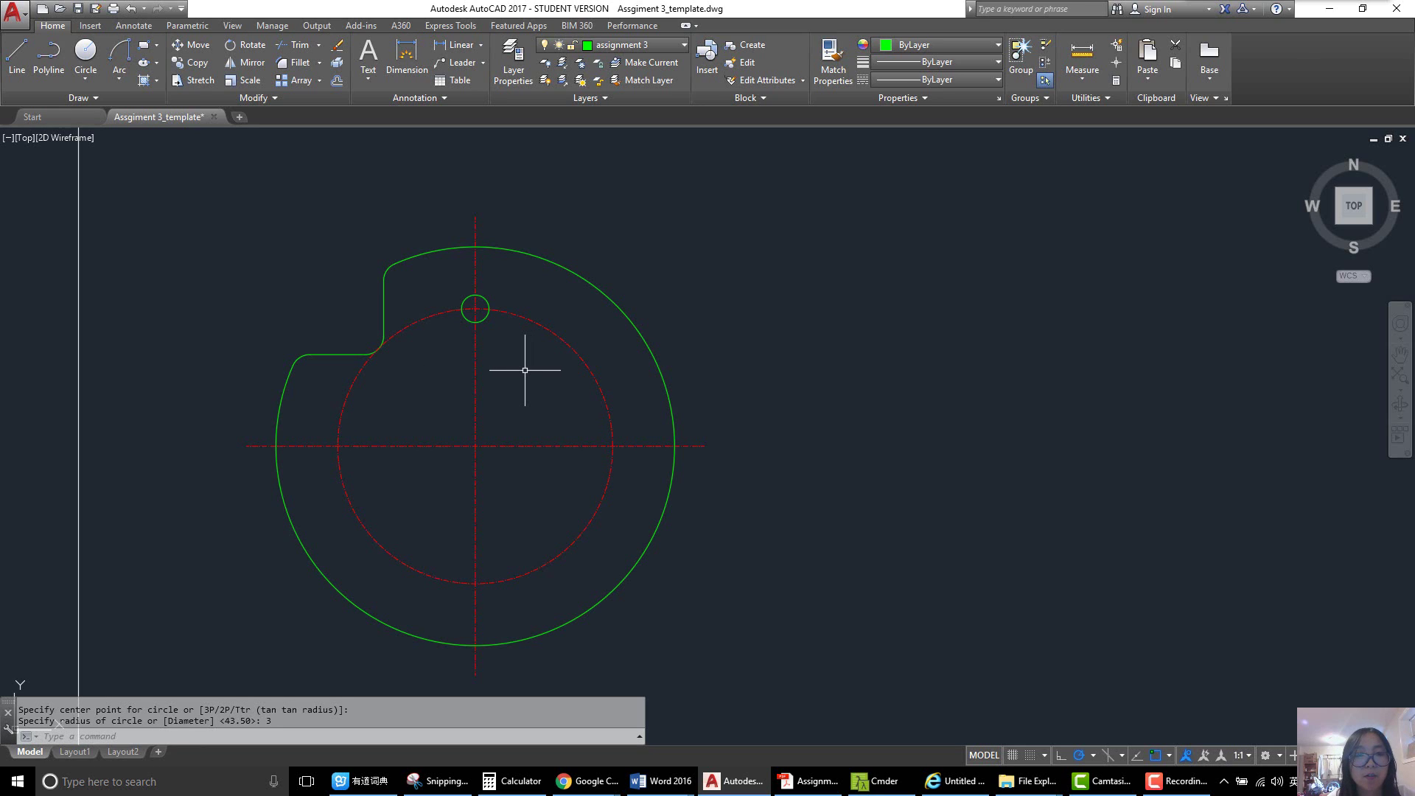
- Copy the radius-3 circle from its center to the right, lower and left intersections of the dashed circle with the centerlines
type("CO")
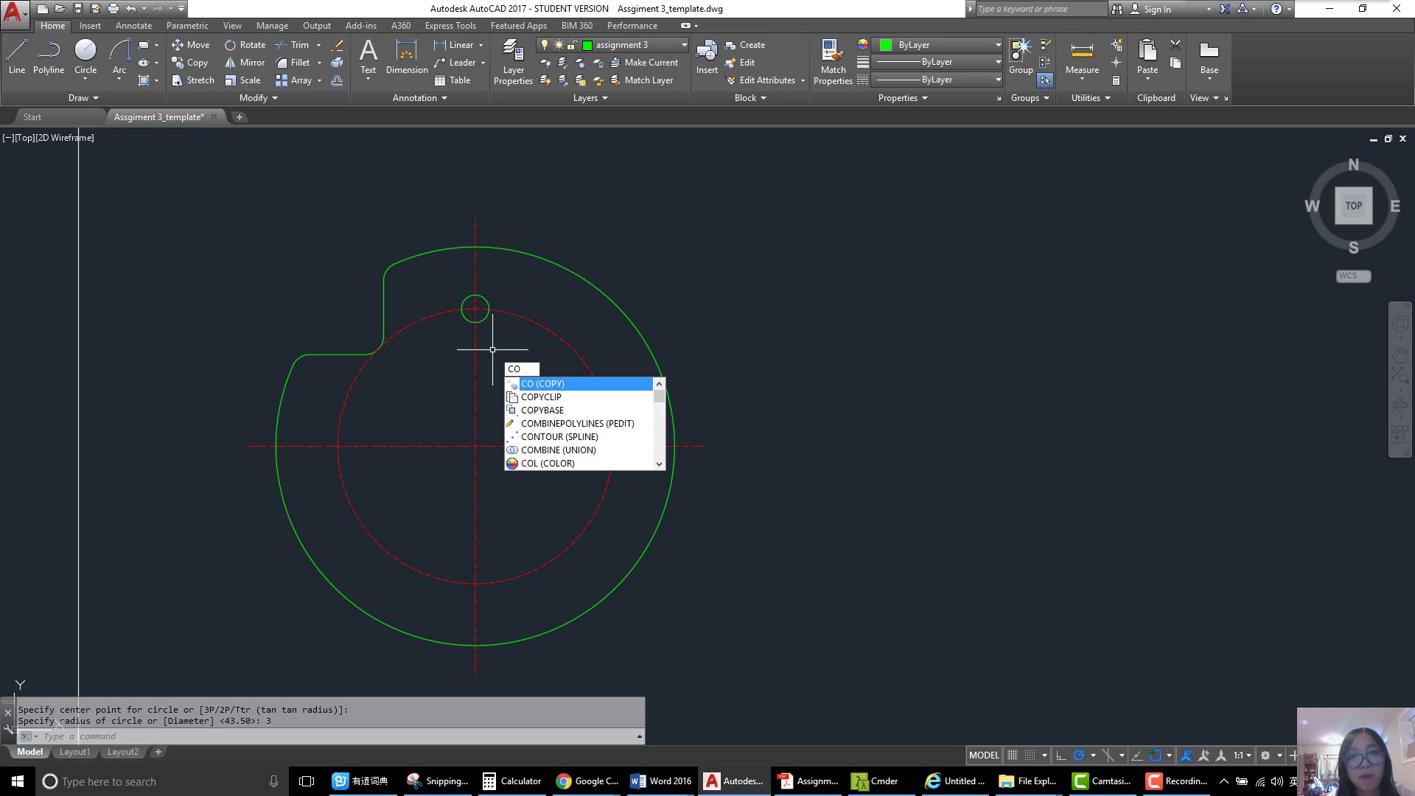
key("Return")
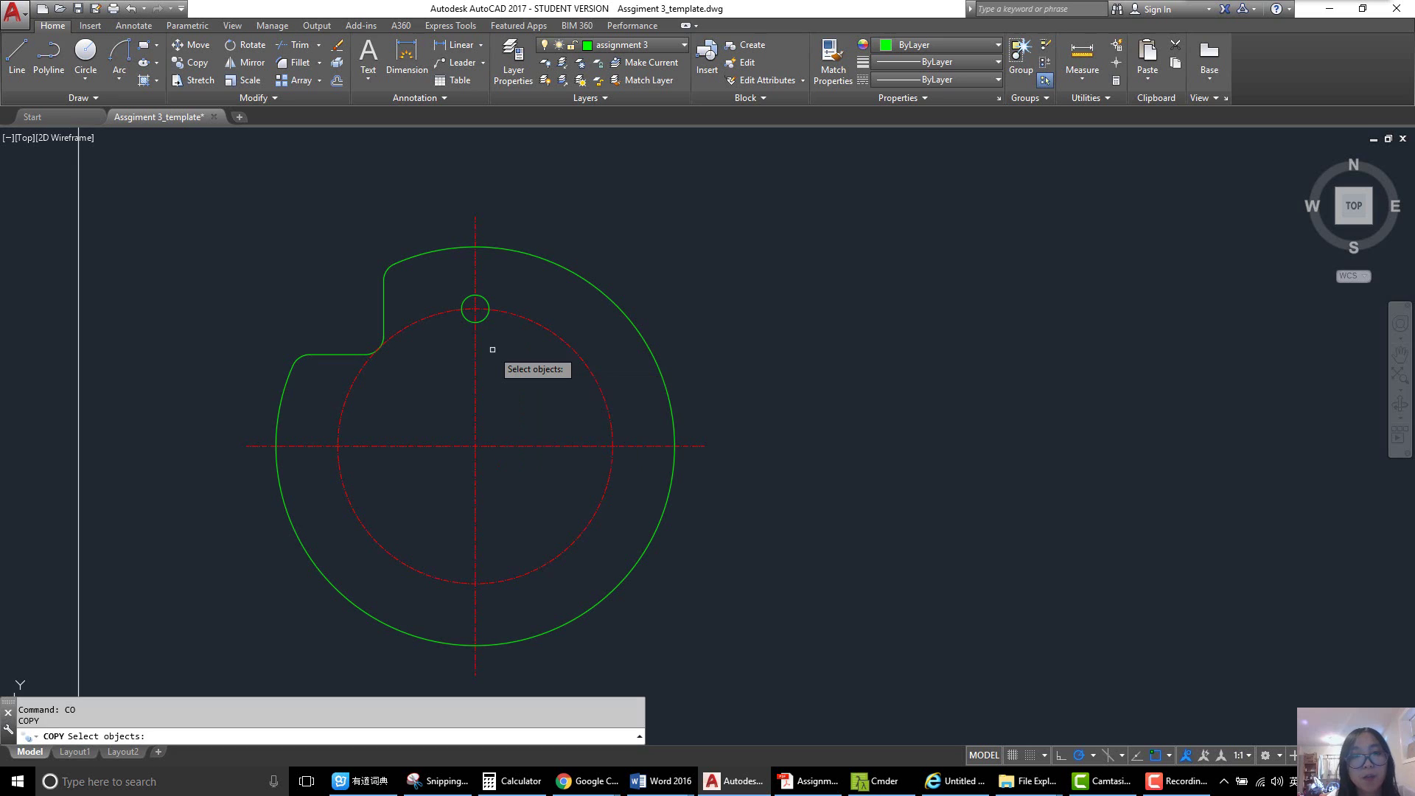
left_click(486, 303)
key("Return")
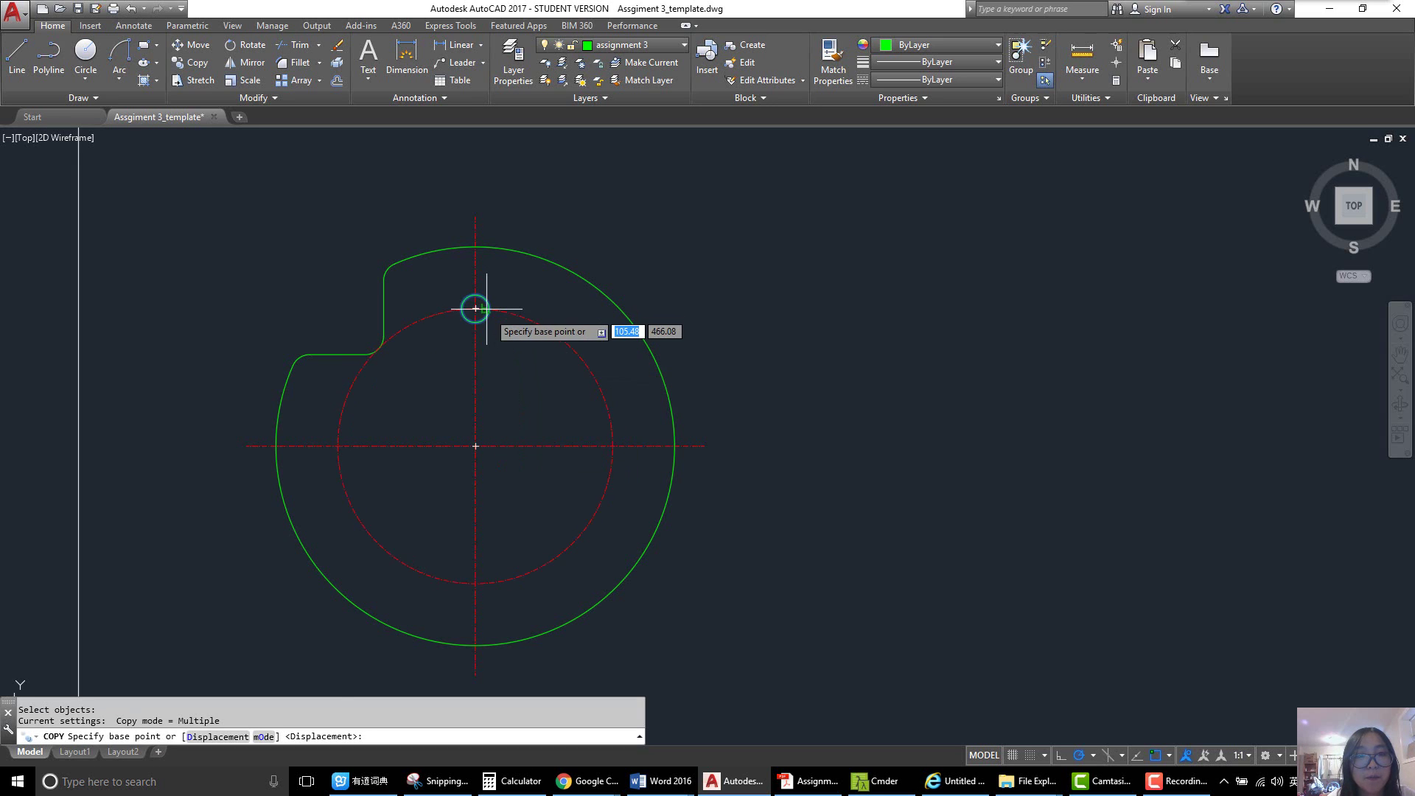
scroll(475, 304, "up", 4)
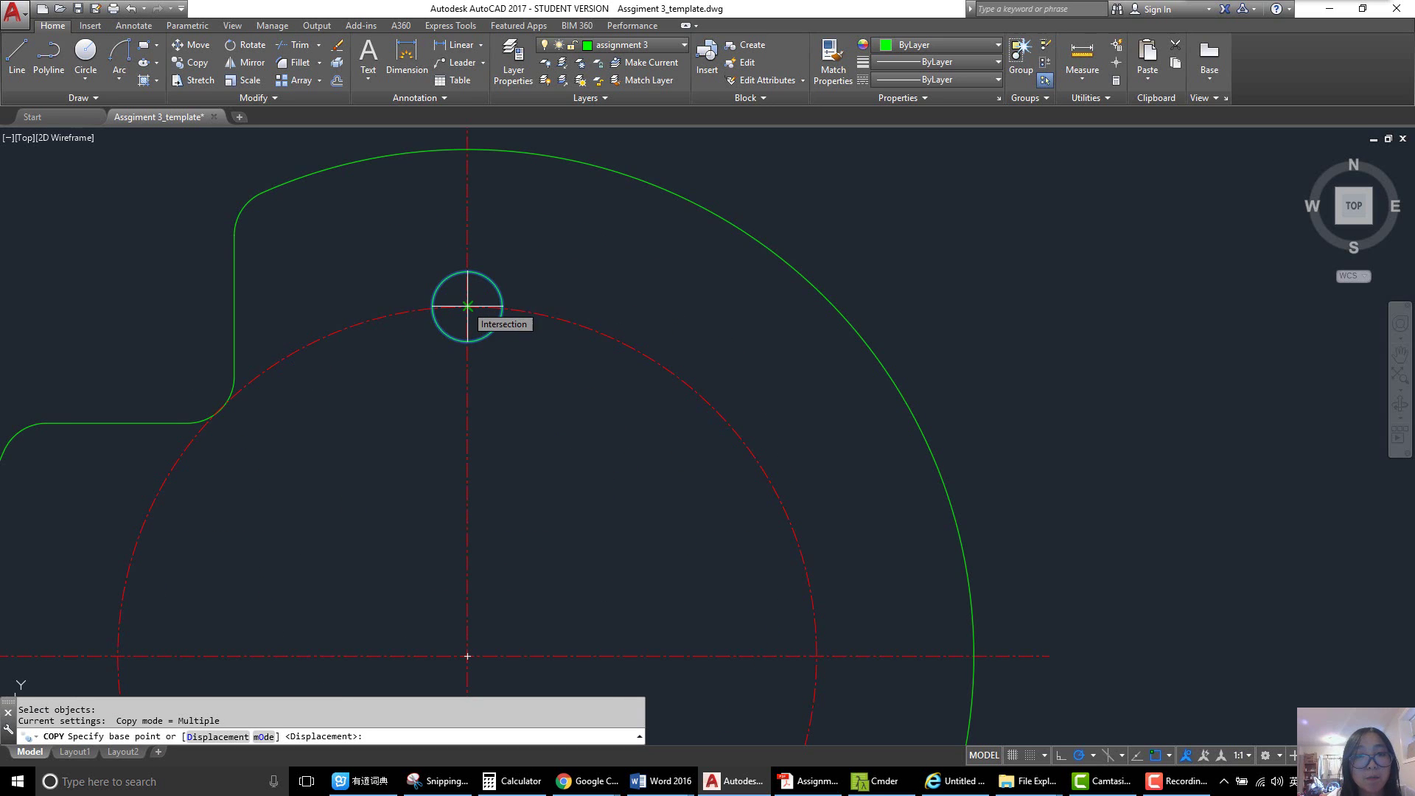
left_click(467, 306)
scroll(524, 288, "down", 4)
scroll(649, 427, "up", 2)
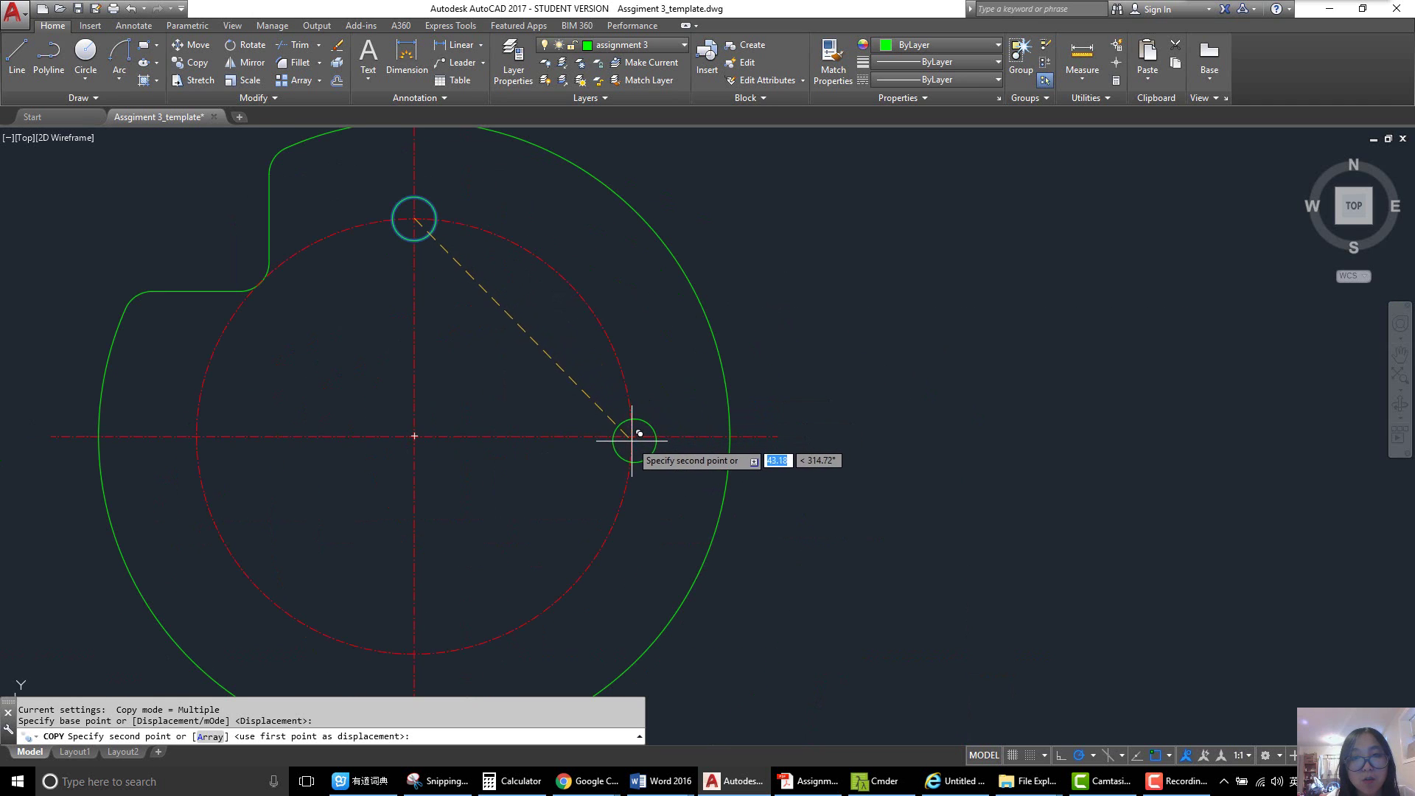
left_click(631, 433)
scroll(632, 405, "down", 5)
scroll(560, 475, "up", 3)
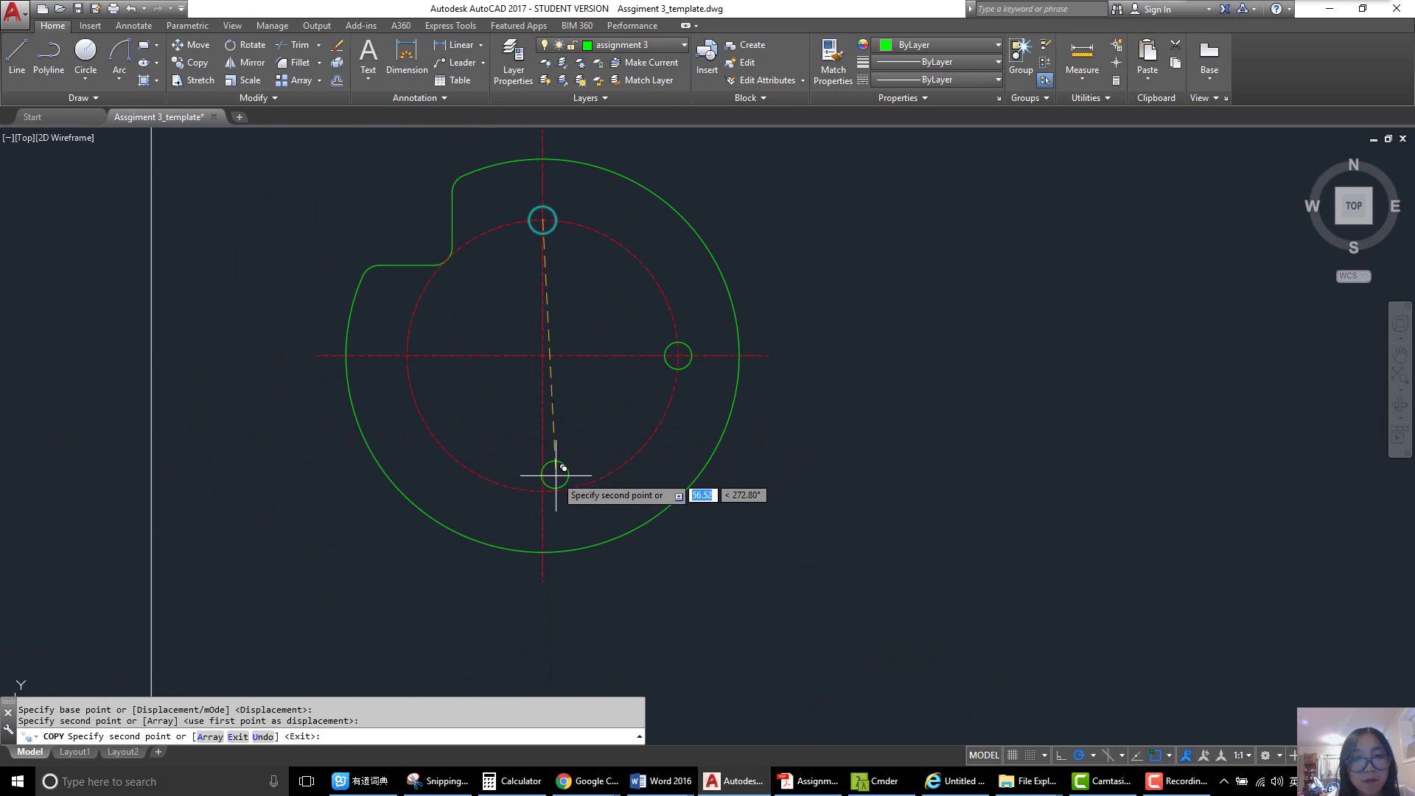
left_click(550, 484)
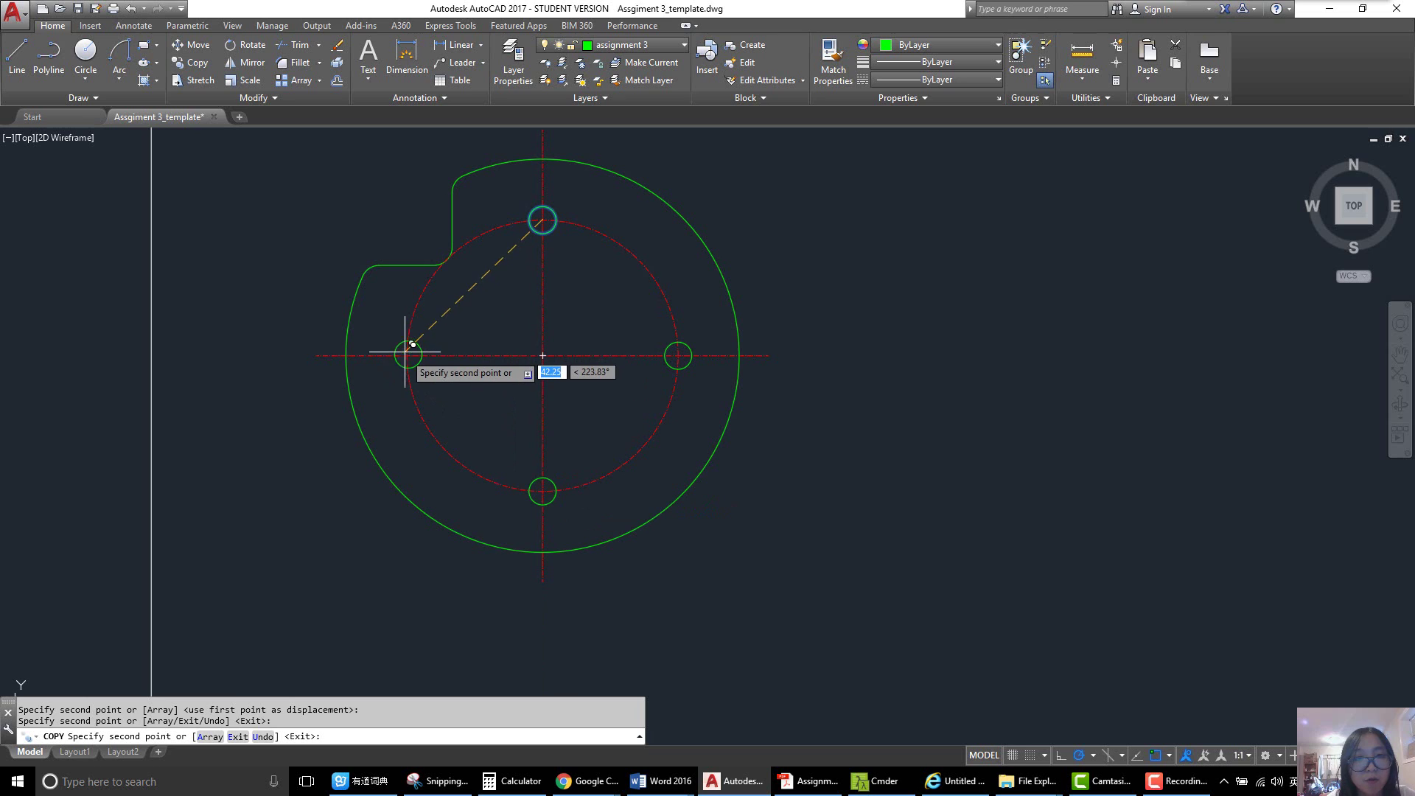
left_click(407, 355)
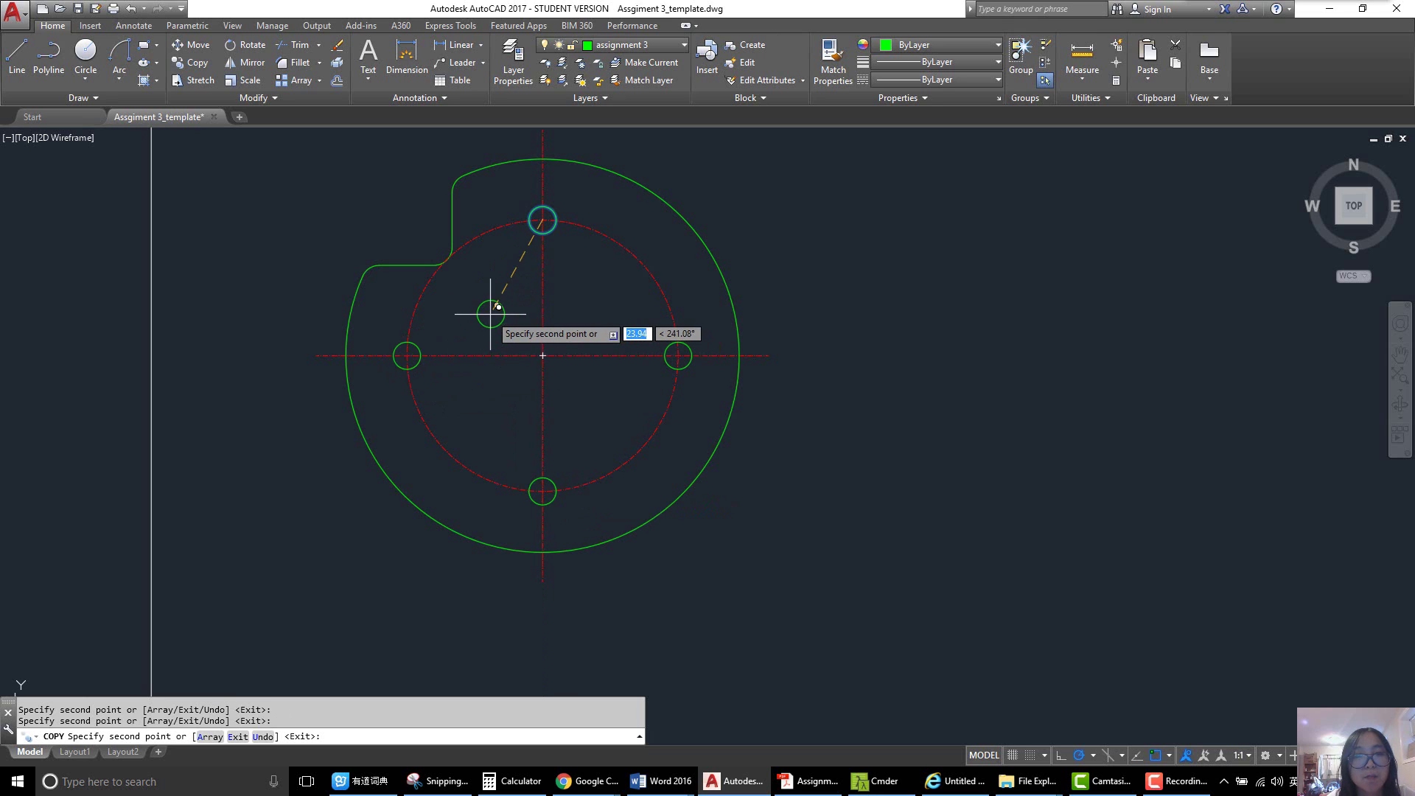
key("Return")
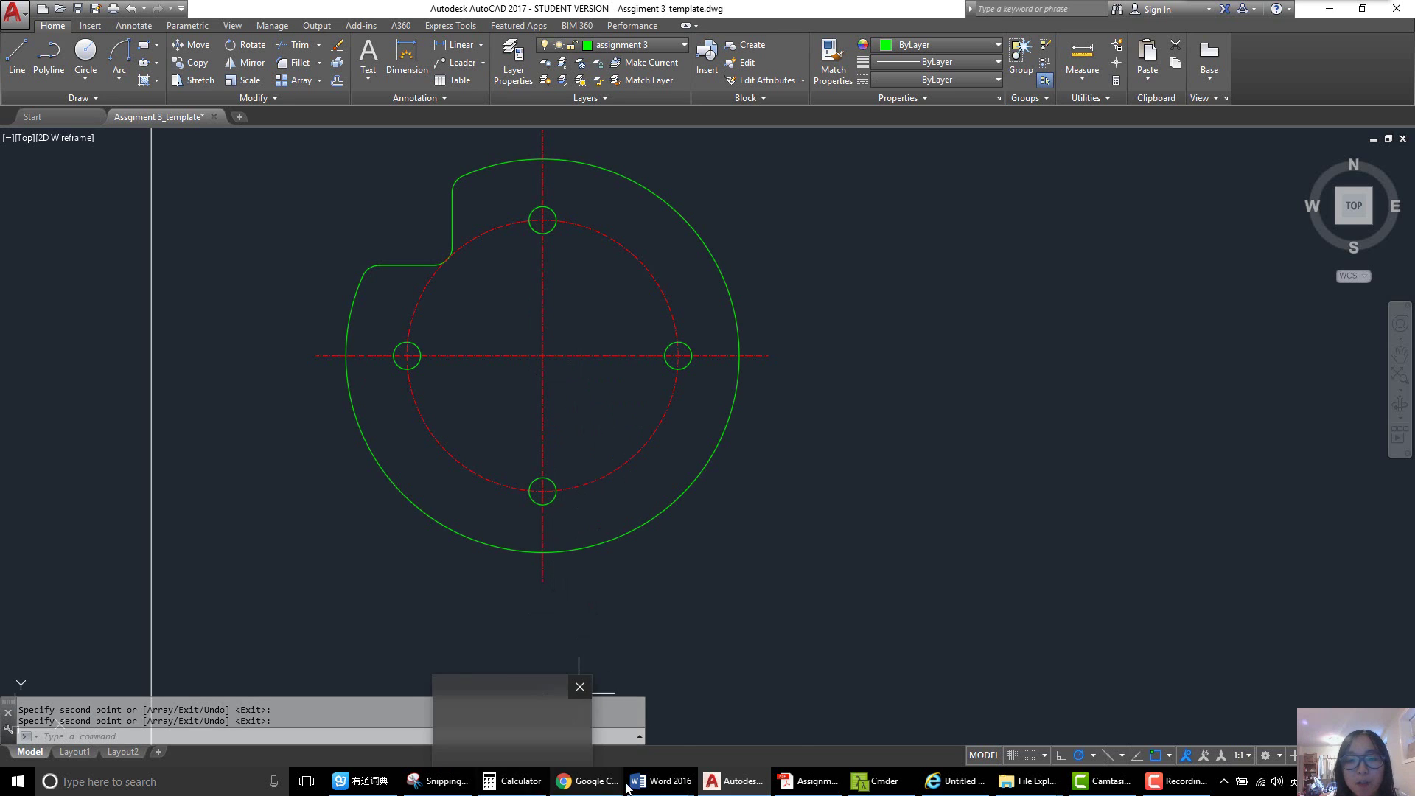
- Switch to Snipping Tool, circle the slot's 22 and R5 dimensions, mark its half-width on the snip, and return to AutoCAD
mouse_move(473, 787)
left_click(474, 716)
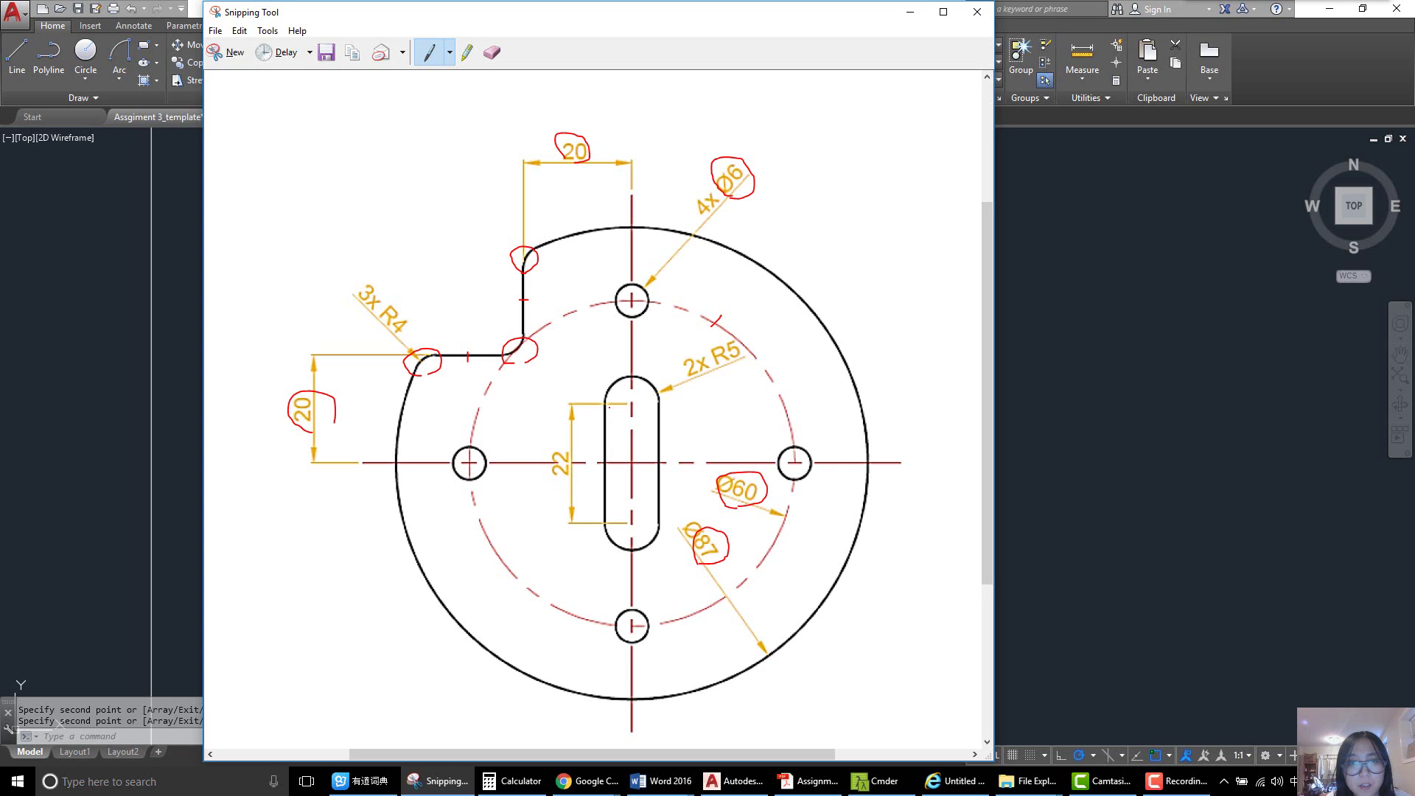
mouse_move(568, 481)
left_mouse_down()
mouse_move(550, 451)
mouse_move(569, 480)
left_mouse_up()
mouse_move(727, 356)
left_mouse_down()
mouse_move(734, 336)
mouse_move(749, 354)
left_mouse_up()
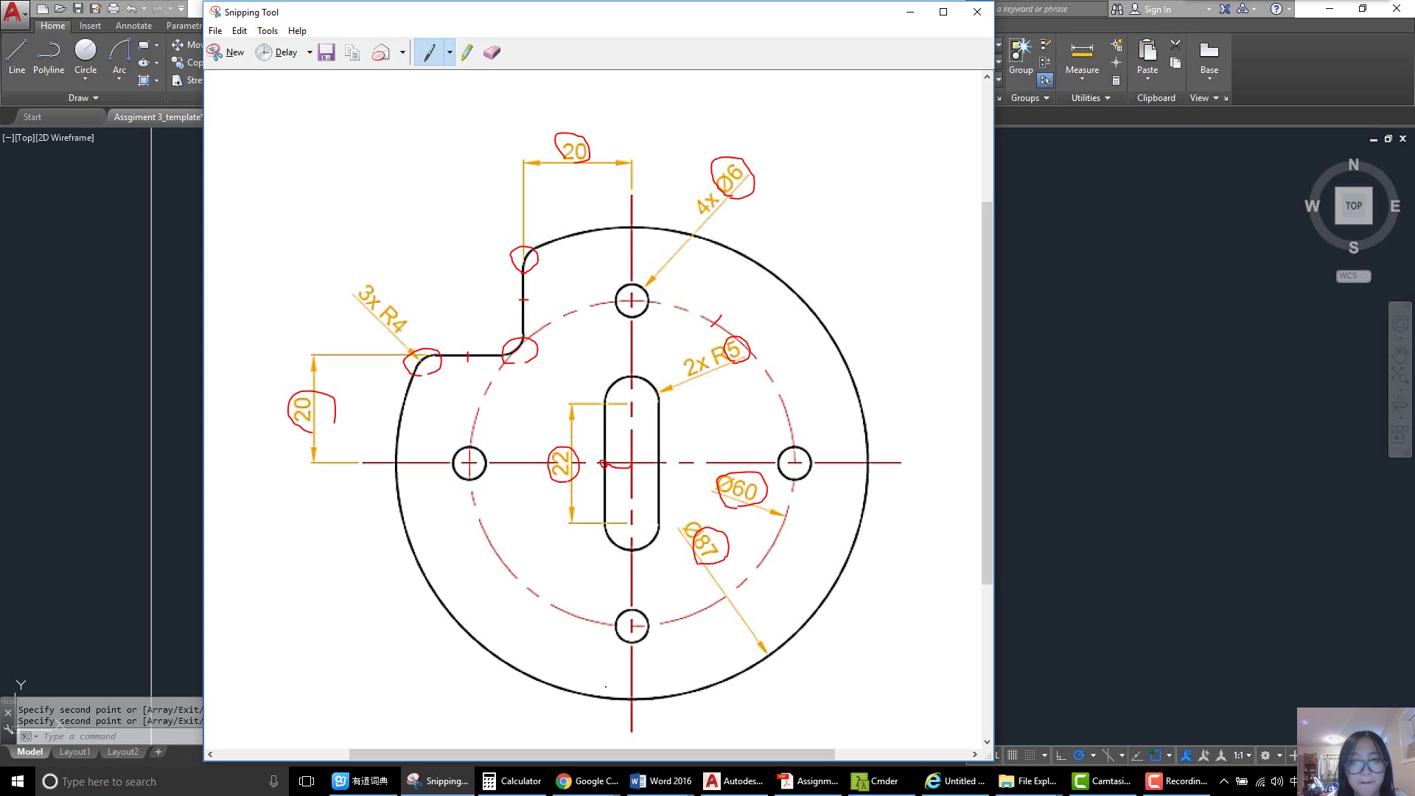
left_click(733, 780)
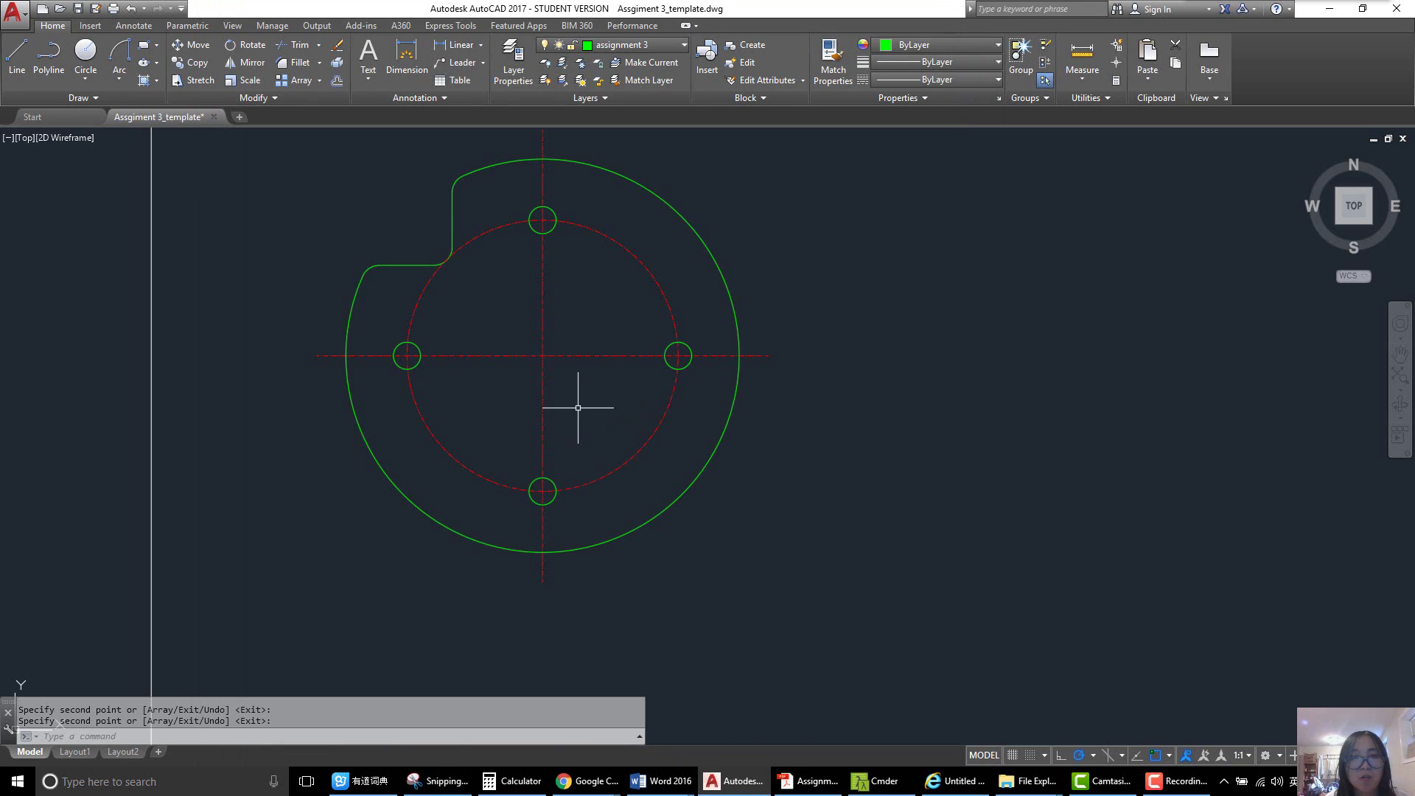
- Start a polyline on the horizontal centerline, tracked 5 units left of the plate's center, and draw its first segment 11 units upward
type("PL")
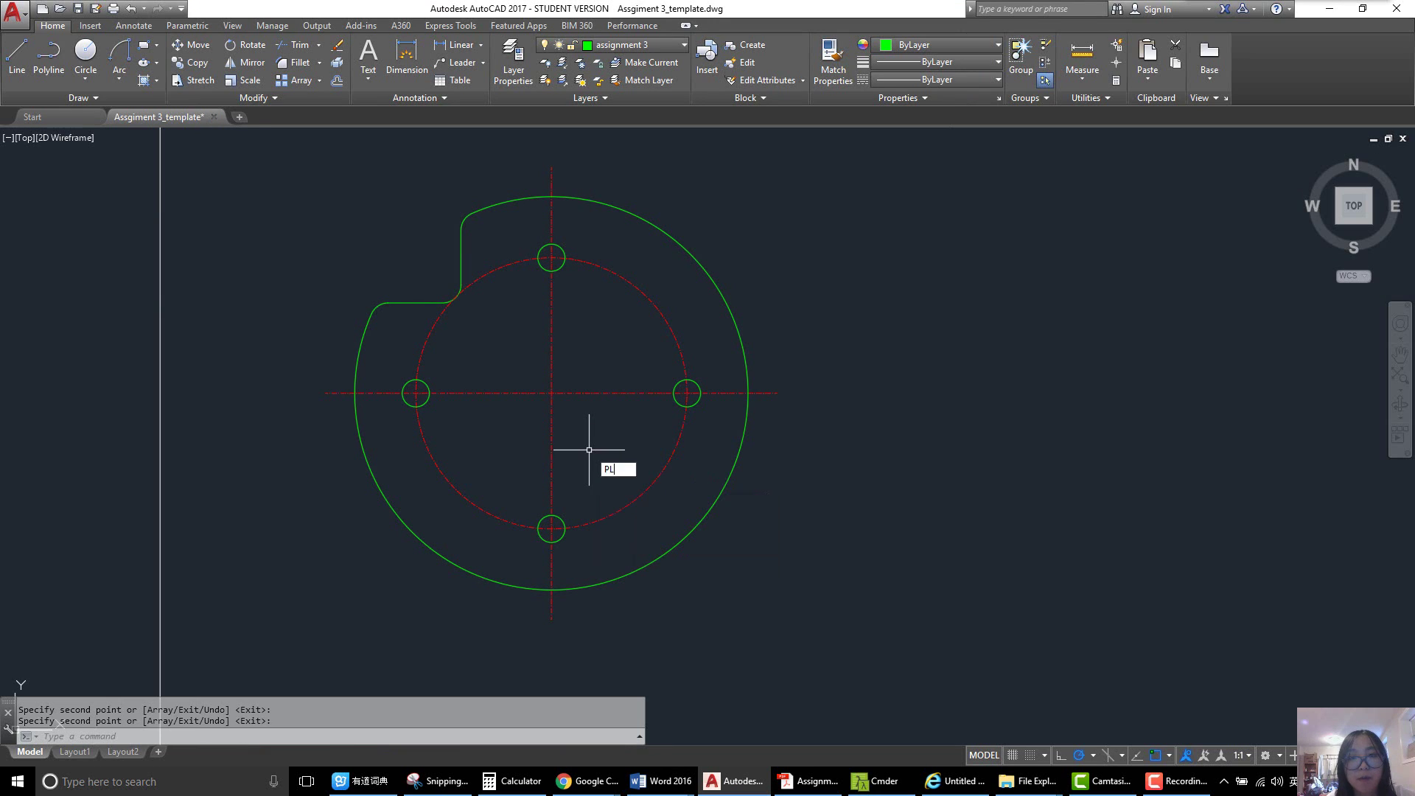
key("Return")
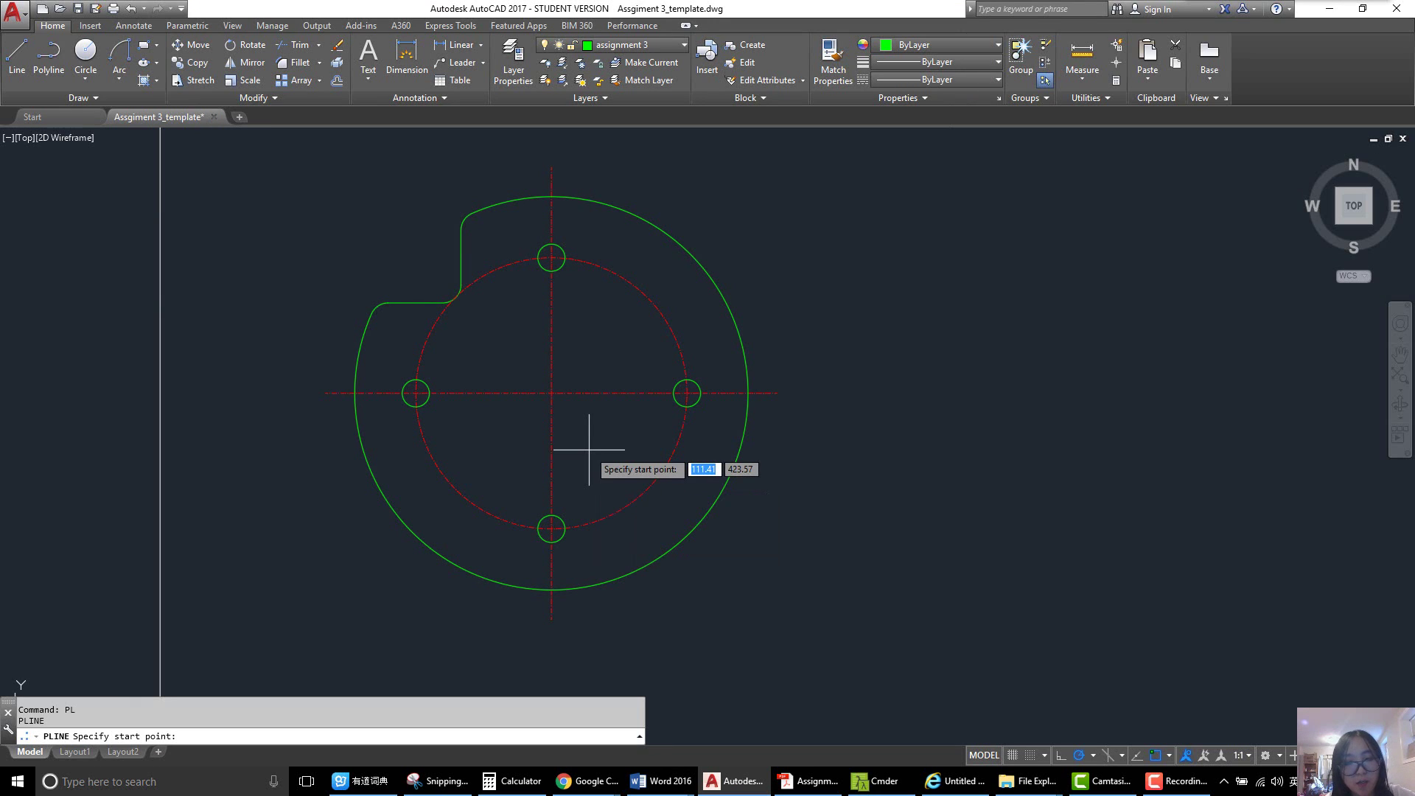
type("tk")
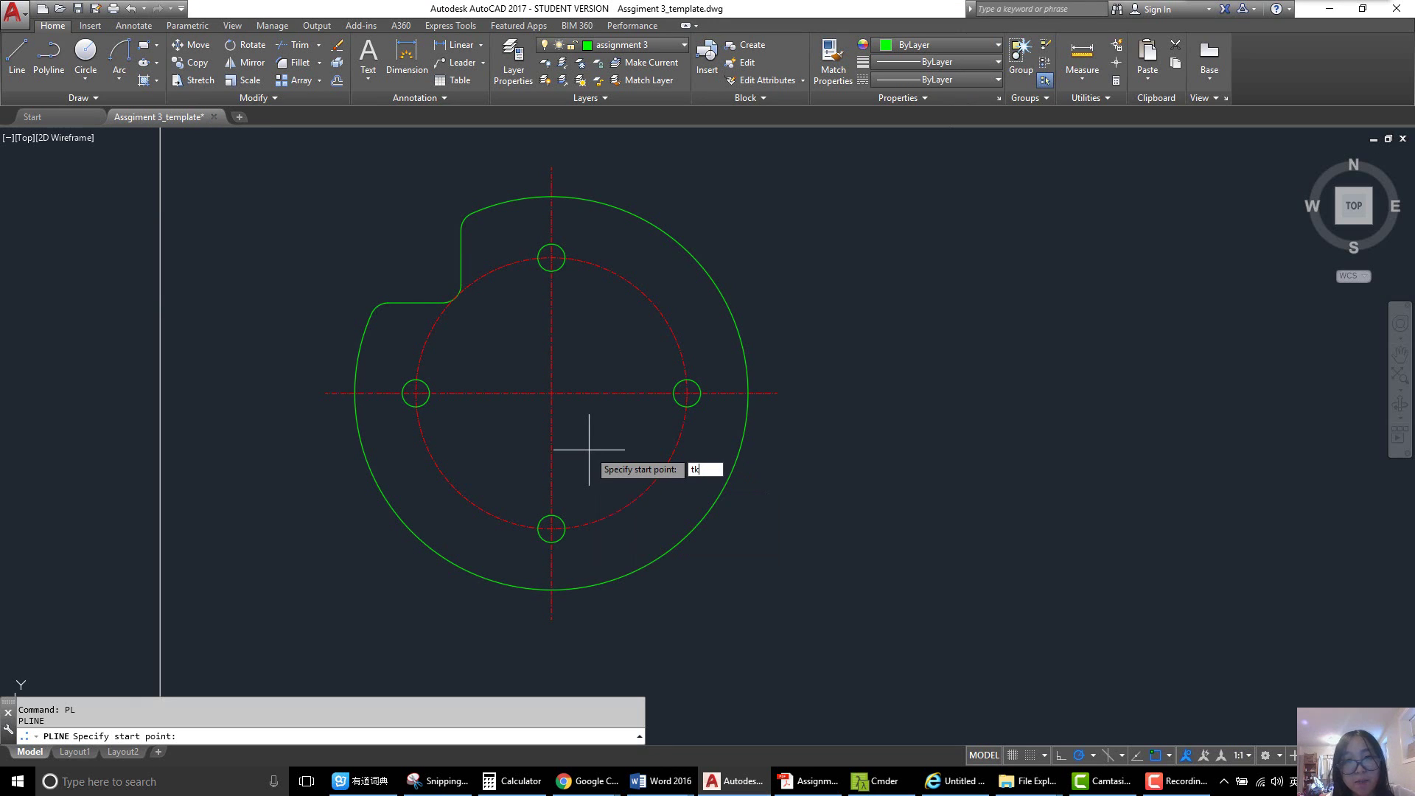
key("Return")
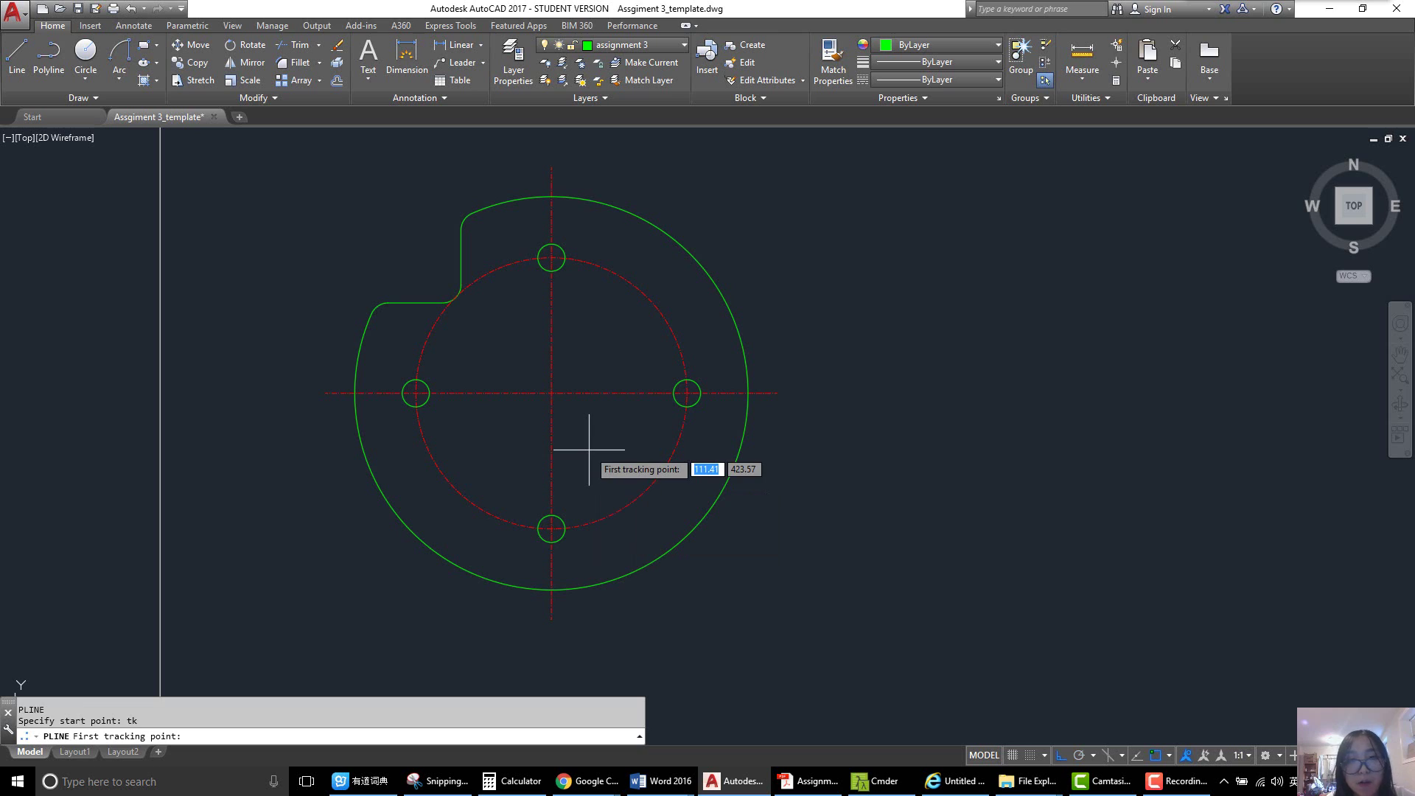
left_click(552, 393)
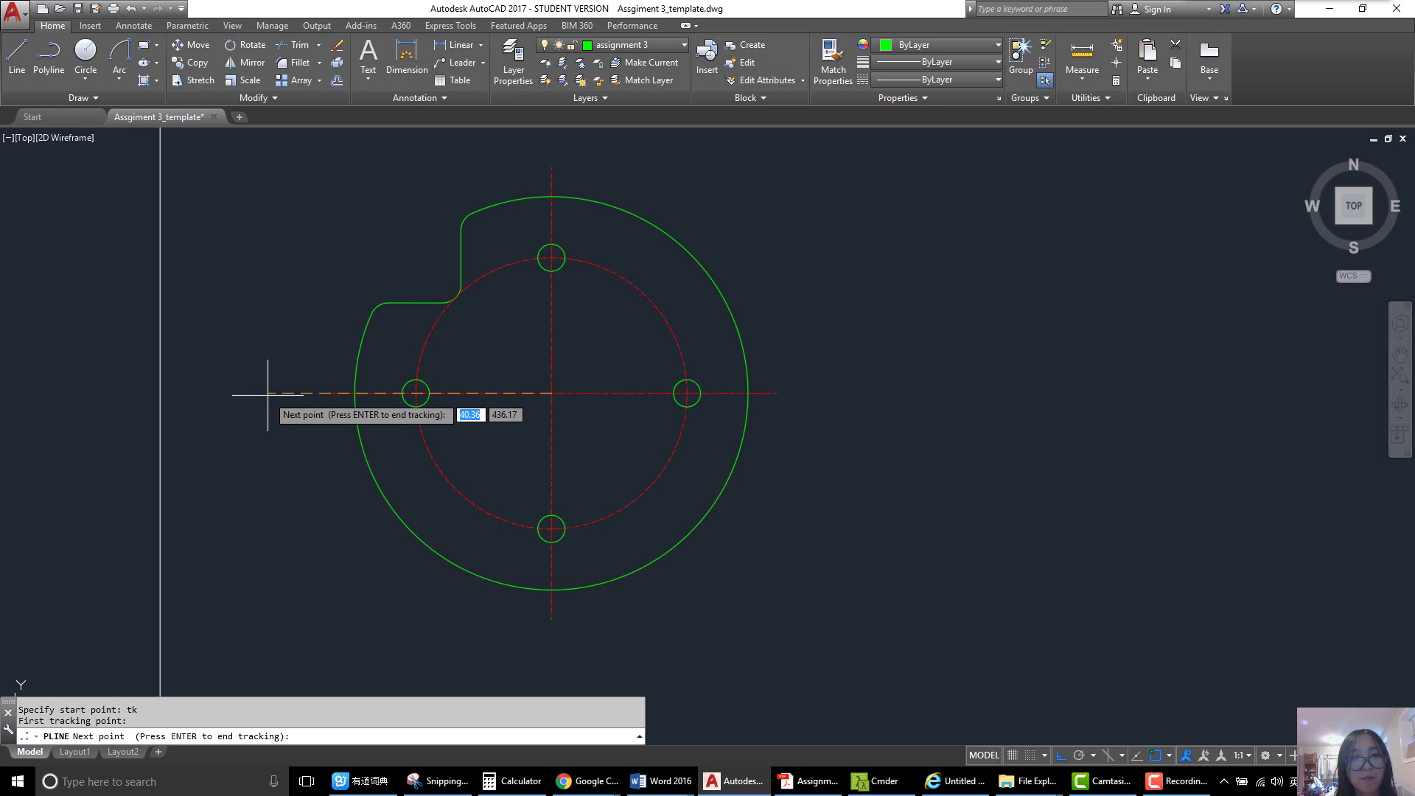
type("5")
key("Return")
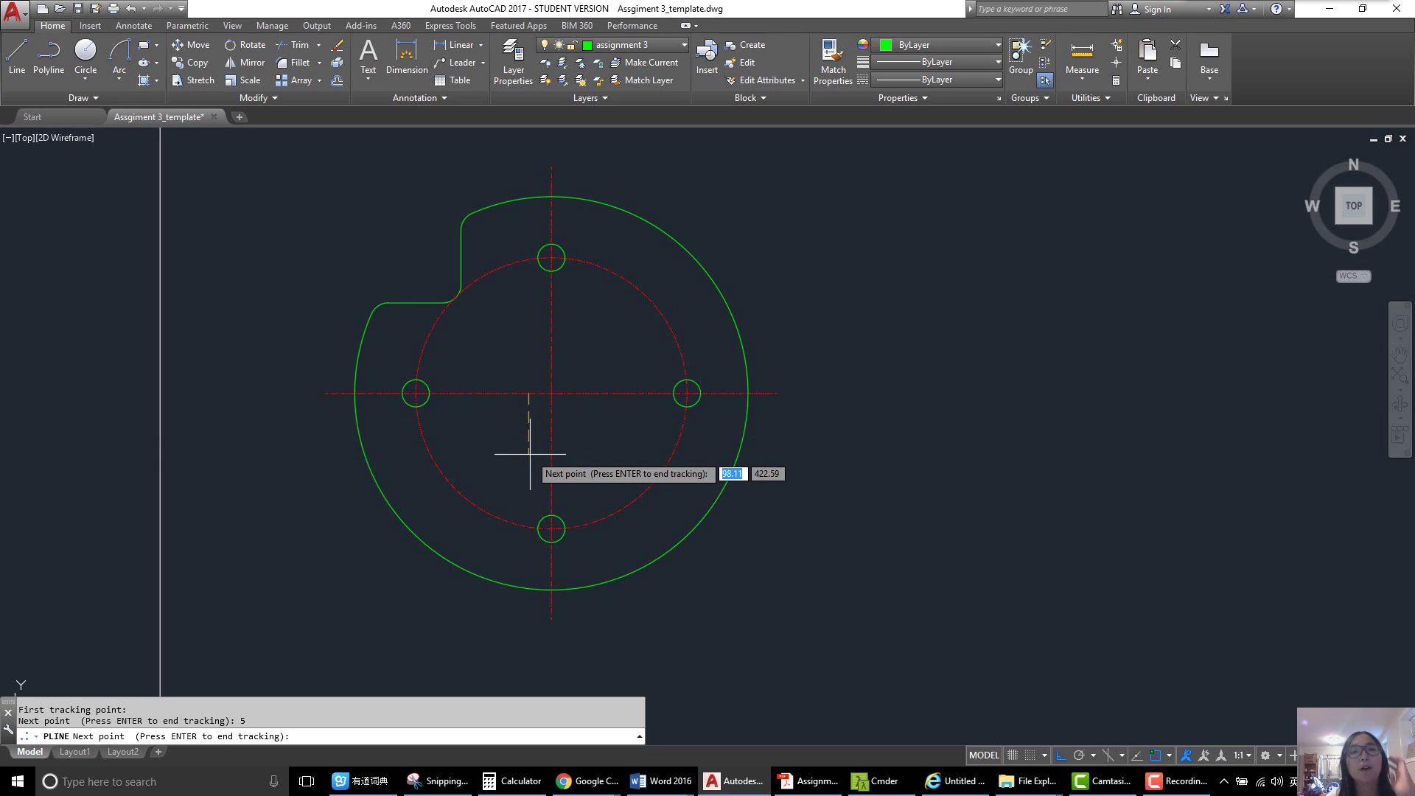
key("Return")
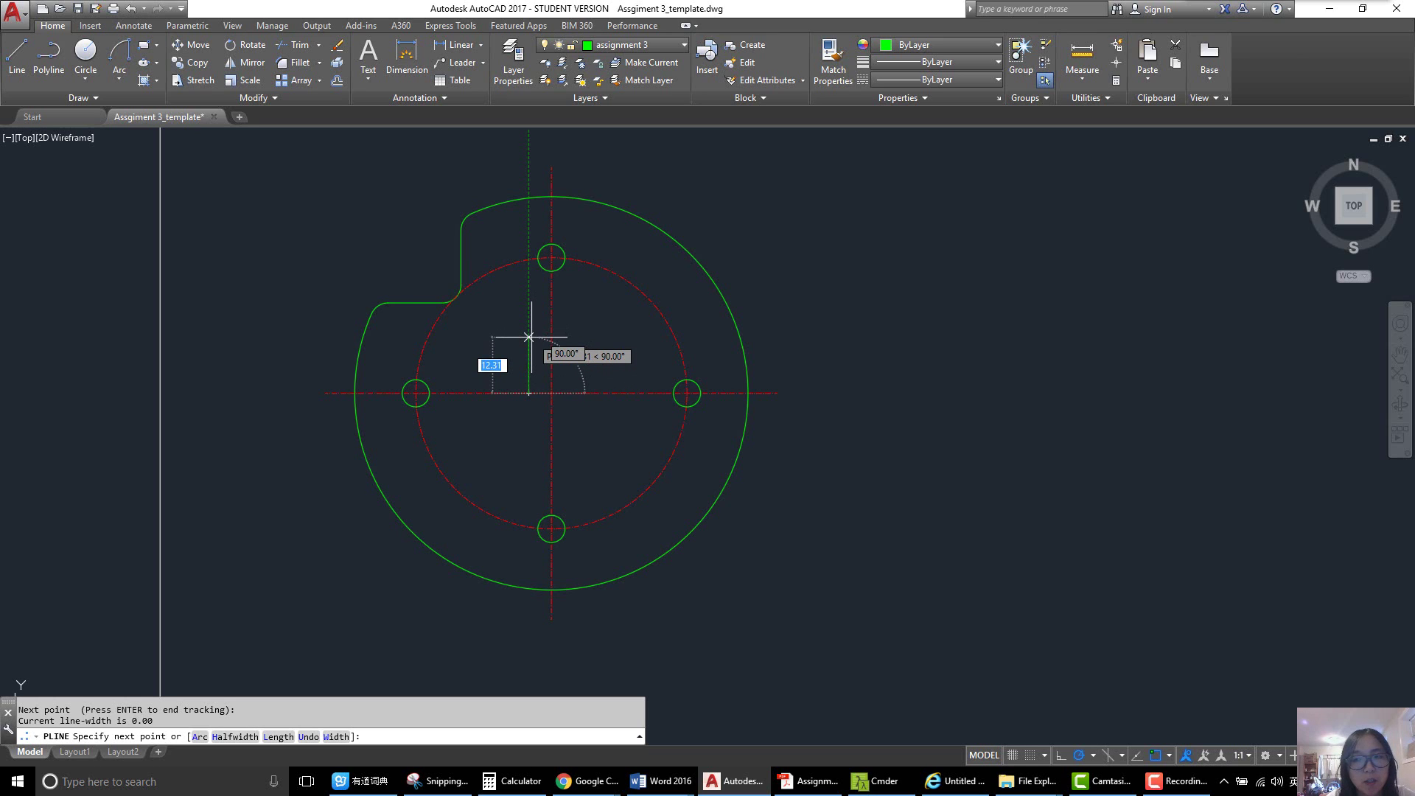
type("11")
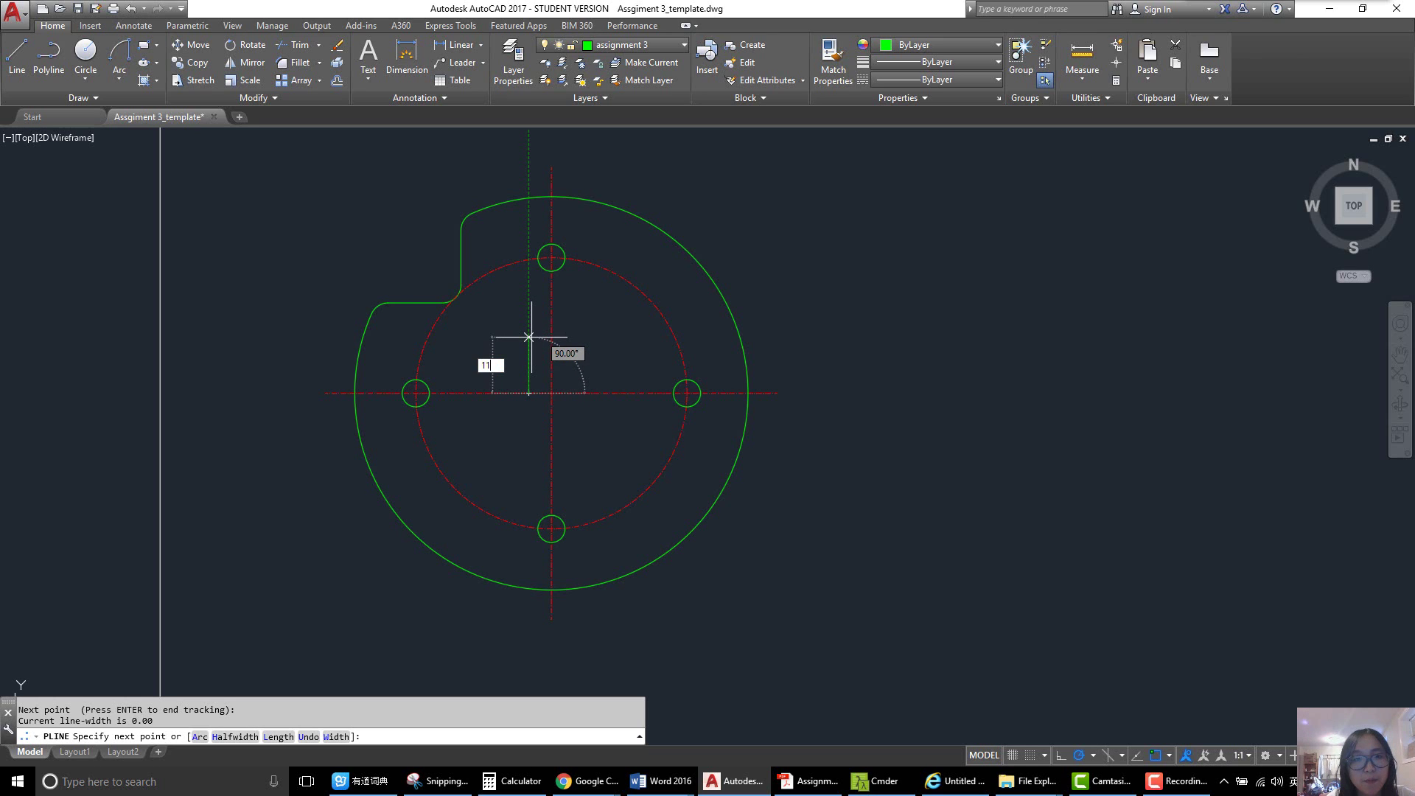
key("Return")
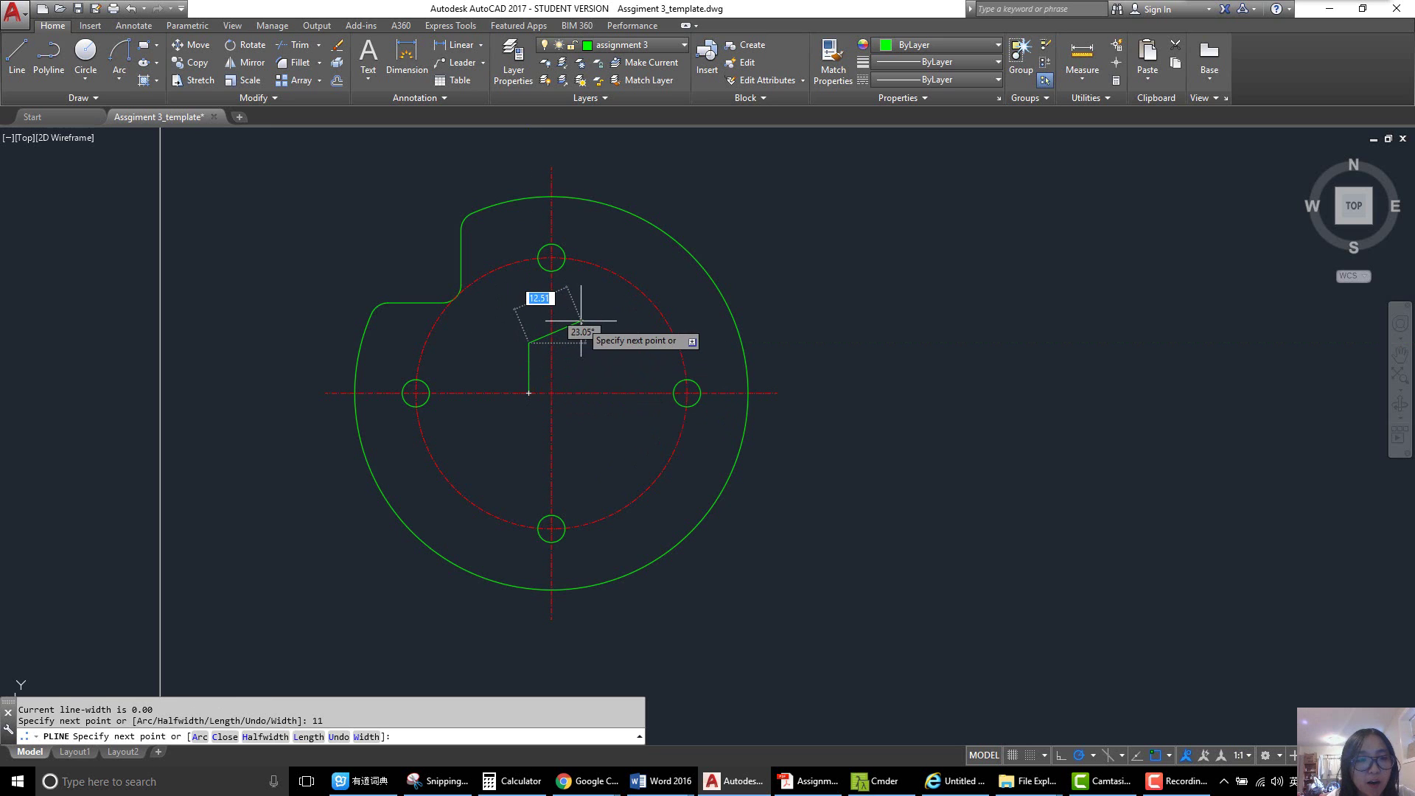
- Continue the polyline with an arc ending 10 units to the right, checking the slot dimensions on the snip
type("a")
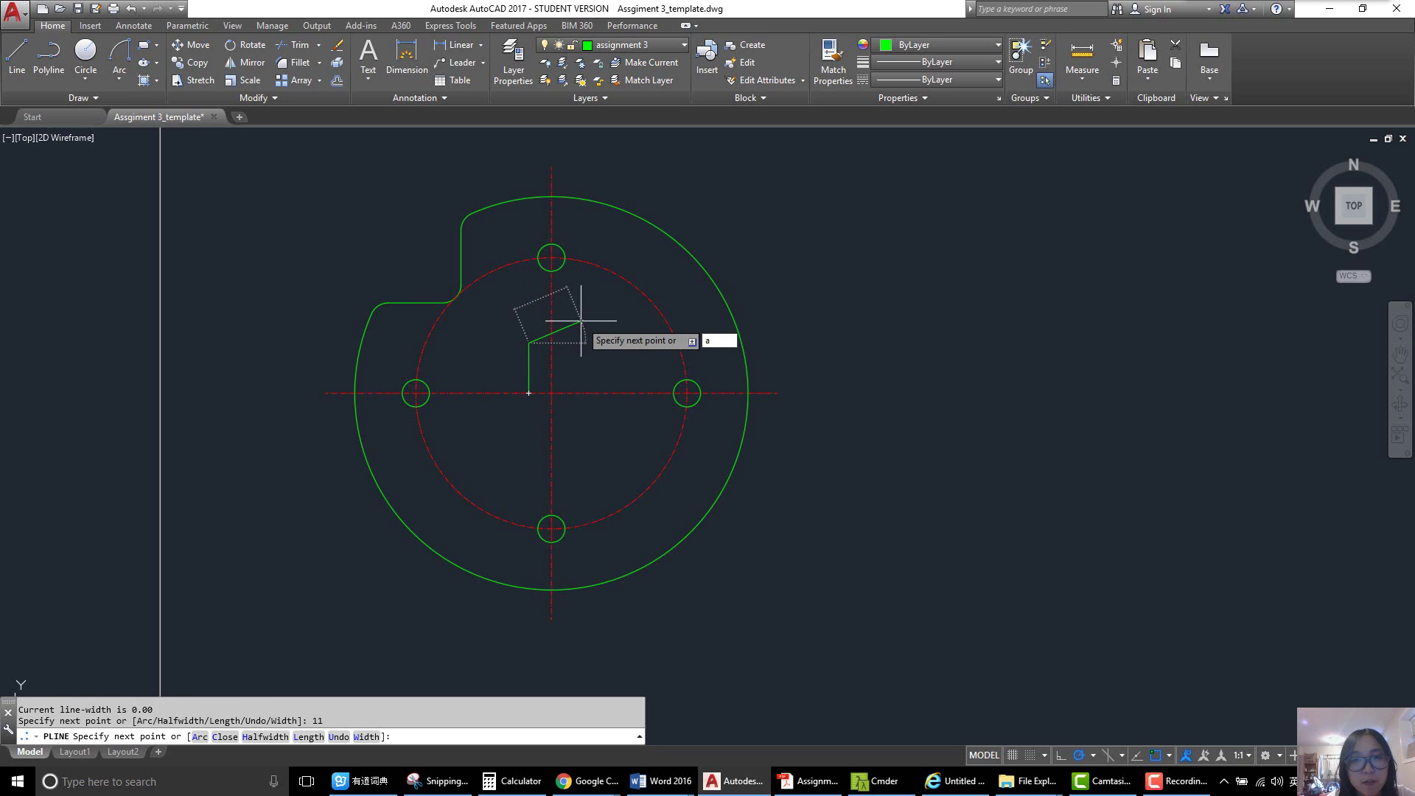
key("Return")
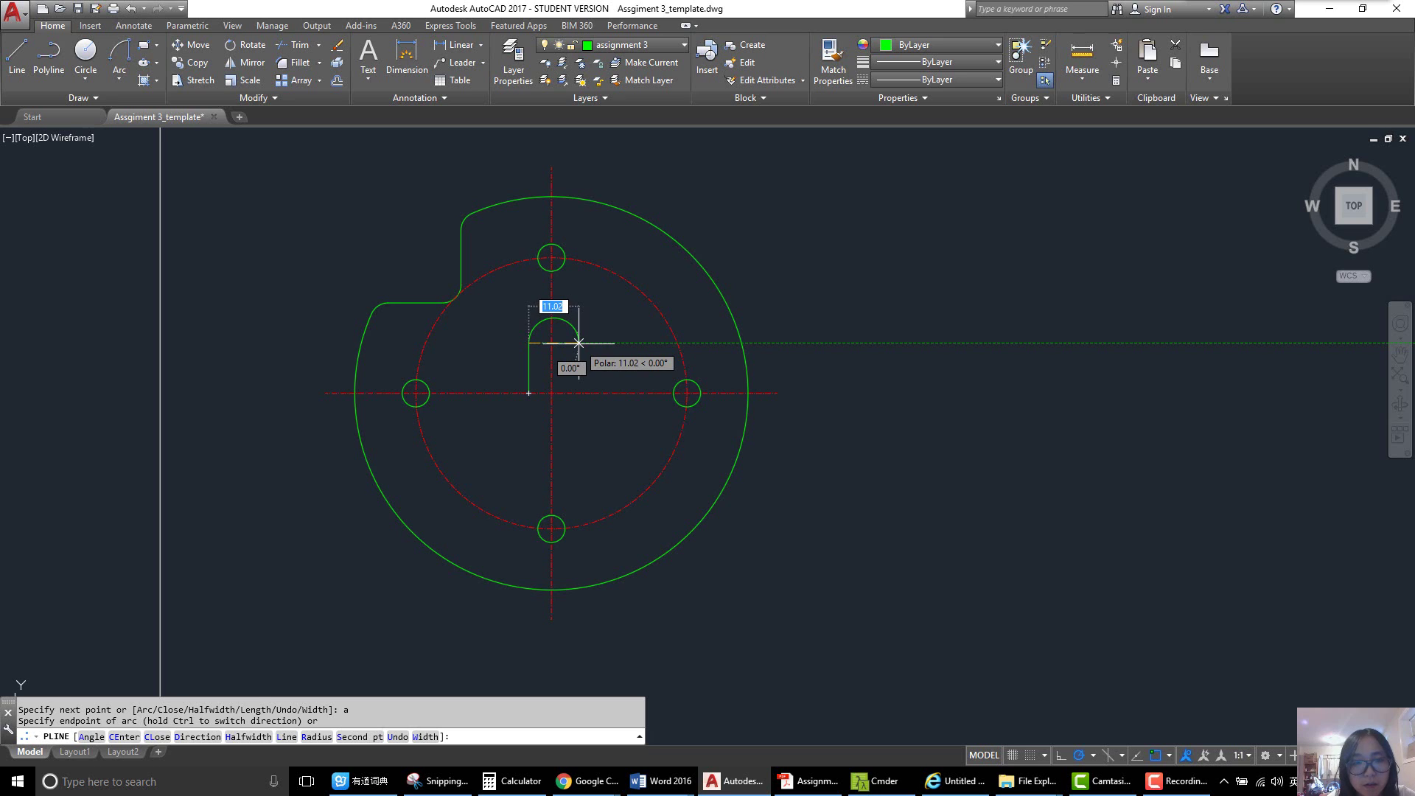
left_click(437, 781)
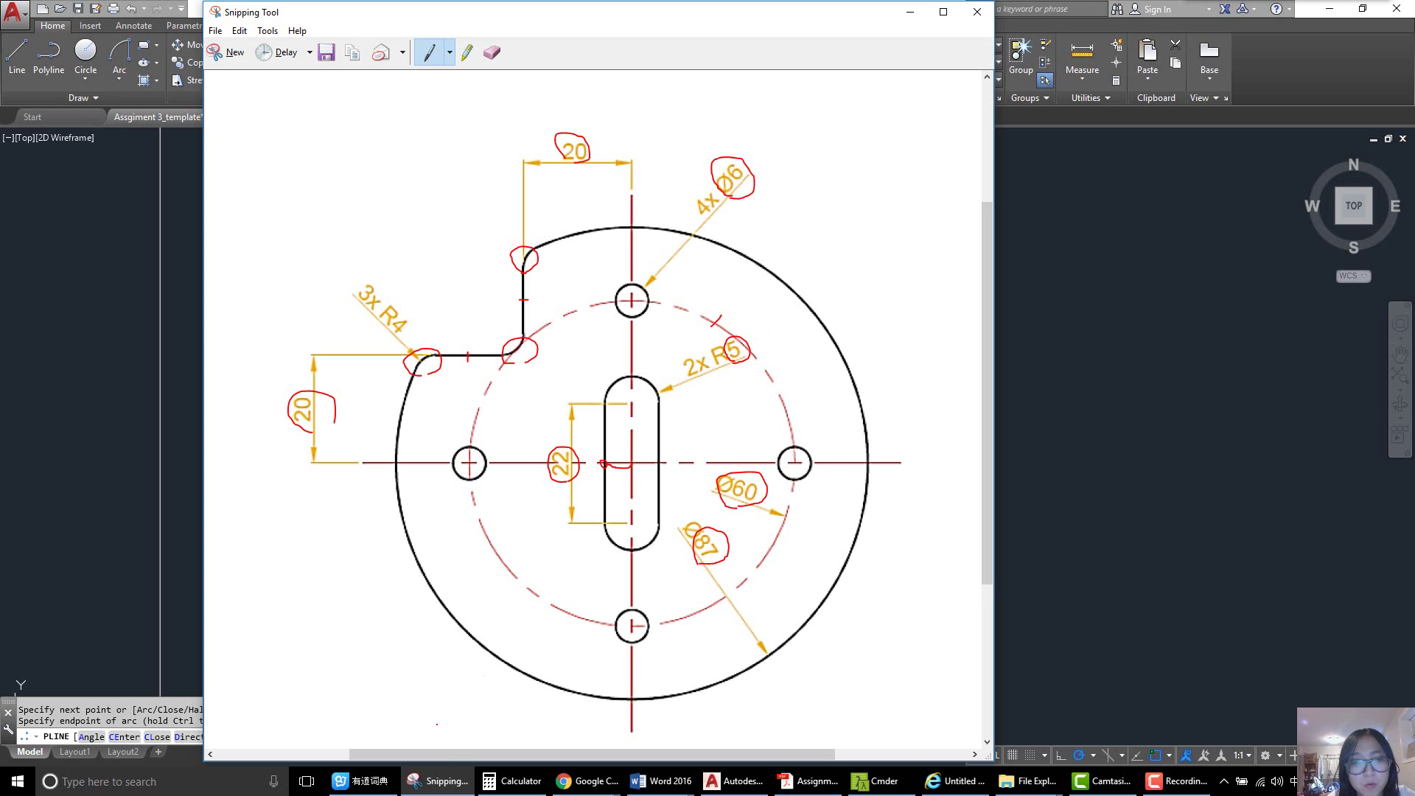
left_click(437, 780)
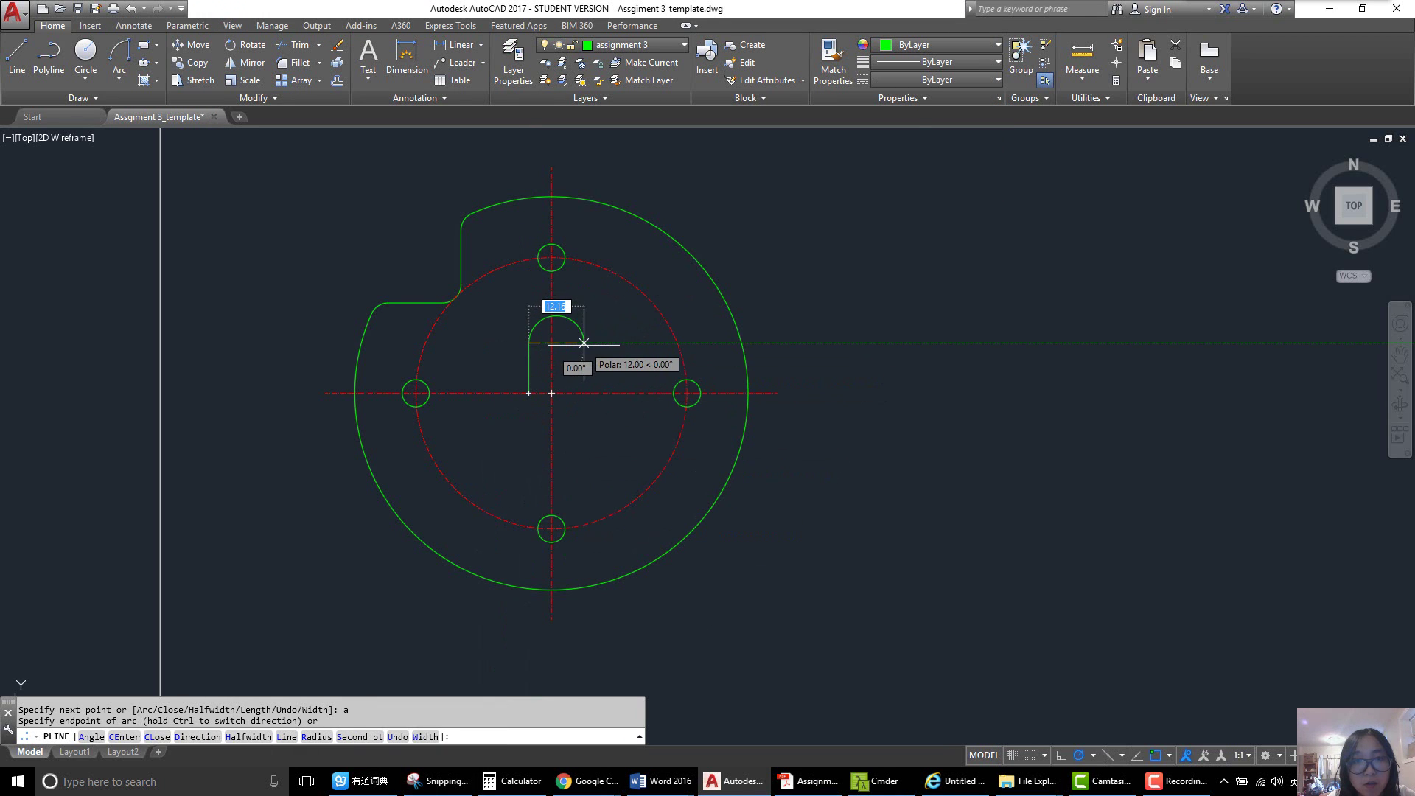
type("10")
key("Return")
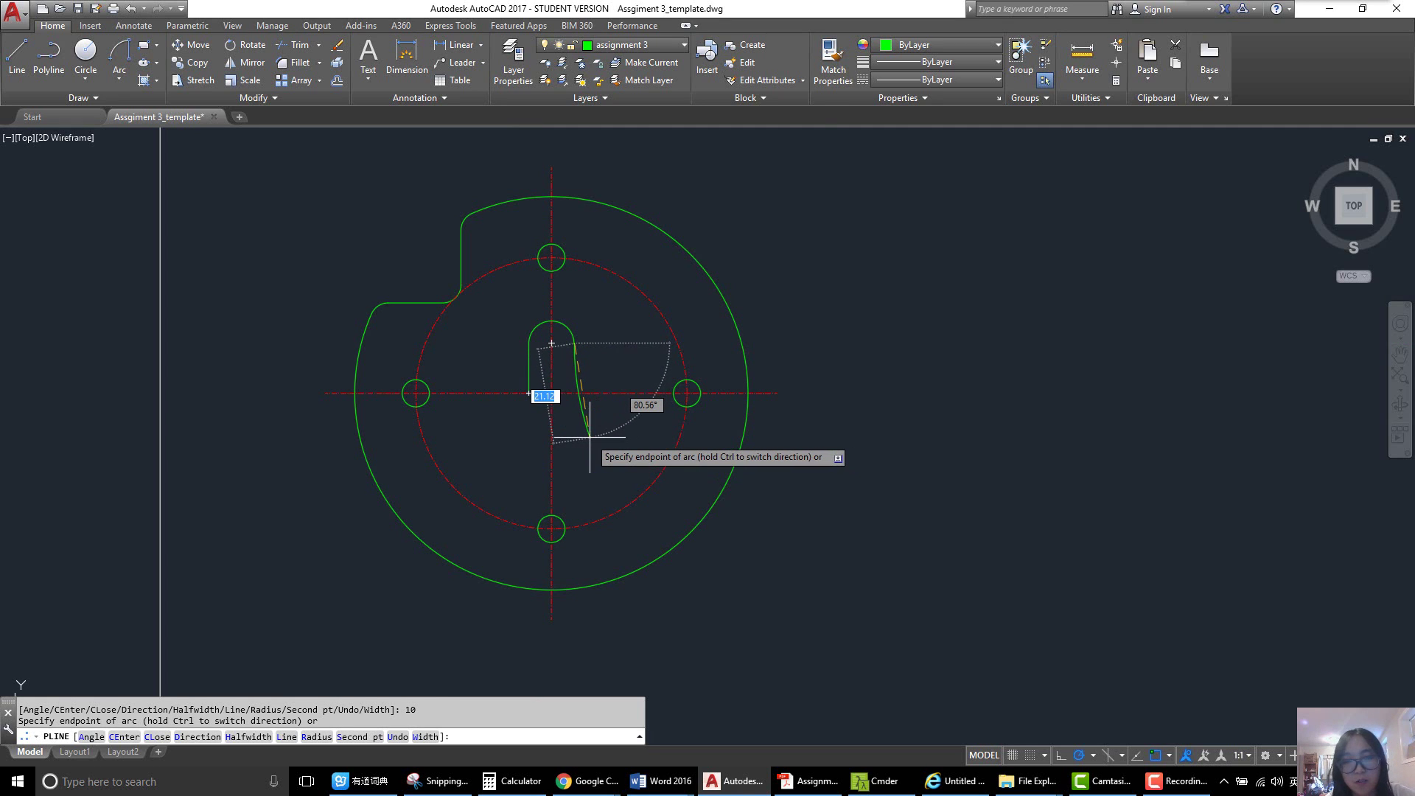
- Return the polyline to line mode and draw the slot's right side 22 units straight down
type("l")
key("Return")
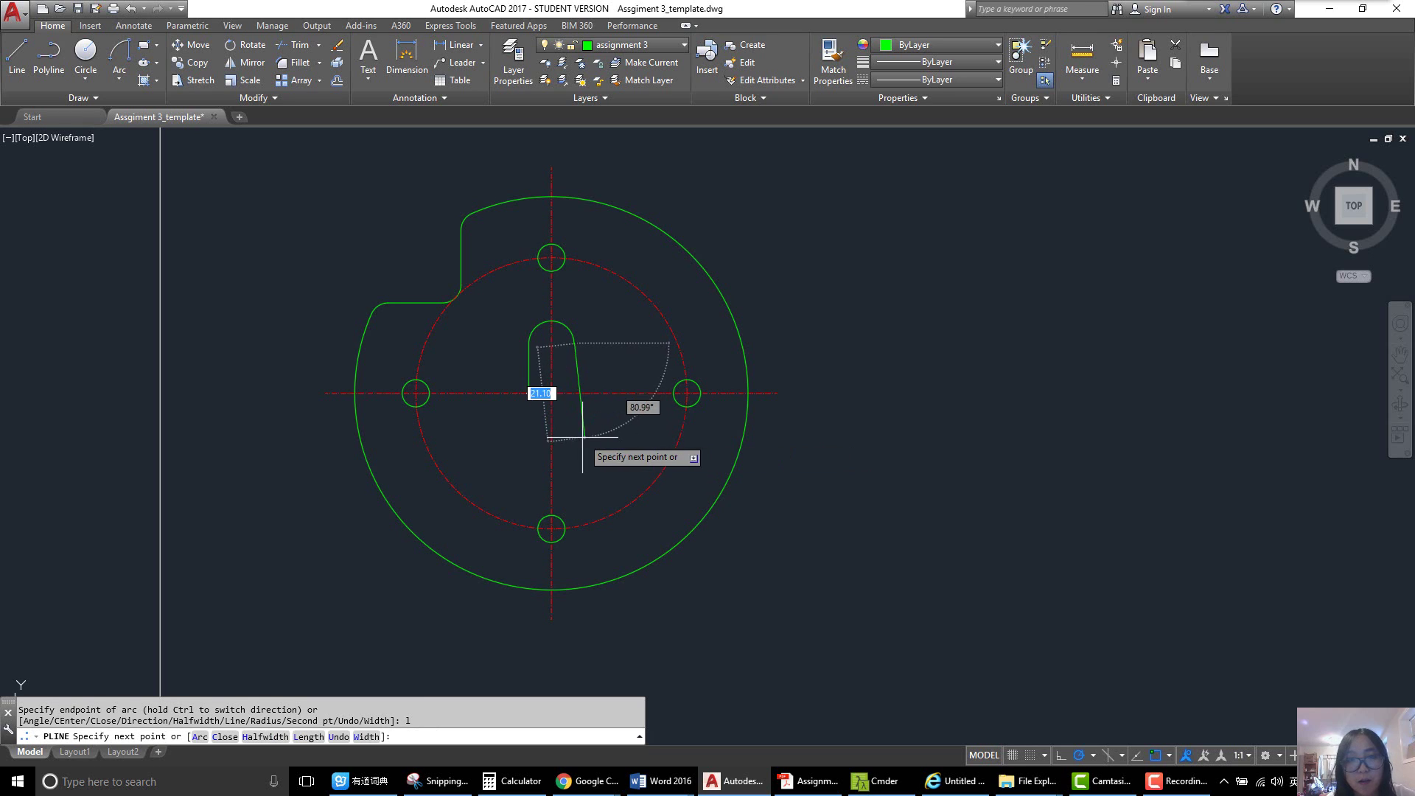
type("22")
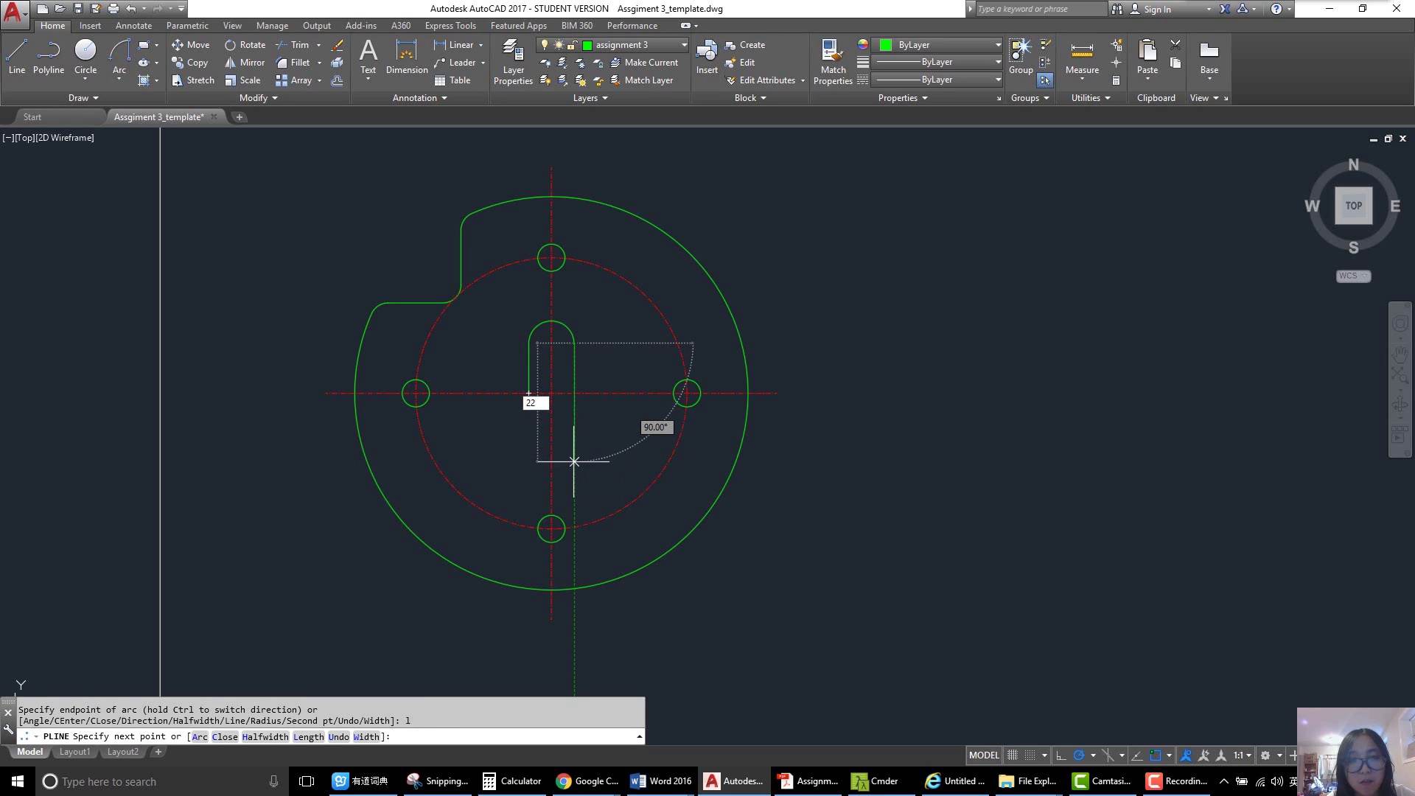
key("Return")
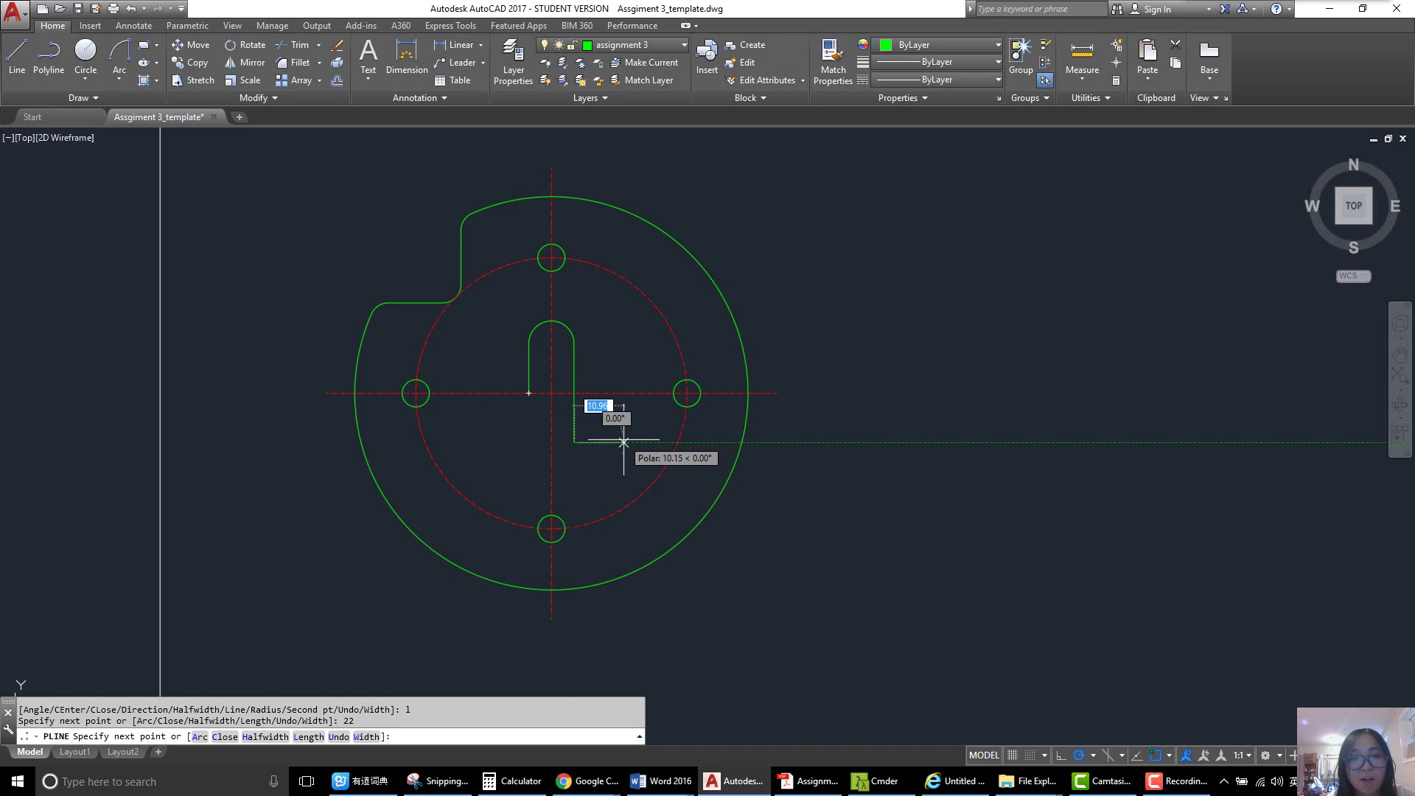
- Add the slot's lower arc ending 10 units to the left and close the polyline with a straight line
type("a")
key("Return")
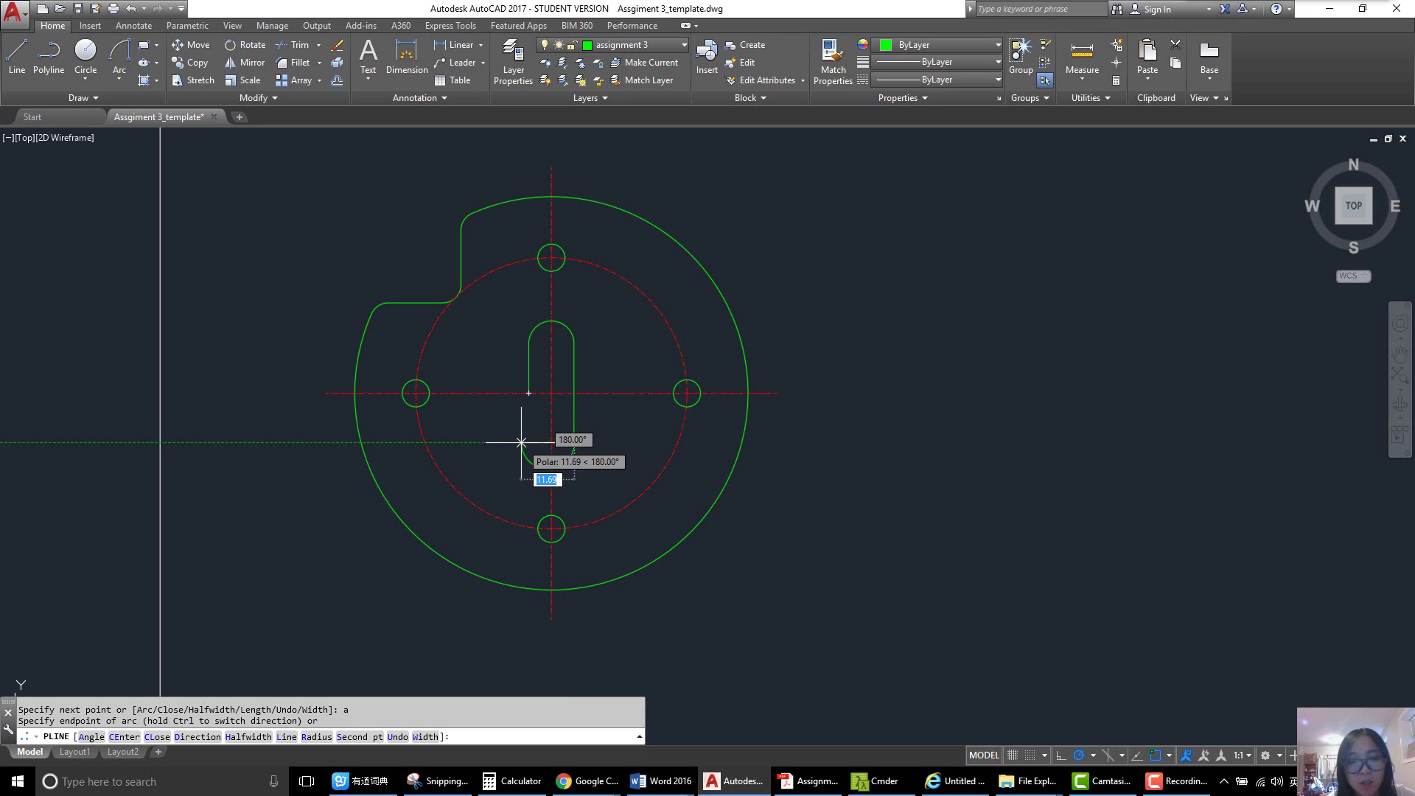
type("10")
key("Return")
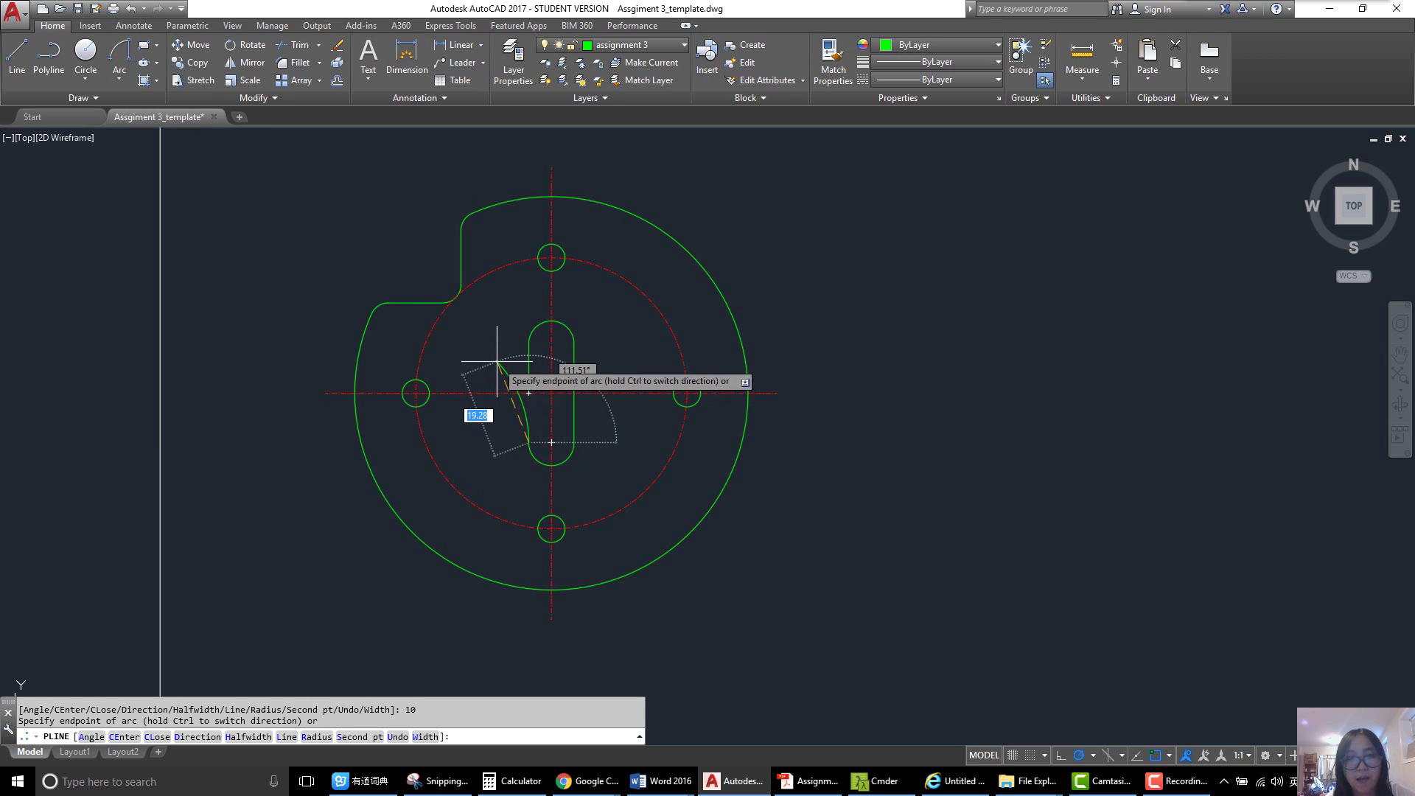
type("l")
key("Return")
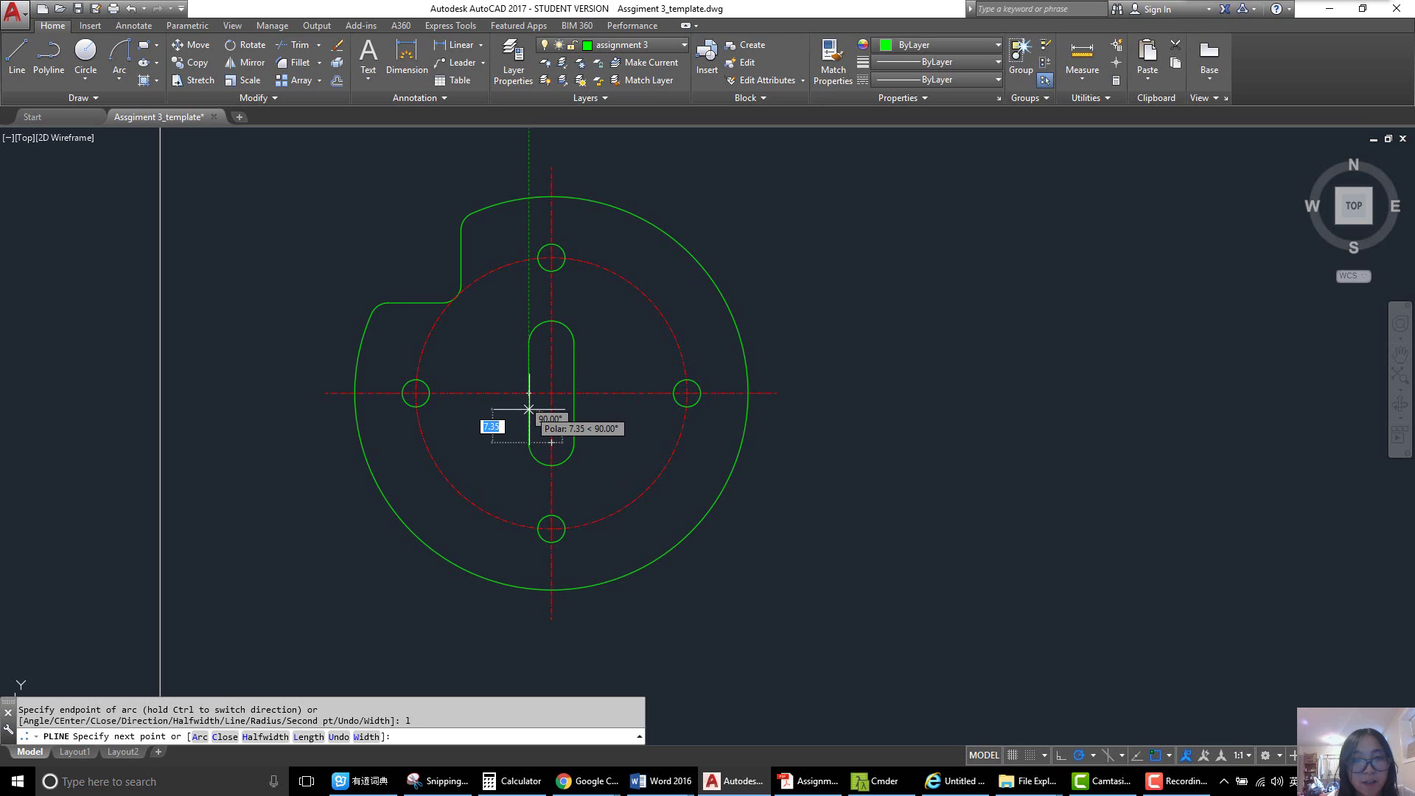
type("c")
key("Return")
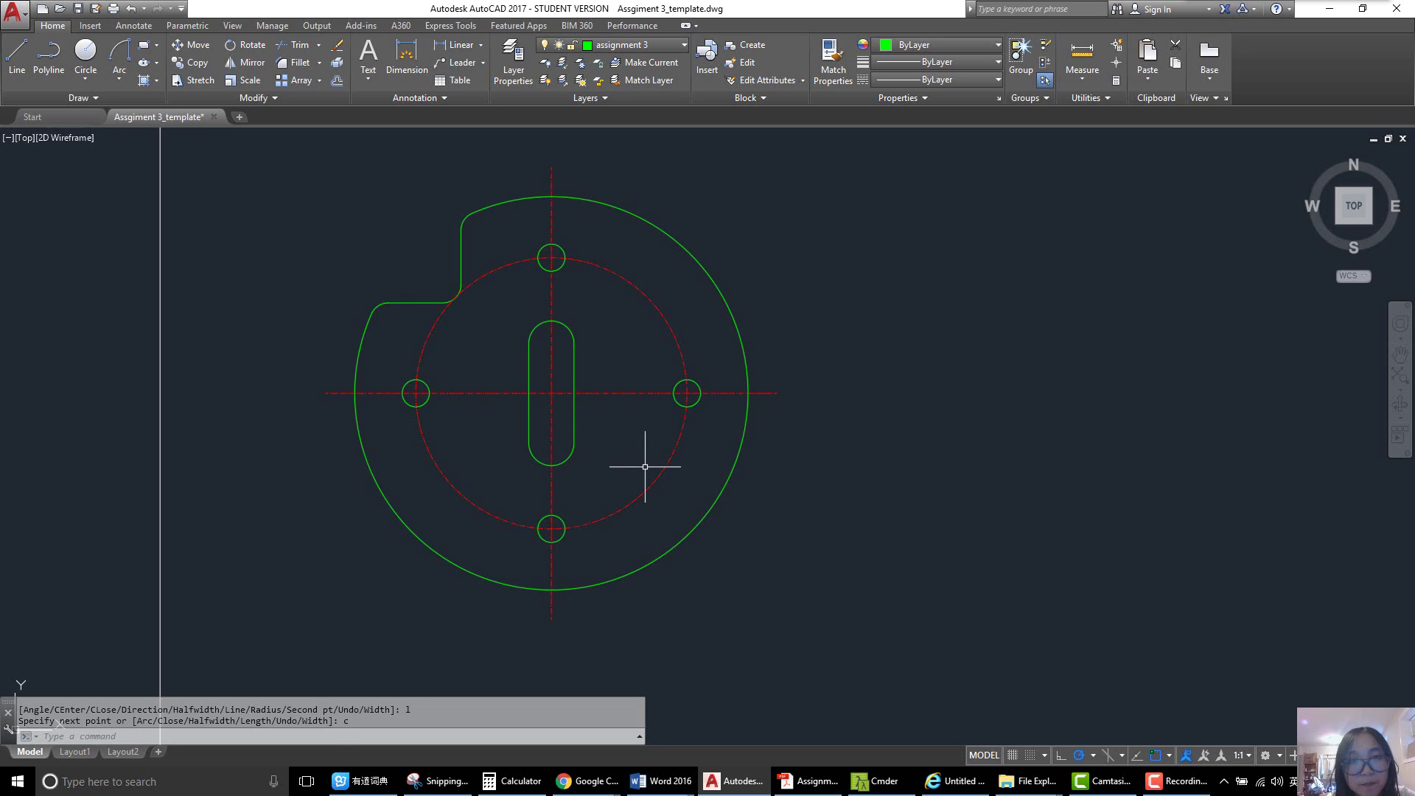
- Switch to Snipping Tool, circle the 42 dimension below the link and mark the extent of its horizontal centerline
scroll(645, 467, "down", 4)
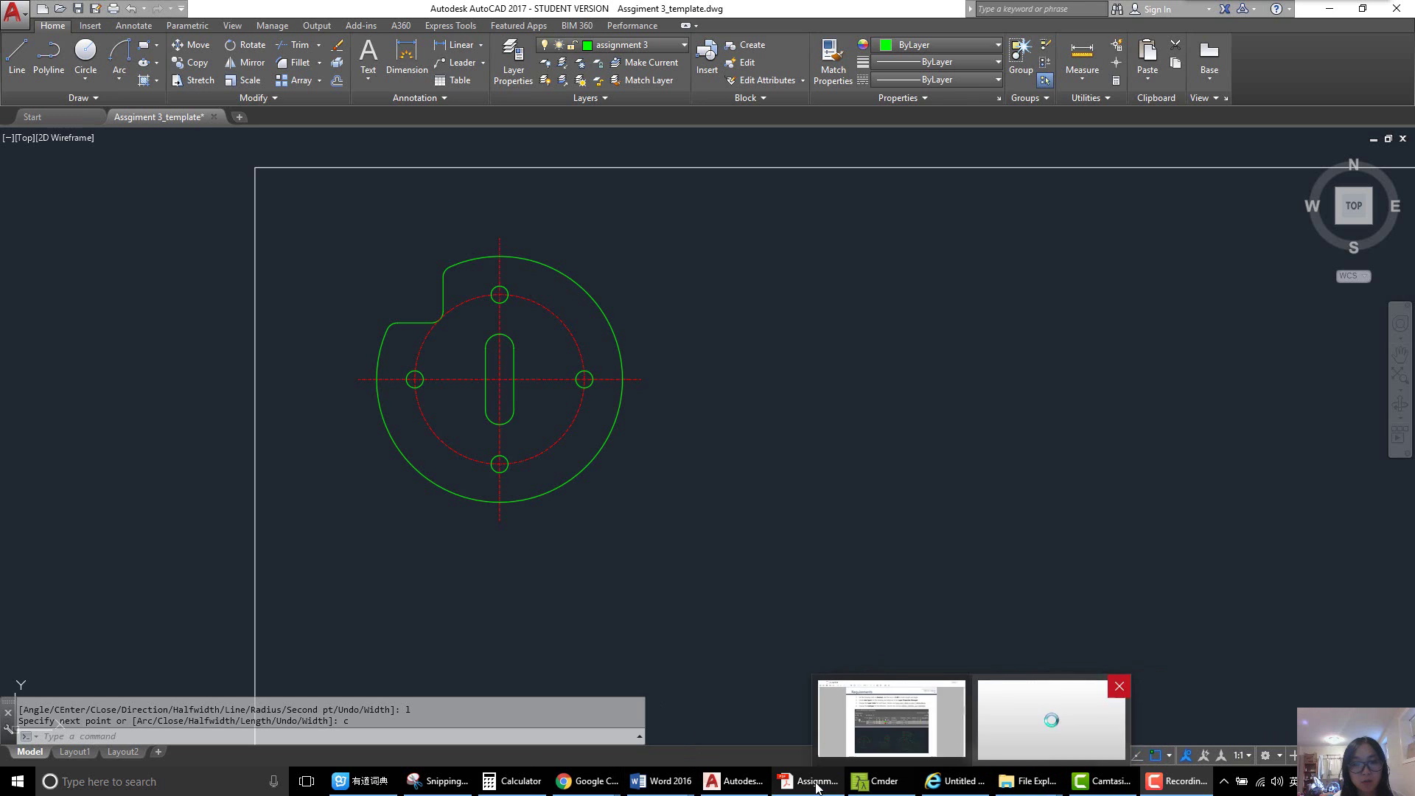
left_click(451, 790)
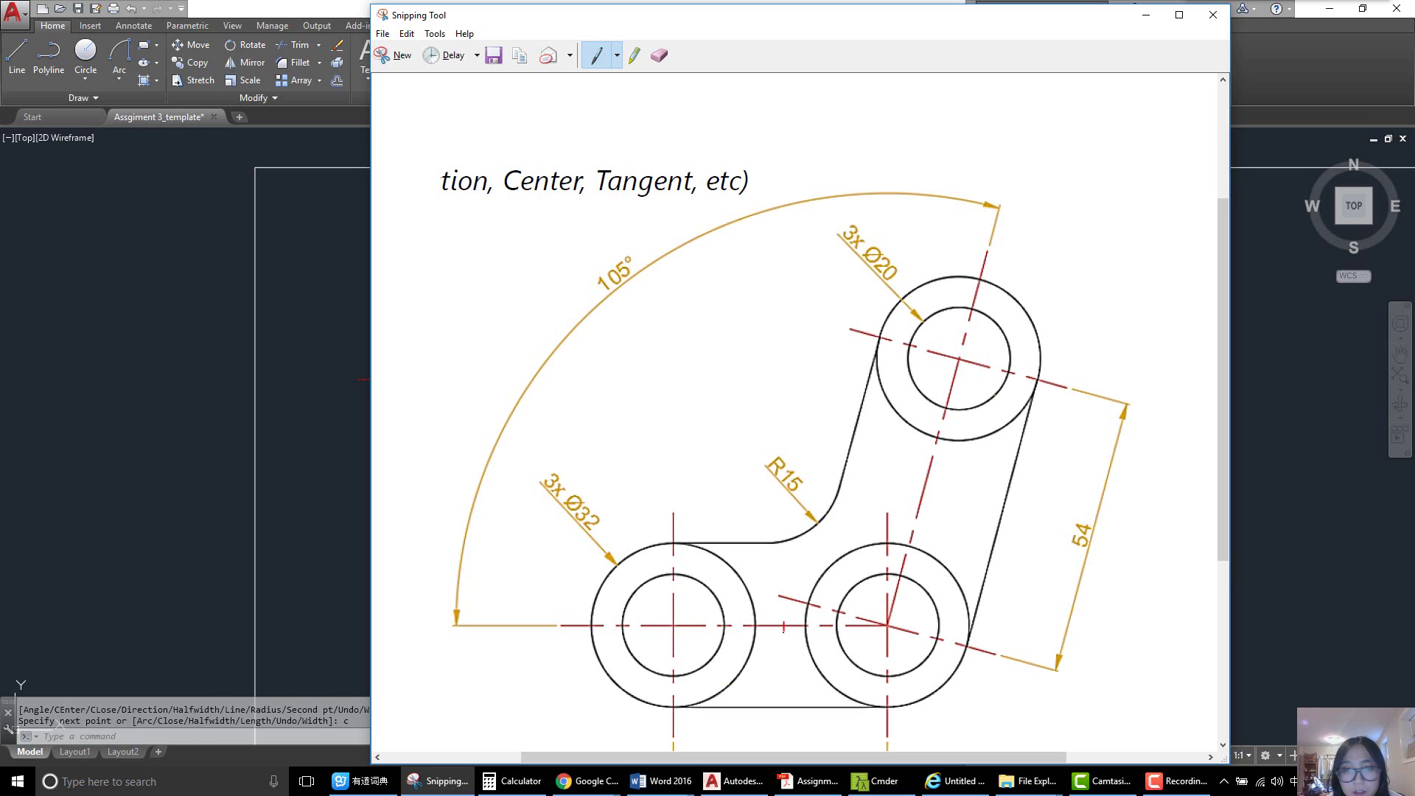
scroll(786, 633, "down", 3)
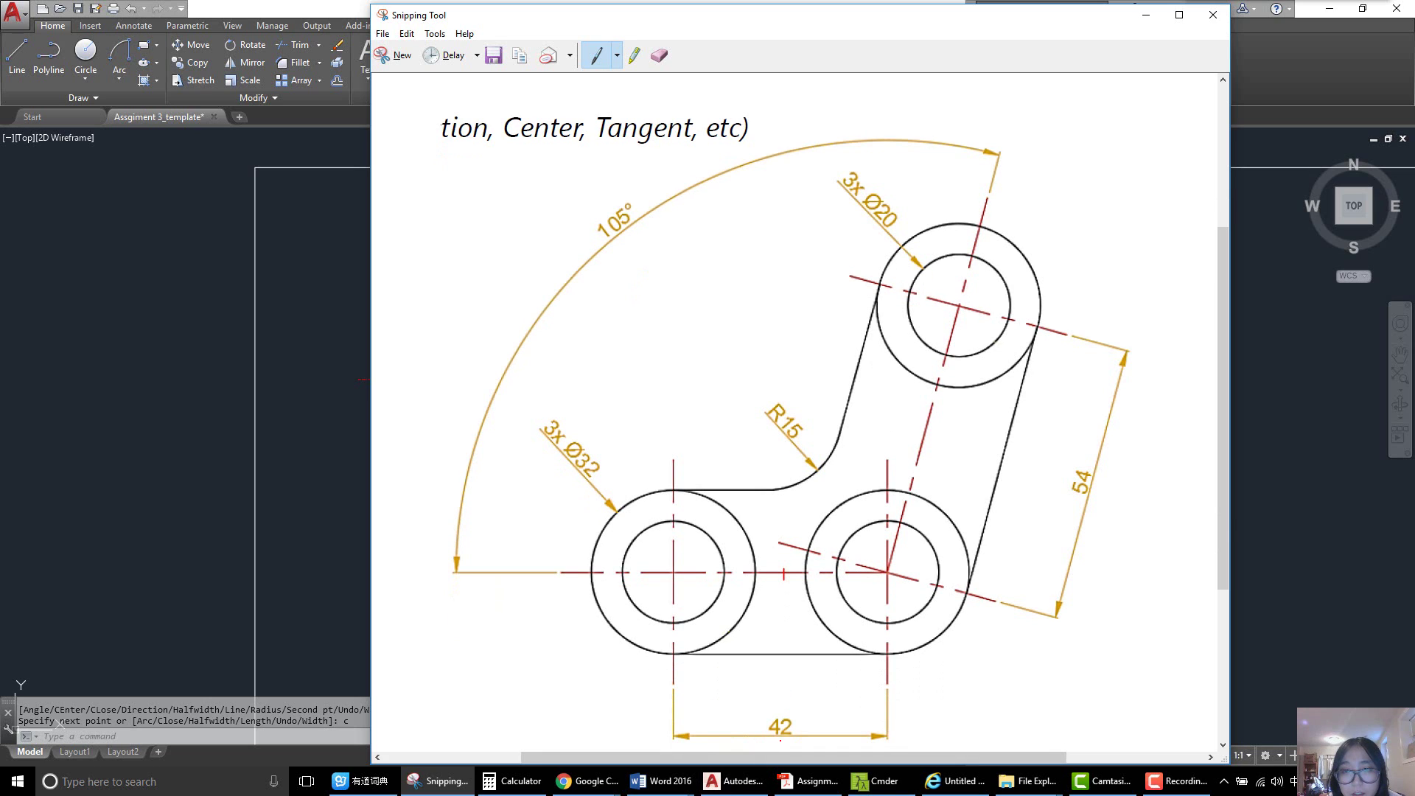
mouse_move(779, 741)
left_mouse_down()
mouse_move(766, 729)
mouse_move(802, 718)
mouse_move(780, 740)
left_mouse_up()
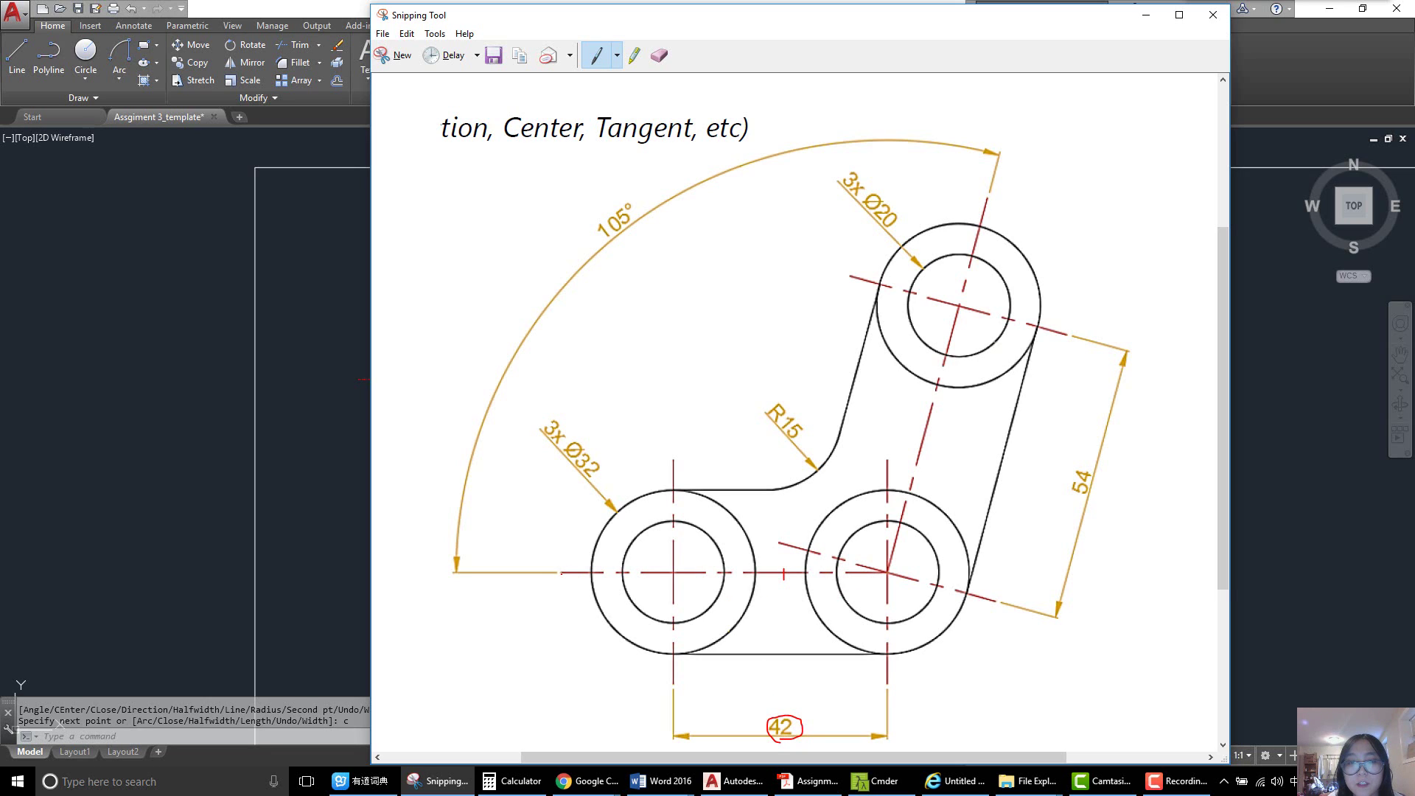
mouse_move(561, 573)
left_mouse_down()
mouse_move(597, 589)
mouse_move(796, 592)
mouse_move(885, 571)
left_mouse_up()
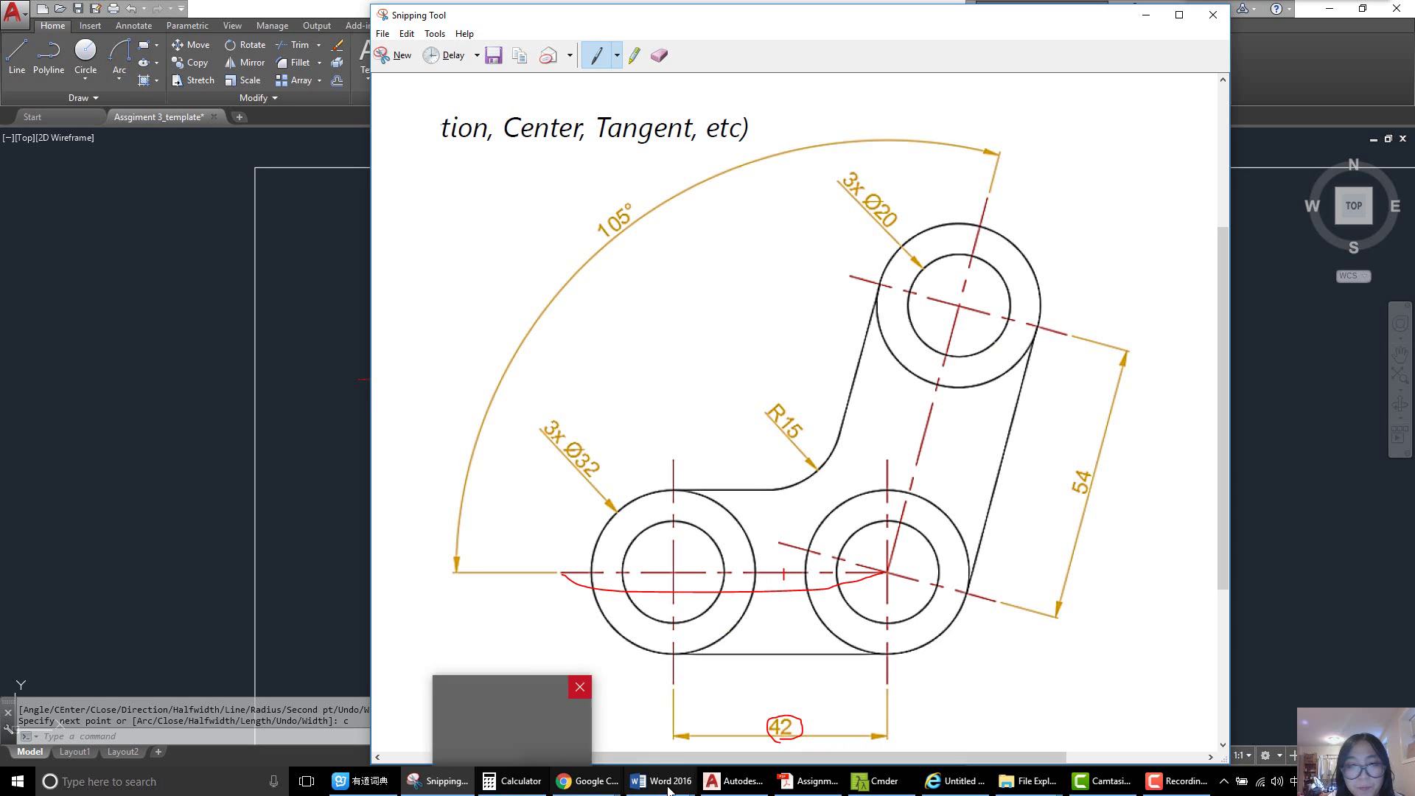
- Back in AutoCAD, make the reference layer current and draw an 80-unit horizontal line to the right of the notched plate
left_click(752, 785)
middle_click_drag(727, 441, 578, 439)
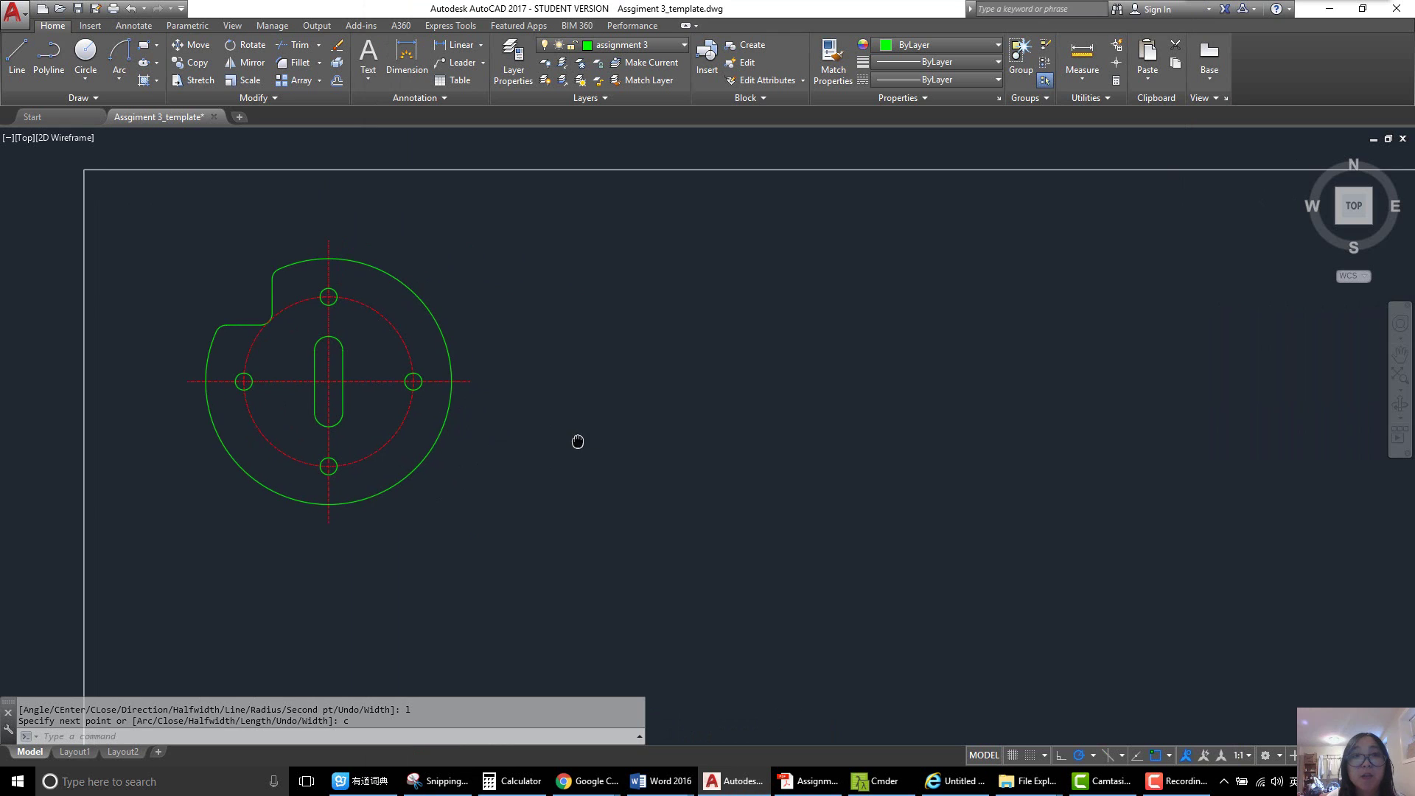
left_click(630, 45)
left_click(628, 99)
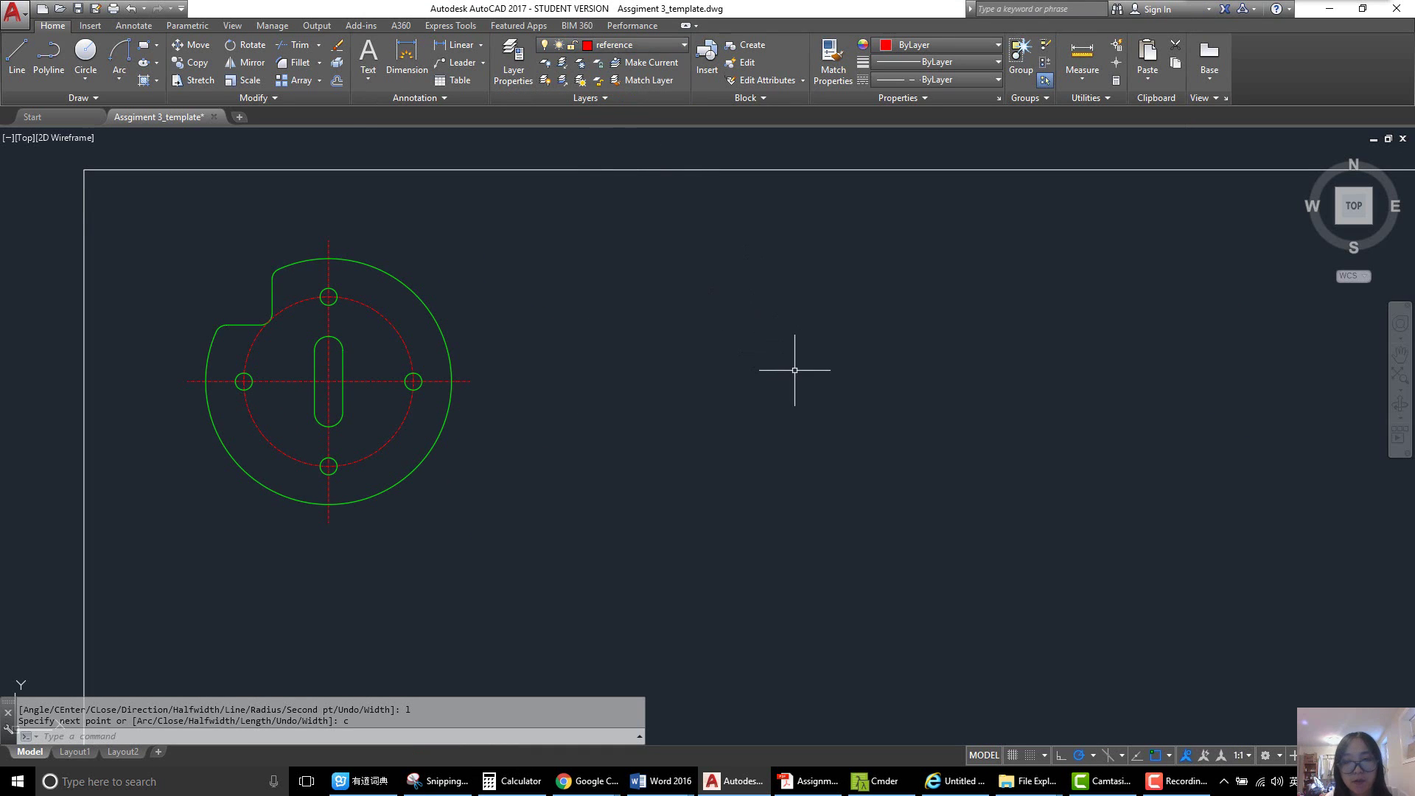
type("l")
key("Return")
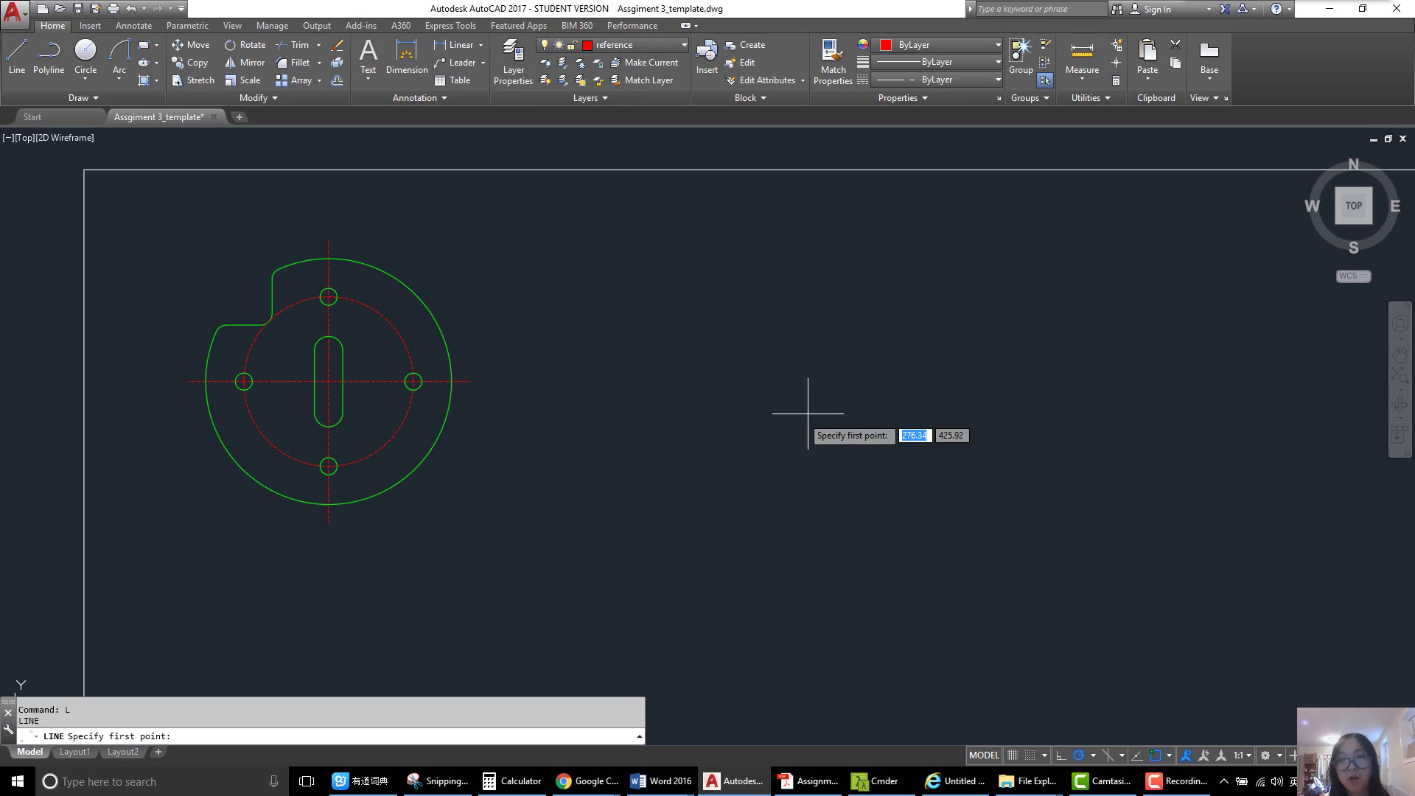
left_click(680, 433)
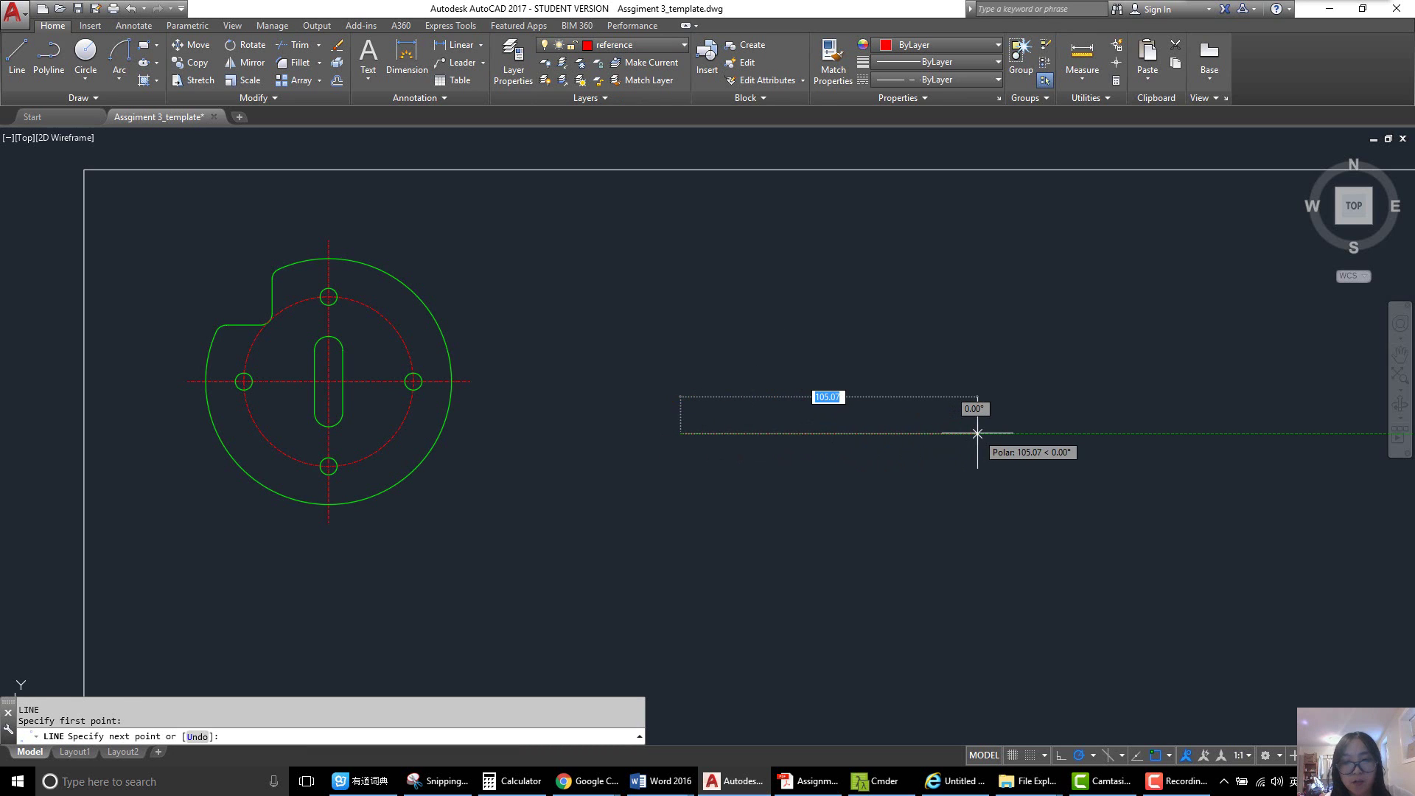
type("80")
key("Return")
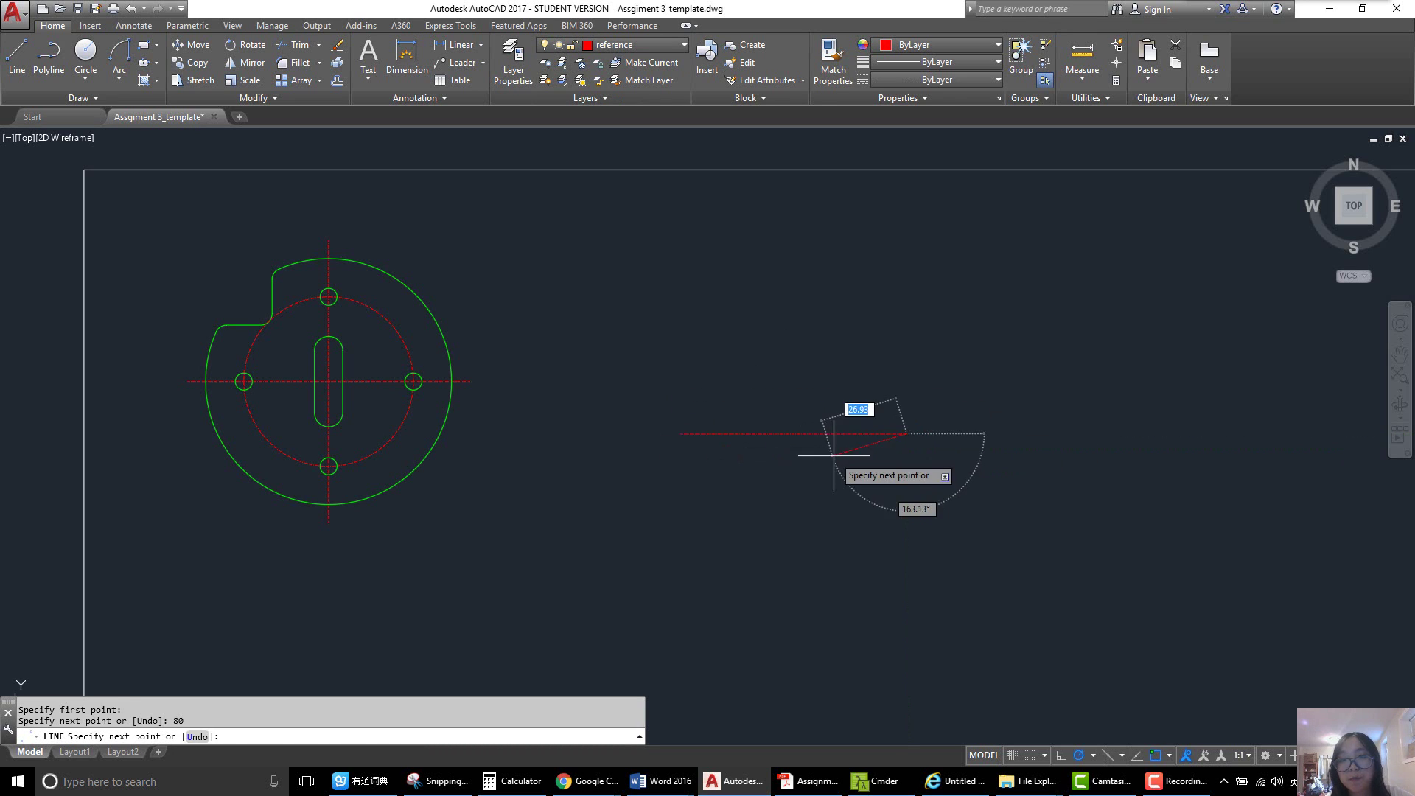
key("Return")
mouse_move(921, 452)
middle_mouse_down()
mouse_move(862, 464)
mouse_move(799, 442)
middle_mouse_up()
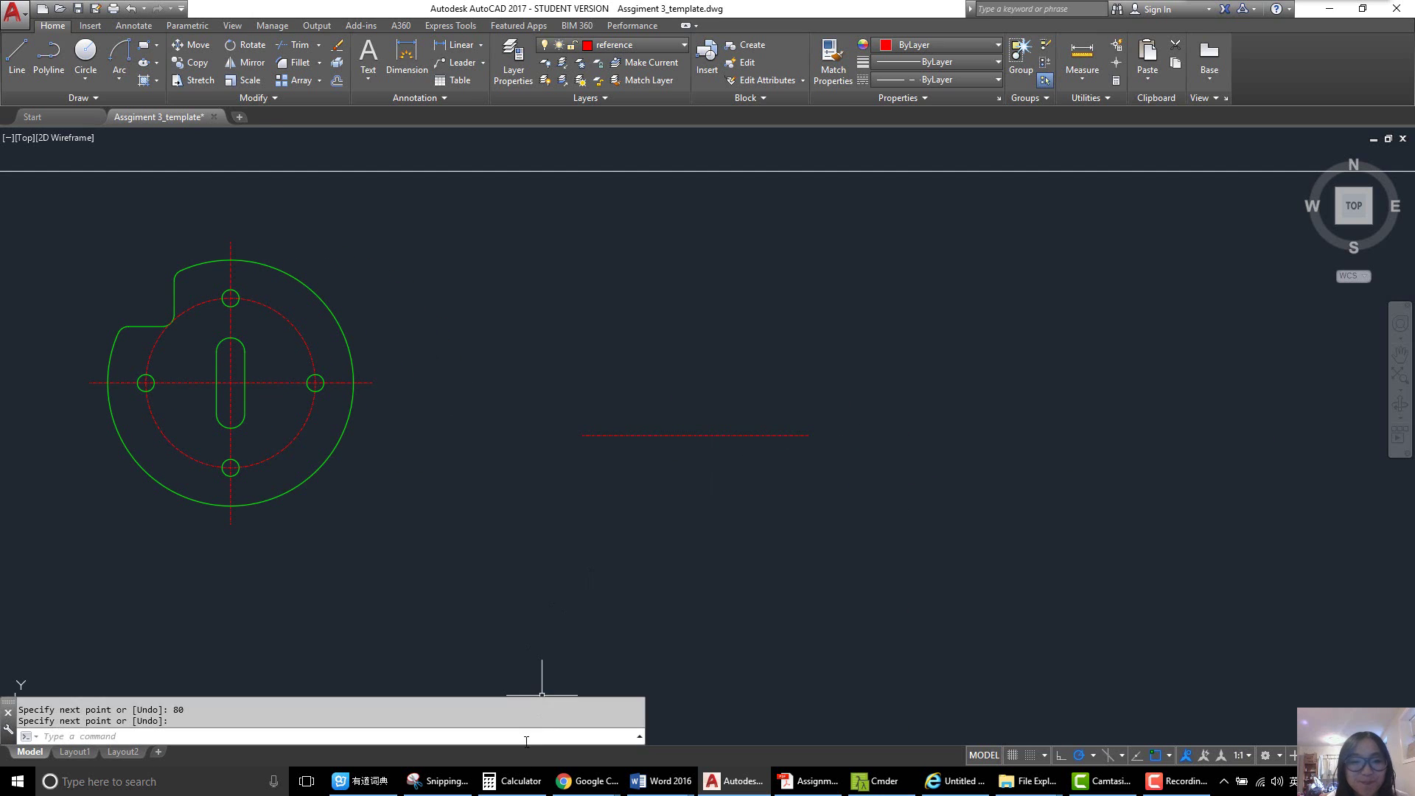
- On the Snipping Tool image, mark the inclined centerline and its corner angle, and circle the 105° dimension
left_click(438, 781)
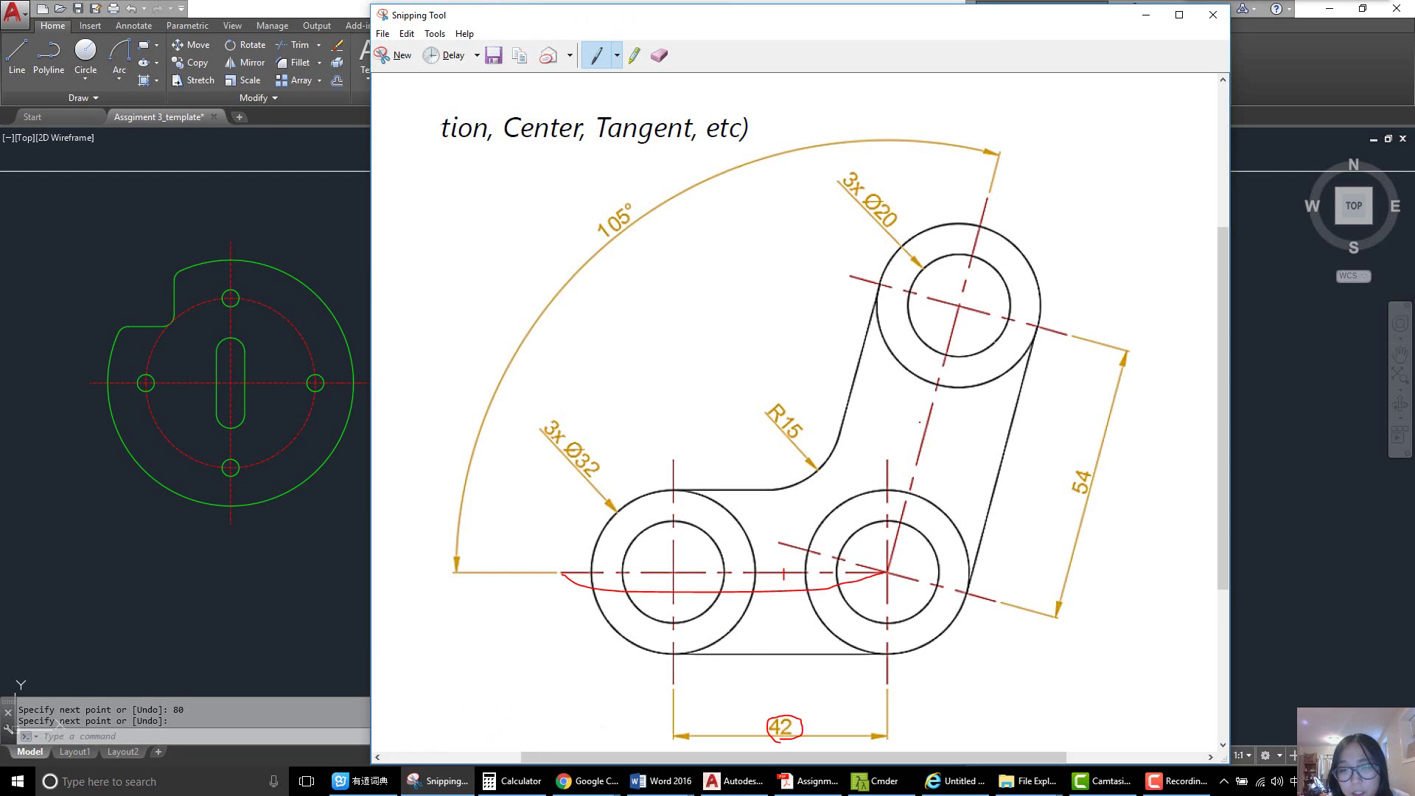
left_click_drag(919, 422, 933, 425)
left_click_drag(864, 570, 875, 558)
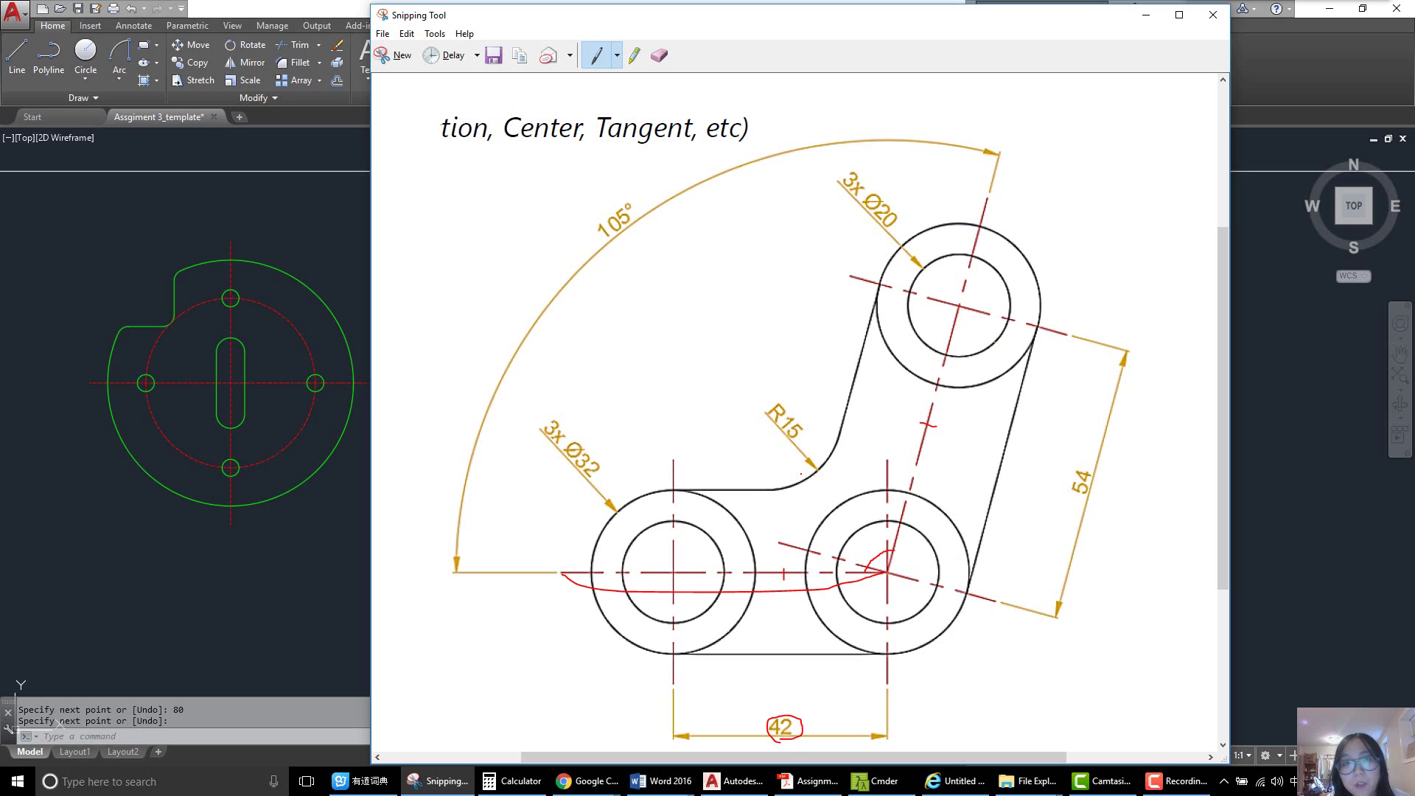
mouse_move(608, 246)
left_mouse_down()
mouse_move(592, 214)
mouse_move(643, 193)
mouse_move(619, 250)
mouse_move(600, 250)
left_mouse_up()
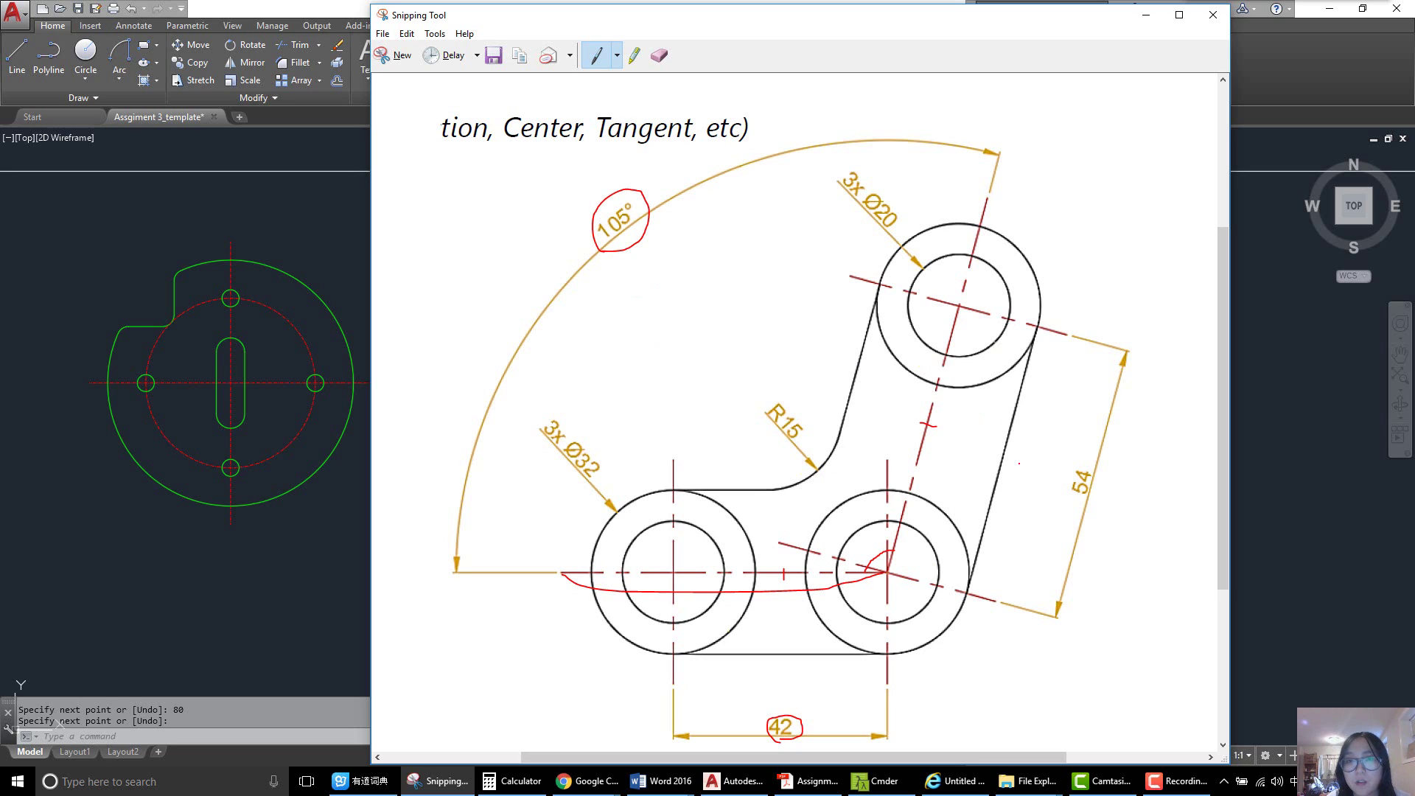
left_click(1146, 15)
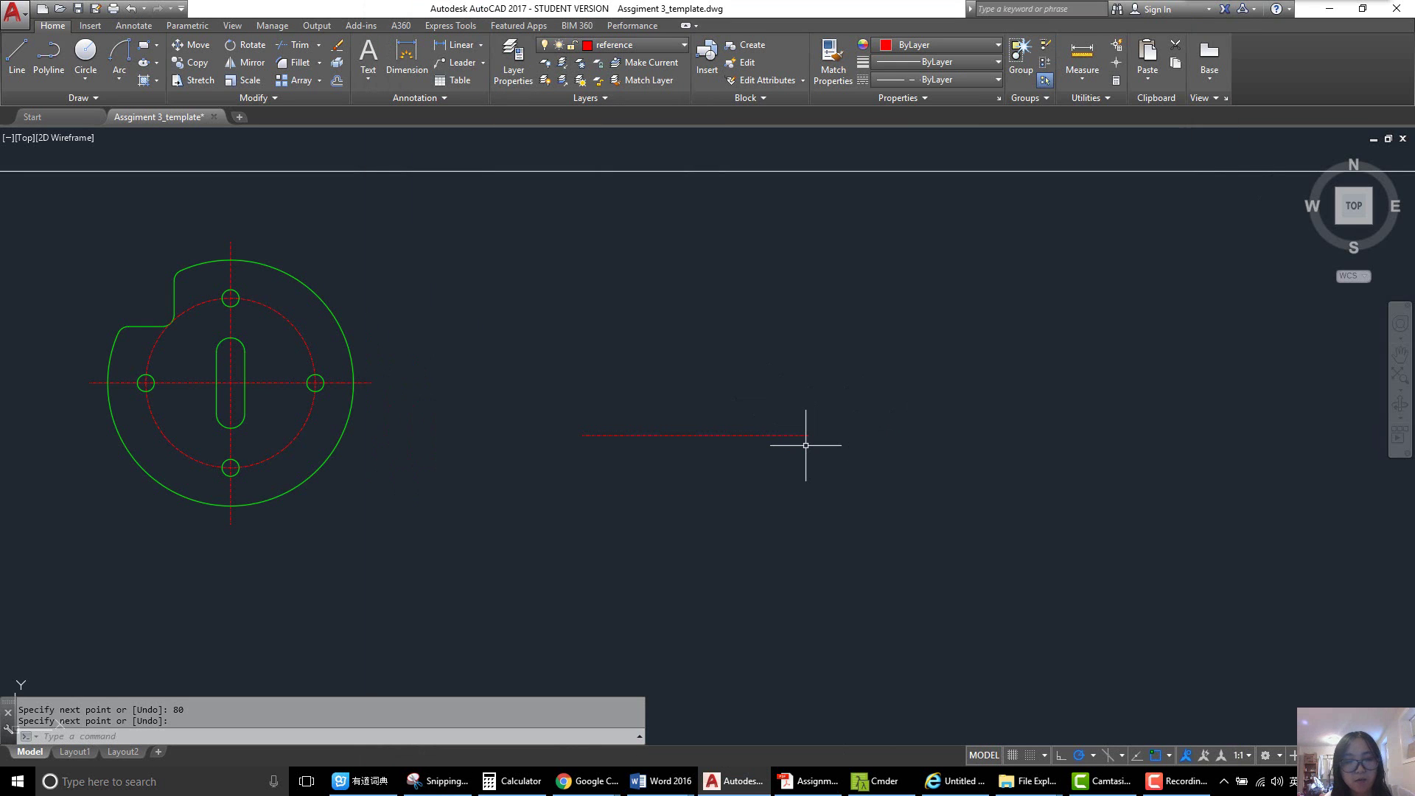
- Rotate a copy of the 80-unit horizontal line by -105° about its right endpoint
key("Escape")
type("ro")
key("Return")
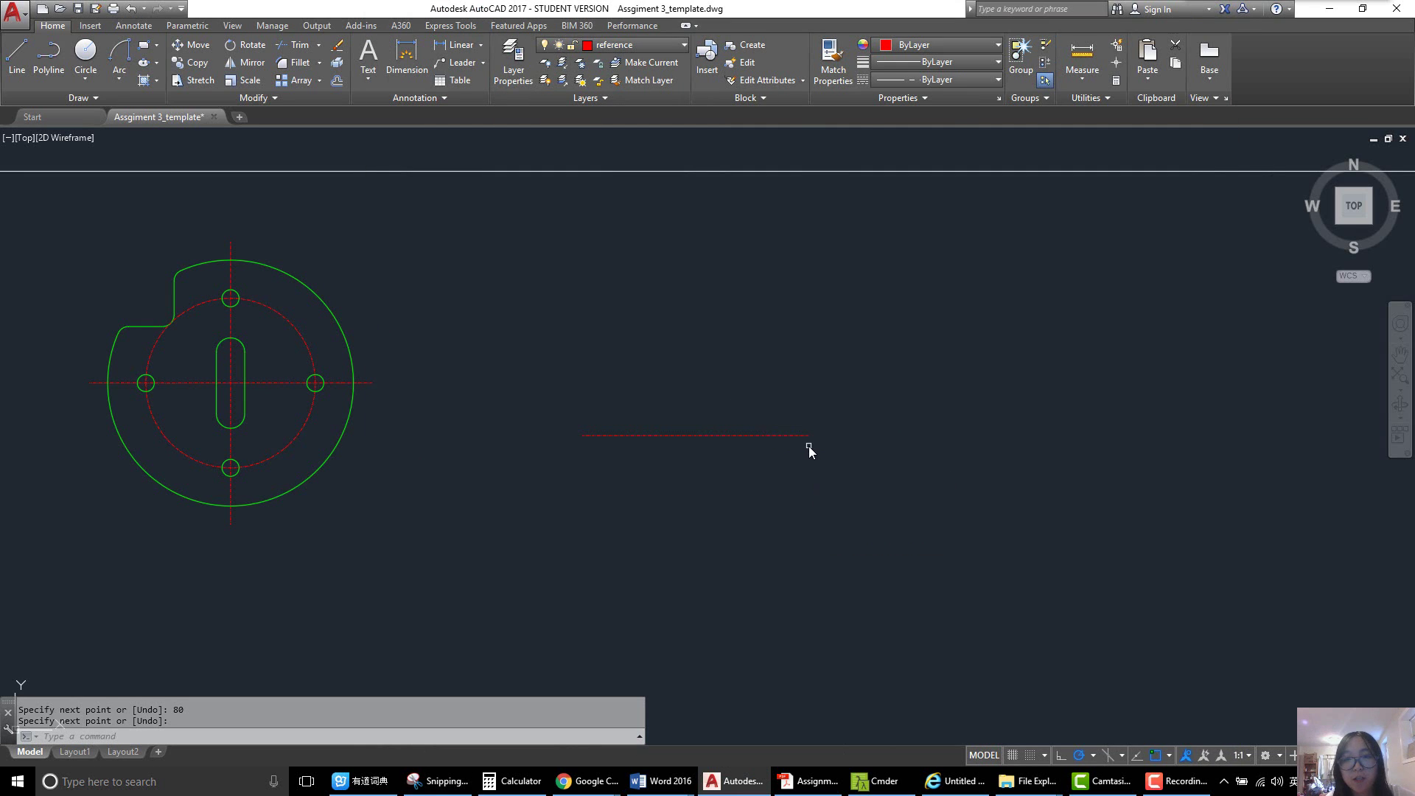
left_click(794, 436)
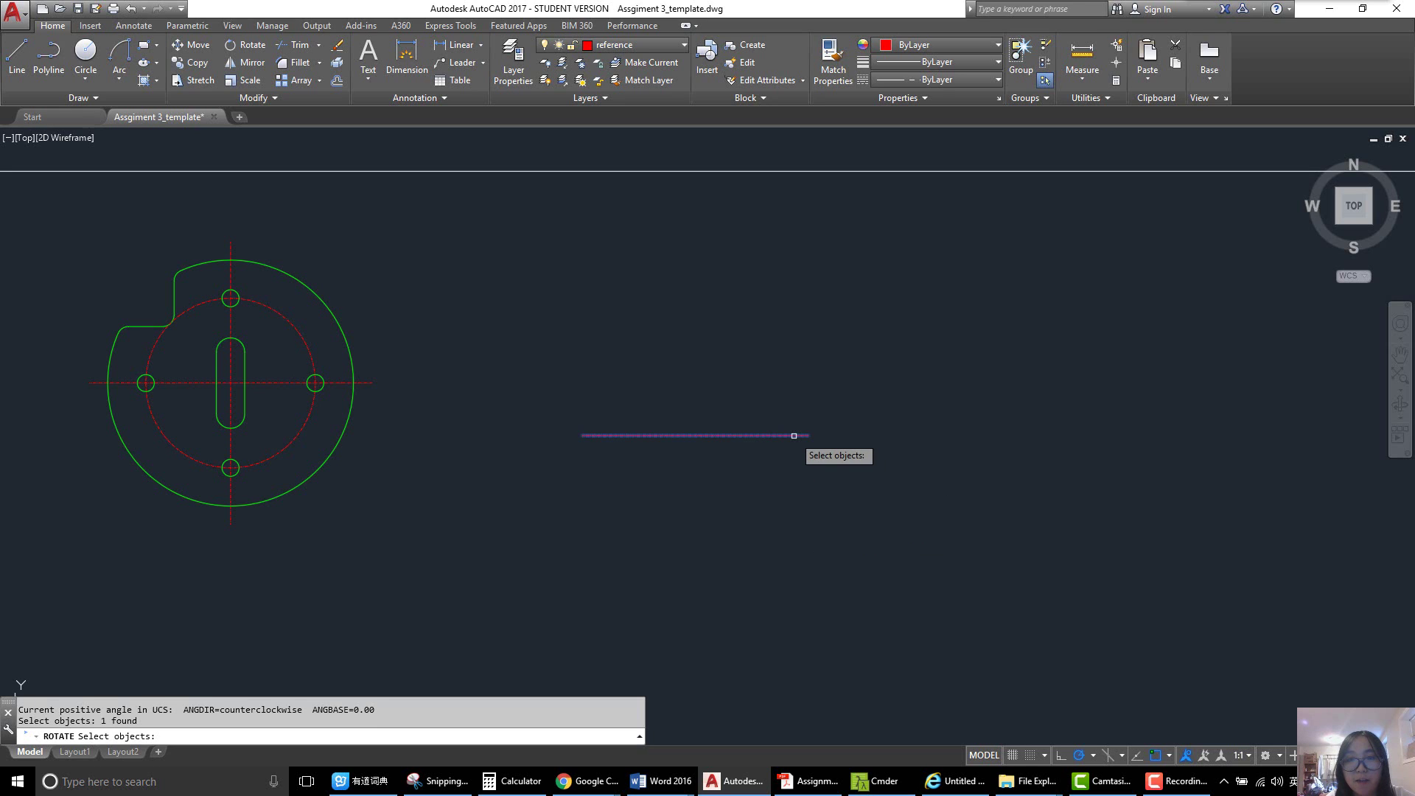
key("Return")
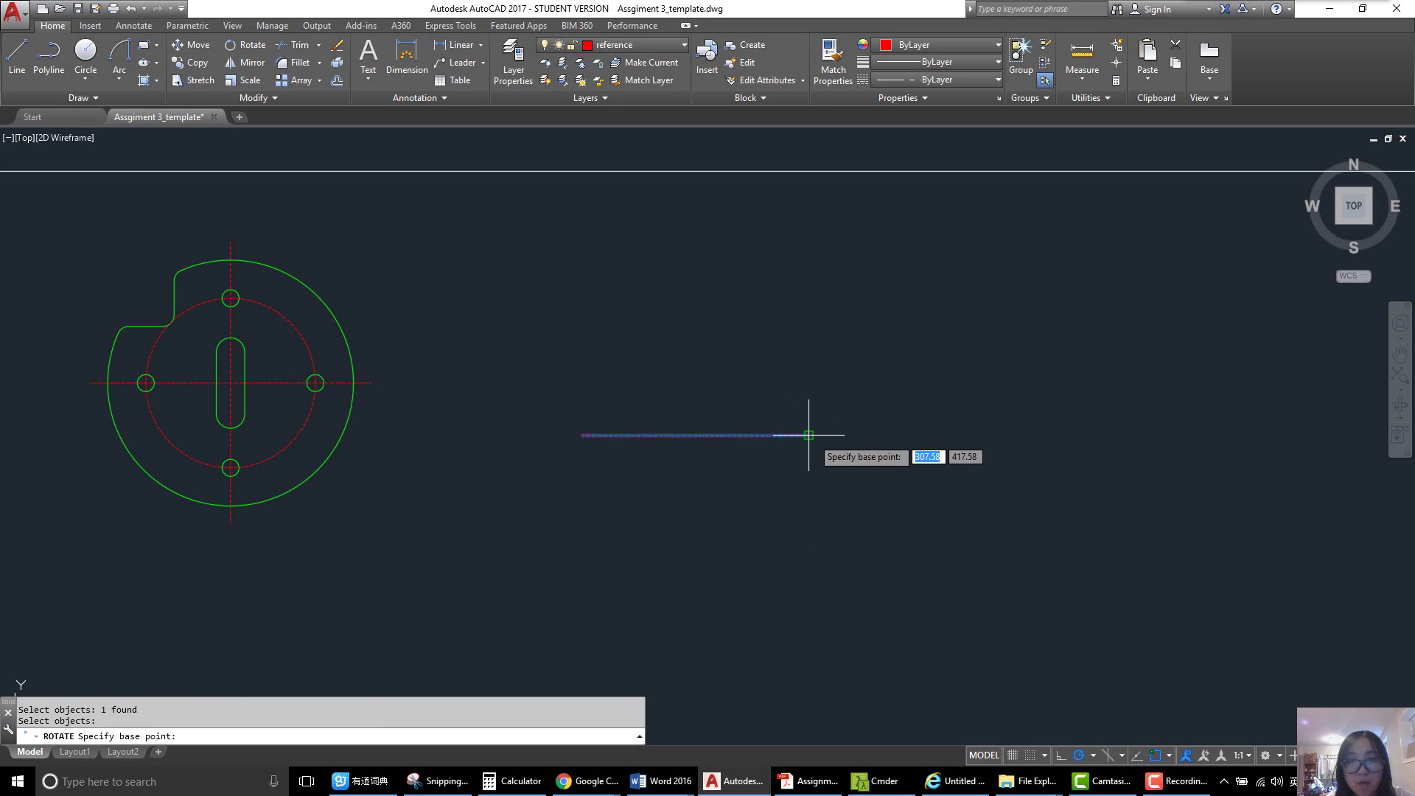
left_click(808, 435)
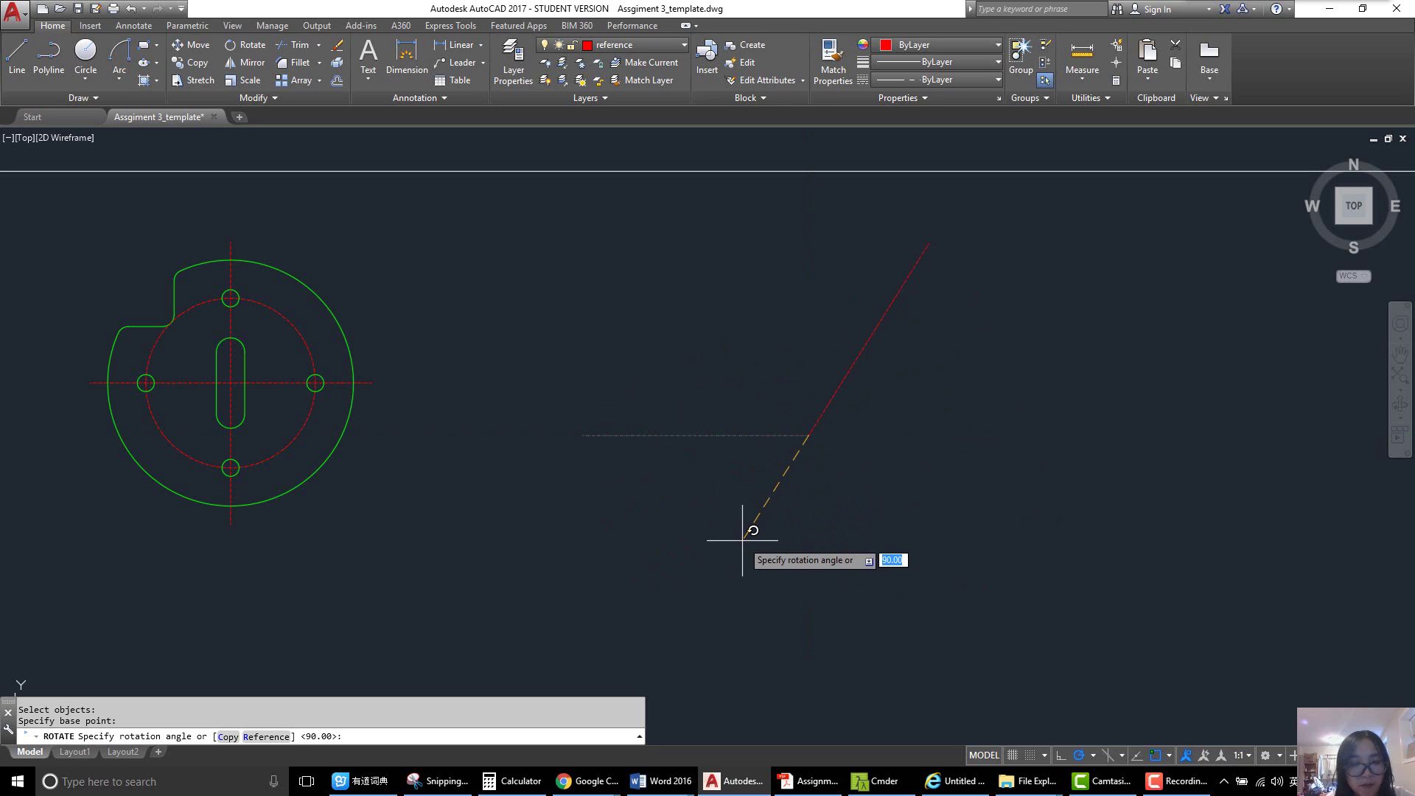
type("c")
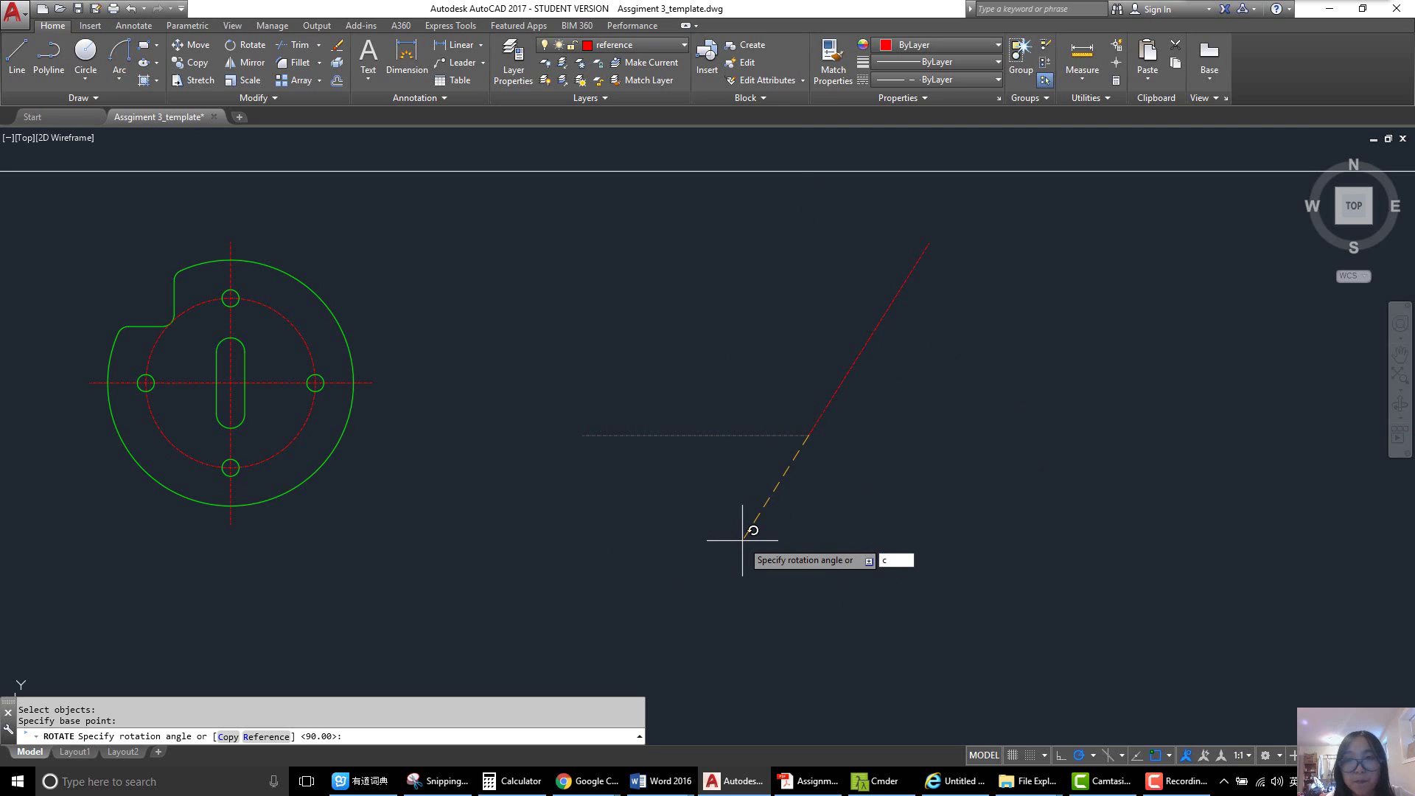
key("Return")
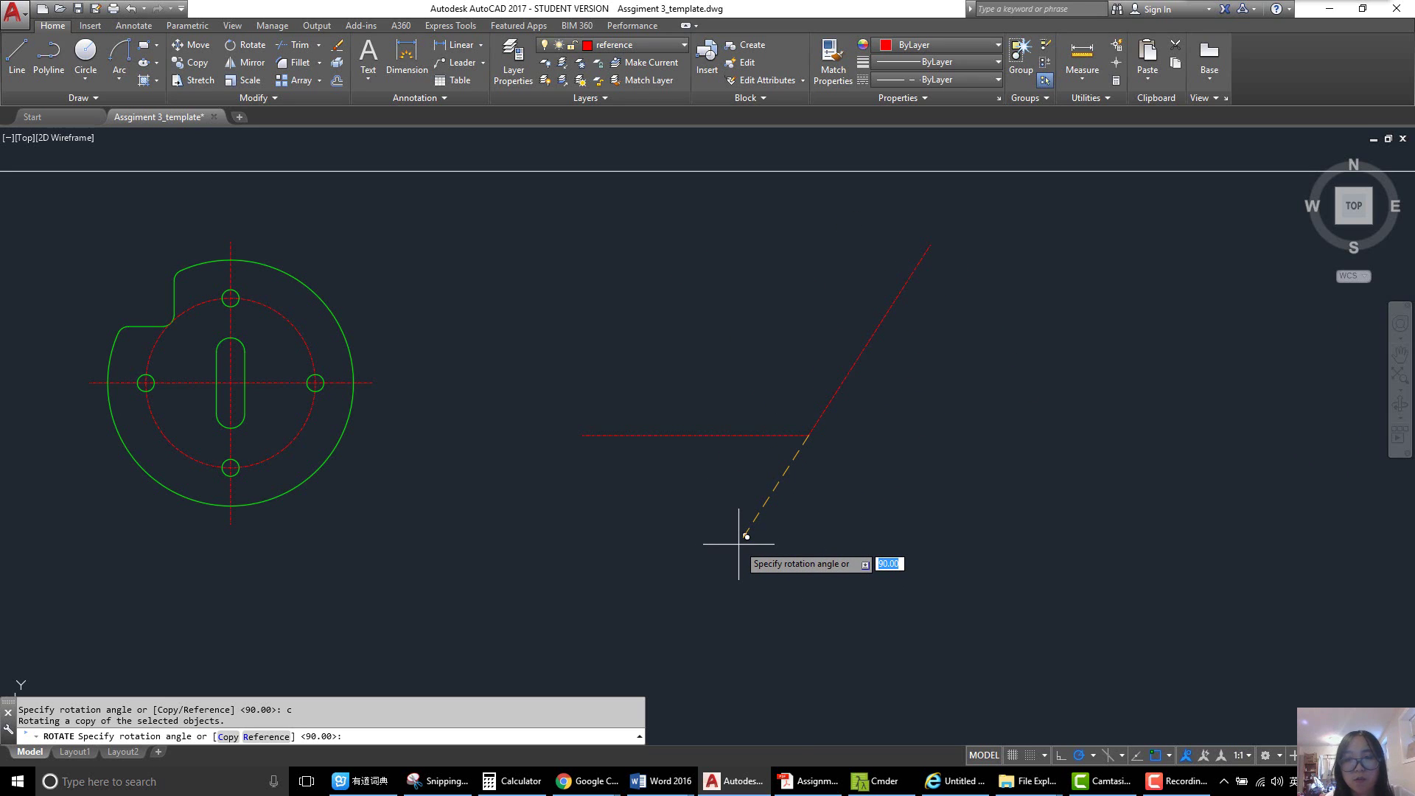
type("-19")
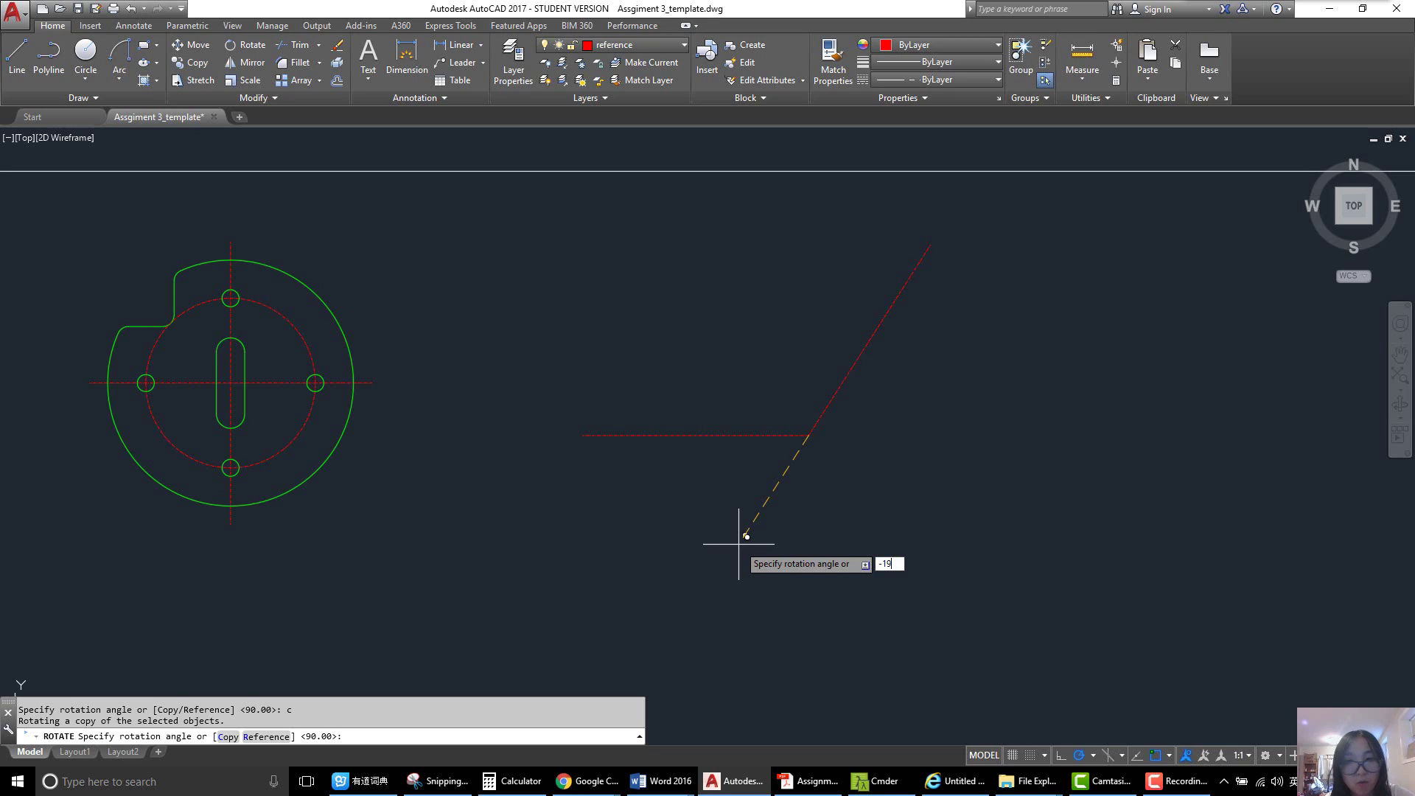
type("05")
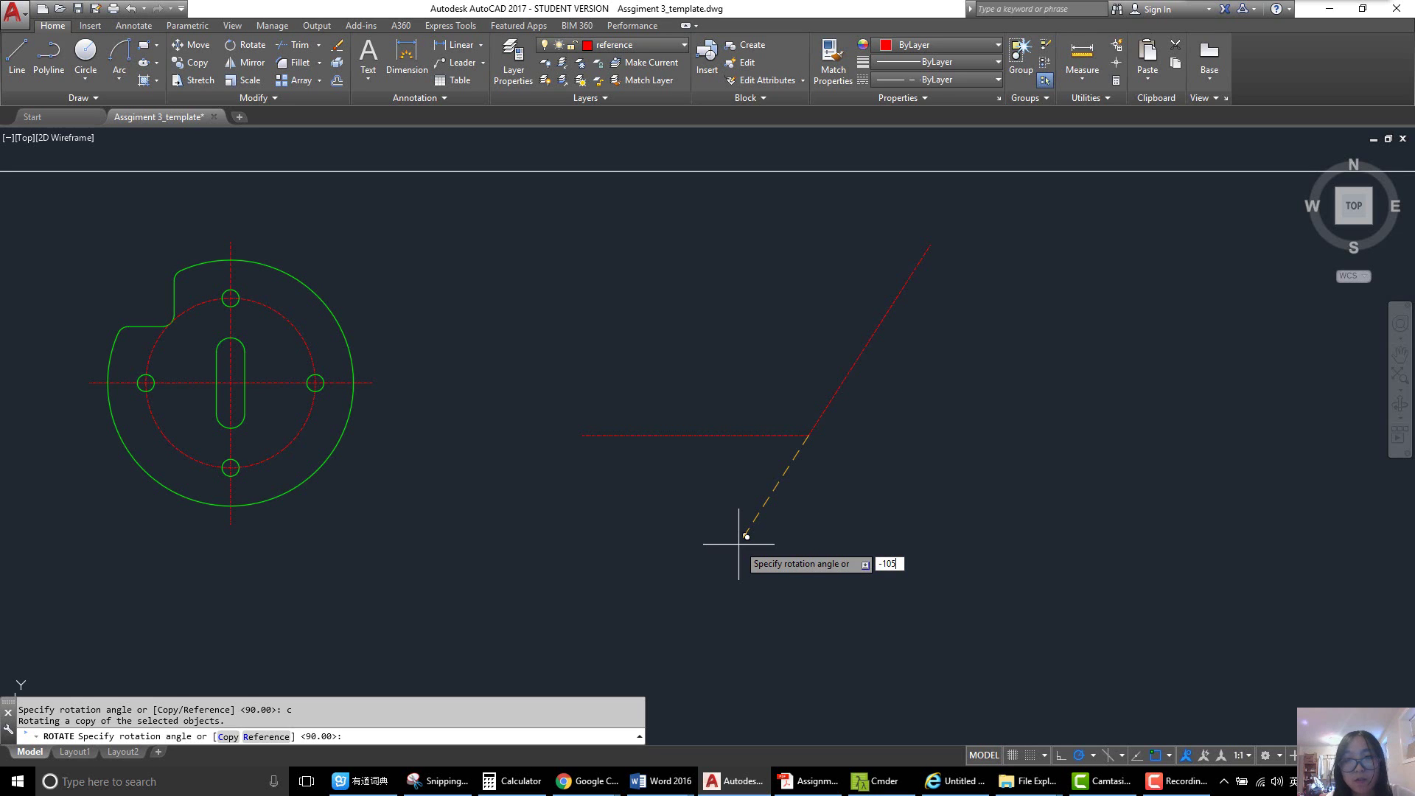
key("Return")
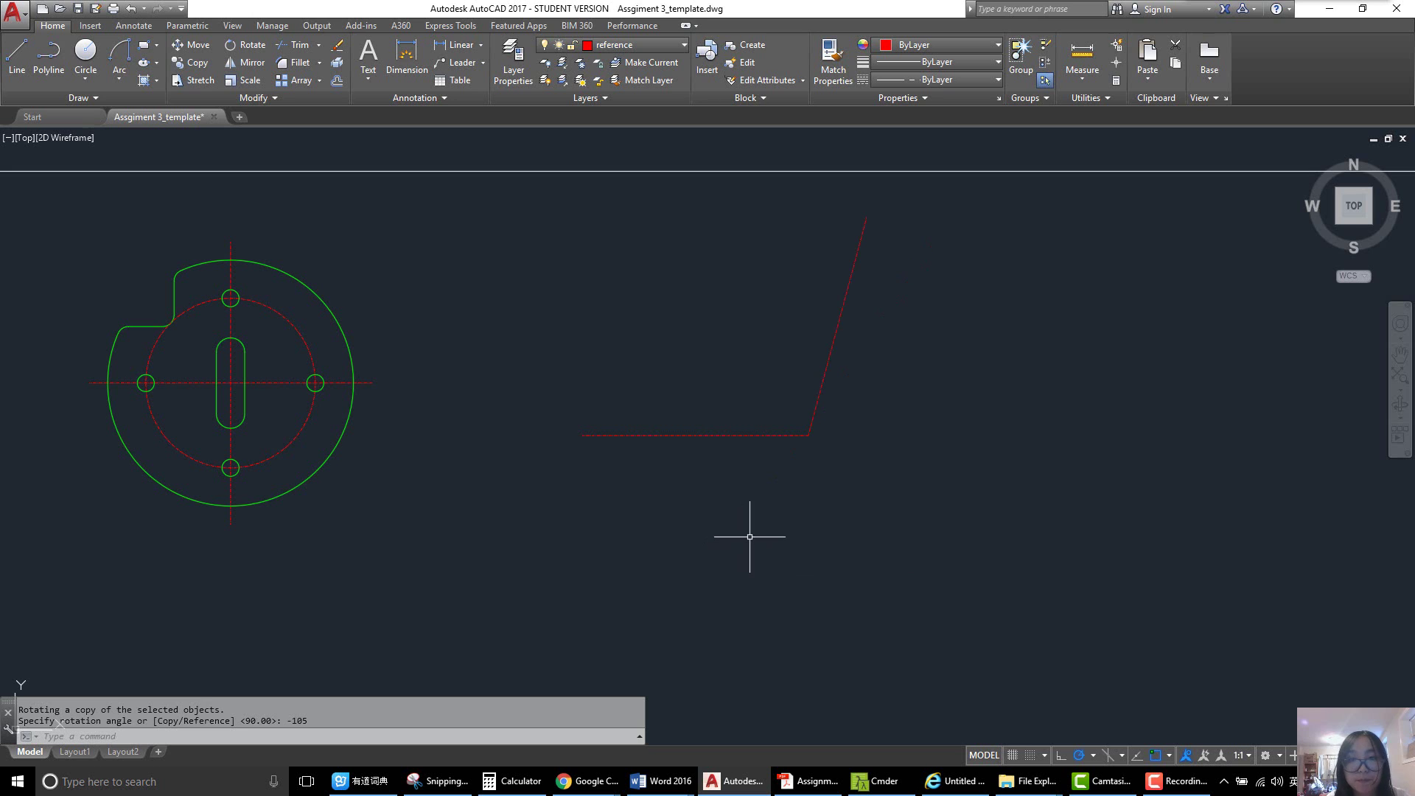
- On the Snipping Tool image, mark the vertical centerline through the link's corner circle
left_click(446, 781)
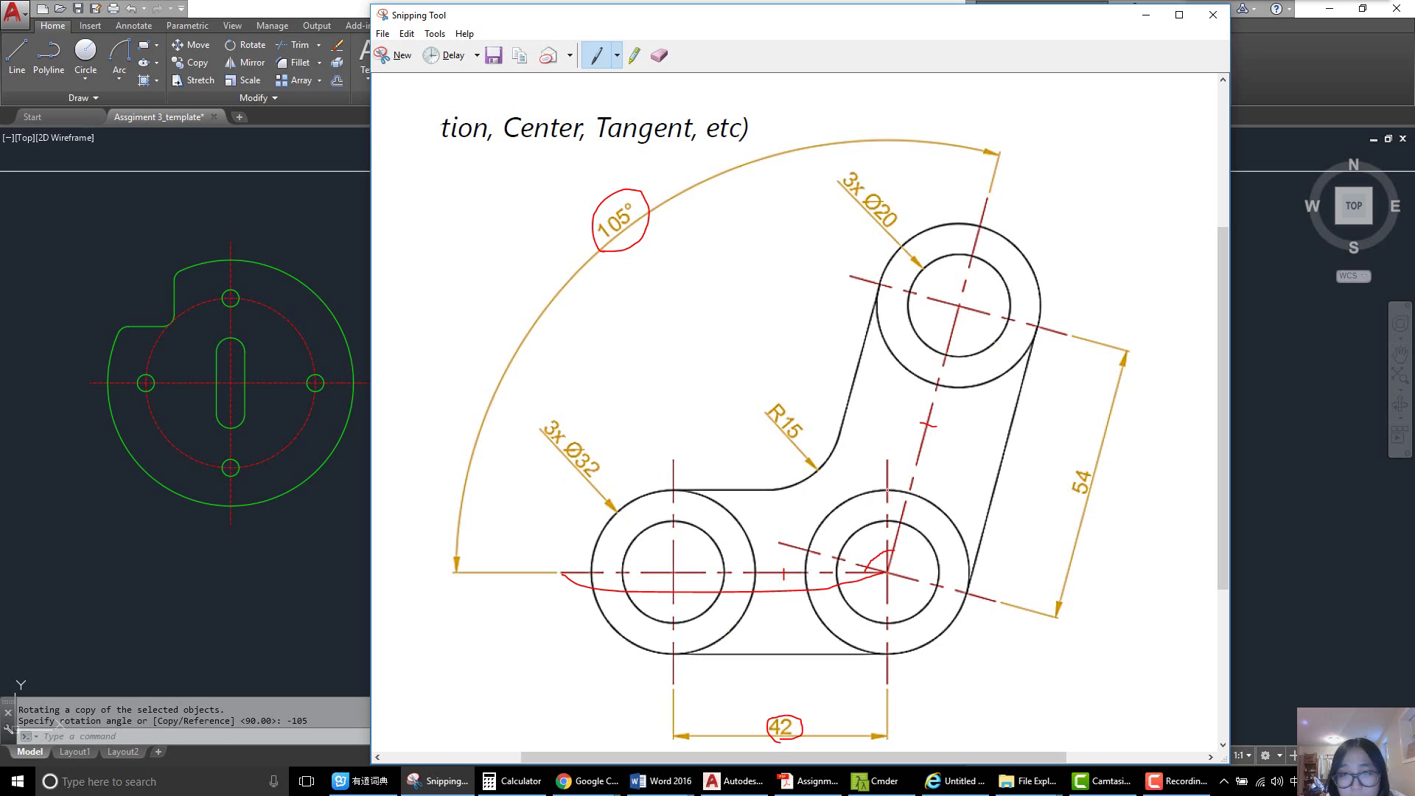
mouse_move(887, 489)
left_mouse_down()
mouse_move(904, 603)
mouse_move(888, 652)
left_mouse_up()
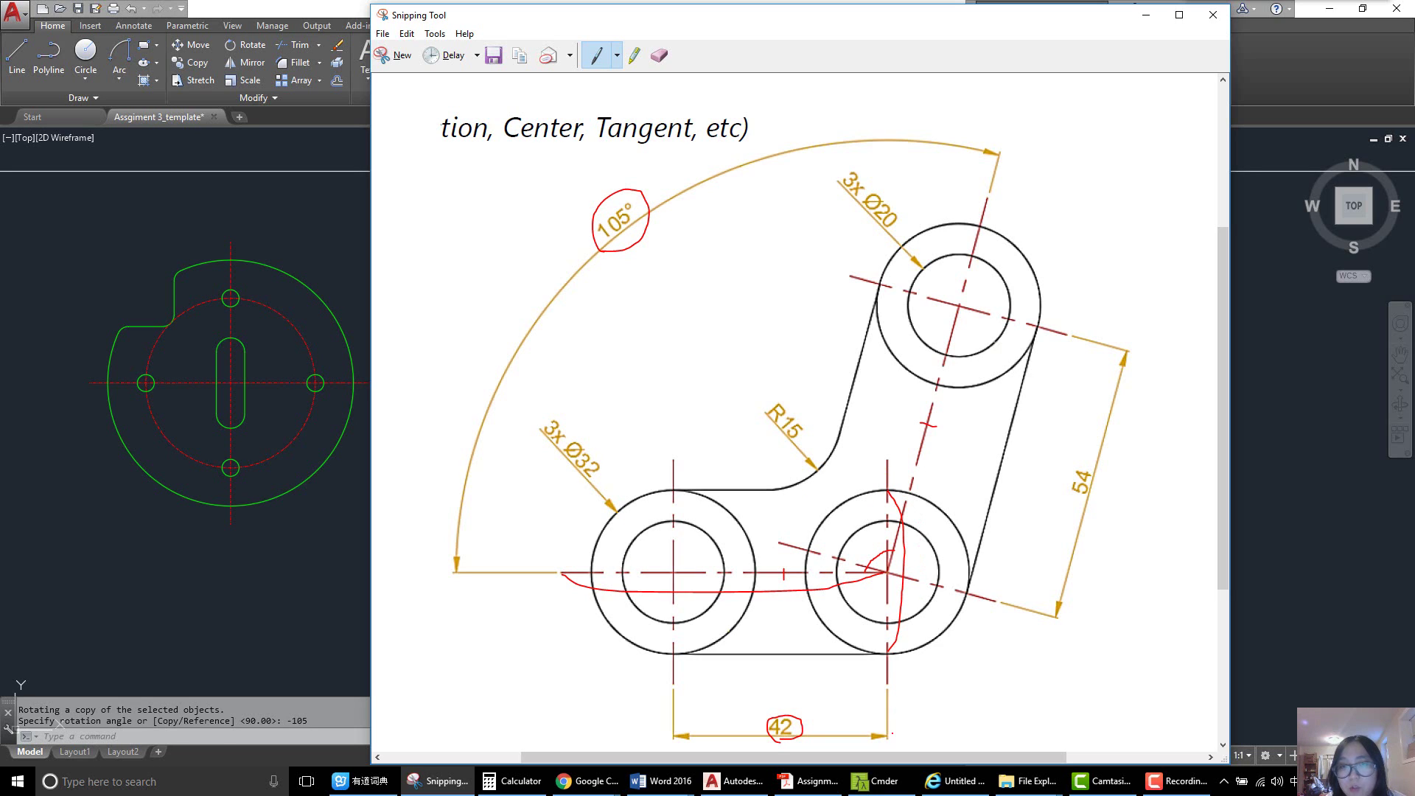
left_click(1146, 15)
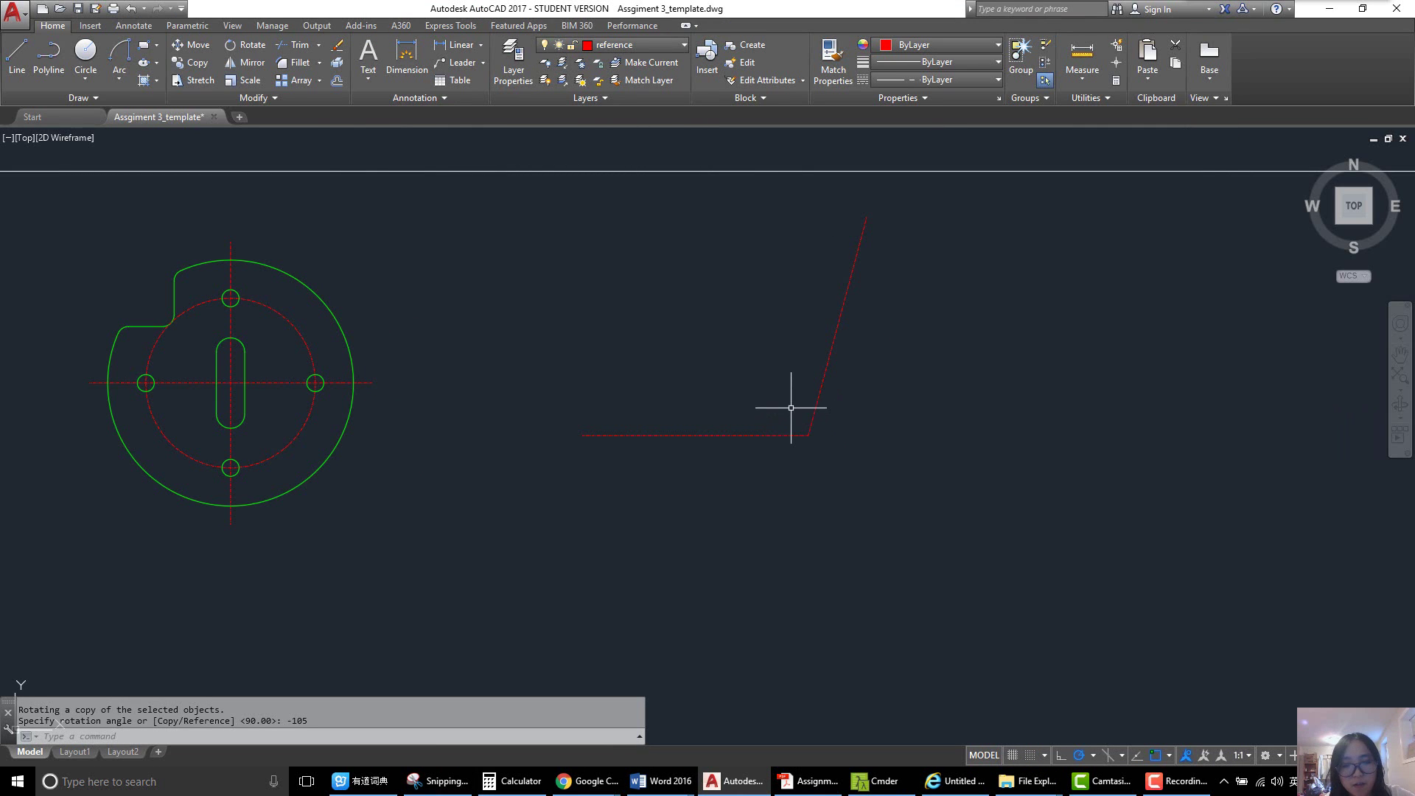
- Draw a separate vertical line 50 units downward, to the right of the link's inclined centerline
type("l")
key("Return")
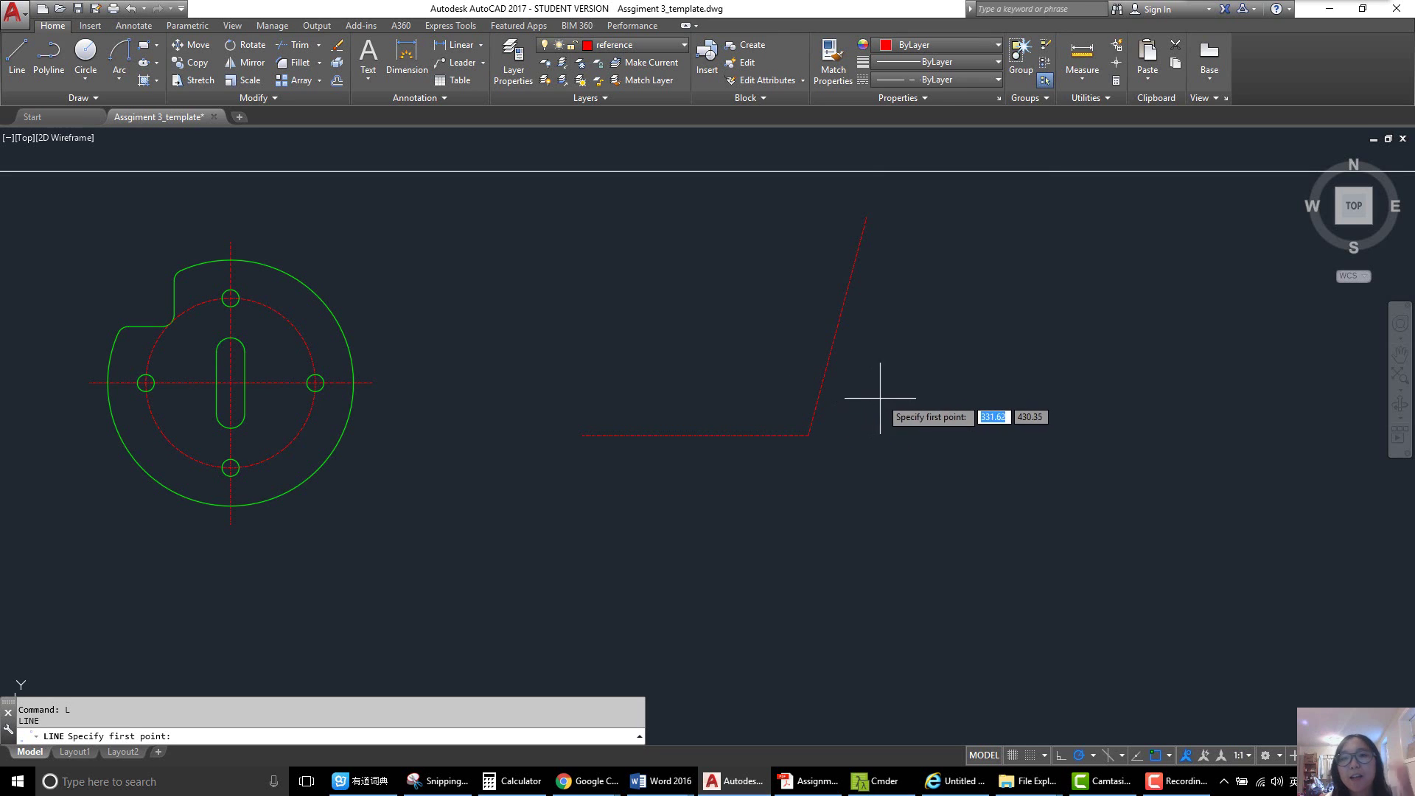
left_click(913, 375)
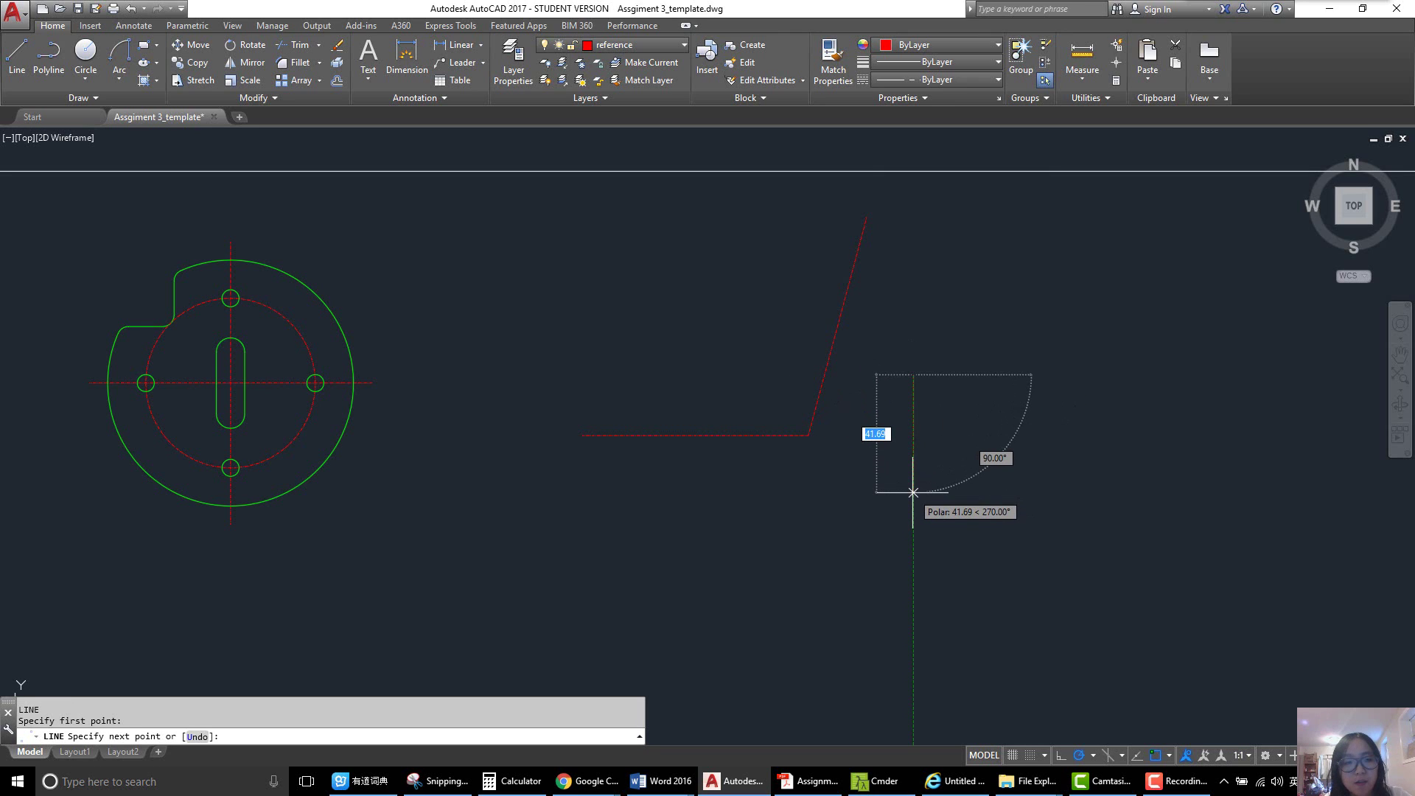
type("50")
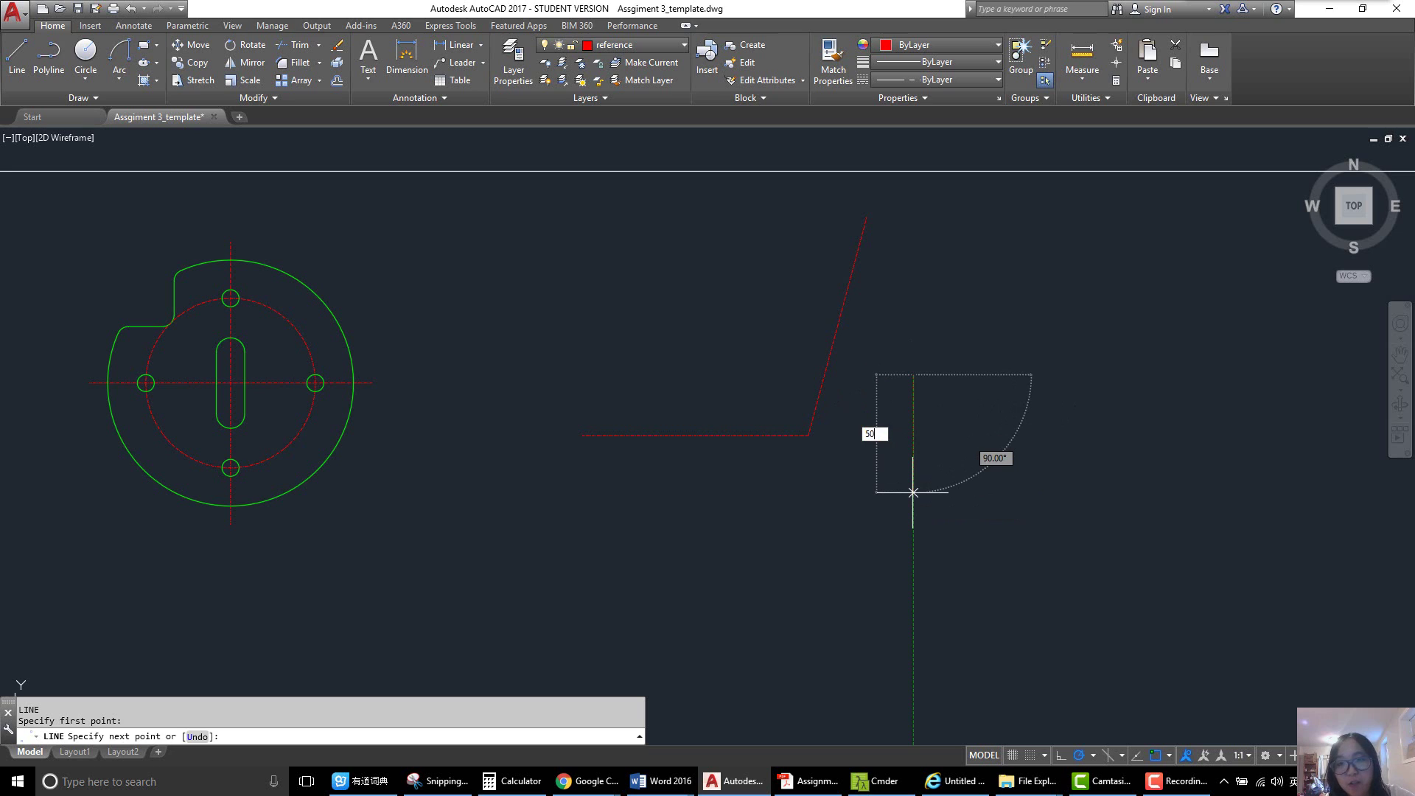
key("Return")
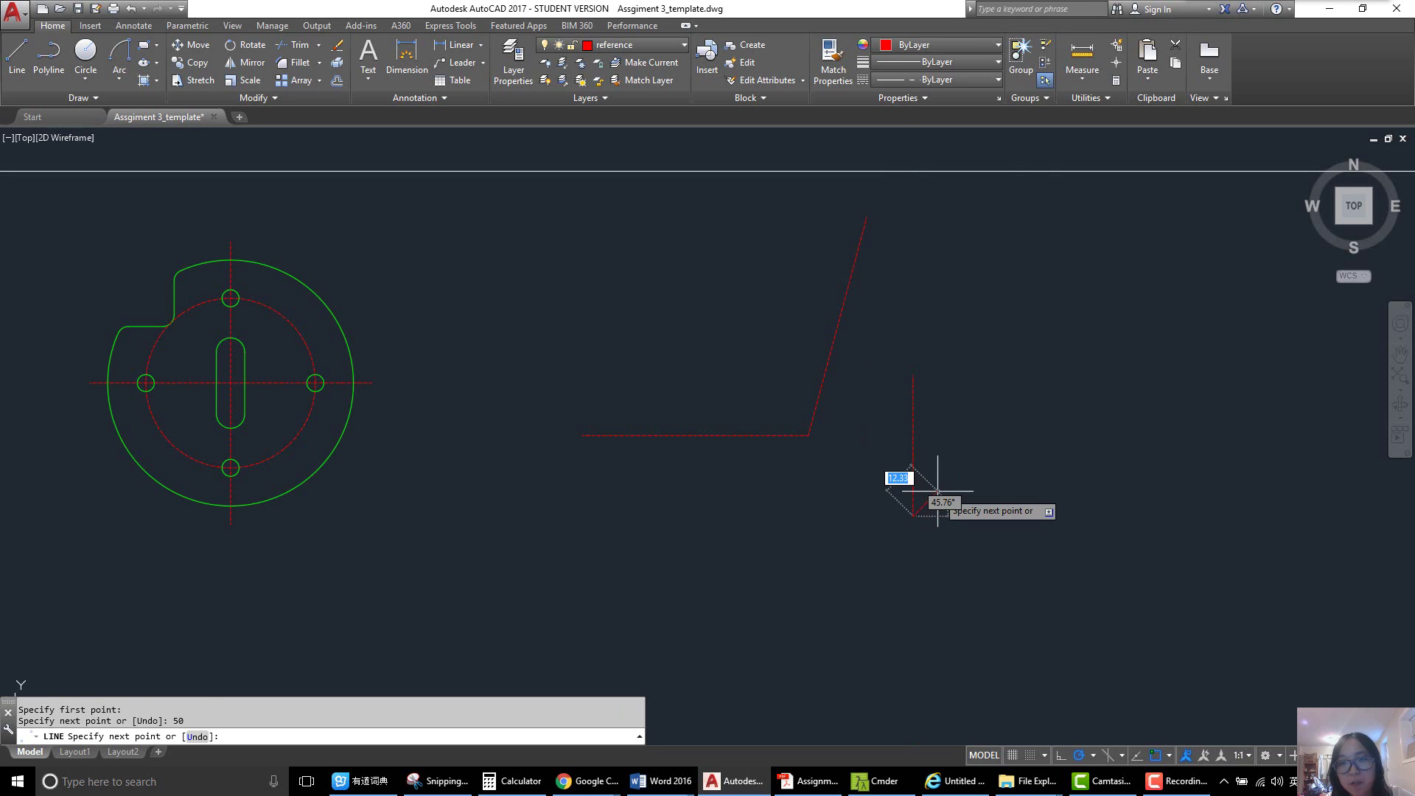
key("Return")
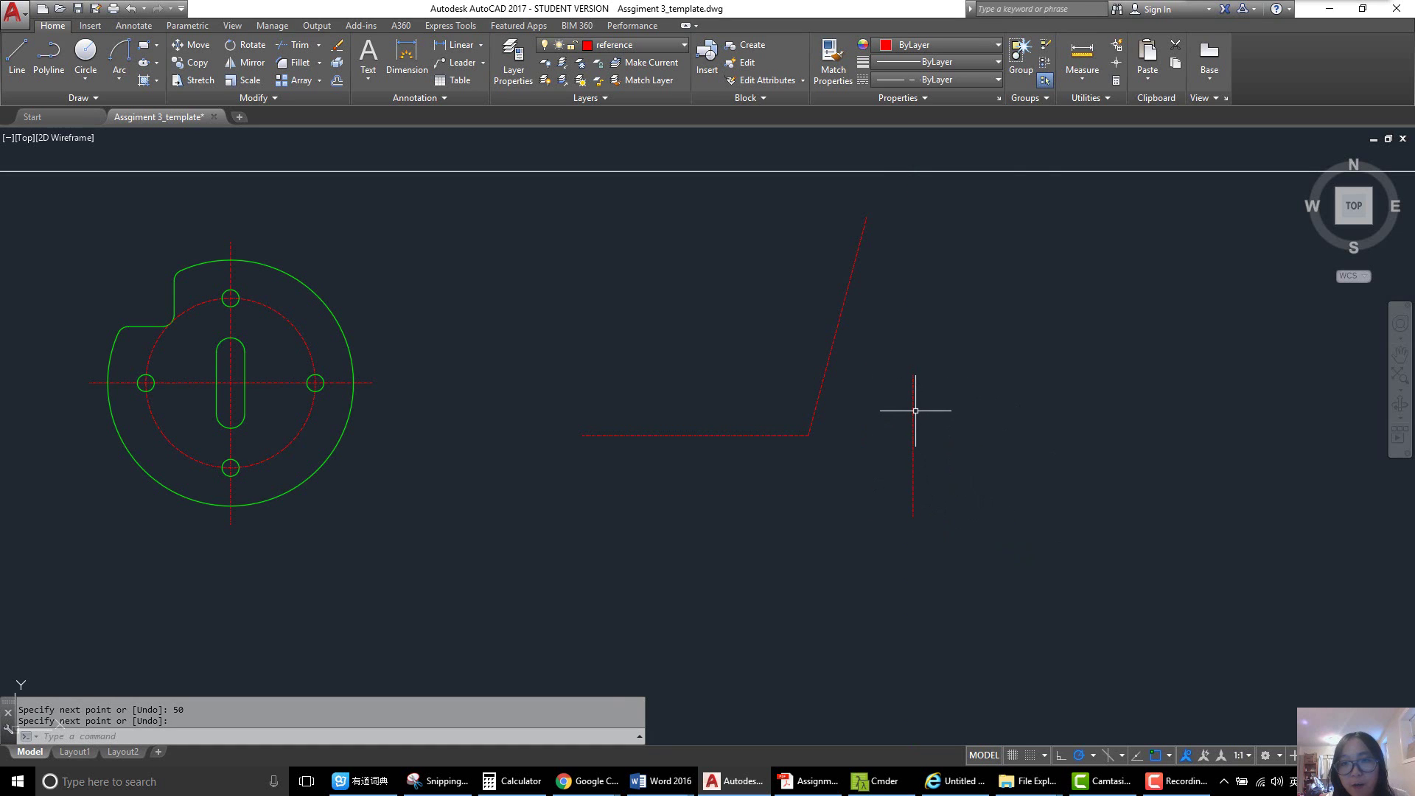
- Move the separate vertical line by its midpoint onto the corner where the horizontal and inclined centerlines meet
left_click(914, 410)
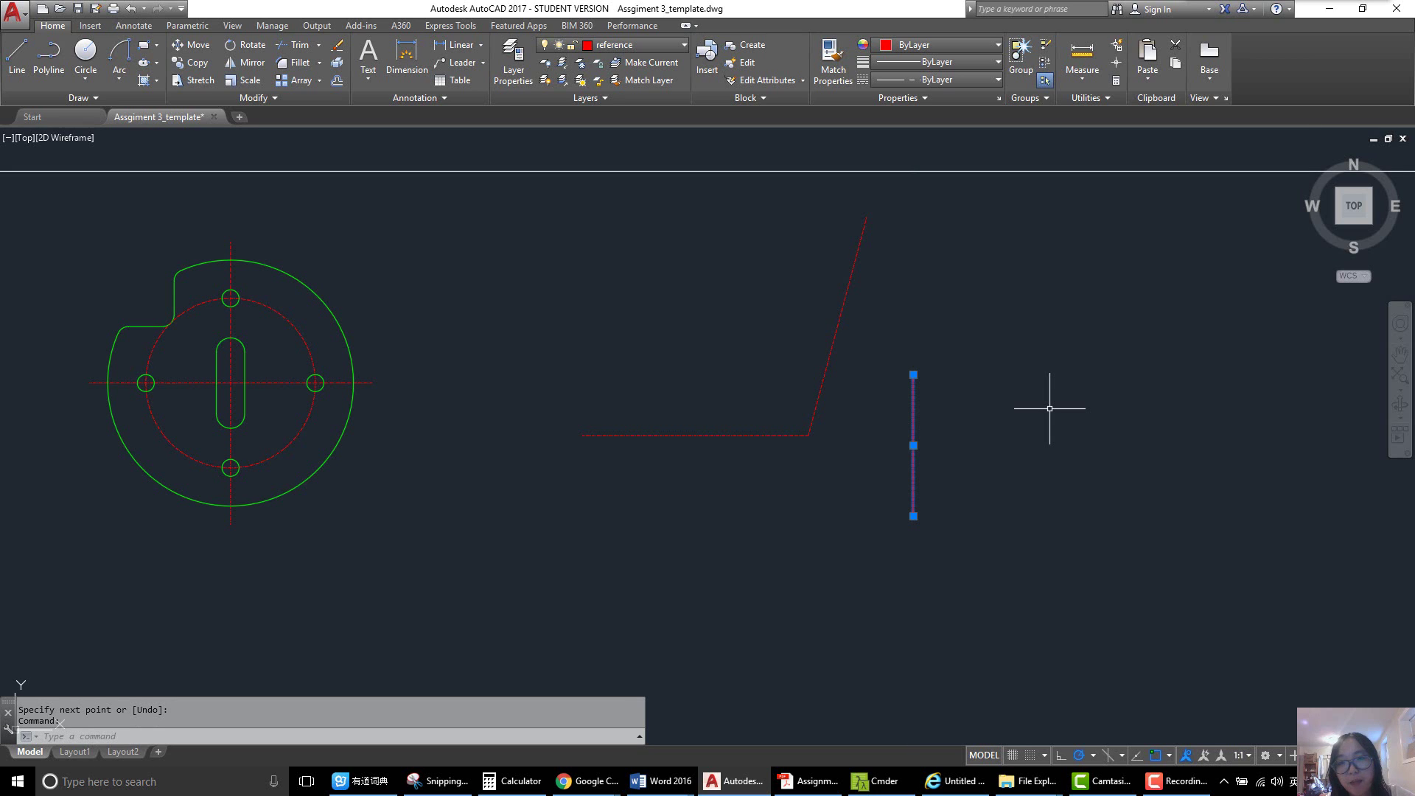
type("m")
key("Return")
left_click(913, 446)
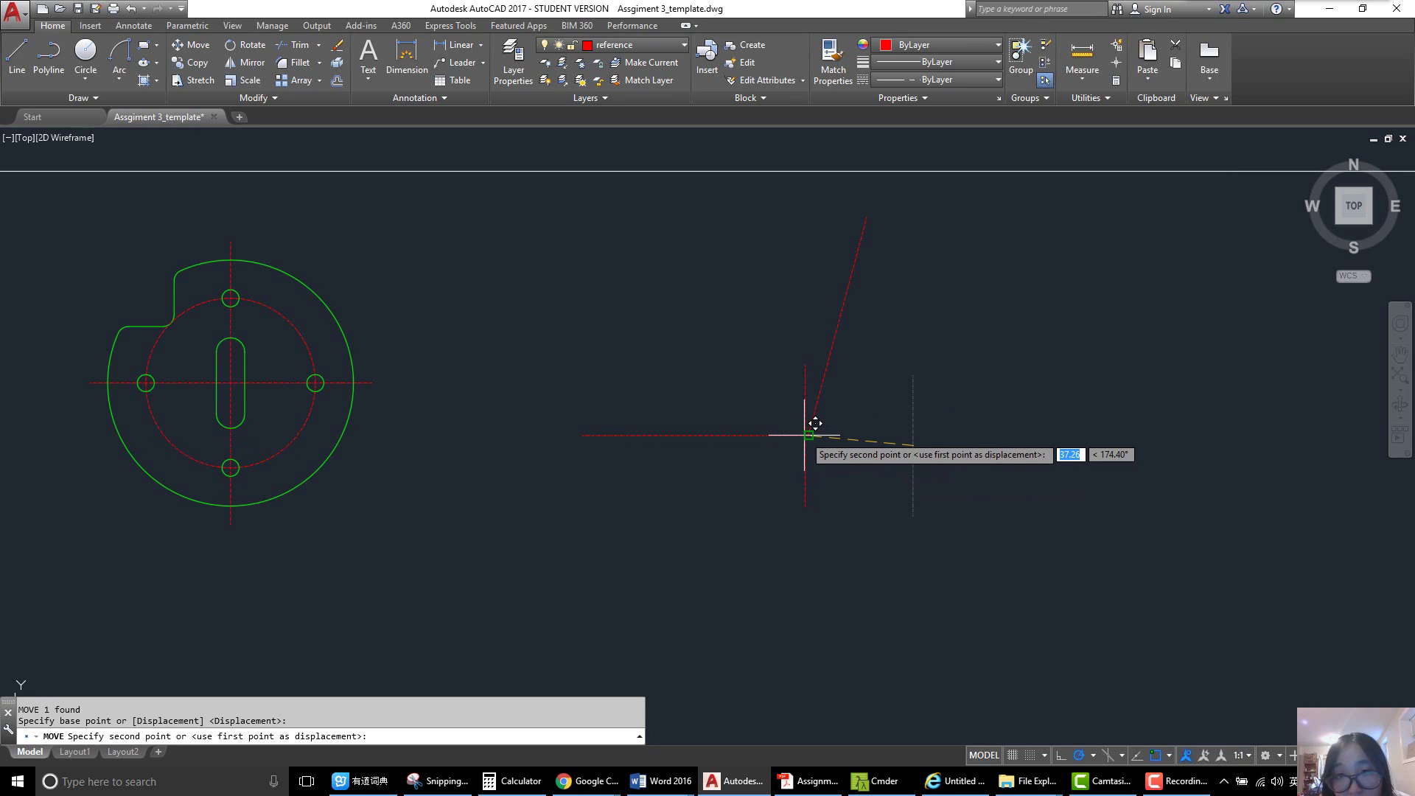
scroll(816, 420, "up", 2)
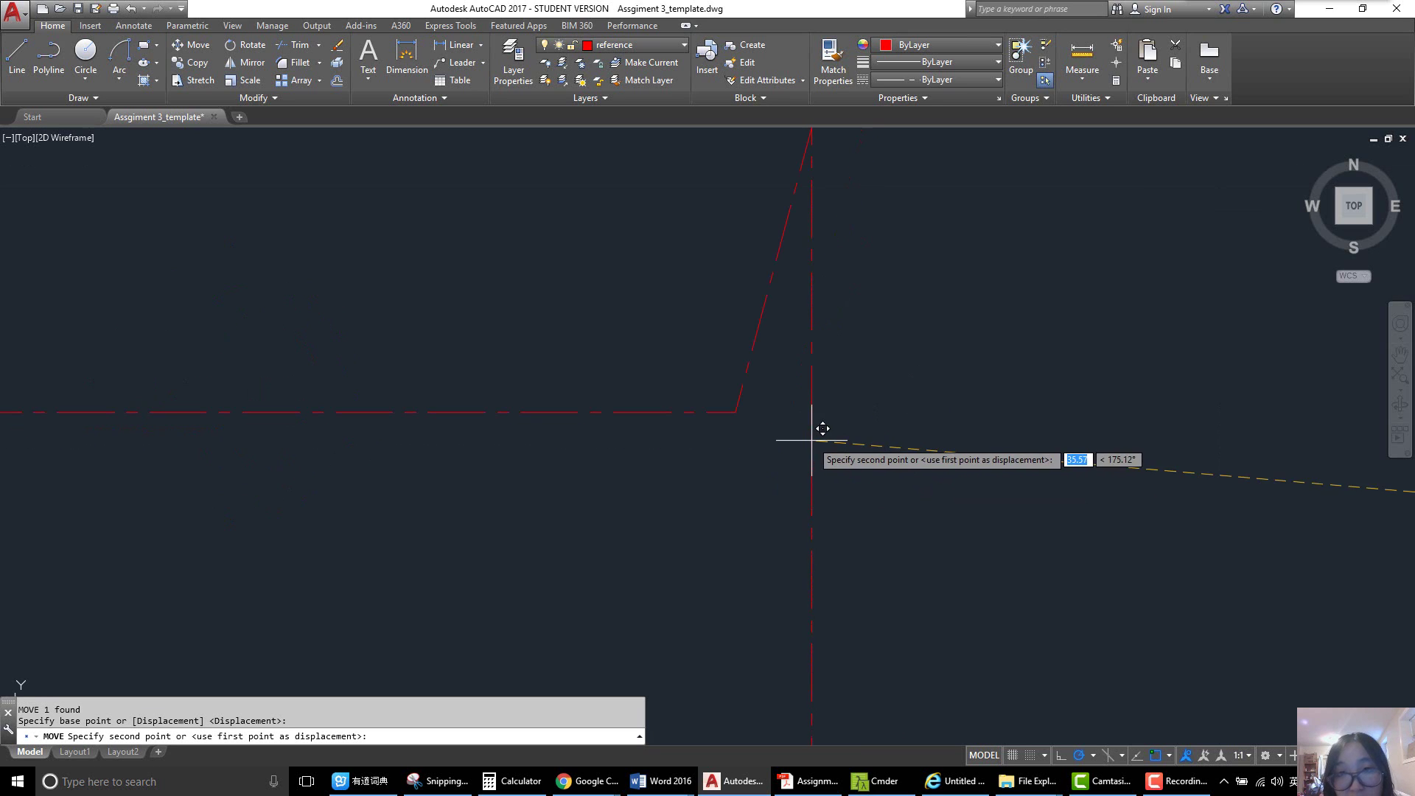
left_click(747, 400)
scroll(739, 410, "down", 3)
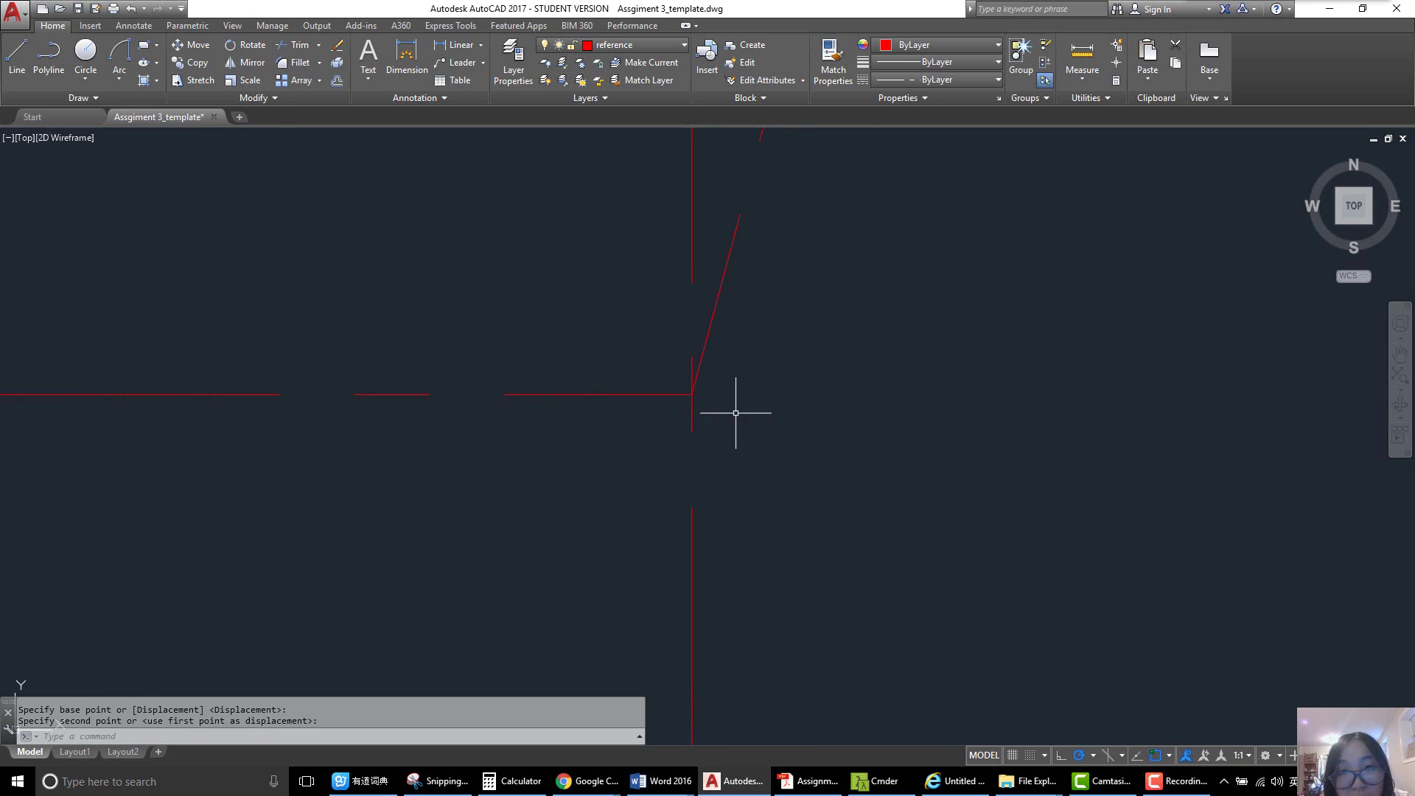
scroll(683, 412, "down", 5)
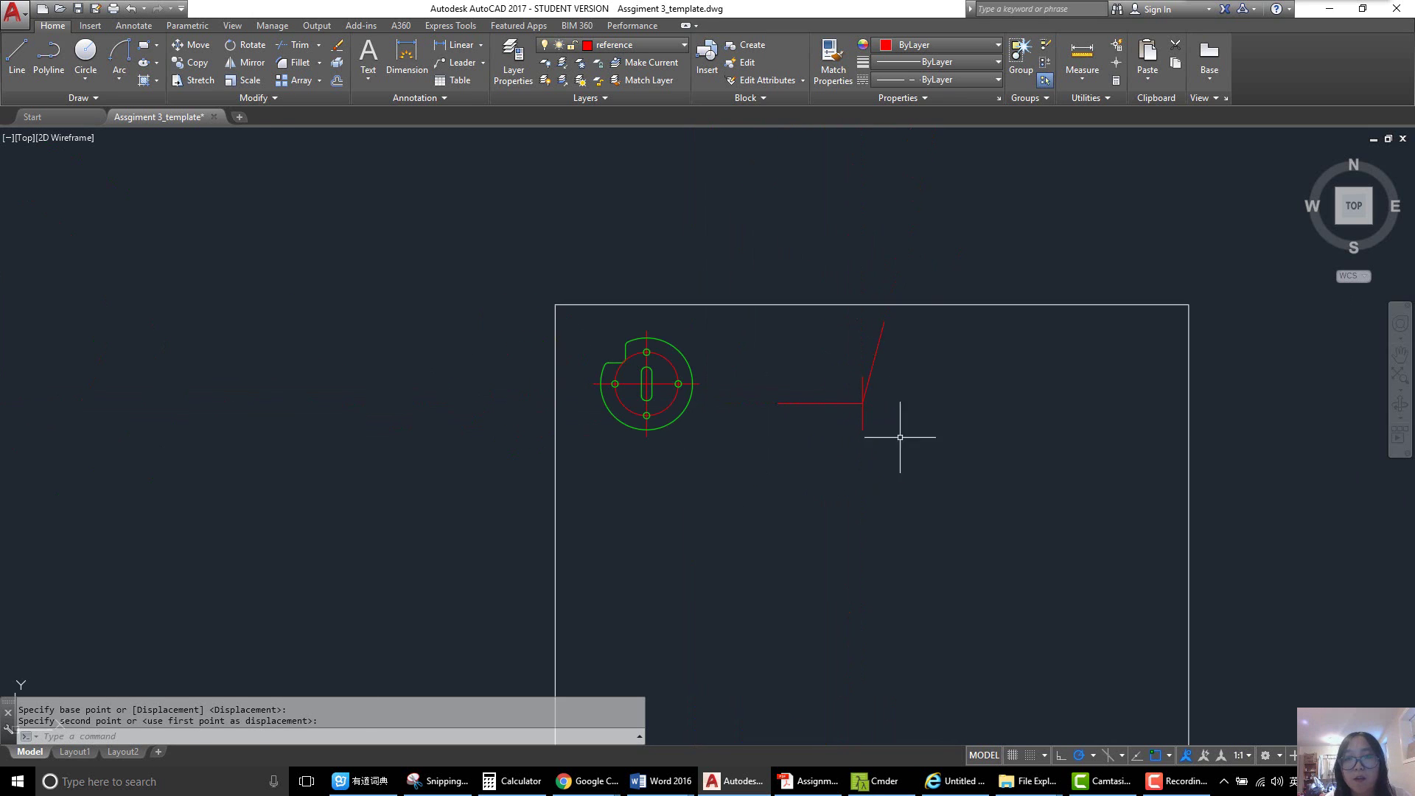
scroll(828, 404, "up", 2)
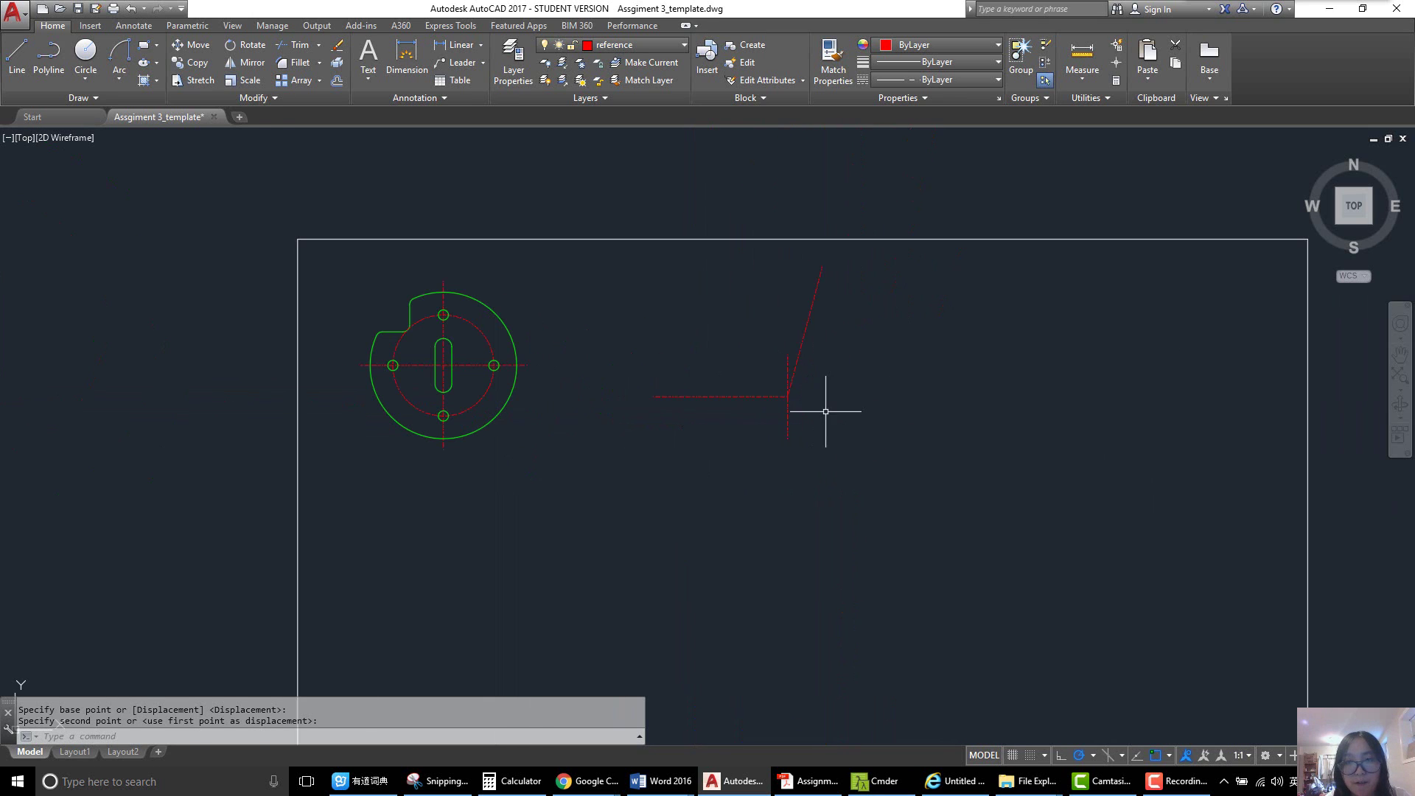
- Check the circle spacing on the Snipping Tool image and offset the corner's vertical centerline 42 units to the left in AutoCAD
left_click(439, 781)
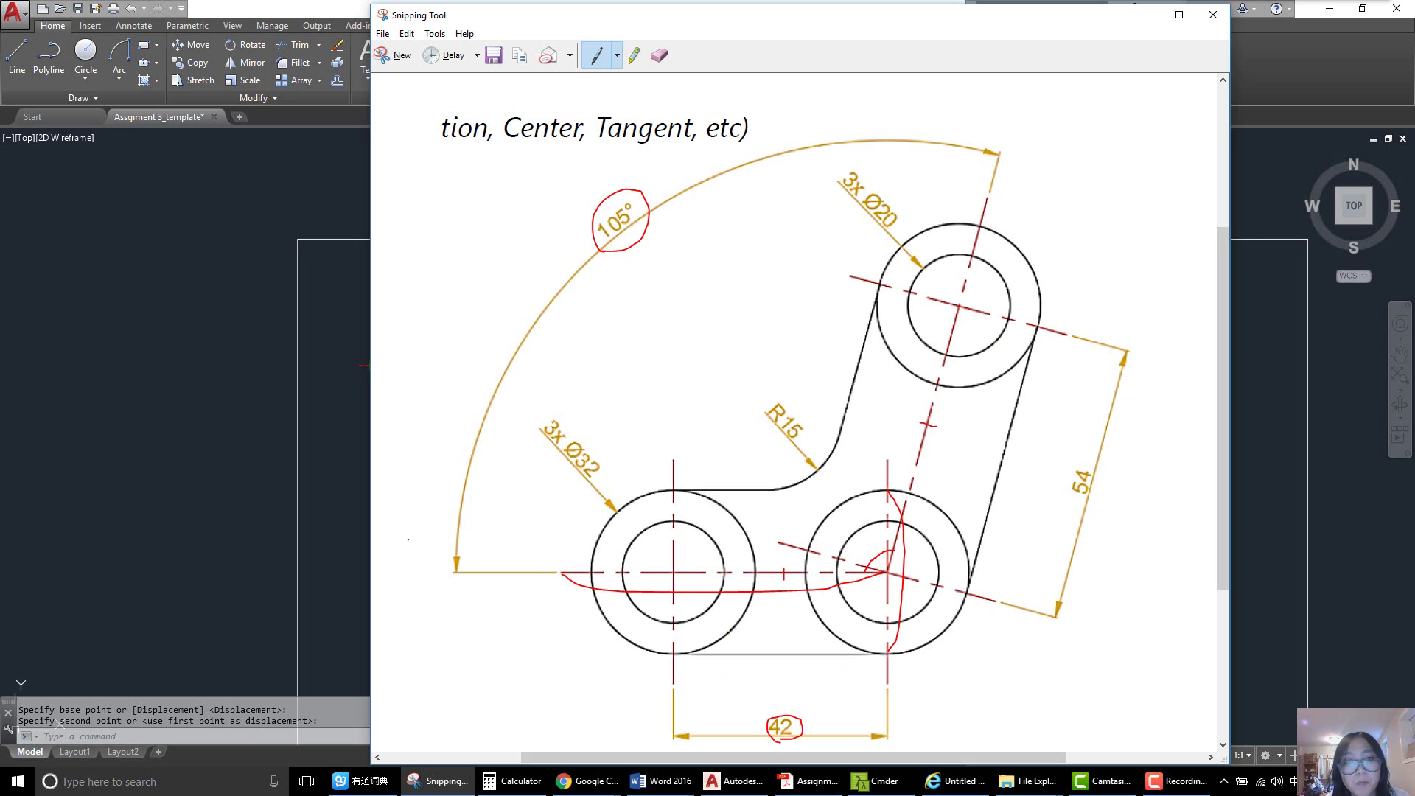
left_click(348, 569)
type("o")
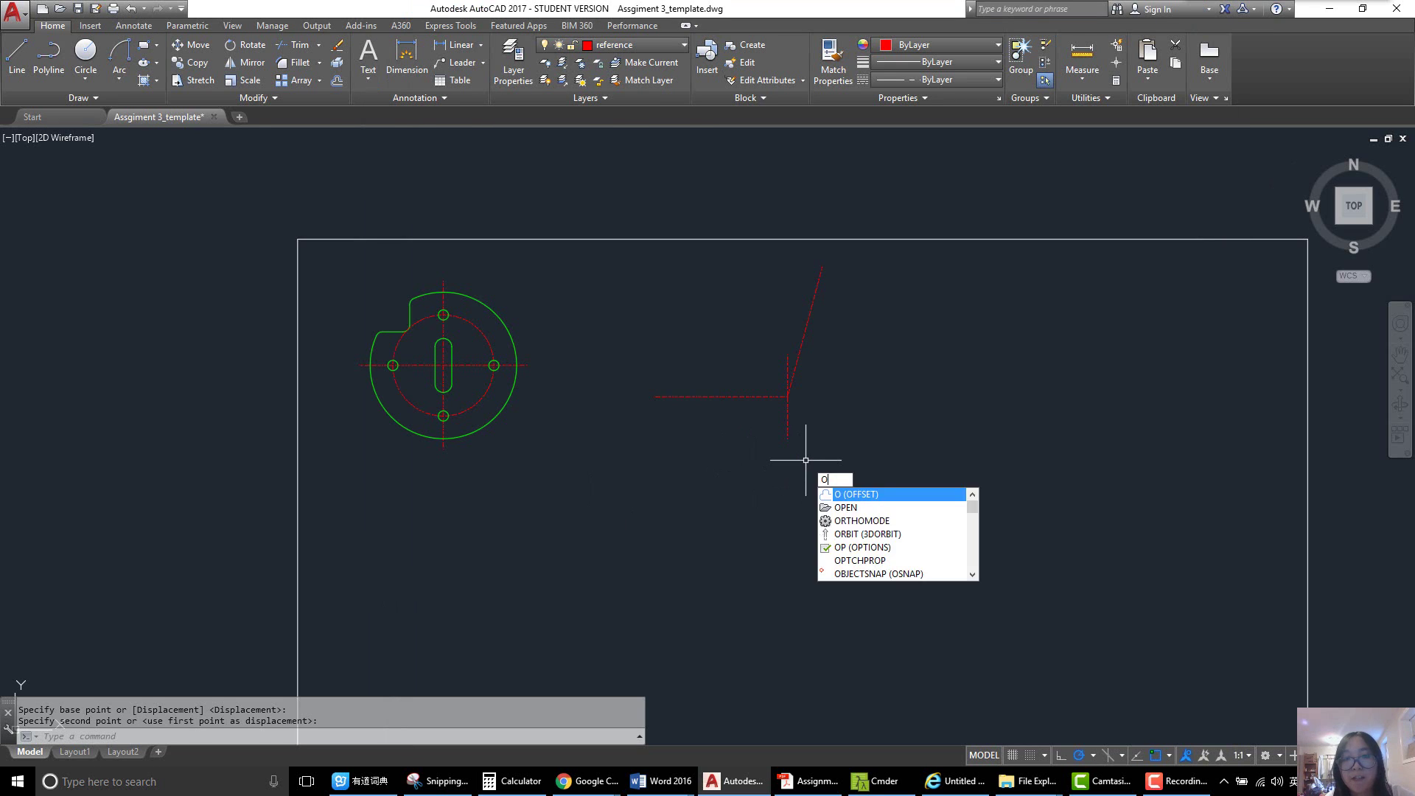
key("Return")
type("42")
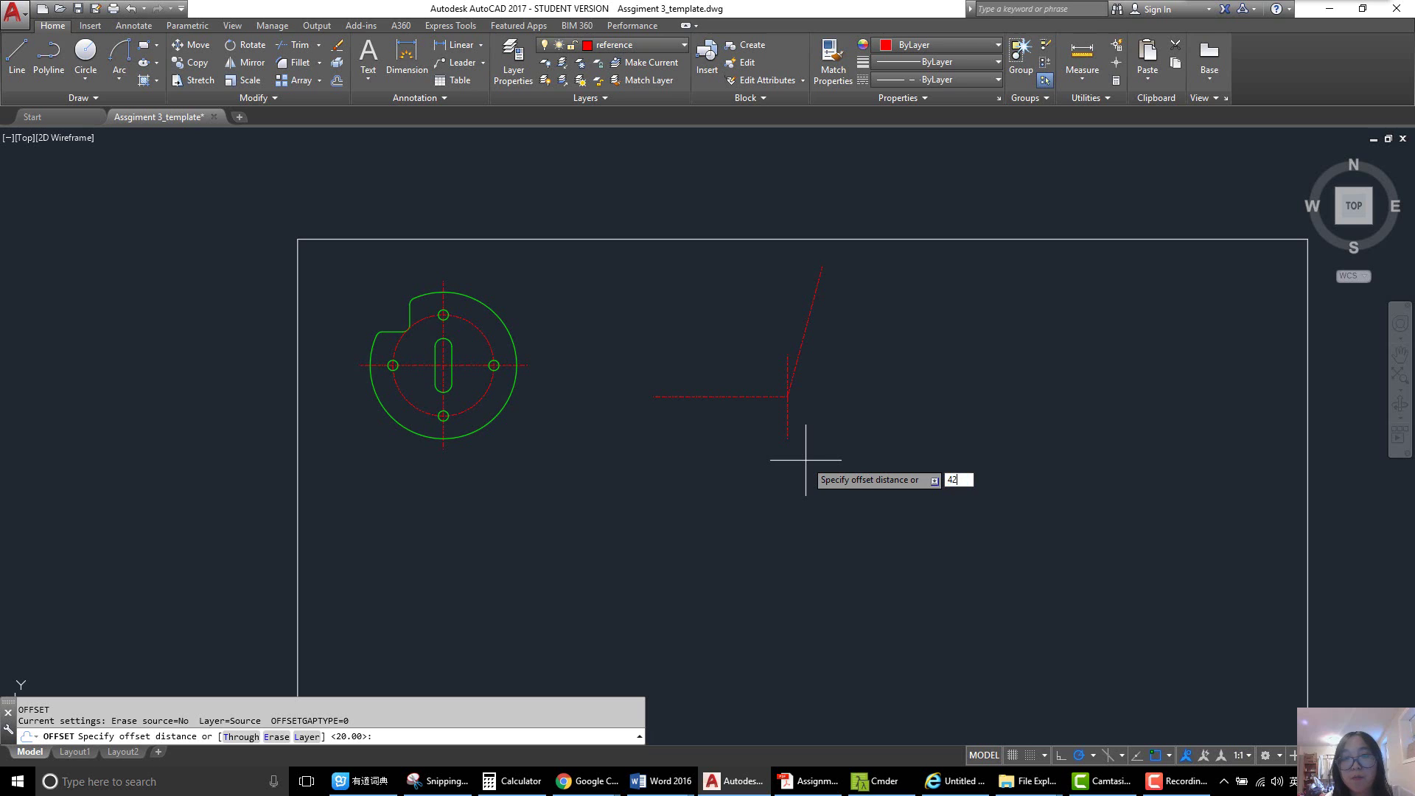
key("Return")
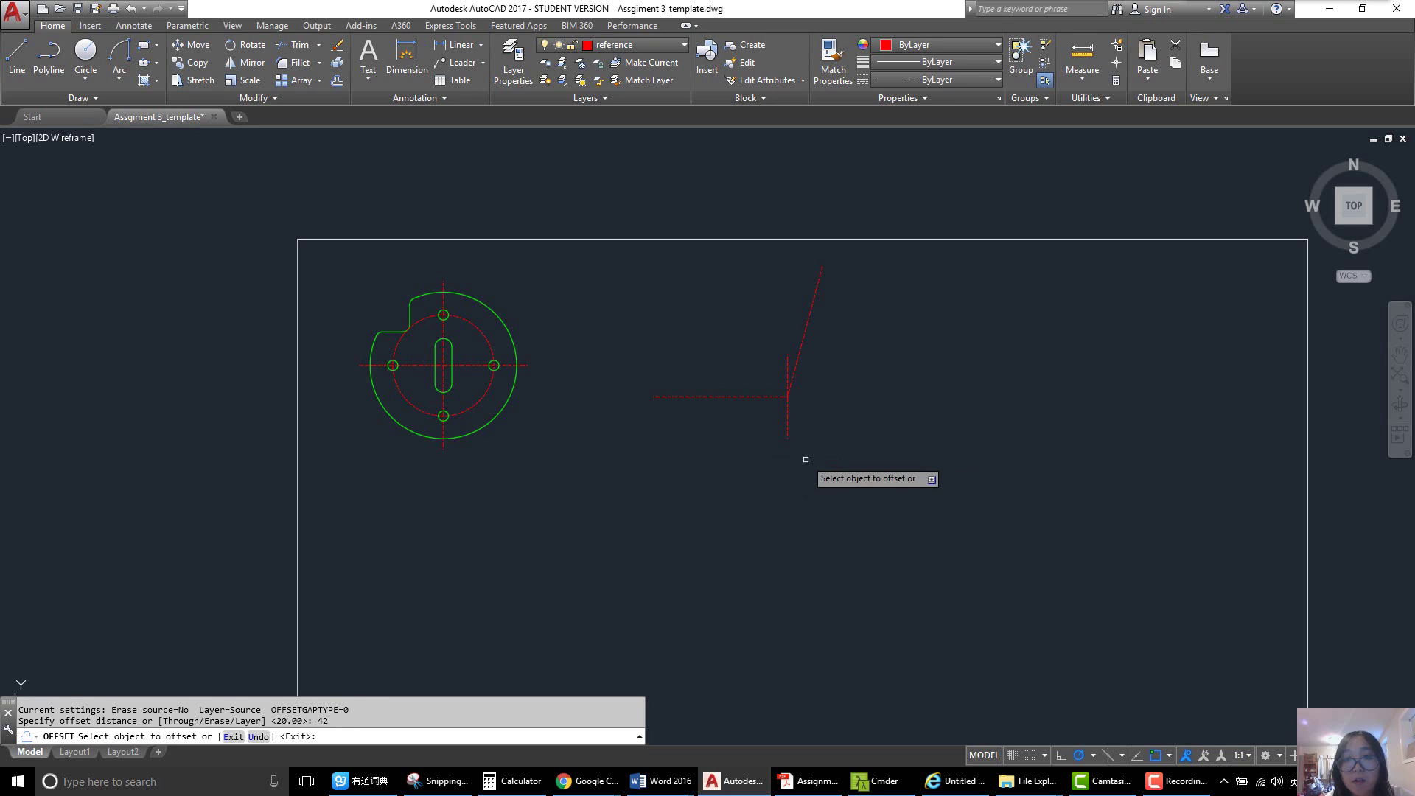
left_click(786, 406)
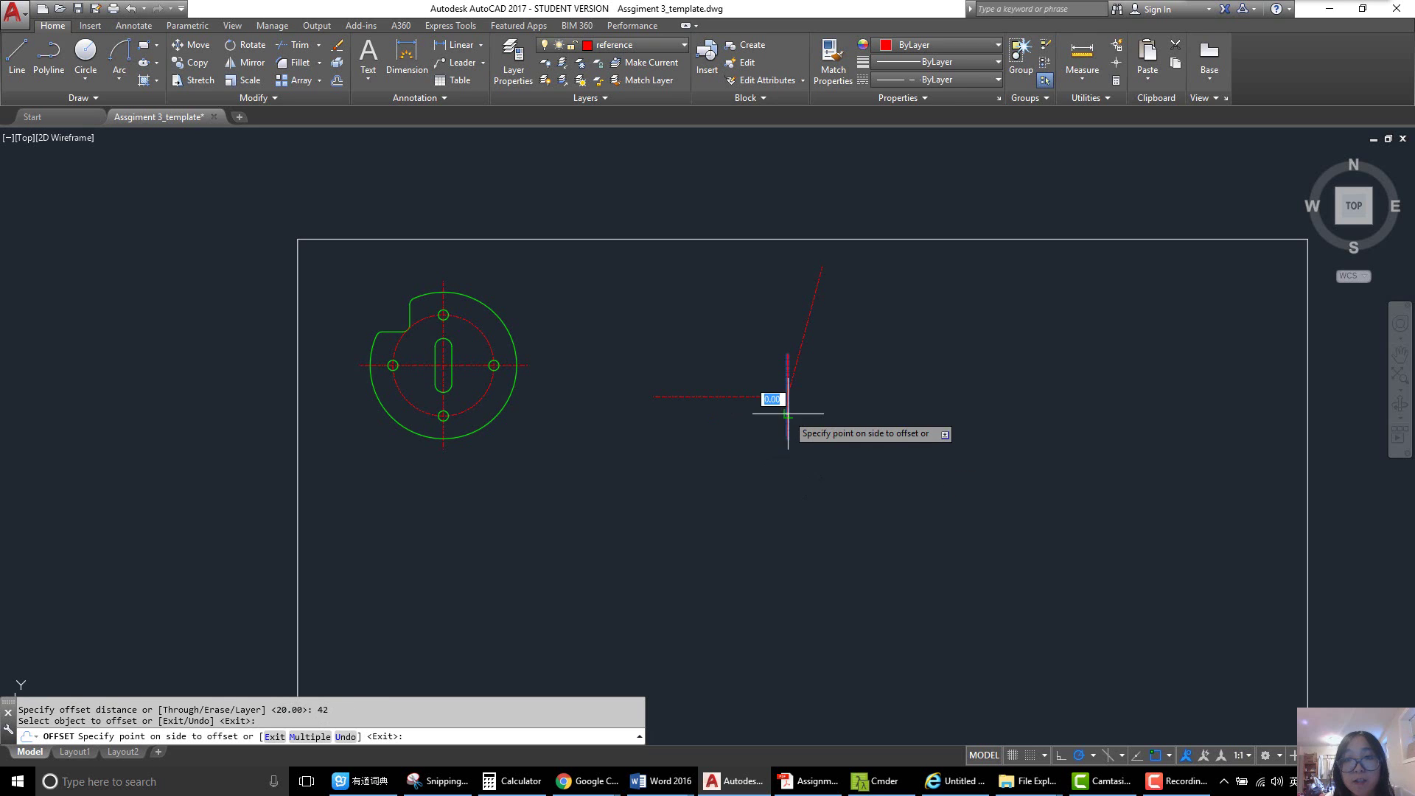
left_click(715, 453)
key("Return")
- On the Snipping Tool image, mark the short tilted centerline through the corner circle and note the 75 and 15 degree angles
mouse_move(737, 786)
key("alt+Tab")
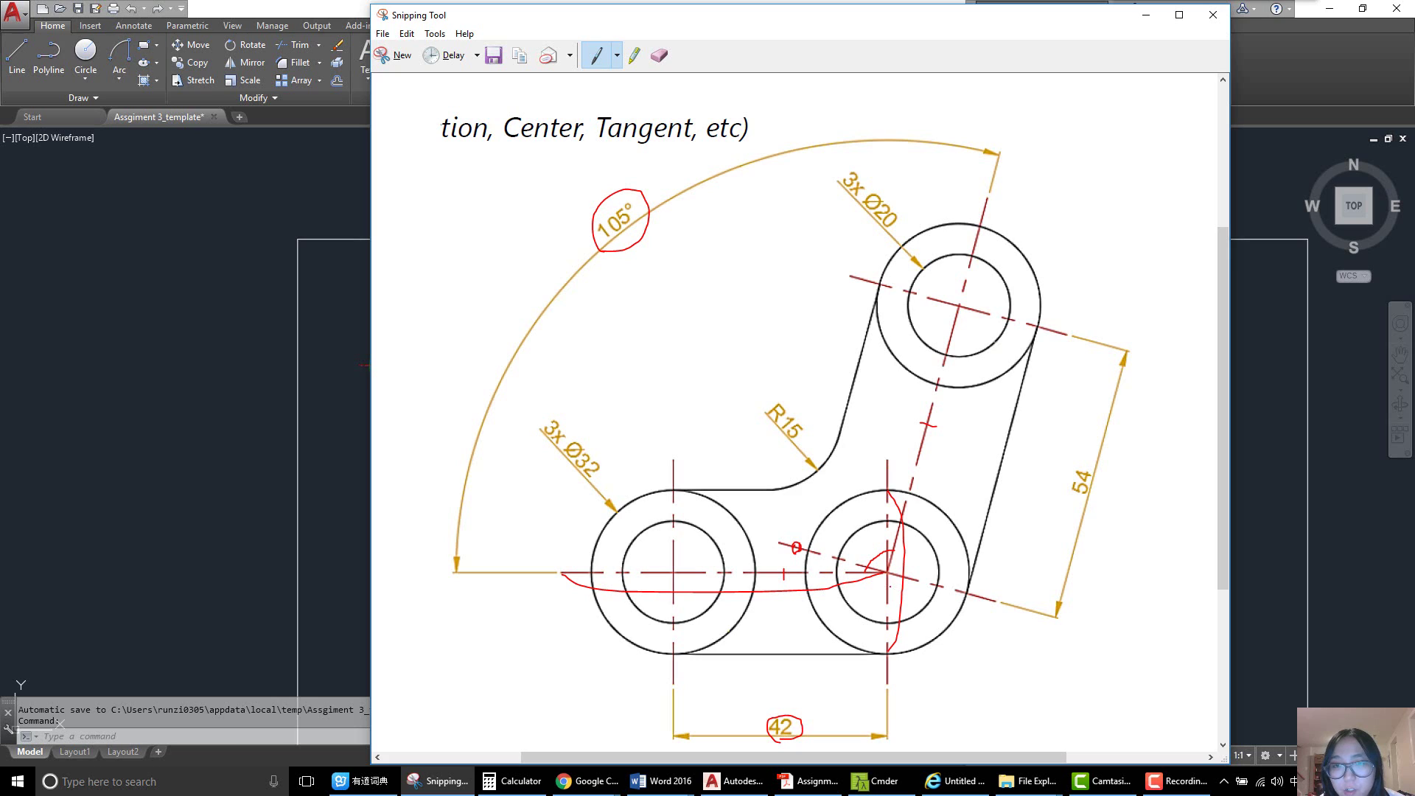
left_click_drag(859, 565, 864, 559)
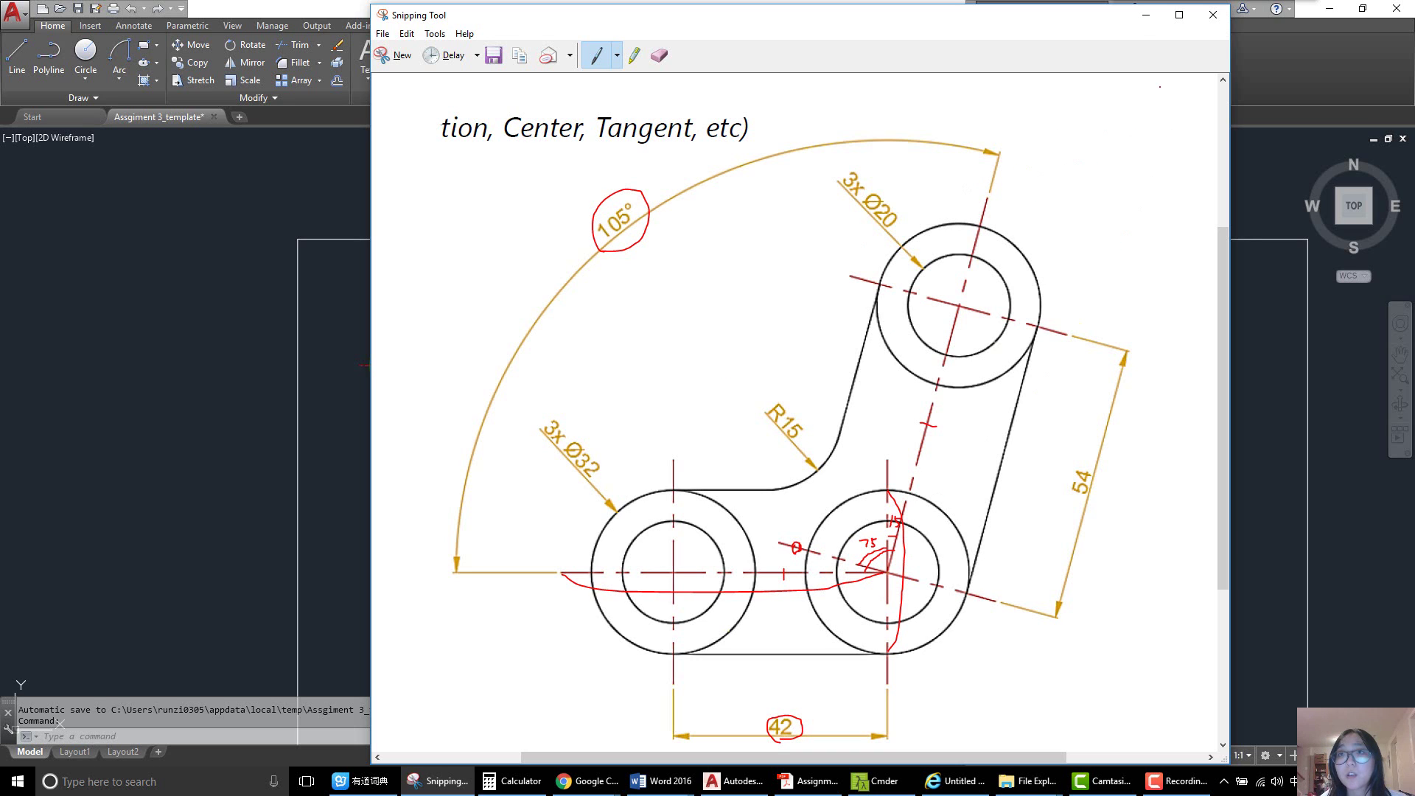
left_click(1146, 14)
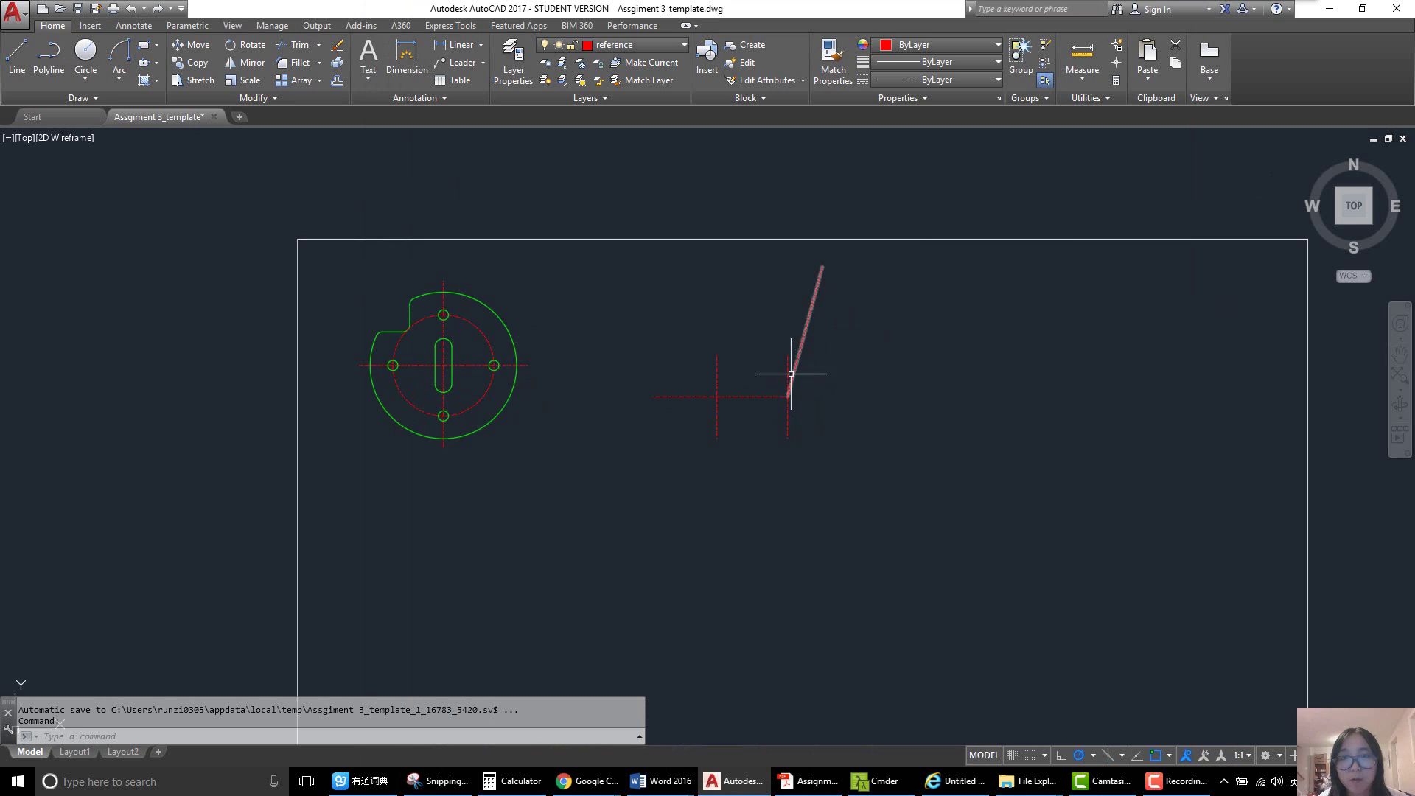
- Rotate a copy of the corner's vertical centerline by 75° about its midpoint
scroll(791, 374, "up", 2)
type("ro")
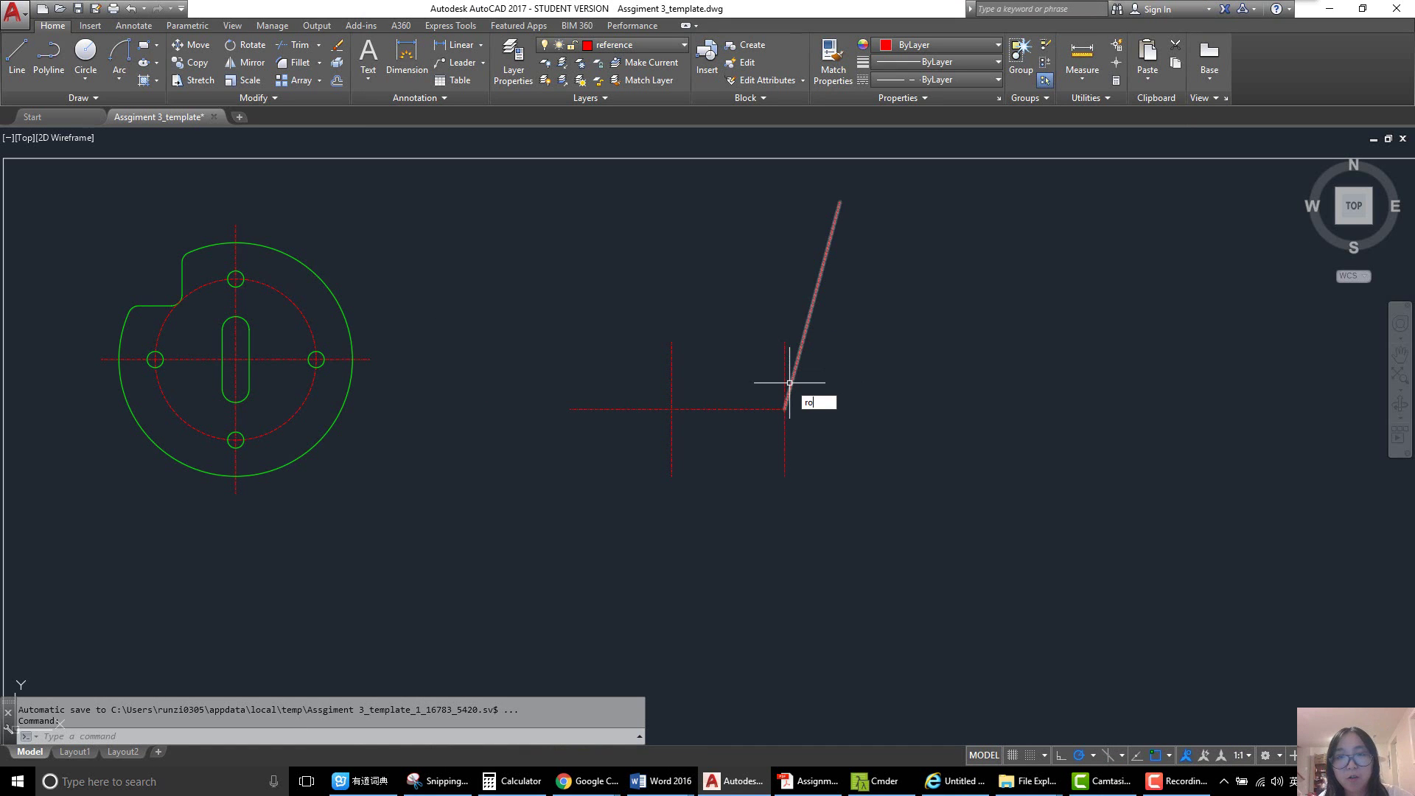
key("Return")
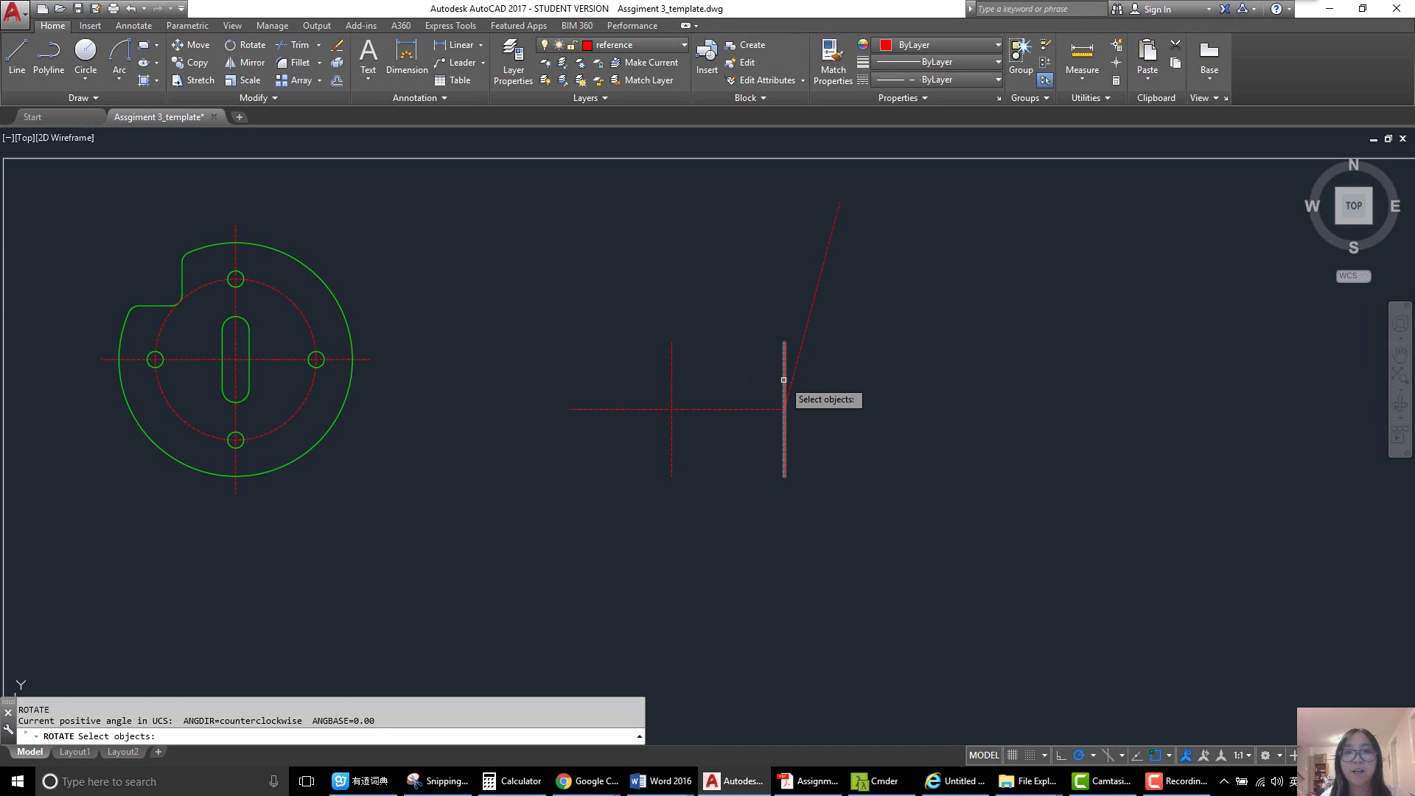
left_click(784, 380)
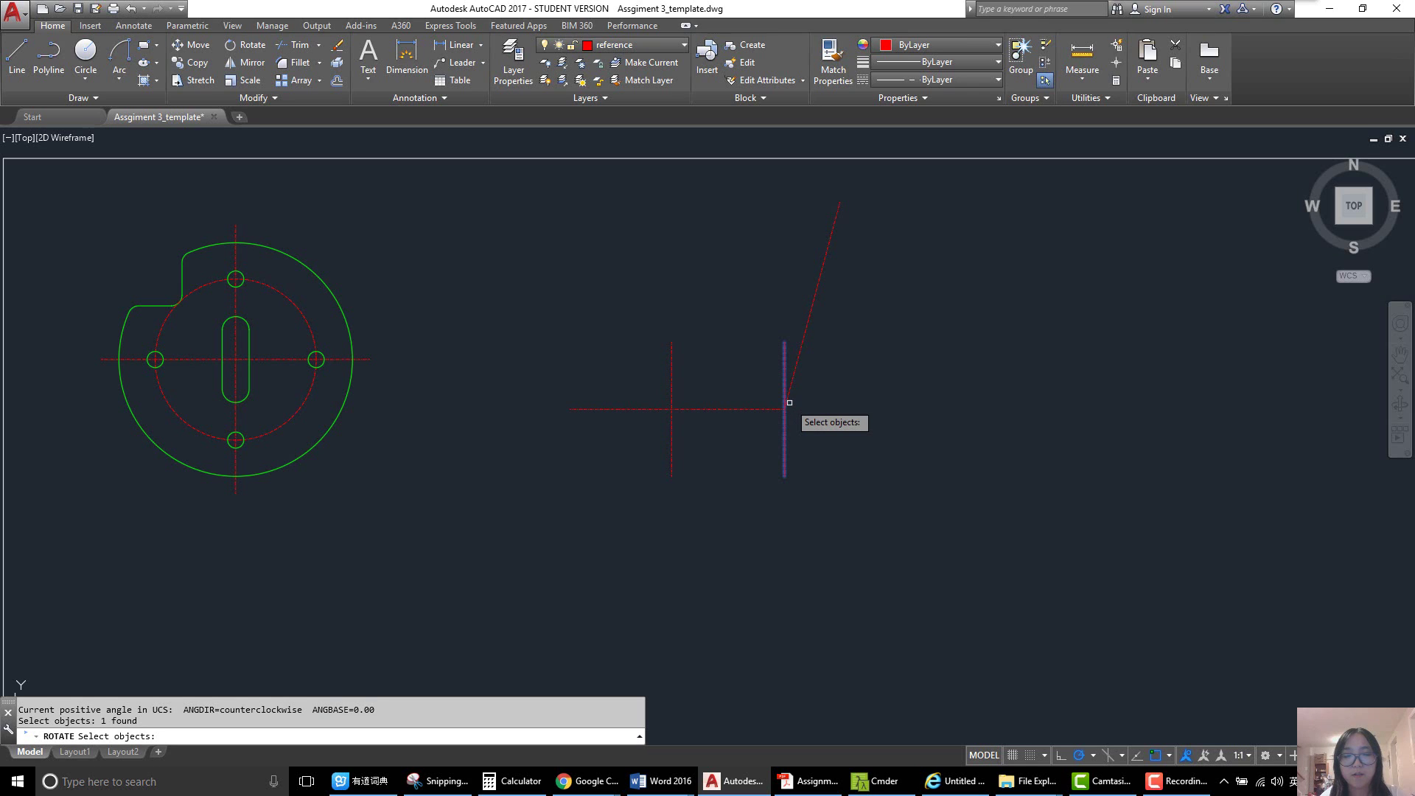
key("Return")
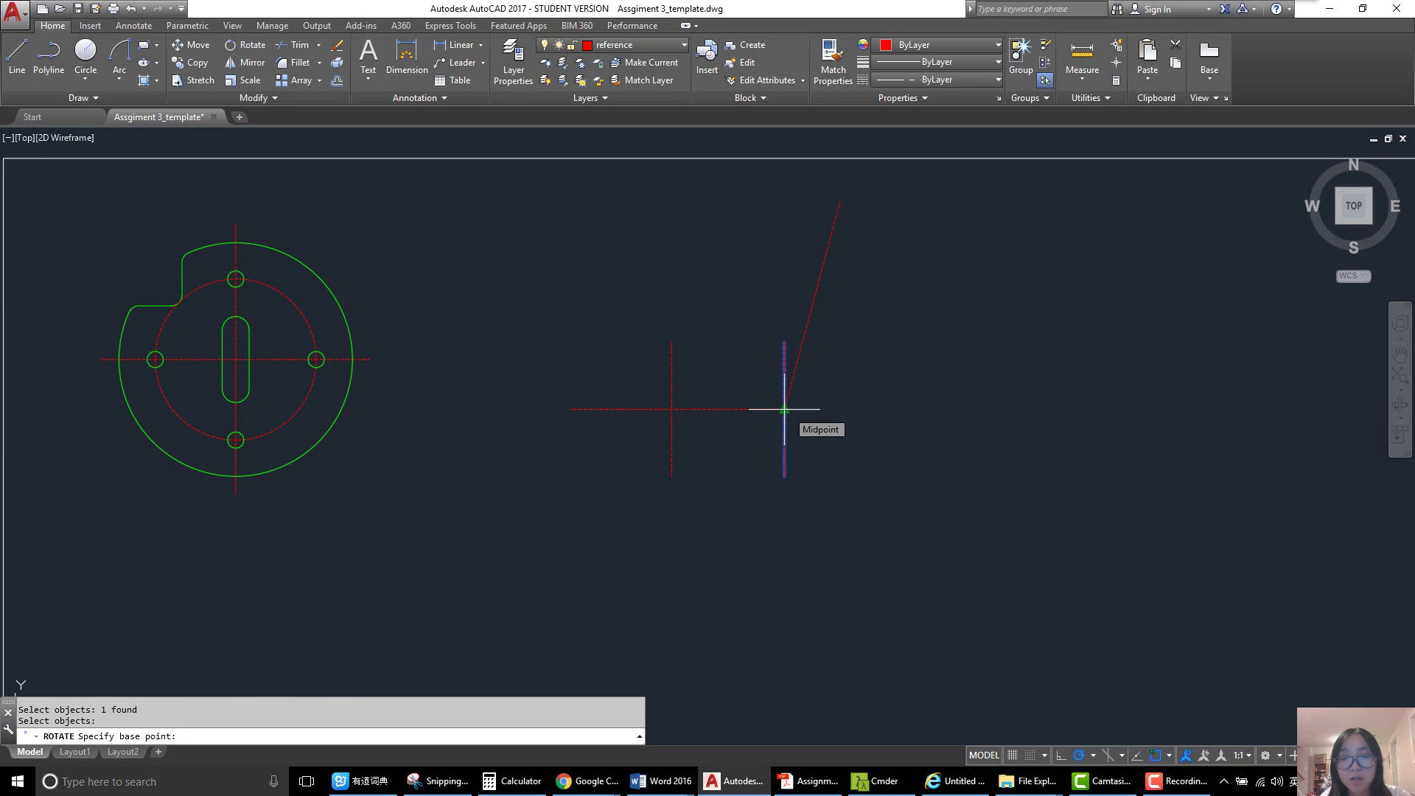
left_click(784, 409)
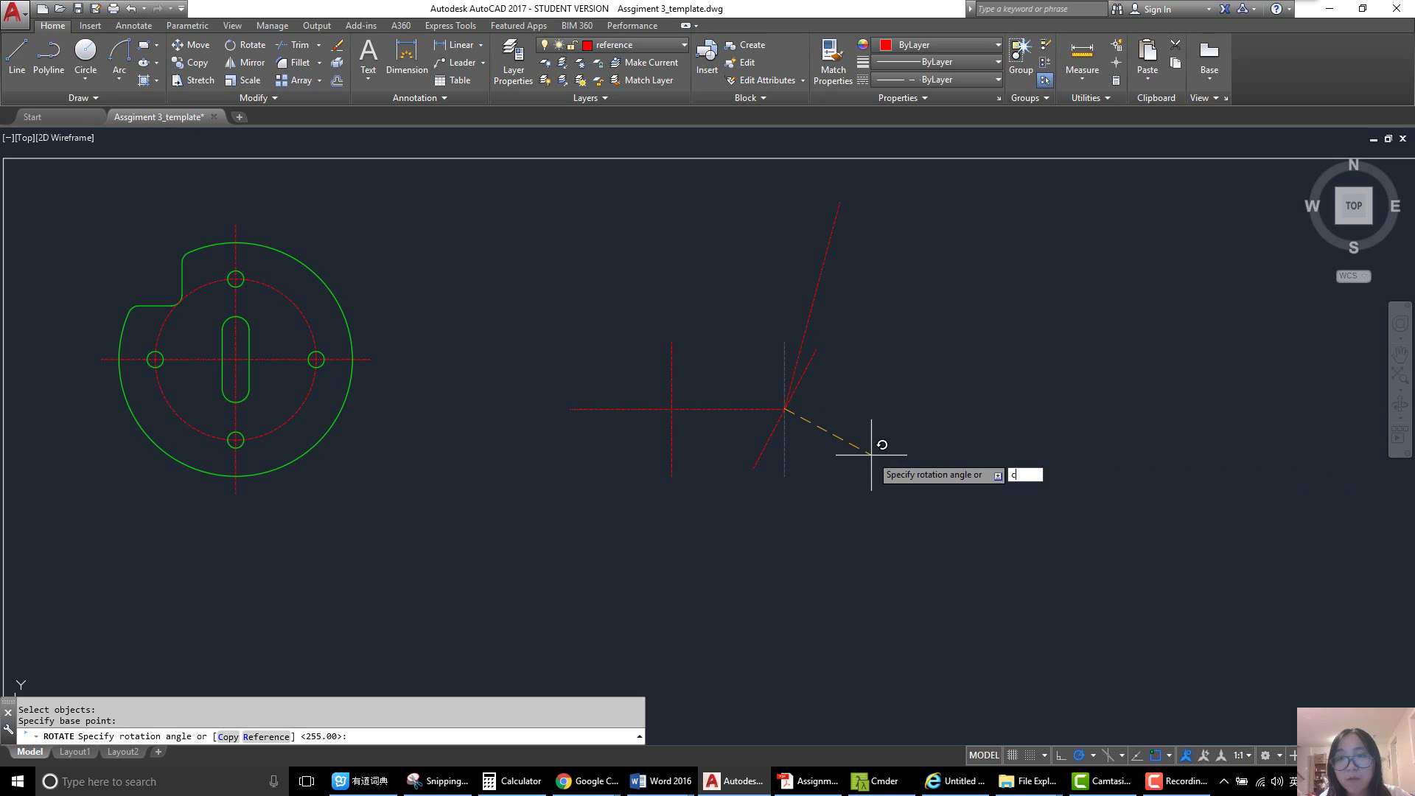
type("c")
key("Return")
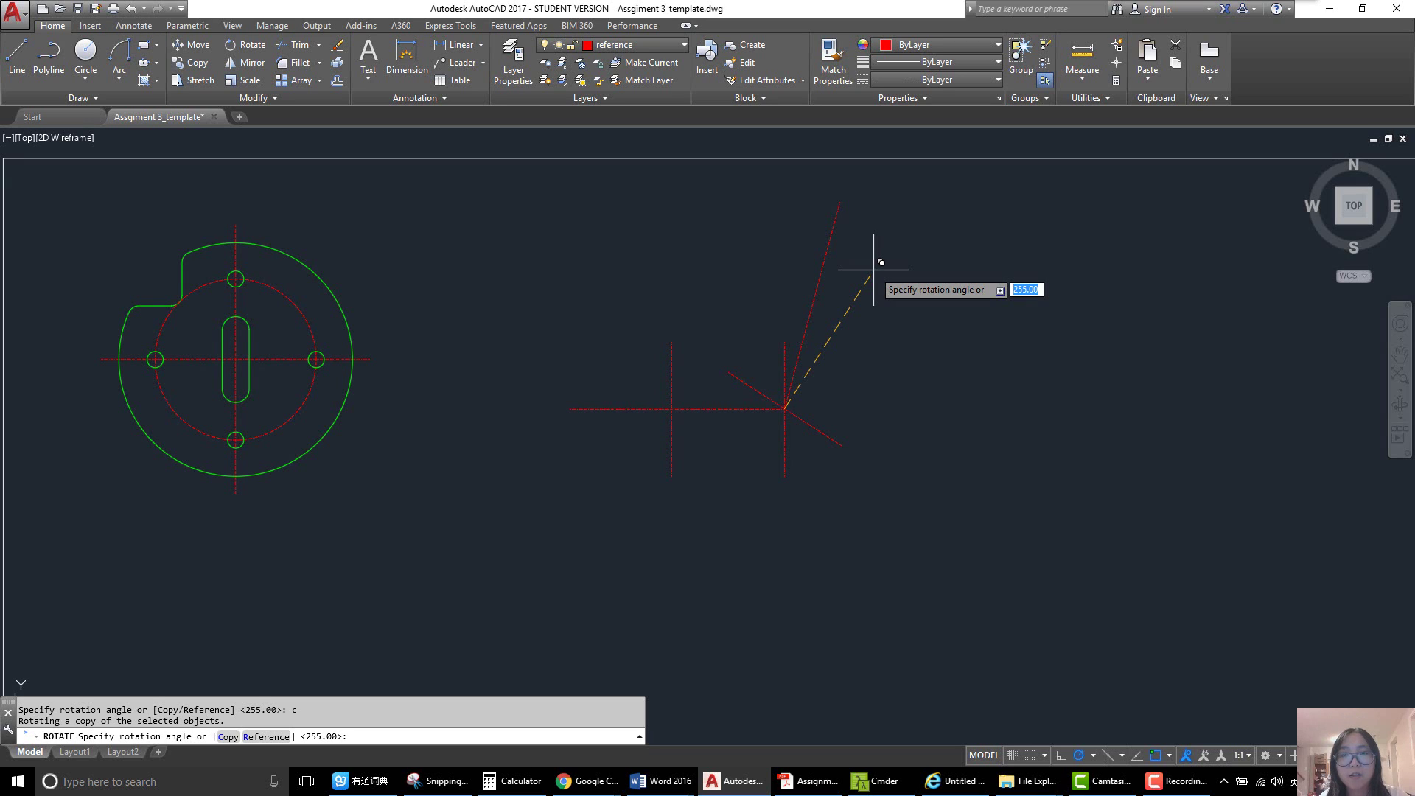
type("75")
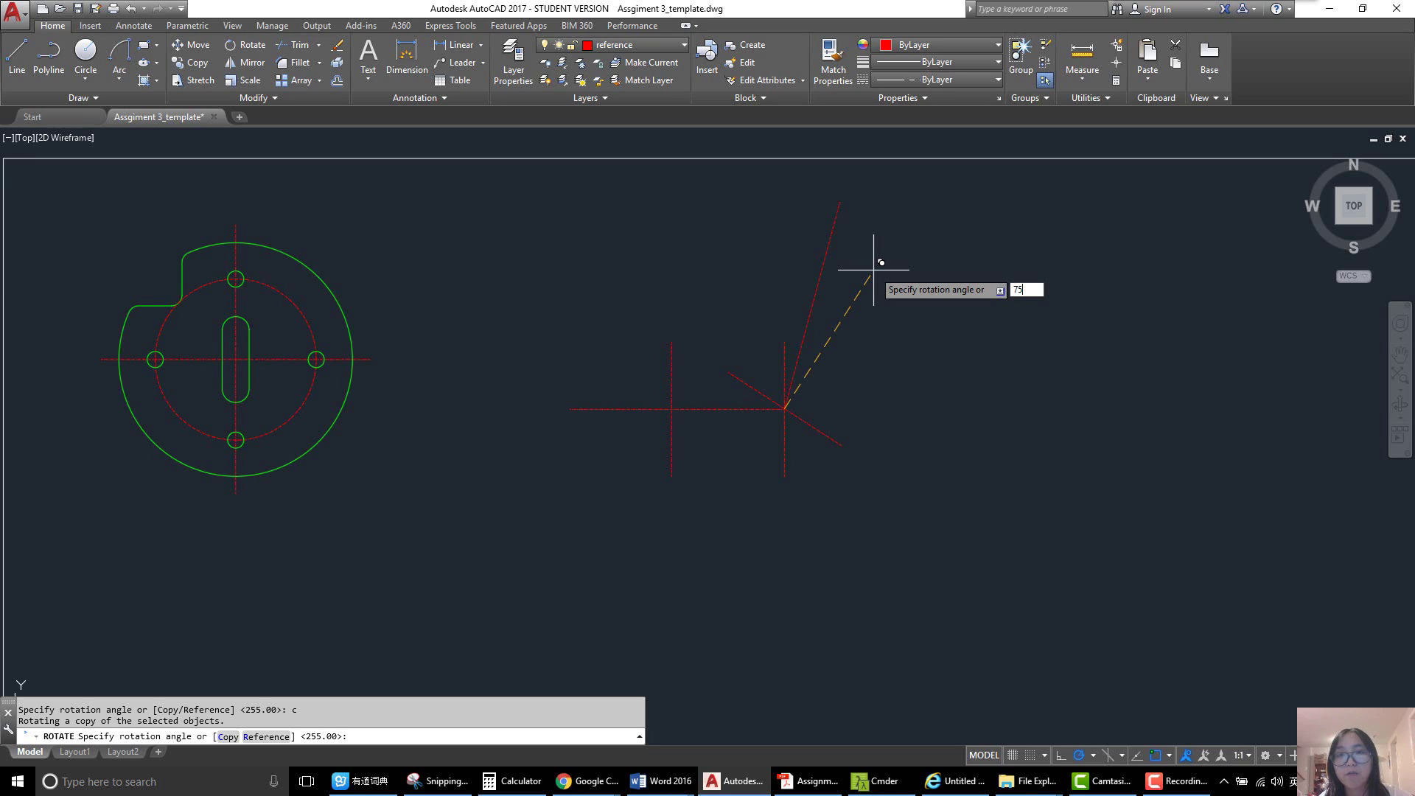
key("Return")
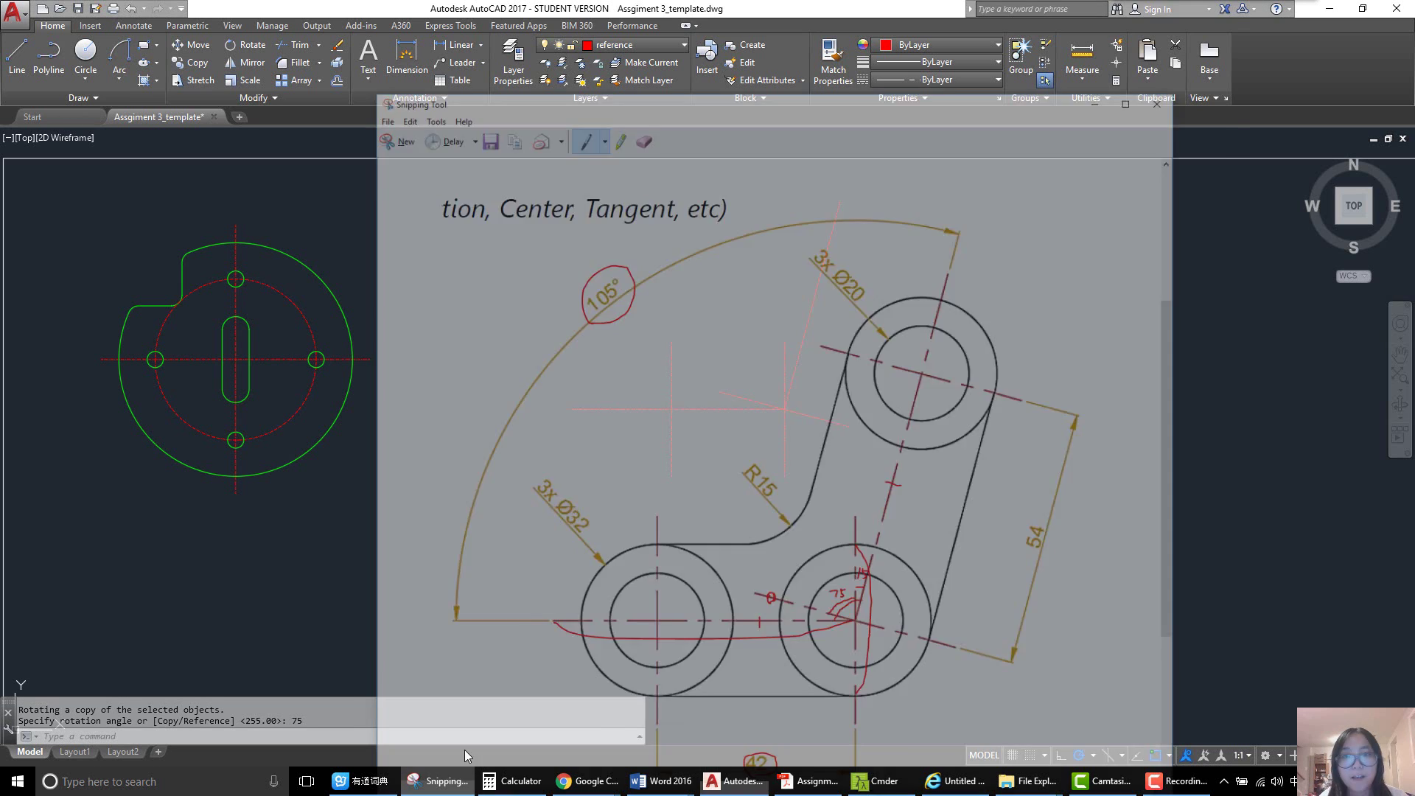
- On the Snipping Tool image, circle the 54 dimension between the corner and upper circles
left_click(439, 780)
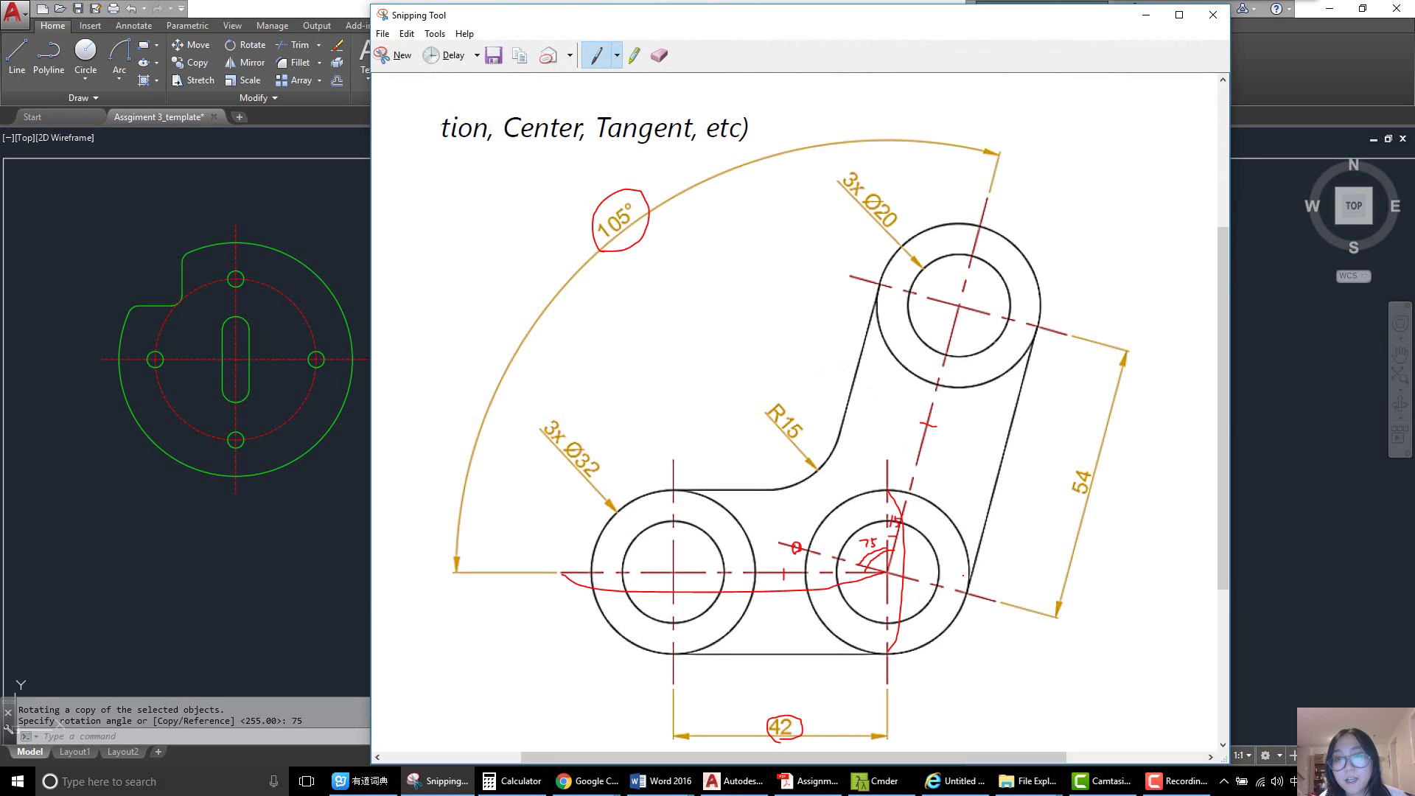
mouse_move(1070, 502)
left_mouse_down()
mouse_move(1066, 479)
mouse_move(1104, 488)
mouse_move(1076, 504)
left_mouse_up()
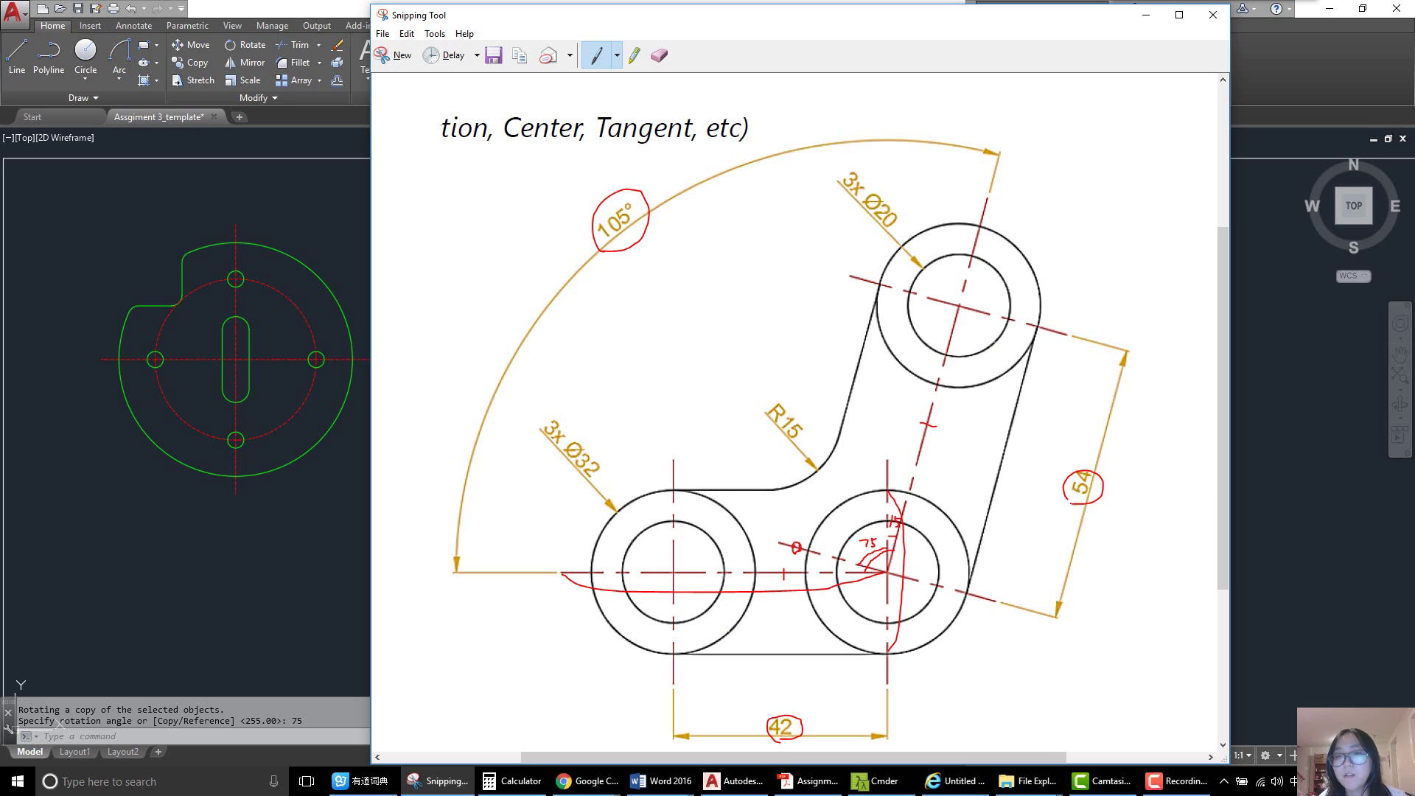
left_click(1146, 15)
- Offset the short tilted centerline 54 units toward the upper end of the inclined centerline
type("o")
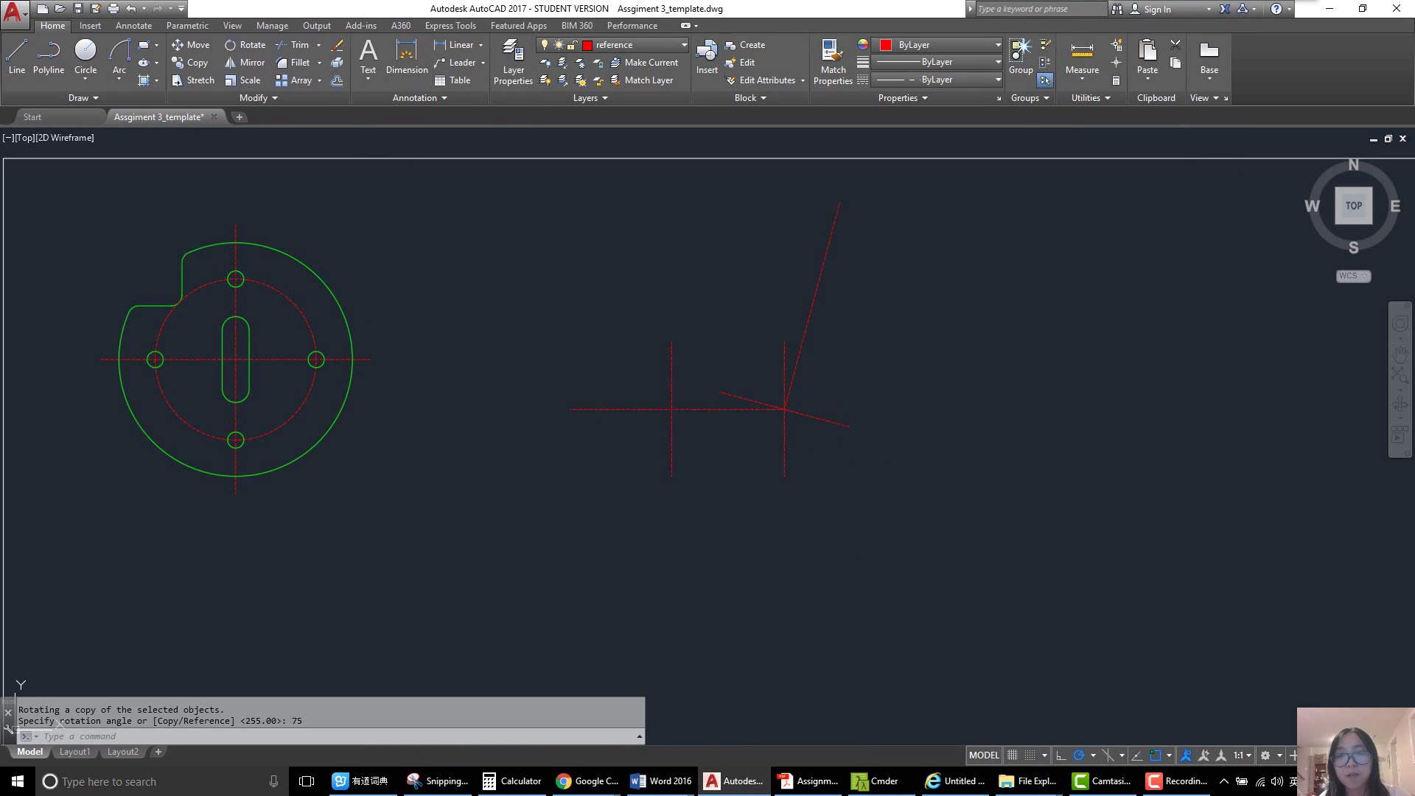
key("Return")
type("54")
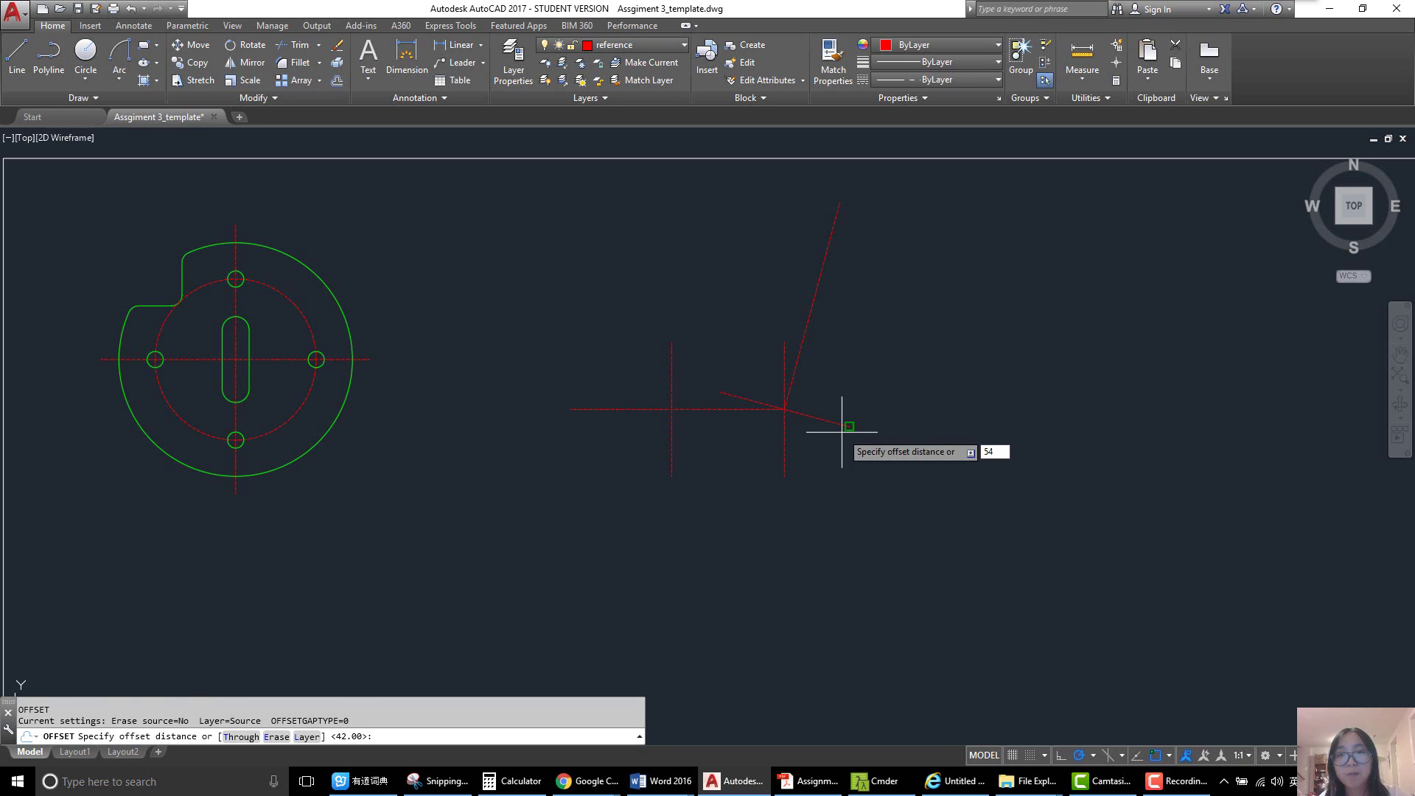
key("Return")
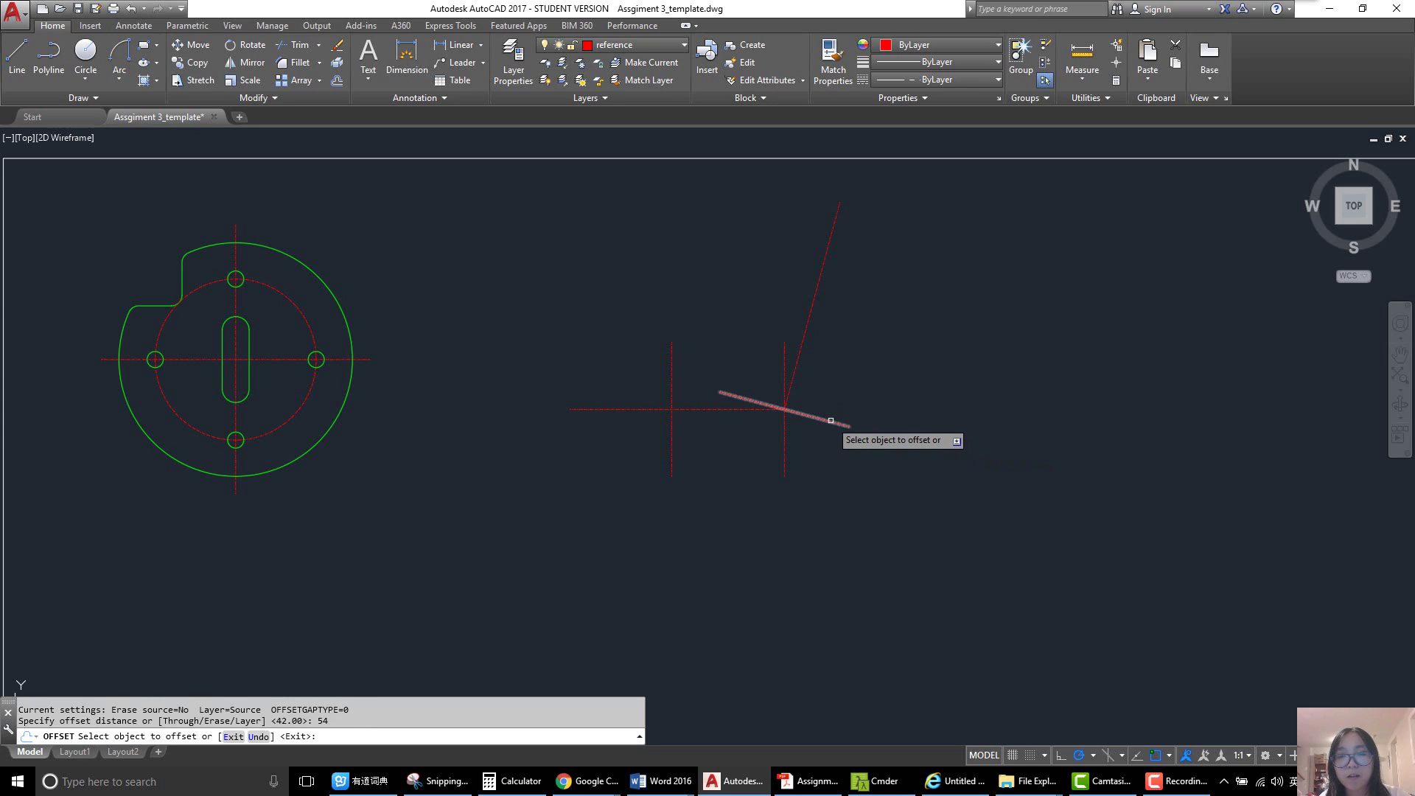
left_click(831, 421)
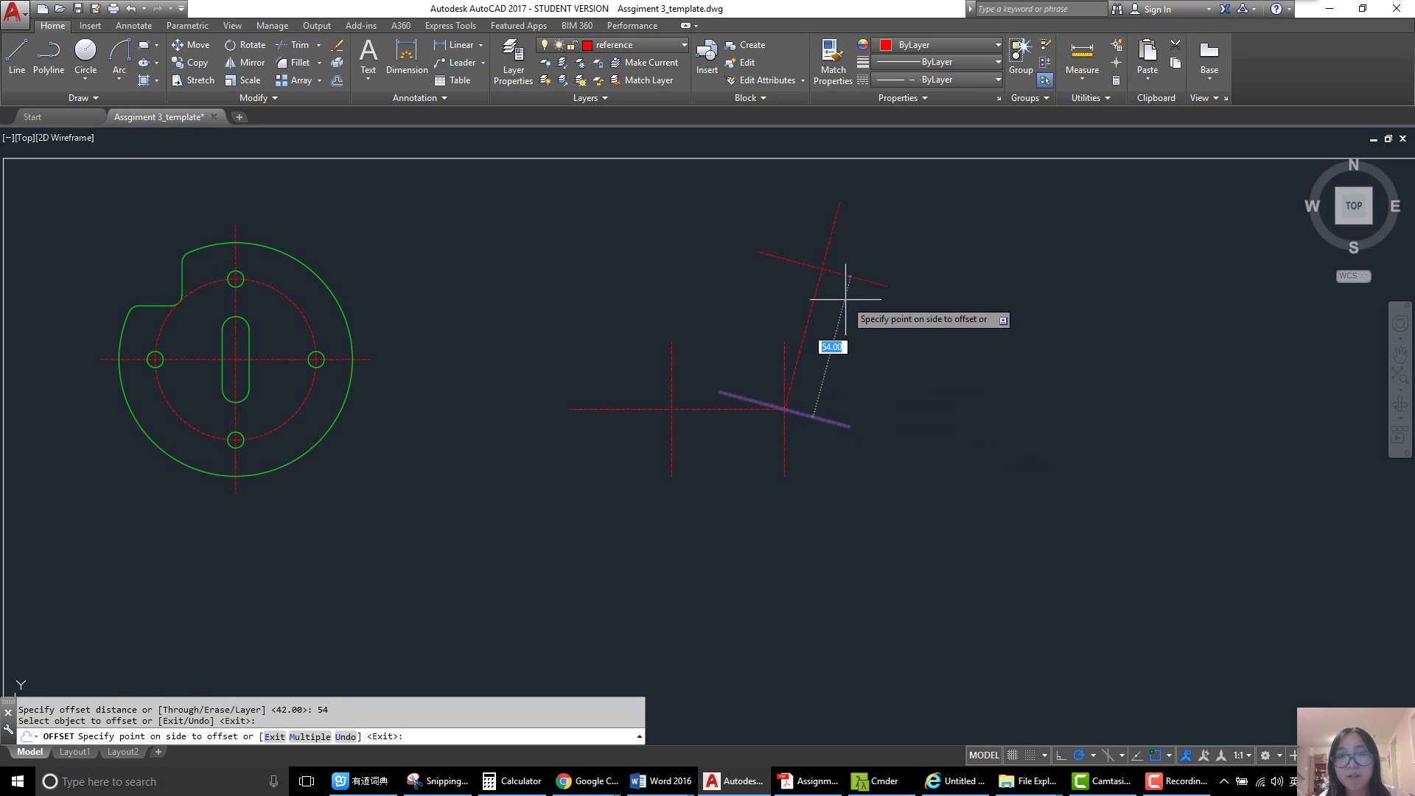
left_click(883, 233)
key("Return")
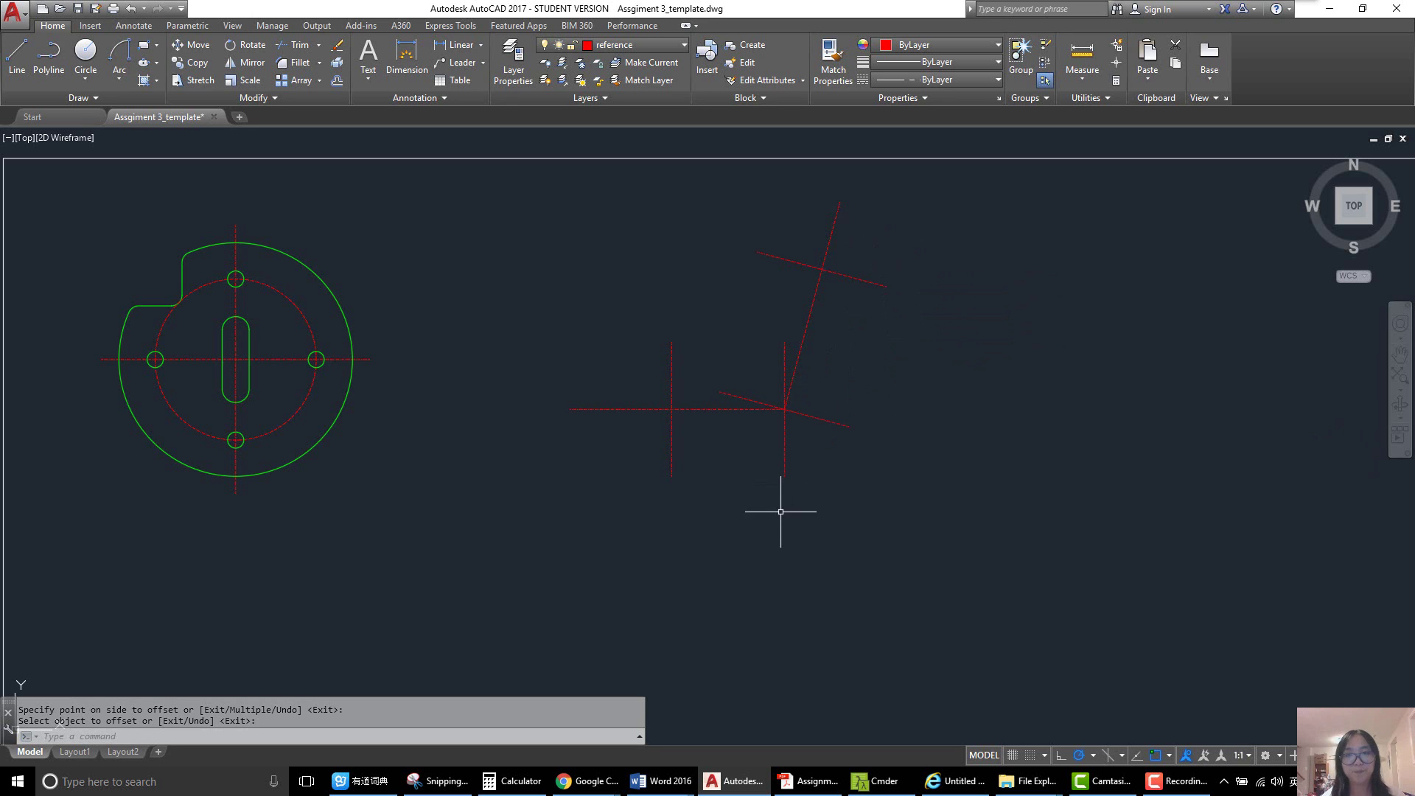
- Glance at the Snipping Tool image, return to AutoCAD and make assignment 3 the current layer
left_click(451, 783)
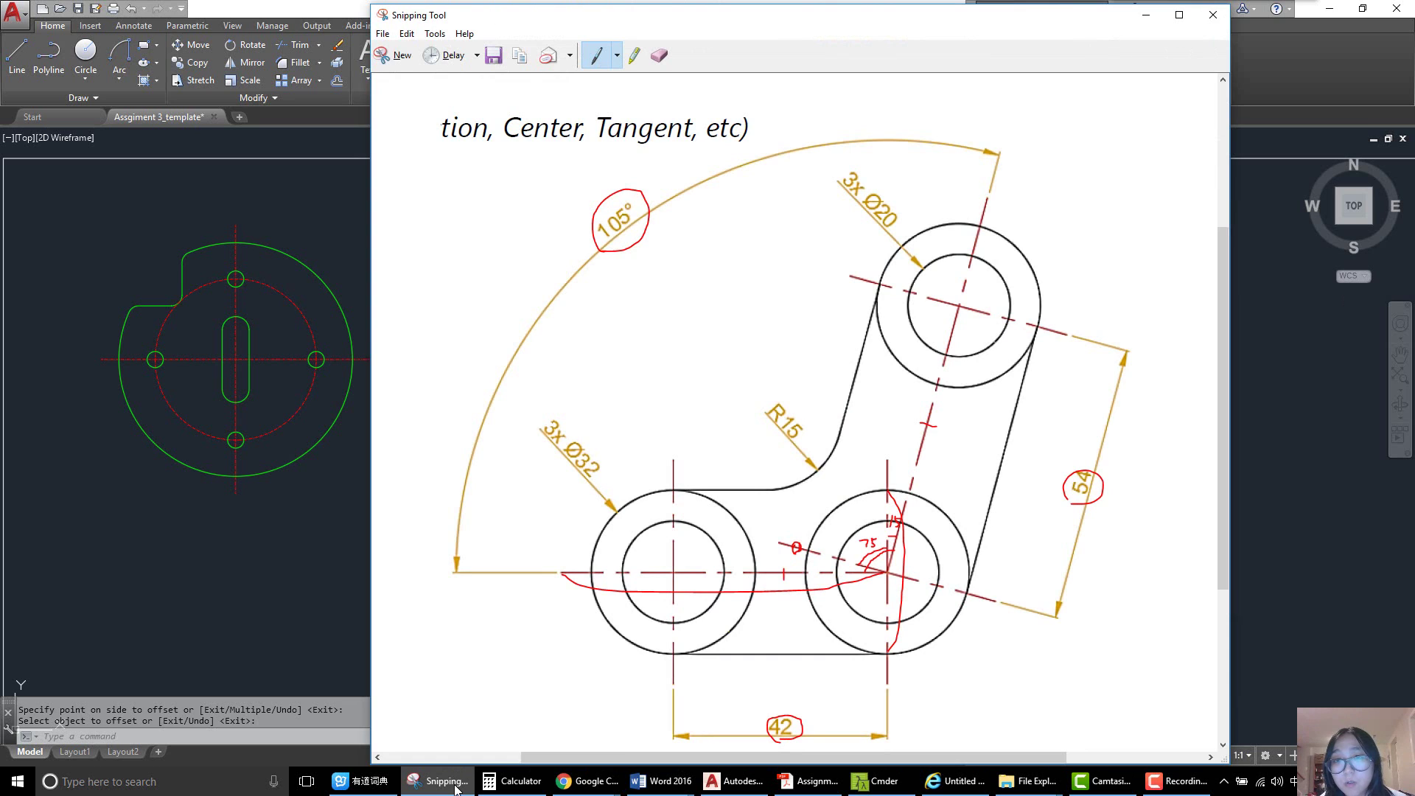
left_click(455, 787)
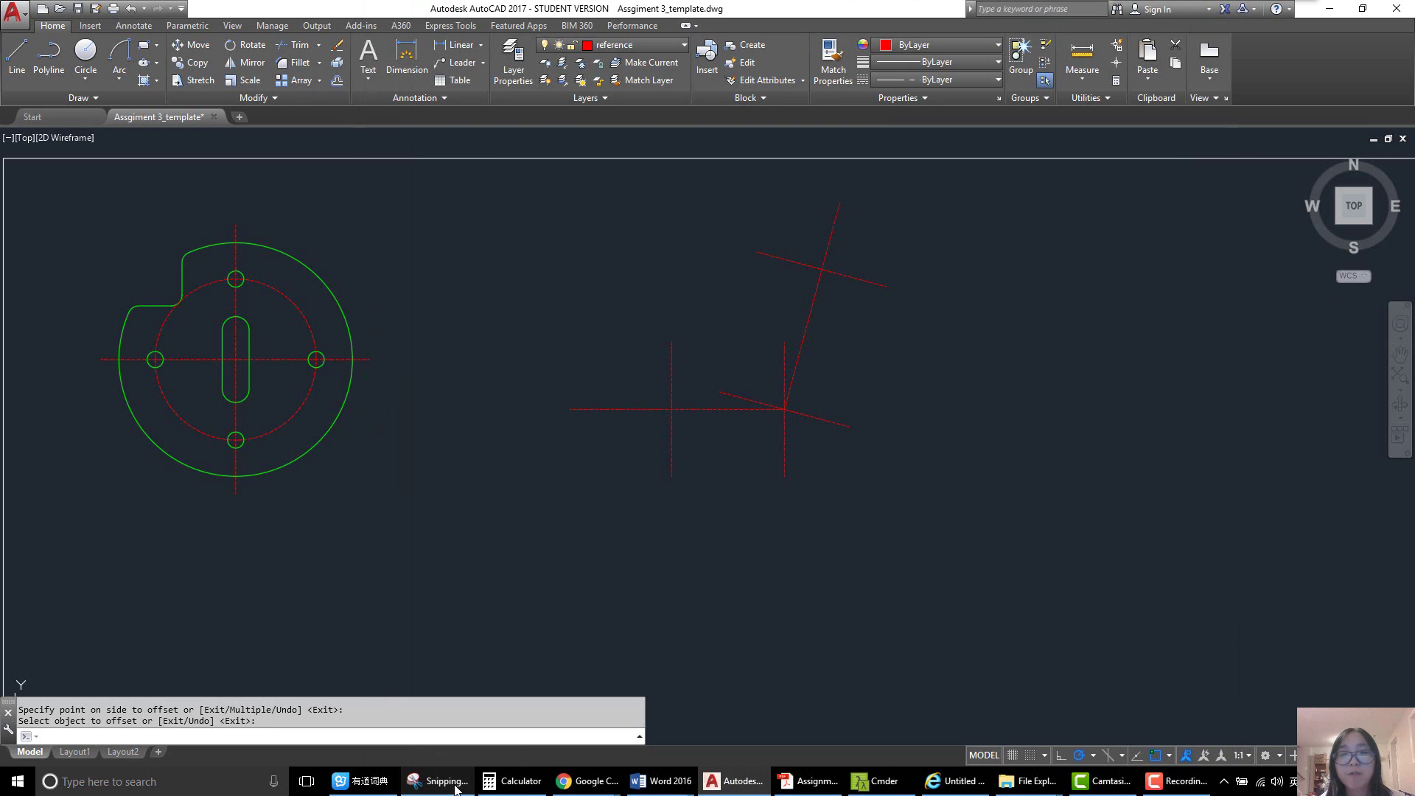
left_click(640, 44)
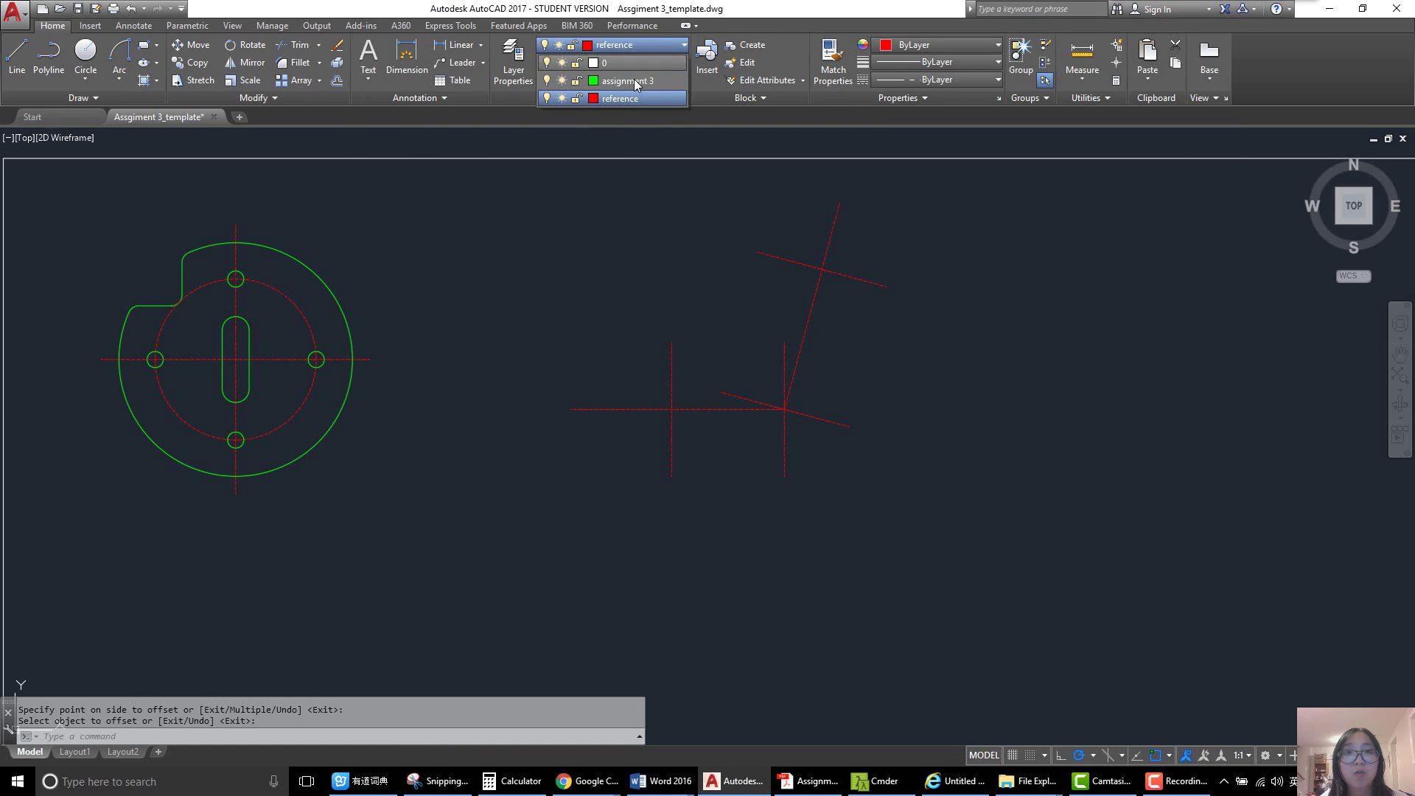
left_click(634, 81)
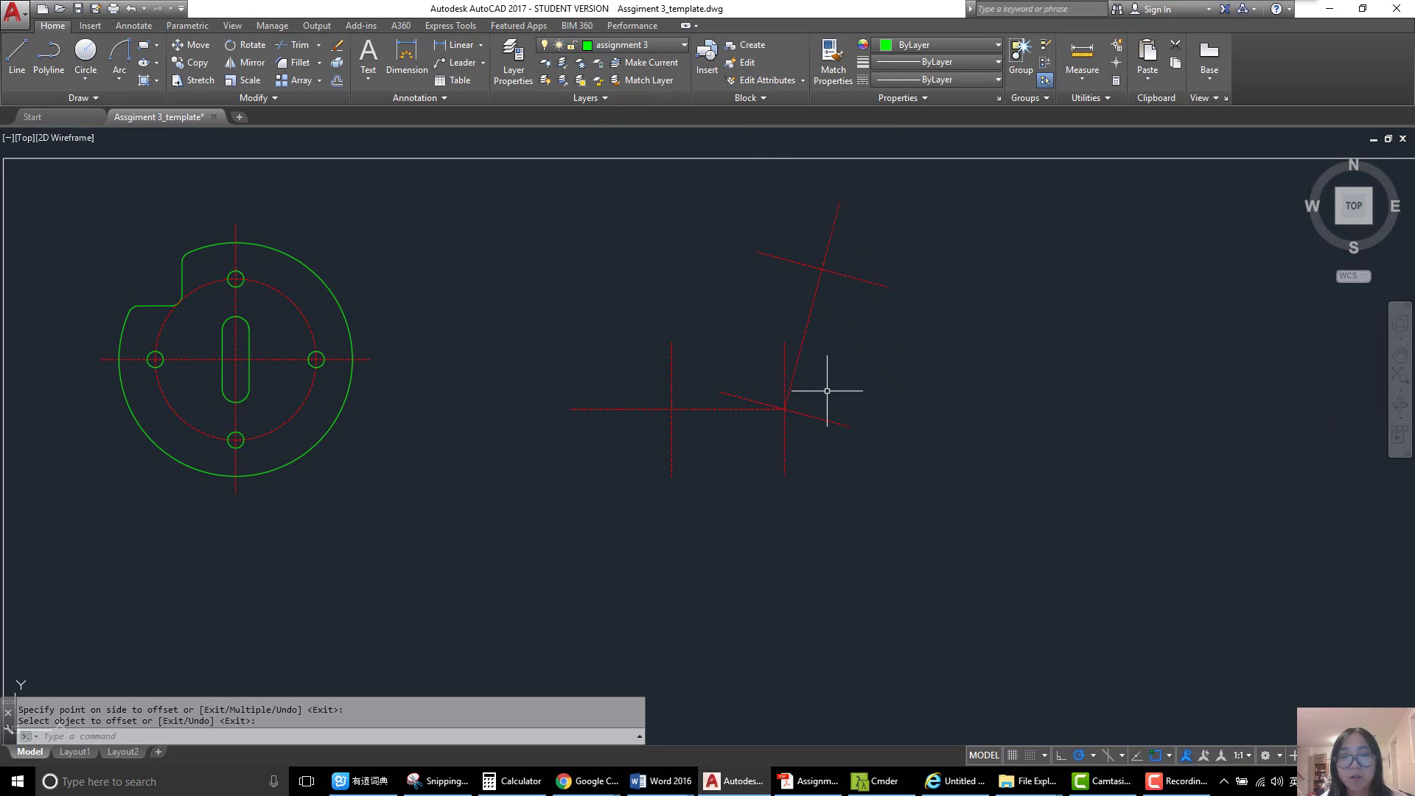
- On the Snipping Tool image, circle the Ø20 and Ø32 diameter dimensions, and return to AutoCAD
mouse_move(444, 786)
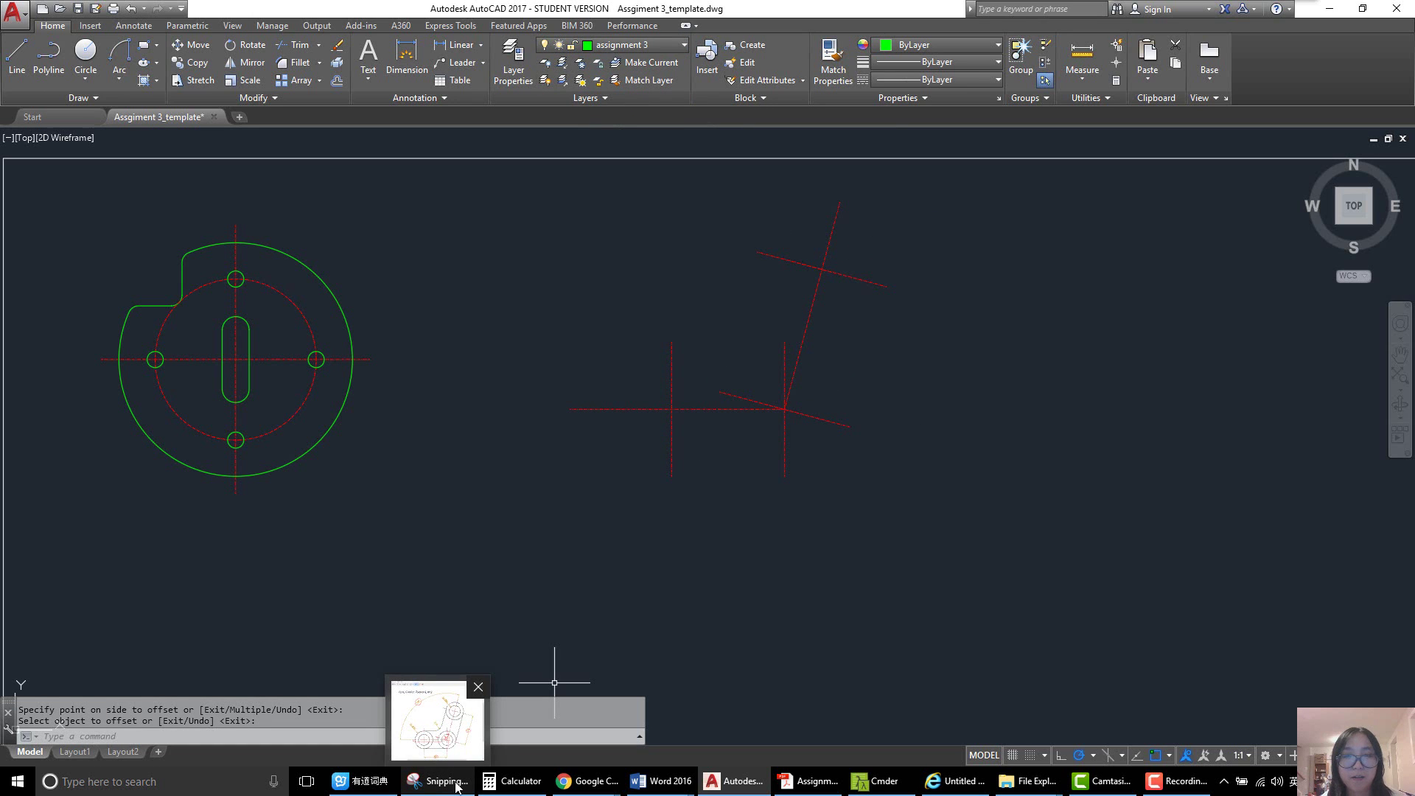
left_click(440, 784)
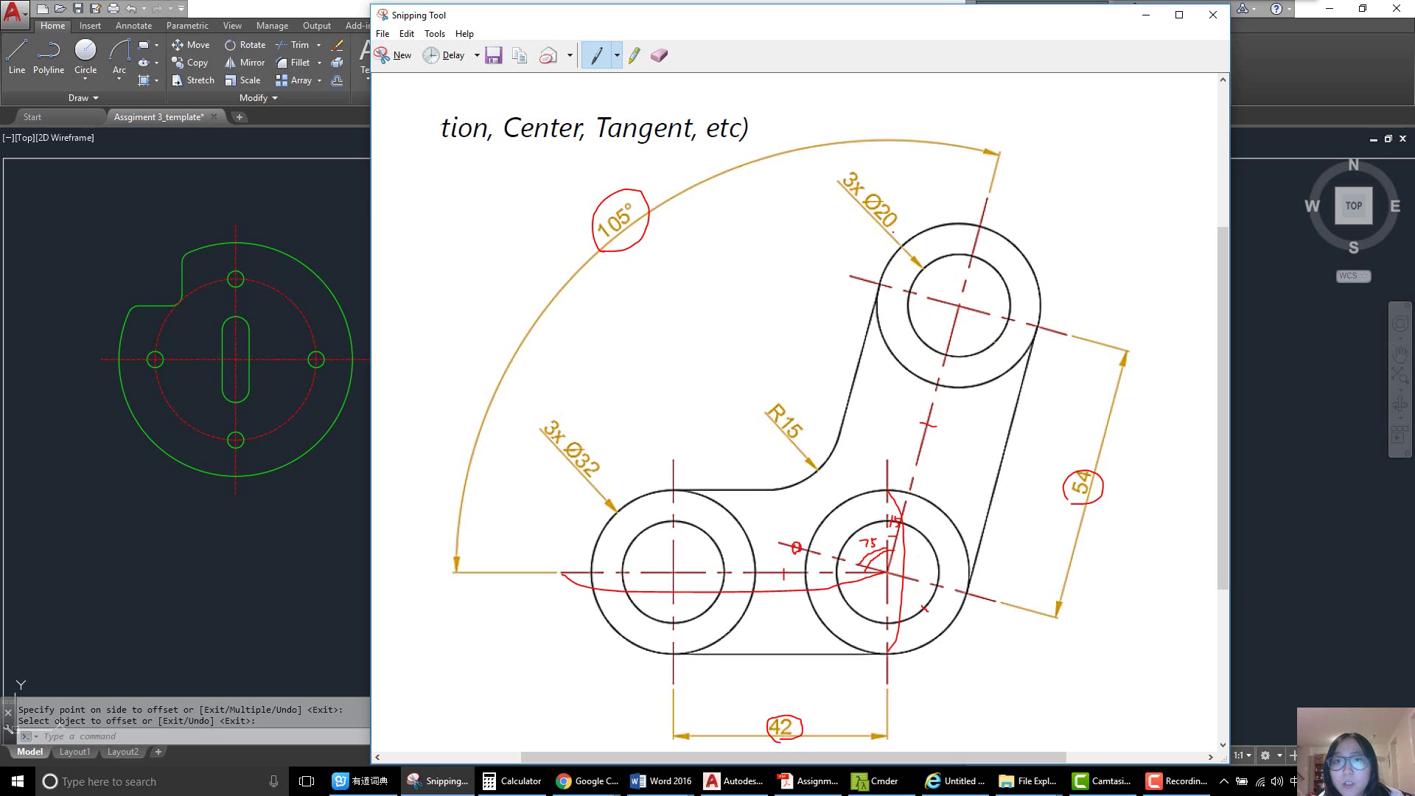
mouse_move(871, 224)
left_mouse_down()
mouse_move(886, 195)
mouse_move(899, 219)
mouse_move(881, 228)
left_mouse_up()
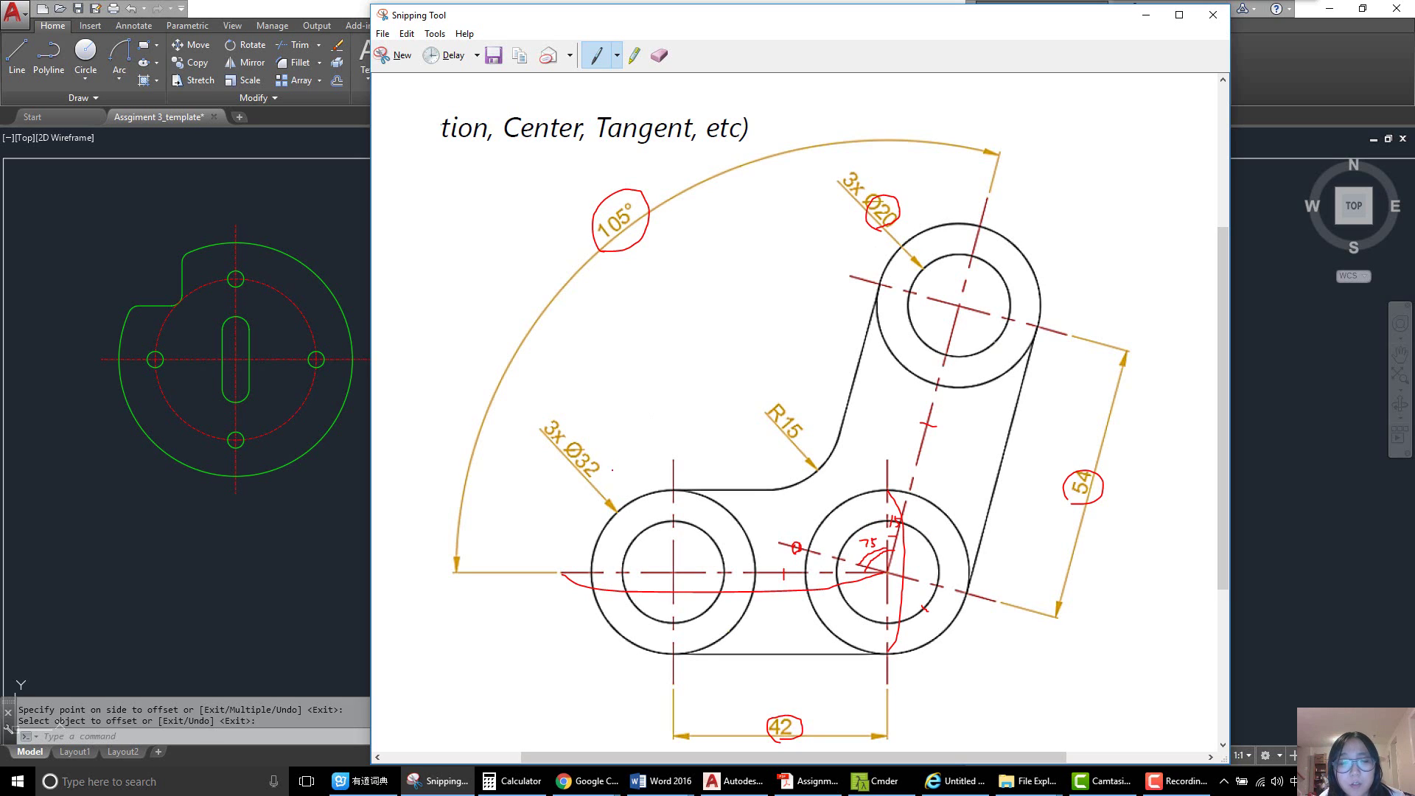
mouse_move(582, 481)
left_mouse_down()
mouse_move(569, 457)
mouse_move(604, 465)
left_mouse_up()
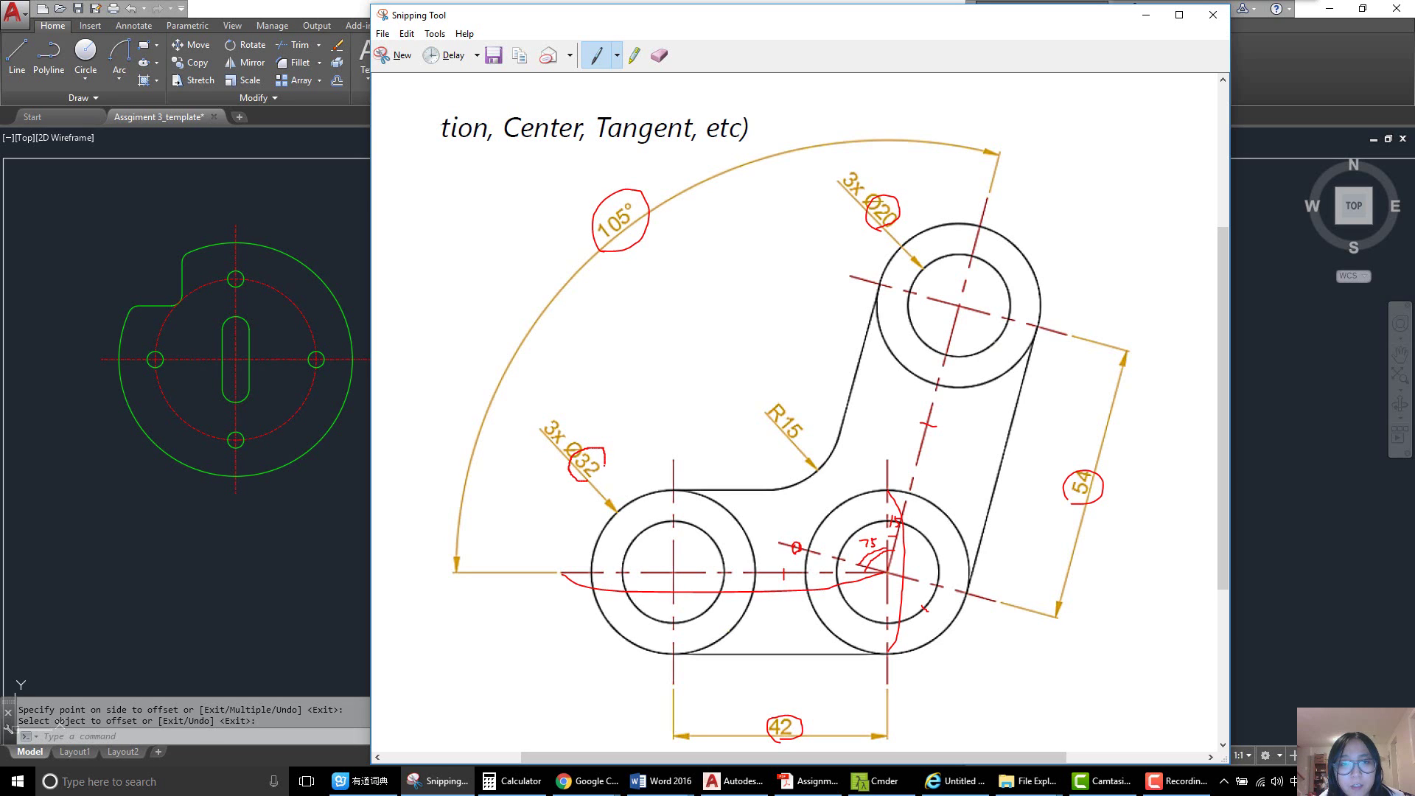
left_click(1146, 18)
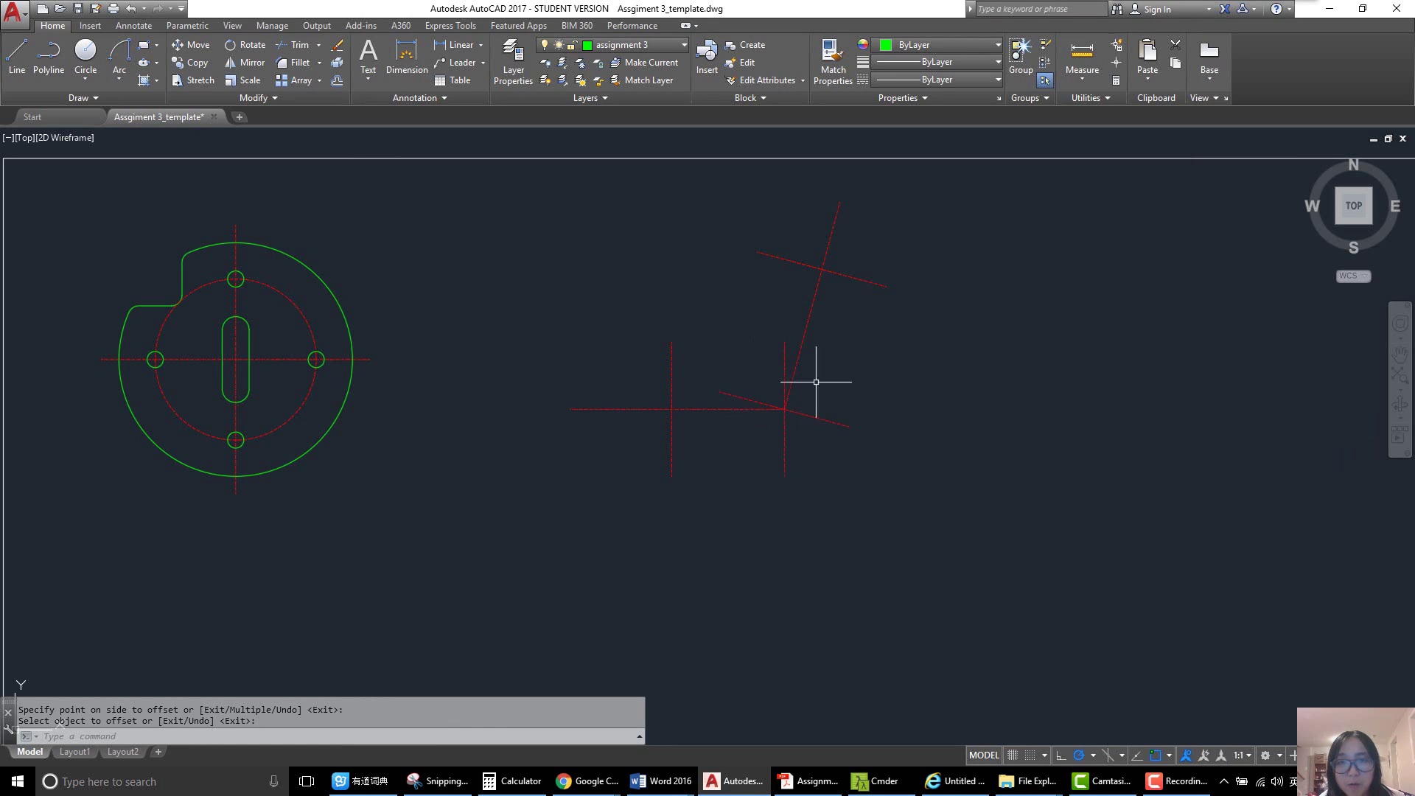
- Draw a circle of radius 10 centred on the corner intersection of the link's centerlines
key("Escape")
type("c")
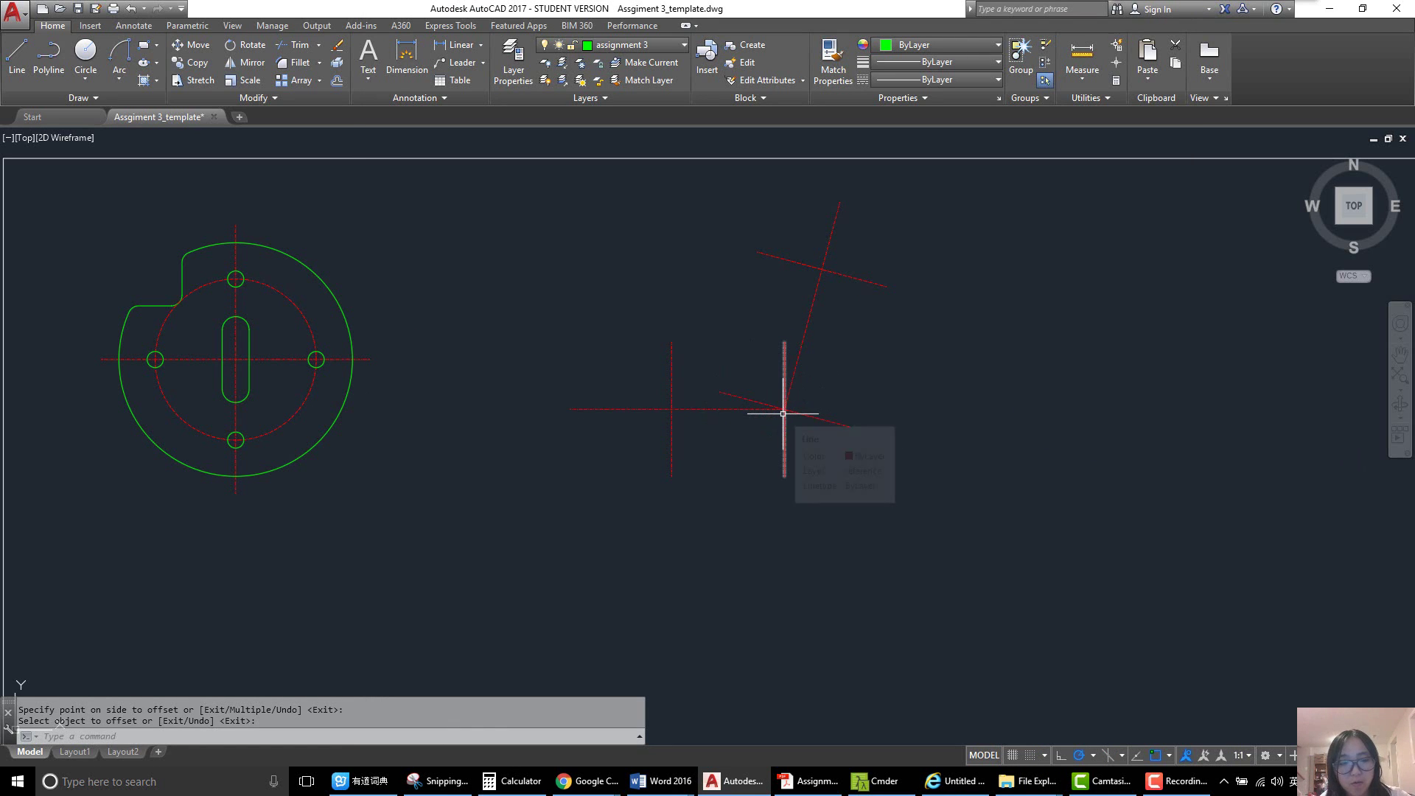
key("Return")
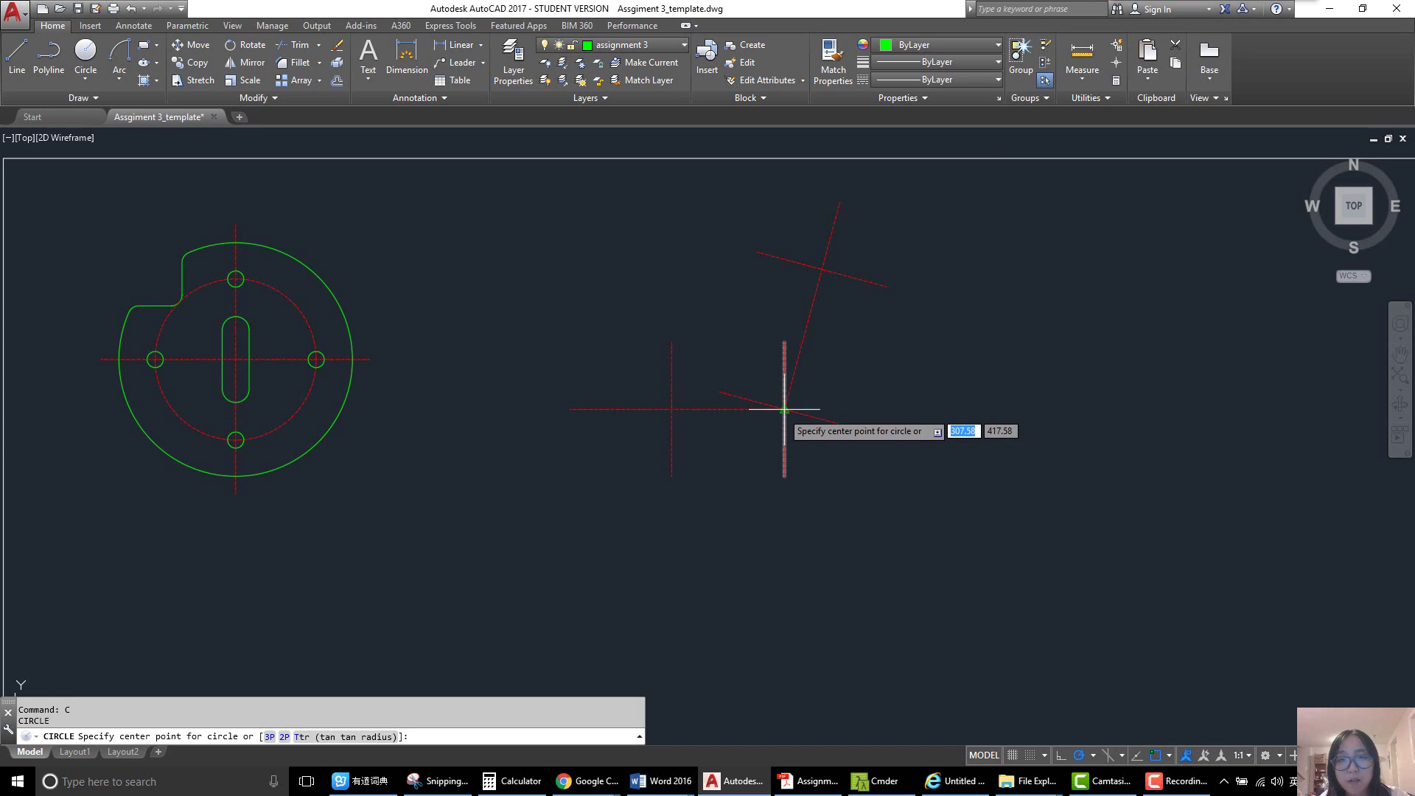
left_click(785, 409)
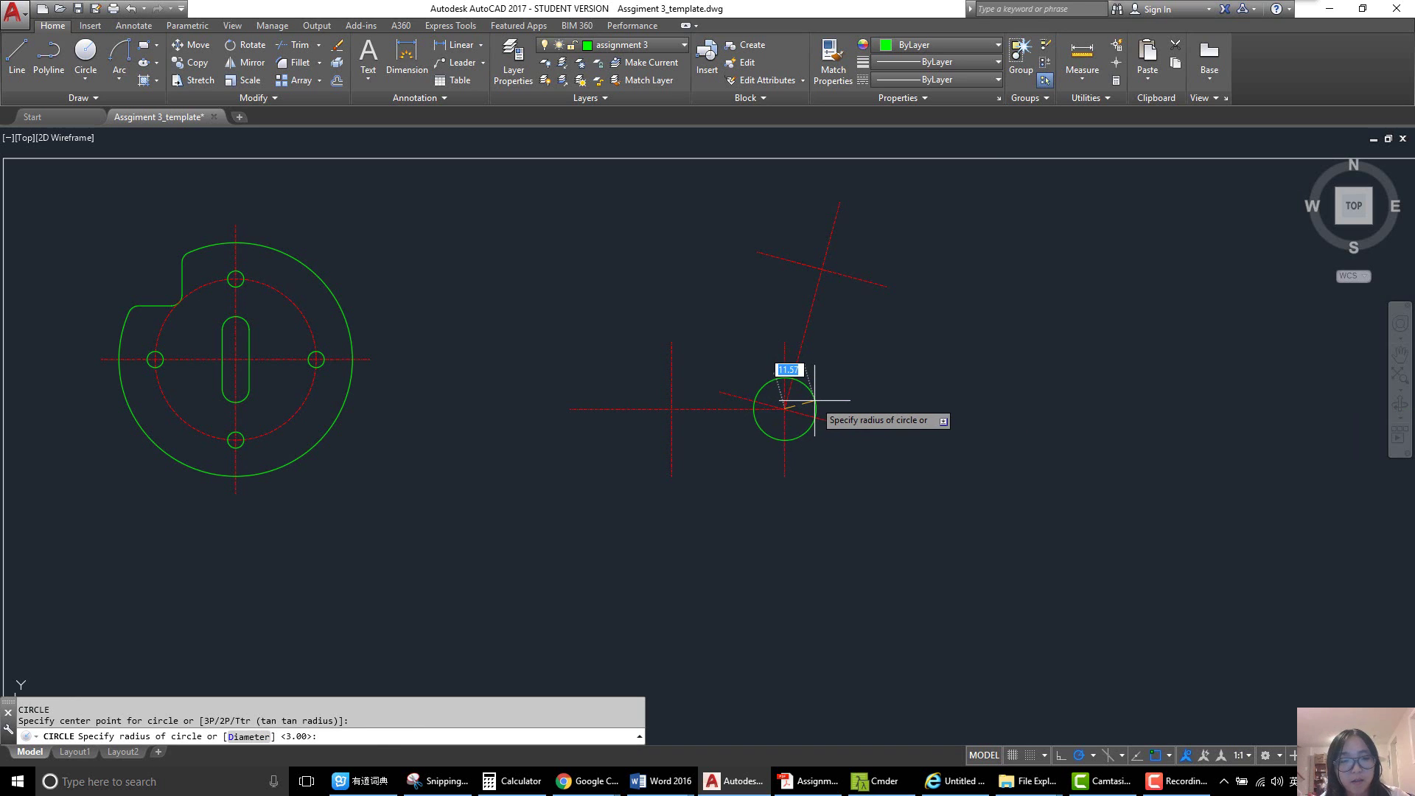
type("10")
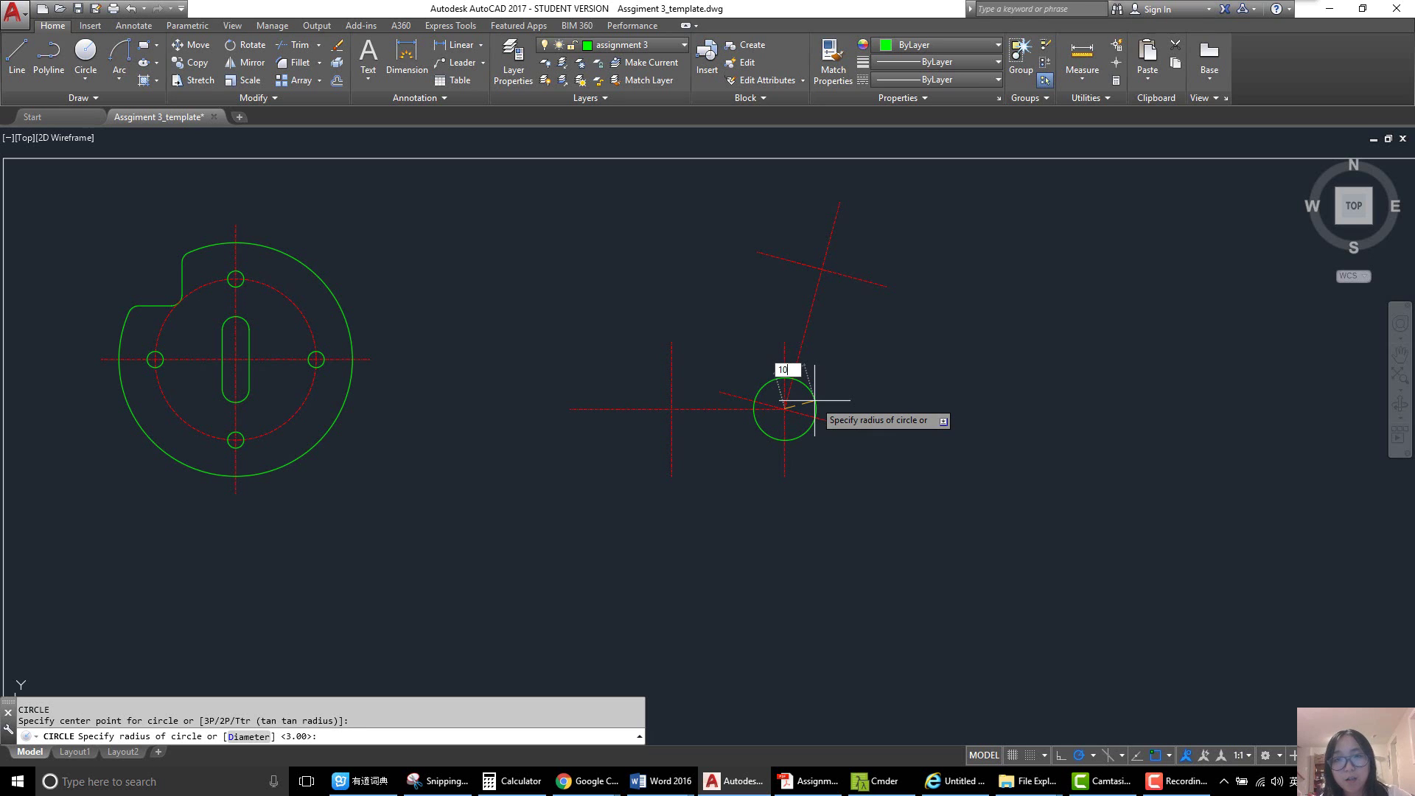
key("Return")
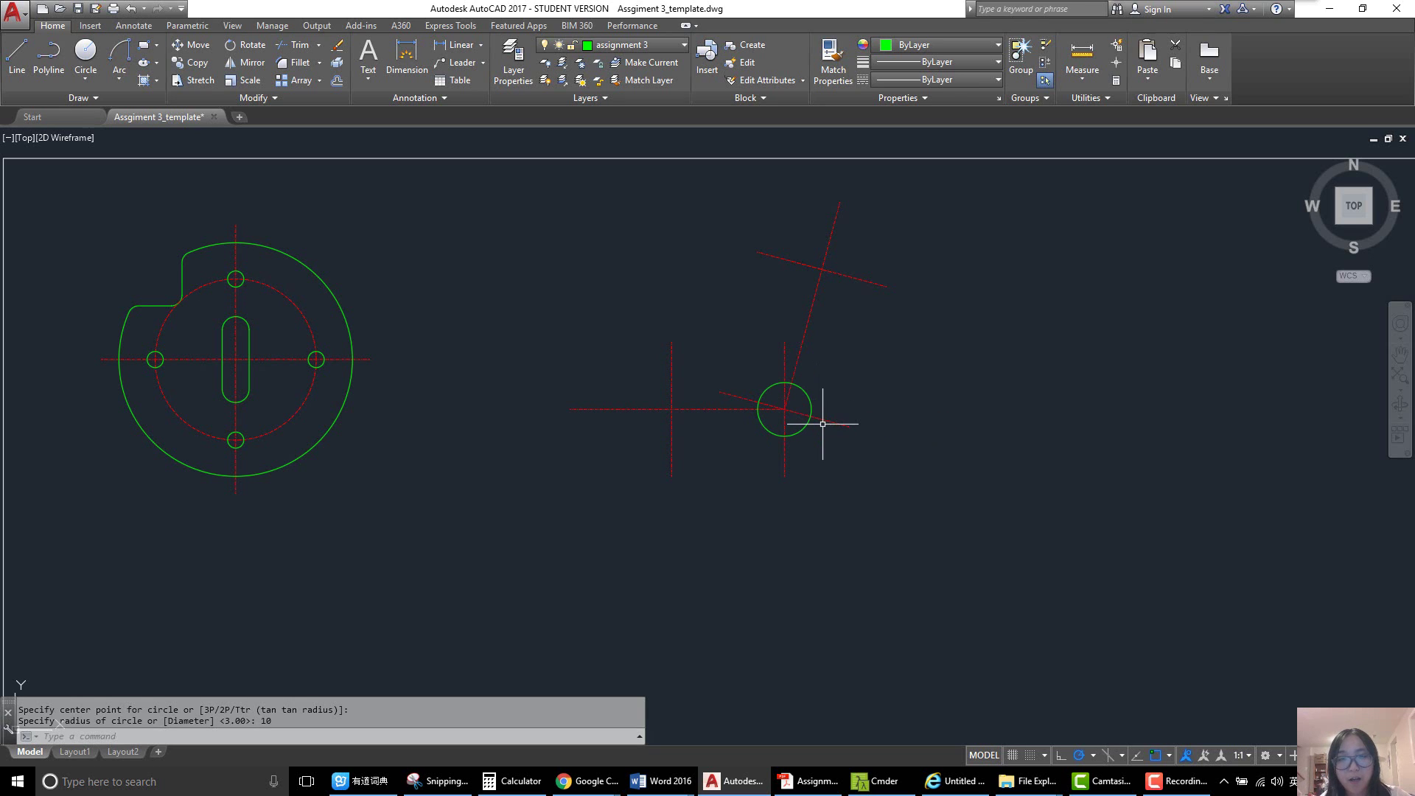
- Draw a concentric circle of radius 16 around the corner circle
type("C")
key("Return")
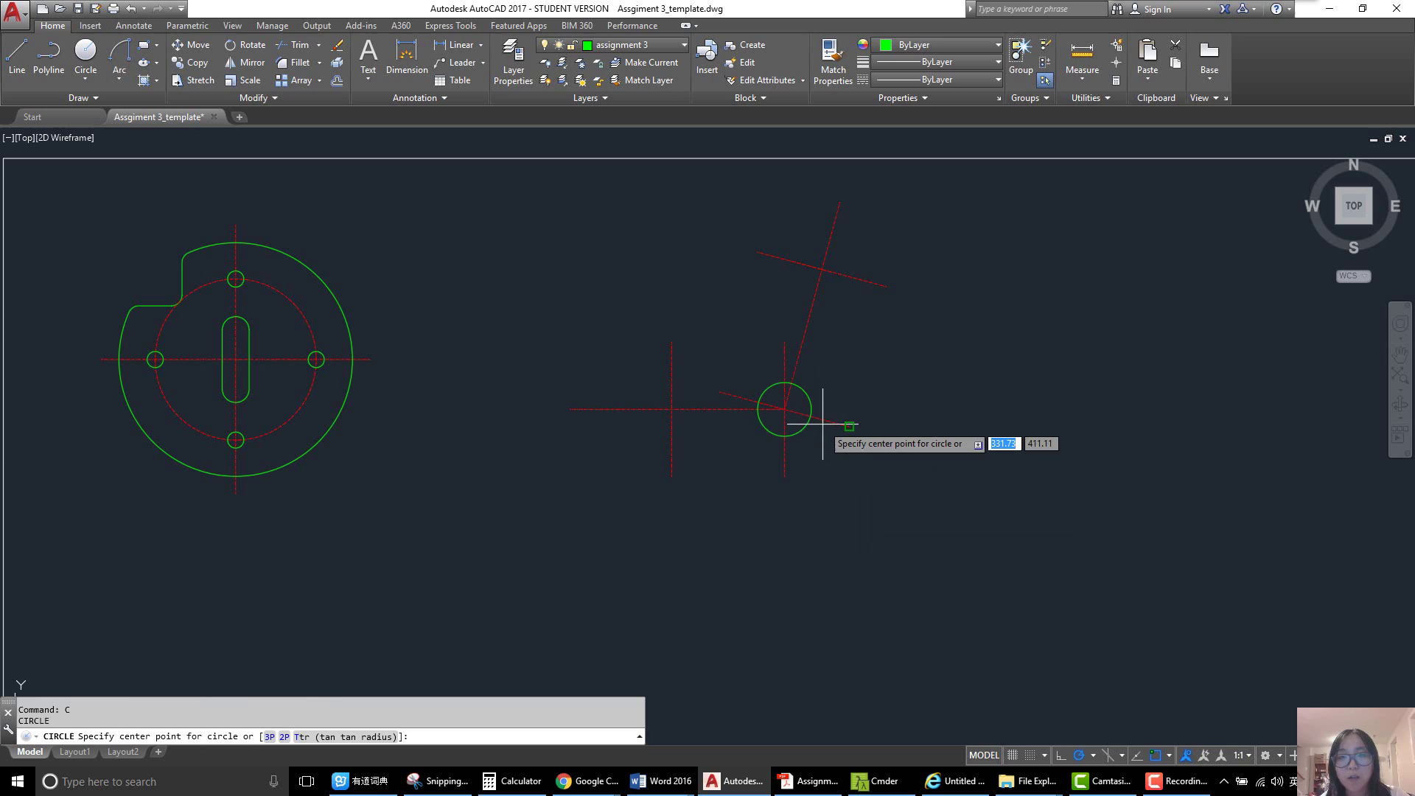
left_click(783, 410)
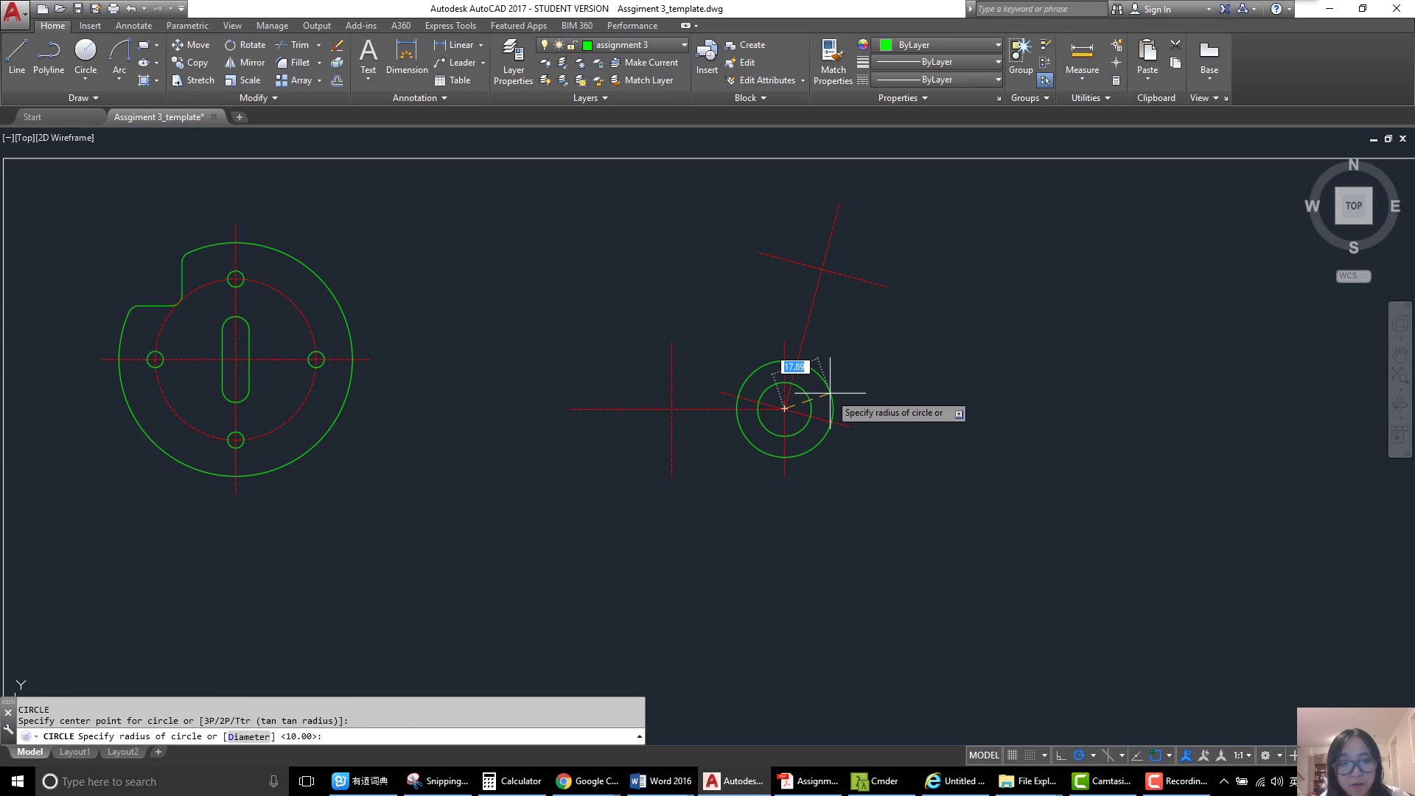
type("16")
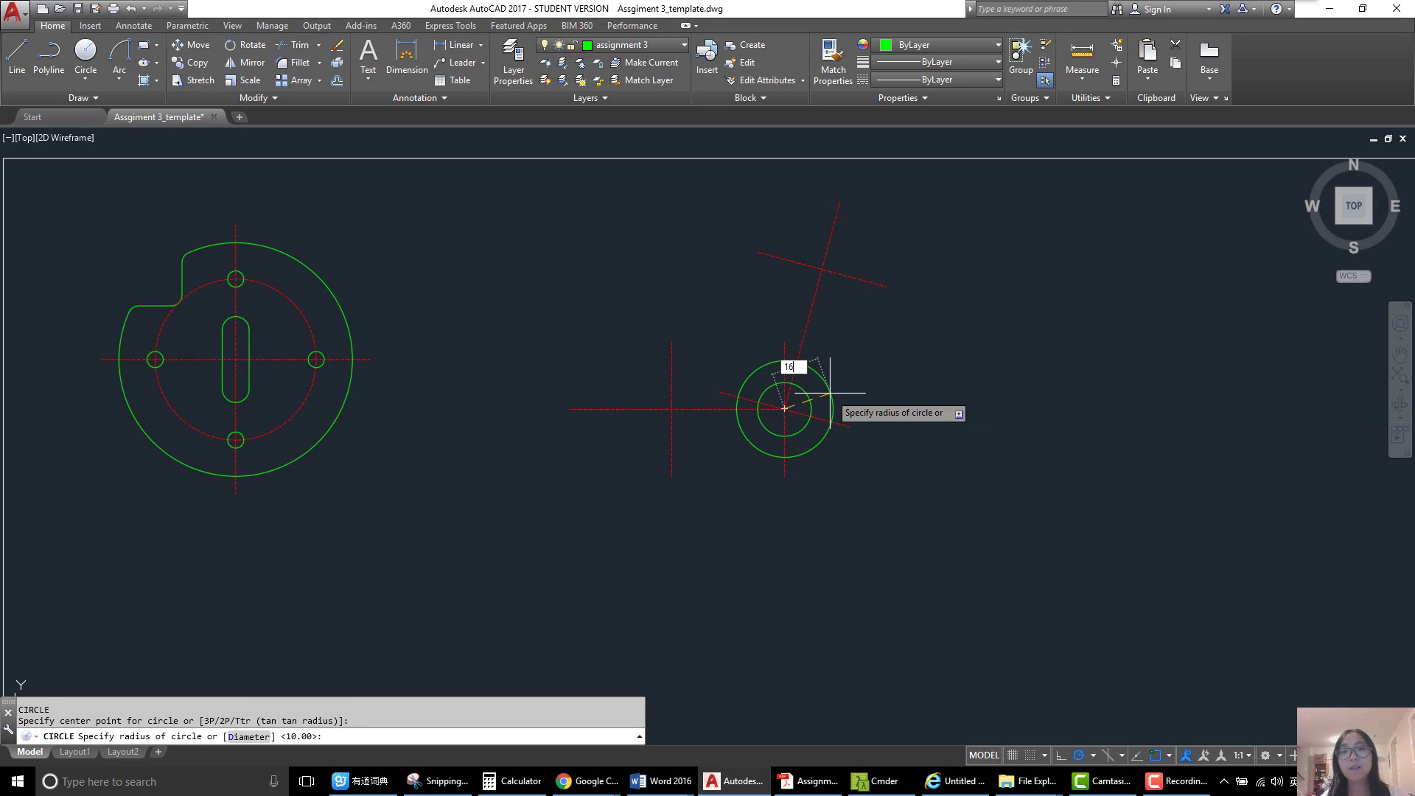
key("Return")
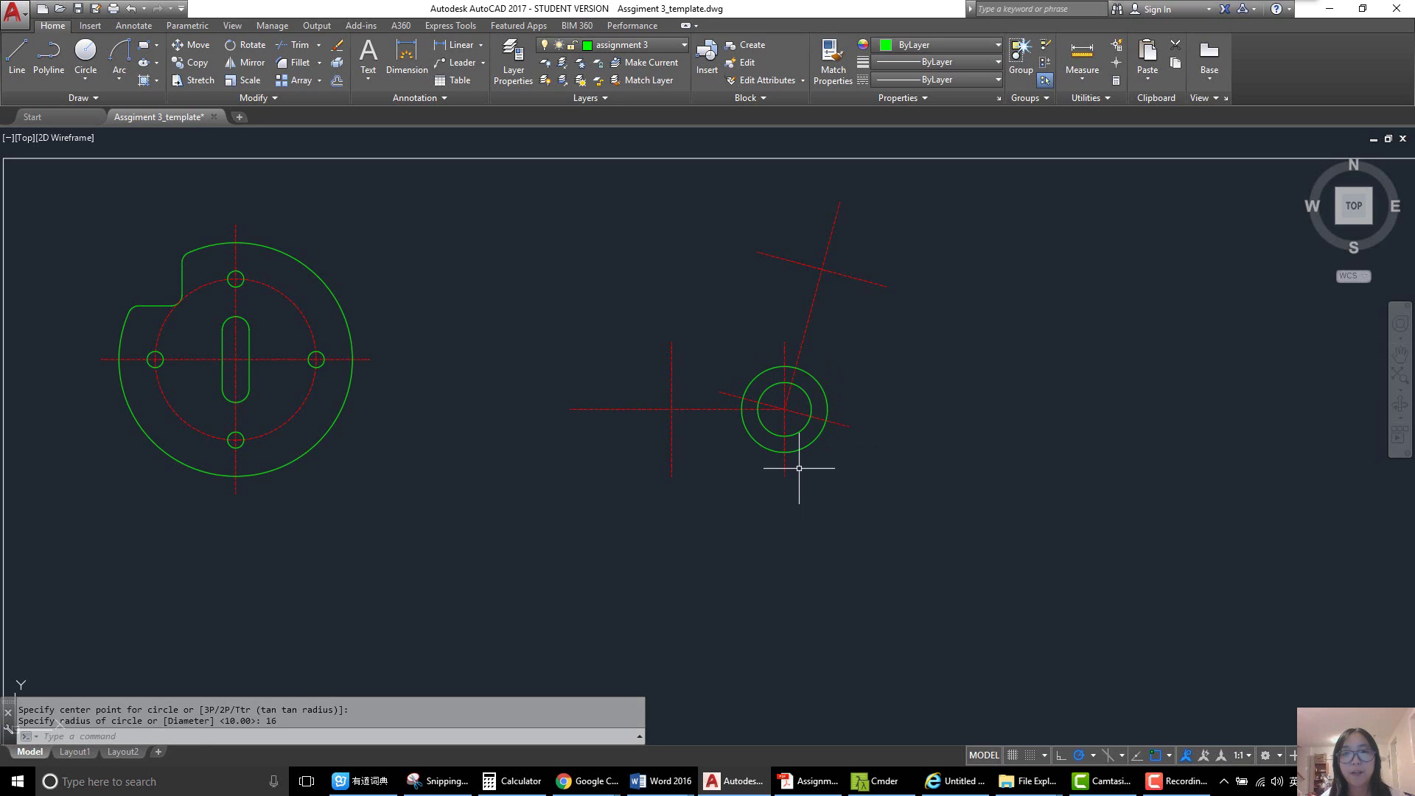
- Copy the two corner circles from their center to the centerline intersection at the upper end of the inclined arm
left_click(805, 430)
left_click(809, 443)
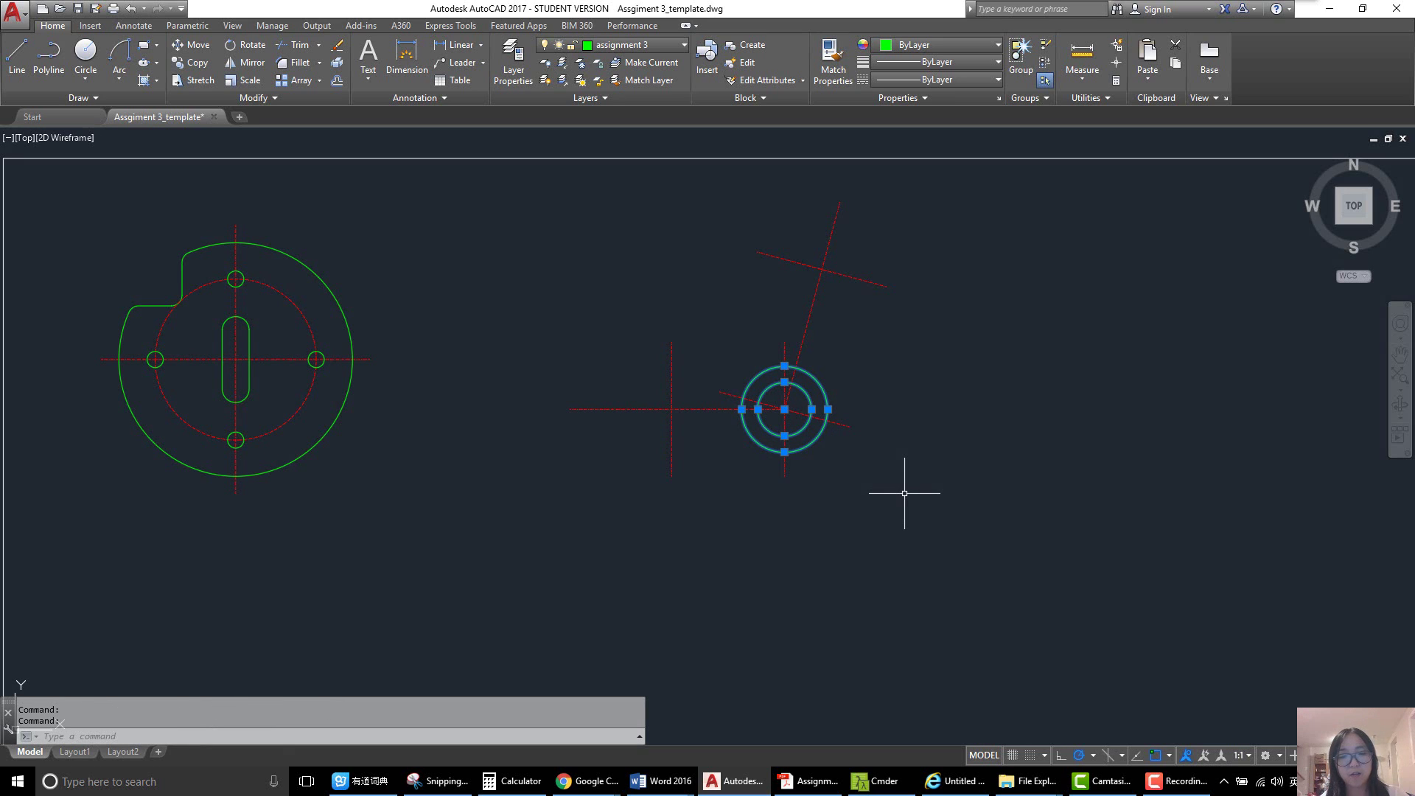
type("co")
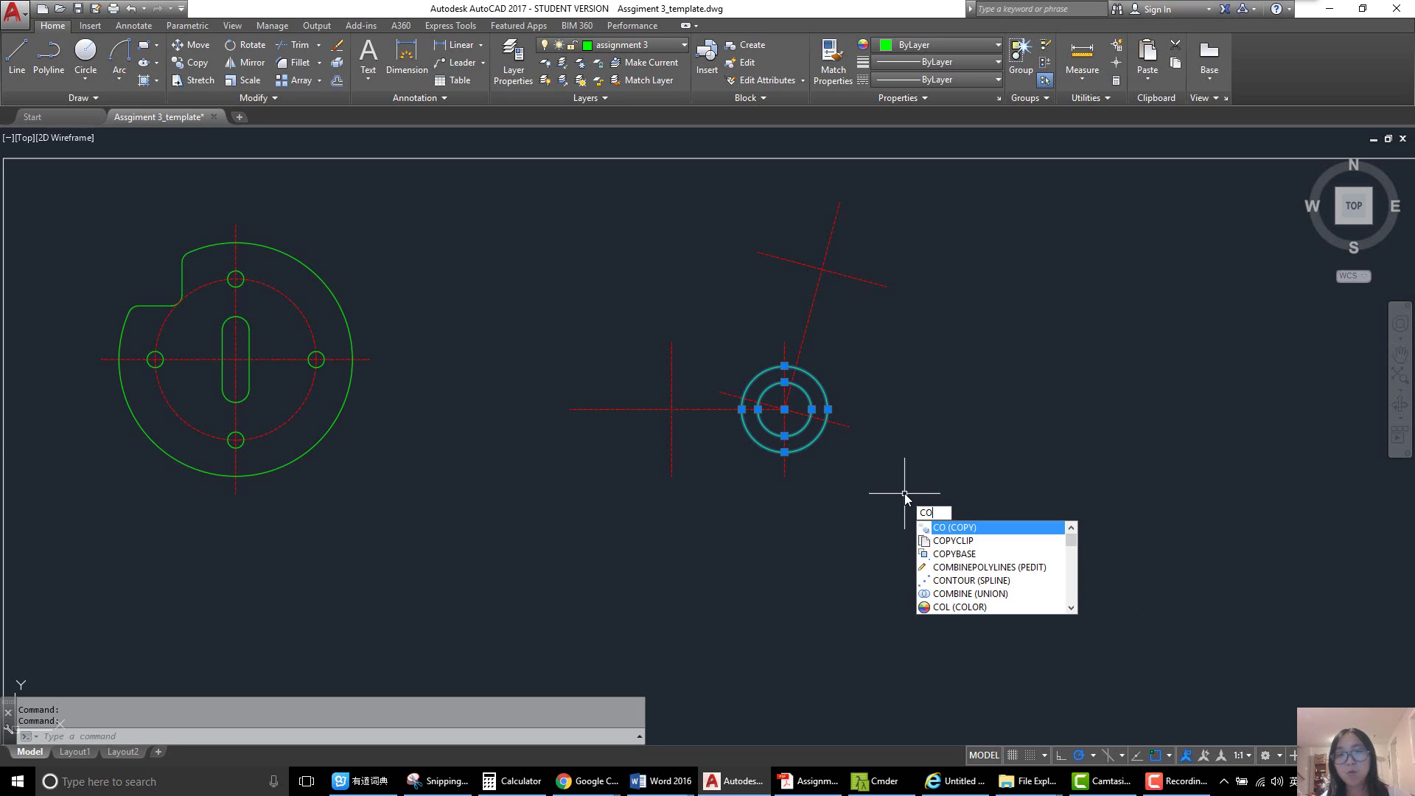
key("Return")
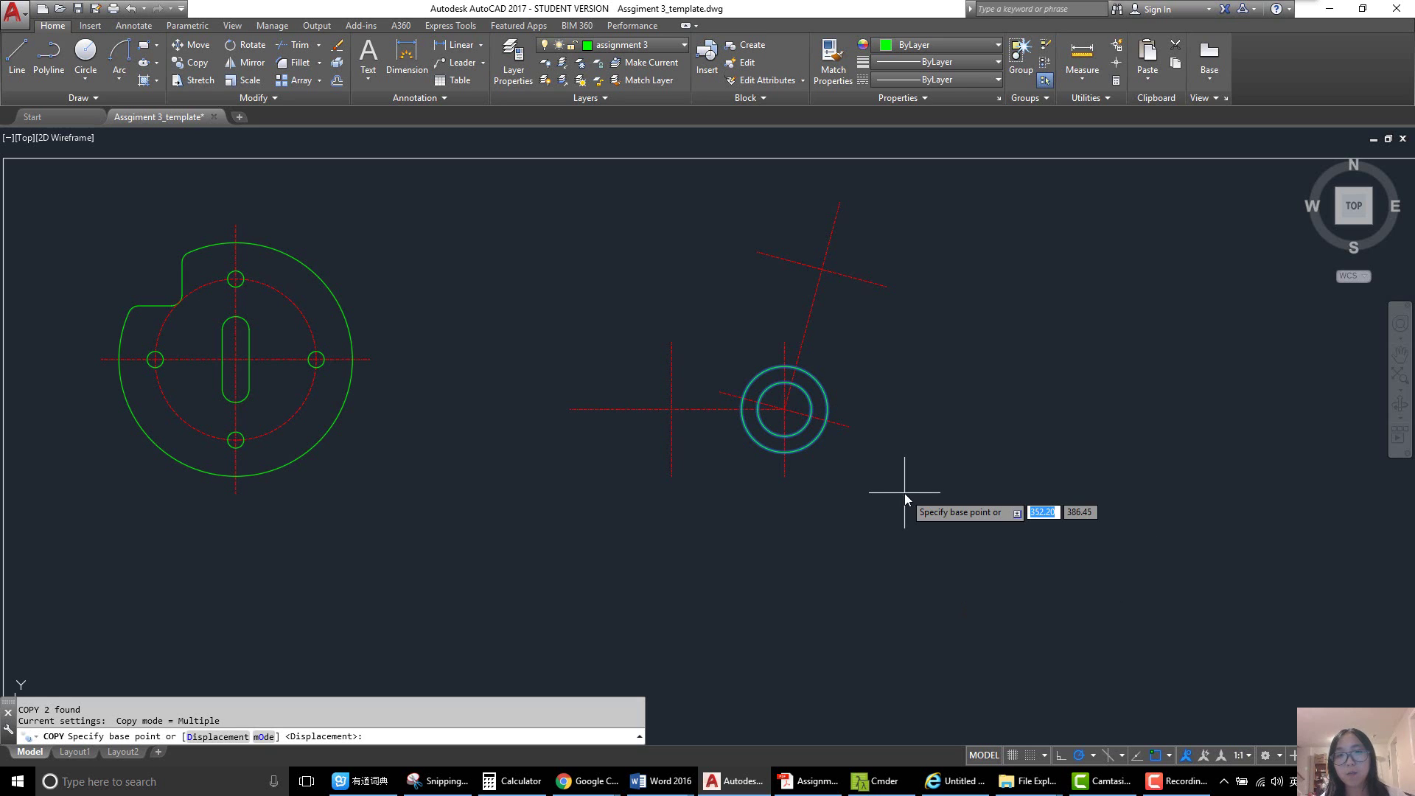
left_click(784, 409)
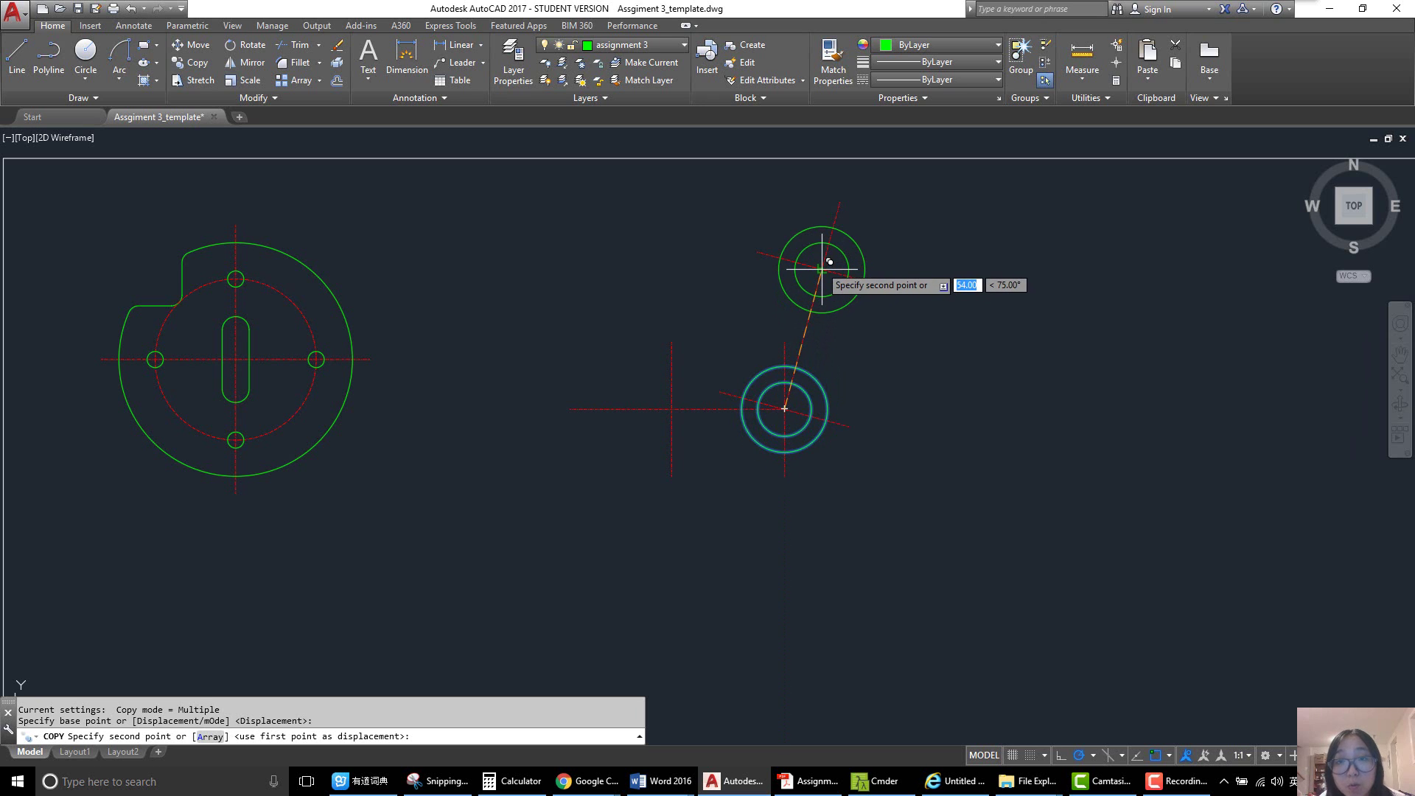
scroll(822, 269, "up", 4)
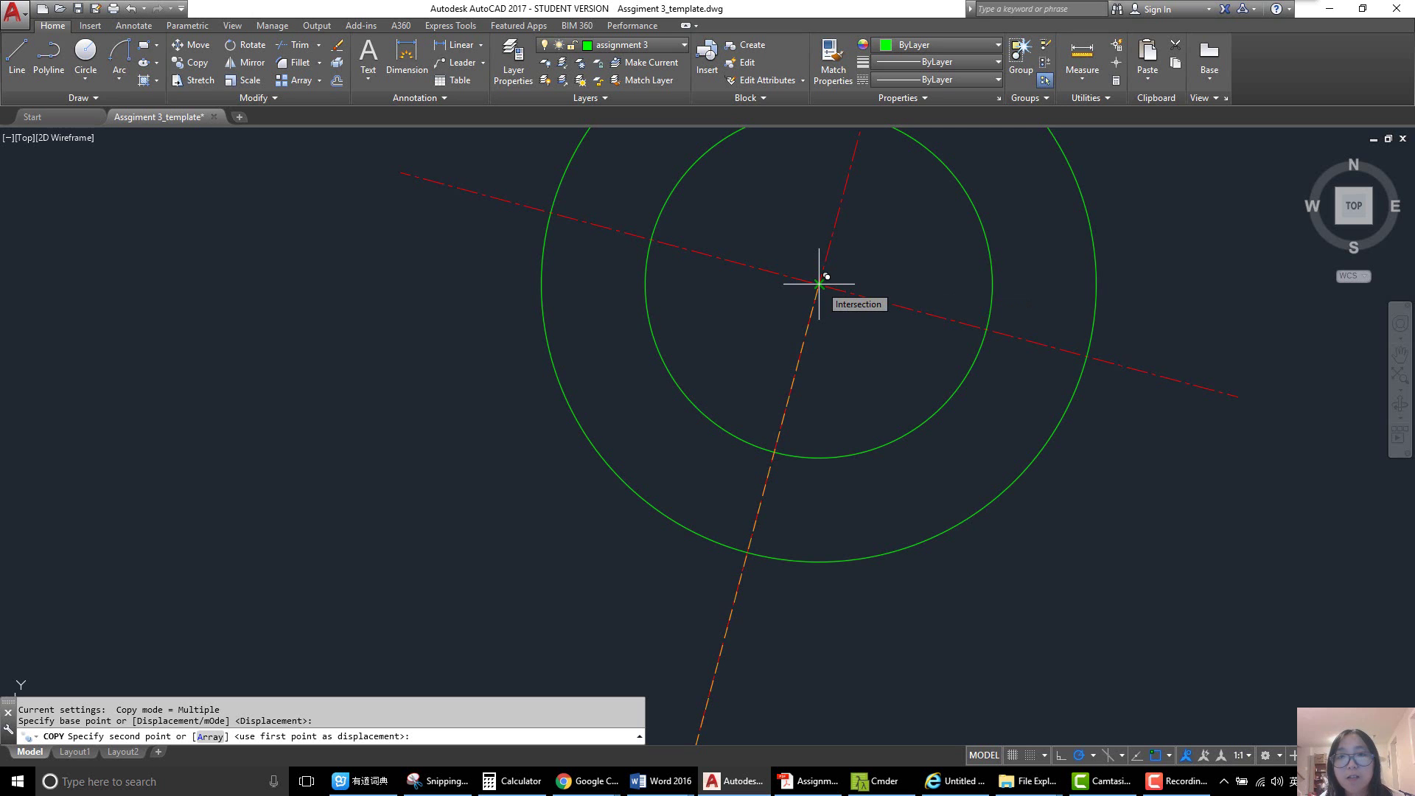
left_click(819, 283)
- Place another copy of the circle pair at the left centerline intersection and finish copying
scroll(859, 398, "down", 6)
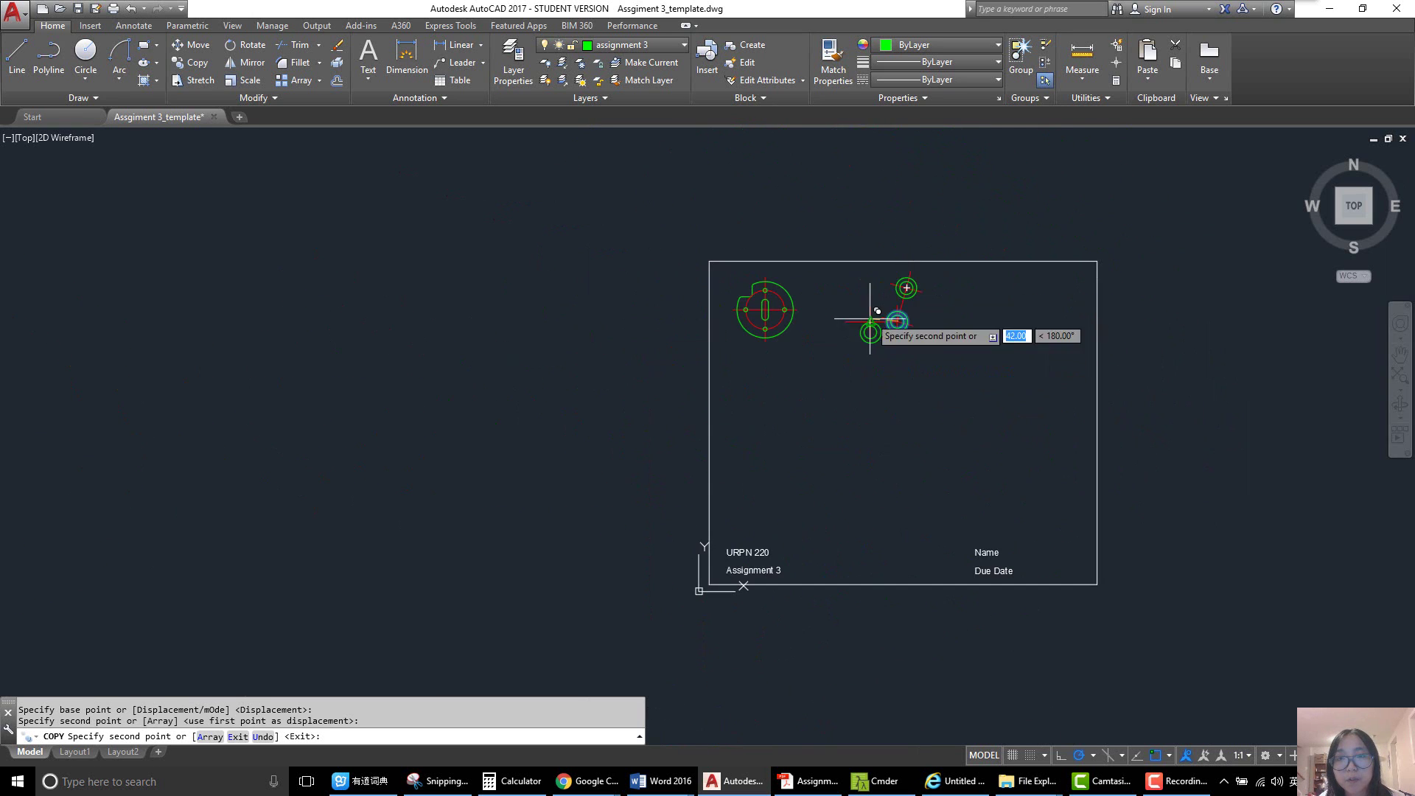
scroll(867, 324, "up", 3)
scroll(866, 331, "up", 6)
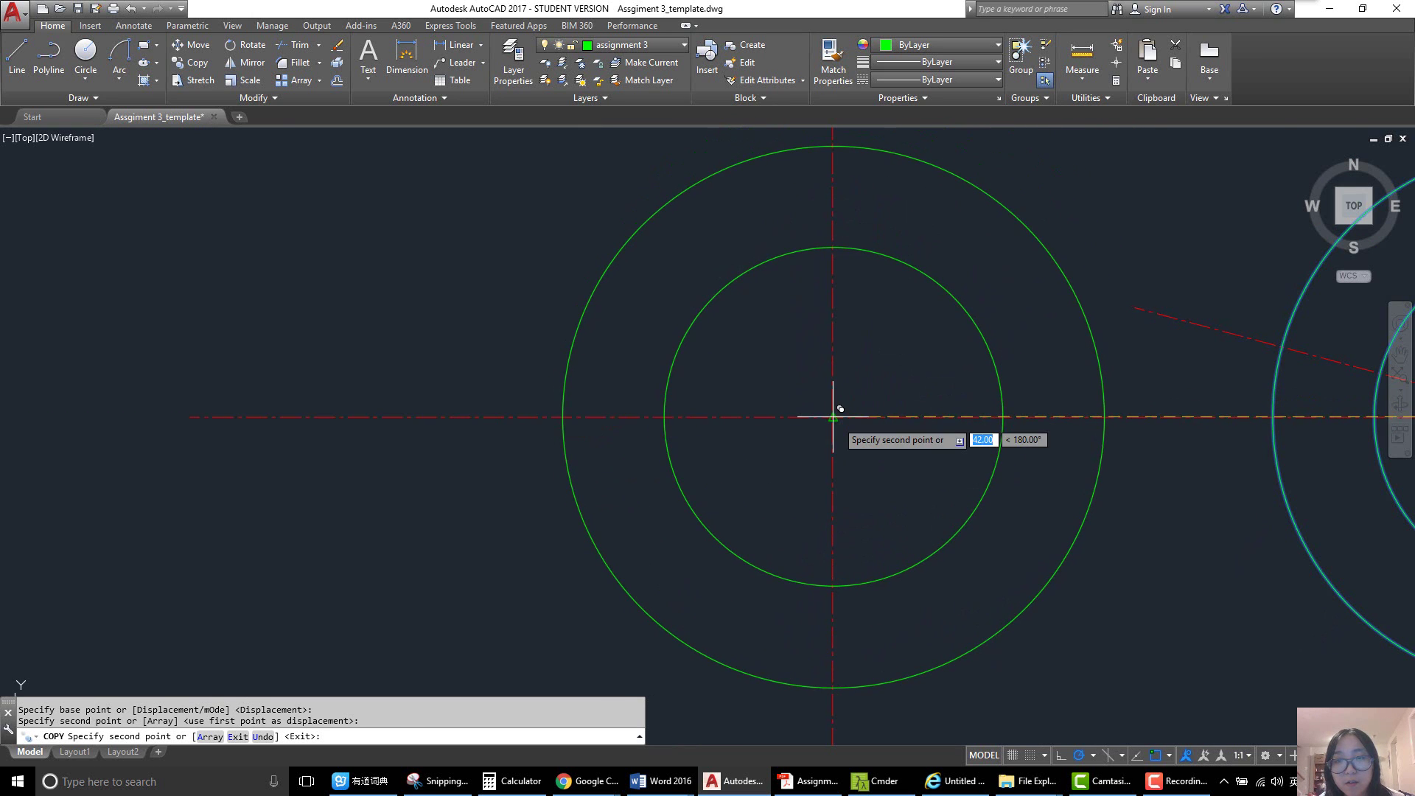
scroll(837, 419, "down", 9)
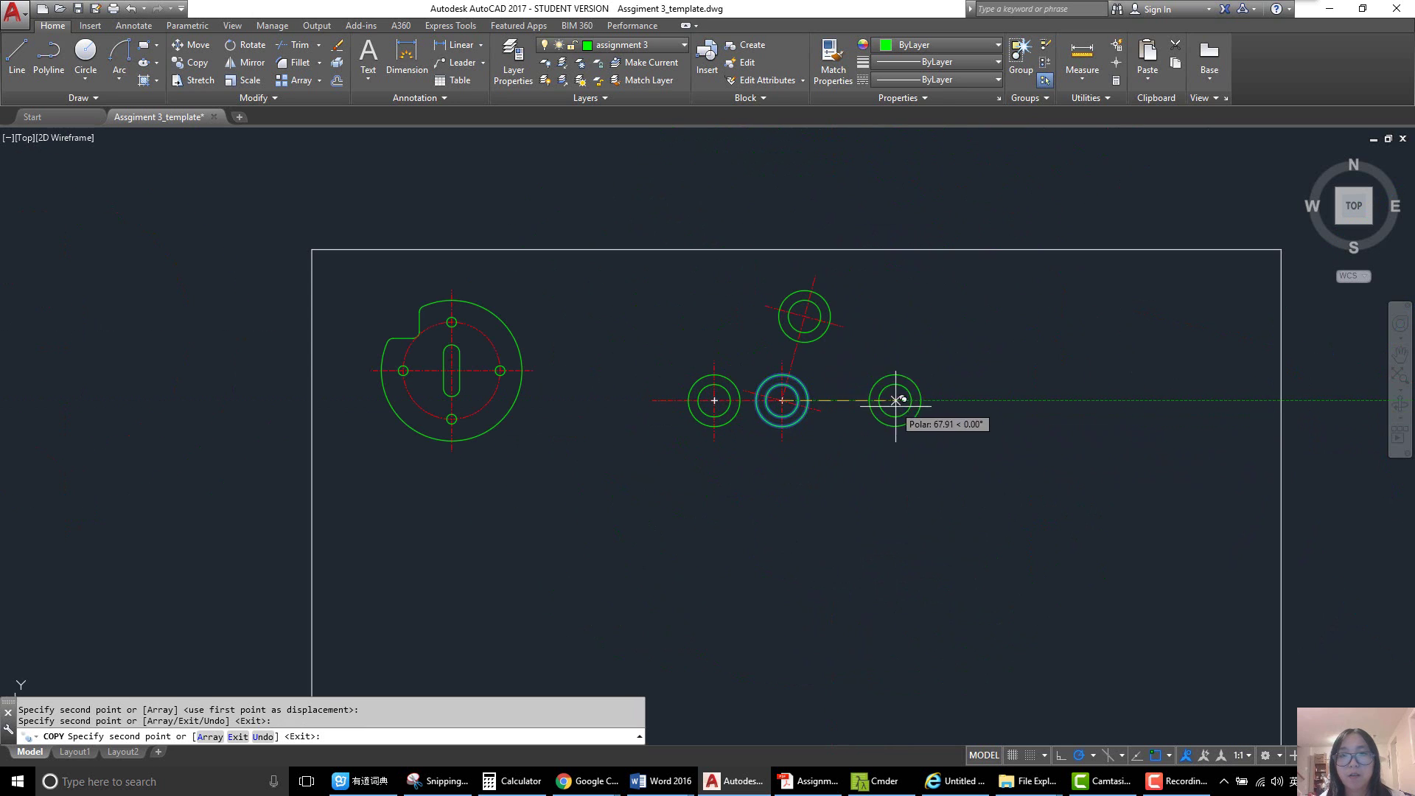
key("Return")
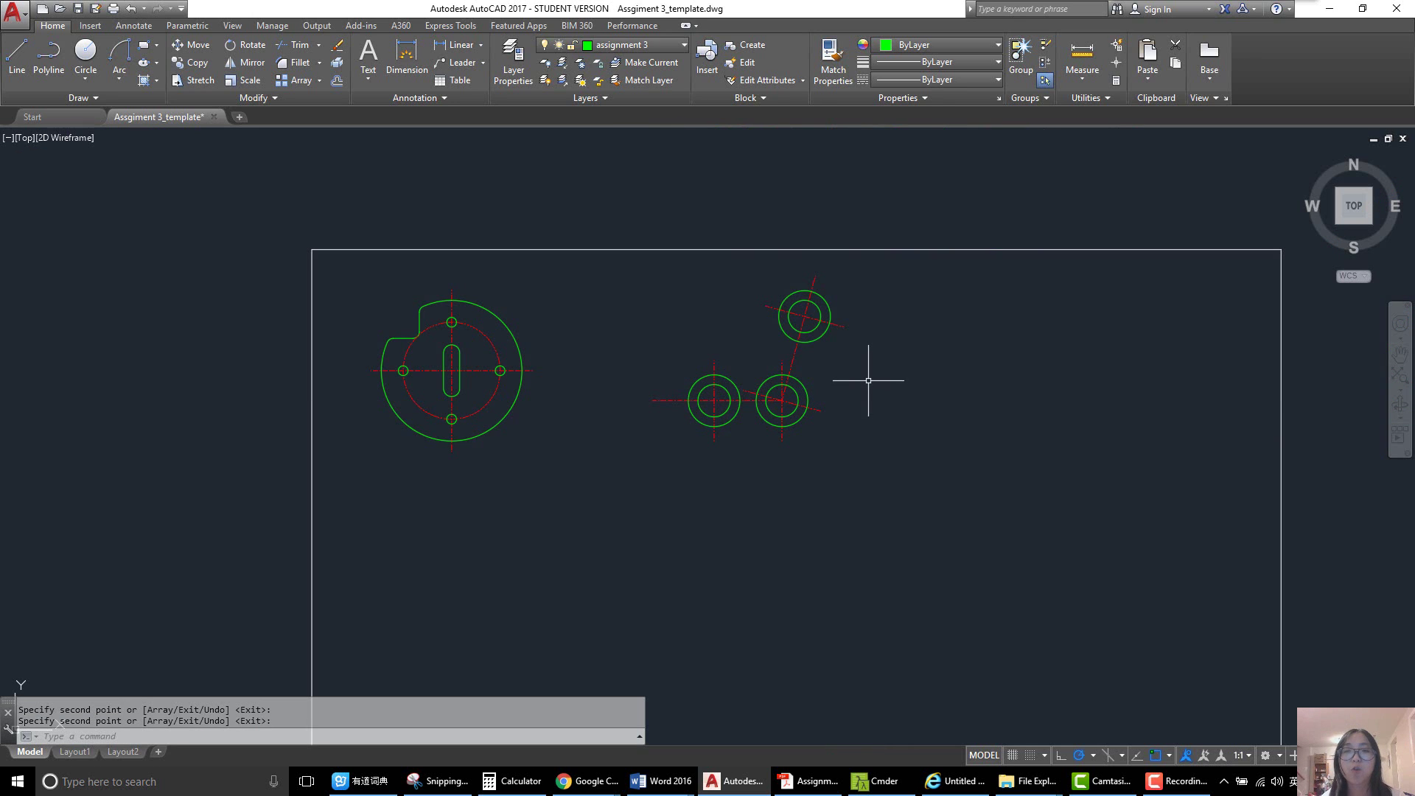
- On the Snipping Tool image, mark the R15 arc and the endpoints of the lower and right tangent lines, and return to AutoCAD
scroll(867, 379, "up", 2)
left_click(438, 781)
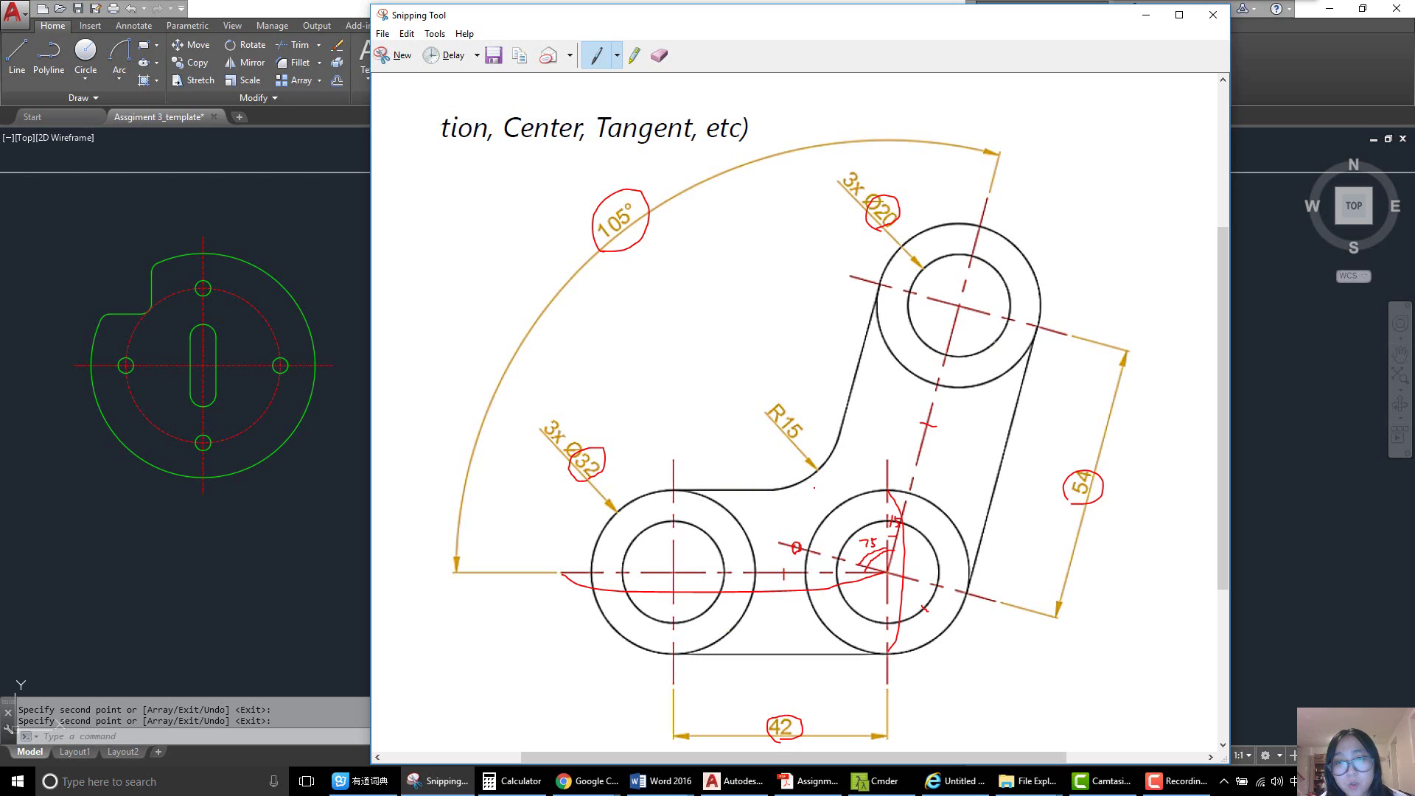
mouse_move(814, 488)
left_mouse_down()
mouse_move(814, 467)
mouse_move(825, 481)
mouse_move(811, 485)
left_mouse_up()
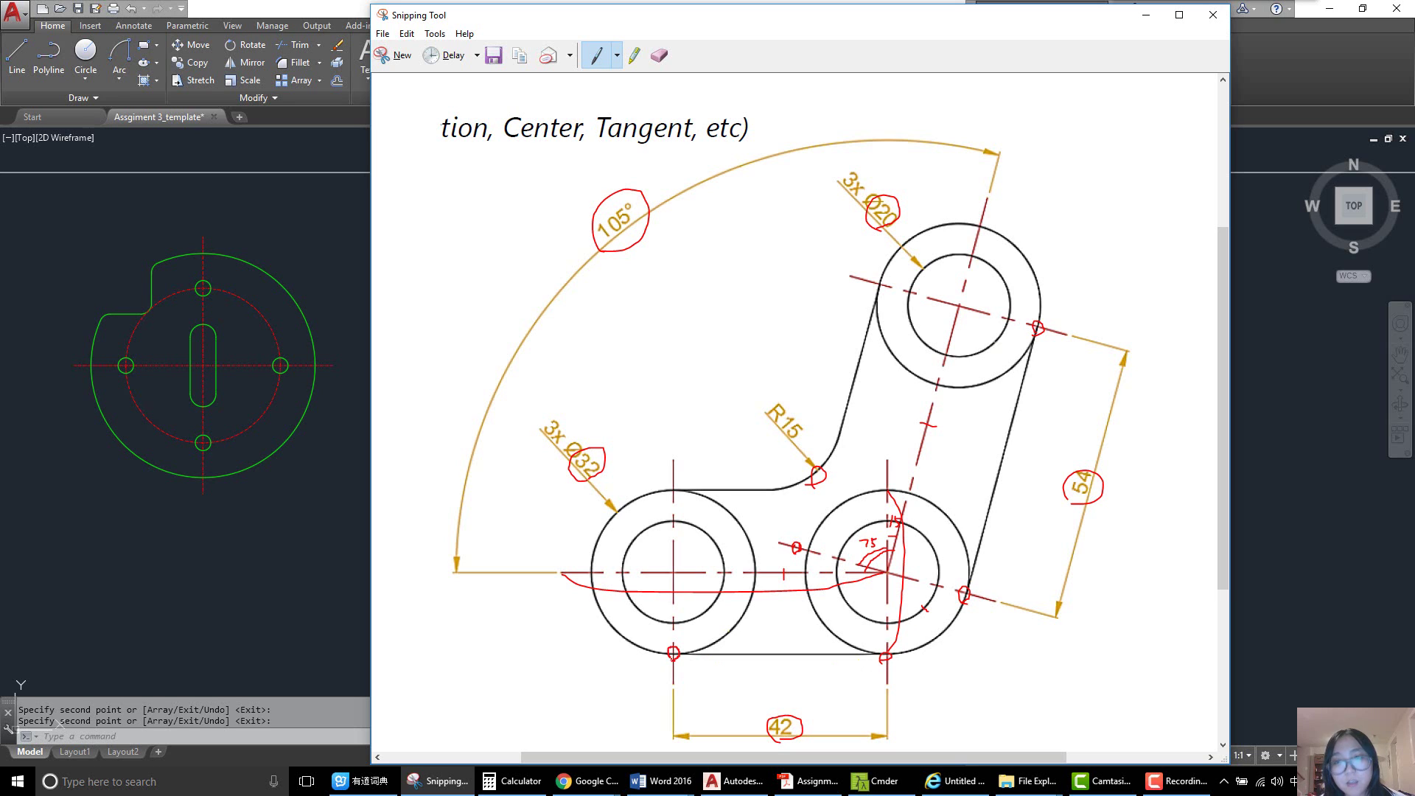
left_click(1146, 15)
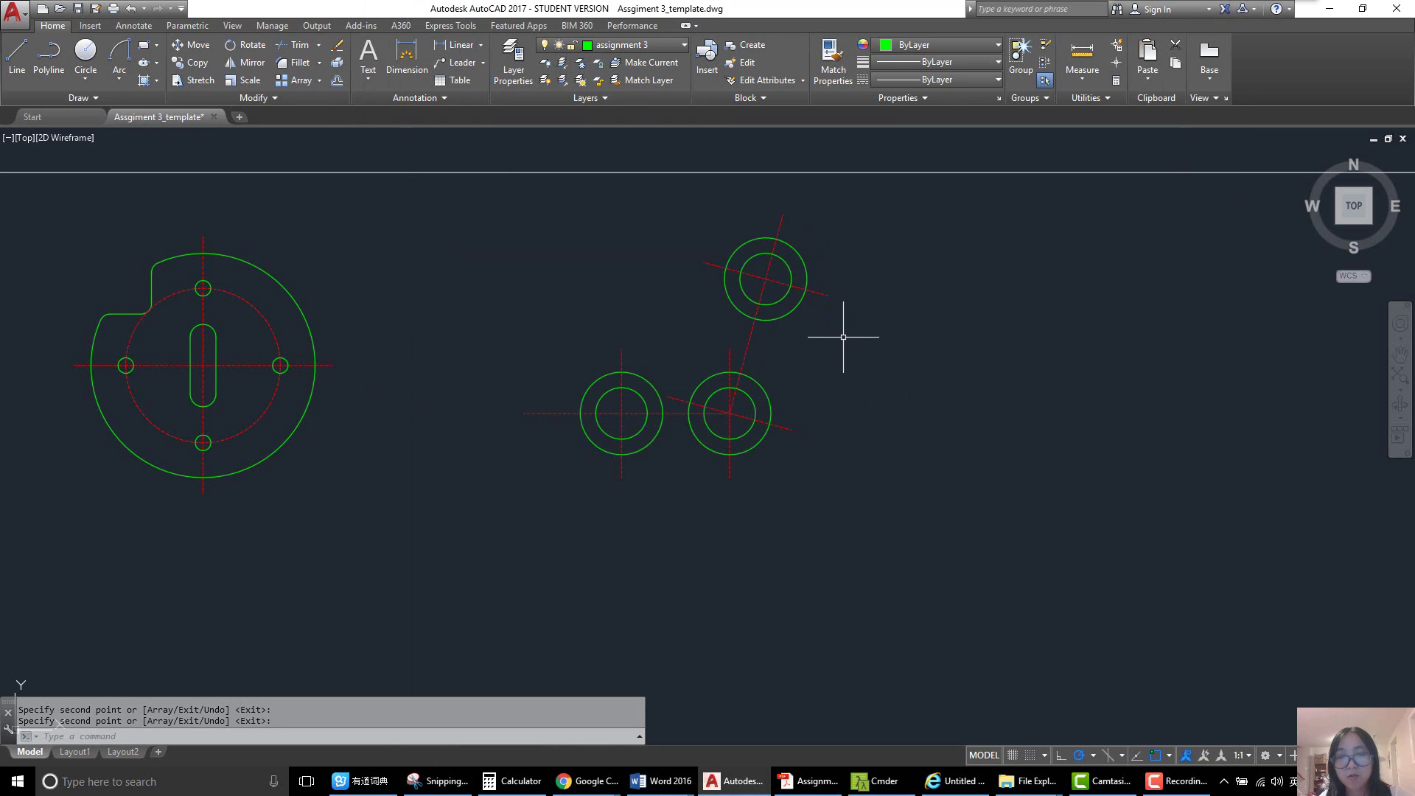
- Draw the right outer edge line between the tilted centerlines' intersections with the upper and corner outer circles
type("L")
key("Return")
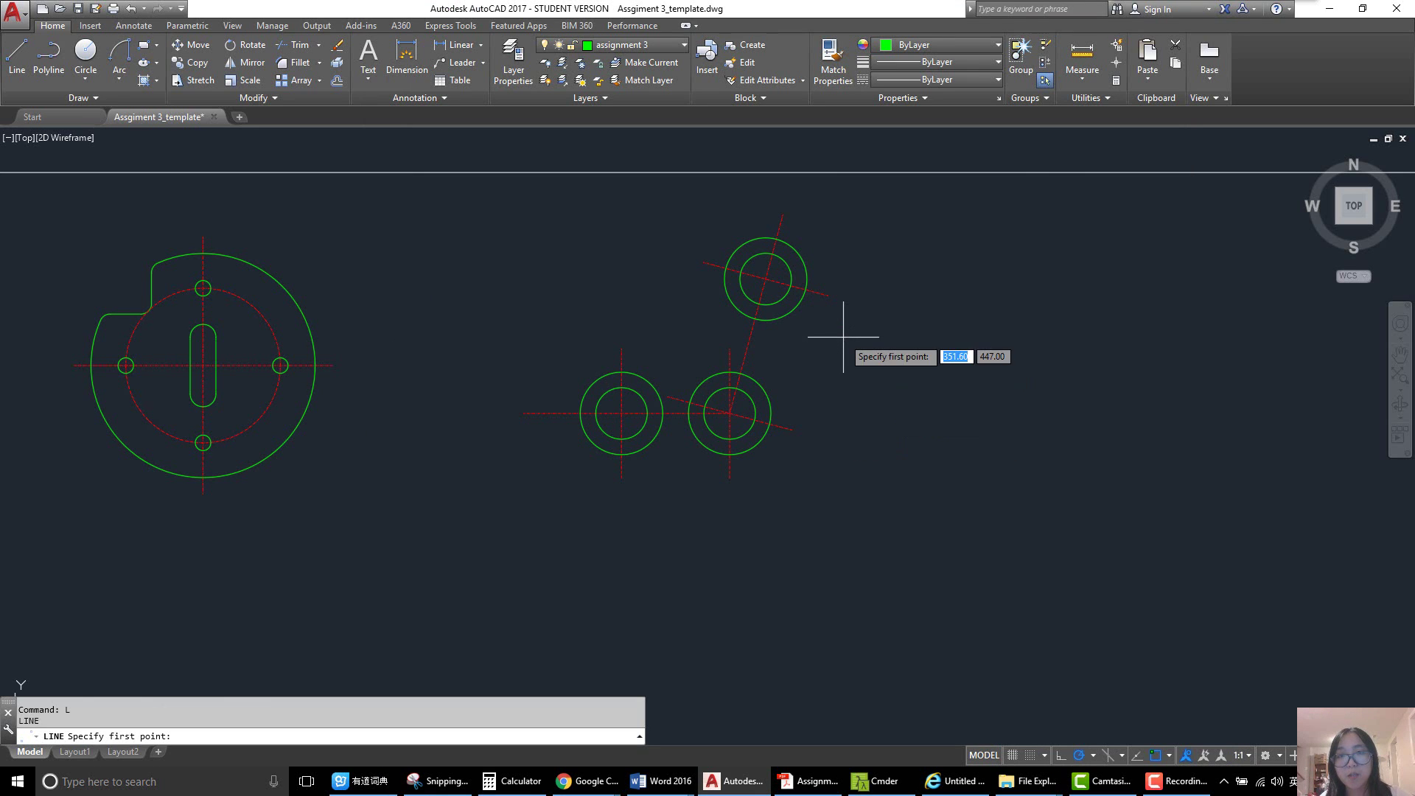
left_click(806, 289)
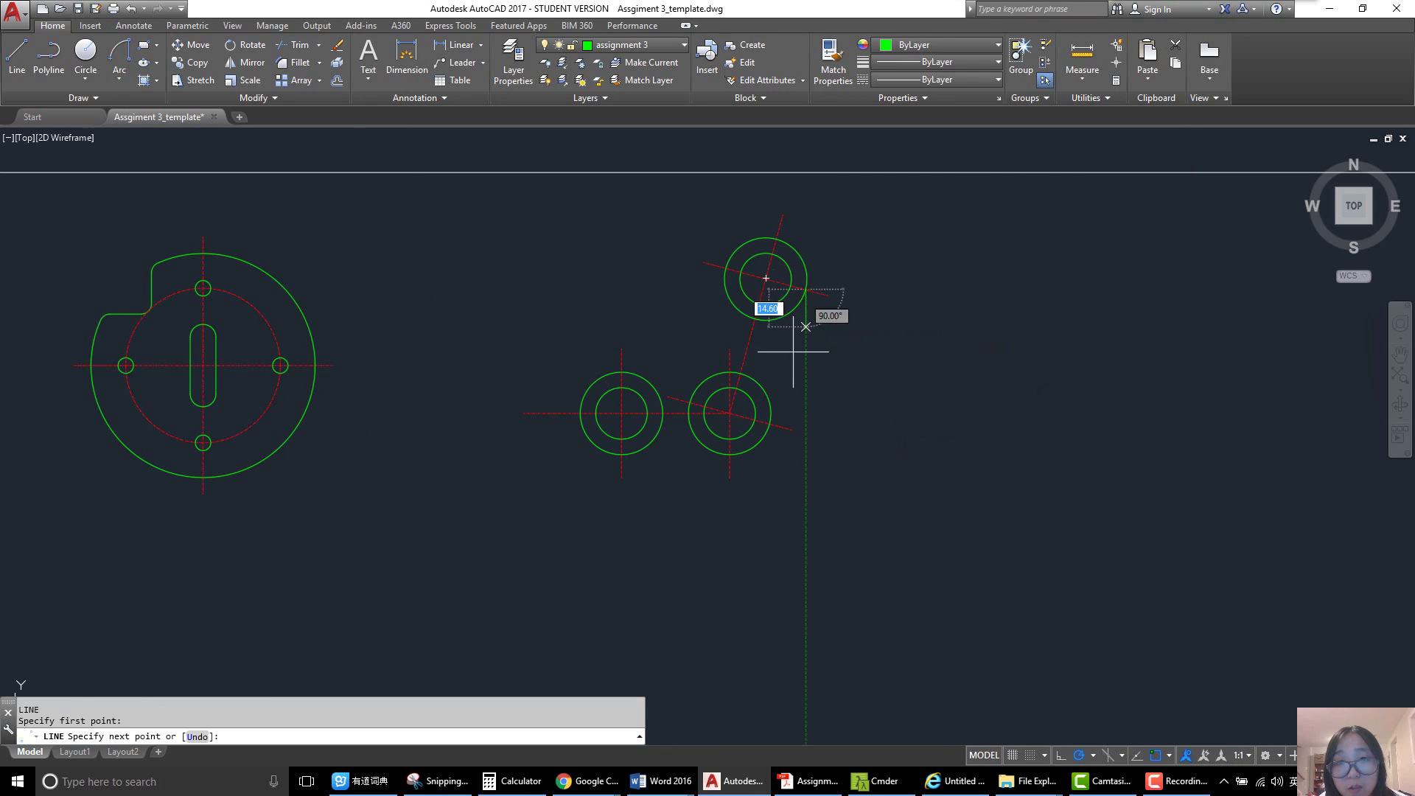
left_click(769, 422)
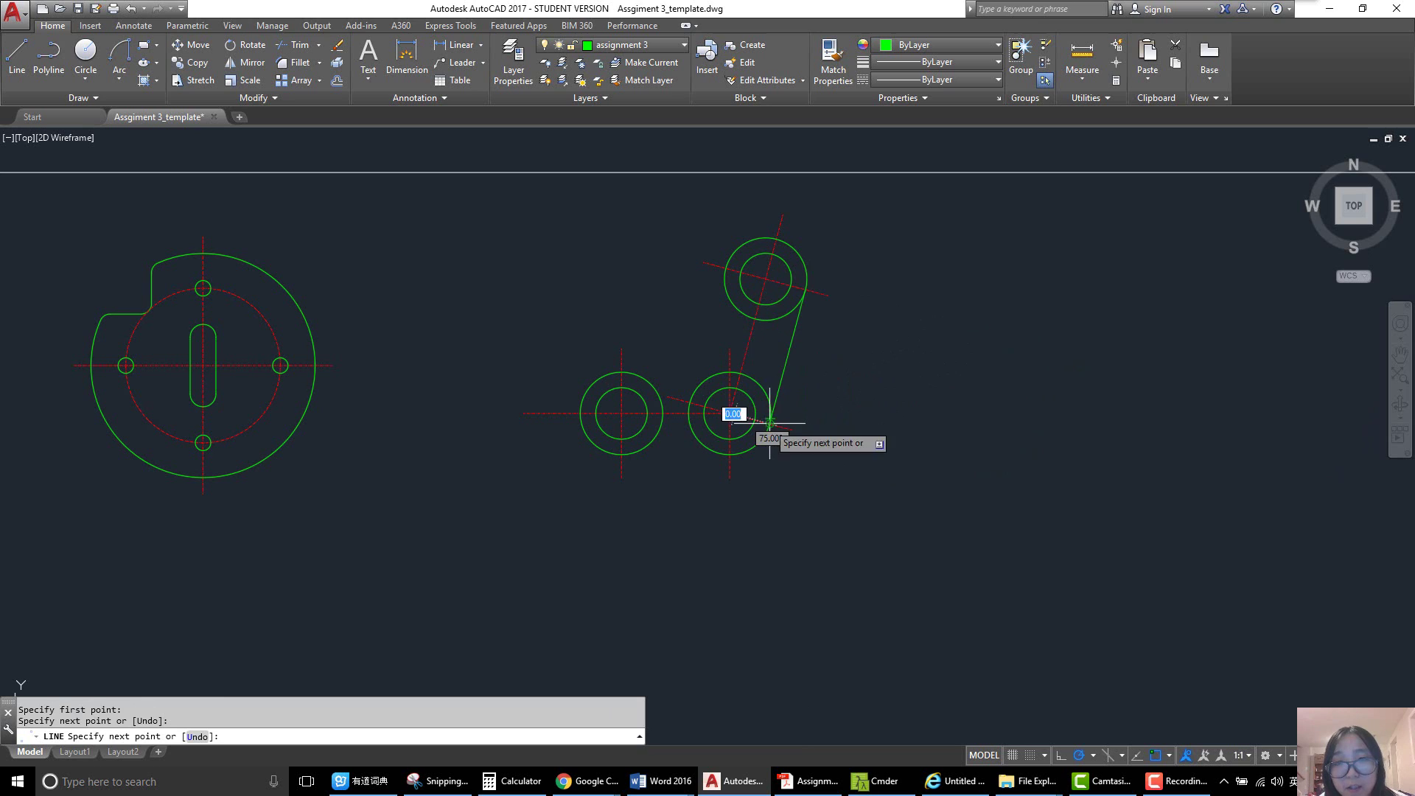
key("Return")
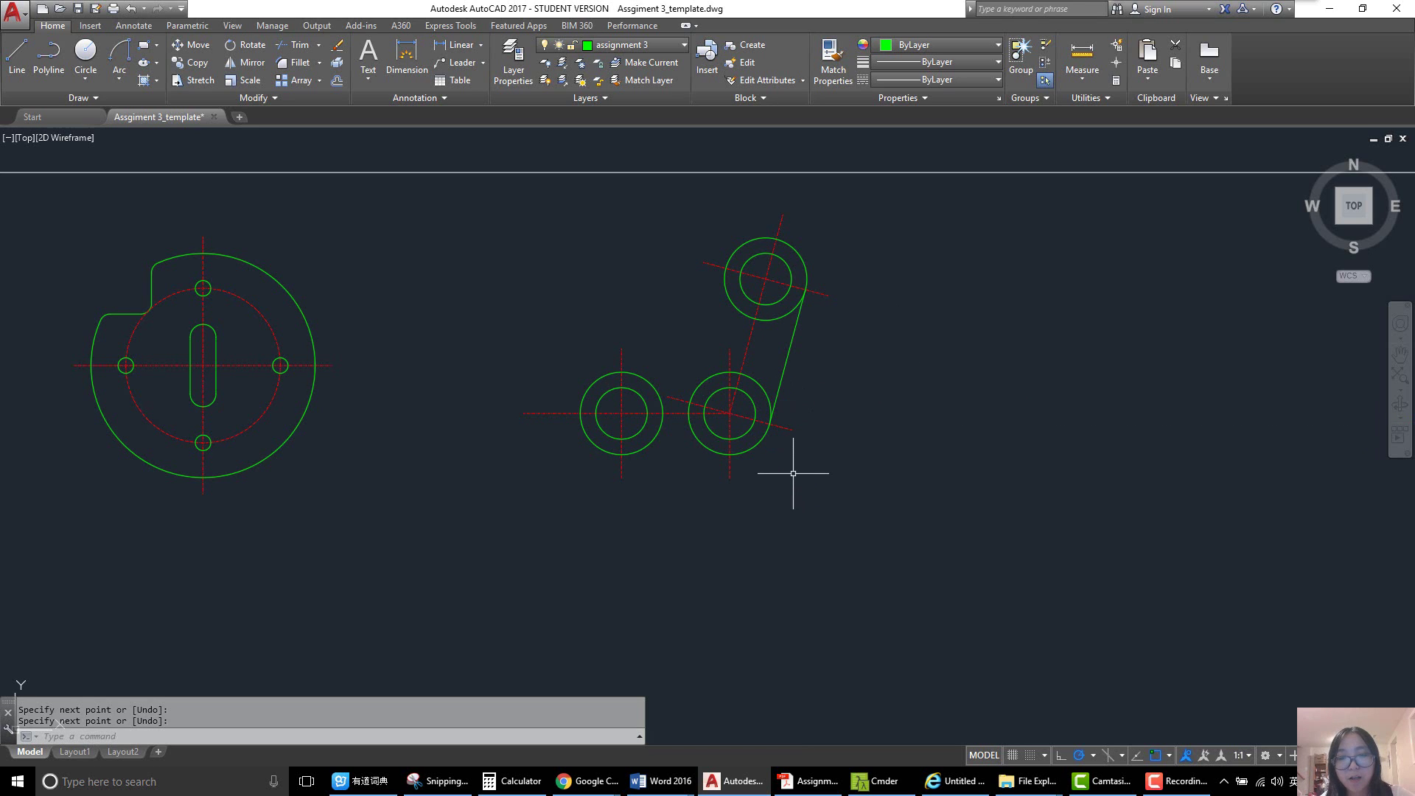
- Draw a horizontal line joining the bottom points of the corner and left outer circles
type("L")
key("Return")
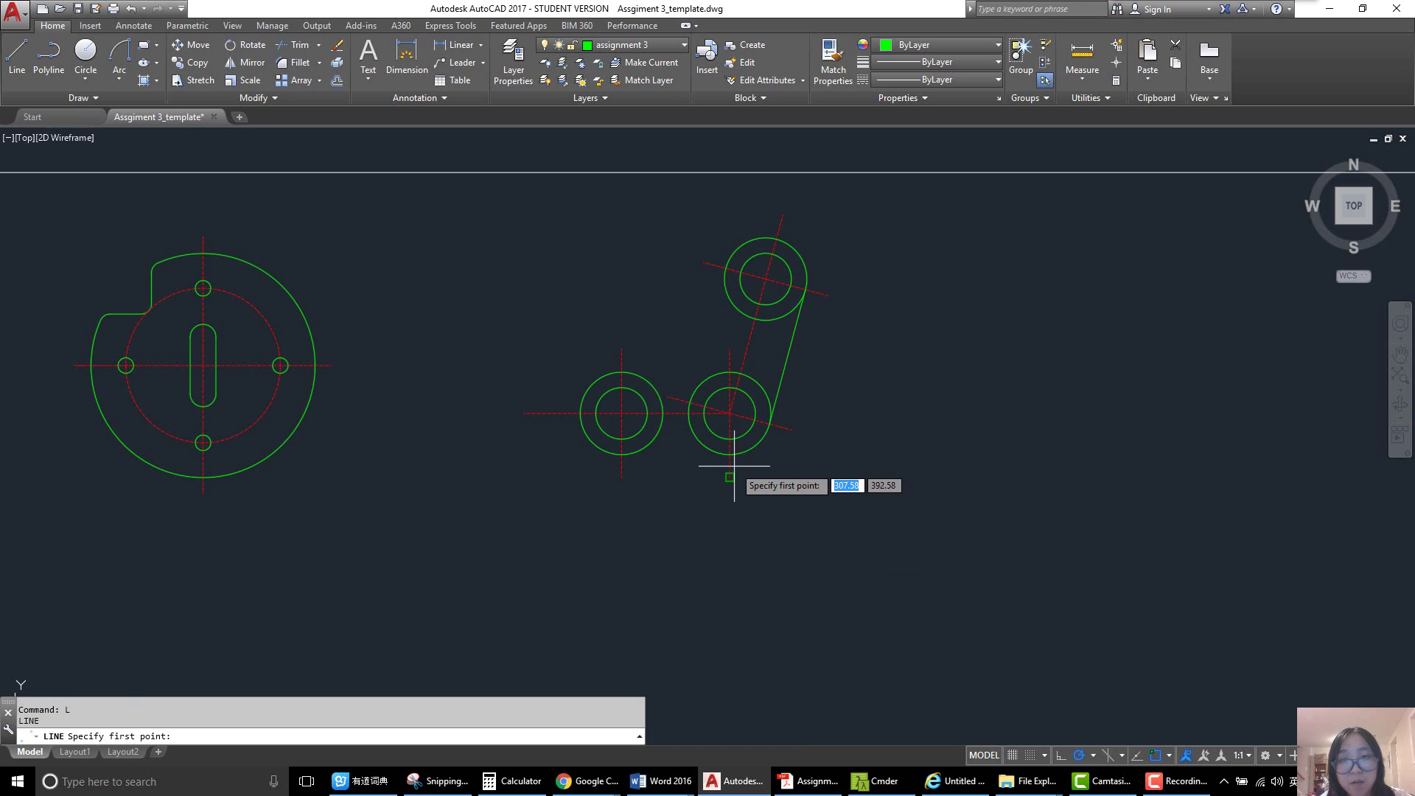
left_click(730, 457)
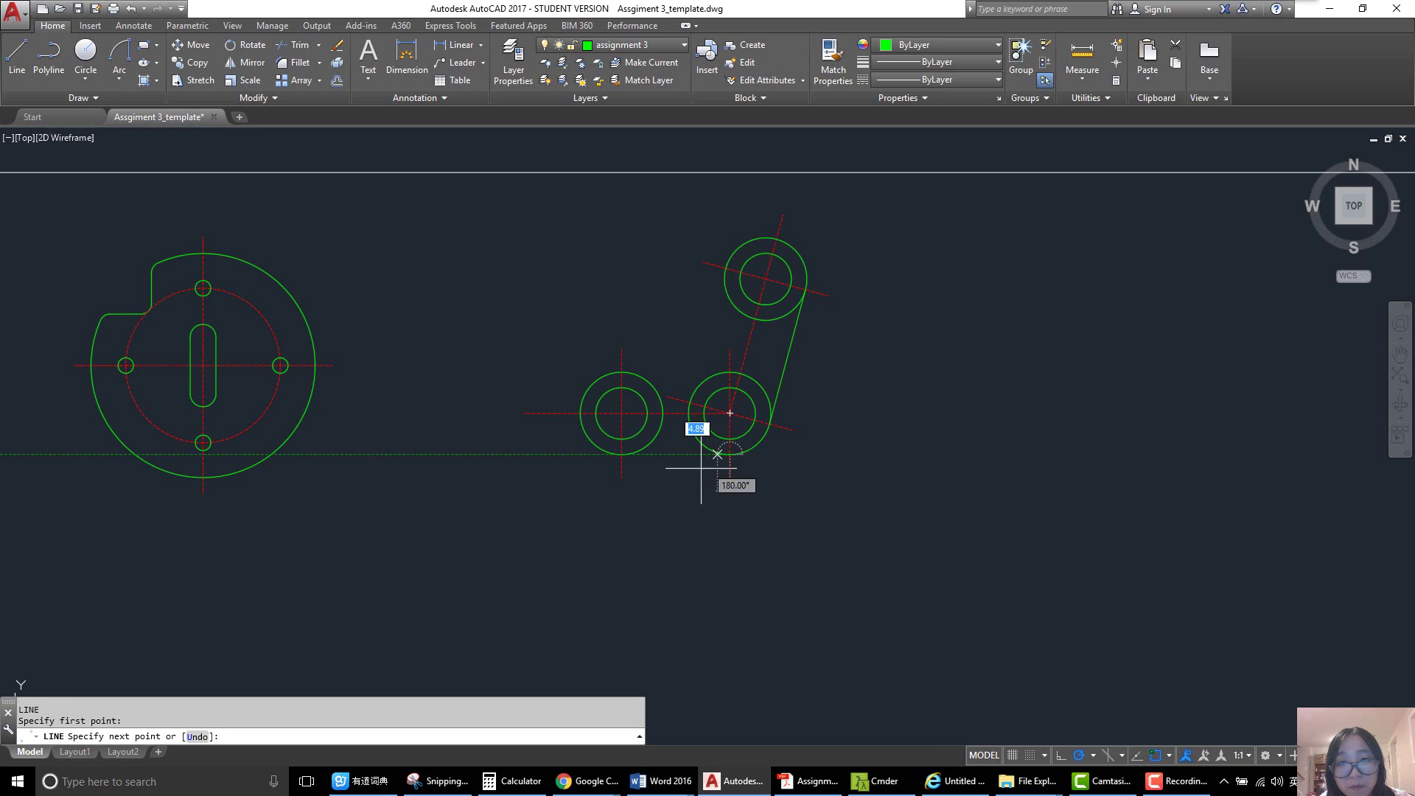
left_click(622, 454)
key("Return")
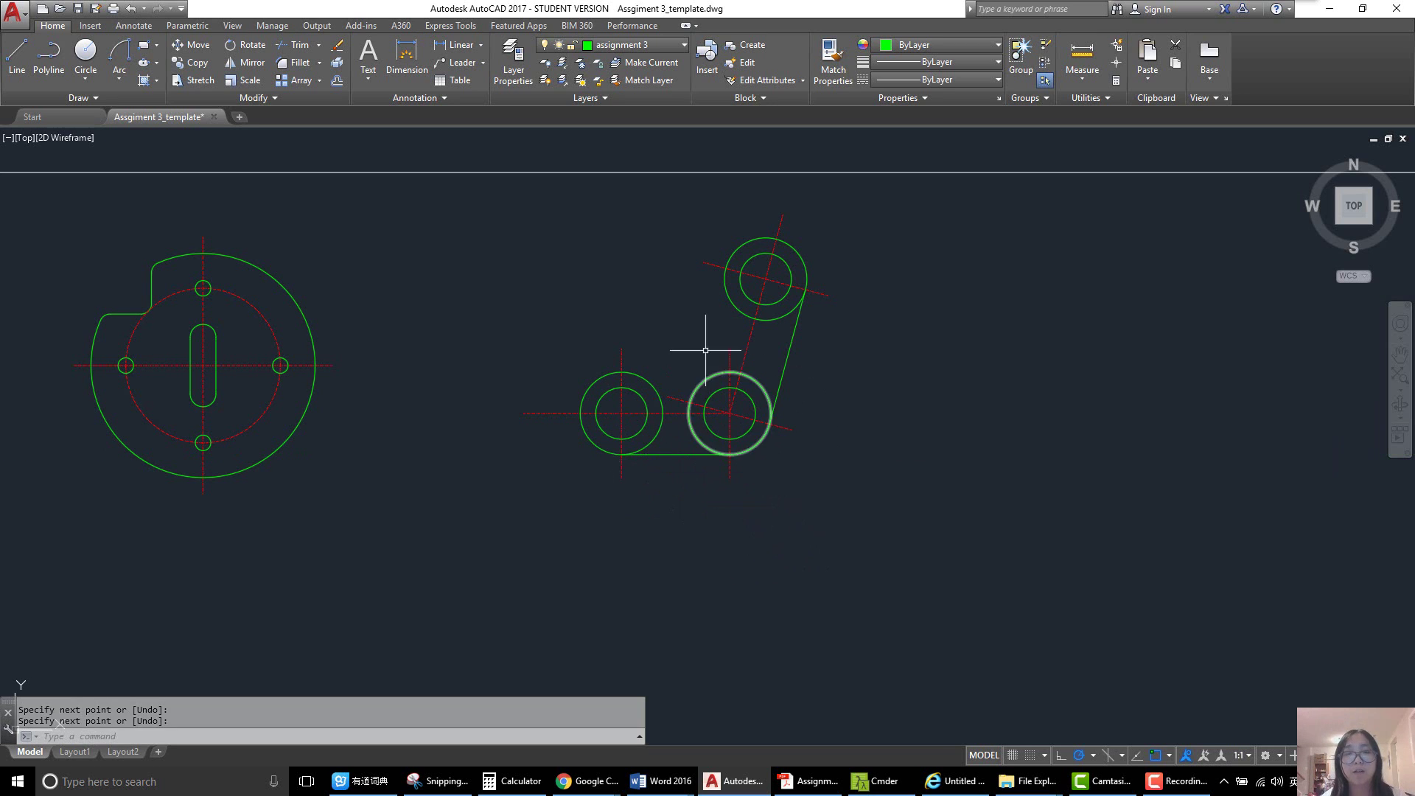
- Offset the tilted right edge line of the link by 32 toward the inner side of the upper arm
scroll(725, 267, "up", 2)
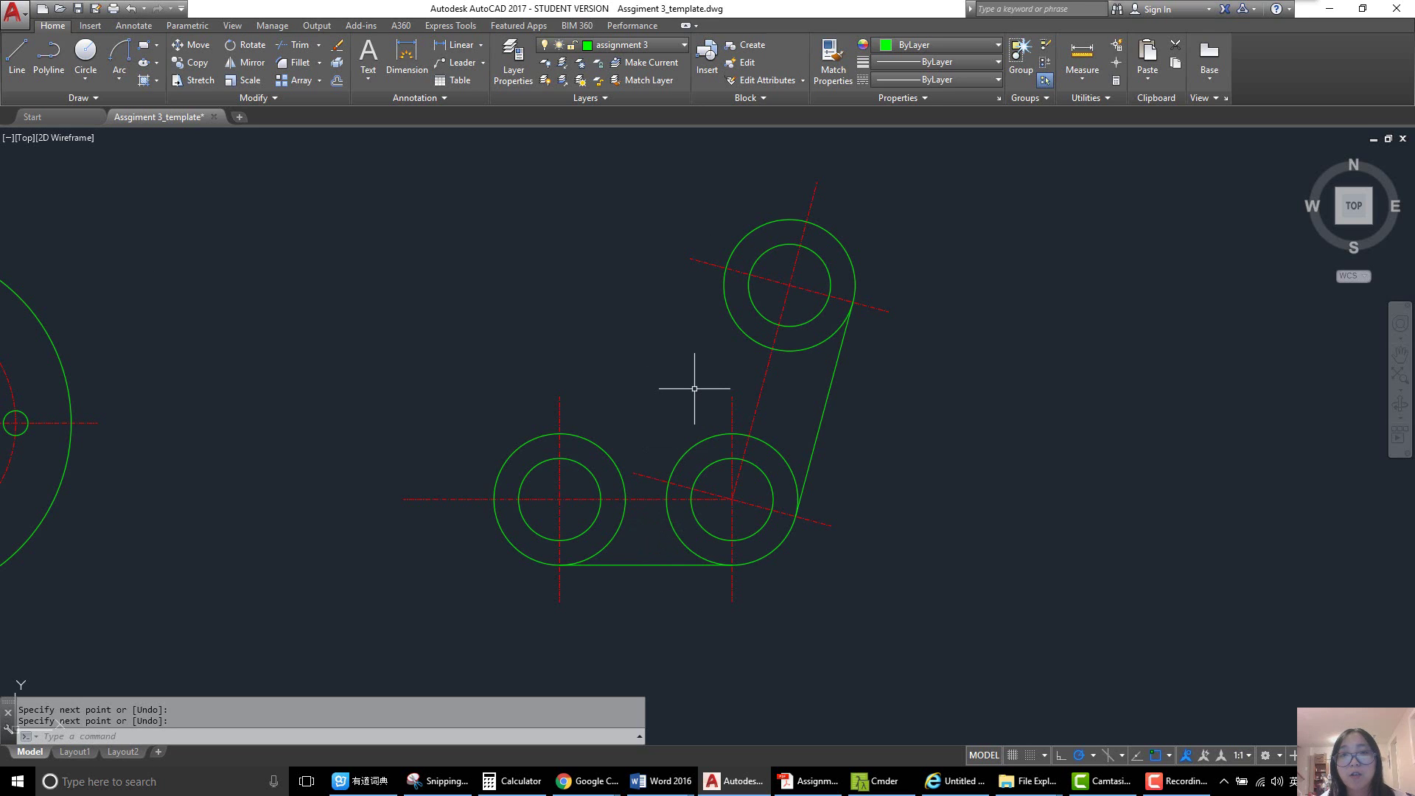
left_click(829, 371)
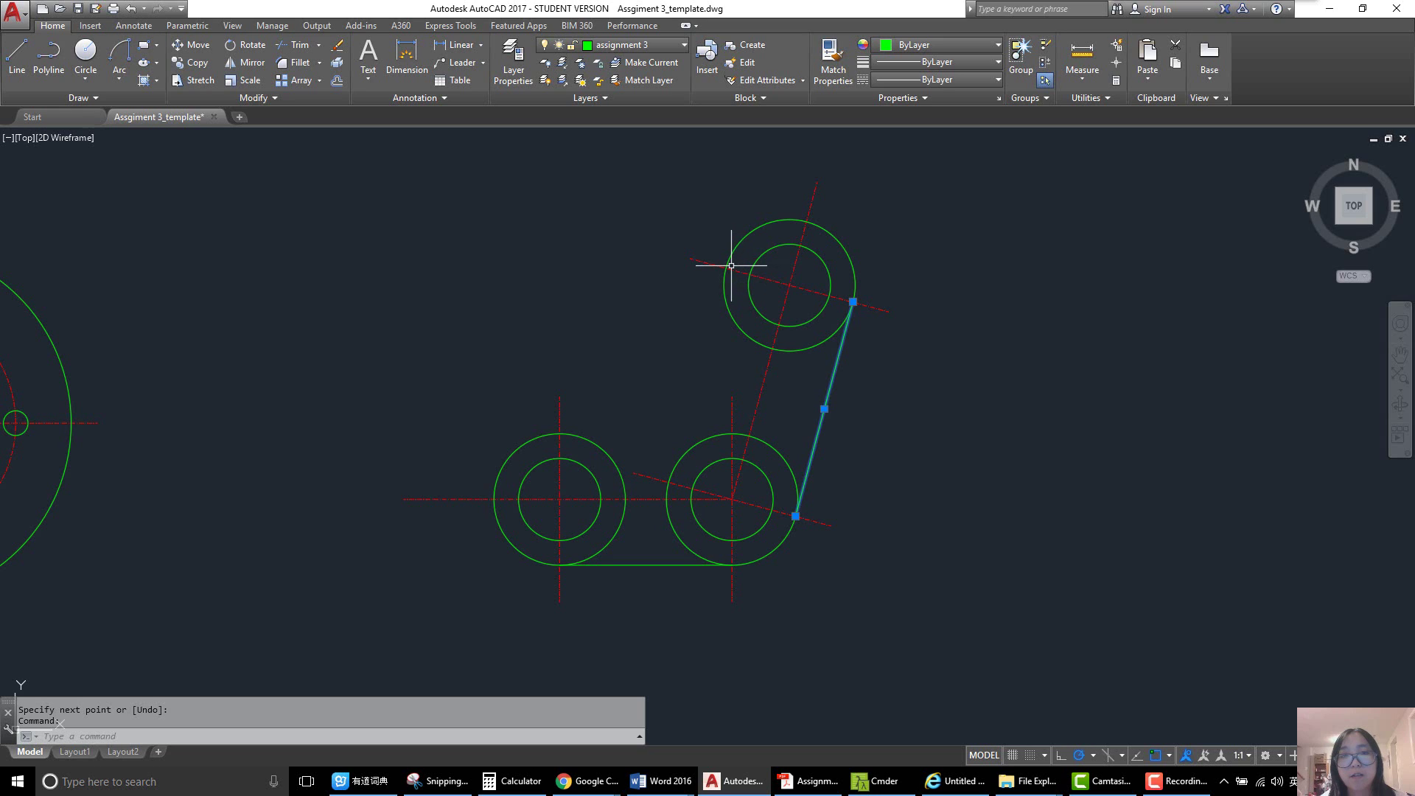
key("Escape")
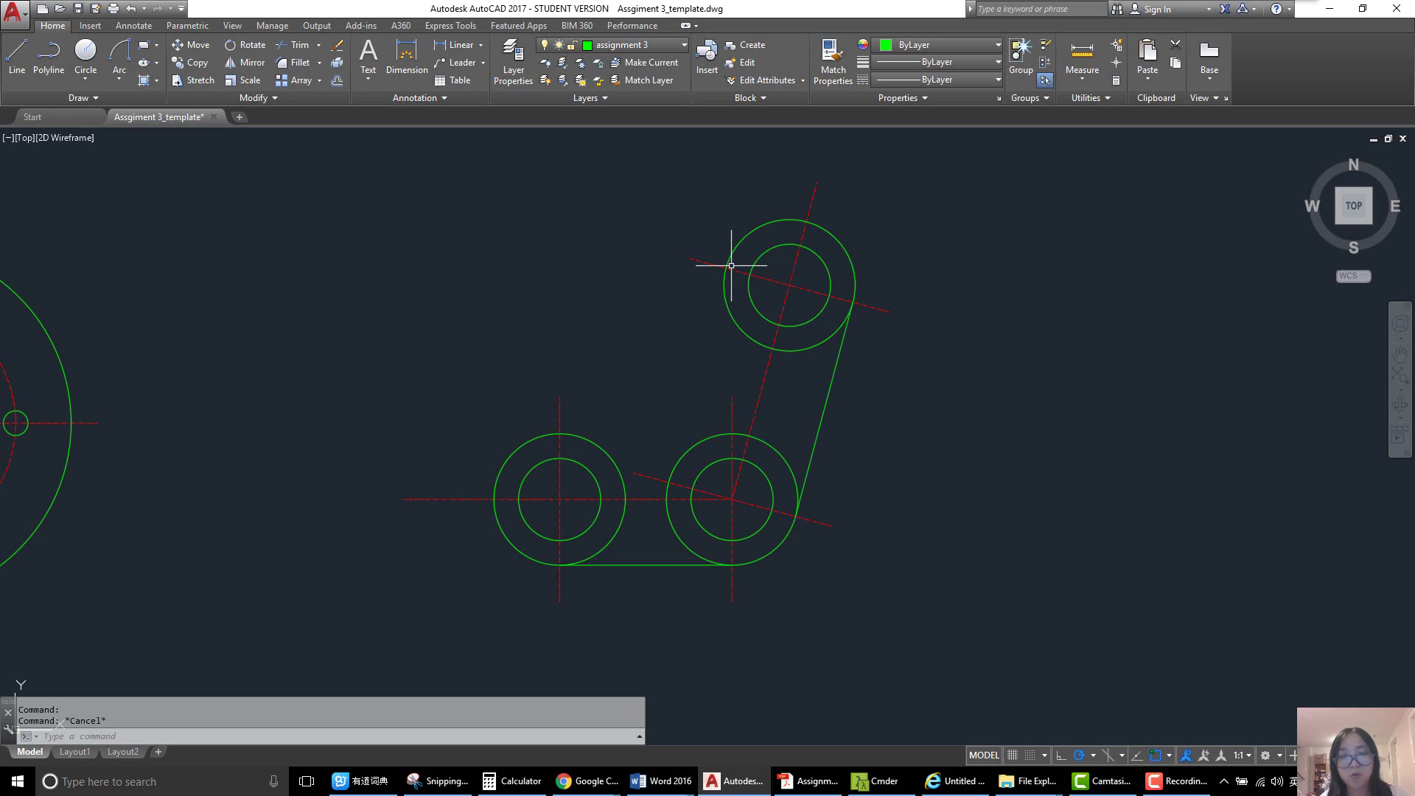
type("o")
key("Return")
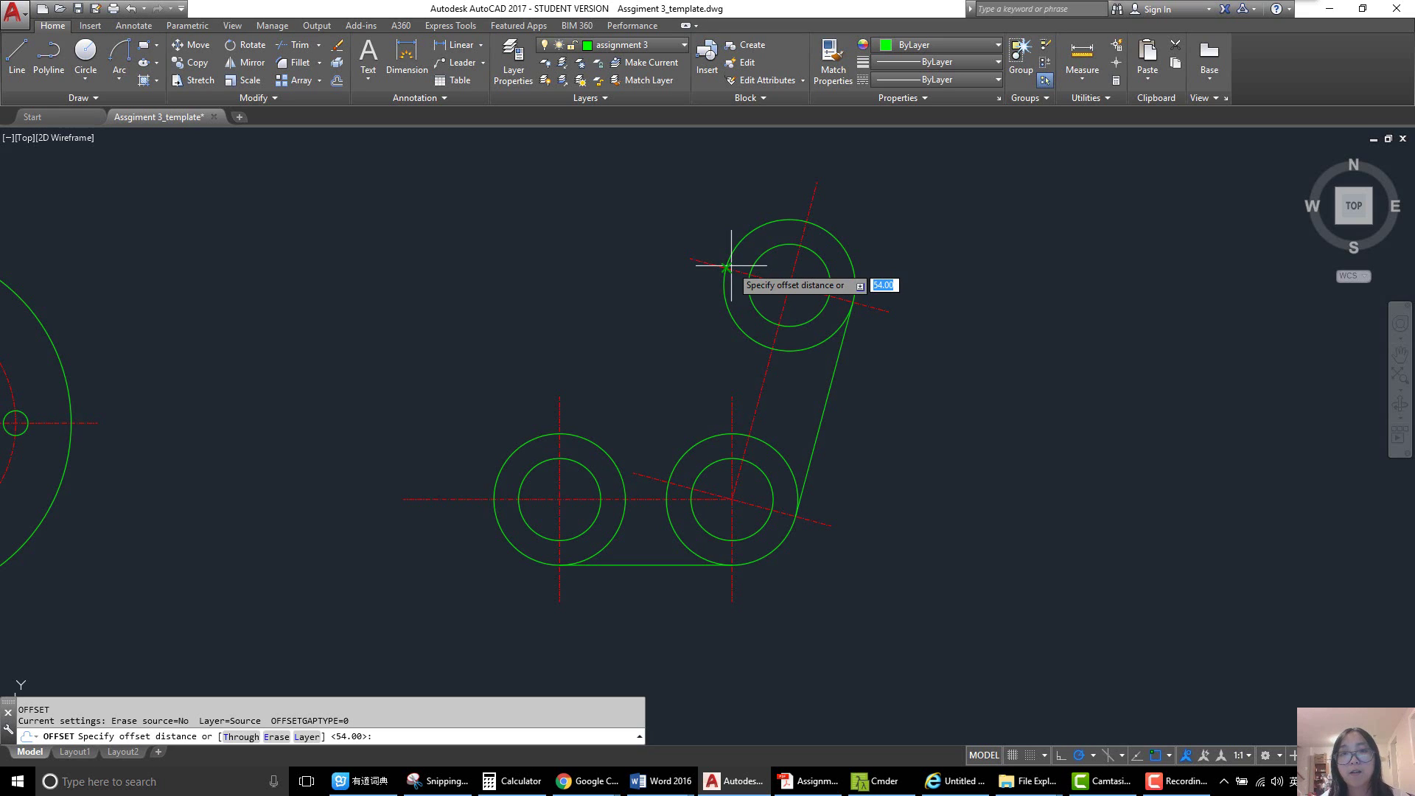
type("32")
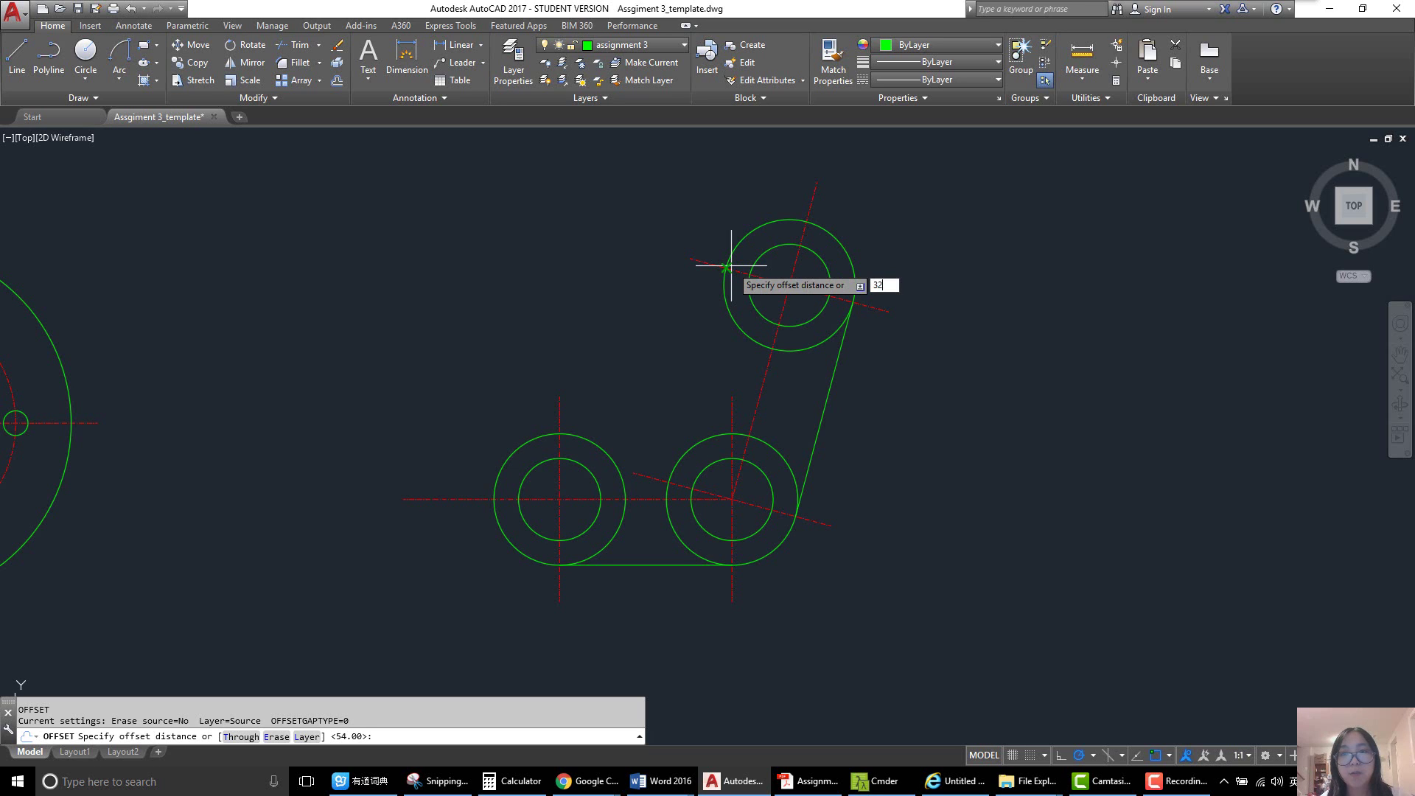
key("Return")
left_click(831, 394)
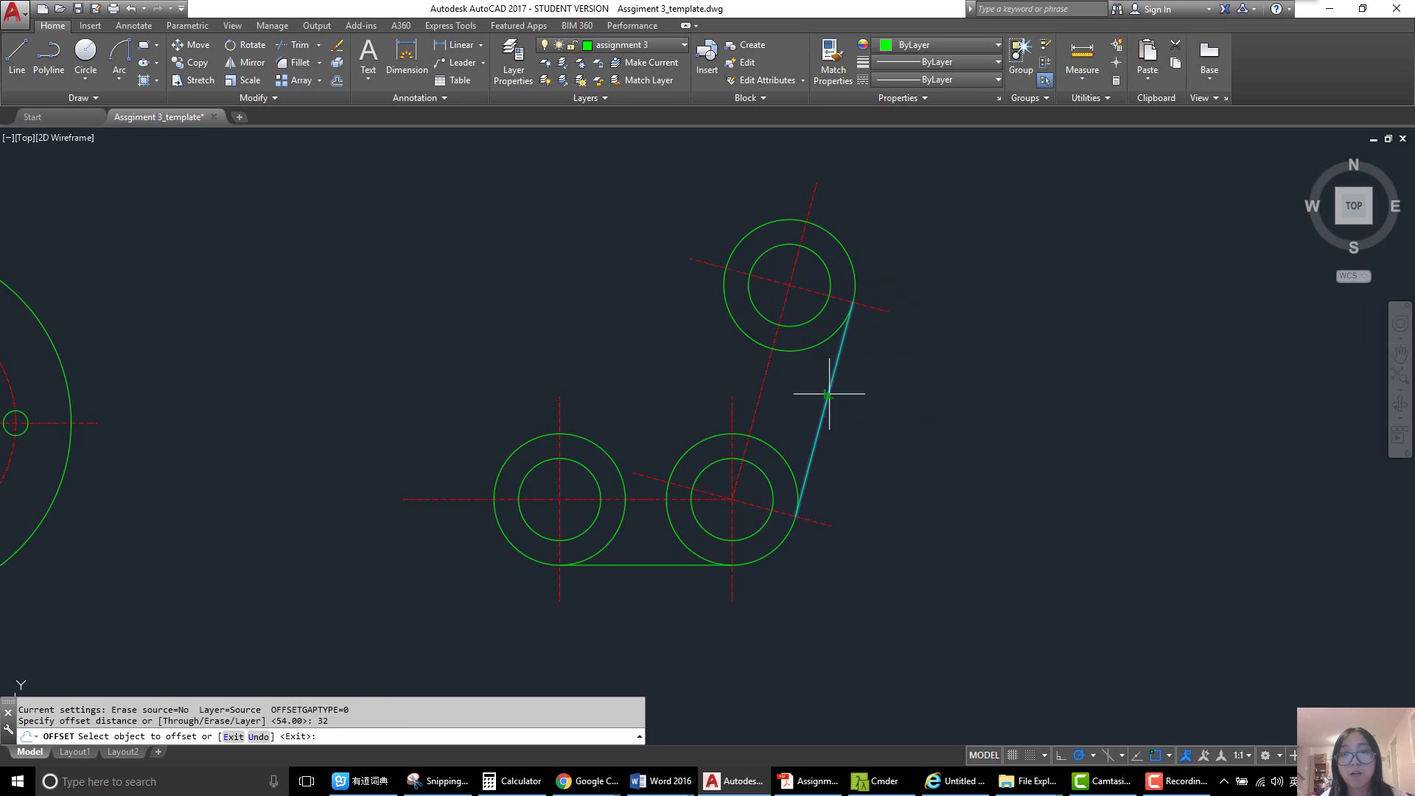
left_click(672, 367)
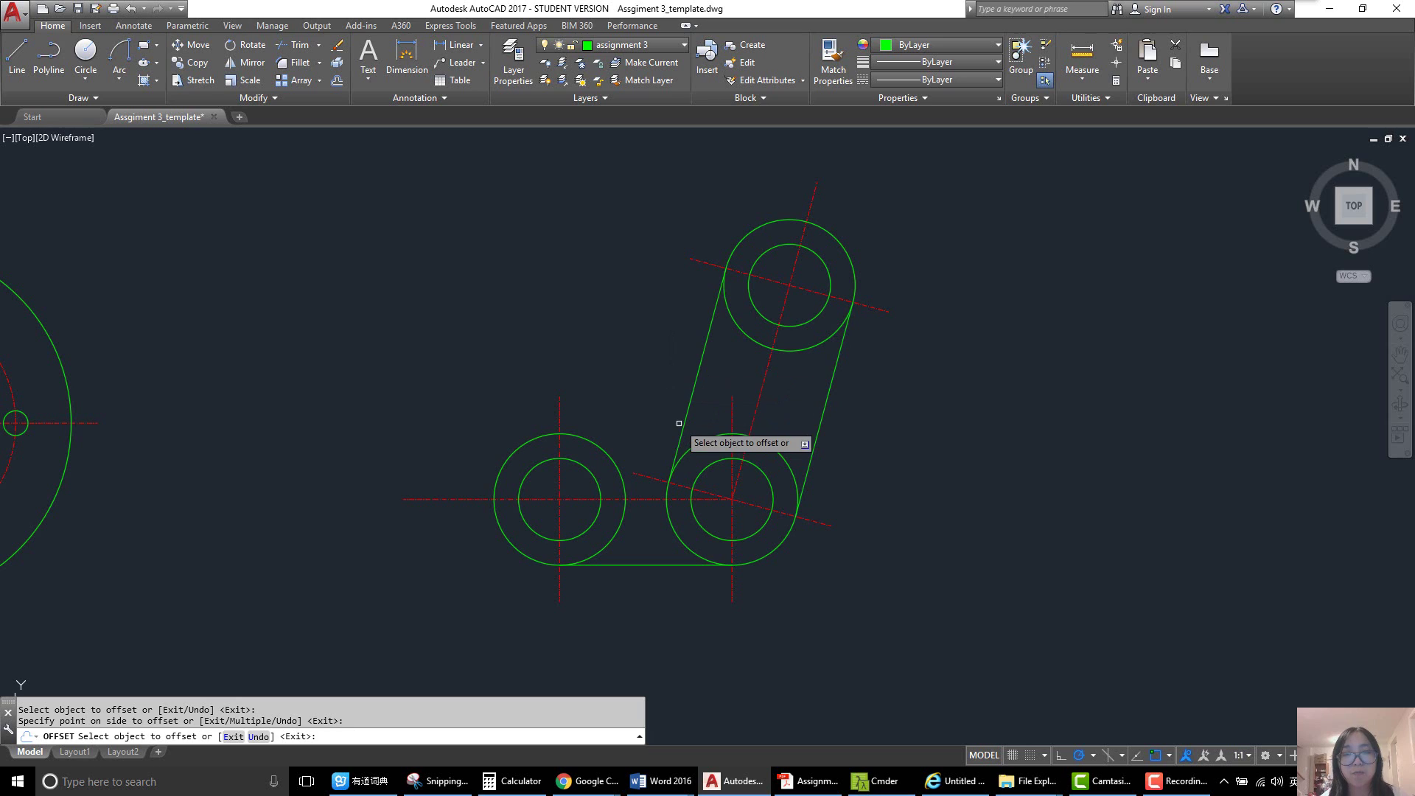
key("Return")
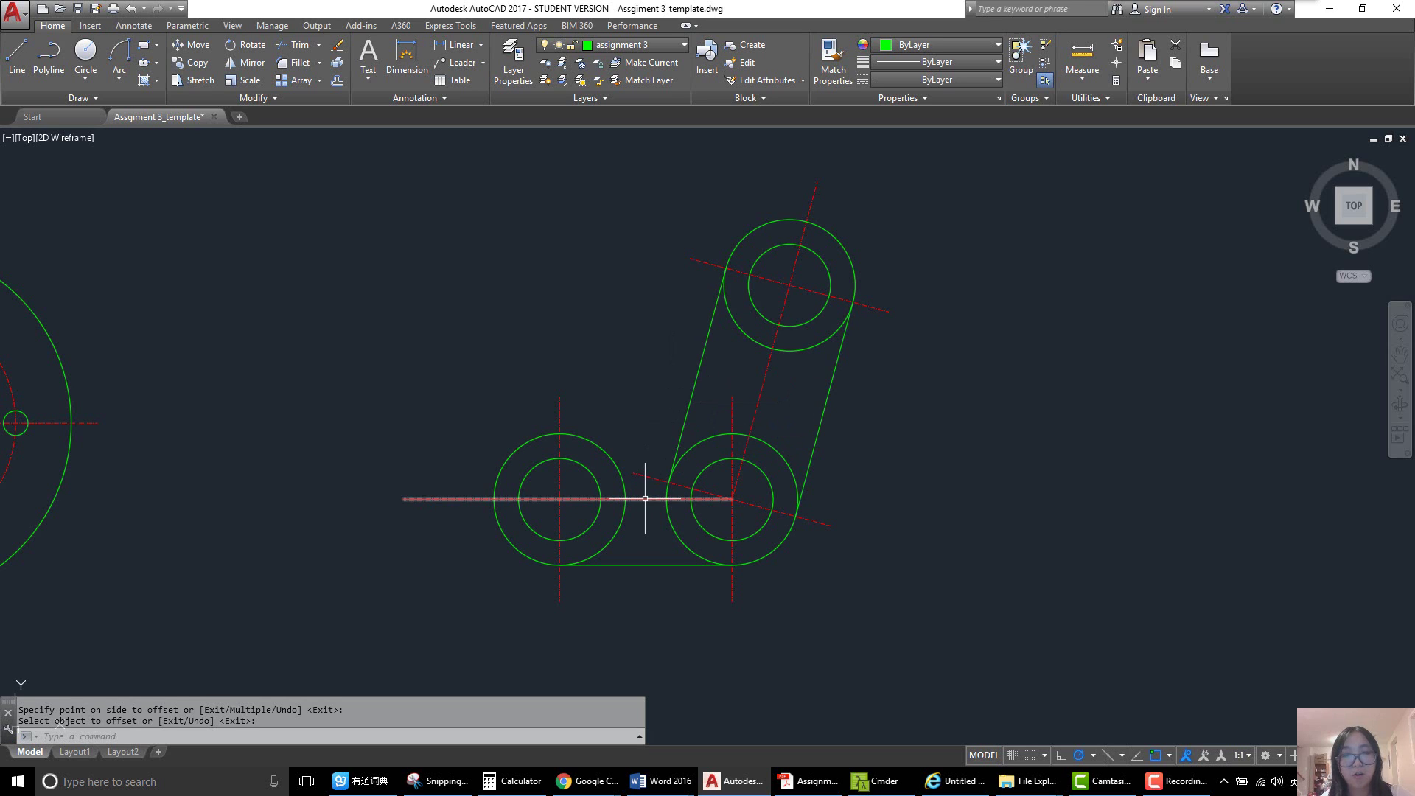
- Offset the horizontal bottom edge line upward by 32 to form the lower arm's upper edge
type("O")
key("Return")
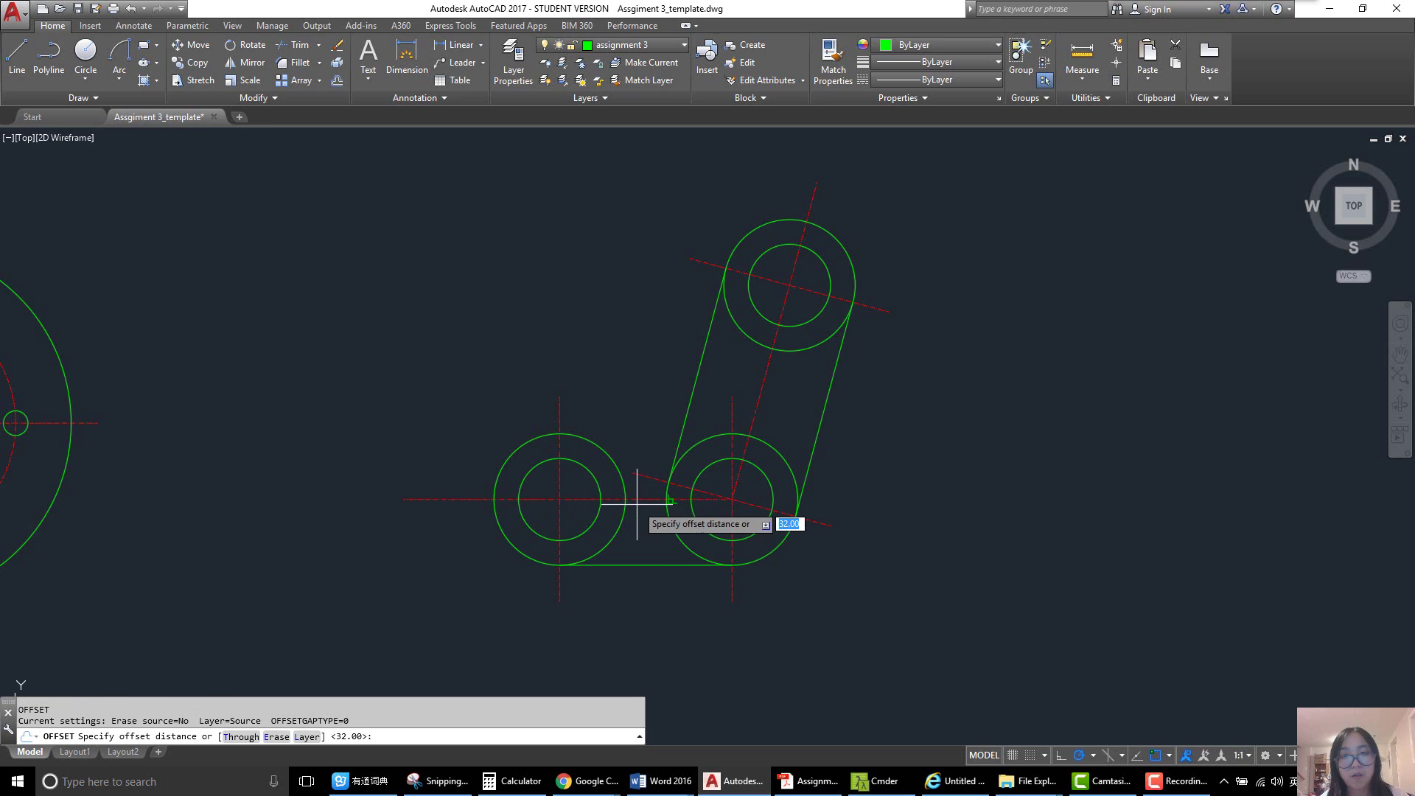
key("Return")
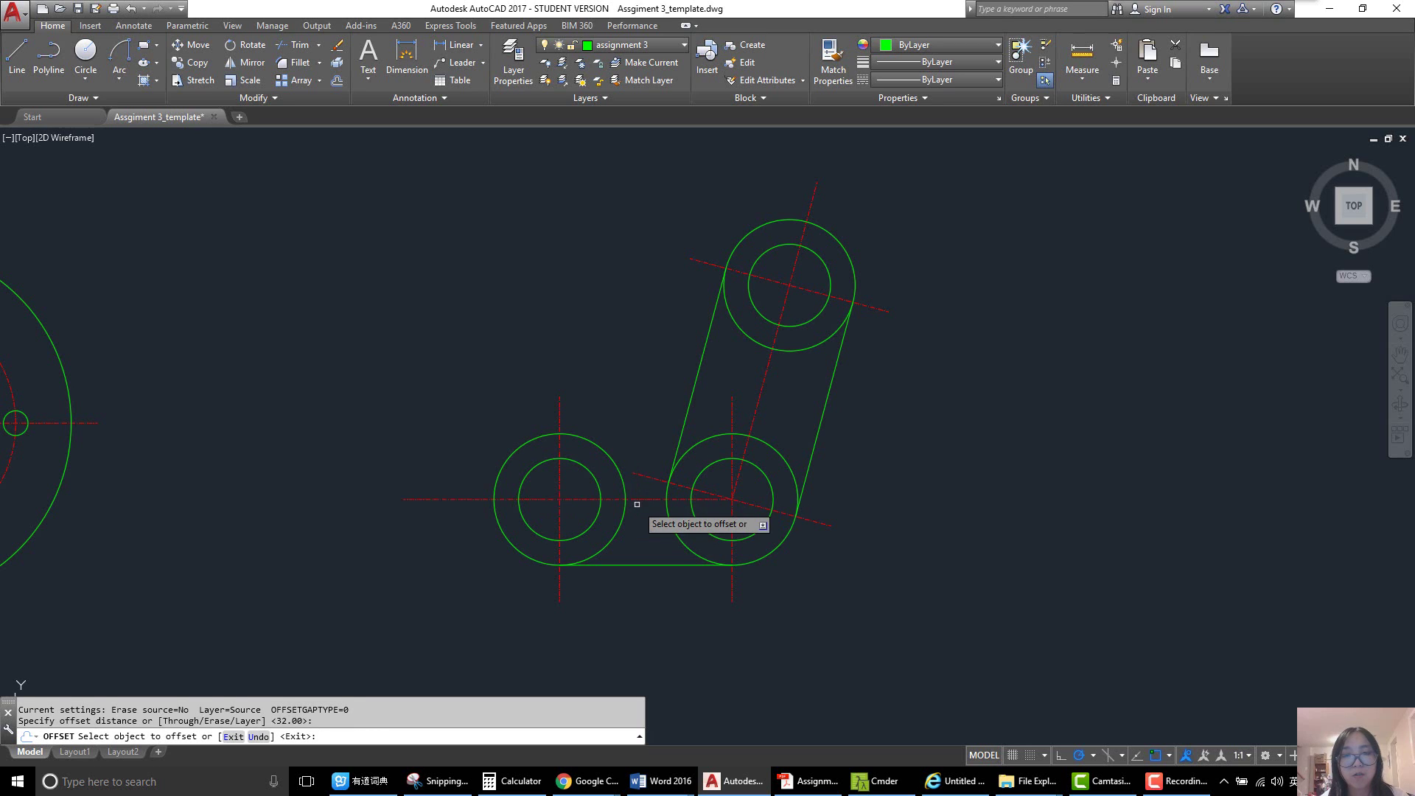
left_click(642, 566)
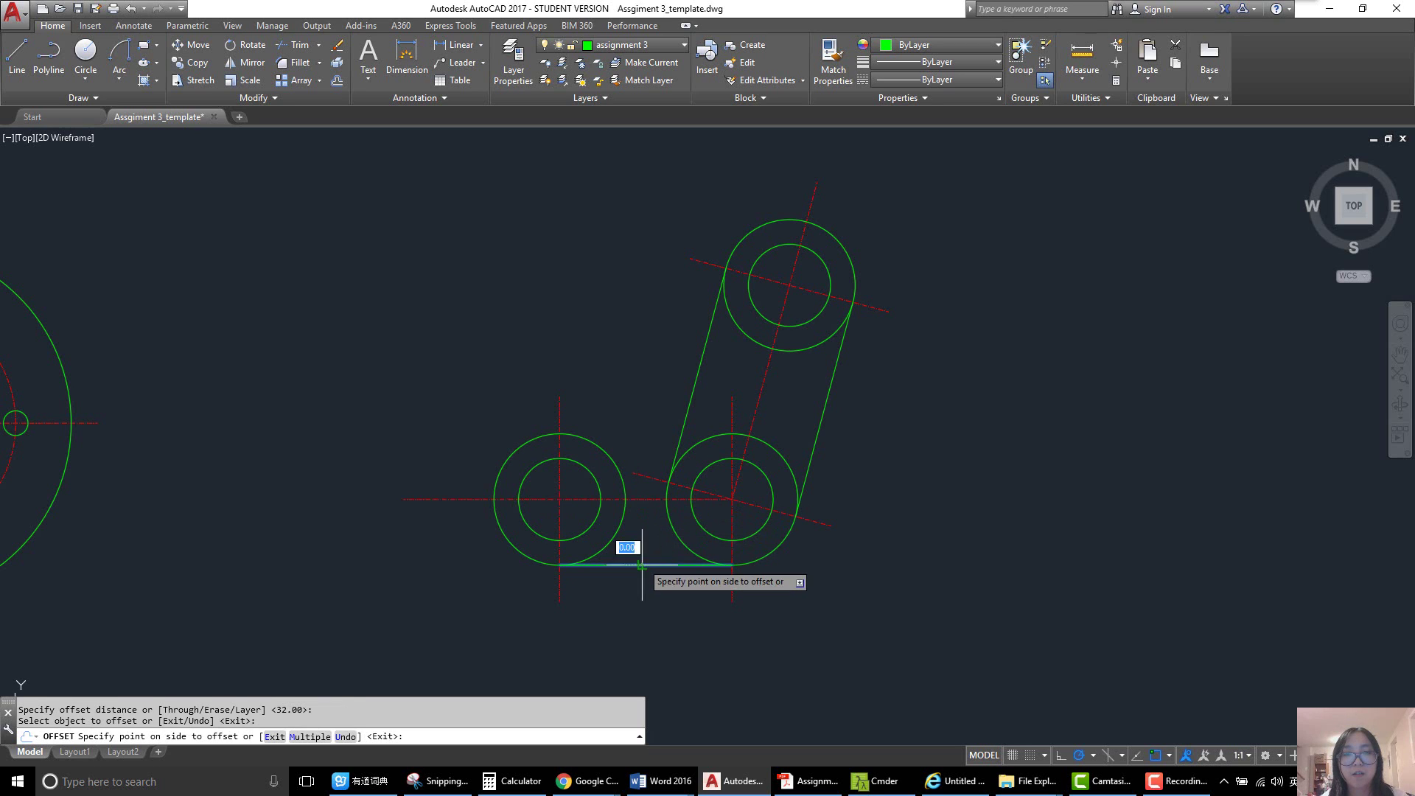
left_click(651, 407)
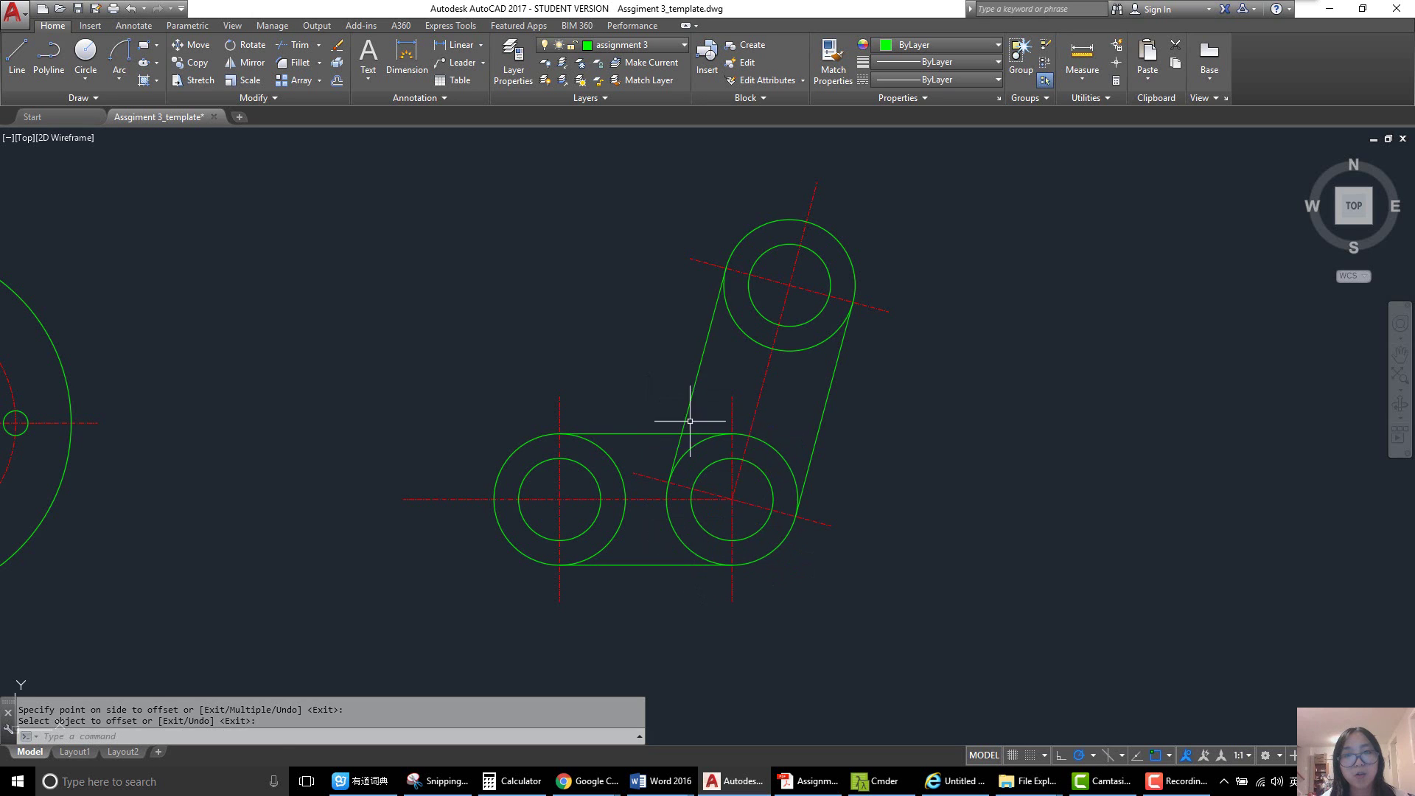
- Check the R15 note on the Snipping Tool image and fillet the two inner edge lines with a radius of 15
left_click(439, 781)
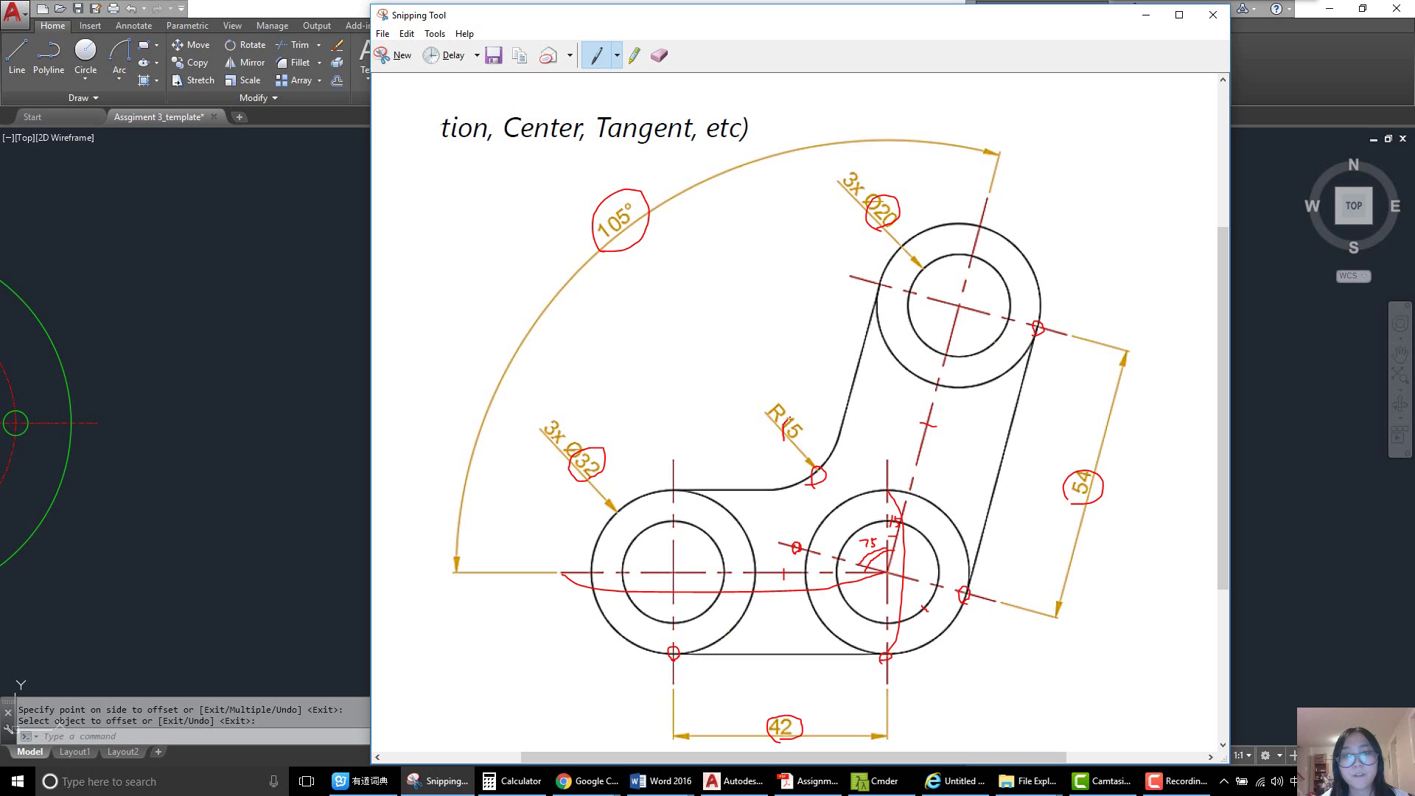
left_click(439, 781)
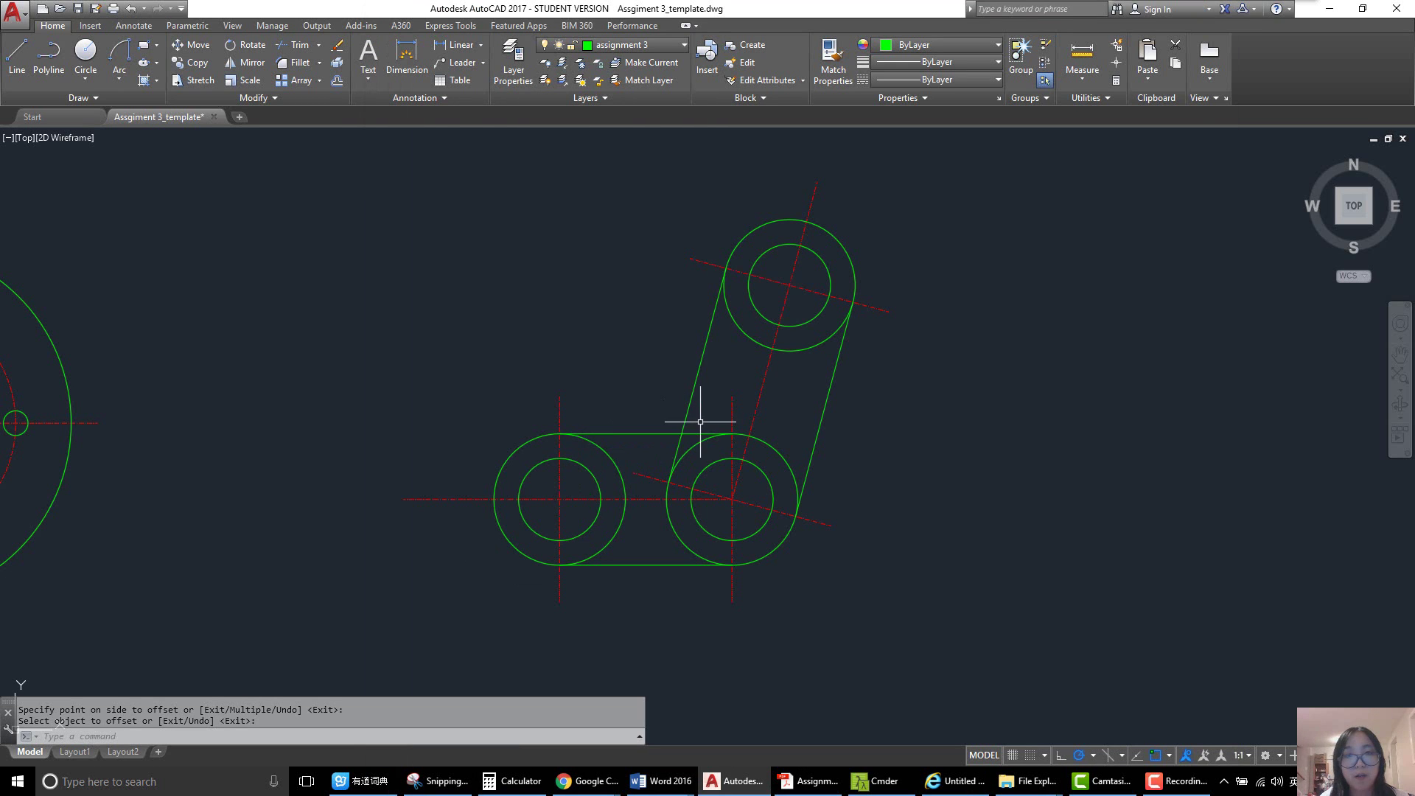
type("f")
key("Return")
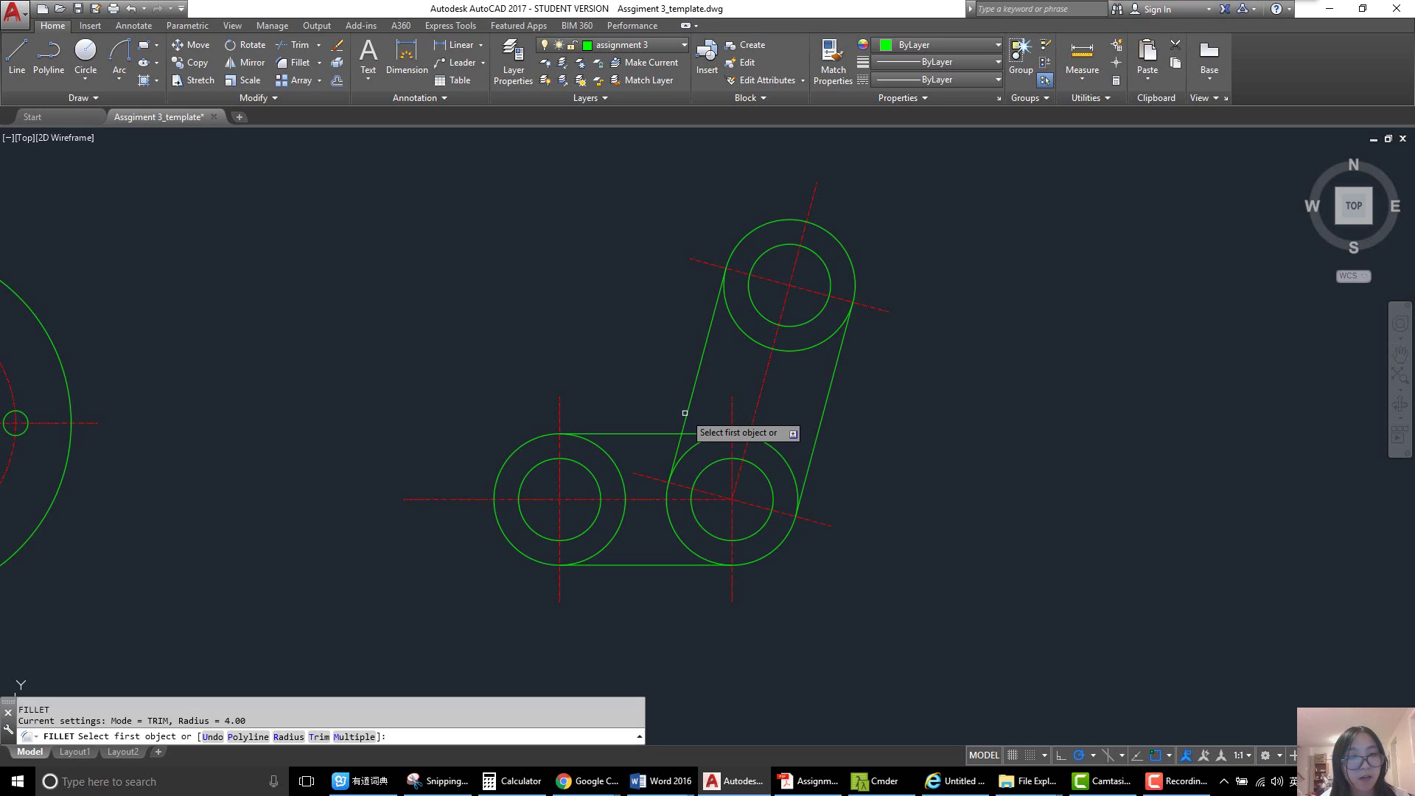
type("r")
key("Return")
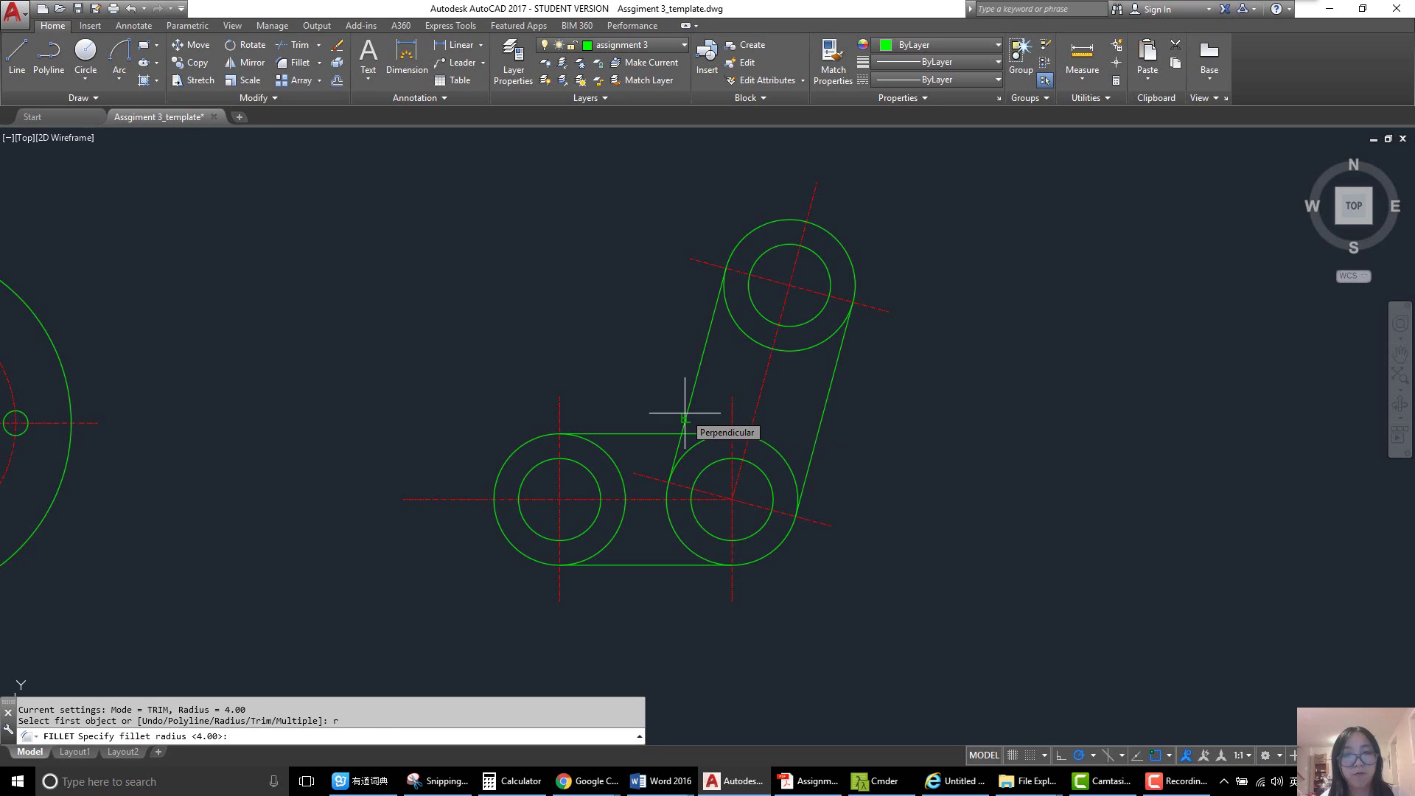
type("15")
key("Return")
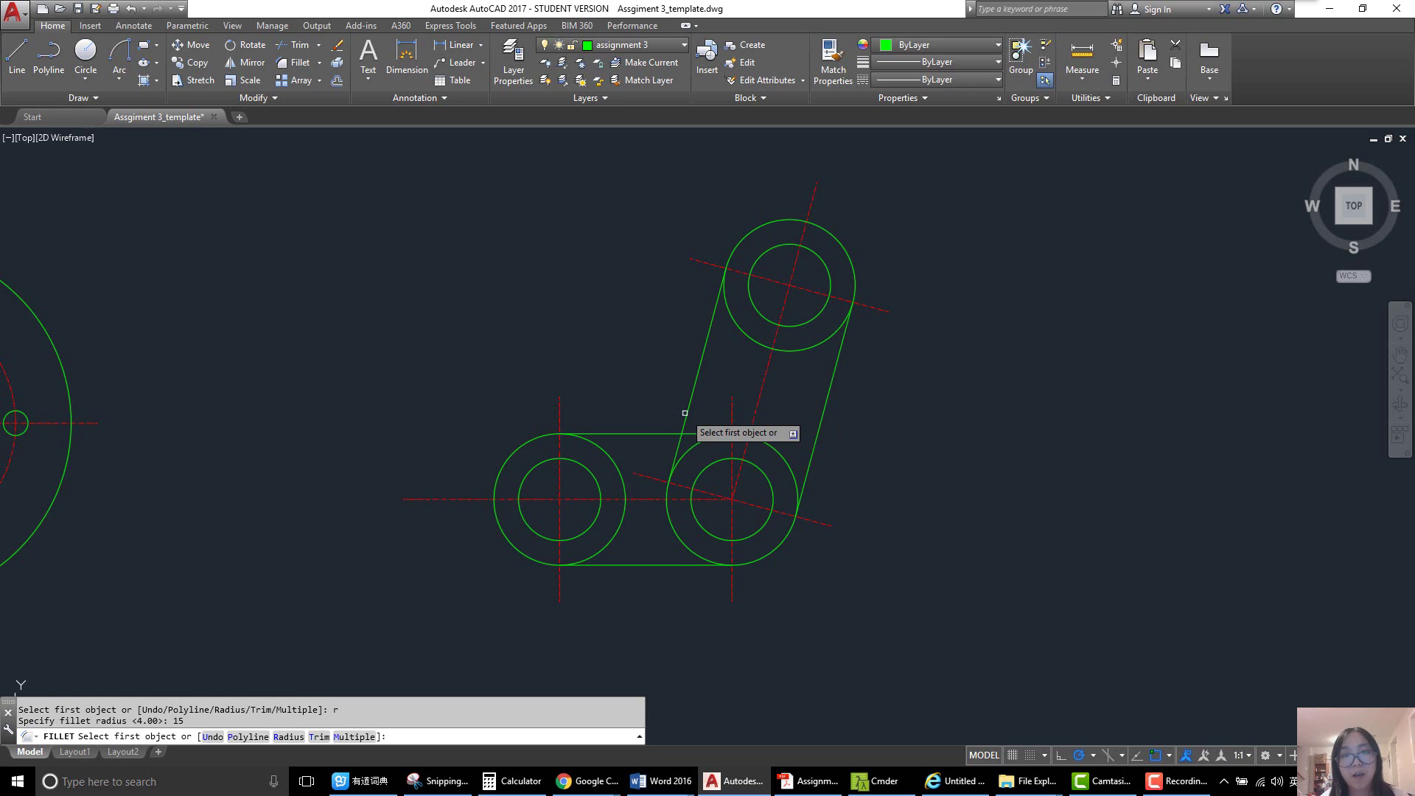
left_click(667, 433)
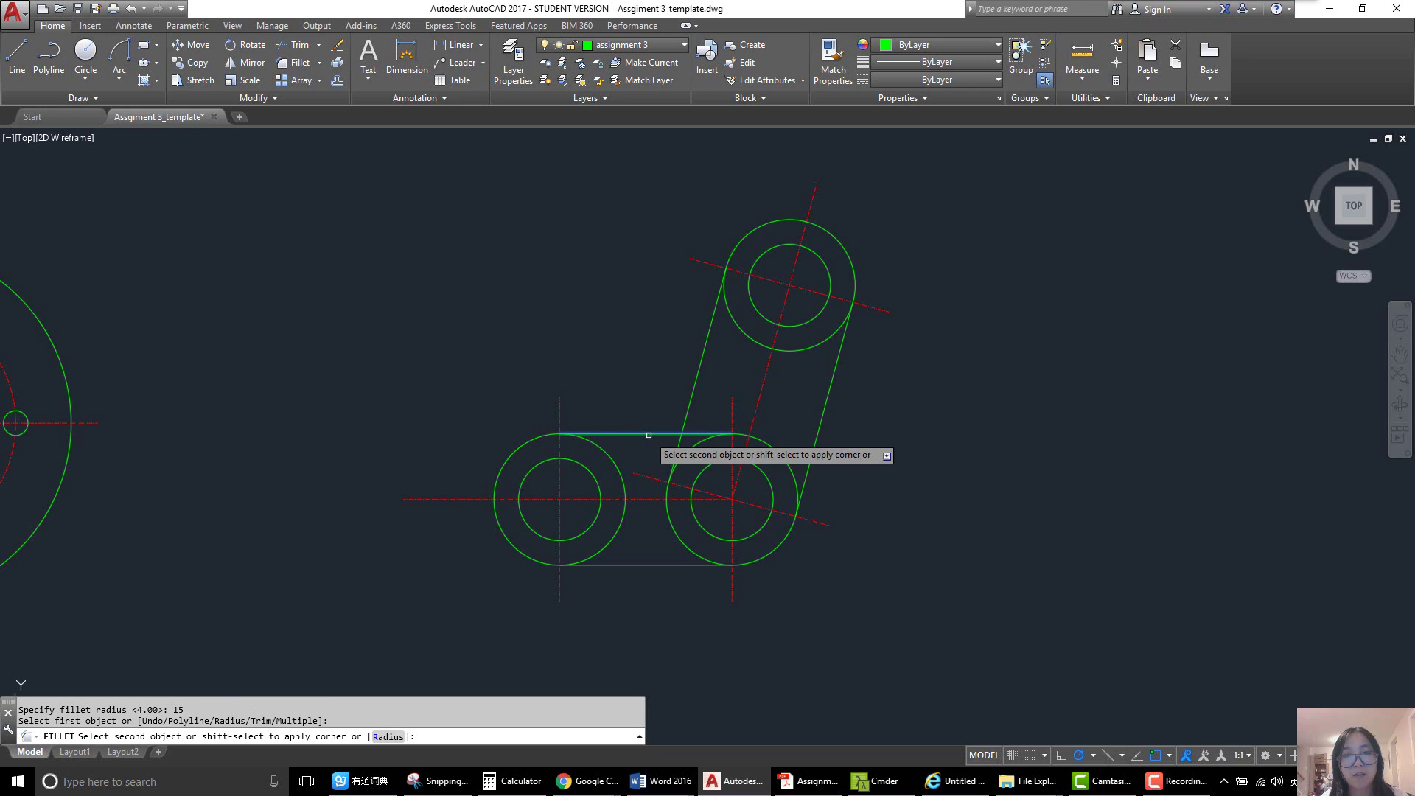
left_click(688, 414)
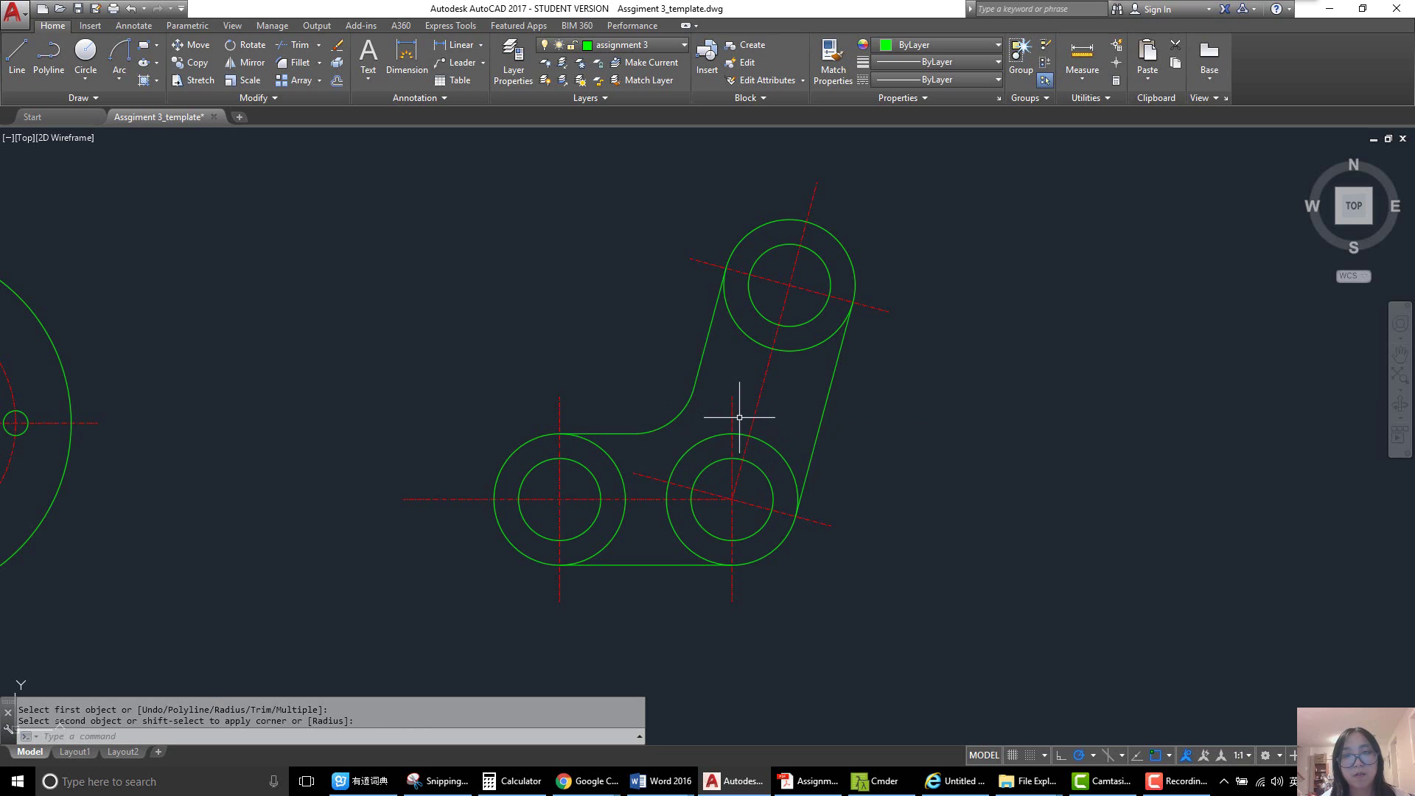
key("Return")
- Make reference the current layer for the next part's centerlines
scroll(868, 413, "down", 2)
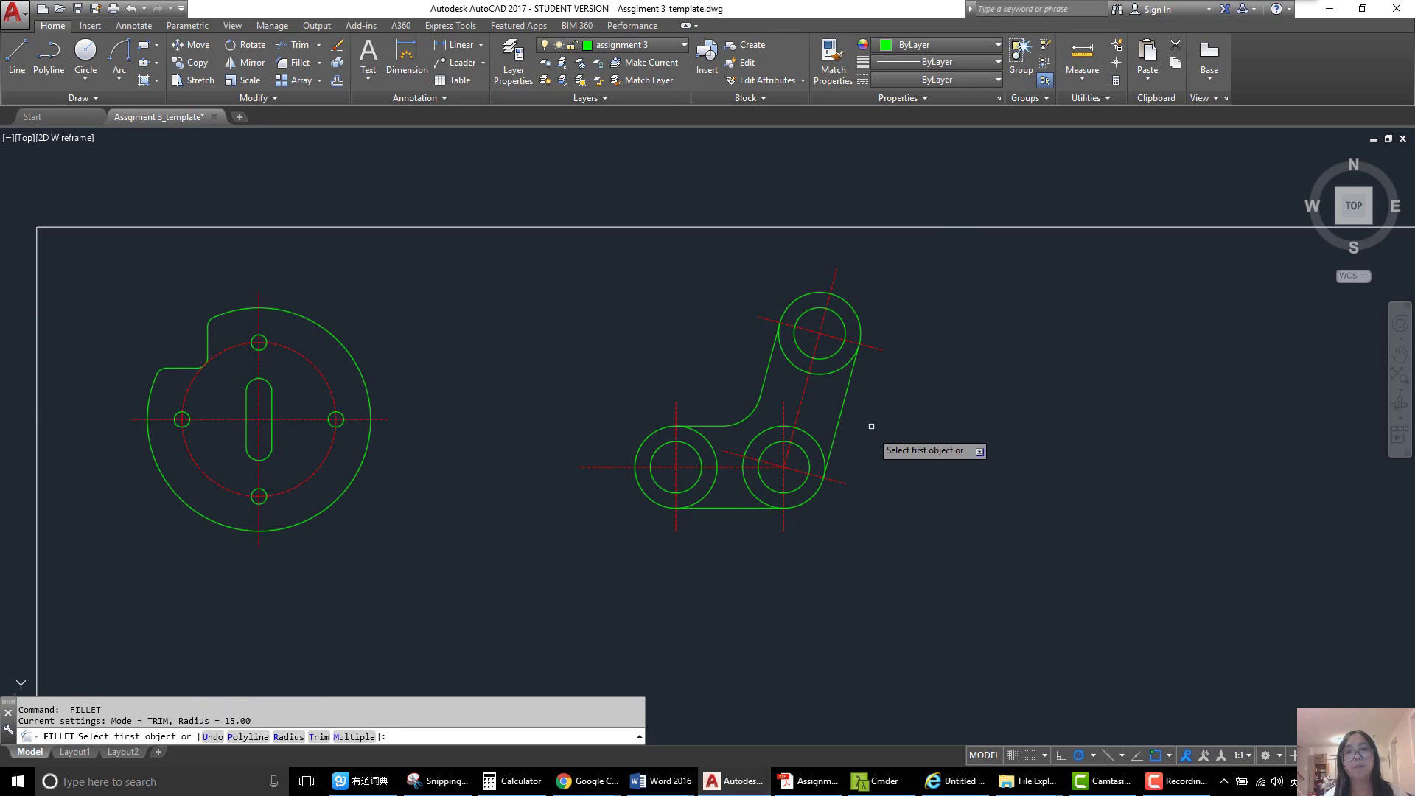
mouse_move(869, 432)
middle_mouse_down()
mouse_move(868, 470)
mouse_move(895, 459)
middle_mouse_up()
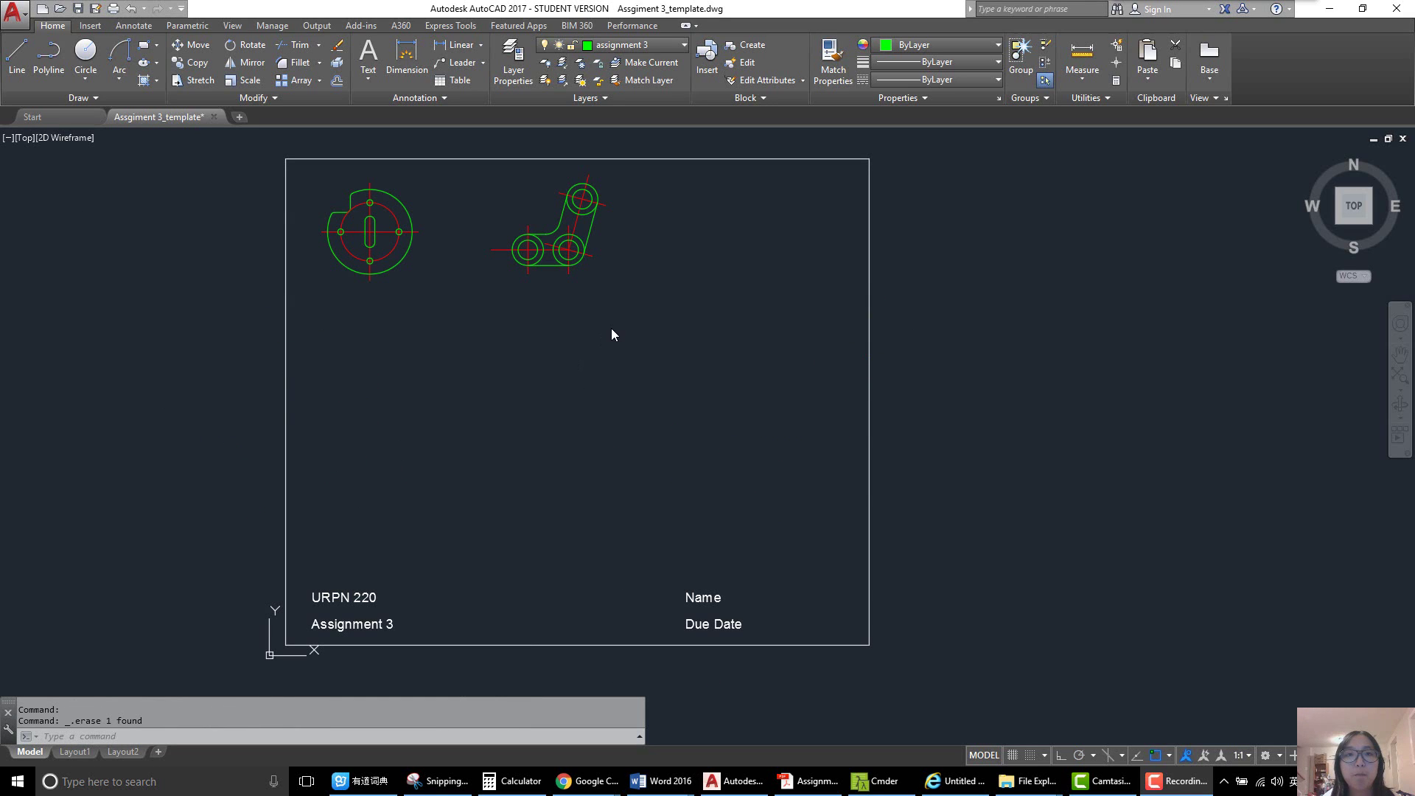
left_click(637, 45)
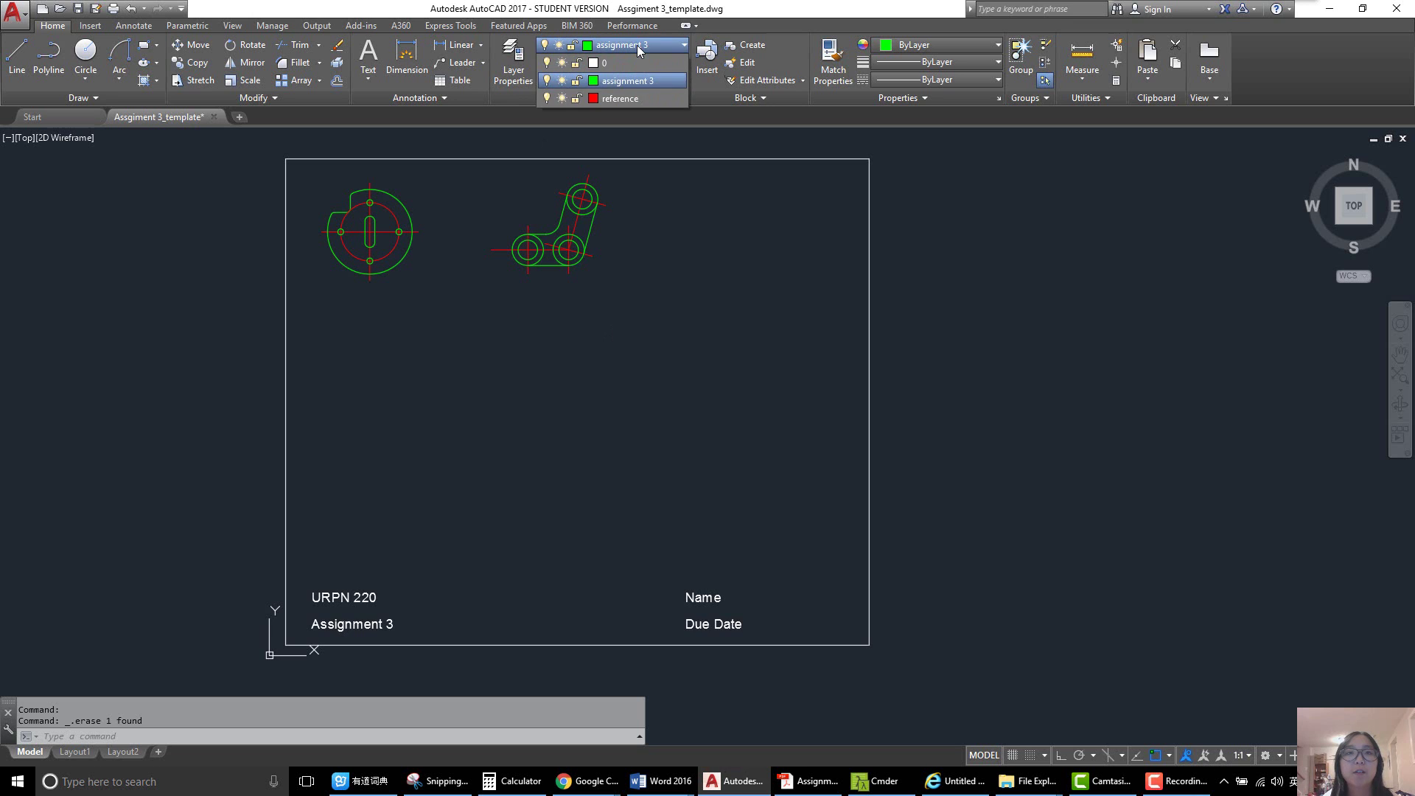
left_click(620, 98)
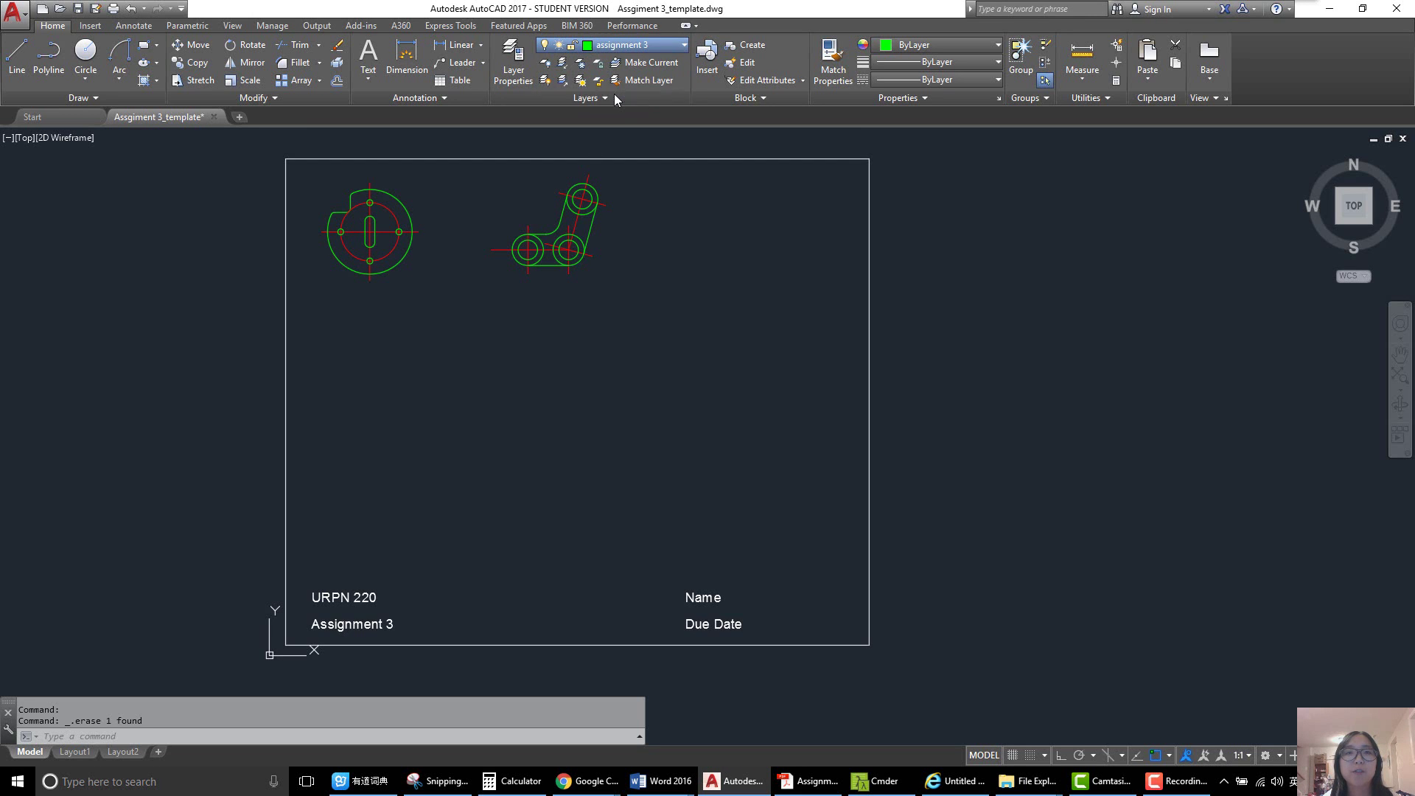
- Switch to the third part's Snipping Tool image, mark the Ø92 circle's left radius with the pen and underline dimensions 64 and 72
left_click(438, 781)
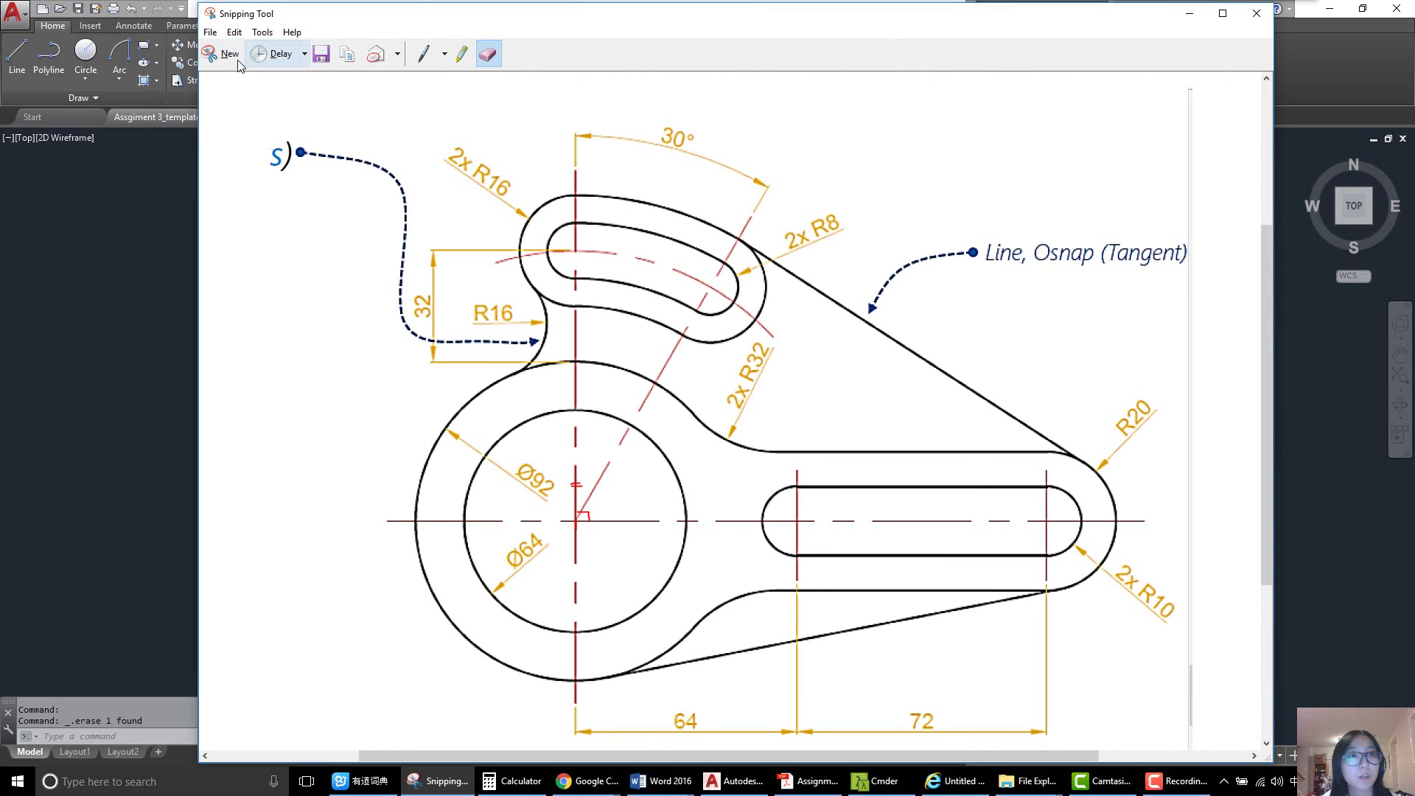
left_click(424, 54)
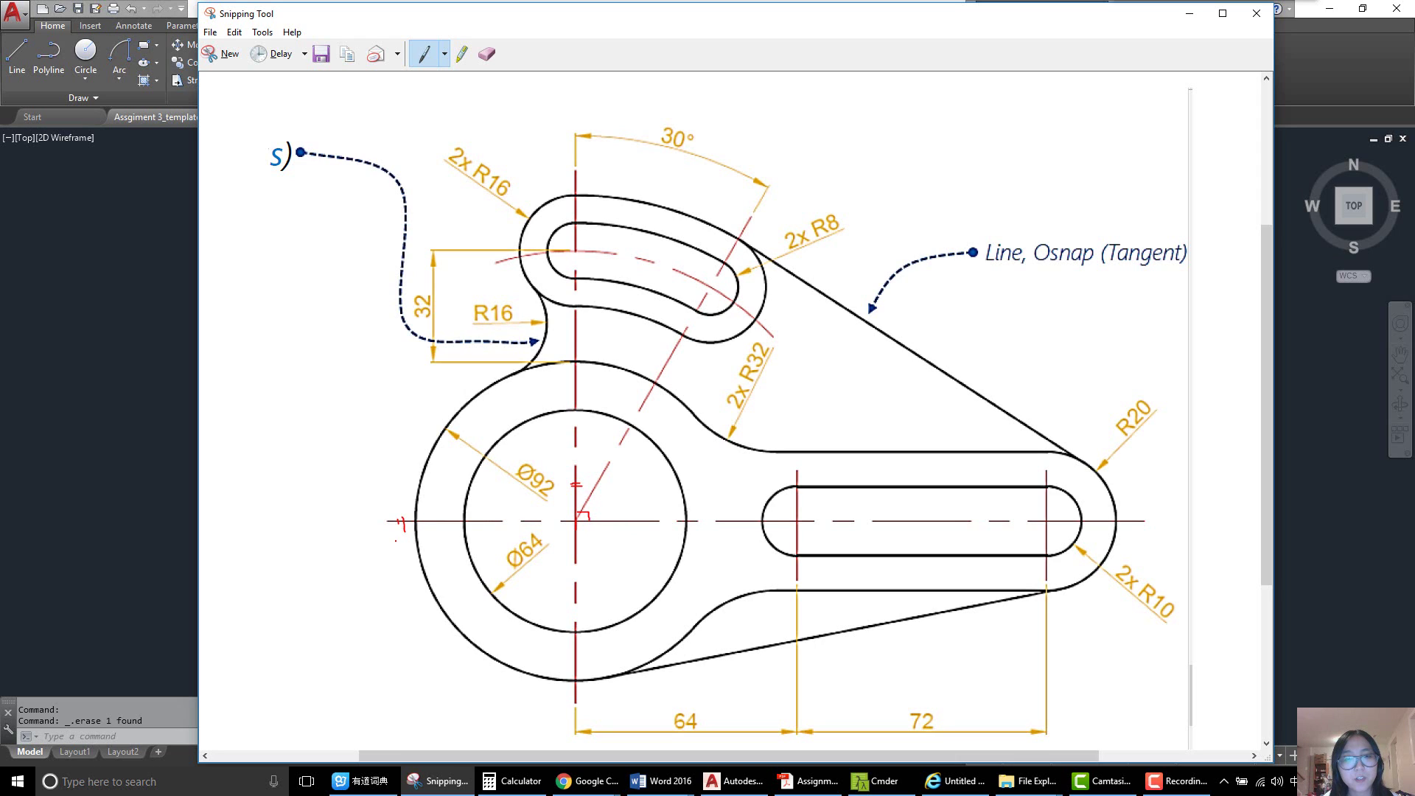
scroll(624, 519, "down", 1)
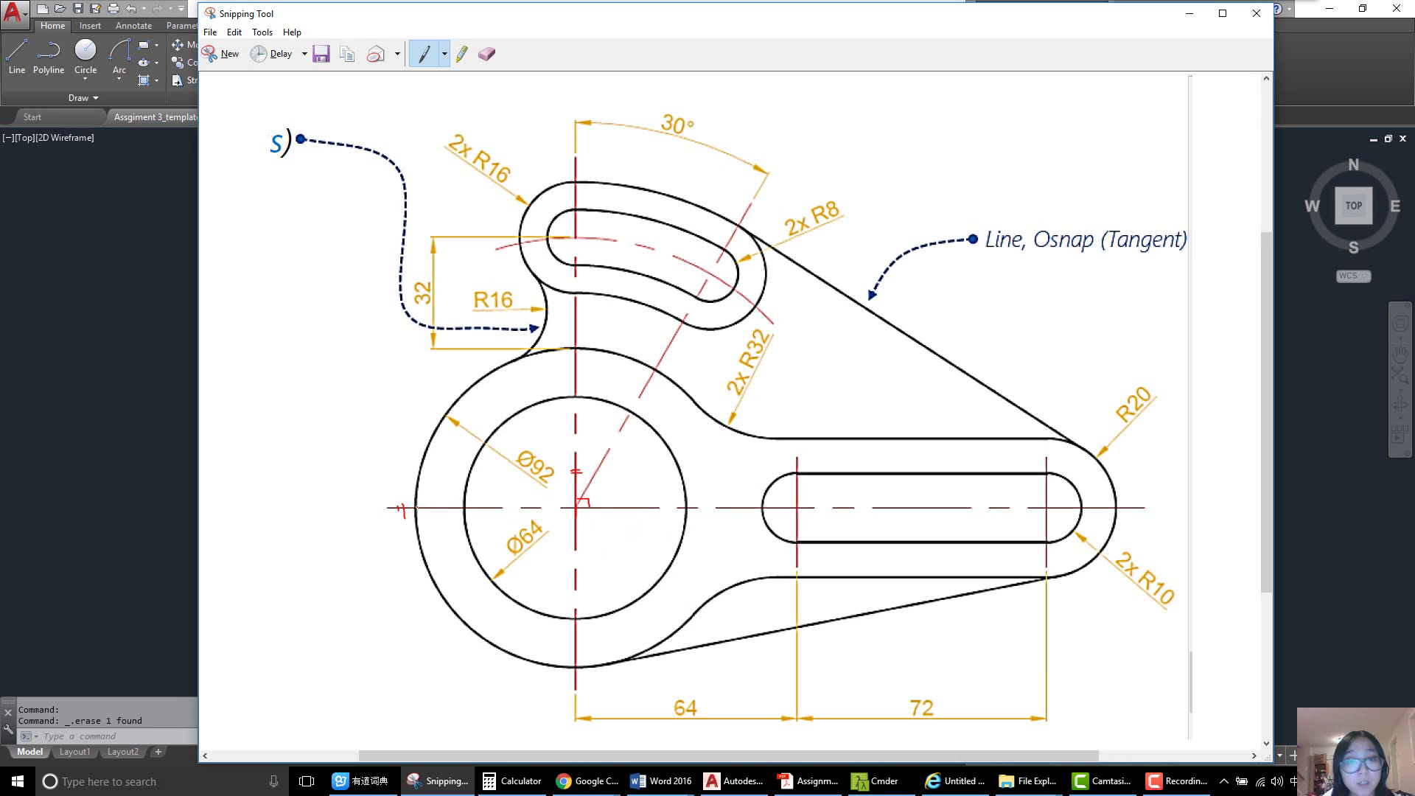
mouse_move(426, 514)
left_mouse_down()
mouse_move(503, 528)
mouse_move(580, 514)
left_mouse_up()
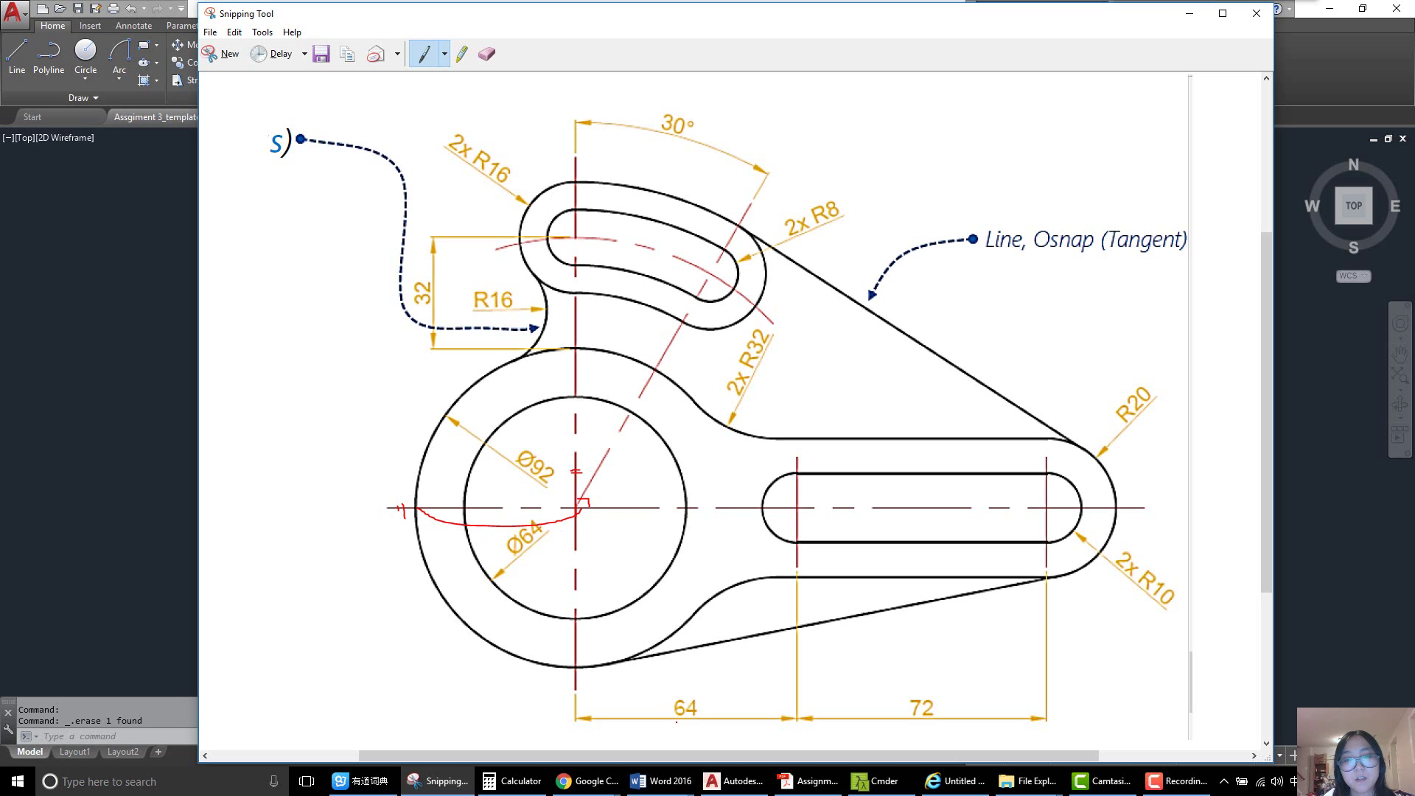
left_click_drag(674, 723, 696, 724)
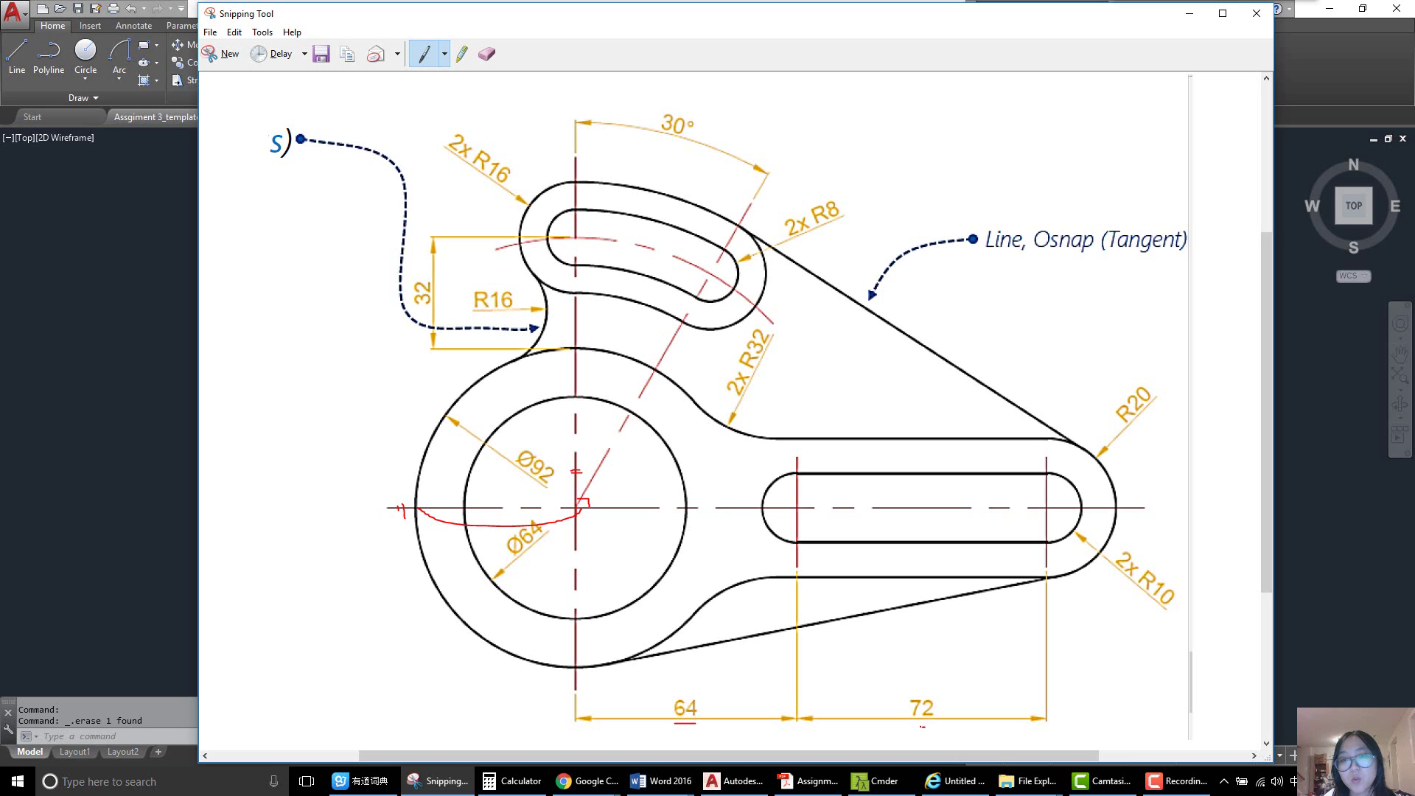
left_click_drag(921, 727, 936, 724)
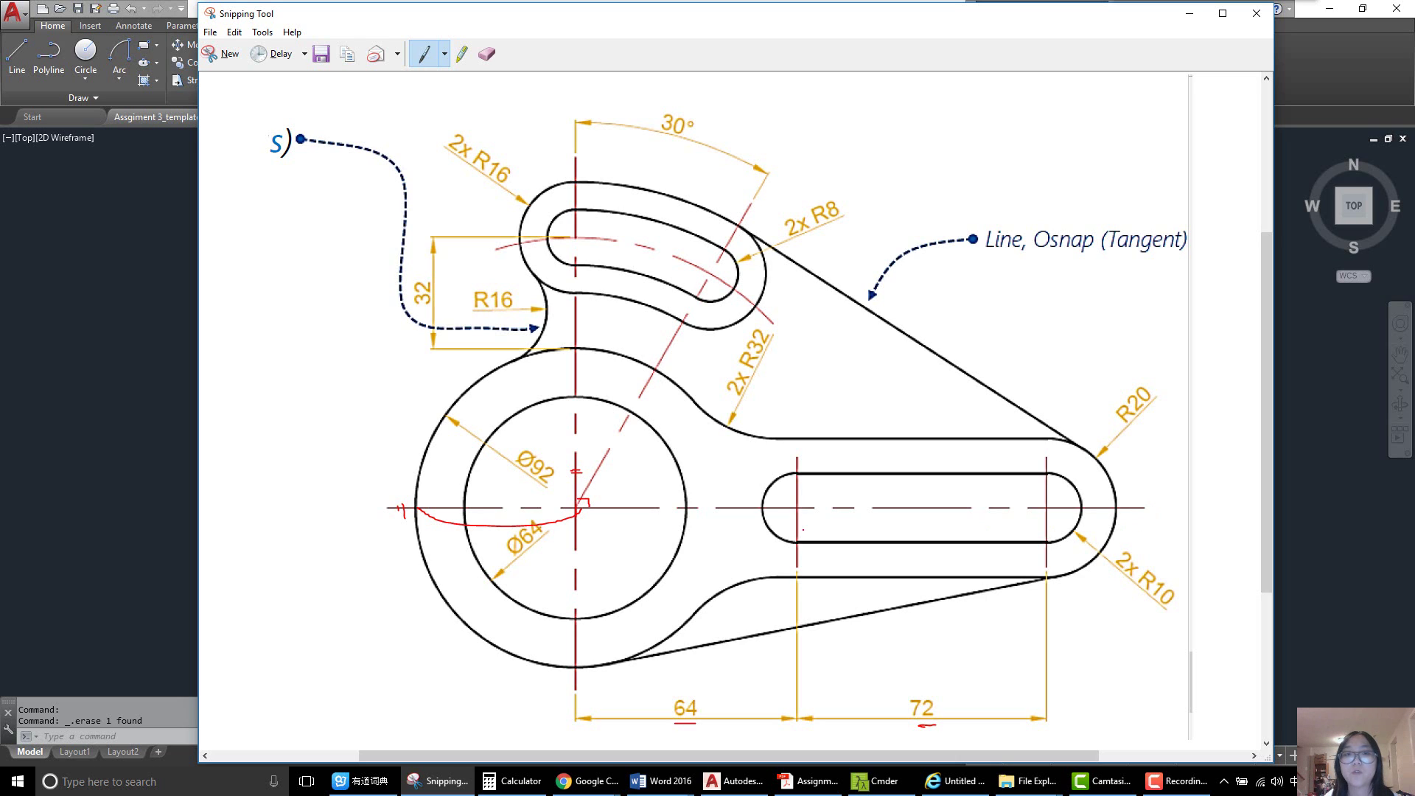
- Mark both ends of the long horizontal centerline on the image and return to AutoCAD
left_click_drag(387, 506, 387, 523)
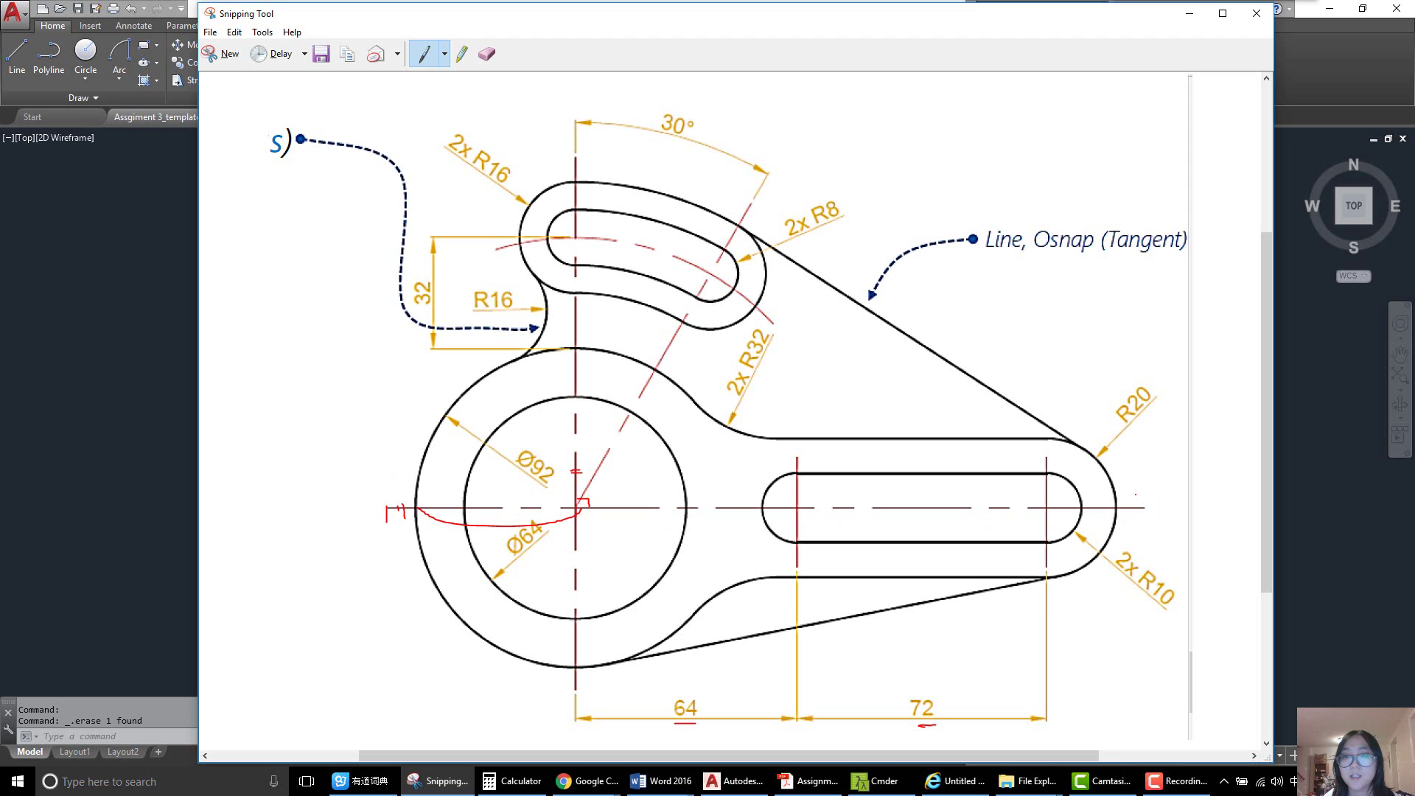
left_click_drag(1147, 502, 1145, 517)
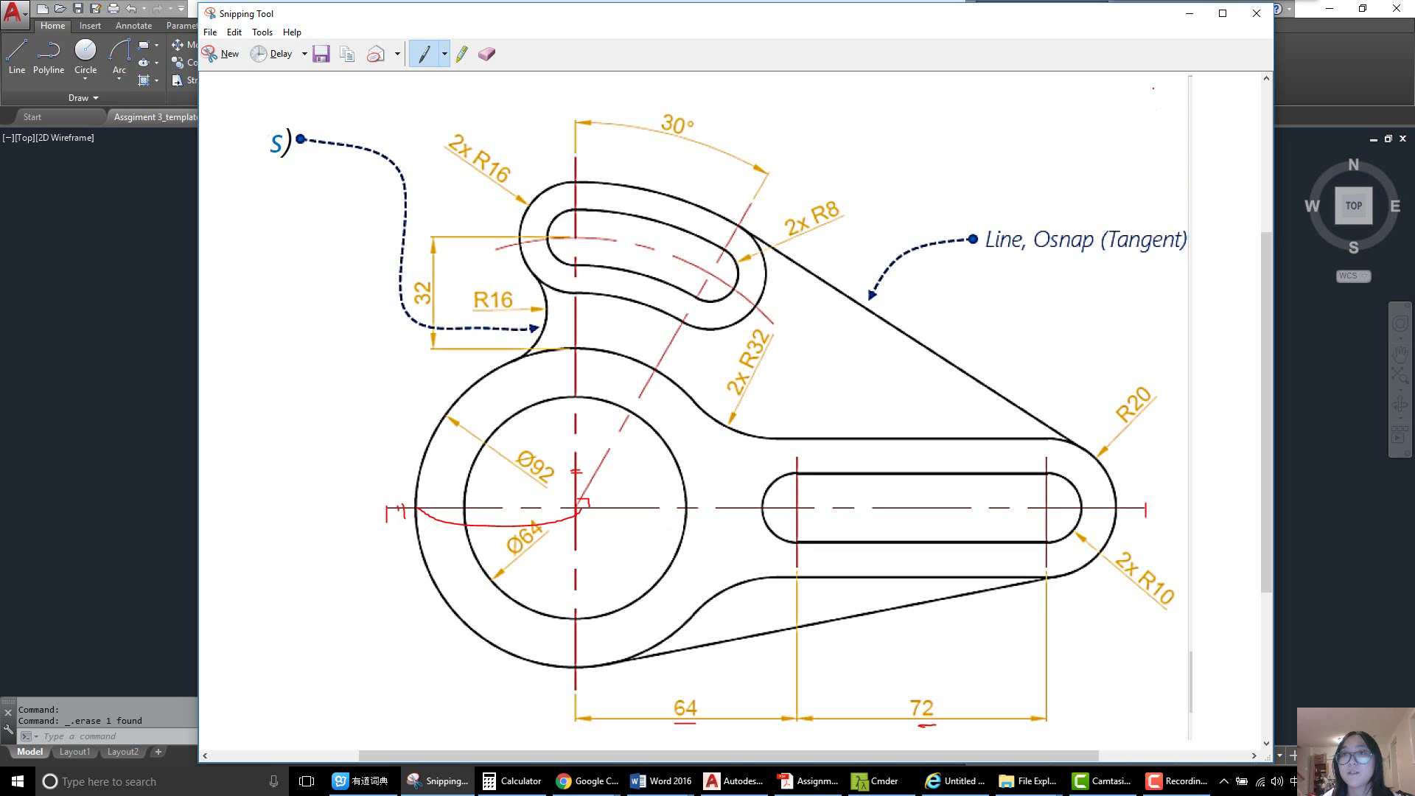
left_click(1190, 14)
- Draw a horizontal centerline 240 long in the empty area below the two finished parts
scroll(581, 434, "up", 2)
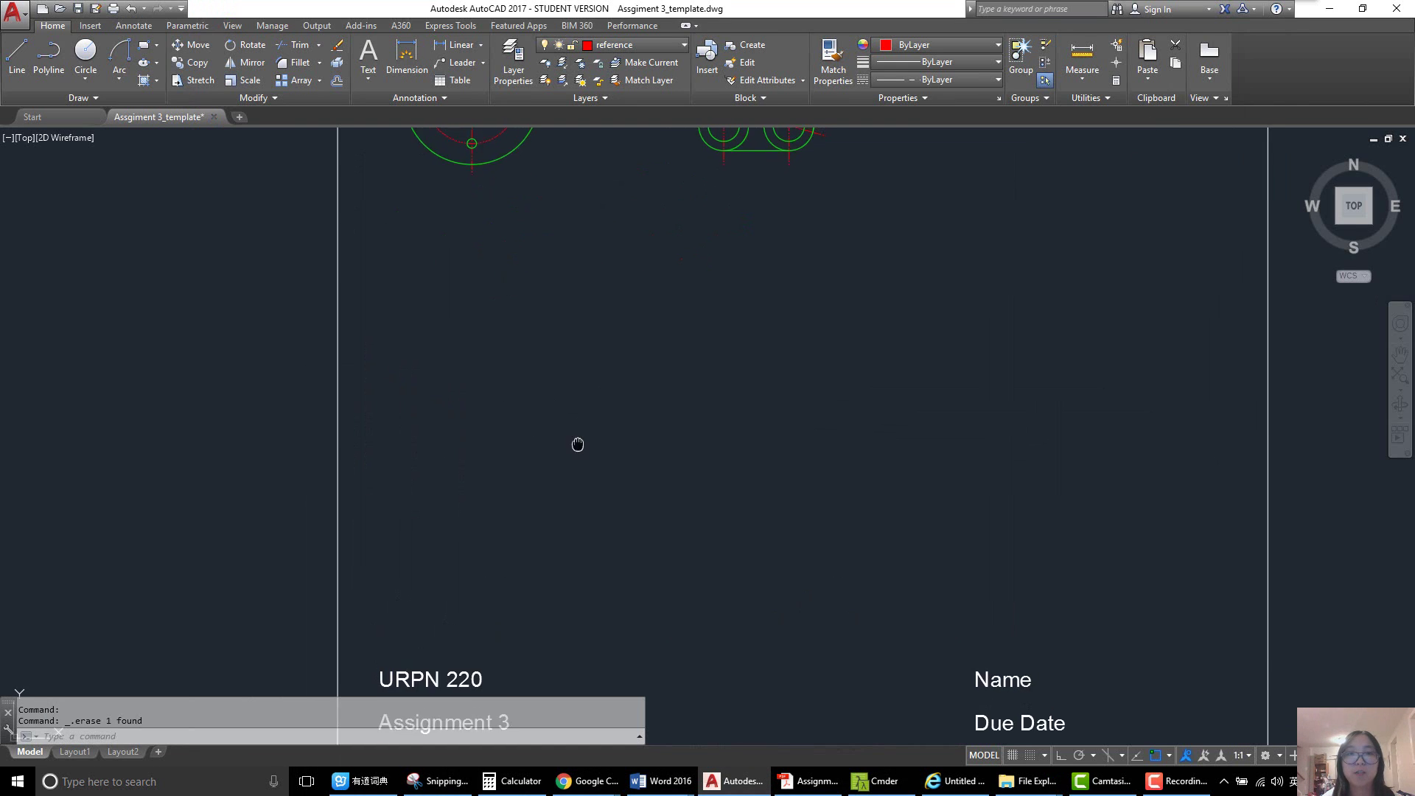
scroll(578, 442, "down", 4)
scroll(578, 449, "up", 2)
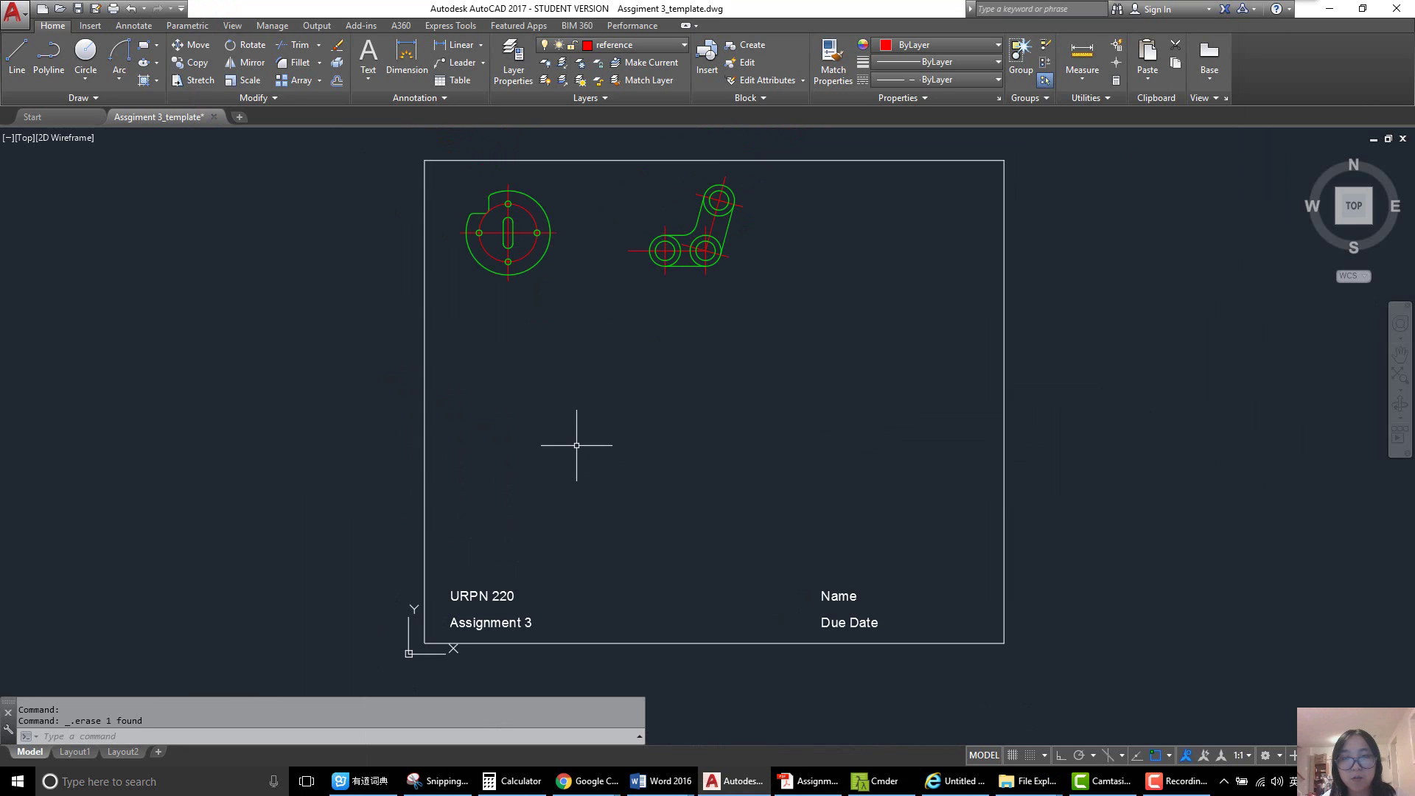
type("l")
key("Return")
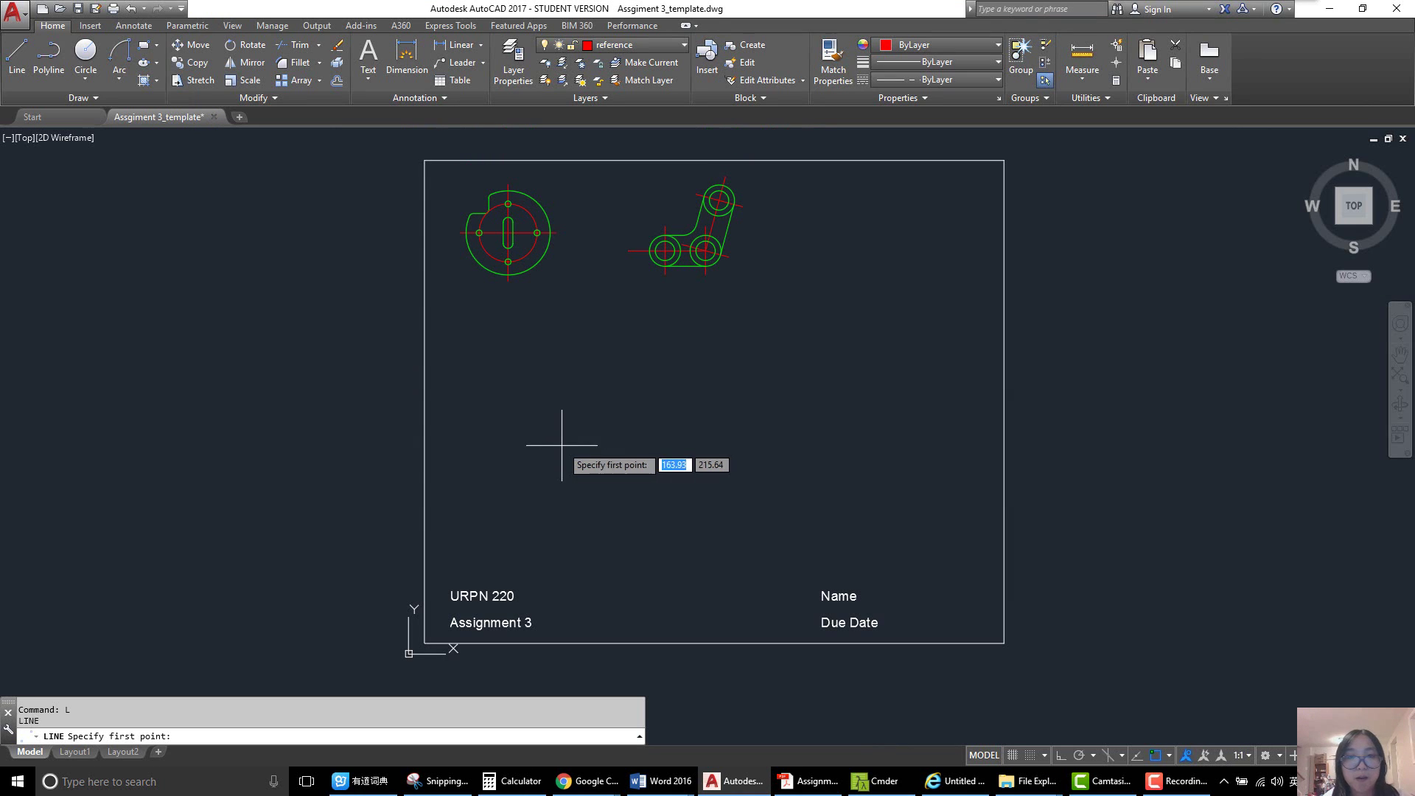
left_click(499, 447)
type("2")
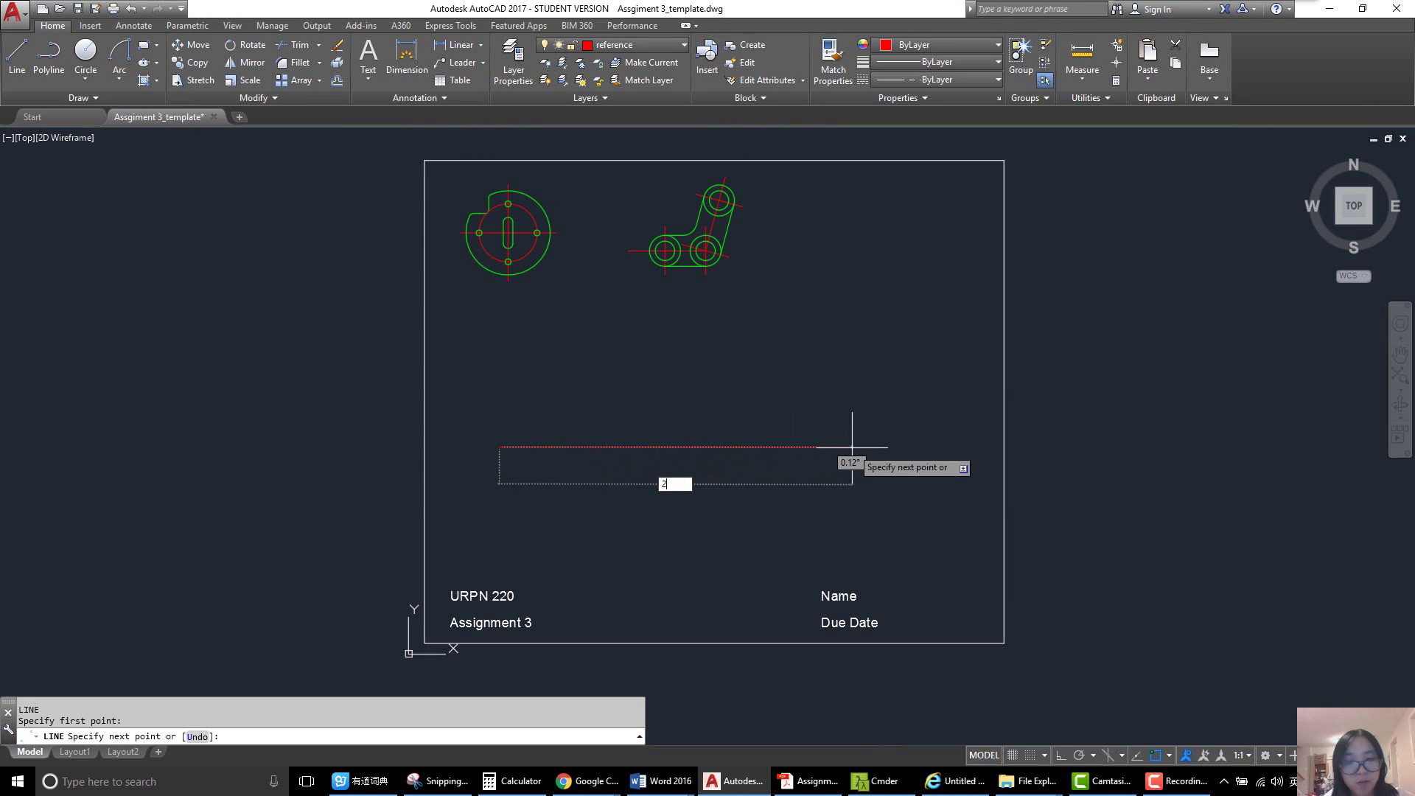
type("40")
key("Return")
key("Return")
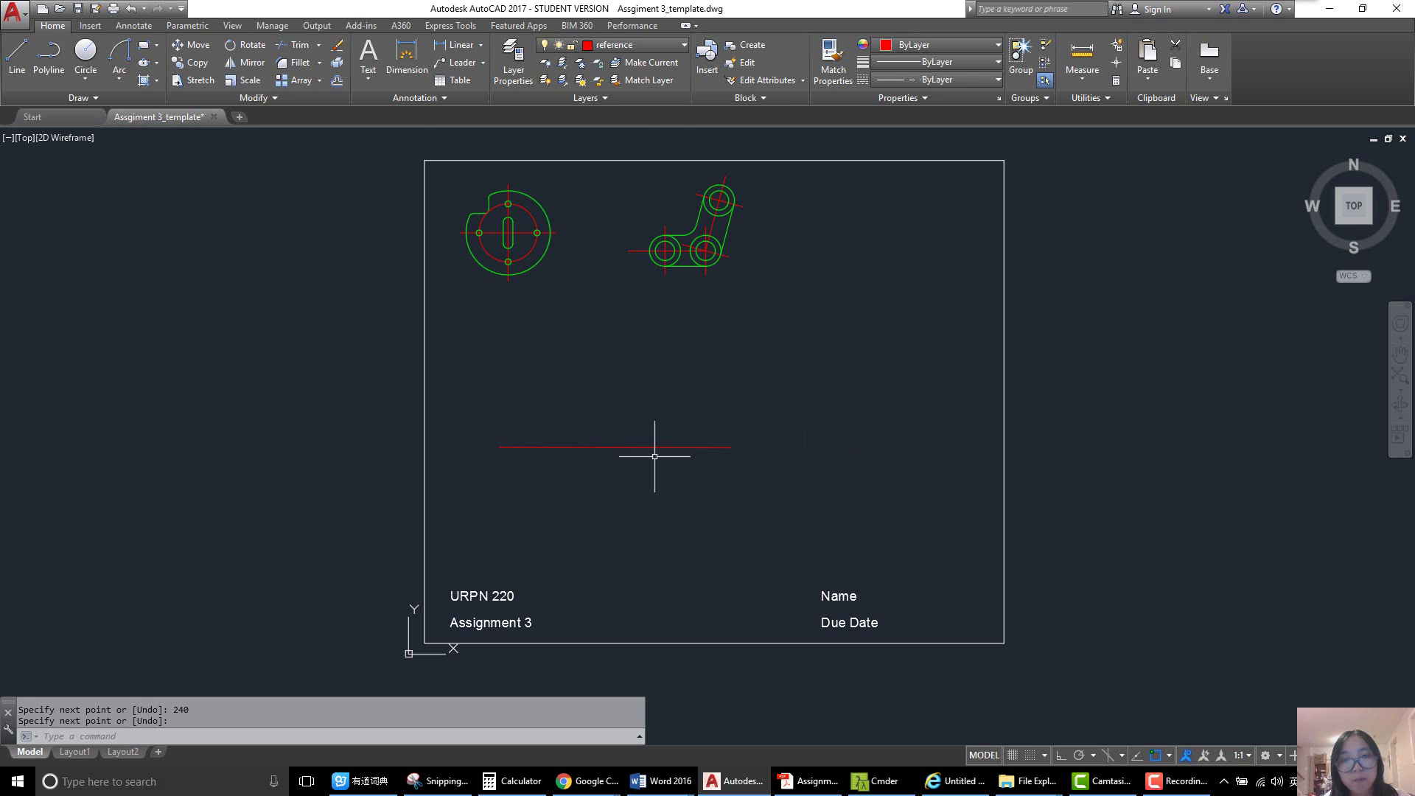
scroll(642, 449, "up", 2)
scroll(690, 443, "down", 2)
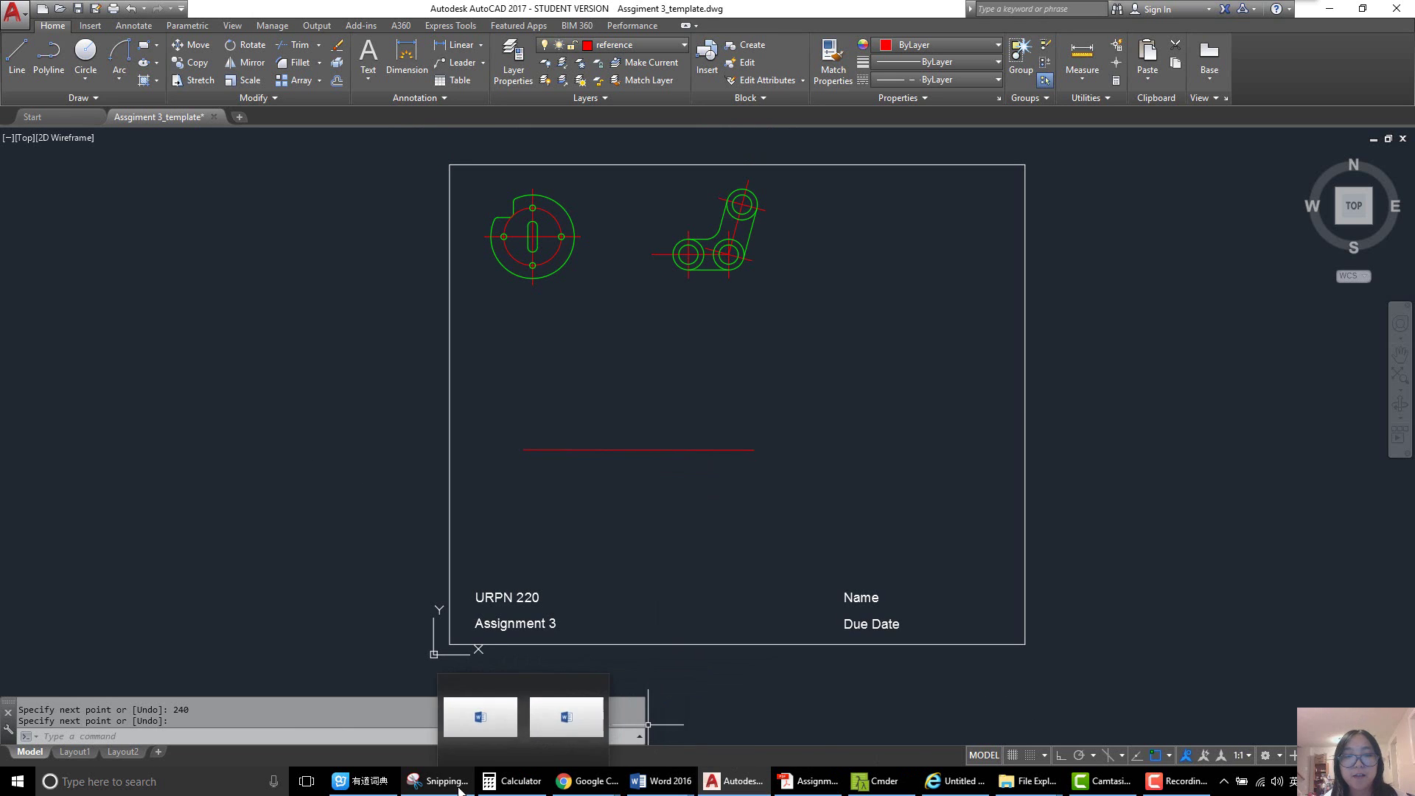
- Mark the distance from the horizontal centerline's left end to the circle center on the Snipping Tool image and return to AutoCAD
left_click(437, 781)
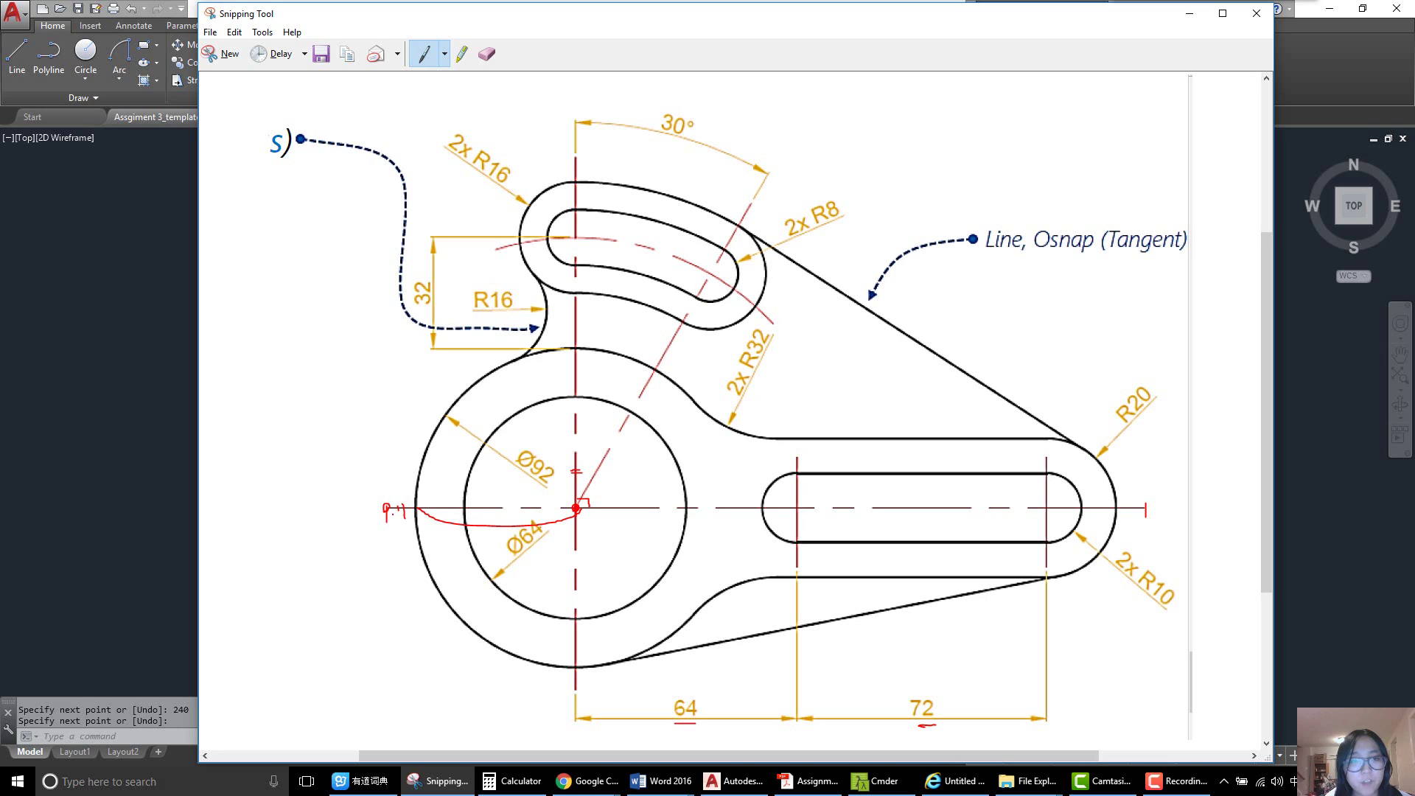
mouse_move(386, 511)
left_mouse_down()
mouse_move(546, 531)
mouse_move(575, 517)
left_mouse_up()
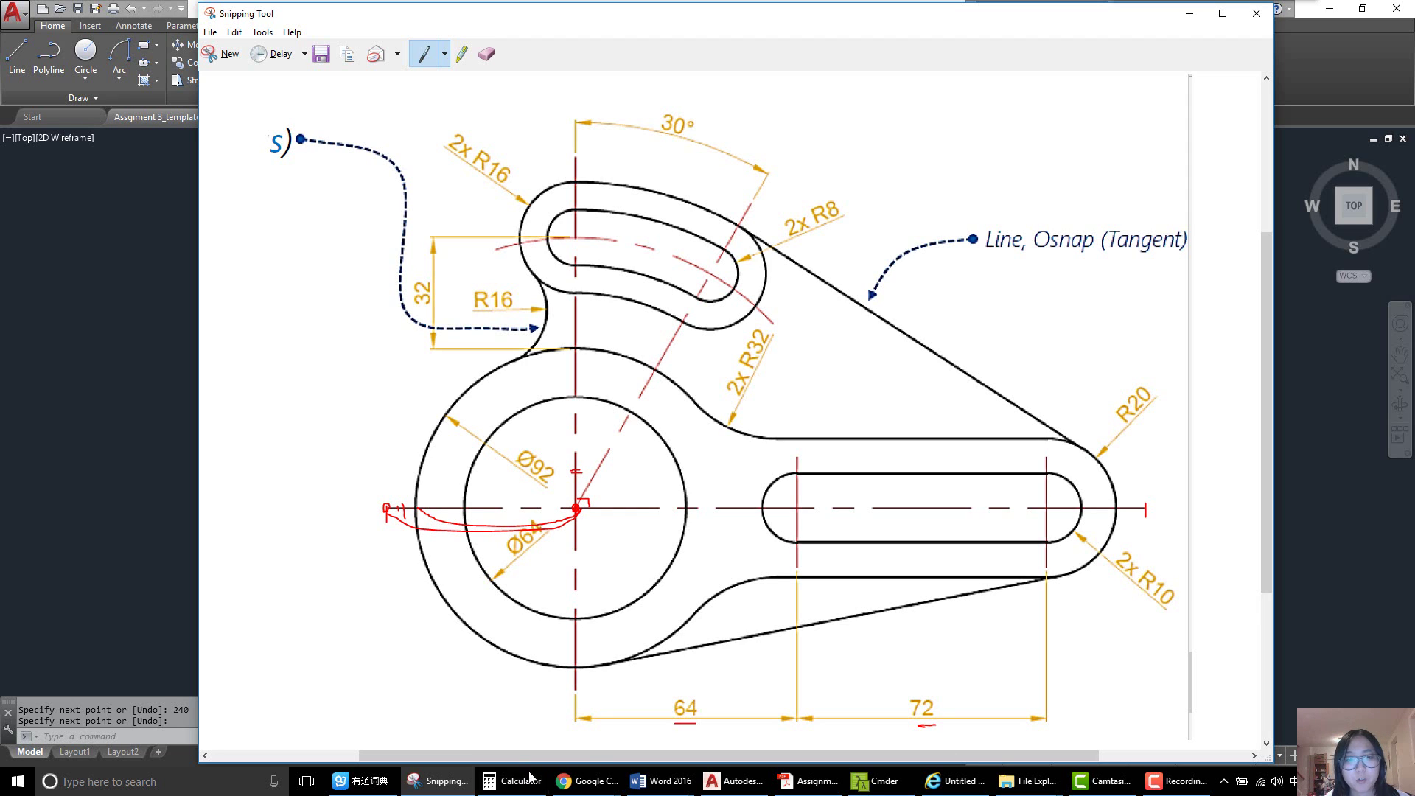
left_click(721, 786)
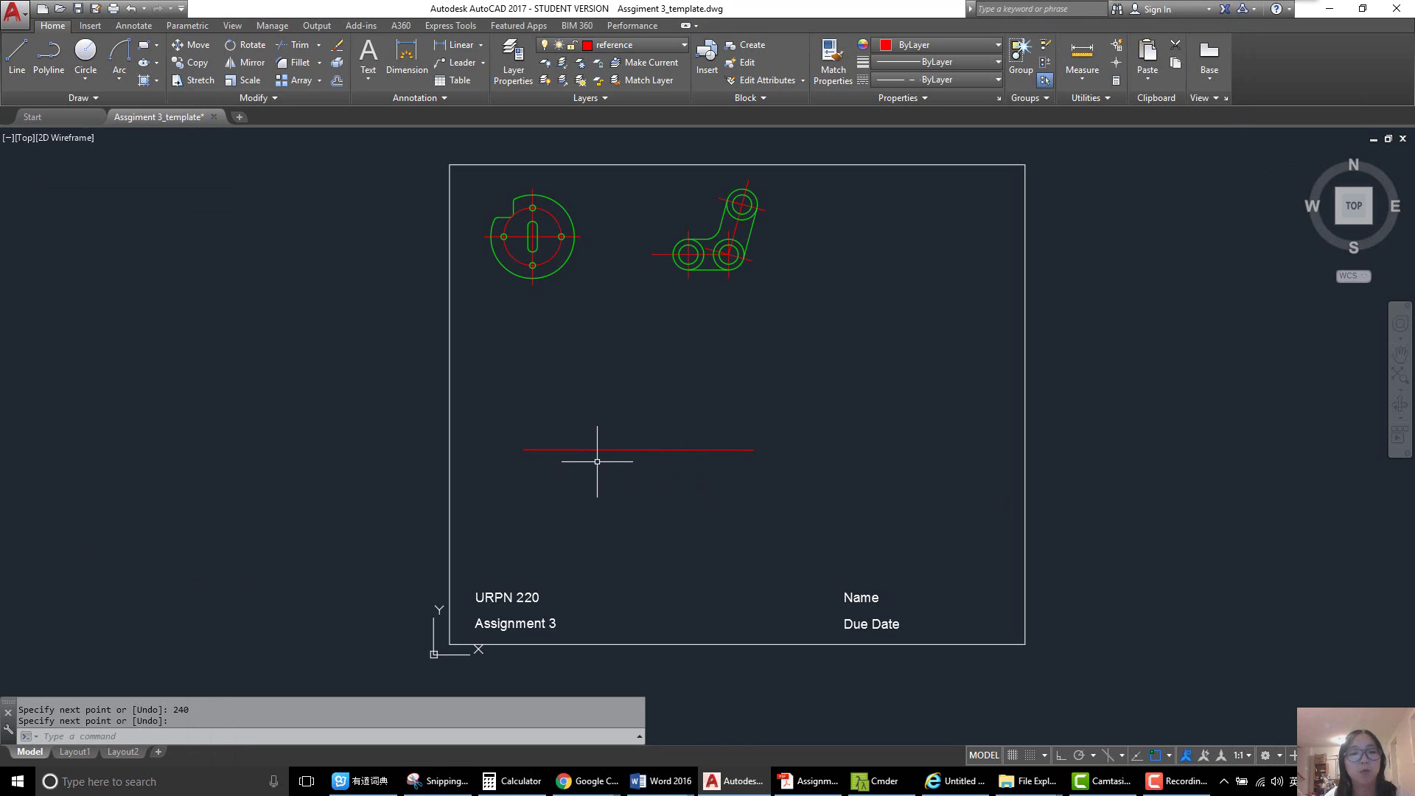
- Rotate a copy of the horizontal centerline by 90° about a base point tracked 50 inward from its left endpoint
type("ro")
key("Return")
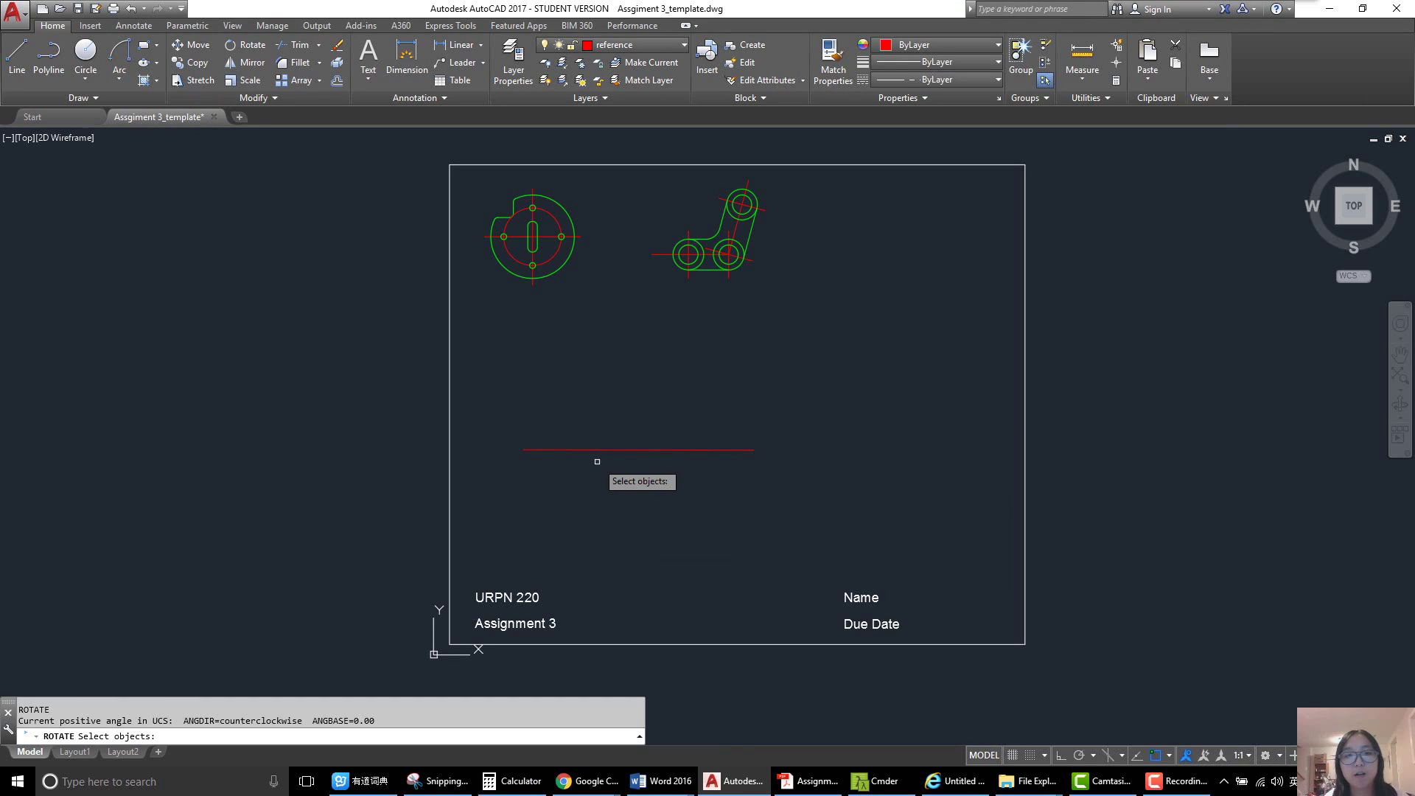
left_click(618, 449)
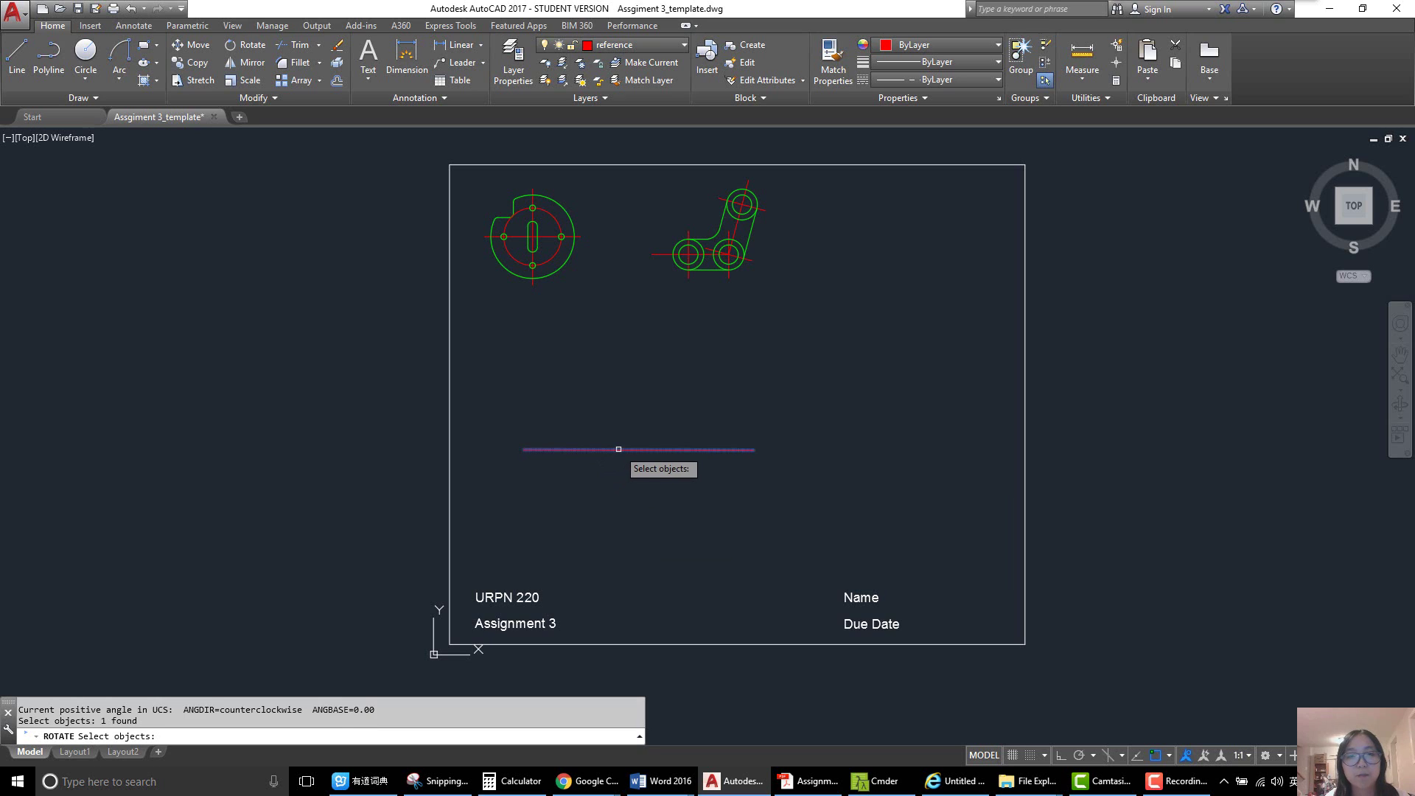
key("Return")
scroll(610, 467, "up", 2)
scroll(611, 468, "down", 2)
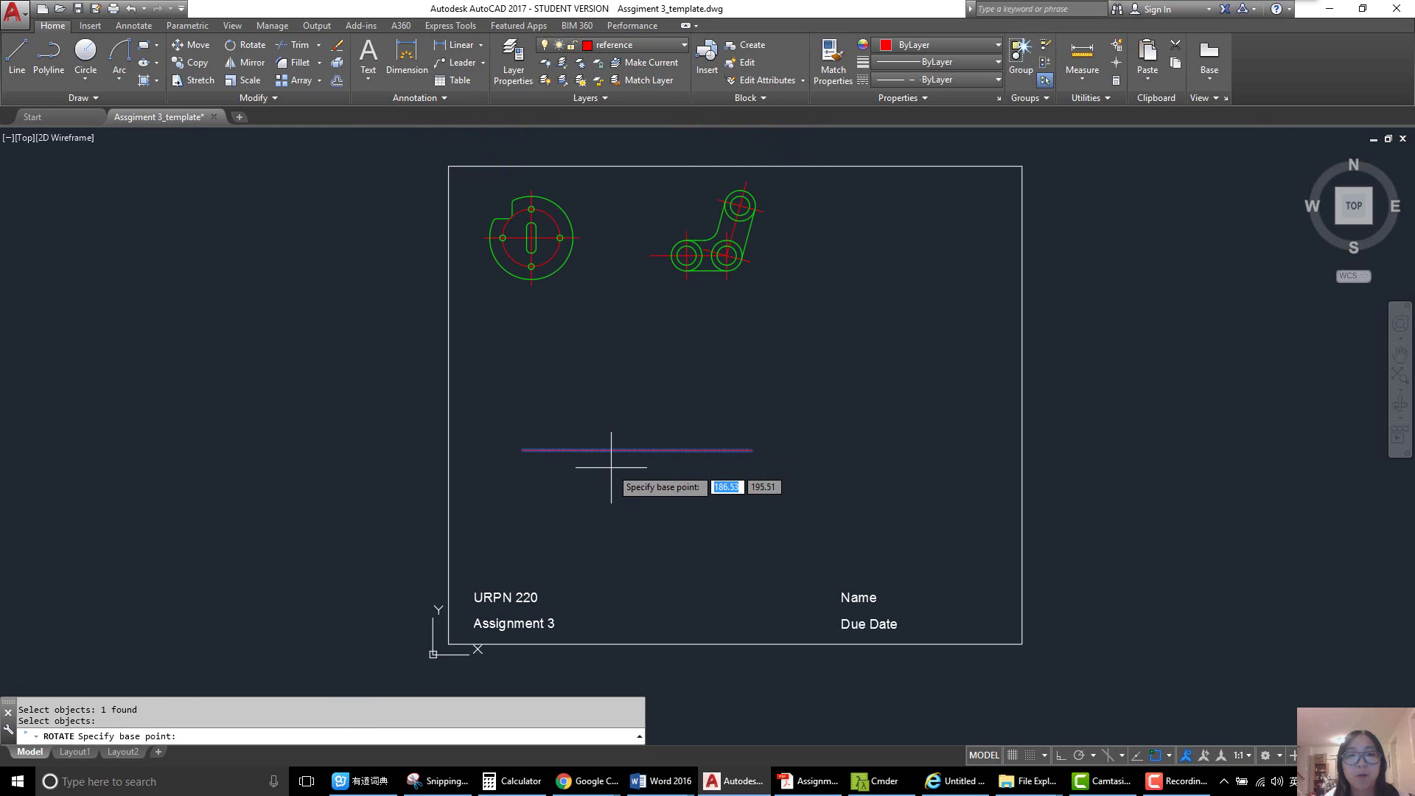
type("tk")
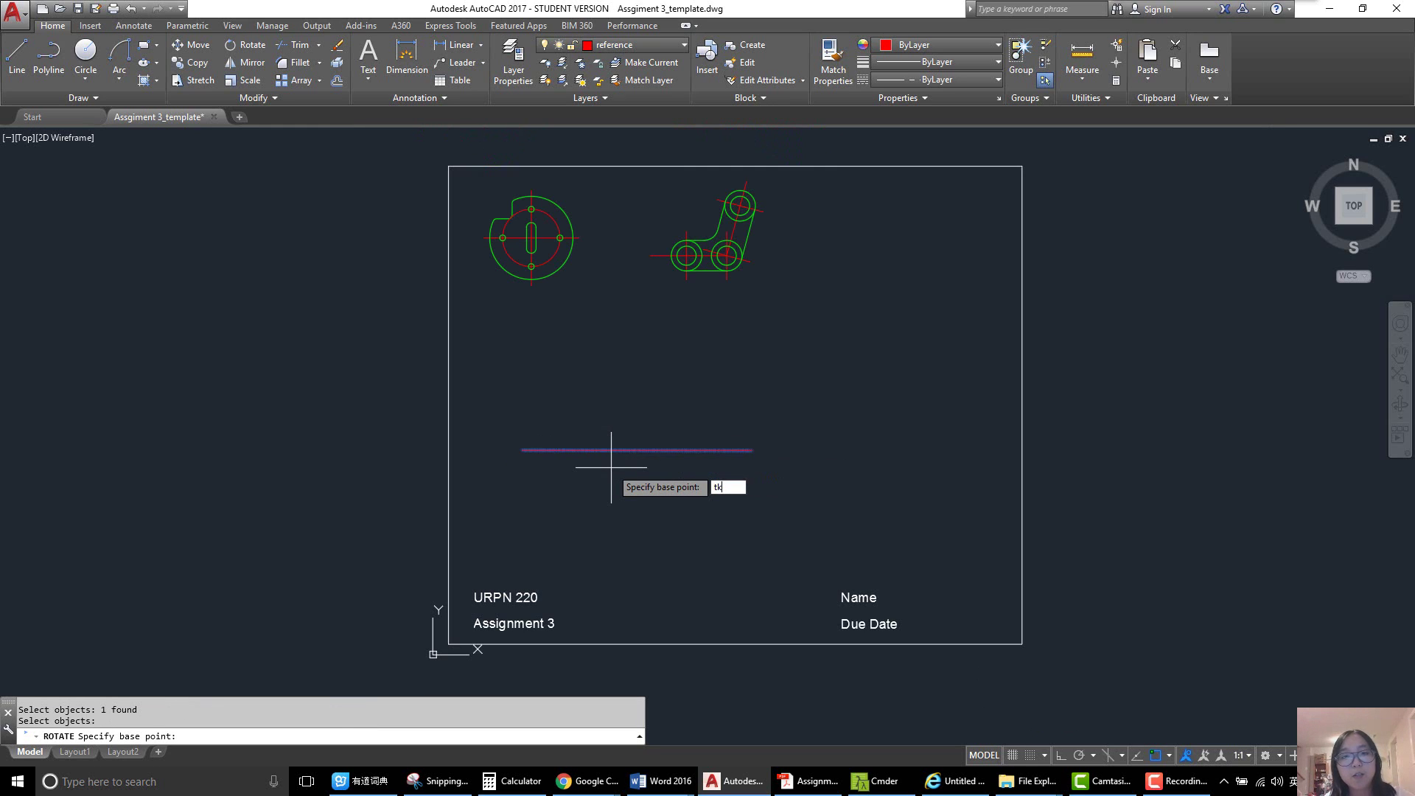
key("Return")
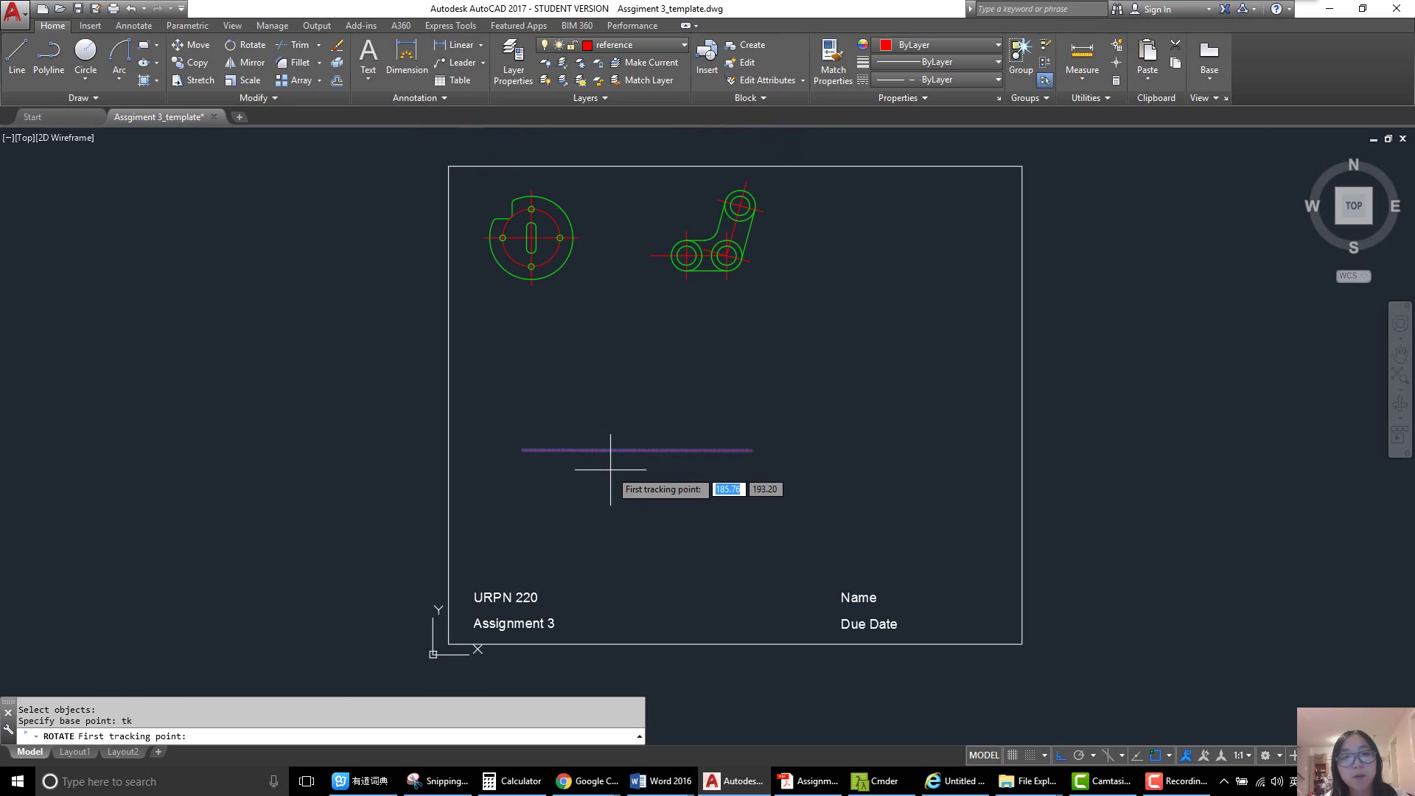
left_click(523, 450)
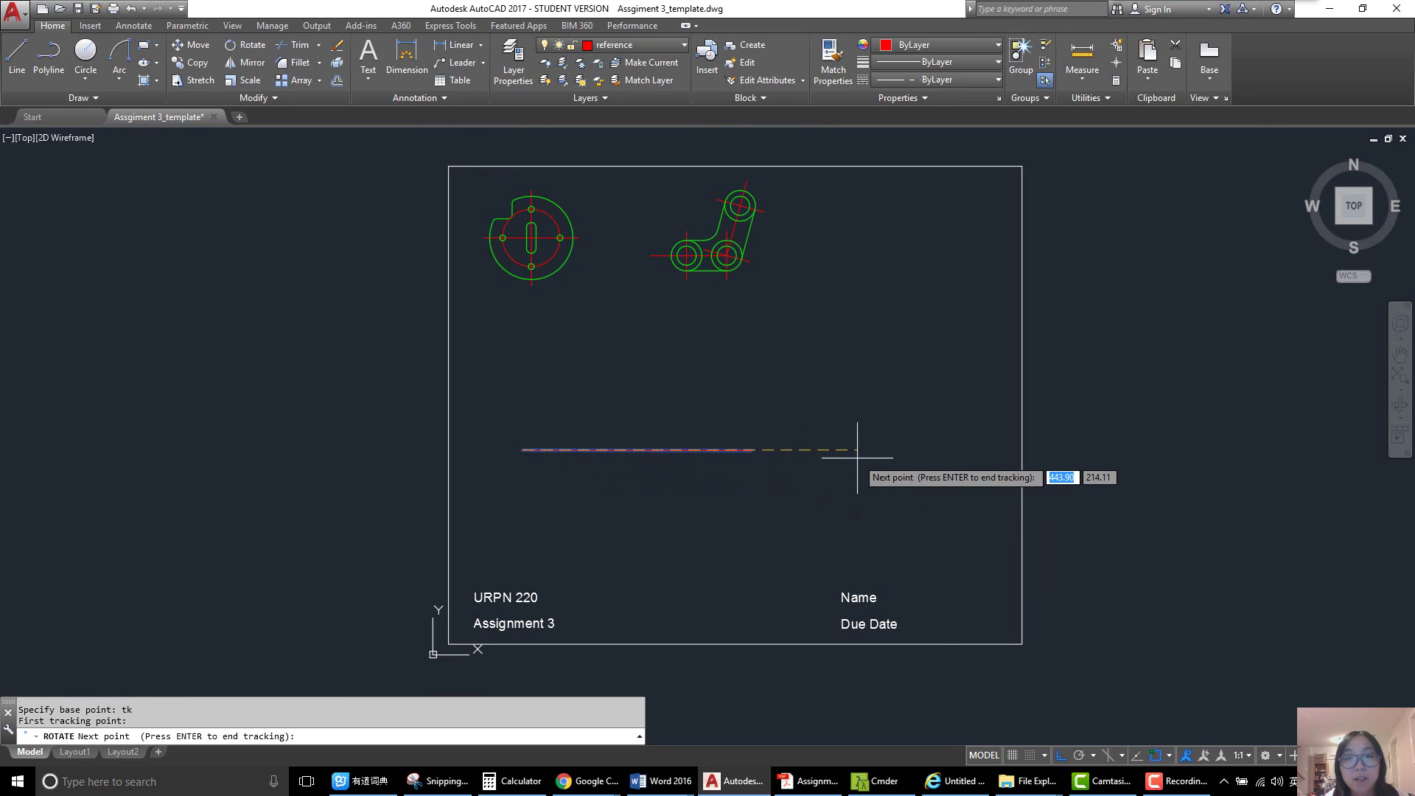
type("50")
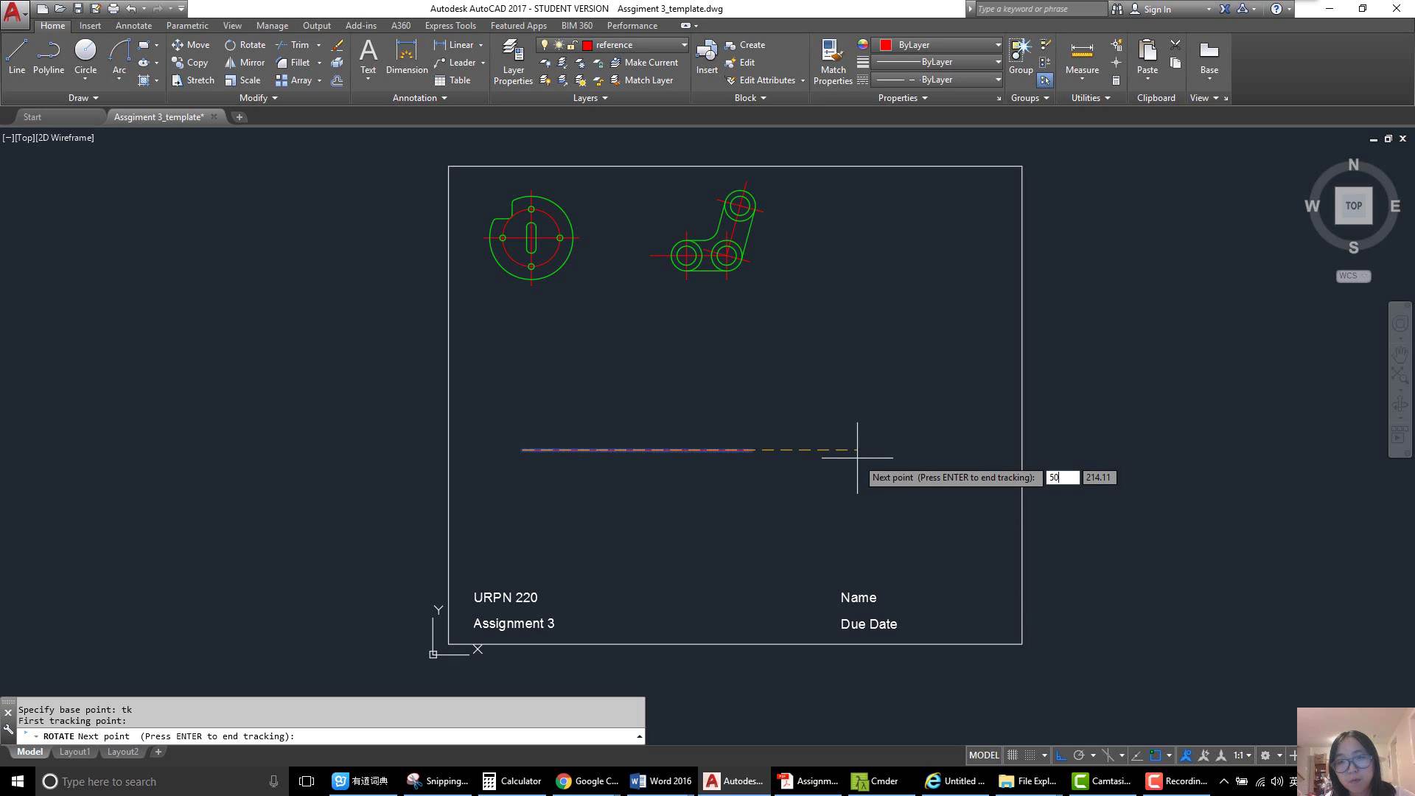
key("Return")
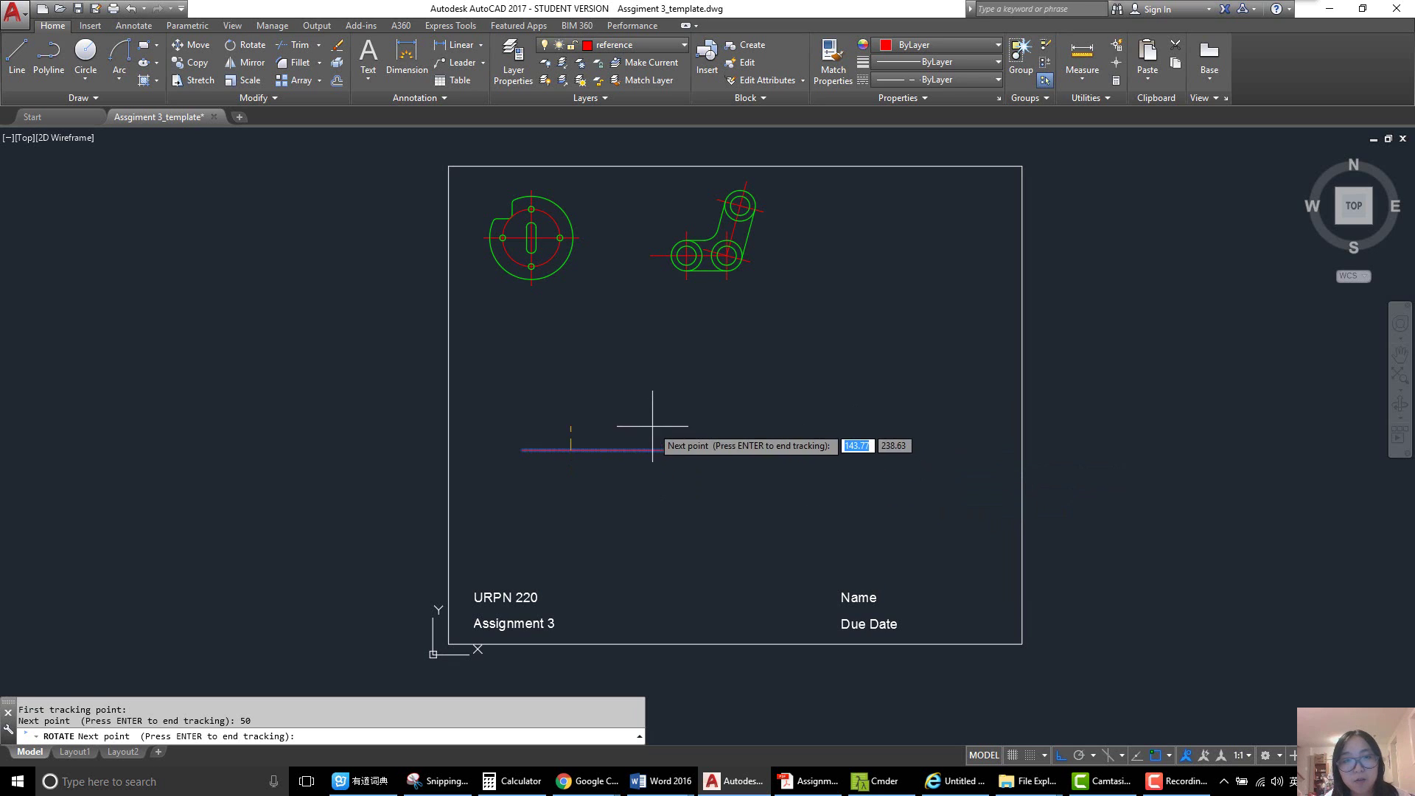
key("Return")
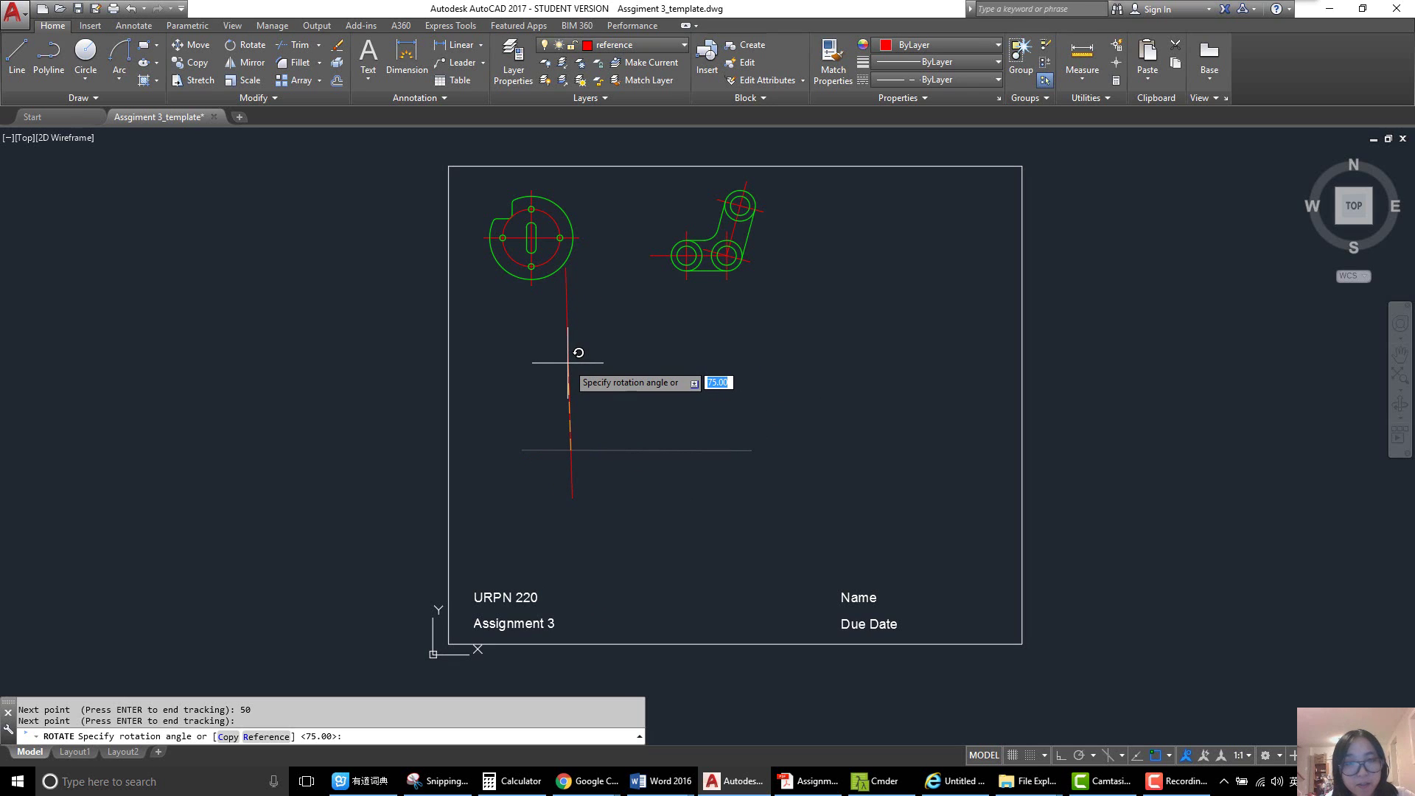
type("c")
key("Return")
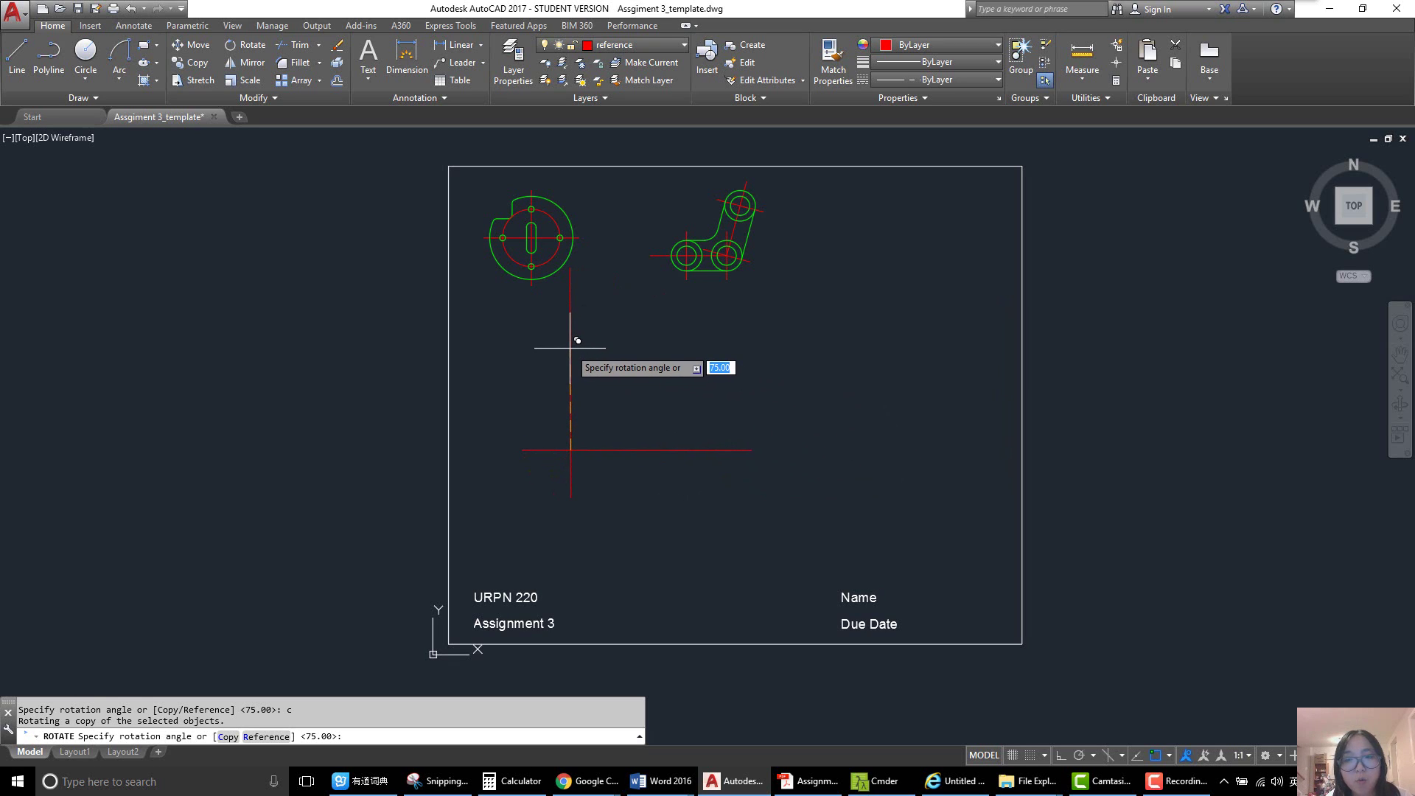
type("90")
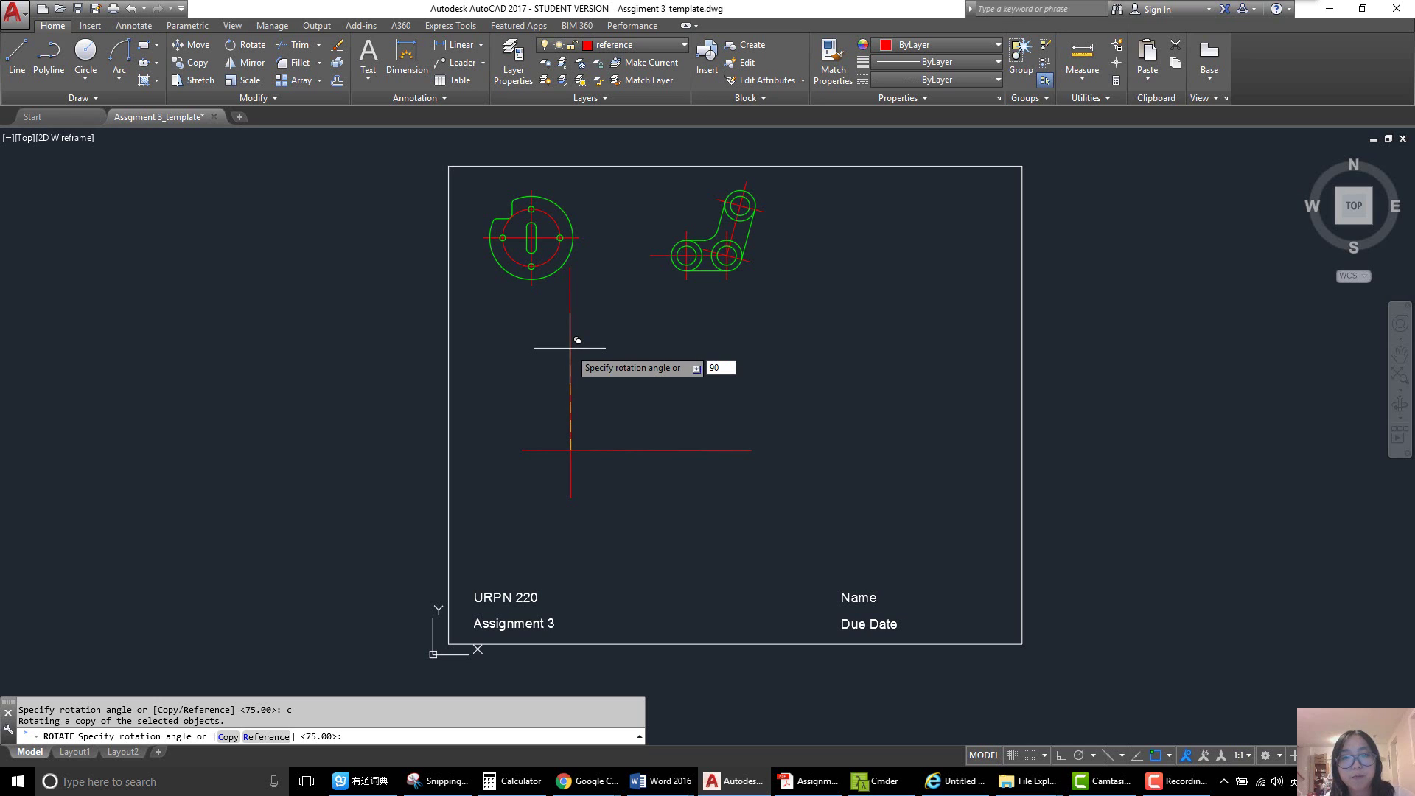
key("Return")
- Move both centerlines down, taking their intersection to the vertical line's lower endpoint
middle_click_drag(590, 456, 591, 473)
left_click(597, 489)
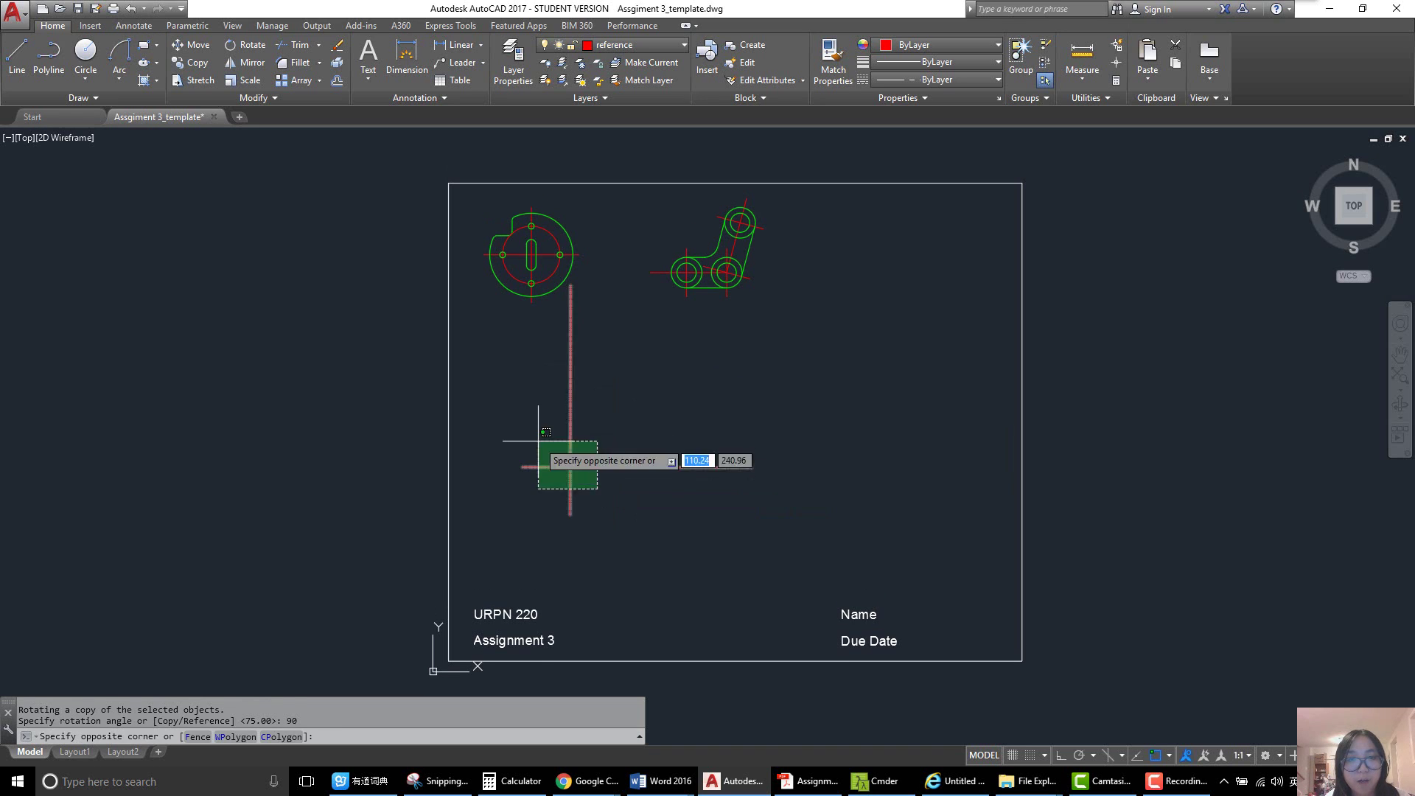
left_click(538, 441)
type("m")
key("Return")
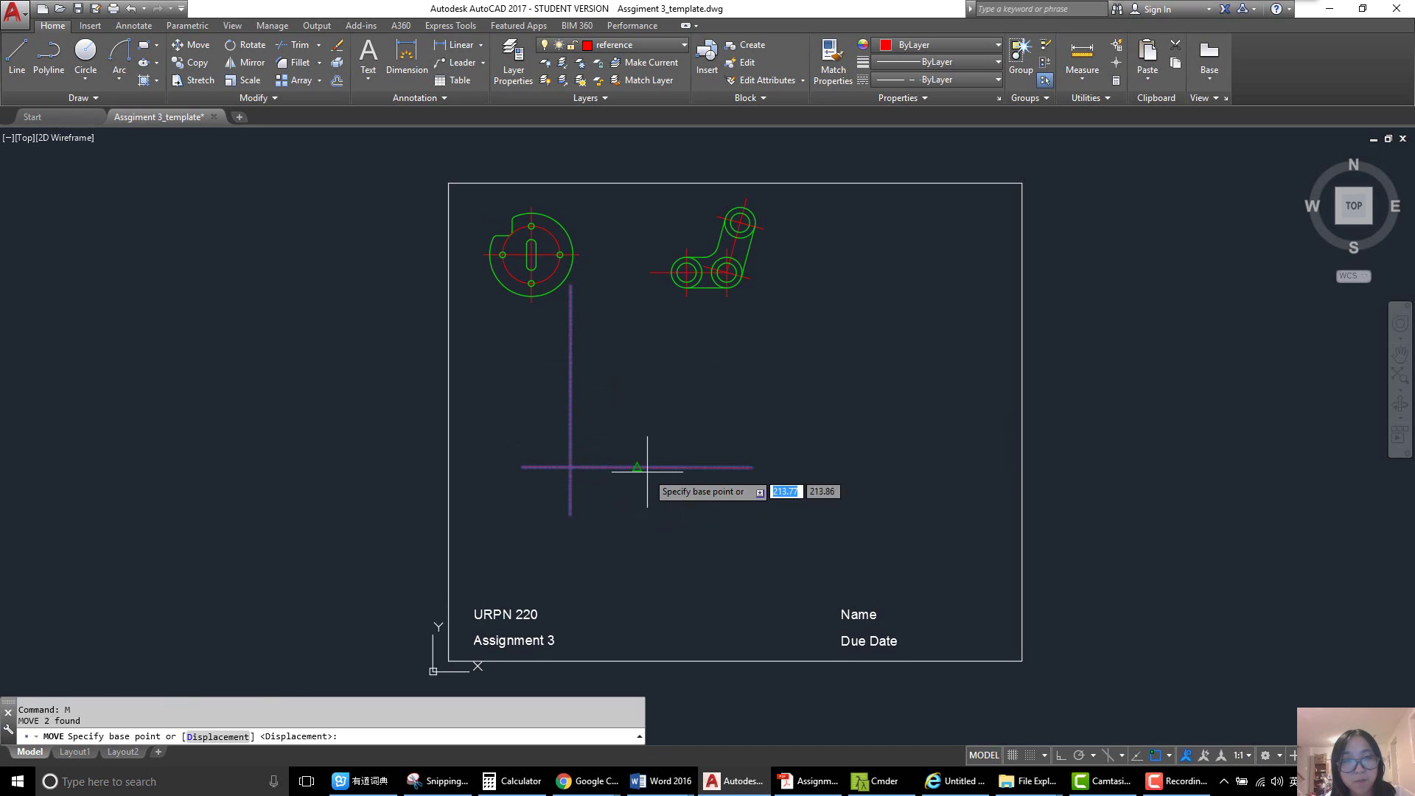
left_click(570, 467)
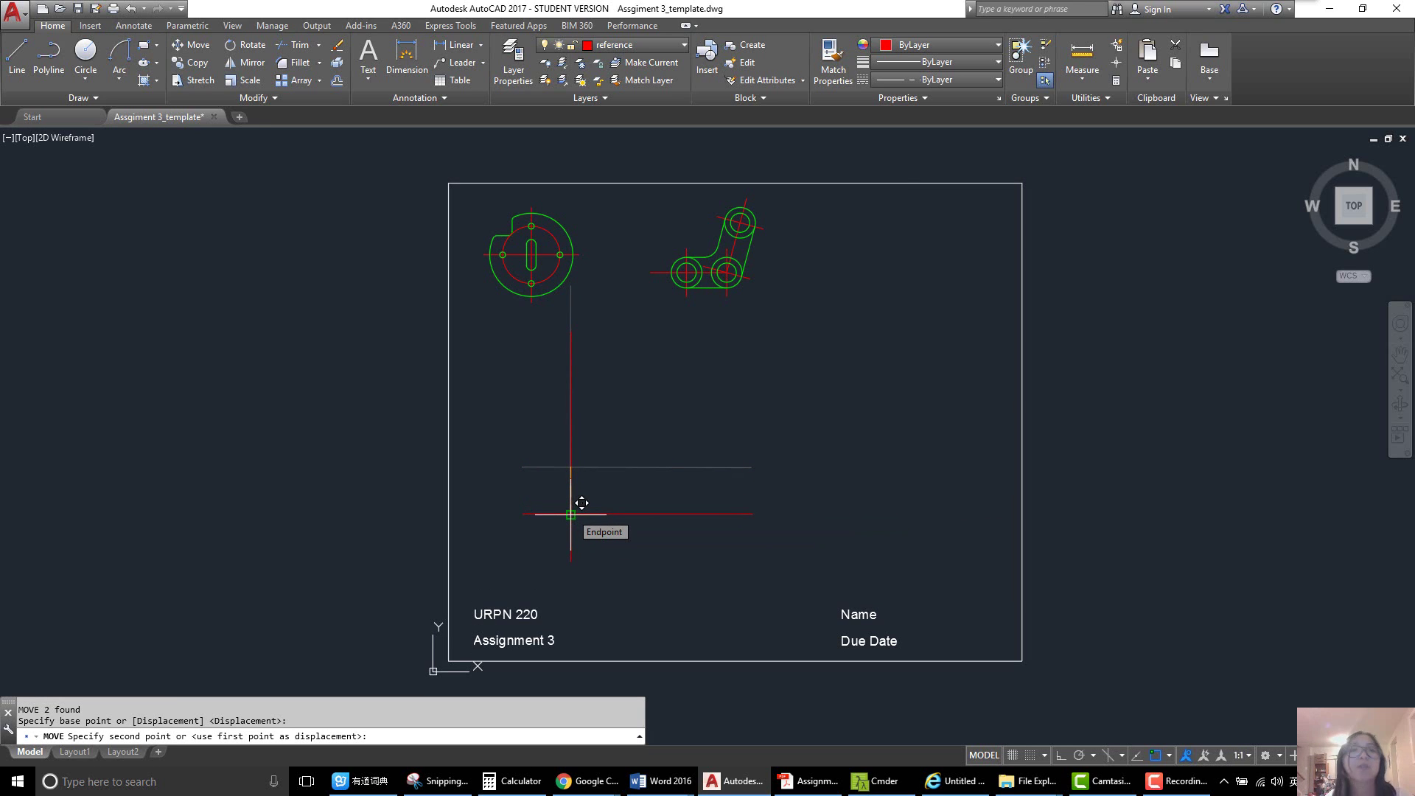
left_click(582, 503)
scroll(582, 527, "up", 3)
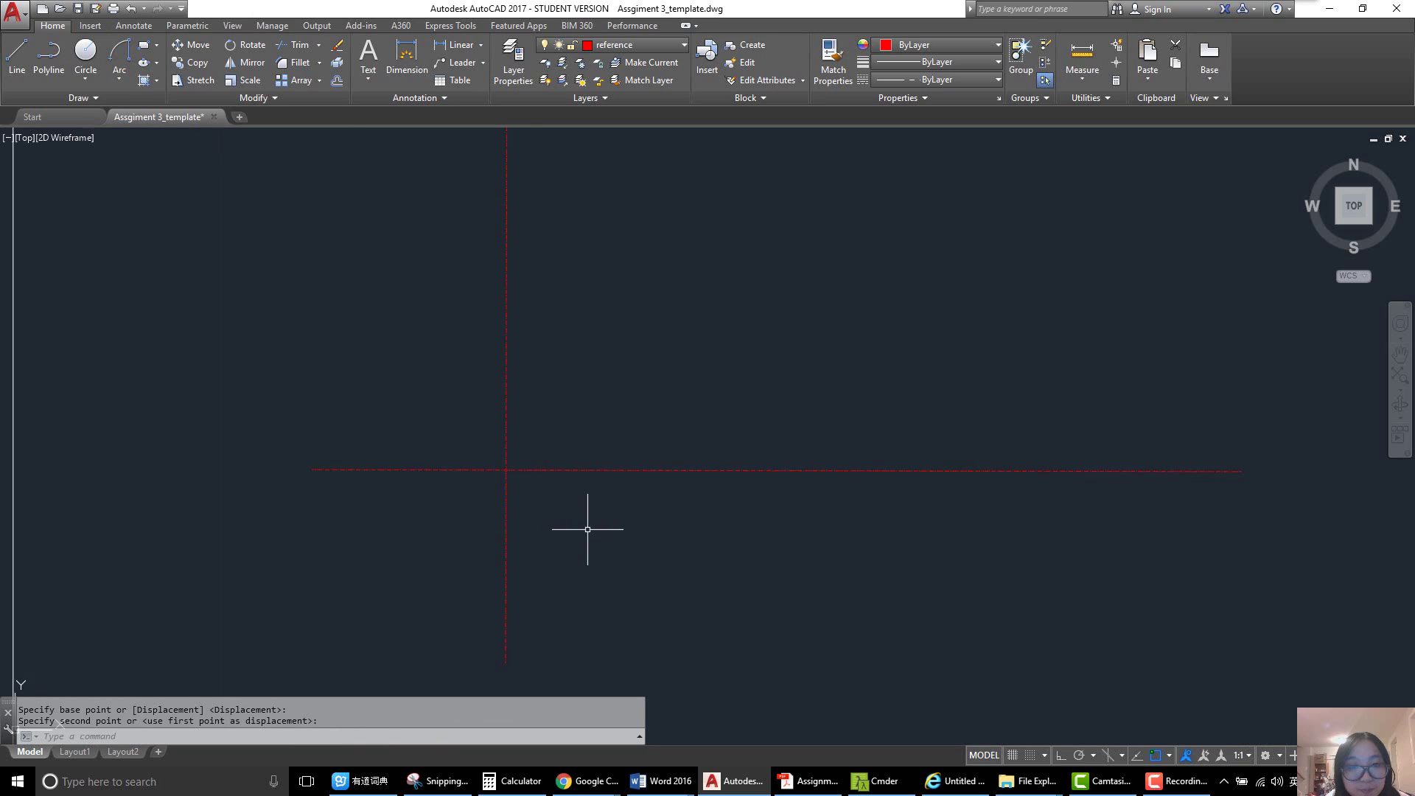
scroll(594, 516, "down", 4)
scroll(601, 504, "up", 2)
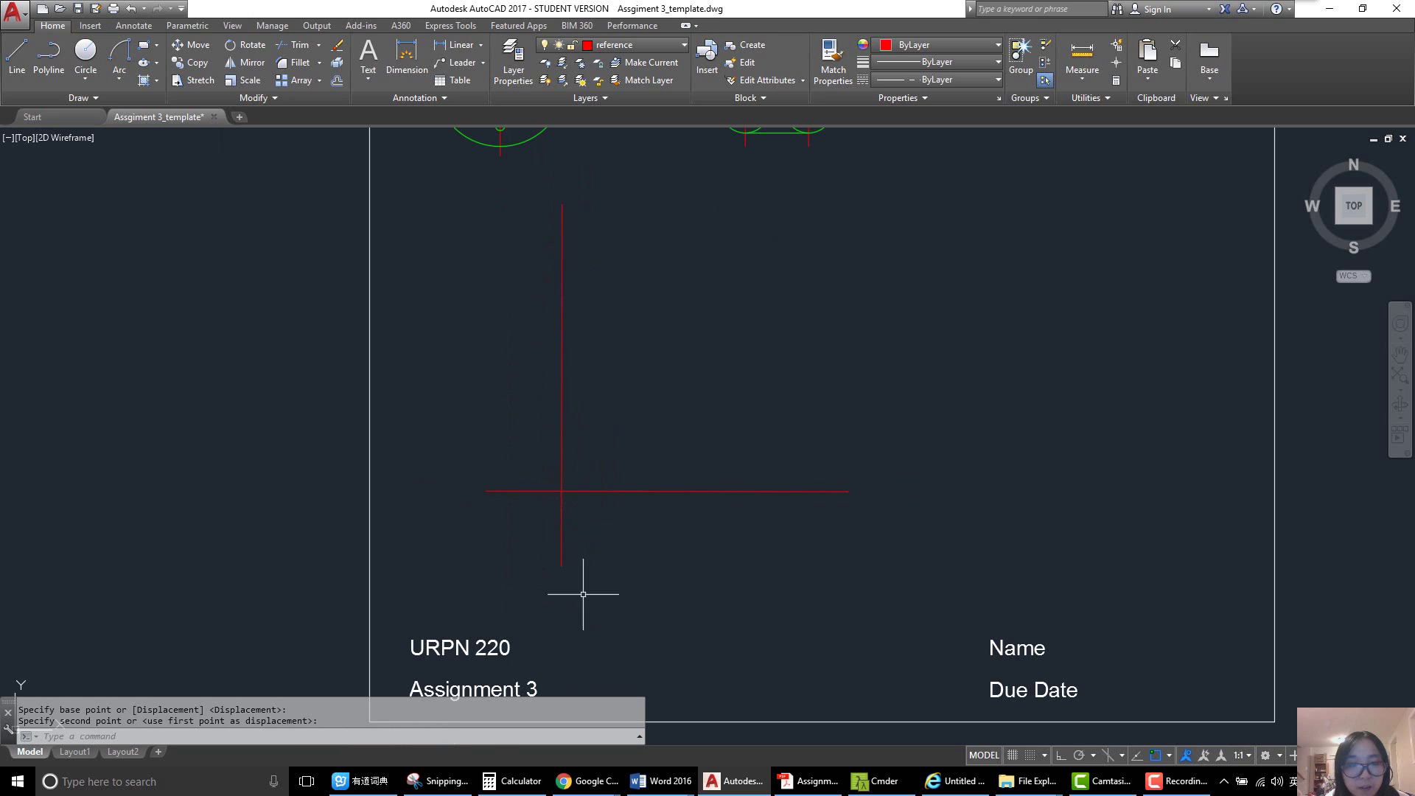
- Switch to the Snipping Tool image and mark the slanted centerline and its angle from the vertical centerline with the pen
left_click(440, 783)
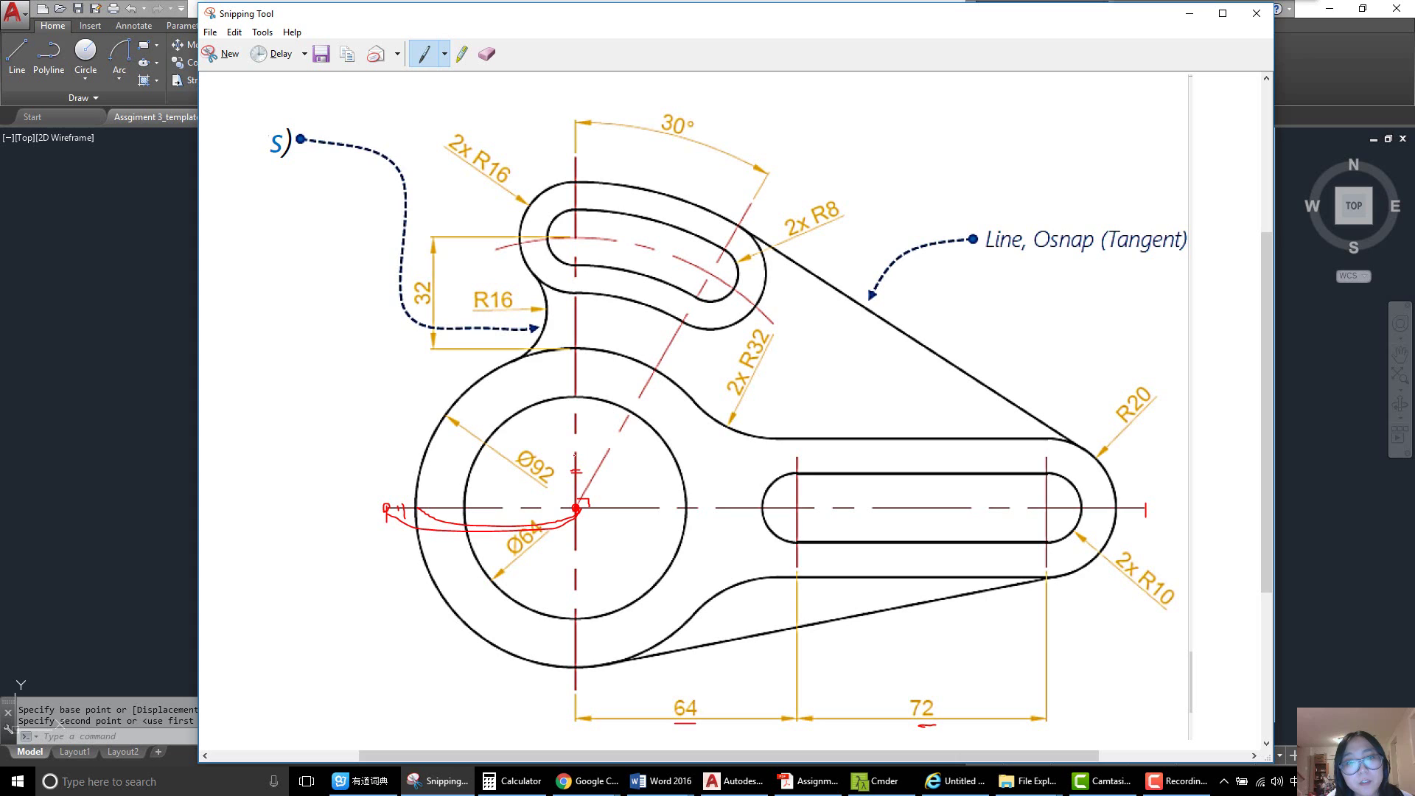
left_click_drag(576, 455, 598, 469)
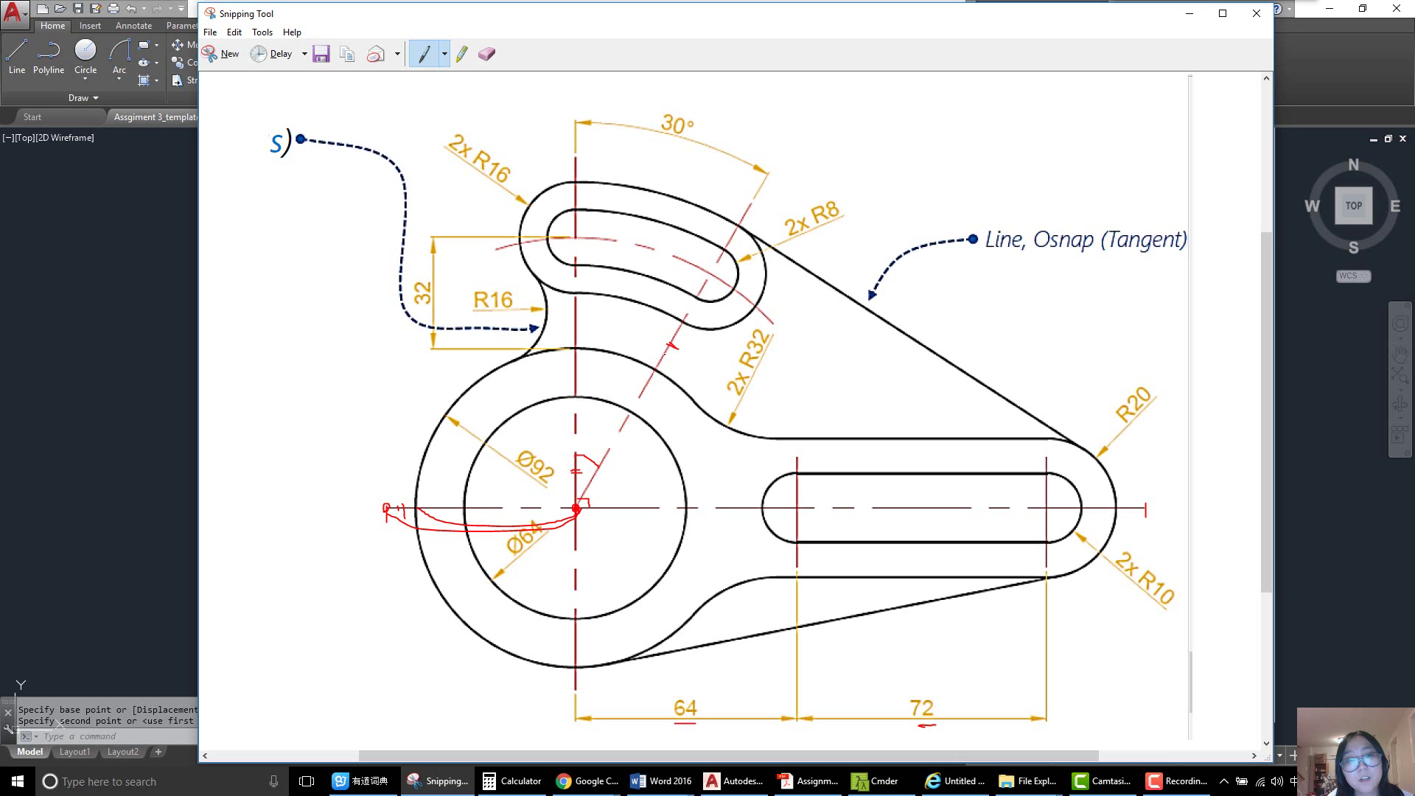
- Circle the 30° dimension on the reference image in red ink, then switch to AutoCAD
left_click_drag(661, 141, 672, 102)
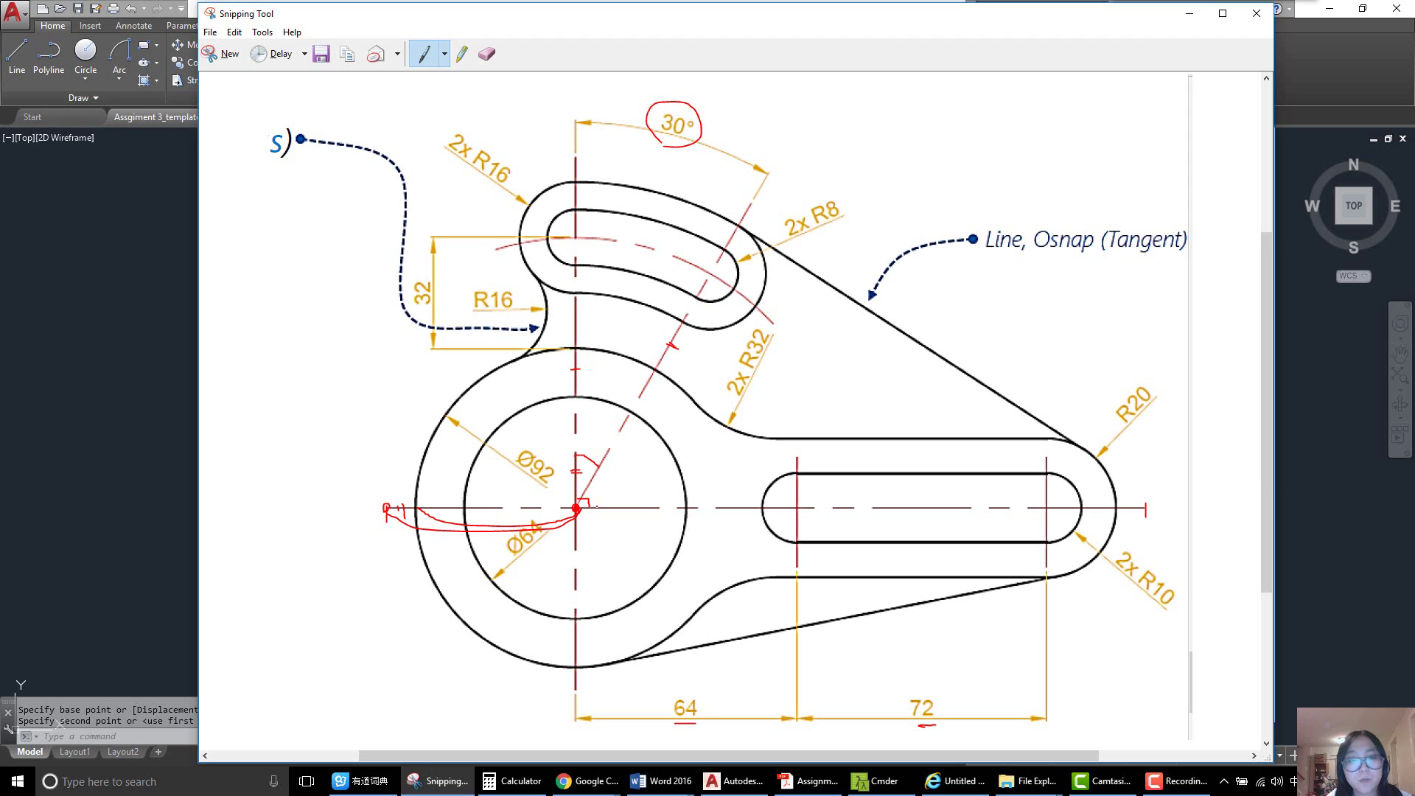
mouse_move(724, 787)
left_click(612, 711)
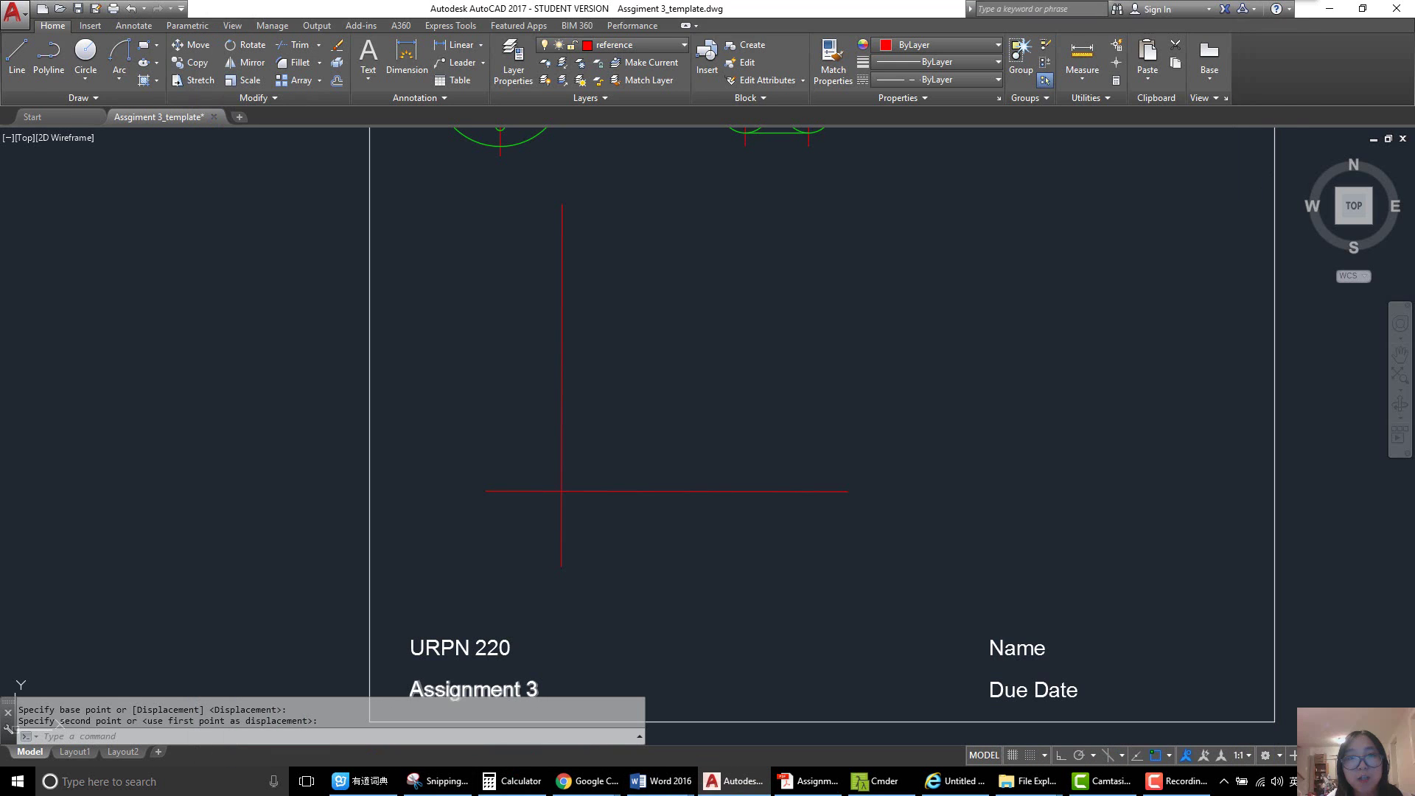
- Rotate a copy of the vertical centerline by -30° about its intersection with the horizontal centerline
type("ro")
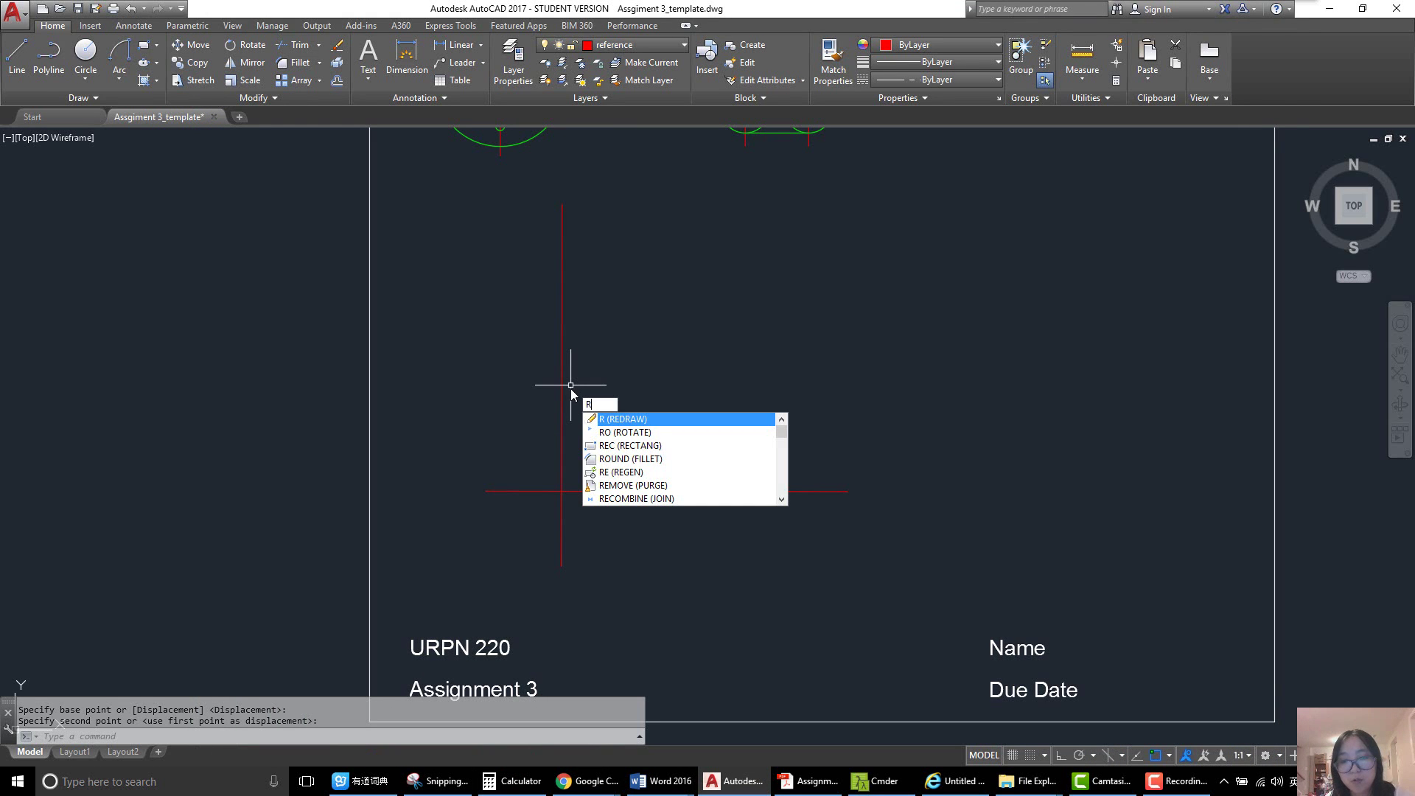
key("Return")
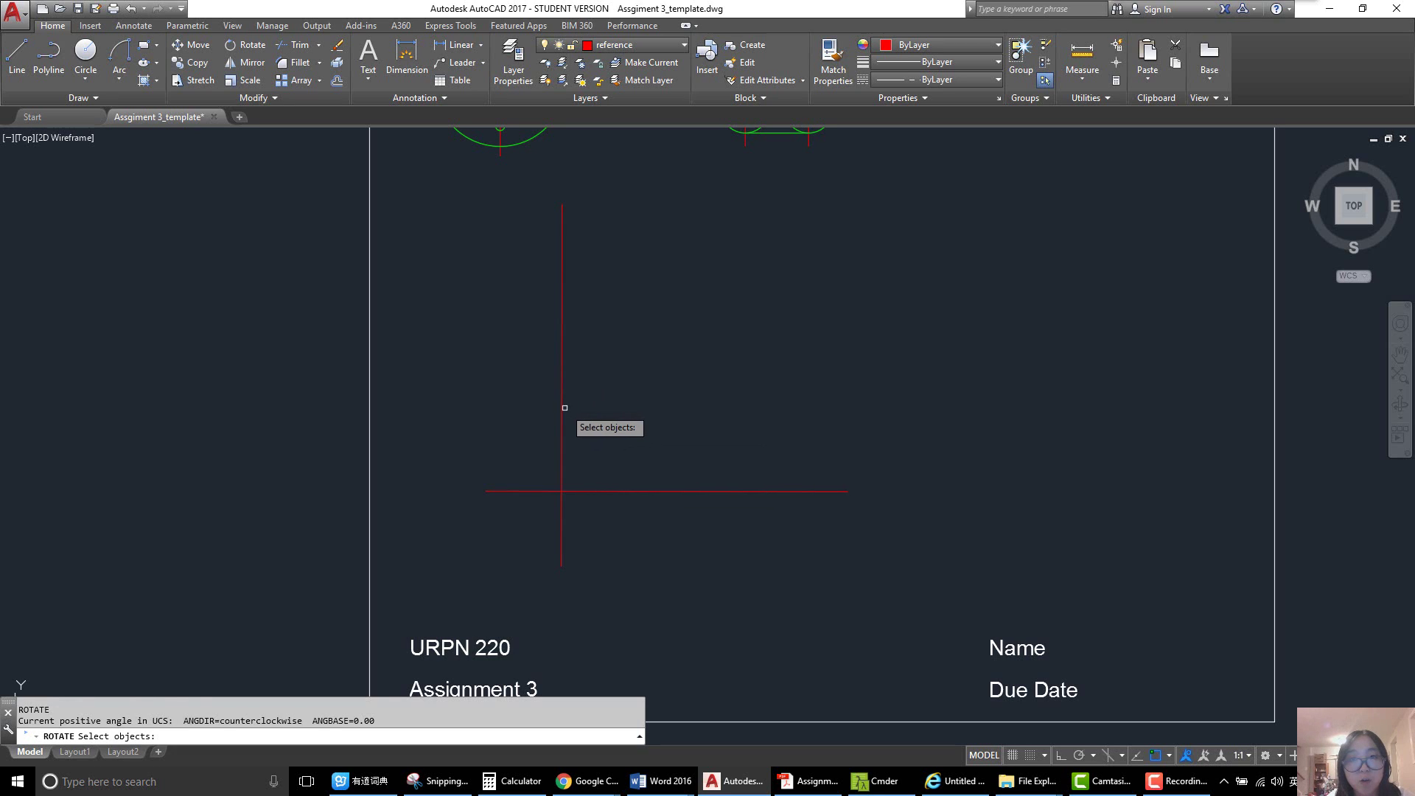
left_click(563, 407)
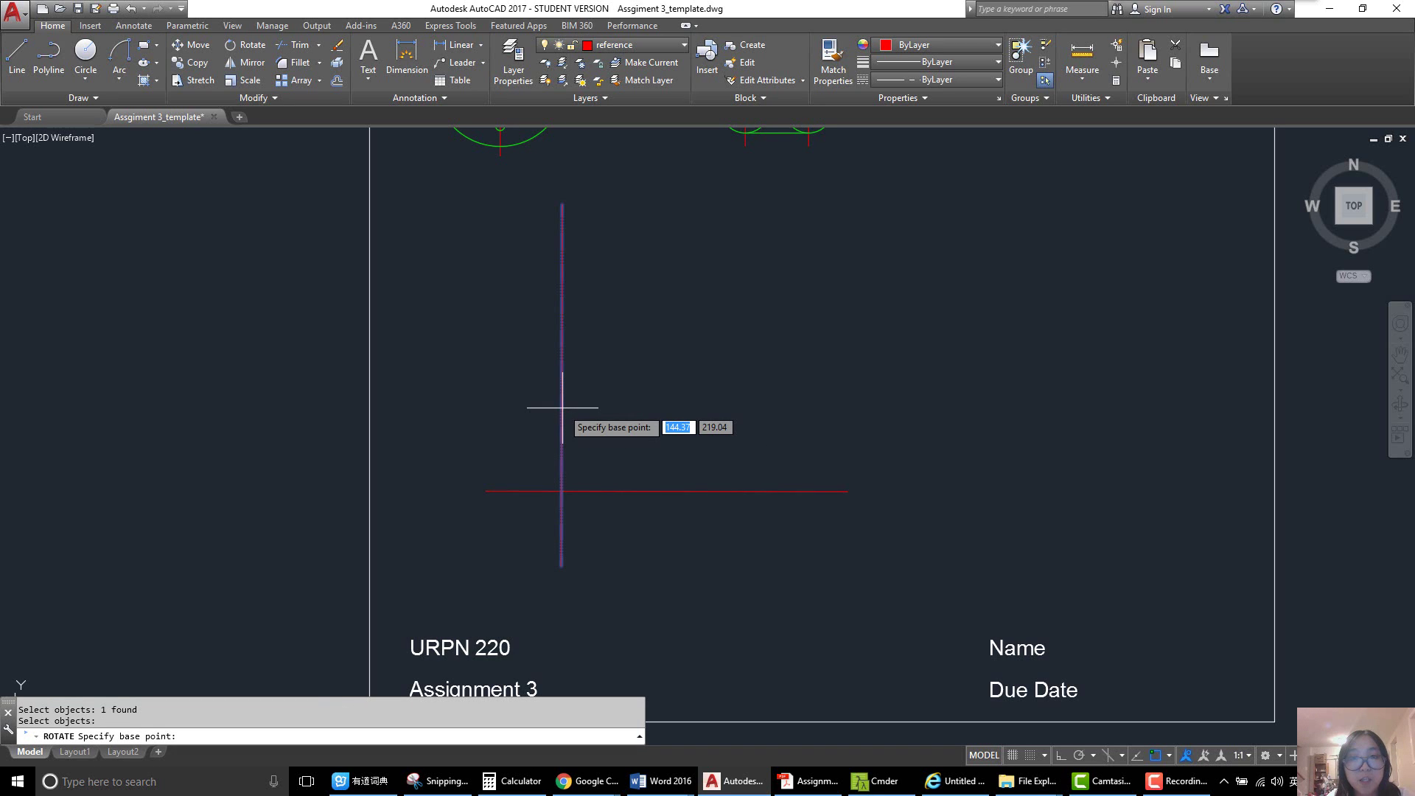
left_click(561, 490)
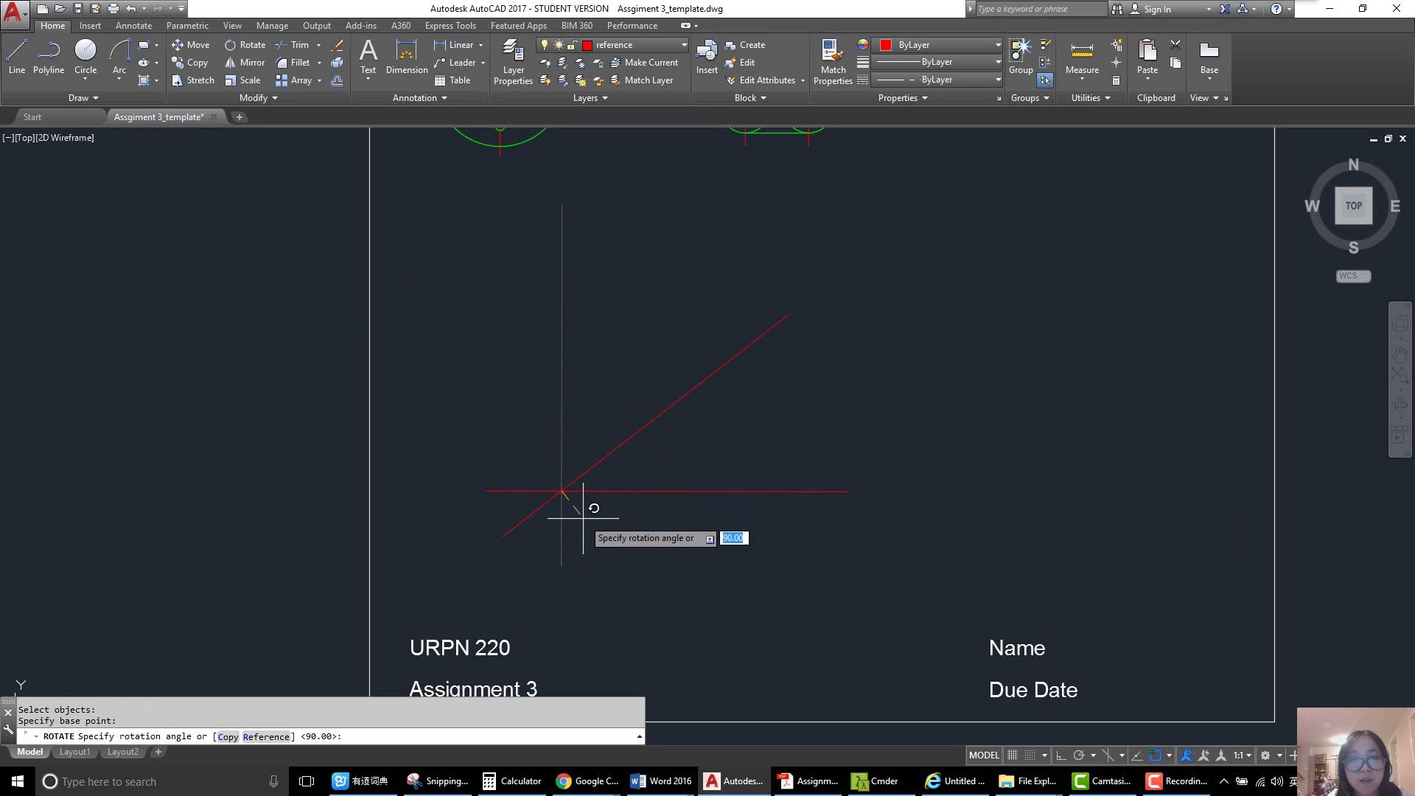
type("c")
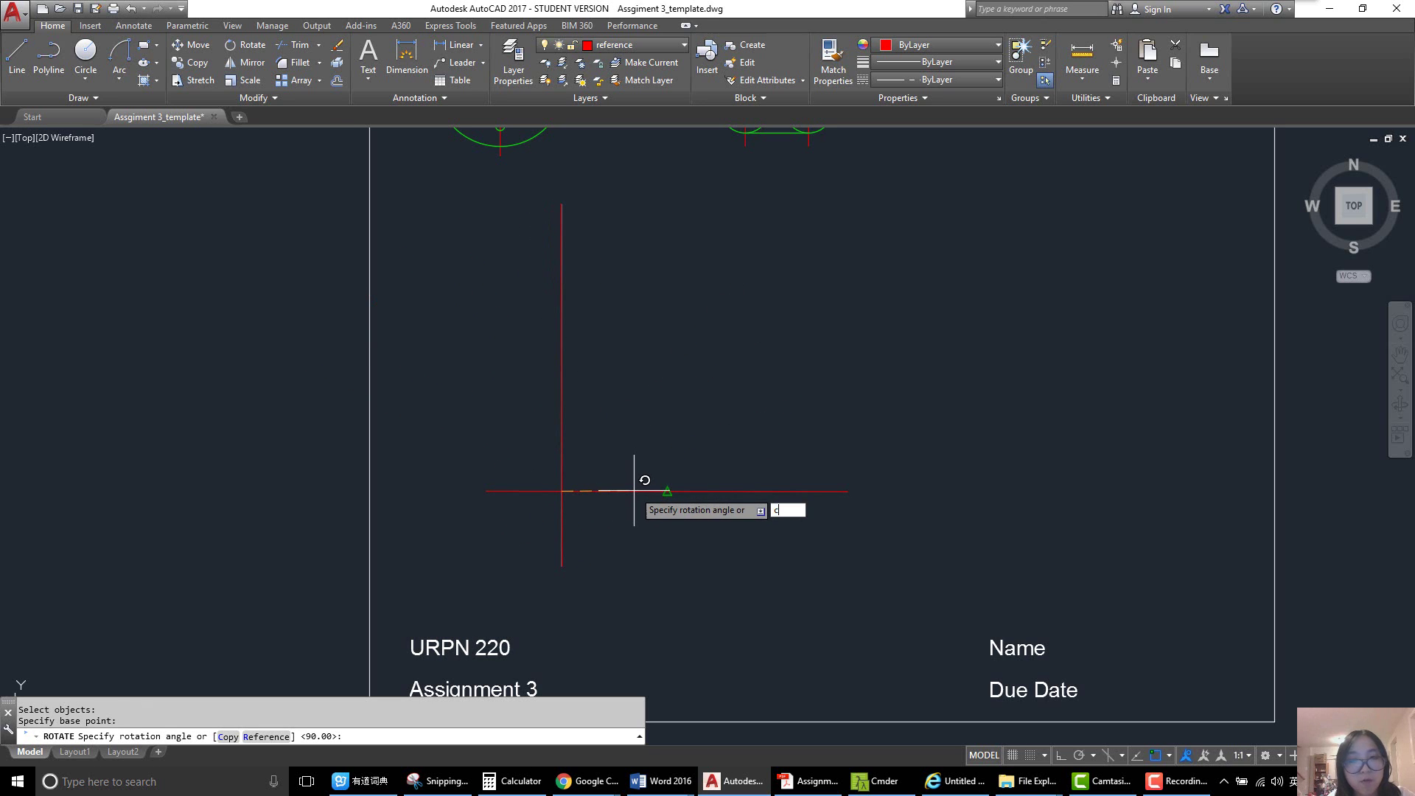
key("Return")
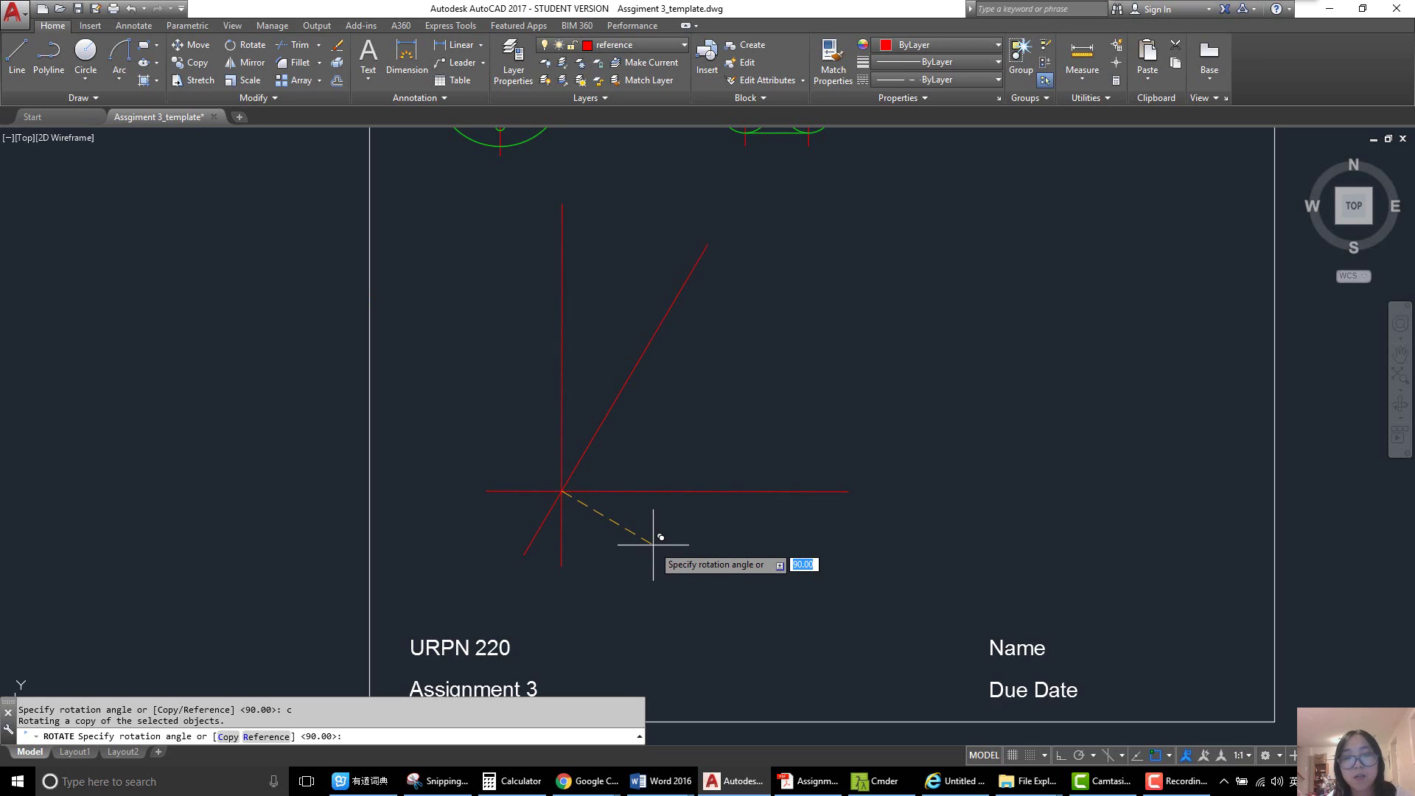
type("-30")
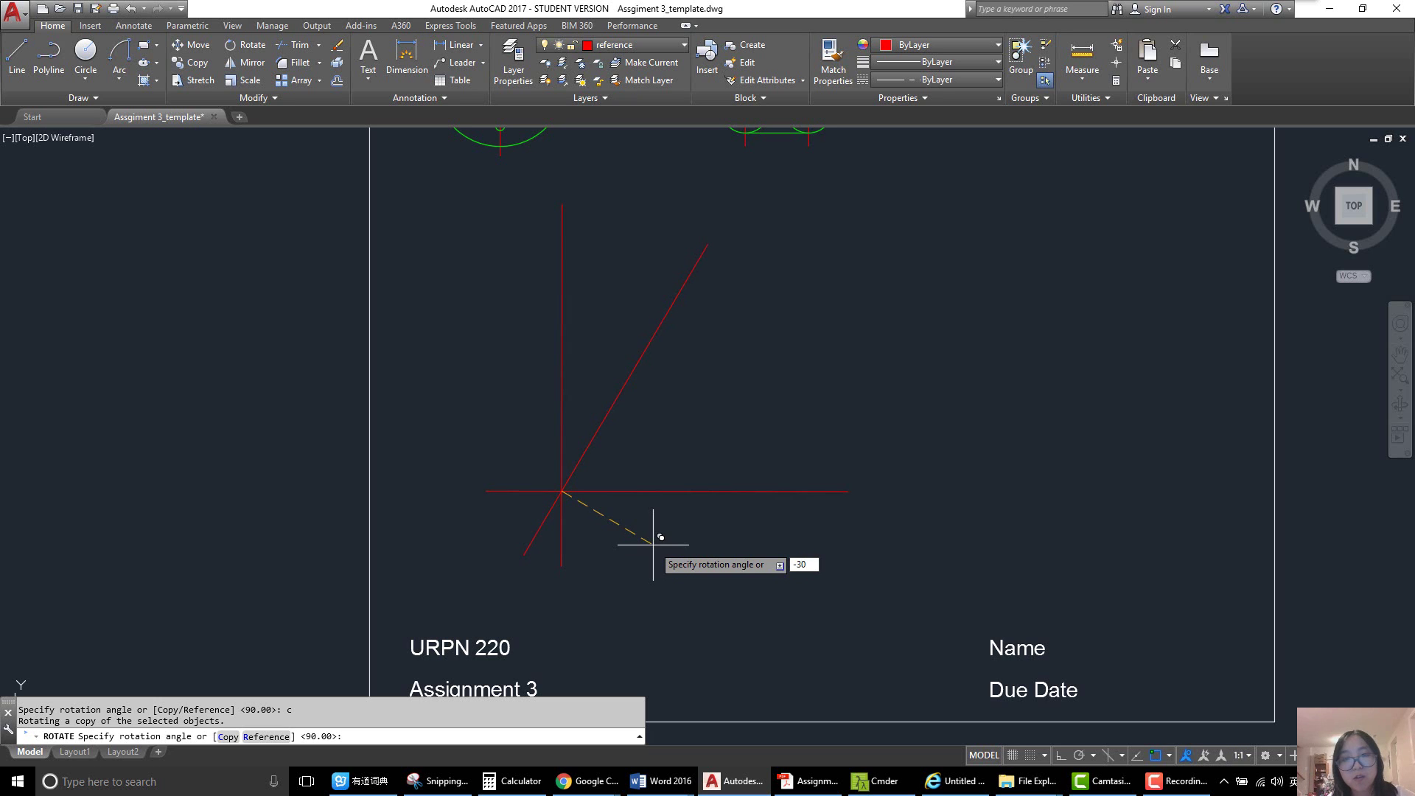
key("Return")
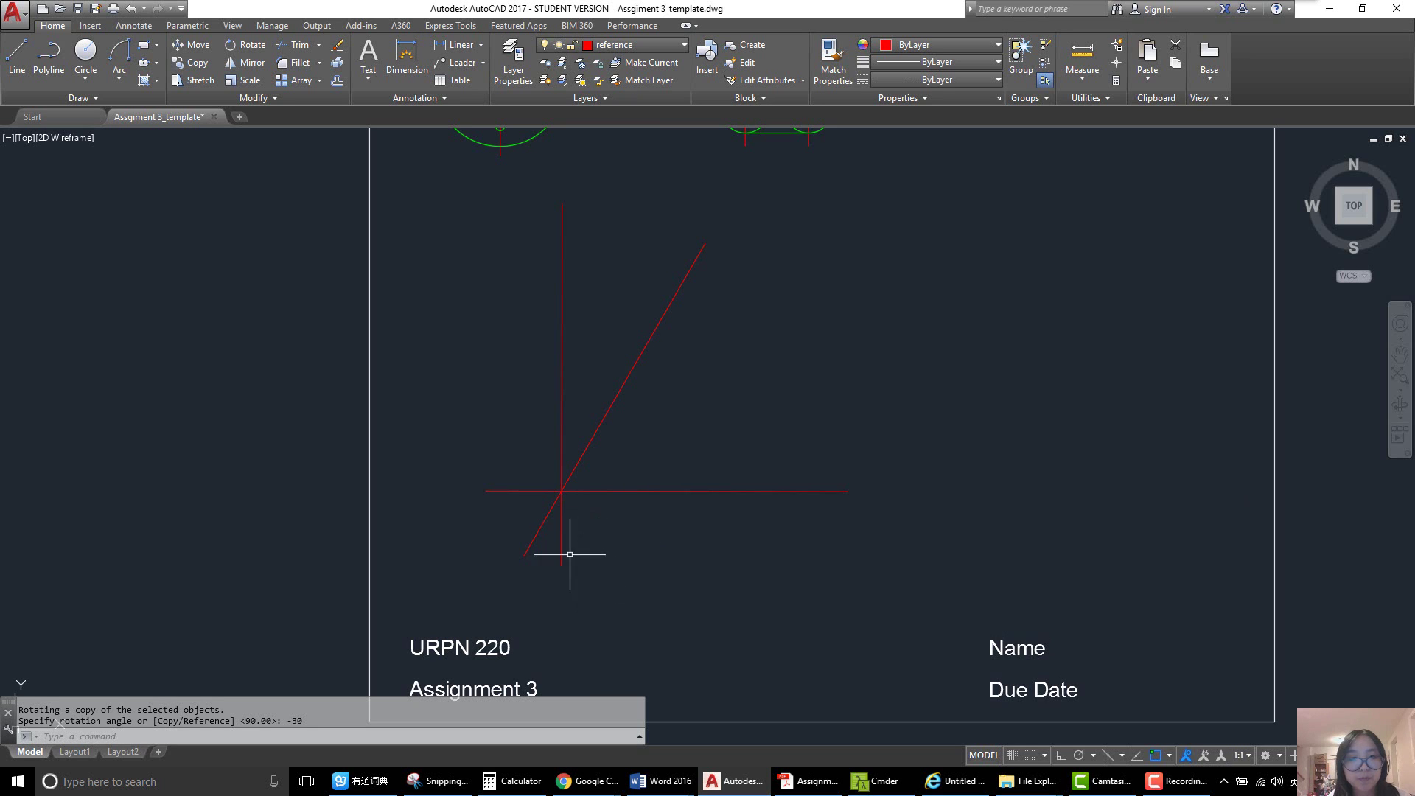
- Check the reference image, then trim the inclined line below the horizontal centerline, using that centerline as the cutting edge
left_click(438, 779)
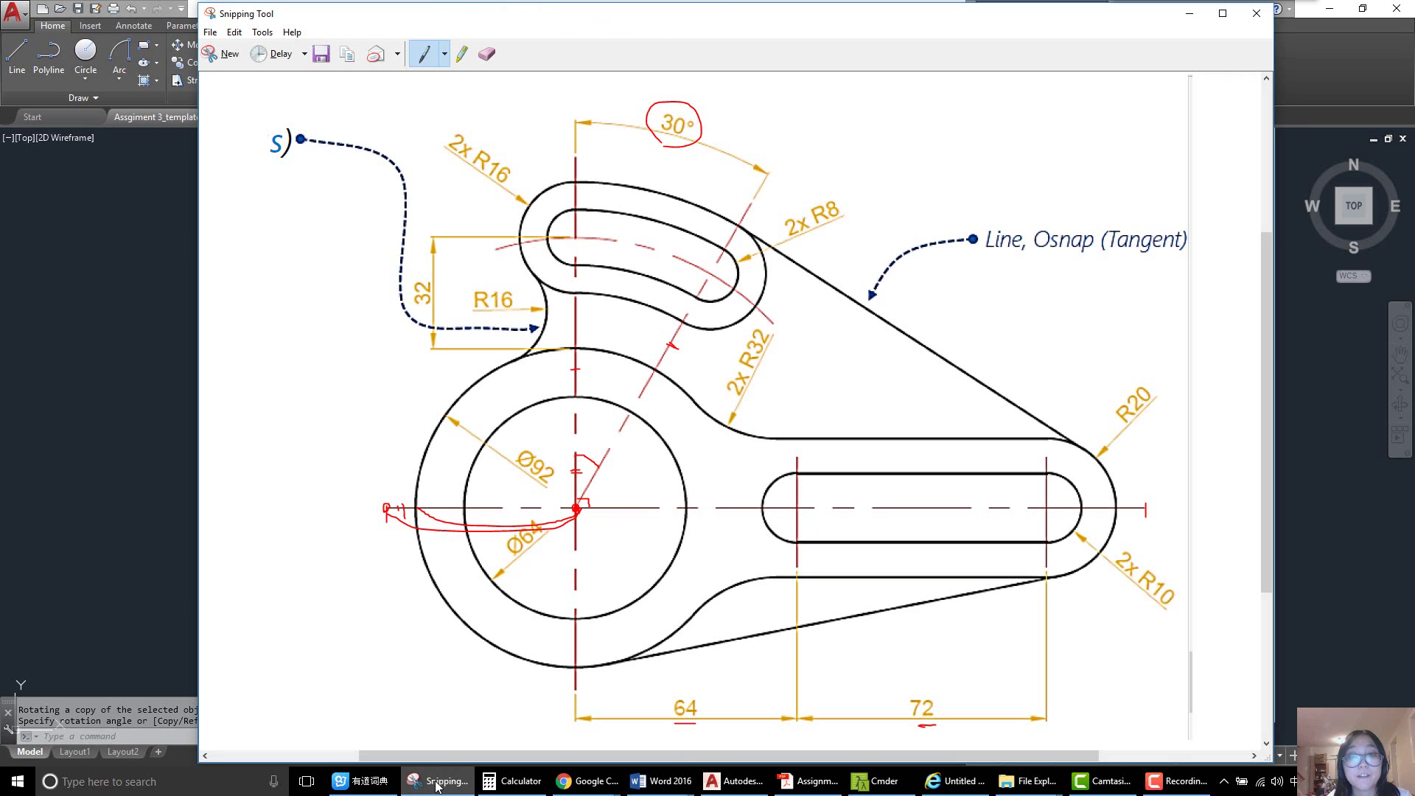
left_click(435, 782)
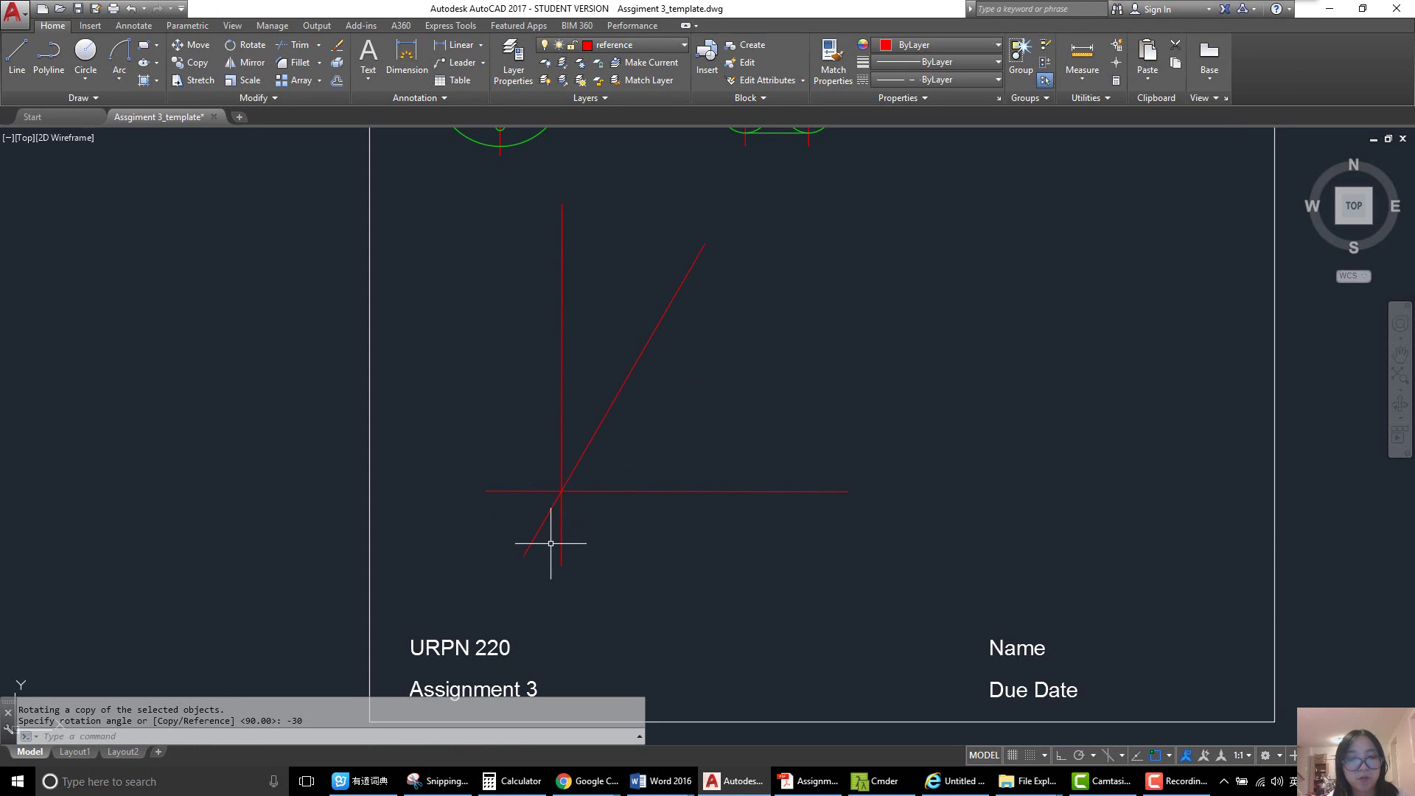
type("tr")
key("Return")
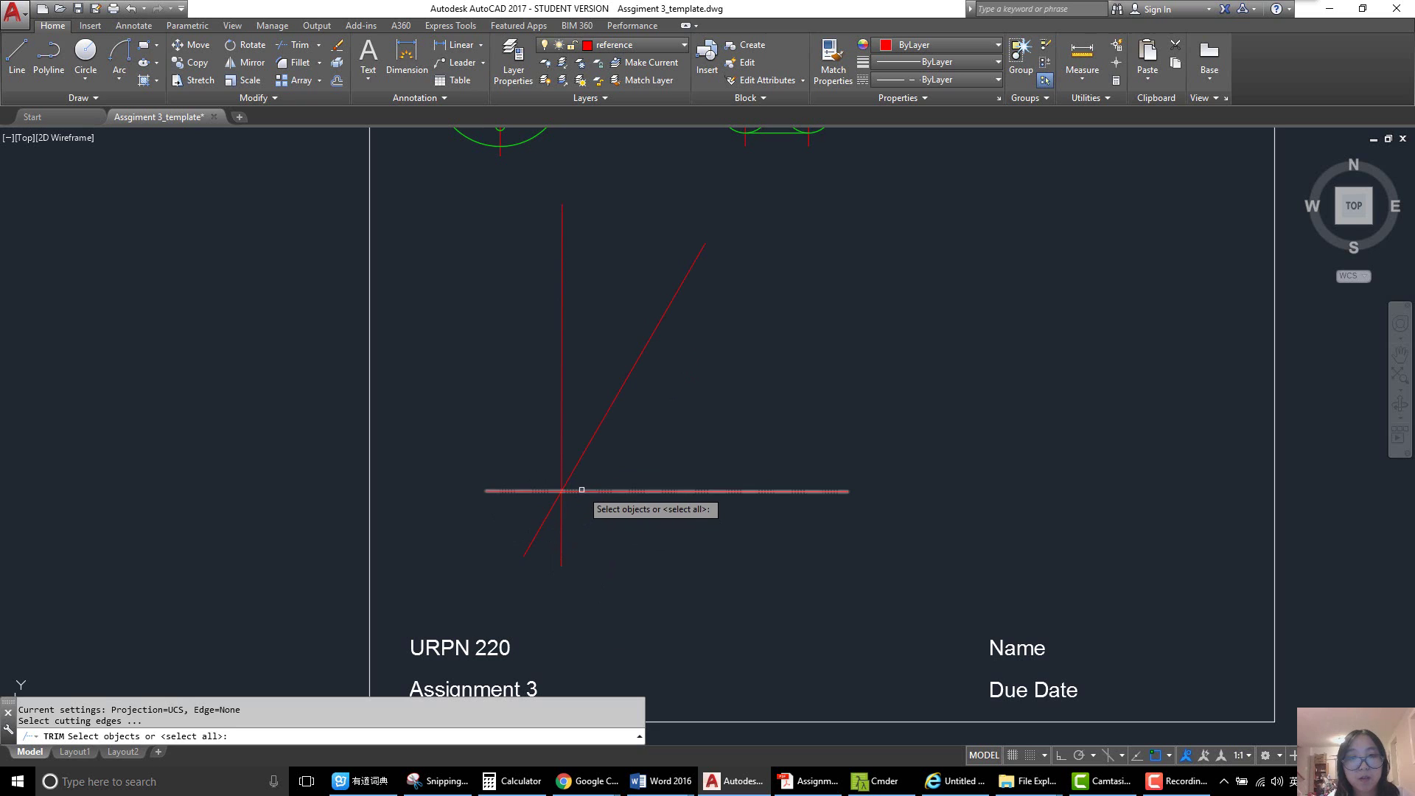
left_click(578, 491)
key("Return")
left_click(546, 521)
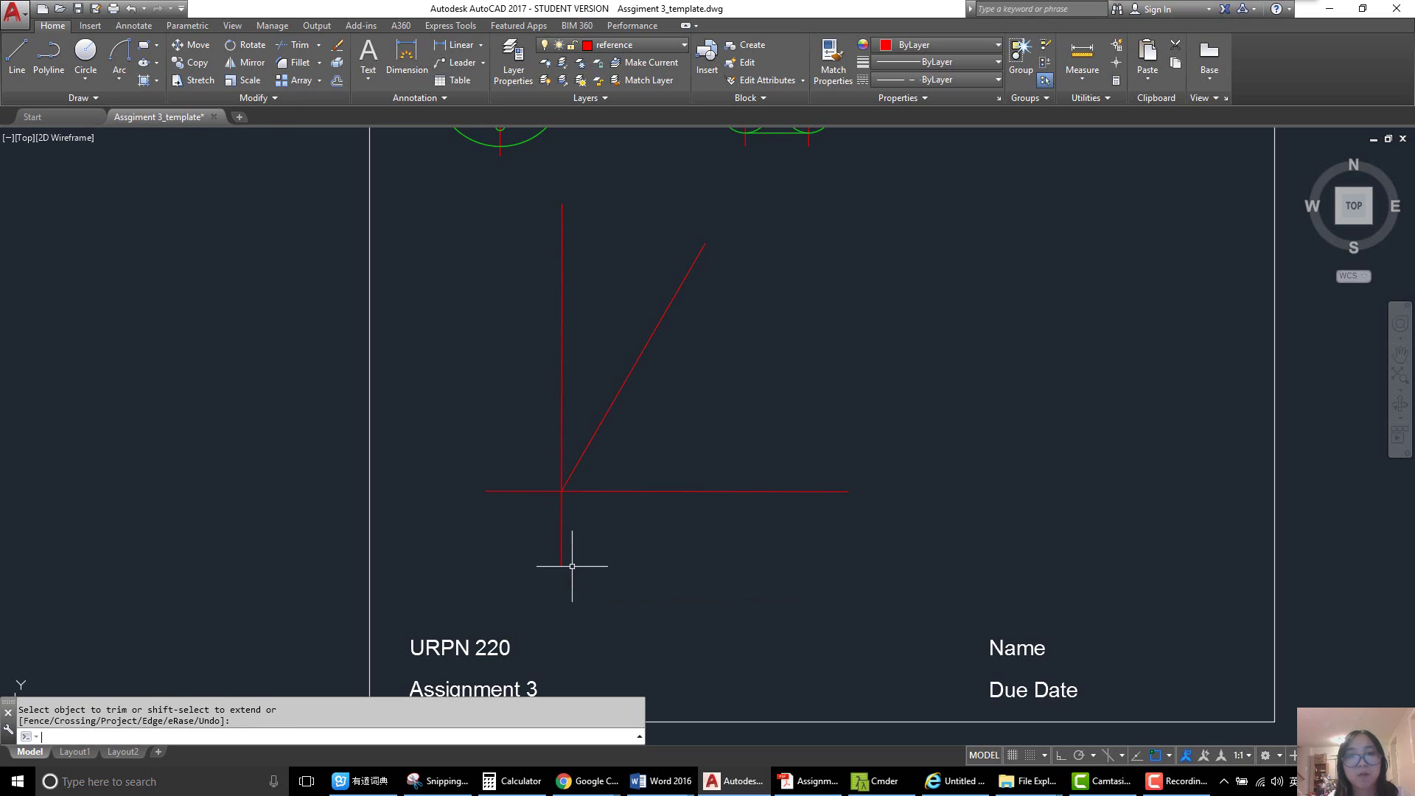
key("Escape")
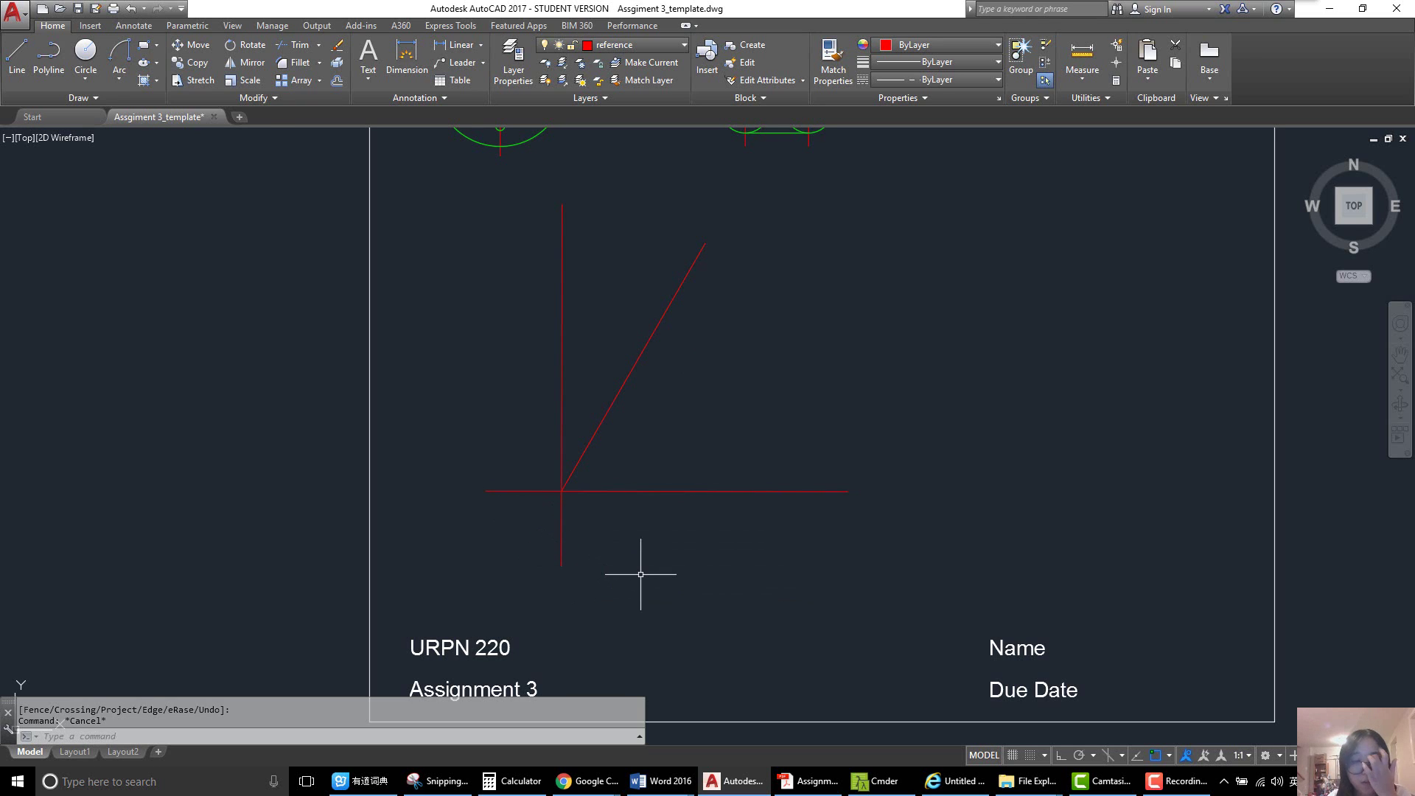
- In Snipping Tool, sketch rays from the circle center through both ends of the curved slot's centerline, mark 20 beside the vertical, and return to AutoCAD
left_click(438, 781)
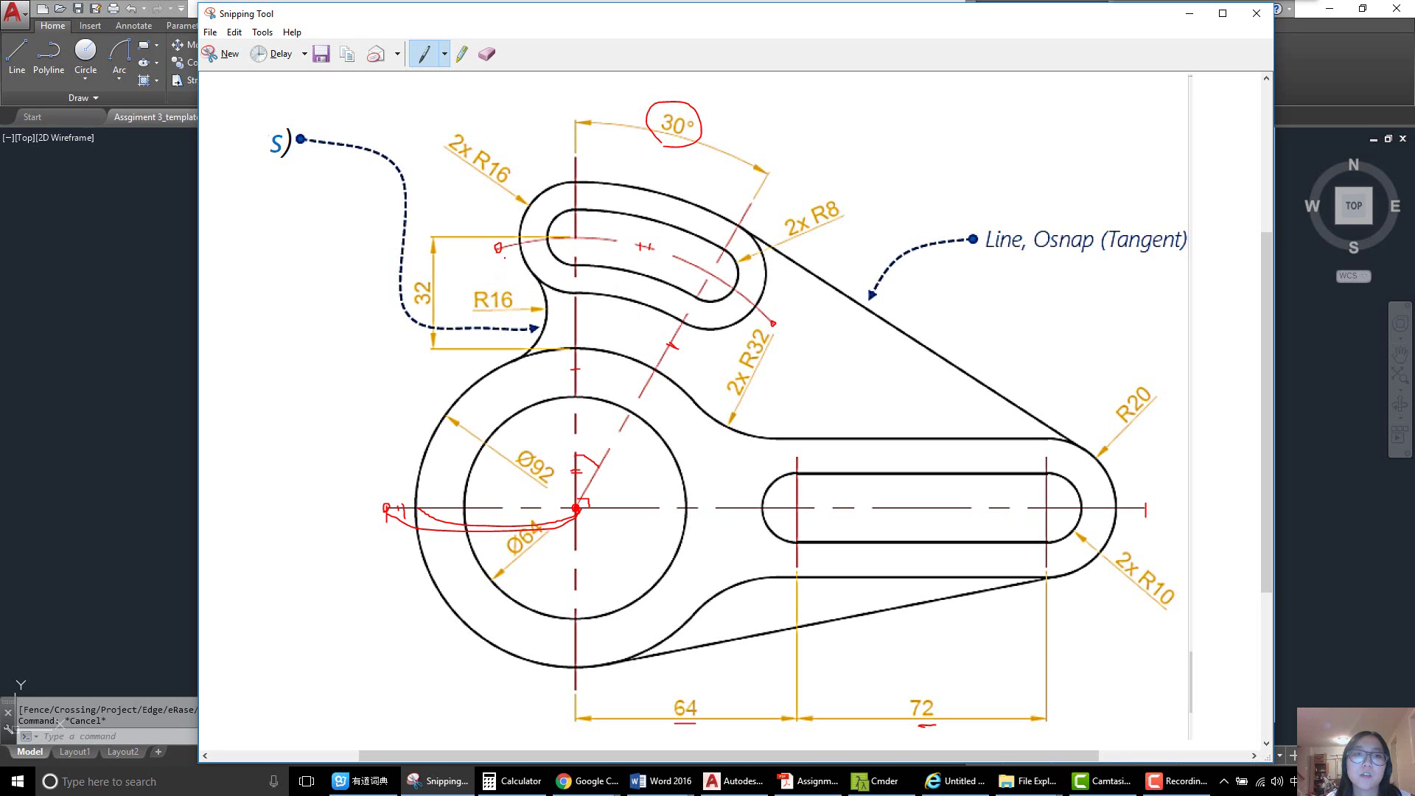
left_click_drag(466, 152, 577, 506)
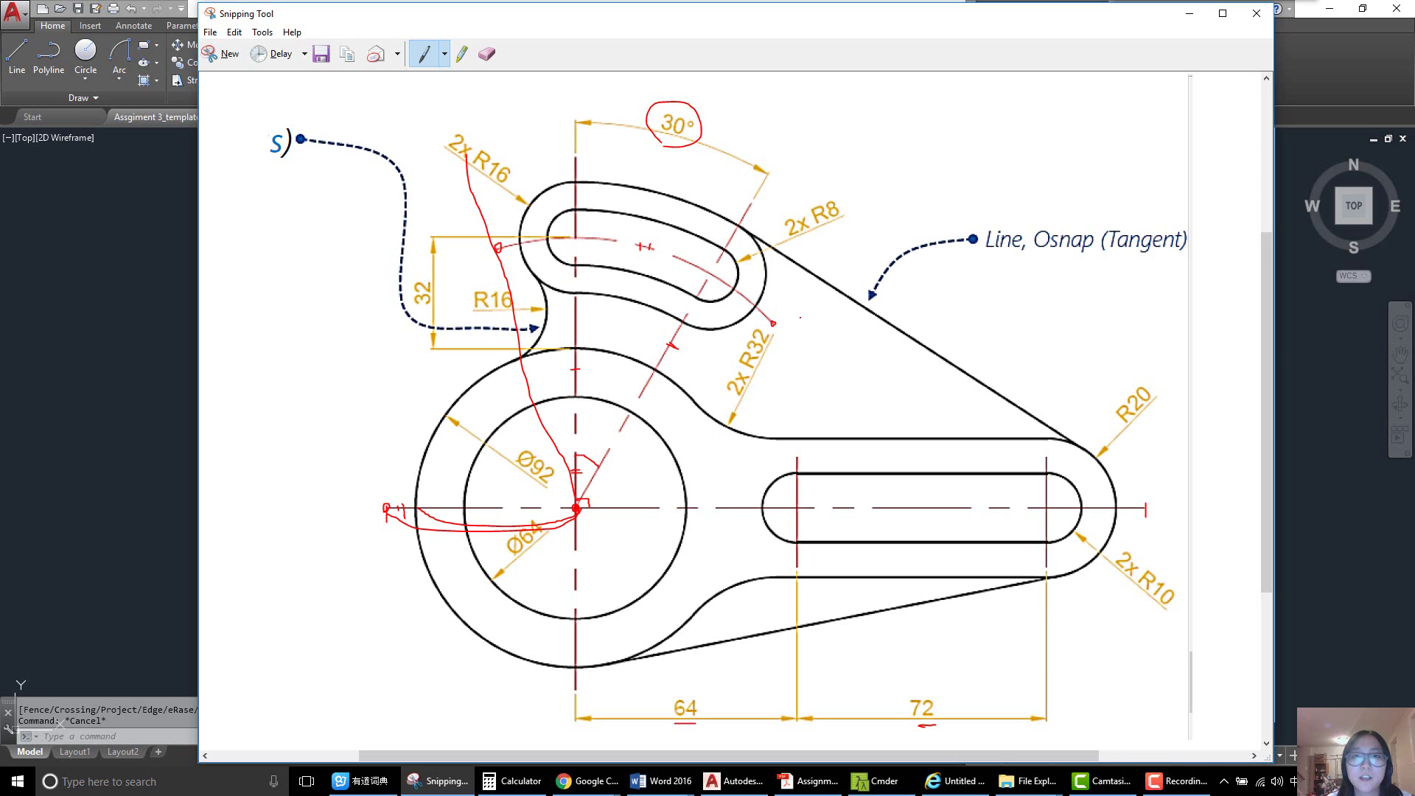
left_click_drag(860, 236, 580, 504)
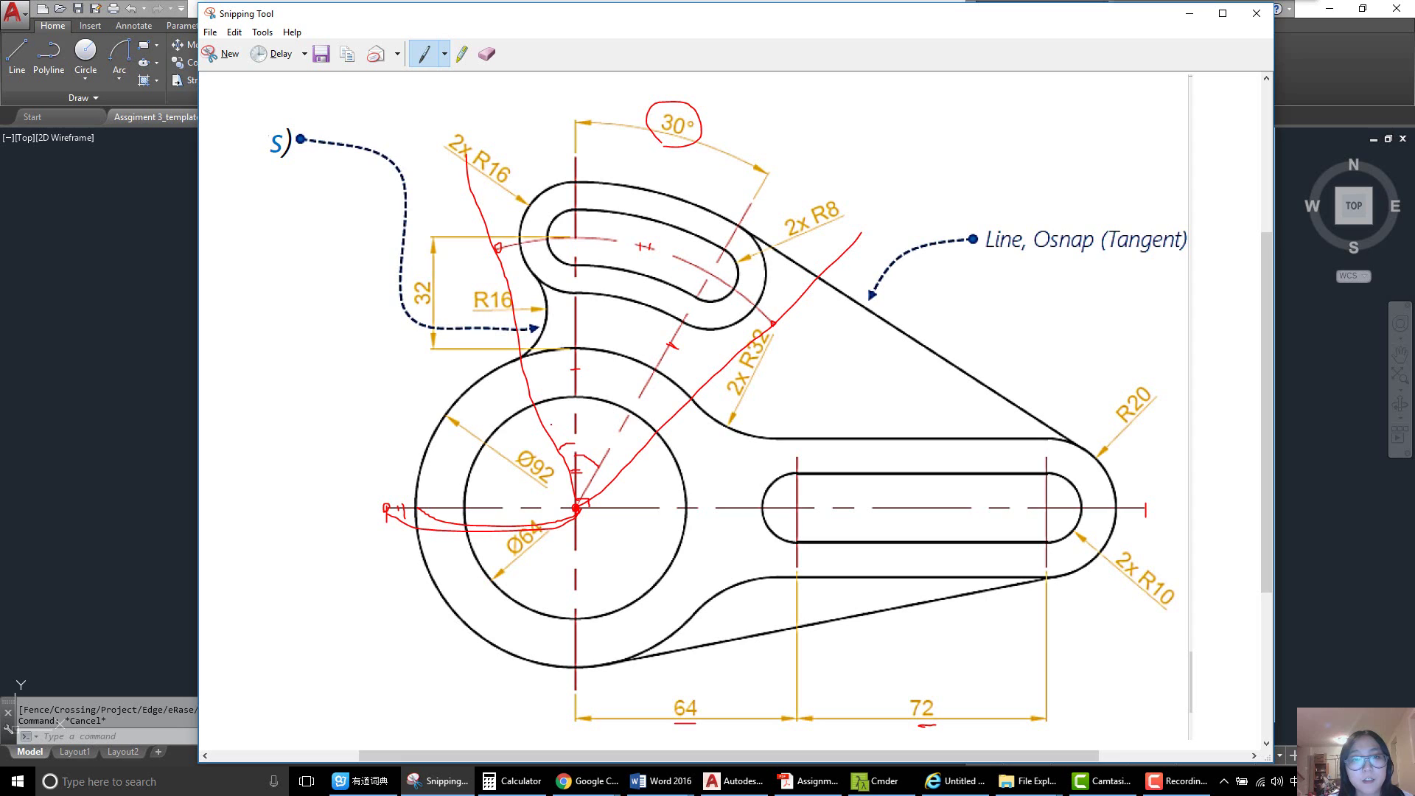
left_click_drag(550, 427, 559, 435)
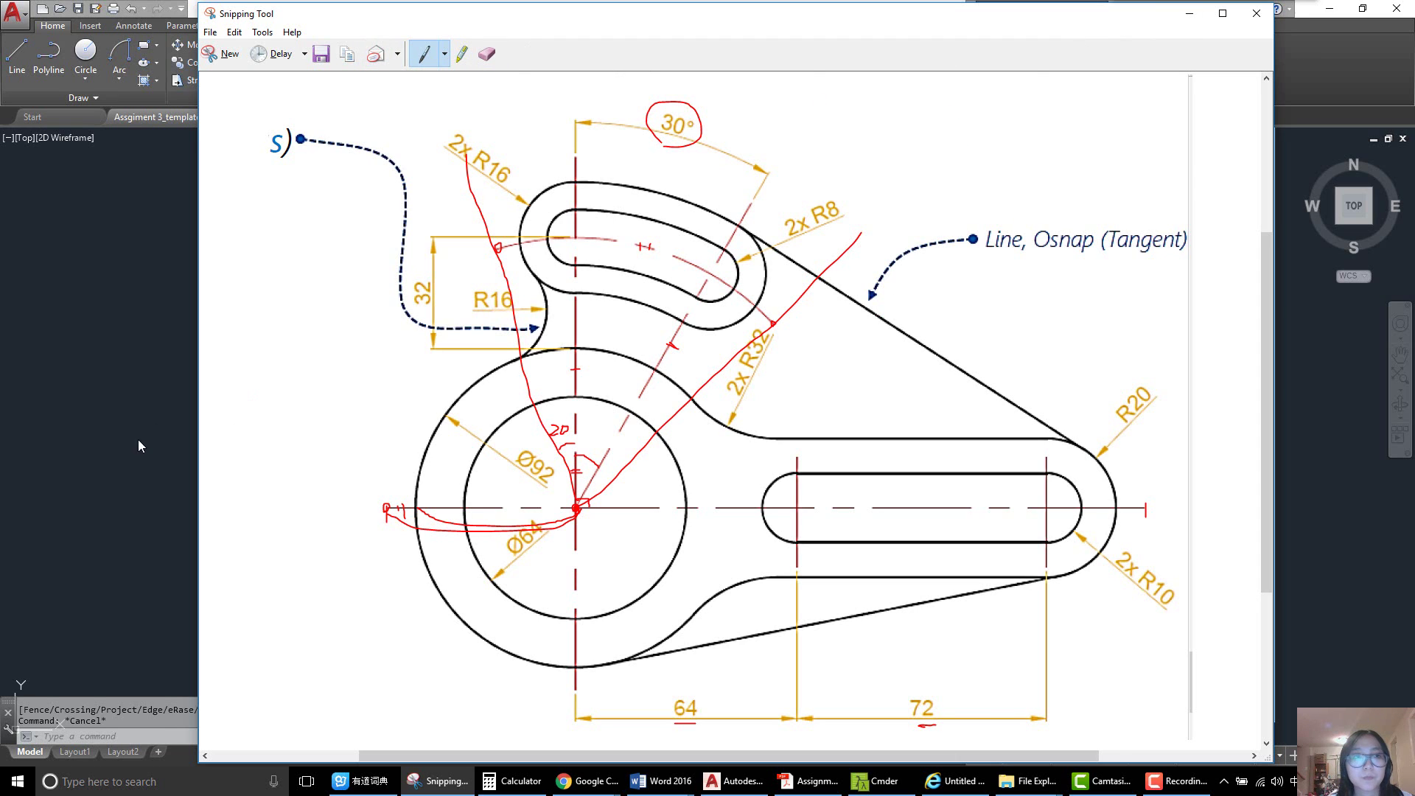
left_click(182, 401)
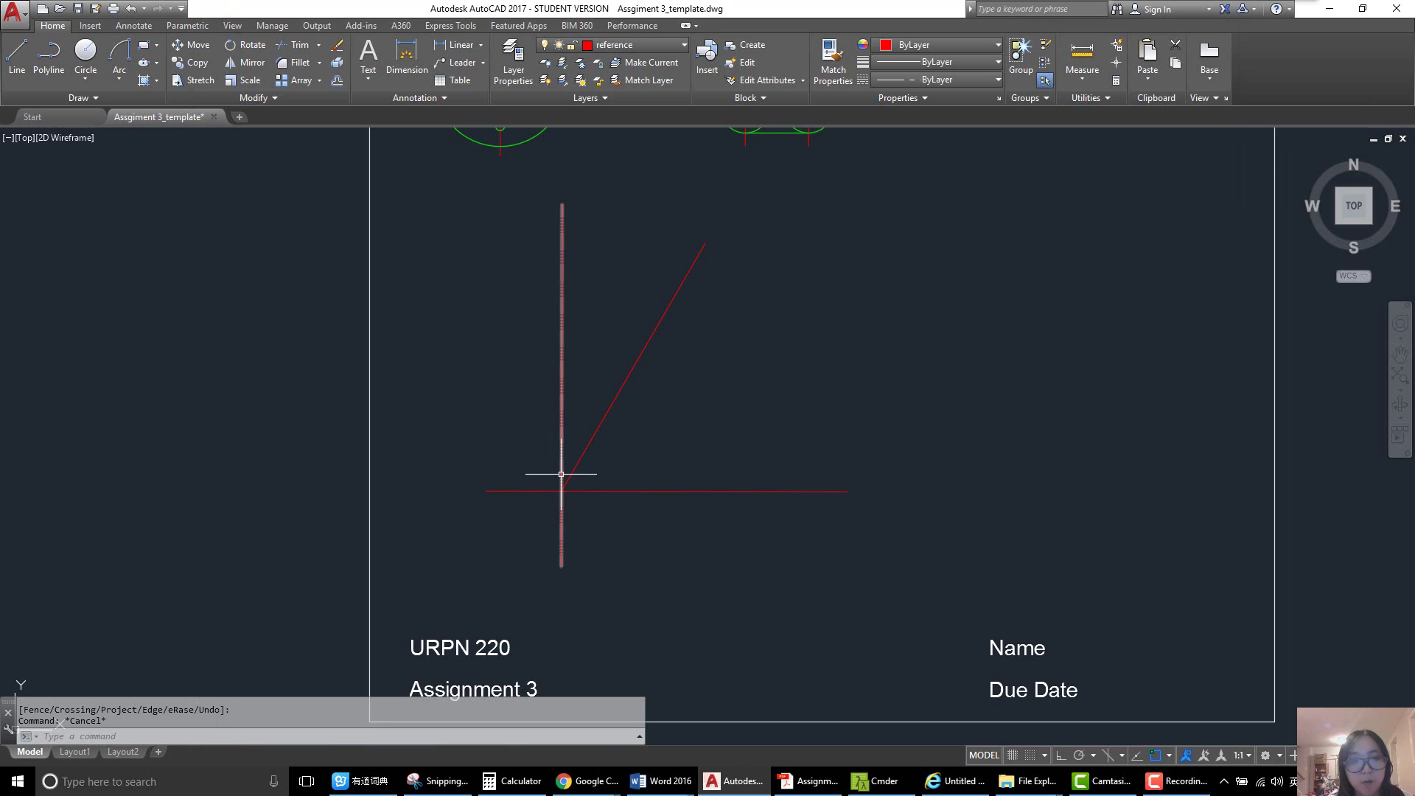
- Rotate a copy of the vertical centerline by 20° about its intersection with the horizontal centerline
type("ro")
key("Return")
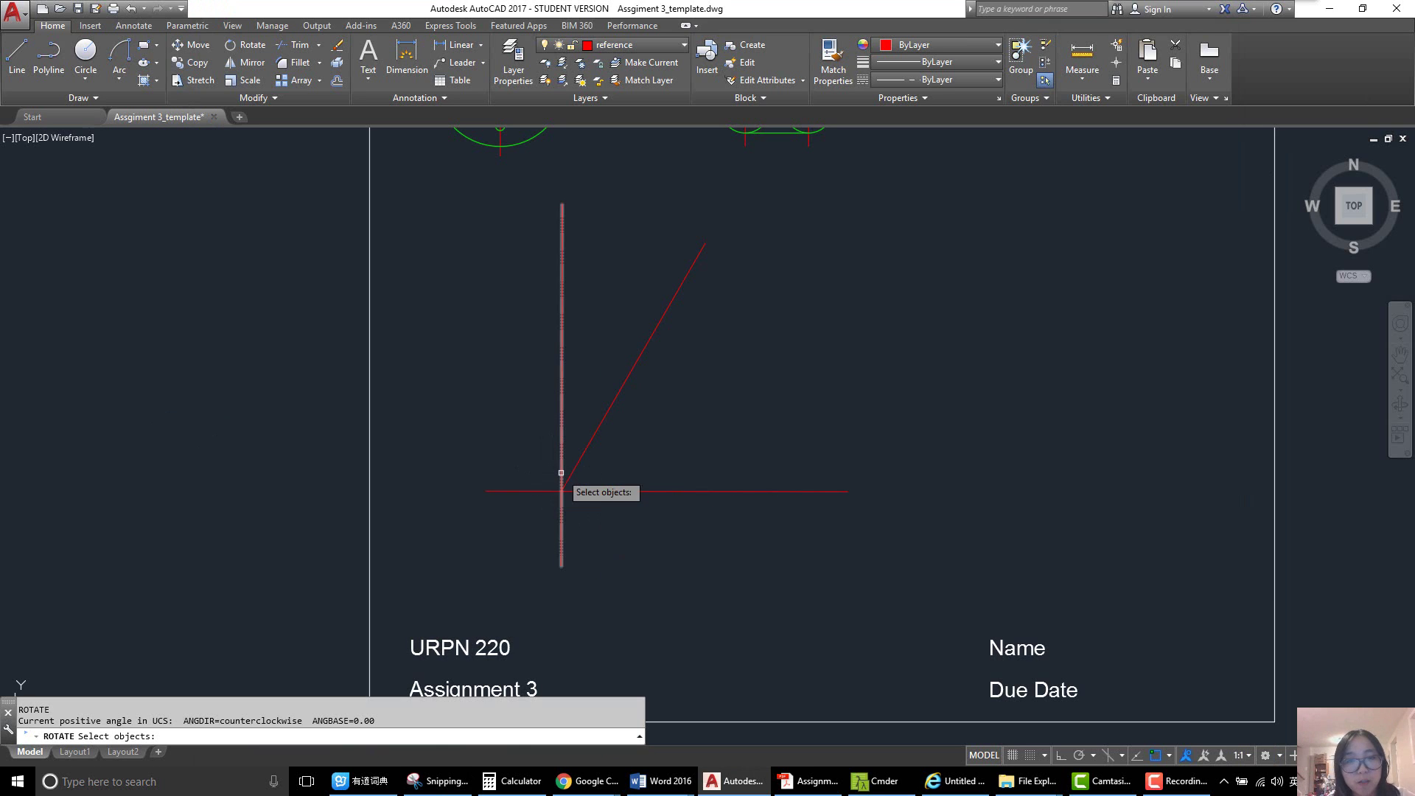
left_click(562, 463)
key("Return")
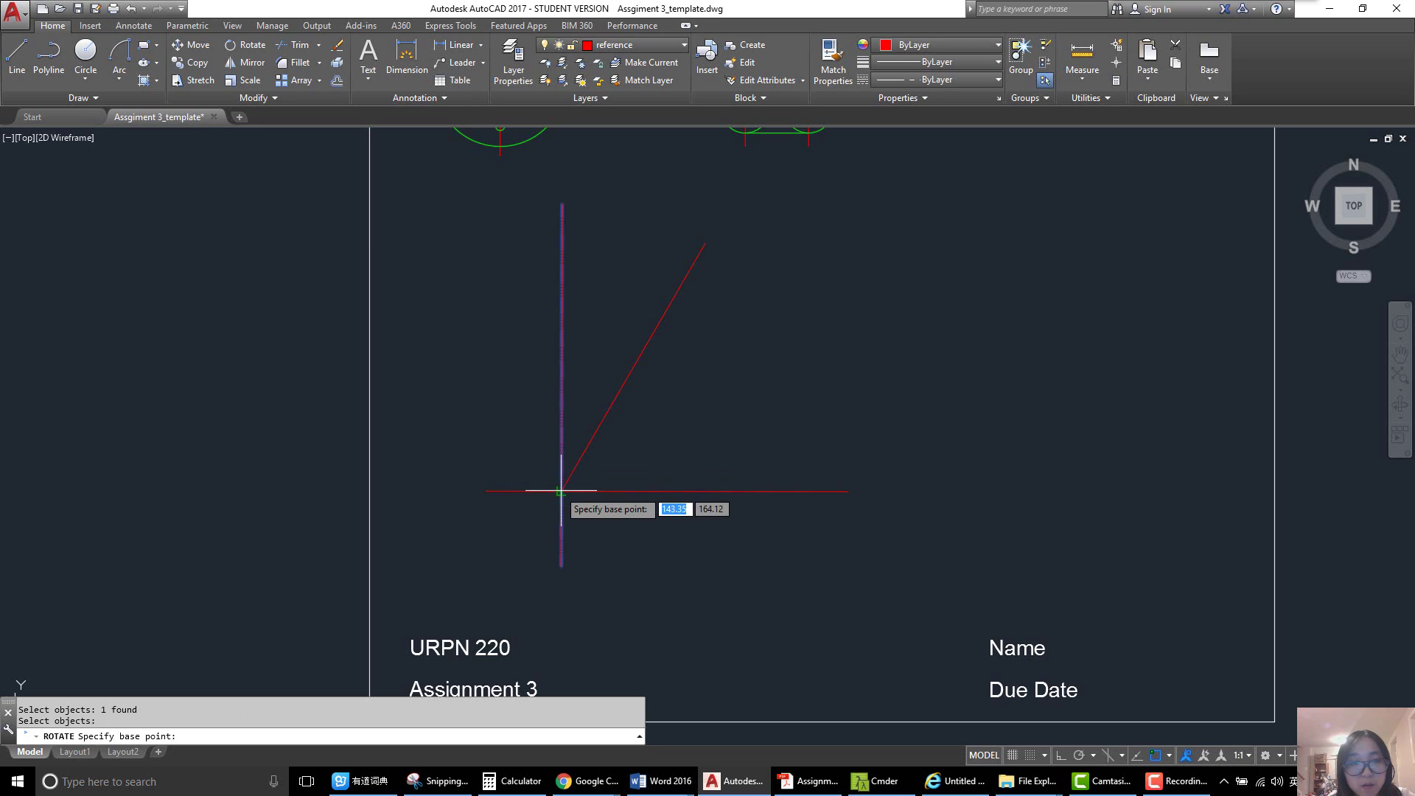
scroll(572, 489, "up", 2)
scroll(581, 485, "up", 1)
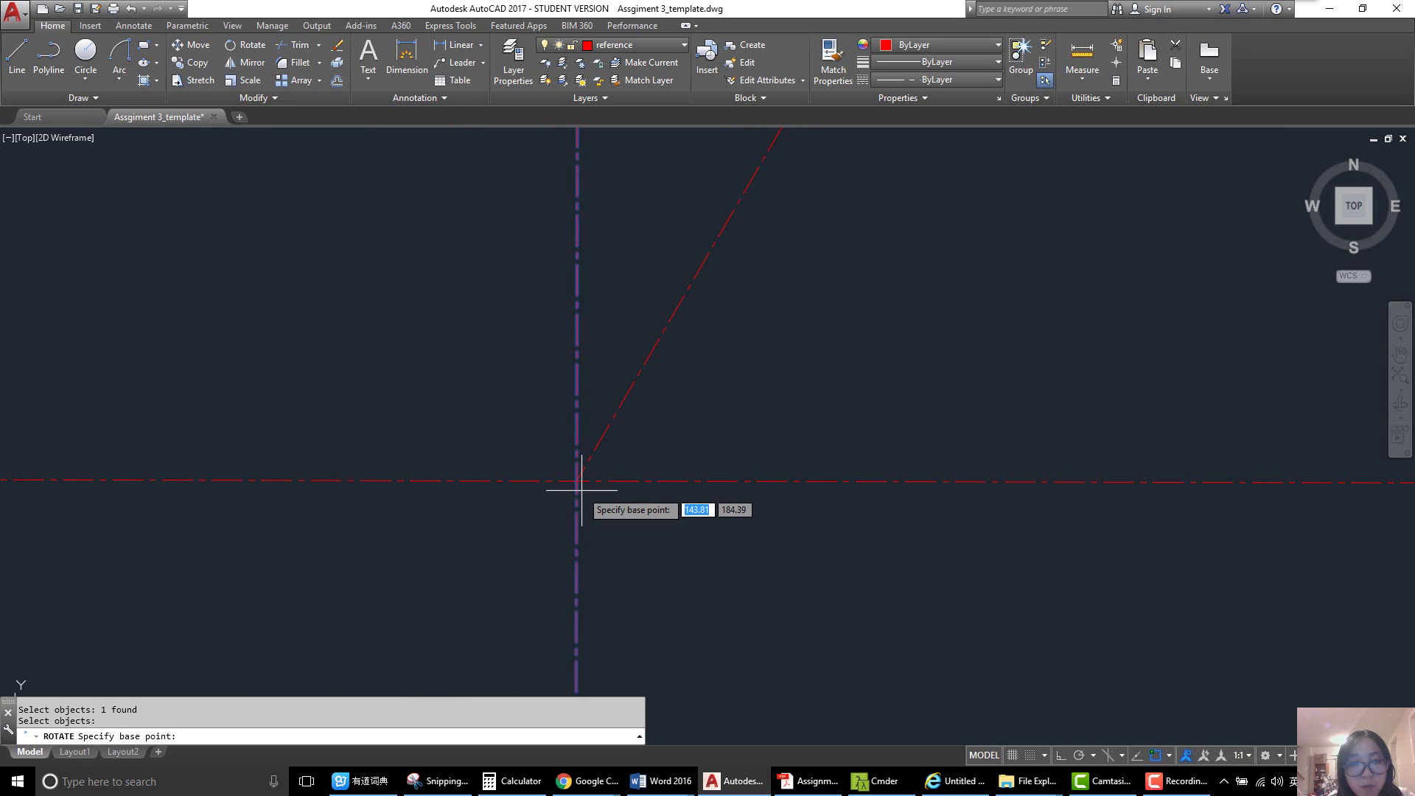
left_click(577, 480)
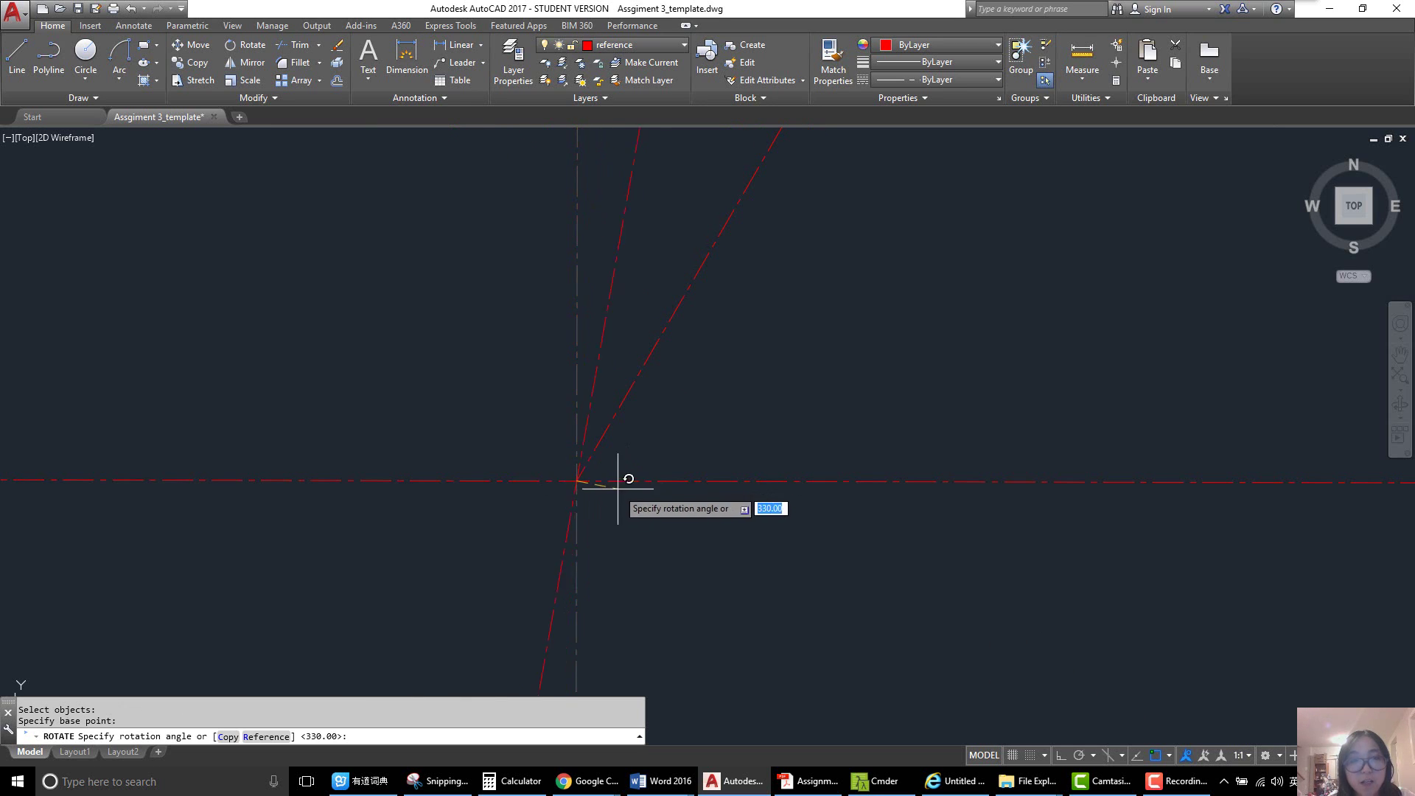
scroll(617, 479, "down", 3)
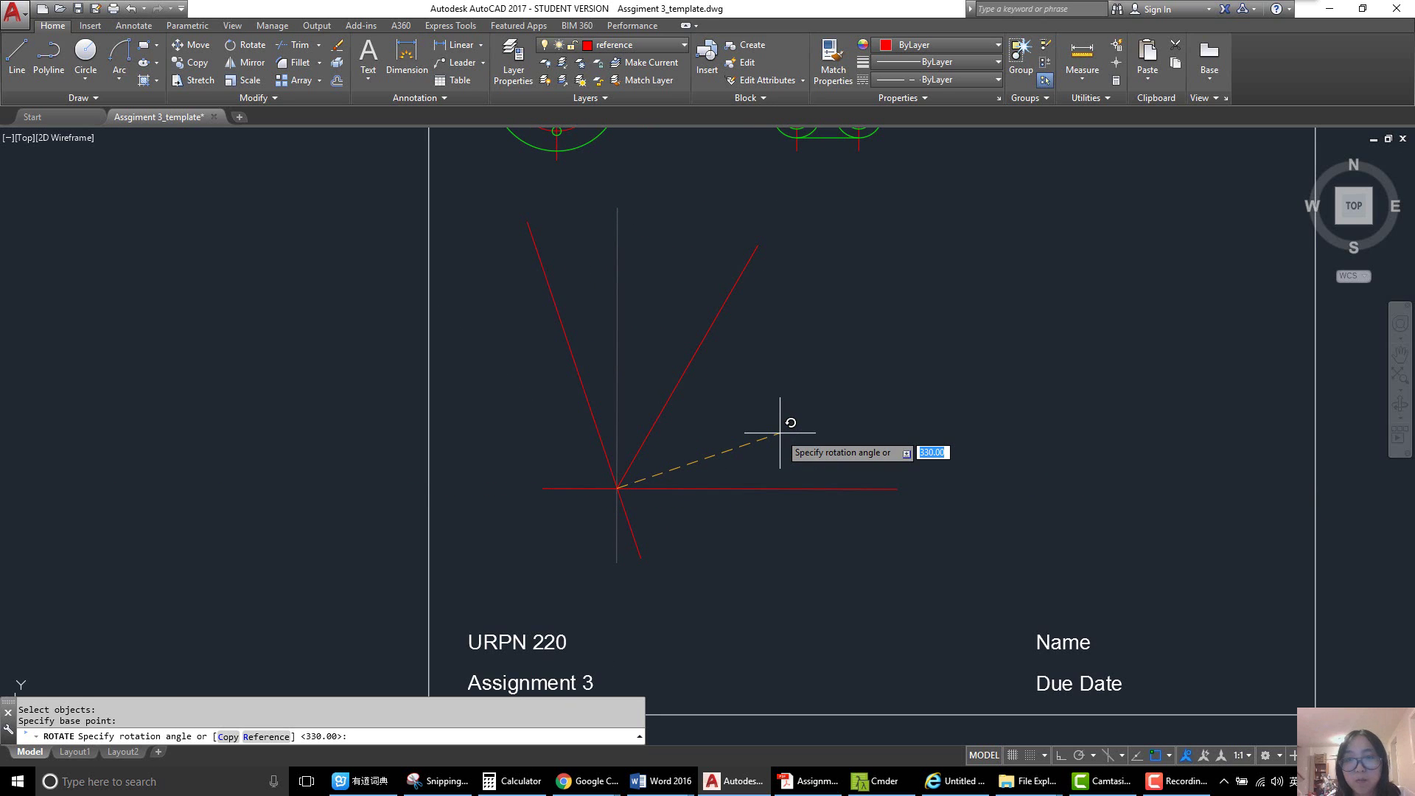
type("c")
key("Return")
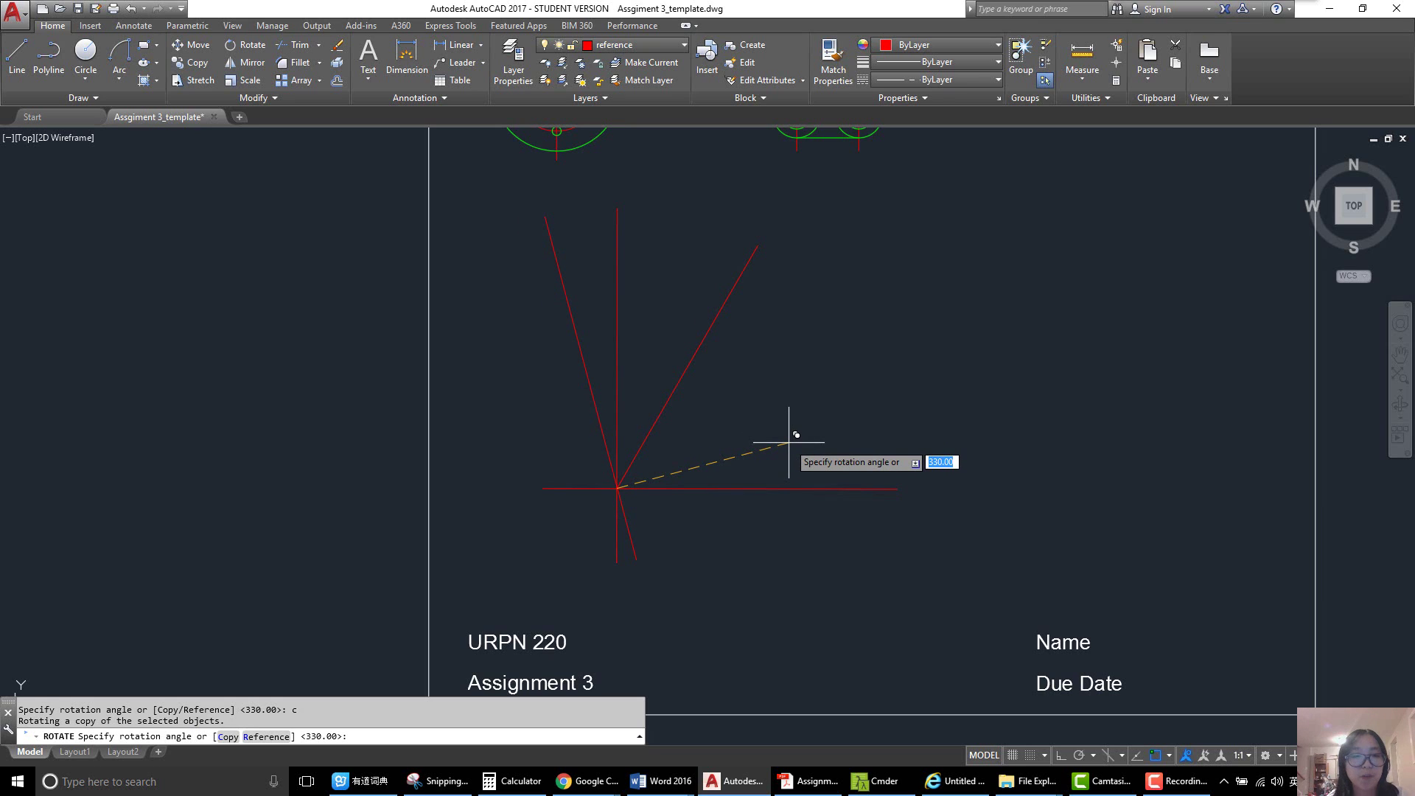
type("20")
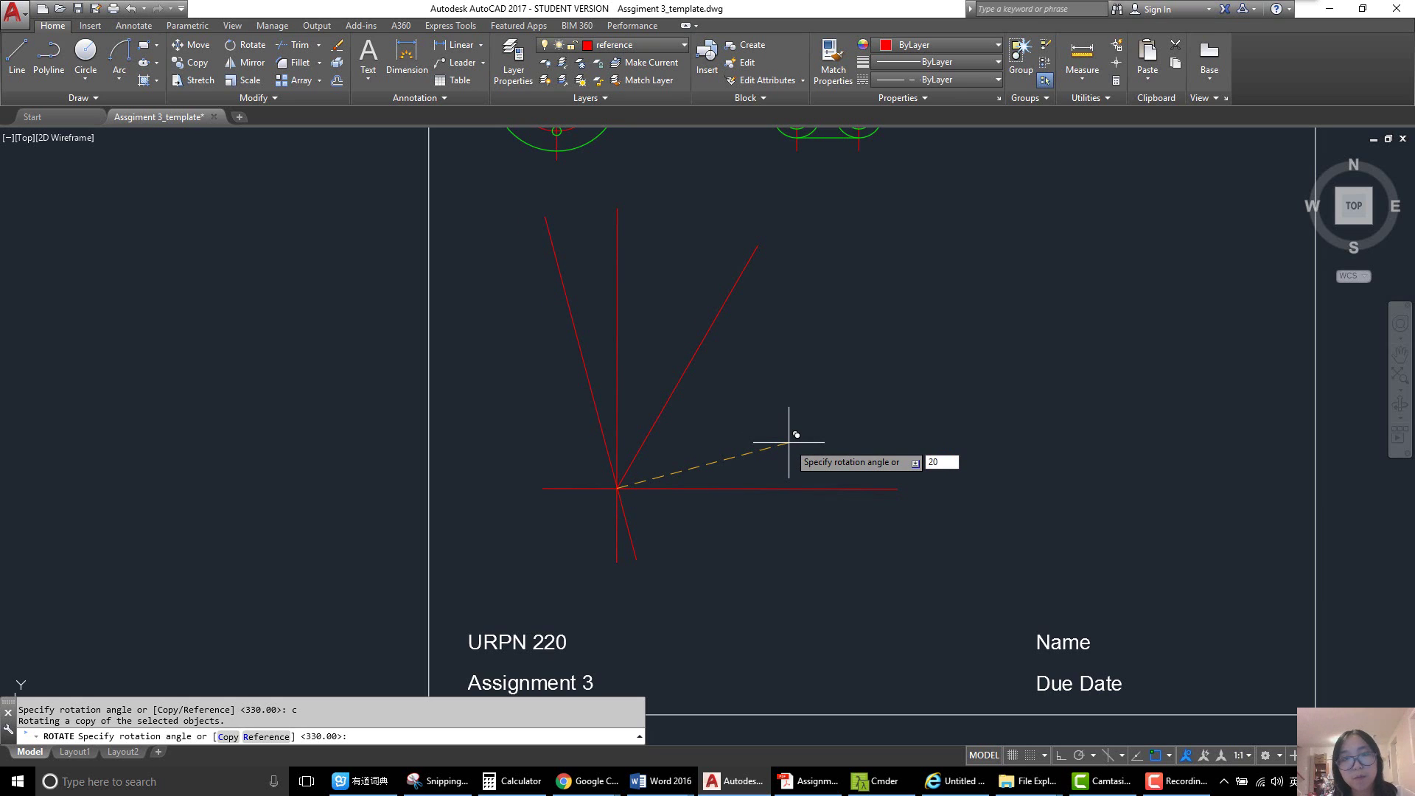
key("Return")
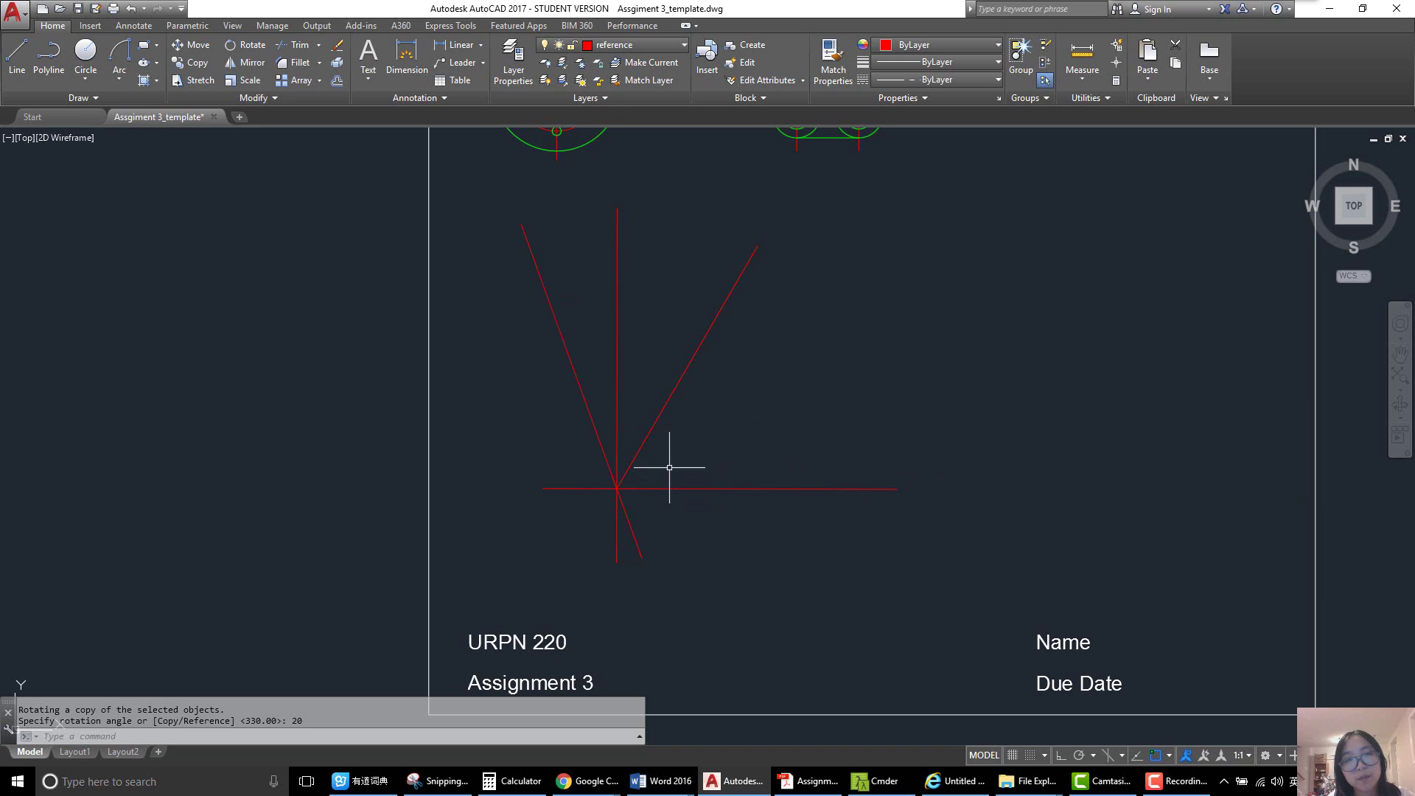
- Rotate a copy of the 30° inclined line by -20° about its lower end at the centerline intersection
left_click(660, 412)
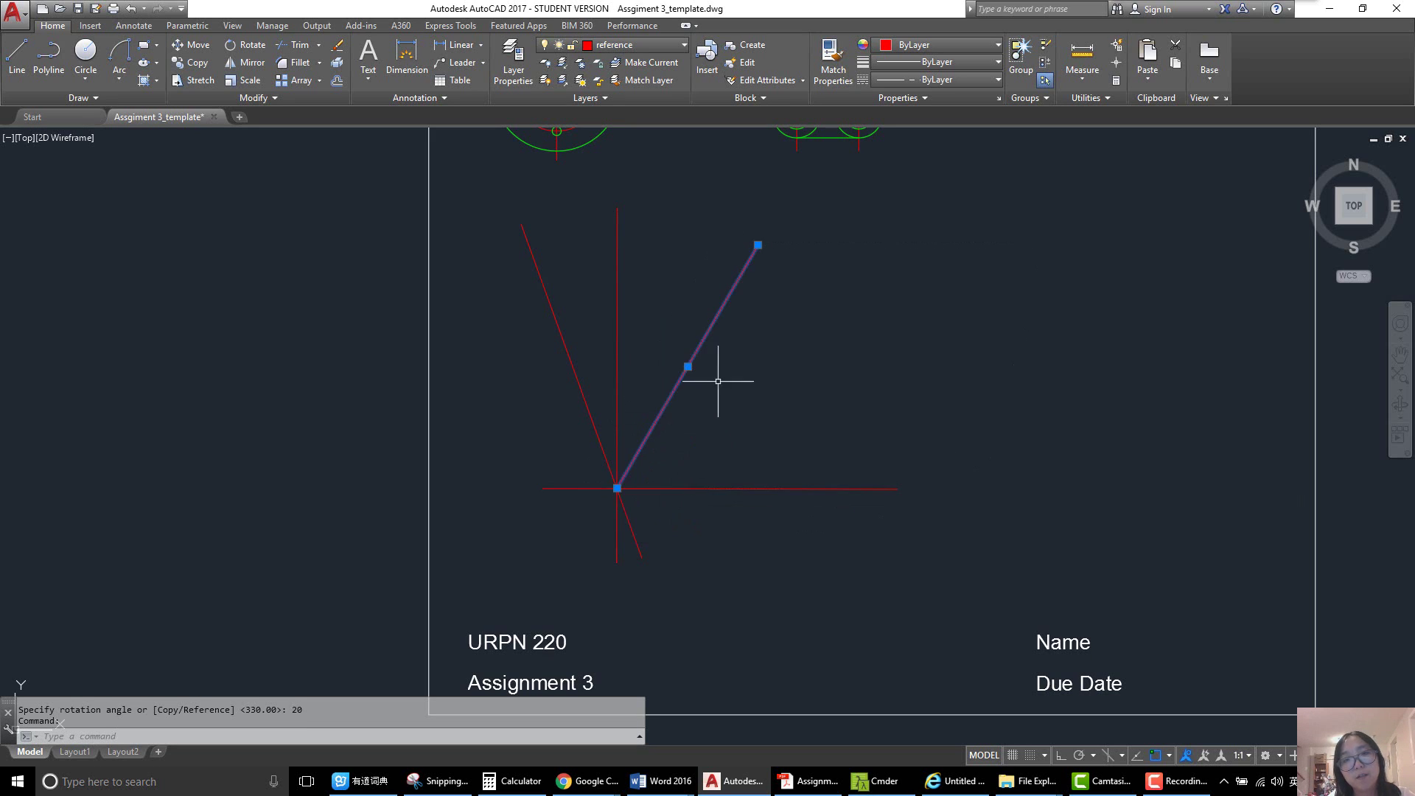
key("Escape")
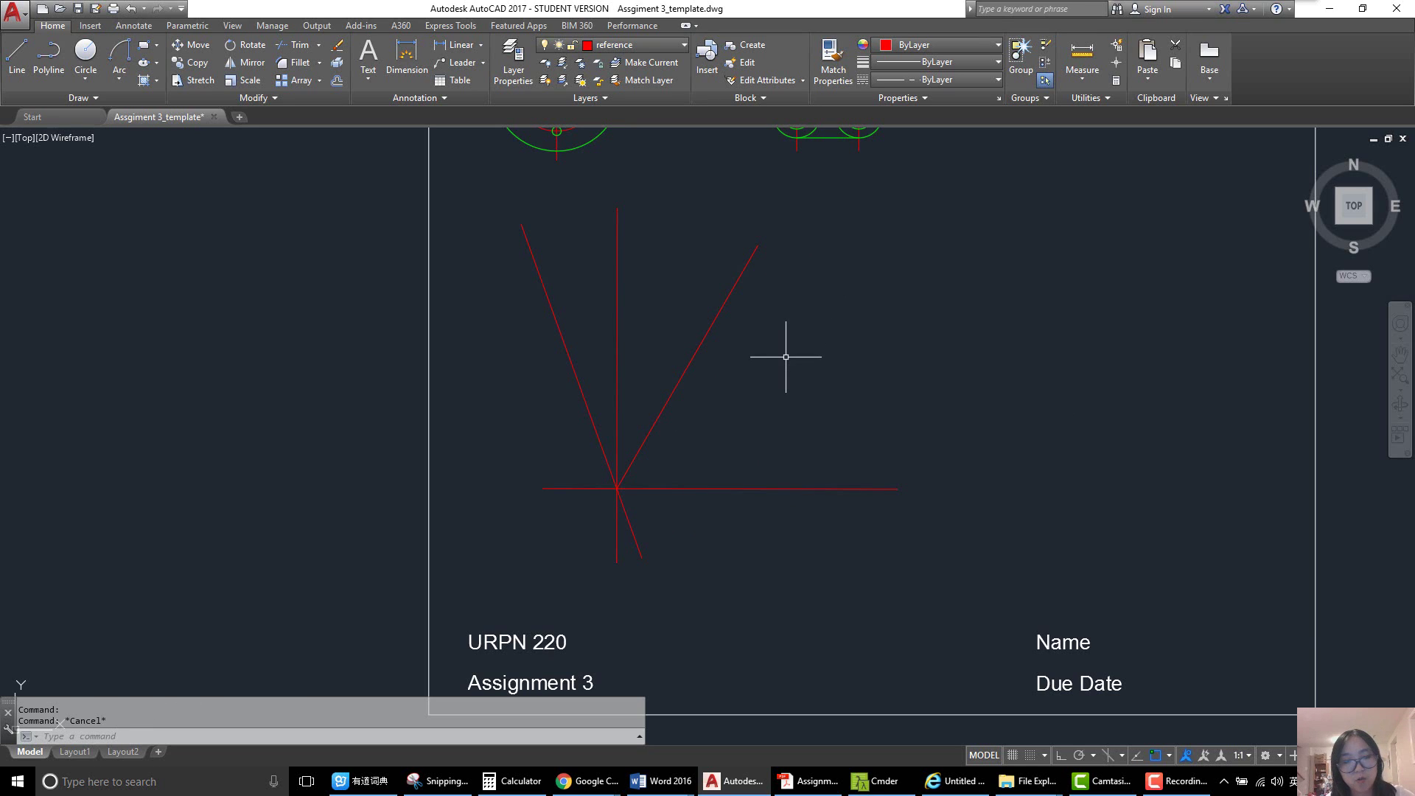
type("ro")
key("Return")
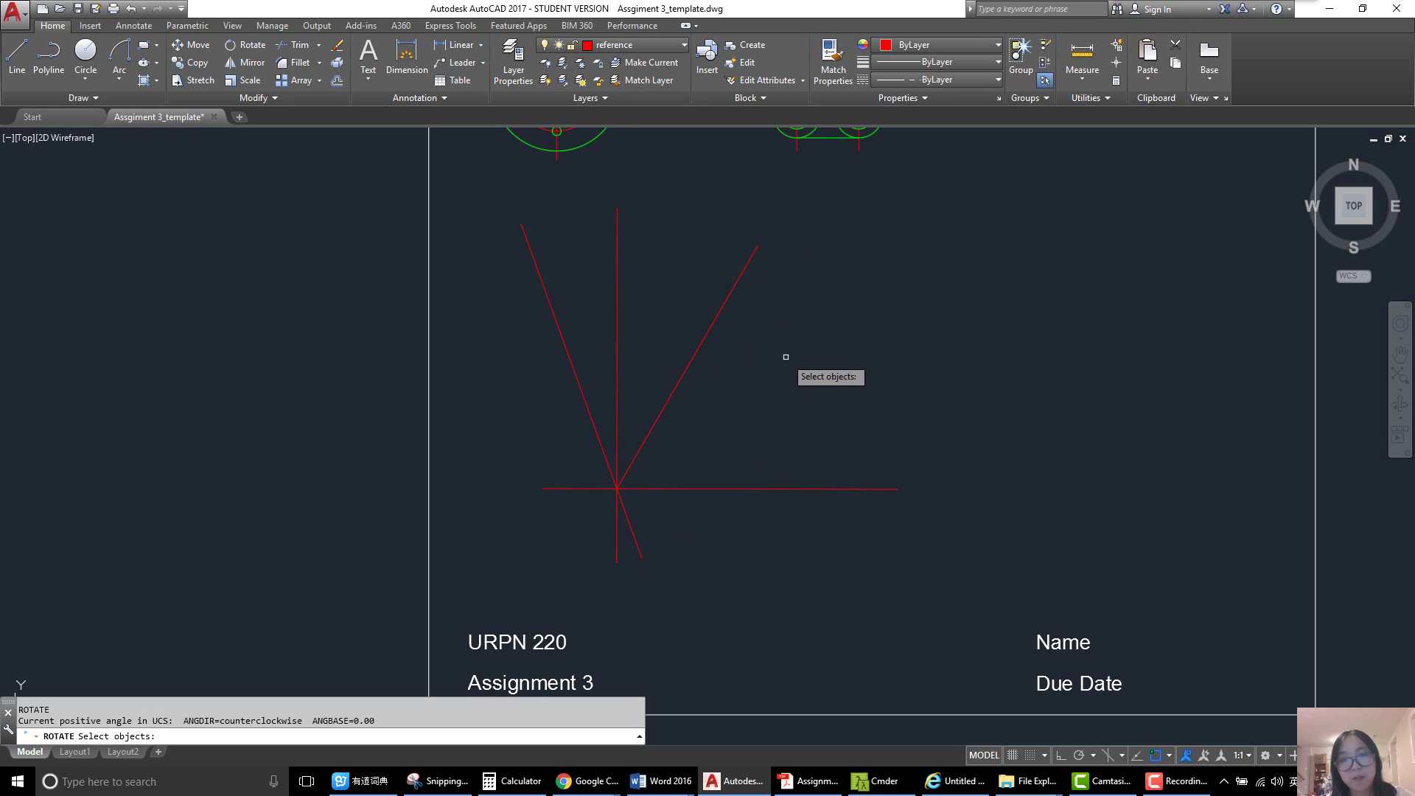
left_click(653, 422)
key("Return")
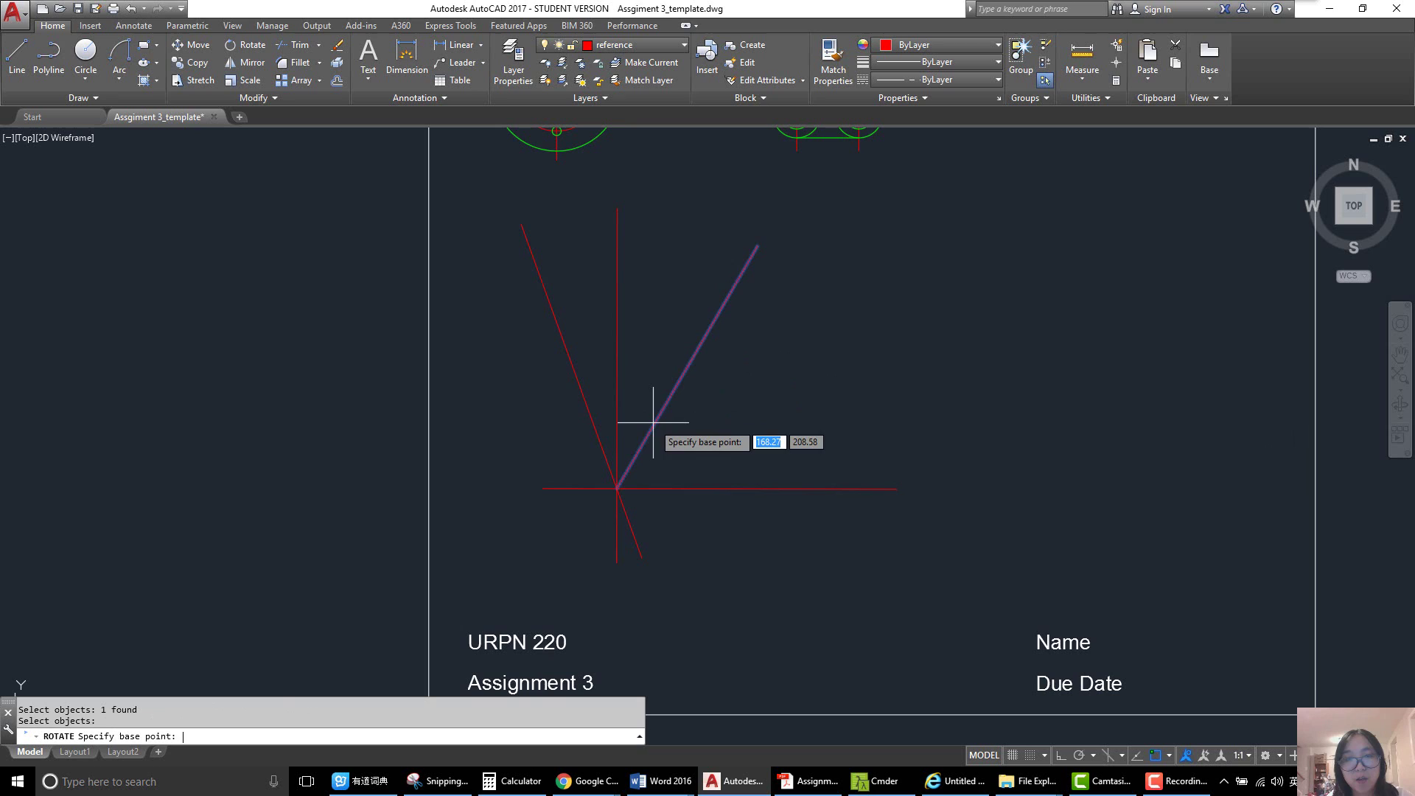
left_click(617, 488)
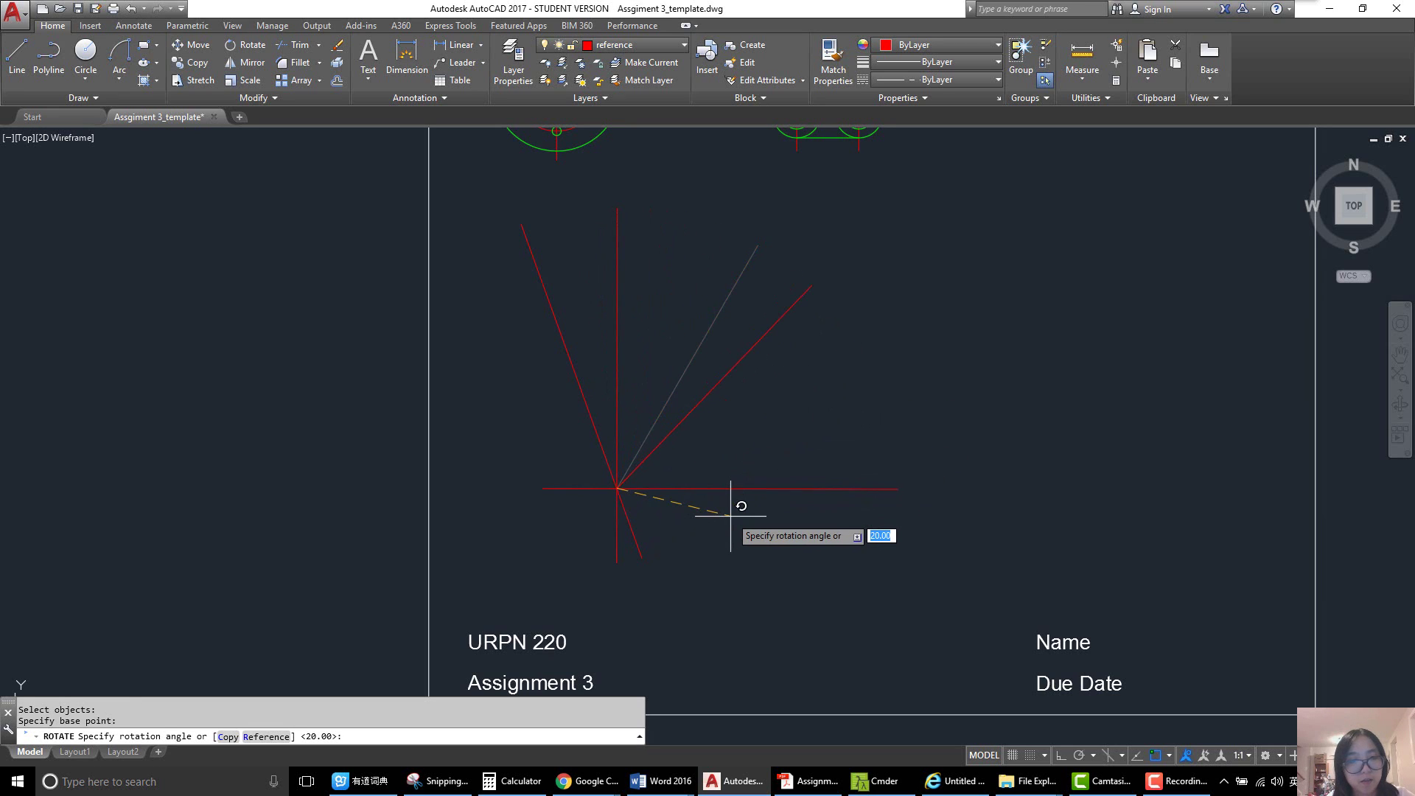
type("c")
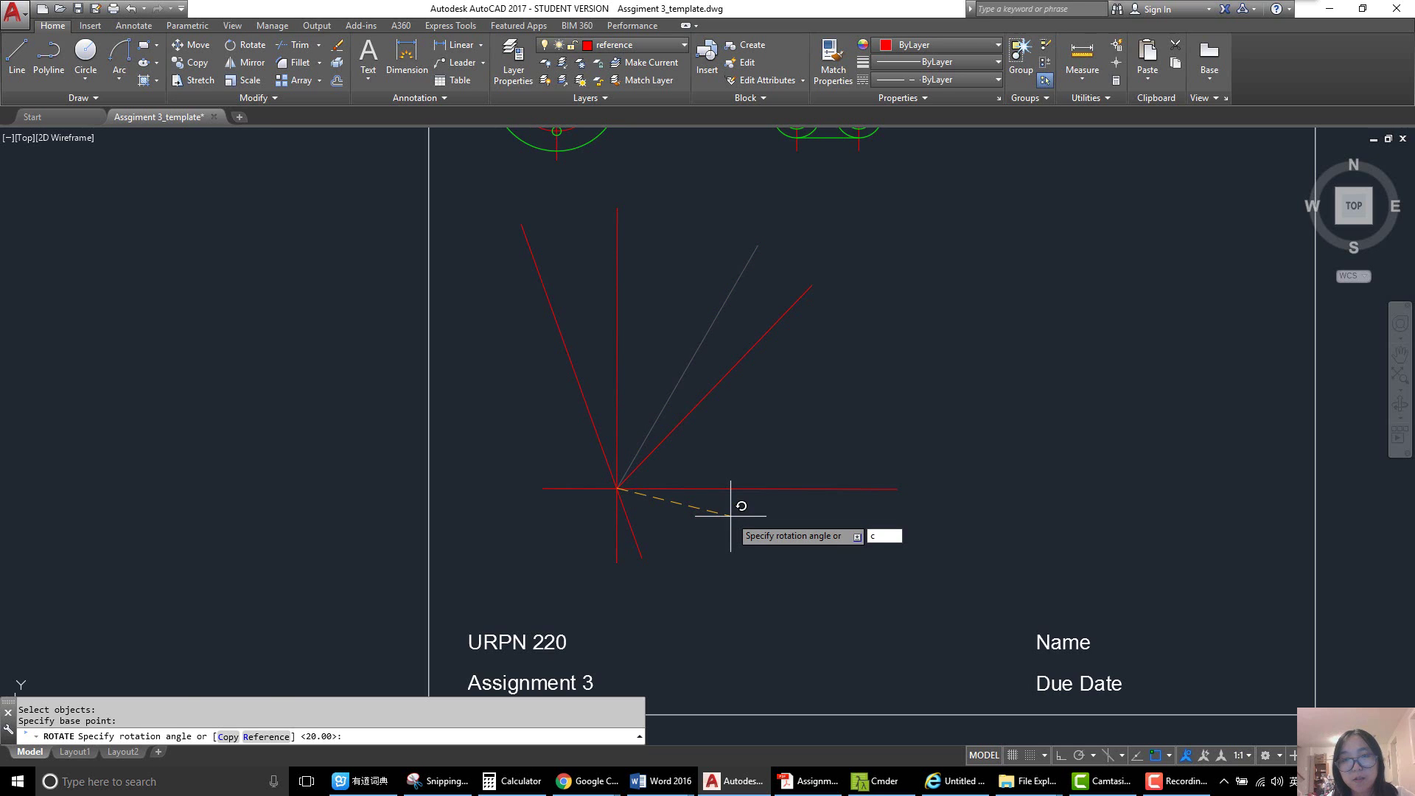
key("Return")
type("-")
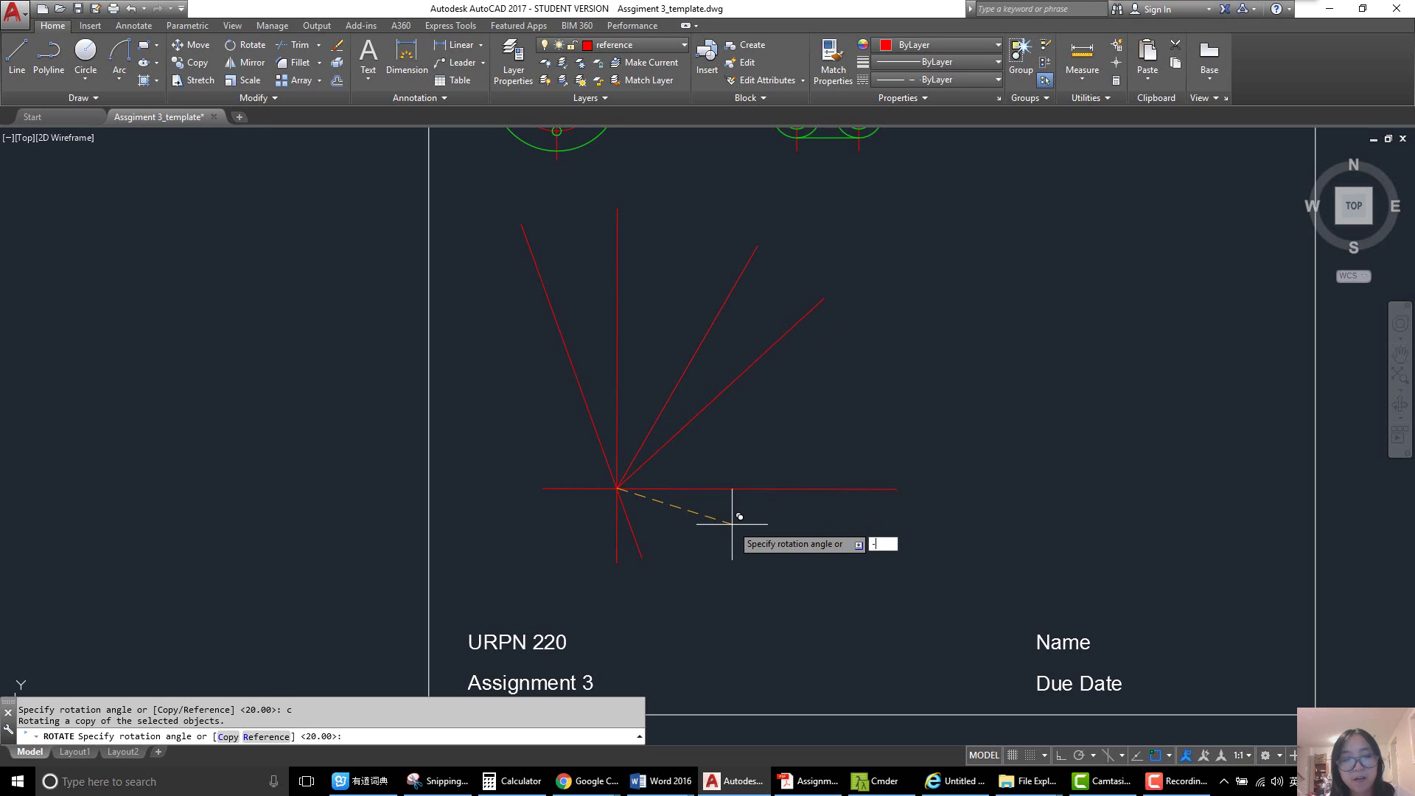
type("20")
key("Return")
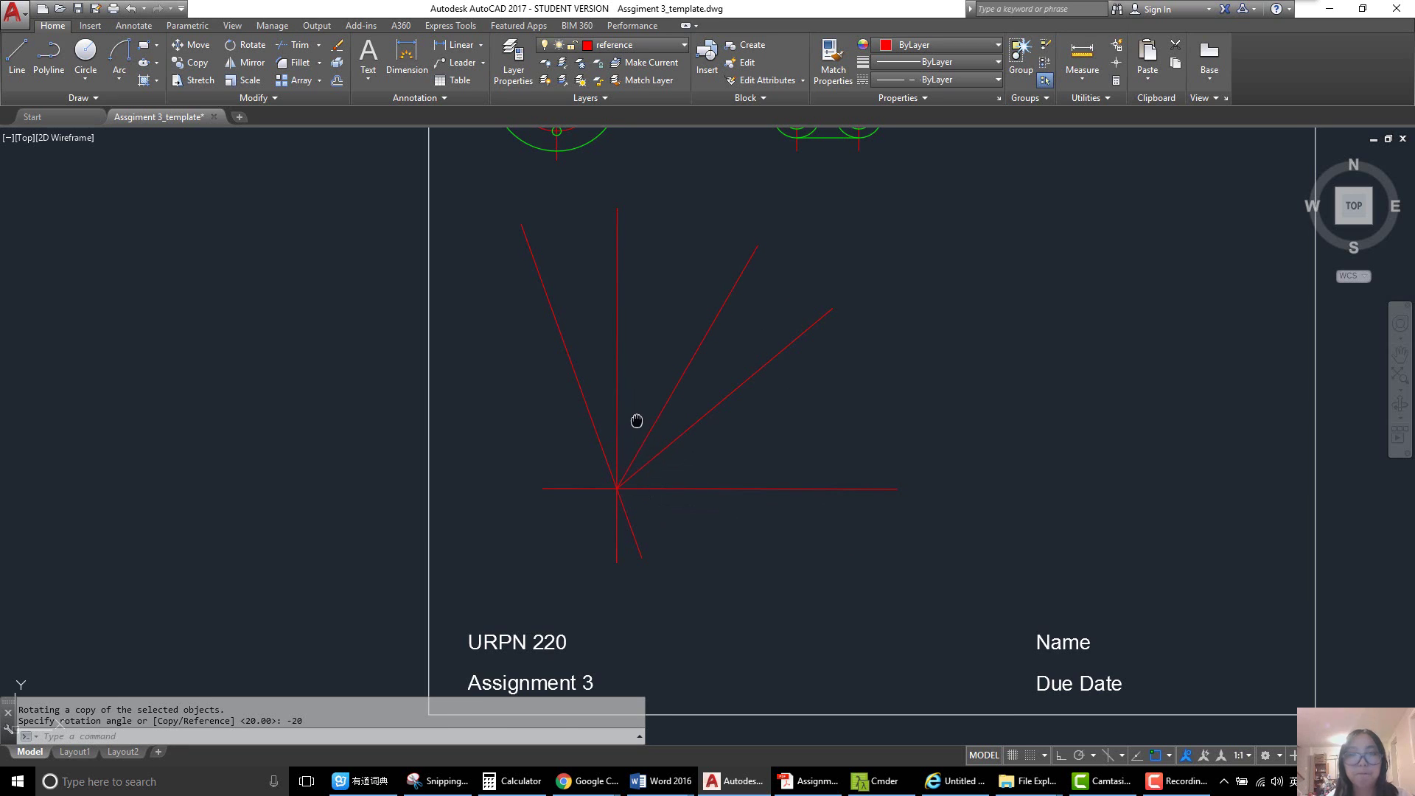
- Trim the part of the 20° inclined line below the horizontal centerline, using that centerline as the cutting edge
middle_click_drag(636, 422, 612, 453)
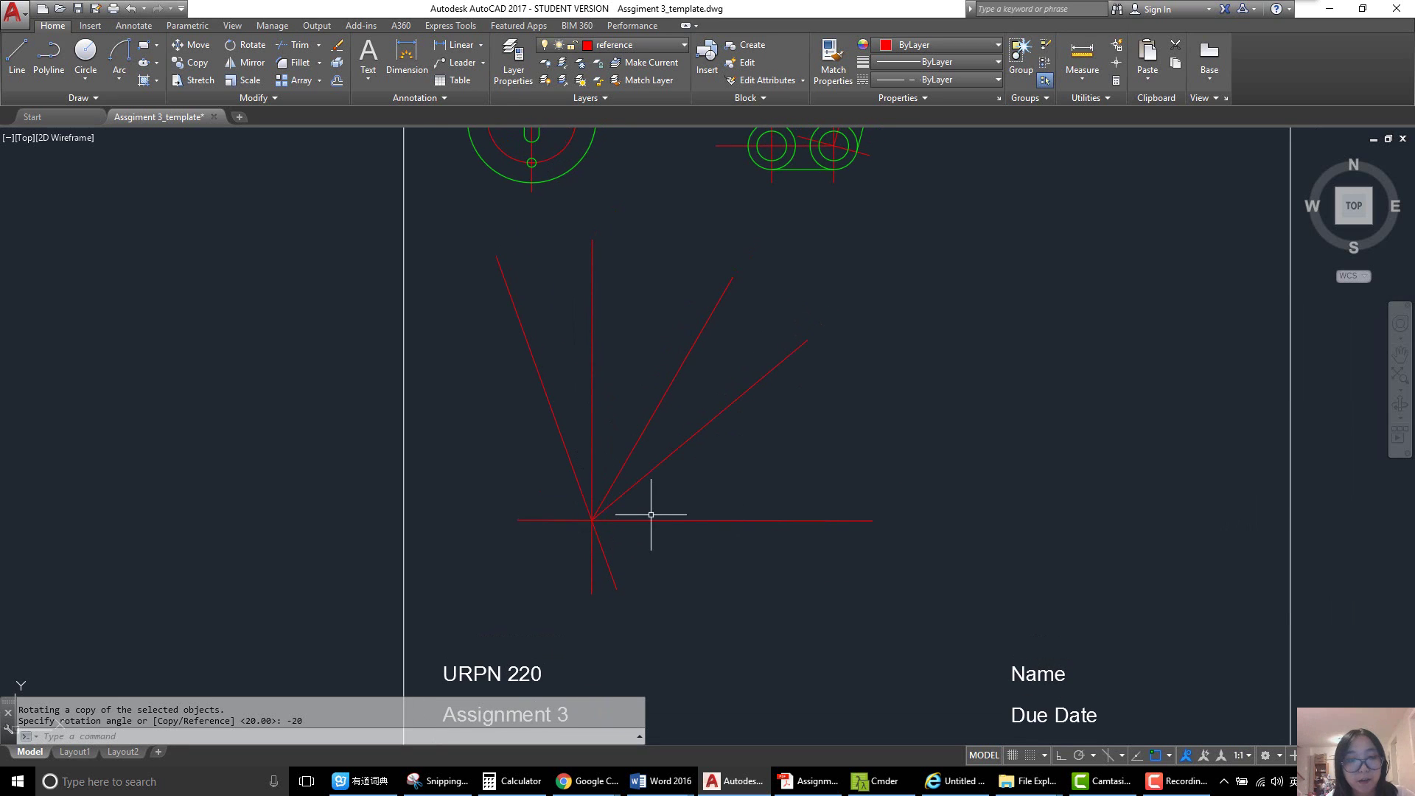
type("tr")
key("Return")
left_click(613, 519)
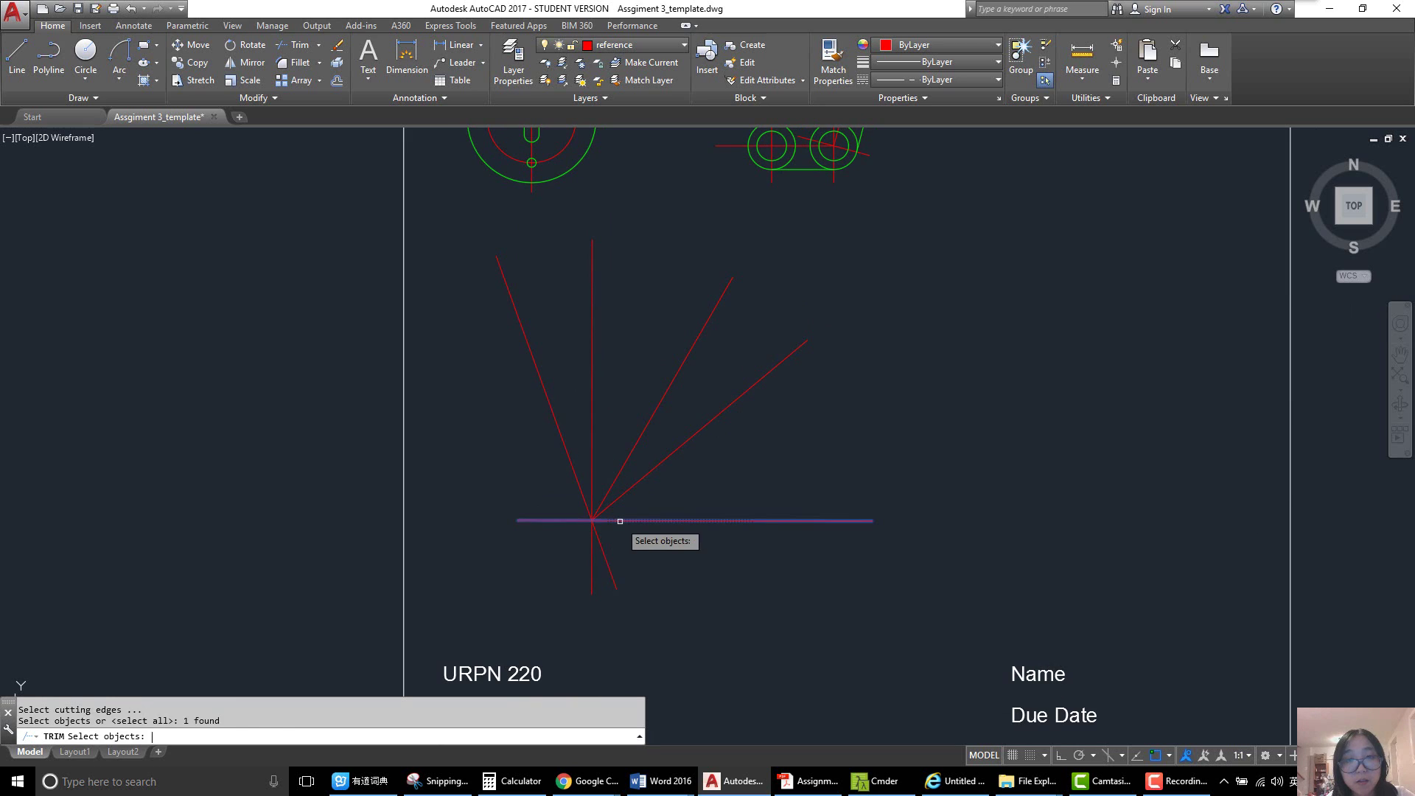
key("Return")
left_click(602, 551)
key("Escape")
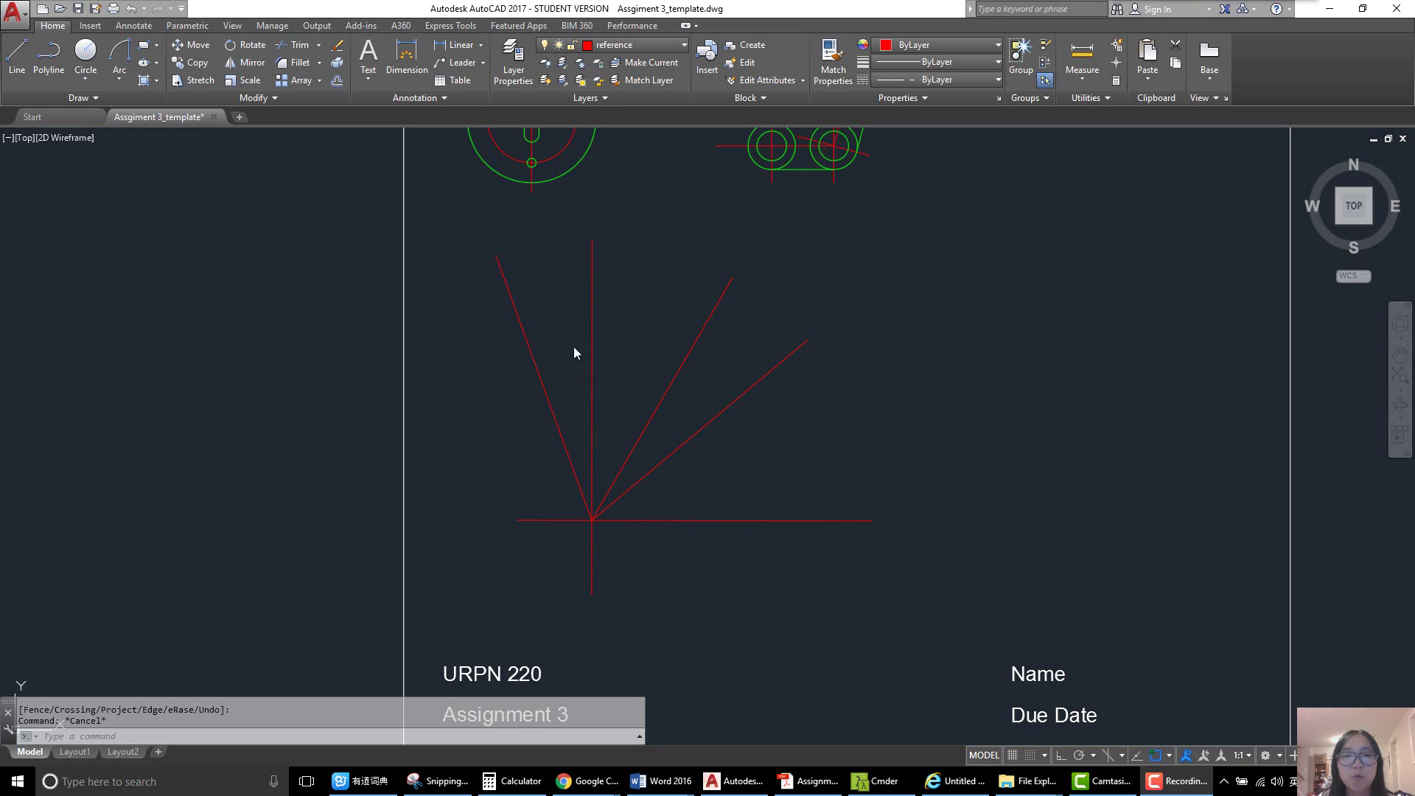
- In Snipping Tool, mark the angle between the outer rays, the 32 offset and the 46 radius above the circle center, and return to AutoCAD
left_click(439, 781)
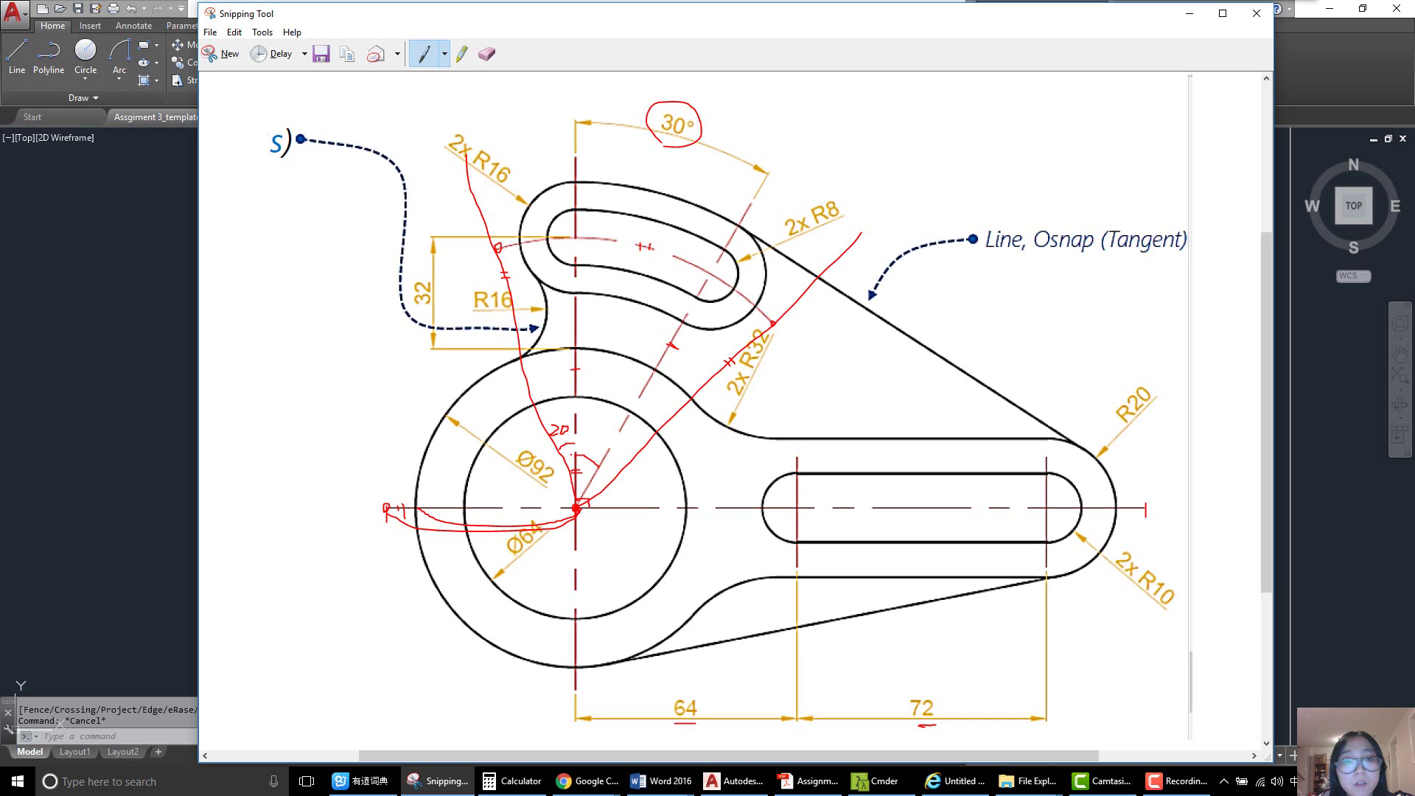
left_click_drag(566, 445, 627, 460)
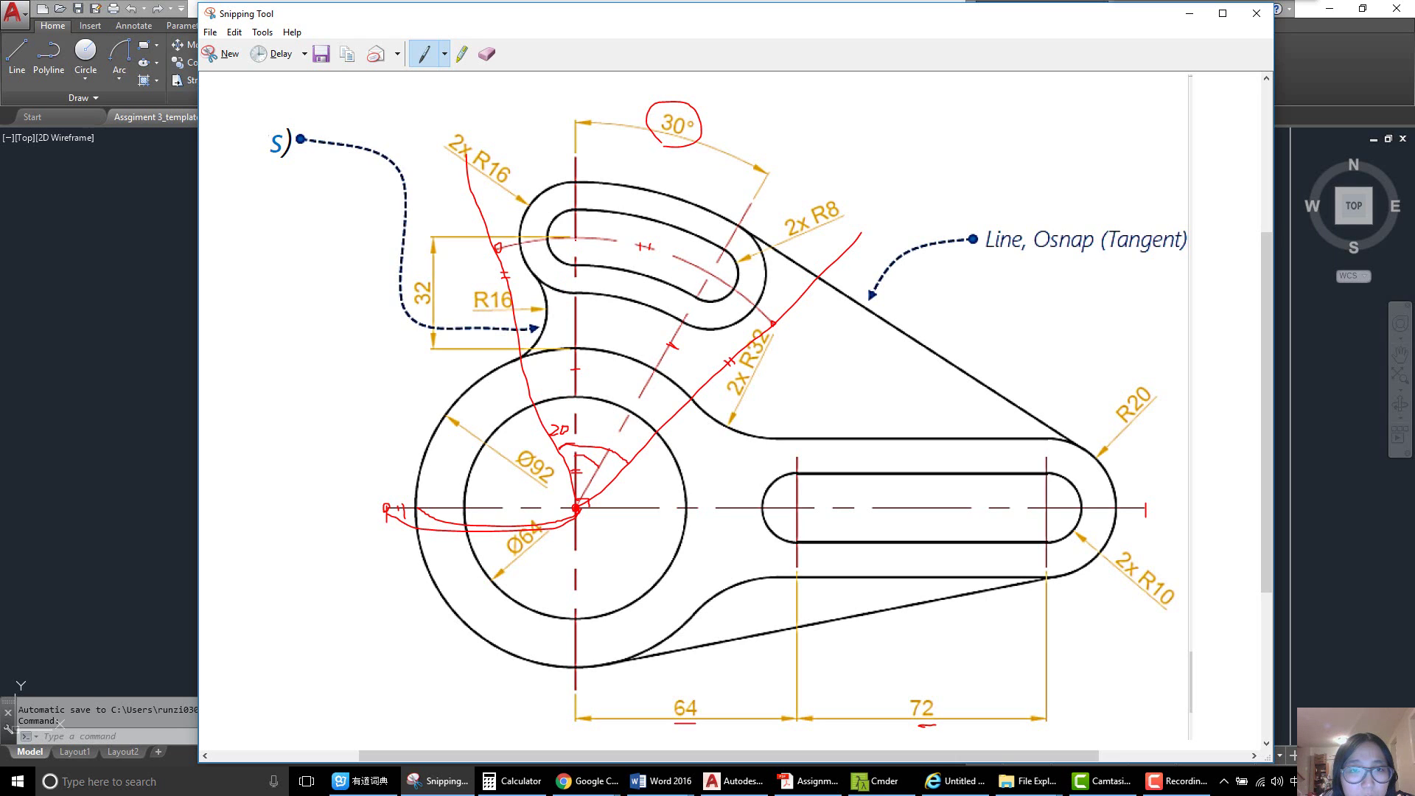
mouse_move(576, 239)
left_mouse_down()
mouse_move(590, 324)
mouse_move(572, 347)
left_mouse_up()
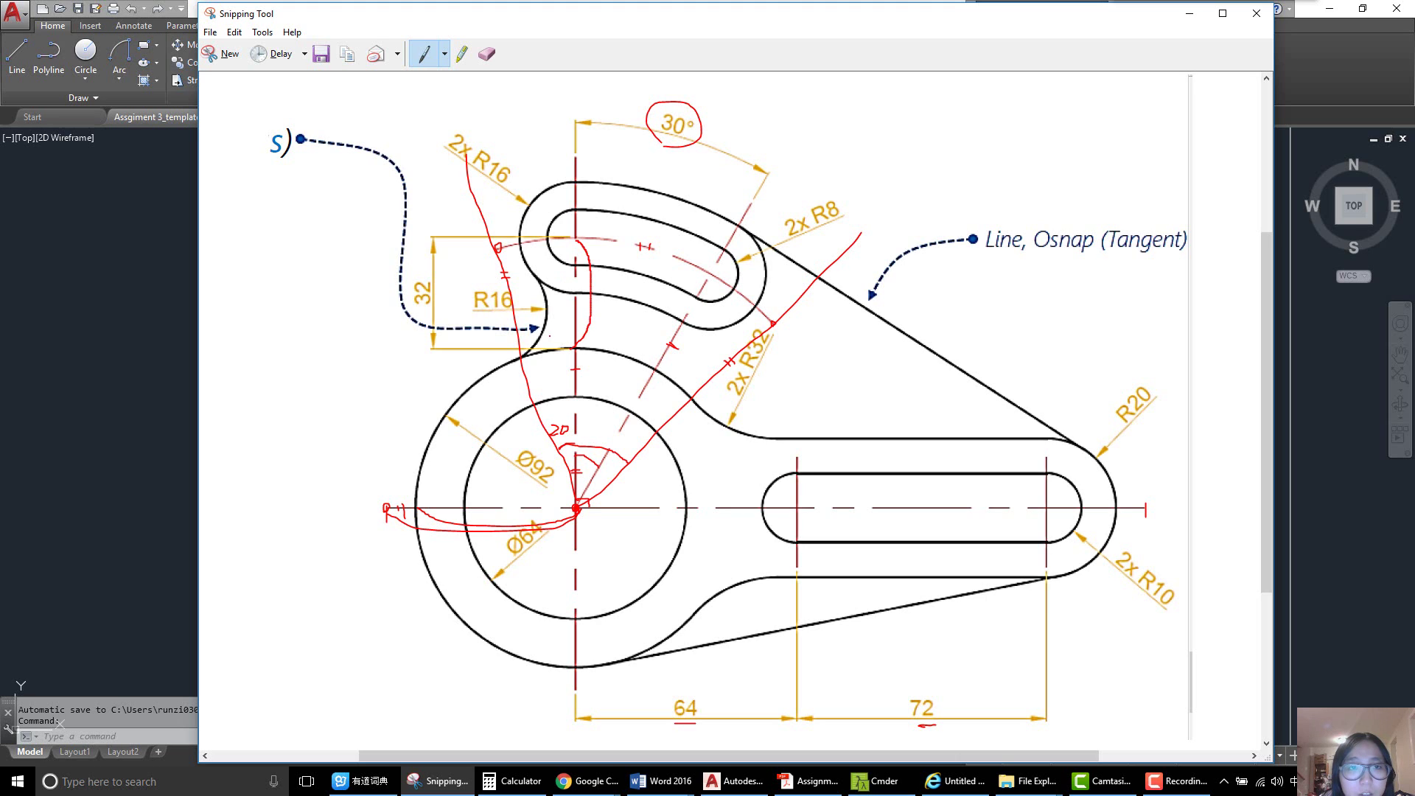
left_click_drag(435, 278, 435, 313)
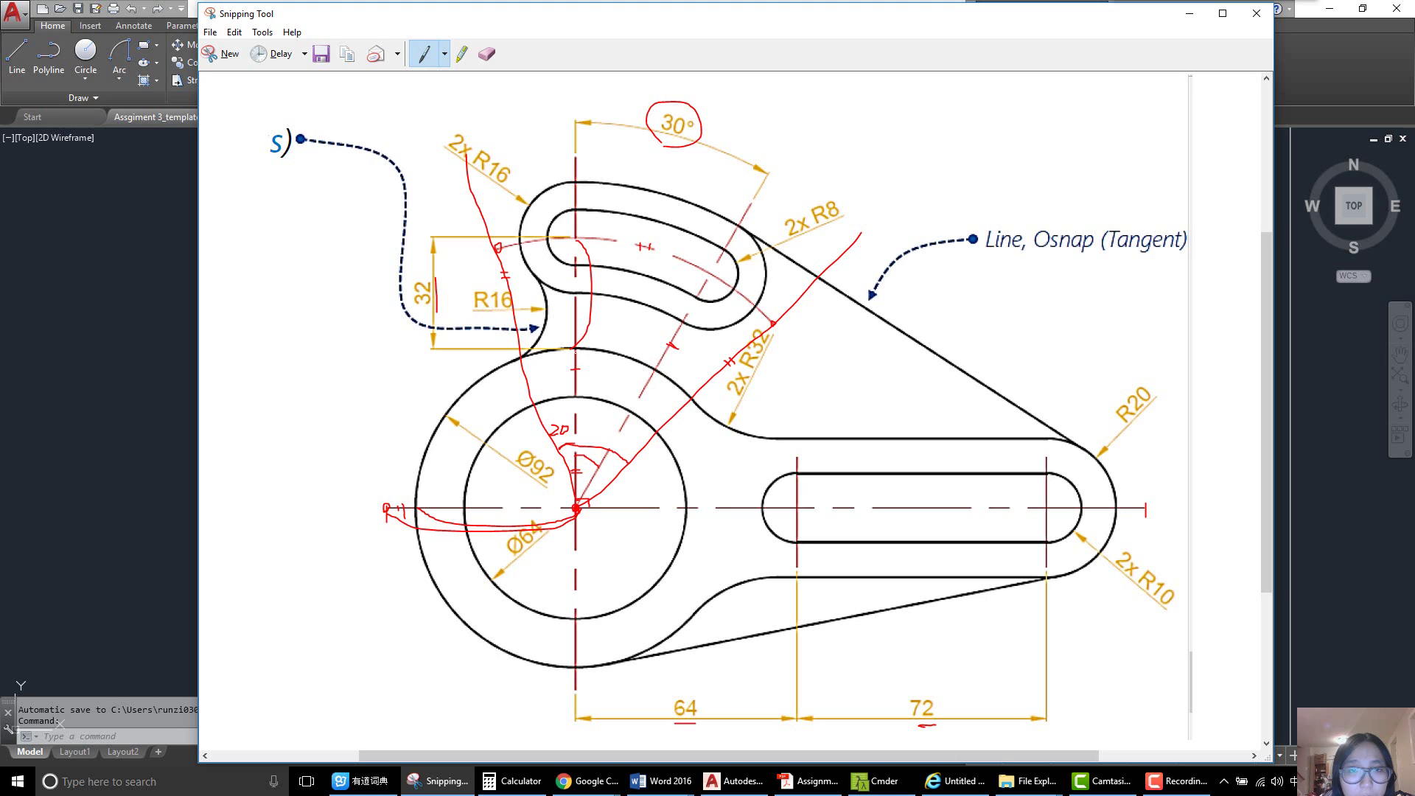
mouse_move(574, 350)
left_mouse_down()
mouse_move(601, 402)
mouse_move(578, 497)
left_mouse_up()
left_click_drag(622, 373, 617, 383)
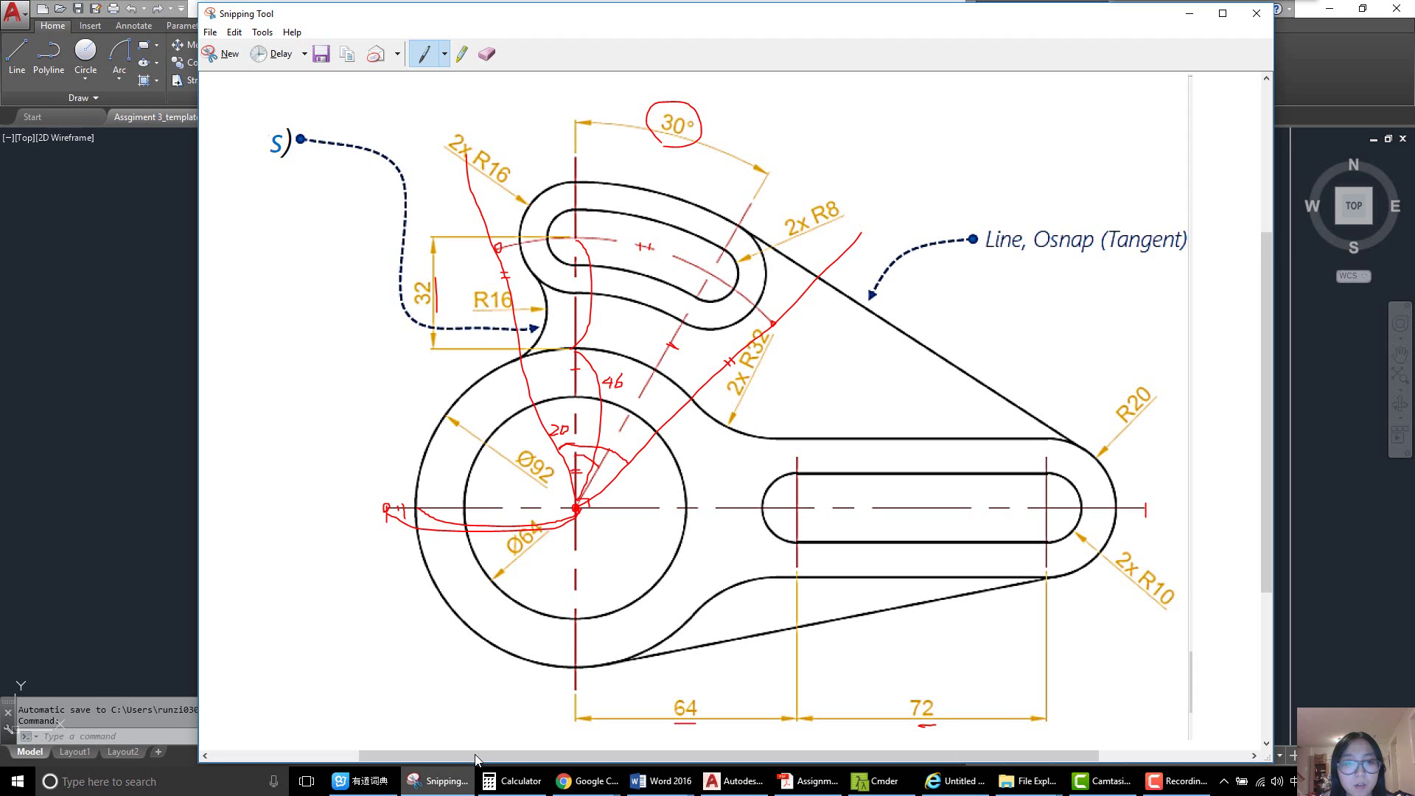
left_click(726, 779)
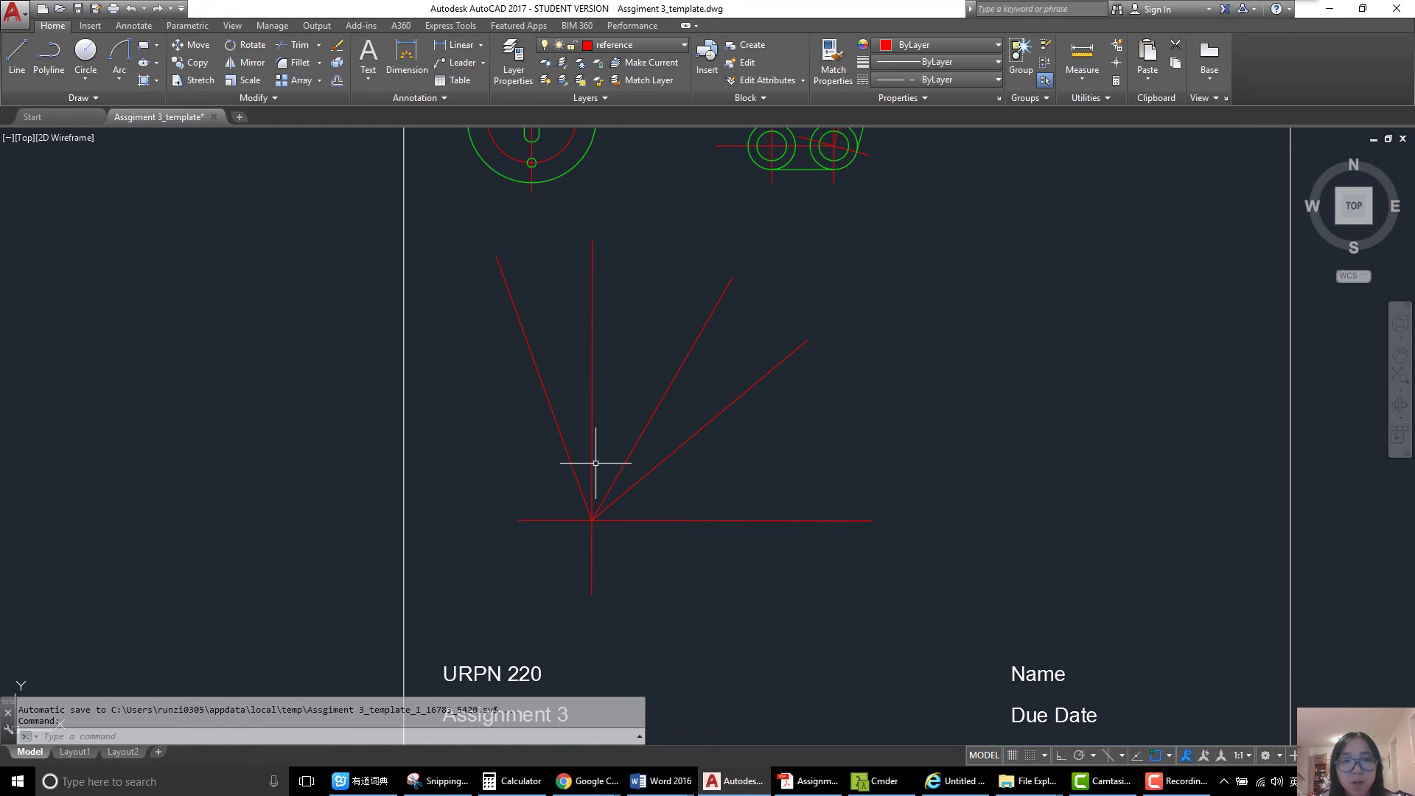
- Draw a reference circle of radius 78 centered on the intersection of the centerlines
type("C")
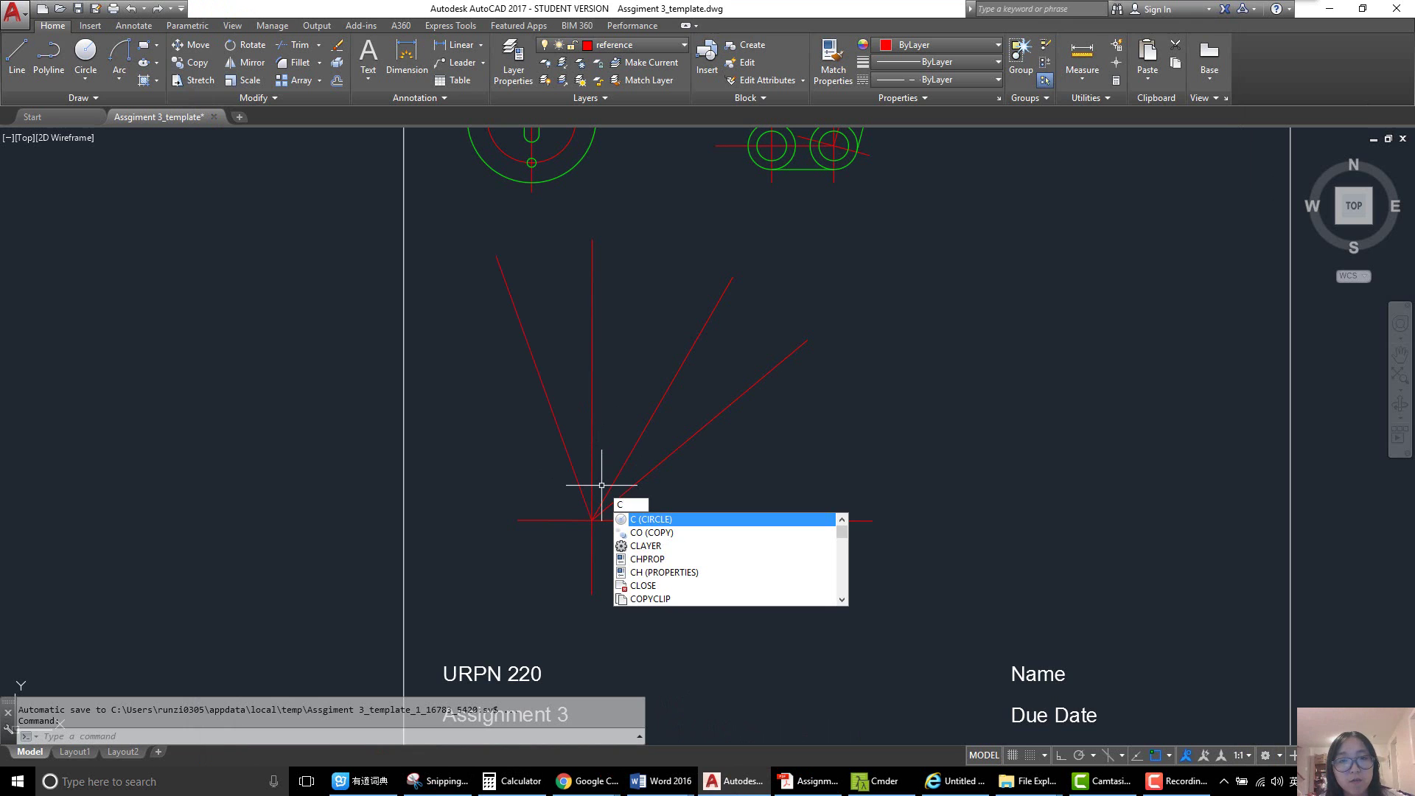
key("Return")
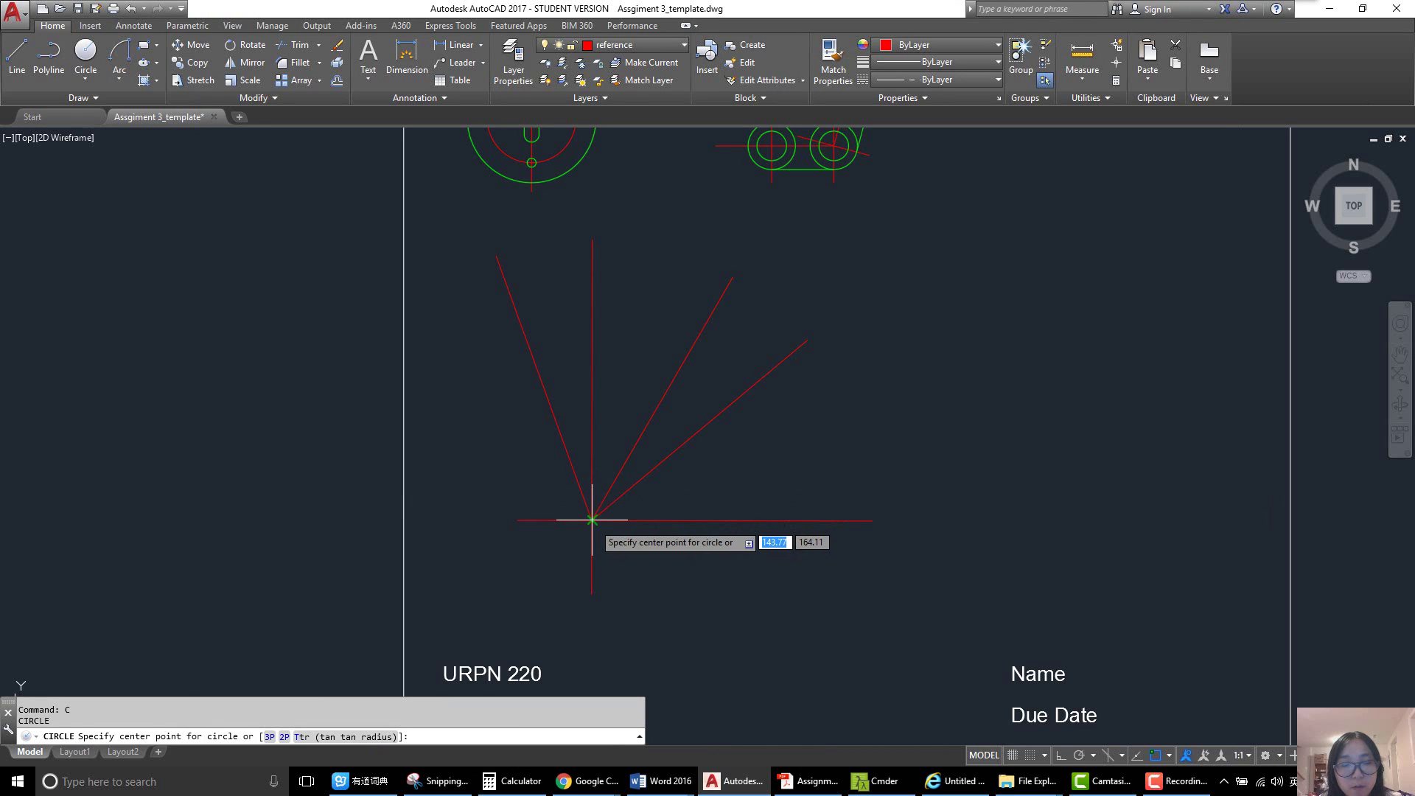
left_click(591, 521)
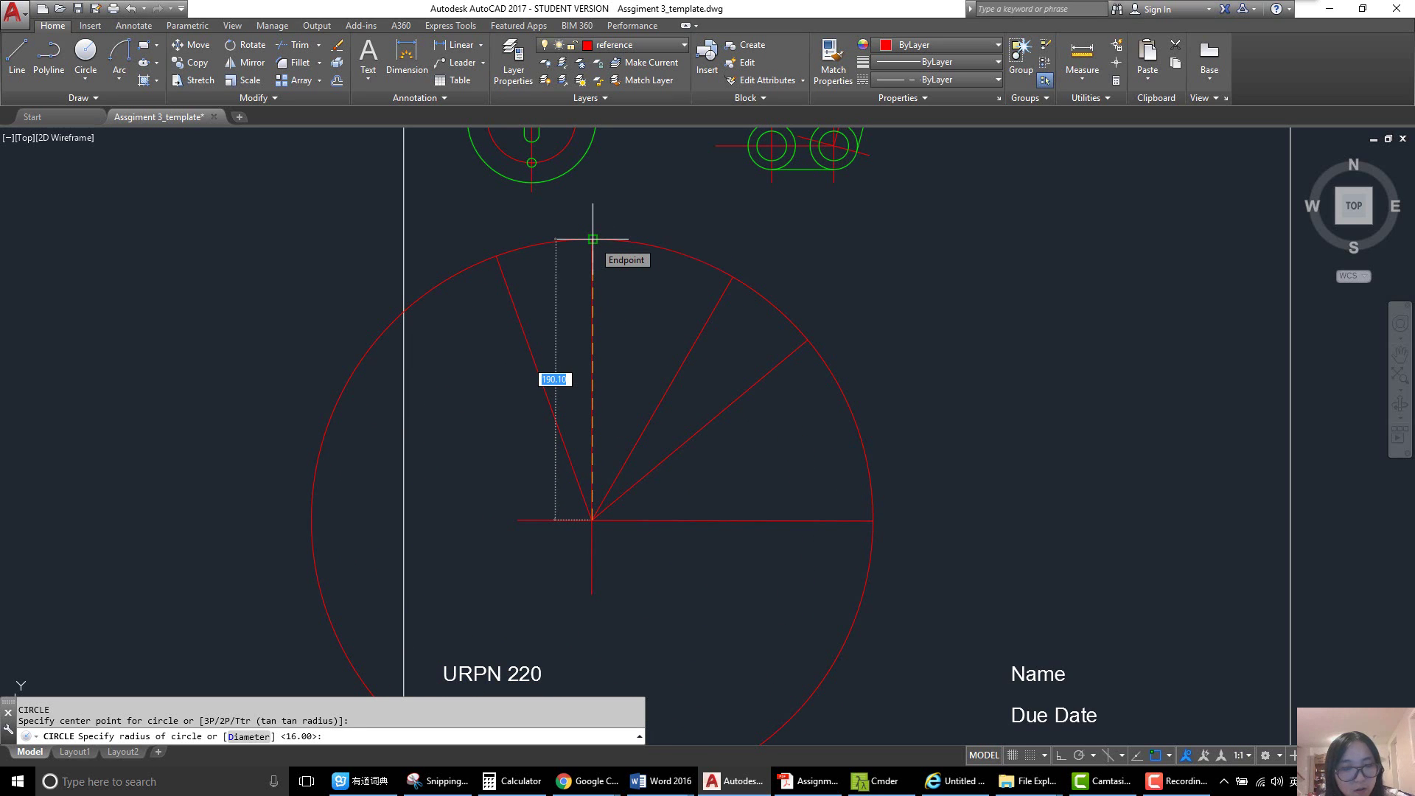
type("78")
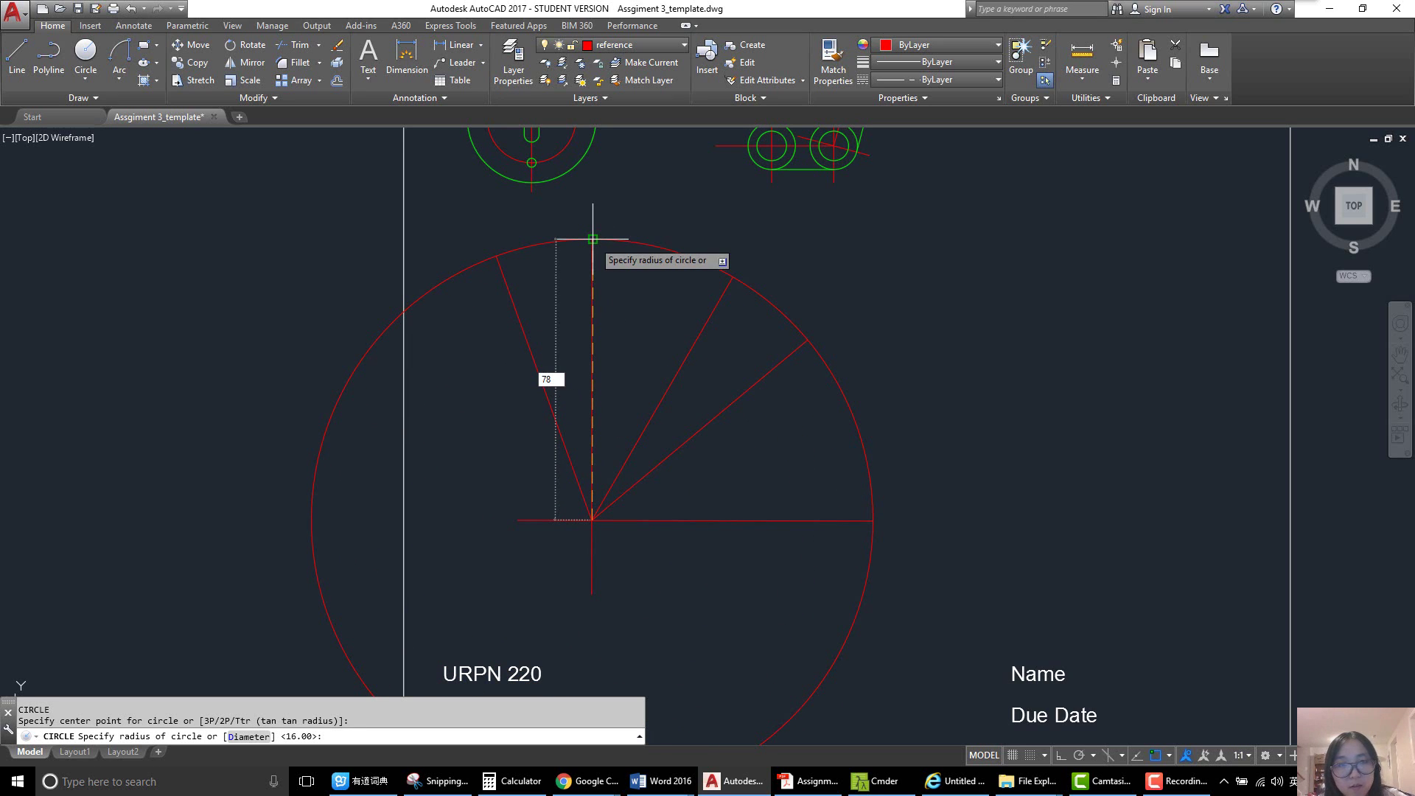
key("Return")
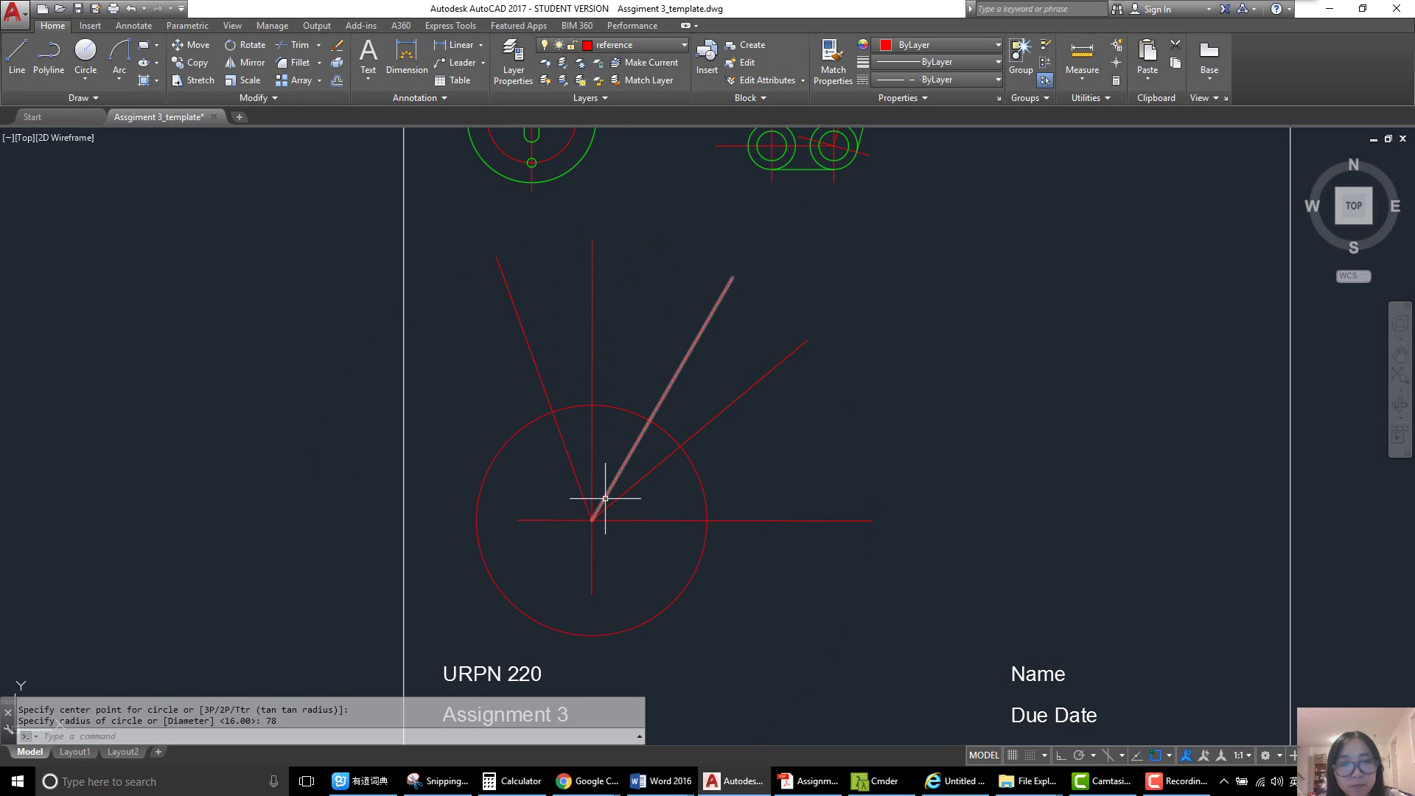
- Trim the circle to the upper arc between the two outermost inclined lines, using those lines as cutting edges
scroll(610, 519, "up", 2)
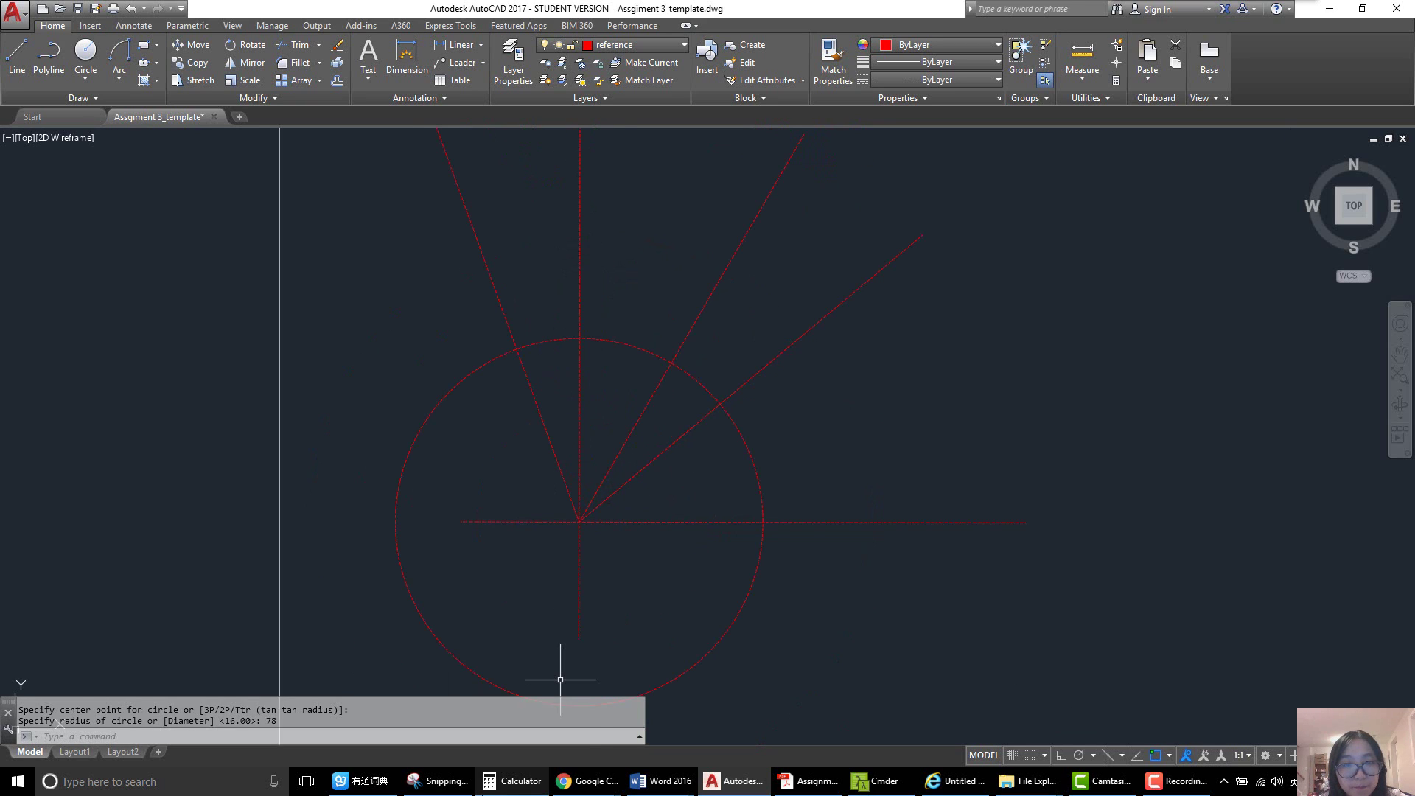
mouse_move(495, 772)
key("Return")
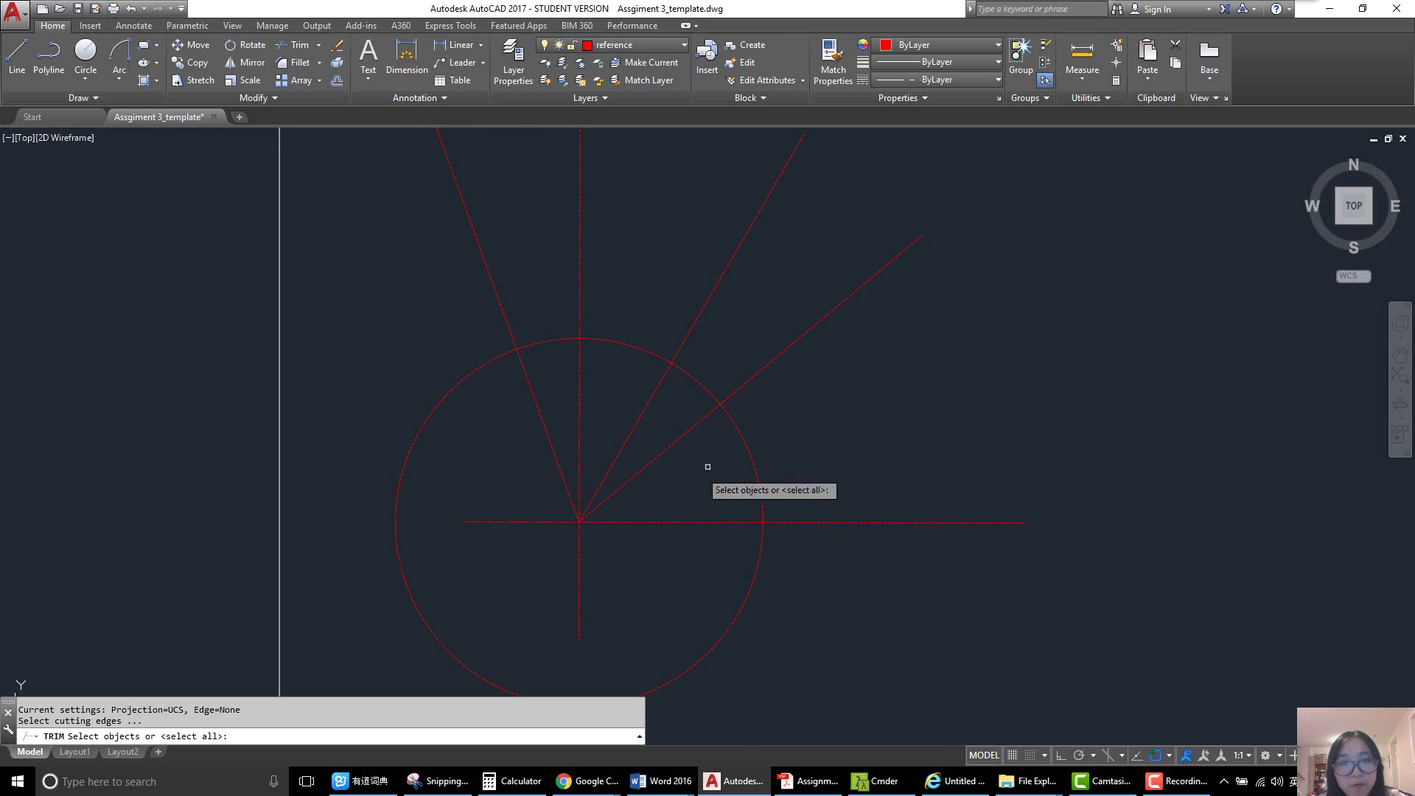
left_click(700, 422)
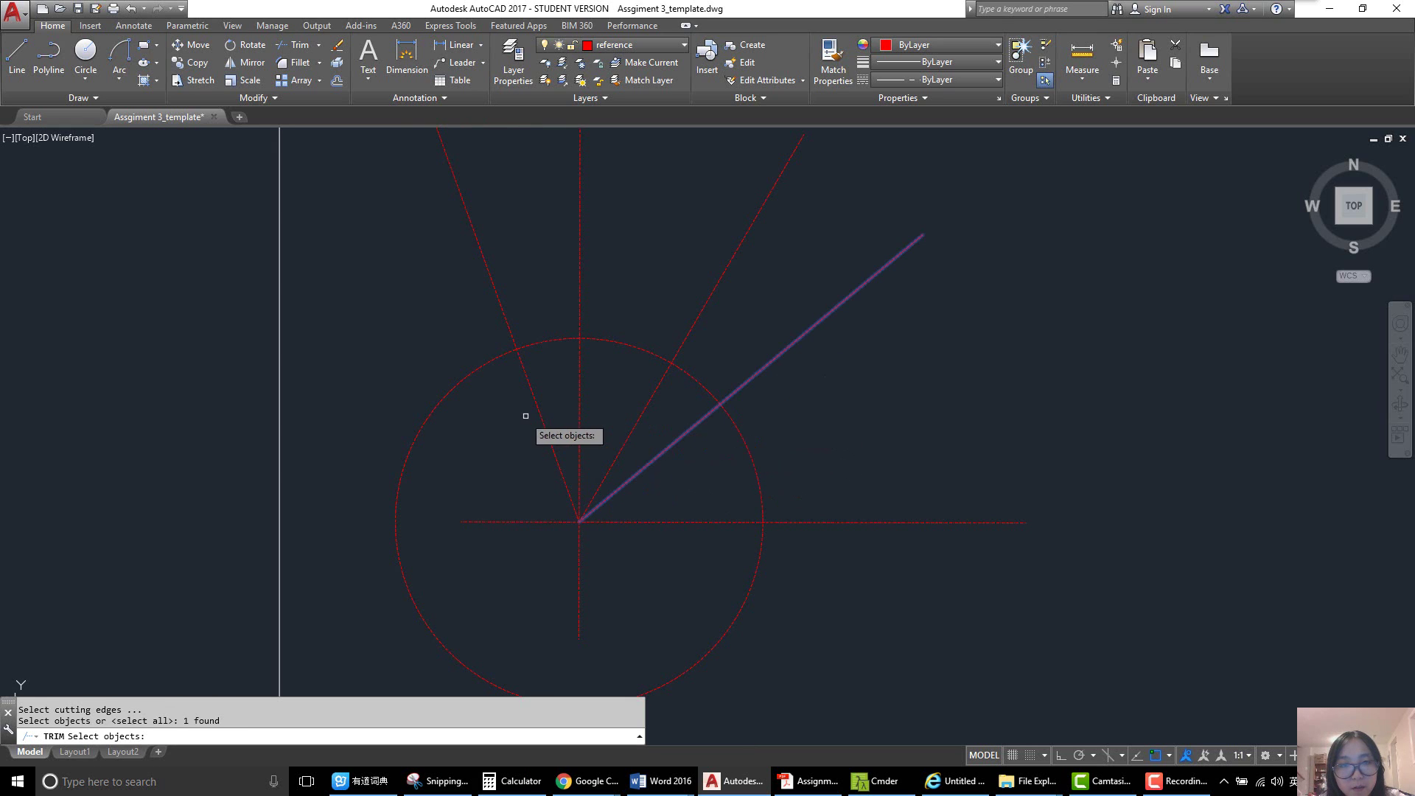
left_click(536, 405)
key("Return")
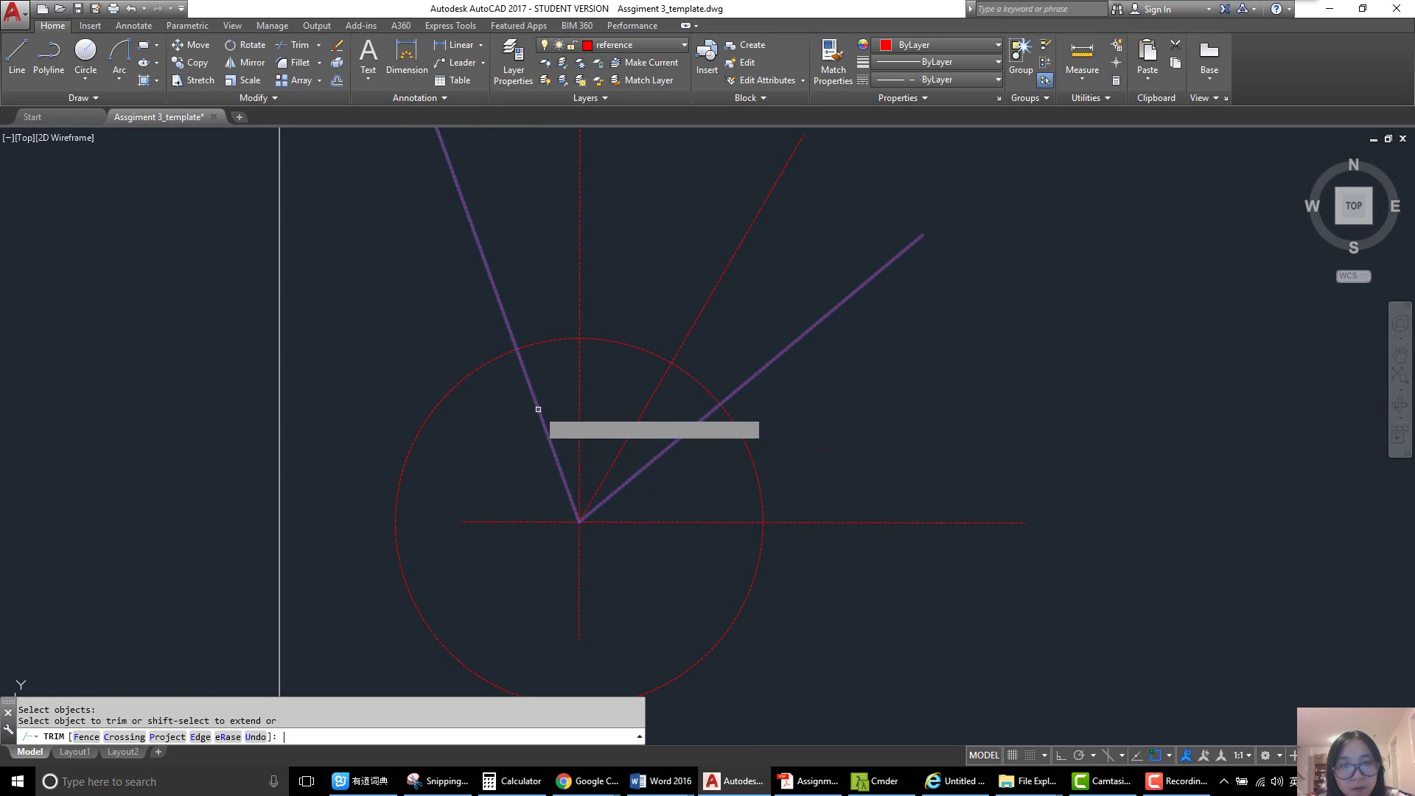
left_click(454, 382)
key("Return")
- Delete the two outermost inclined construction lines, keeping the arc and the 30° line
scroll(594, 520, "down", 2)
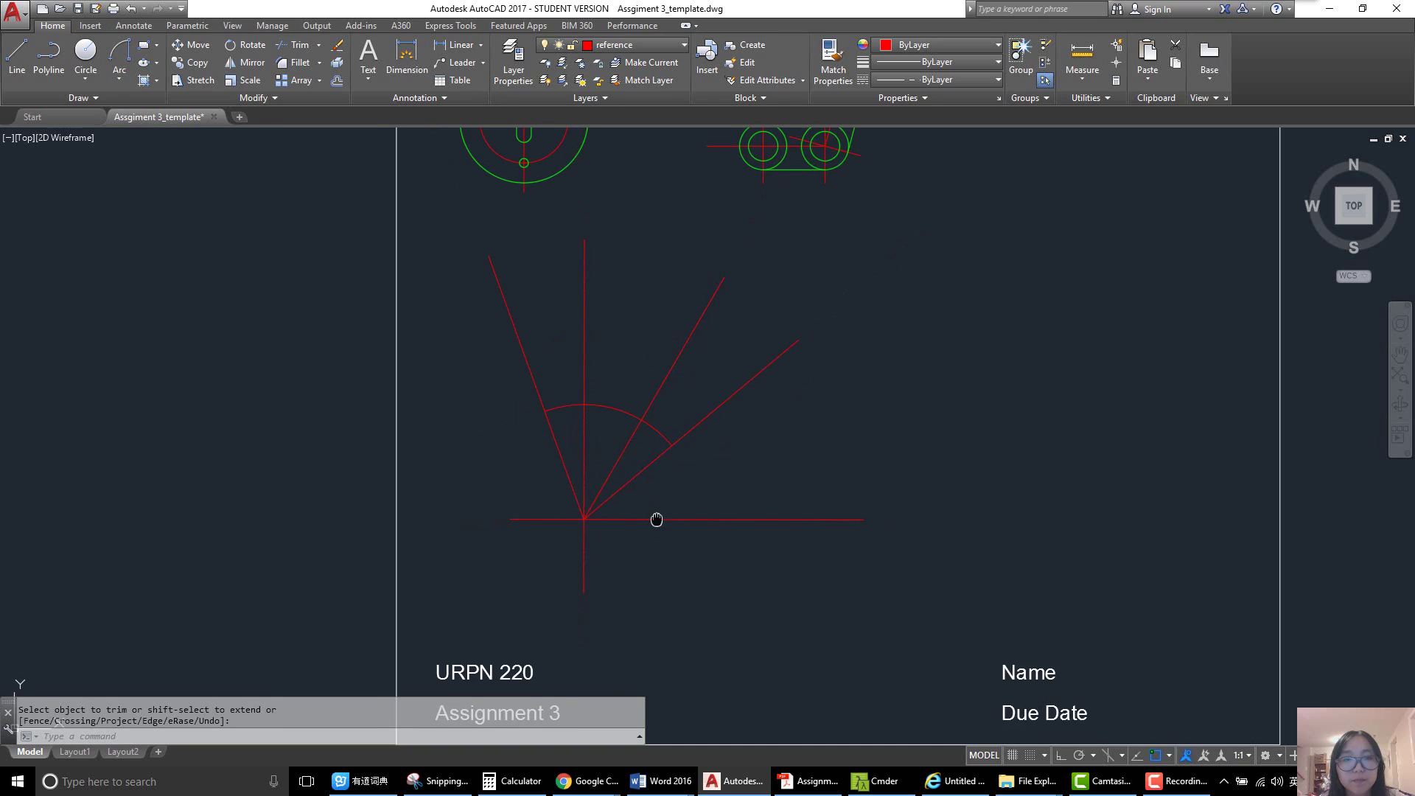
middle_click_drag(656, 518, 647, 505)
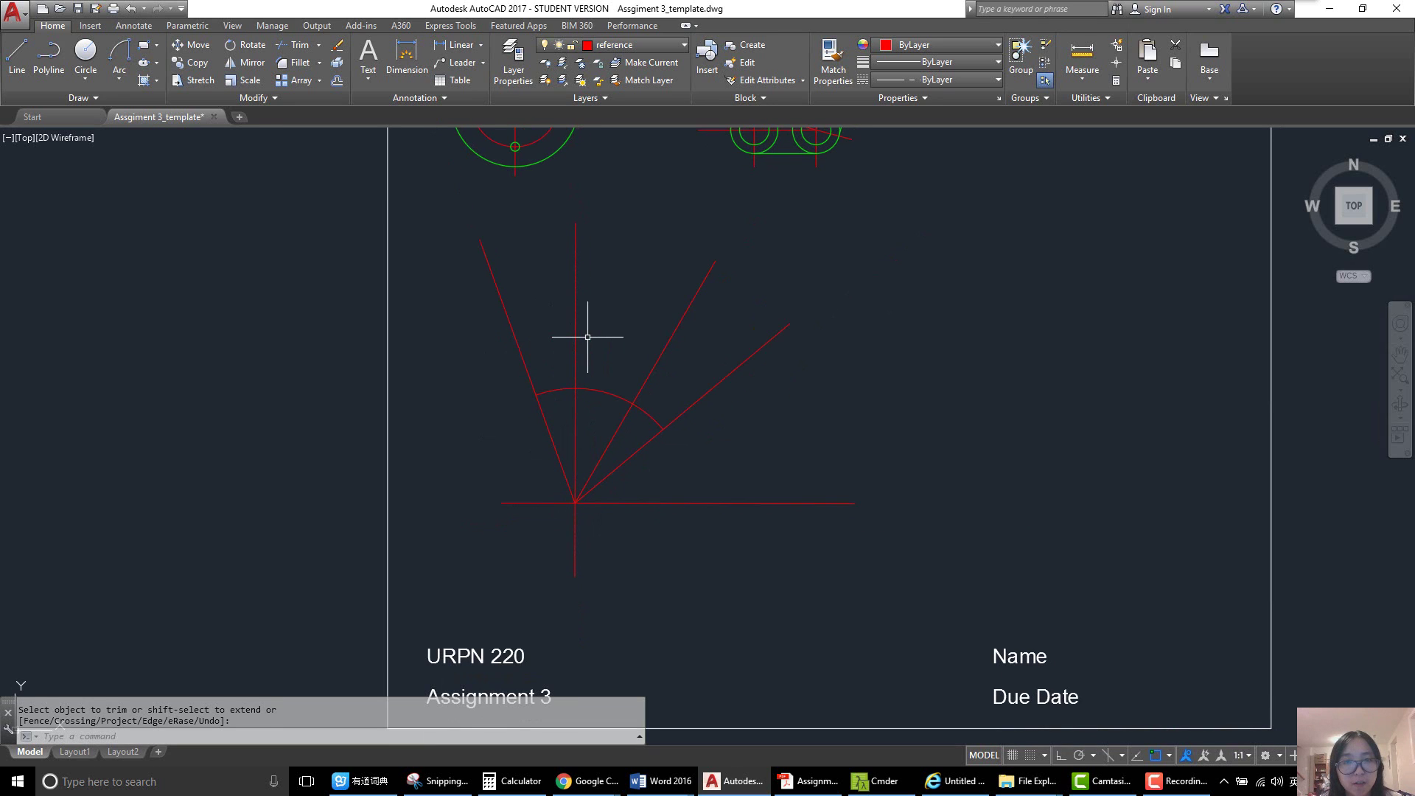
key("Escape")
left_click(524, 369)
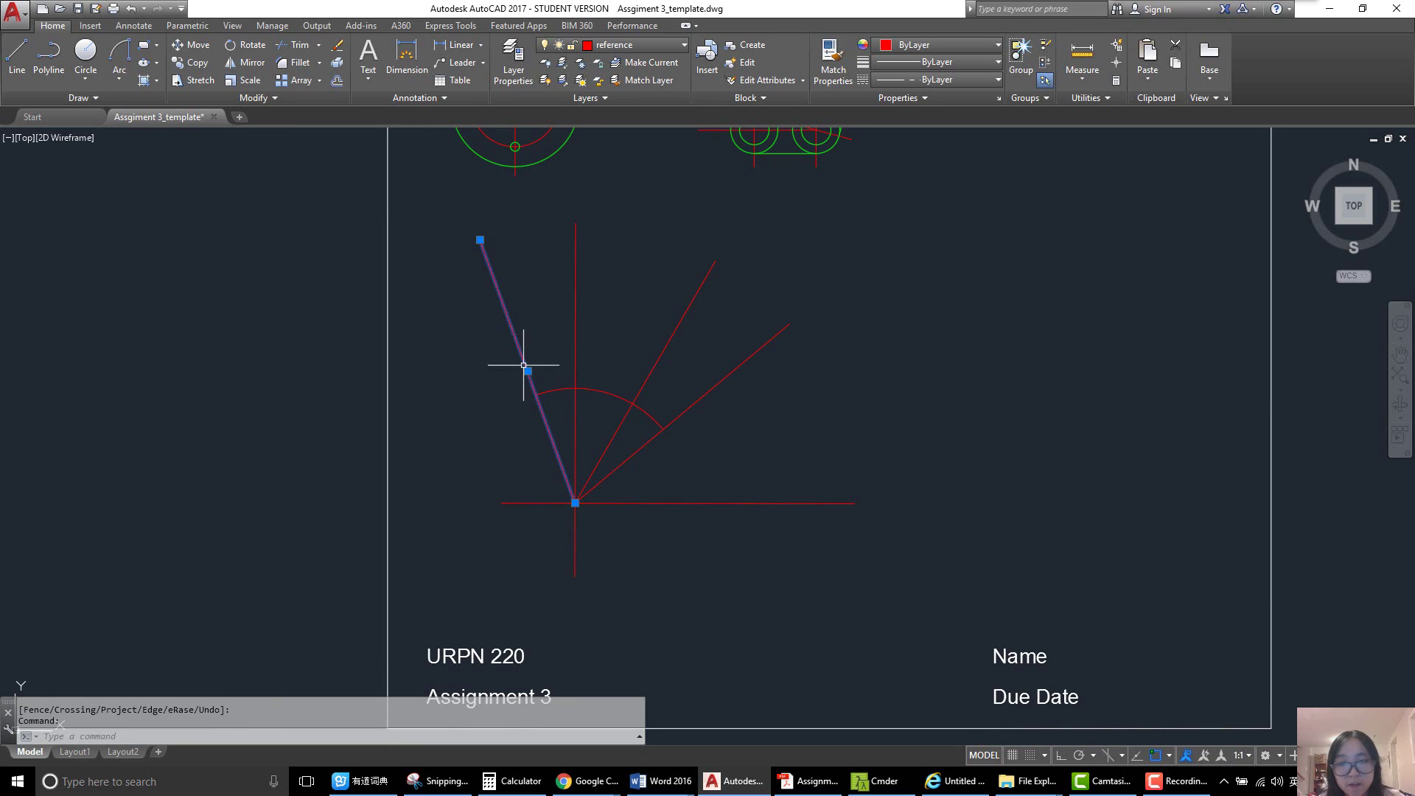
left_click(702, 393)
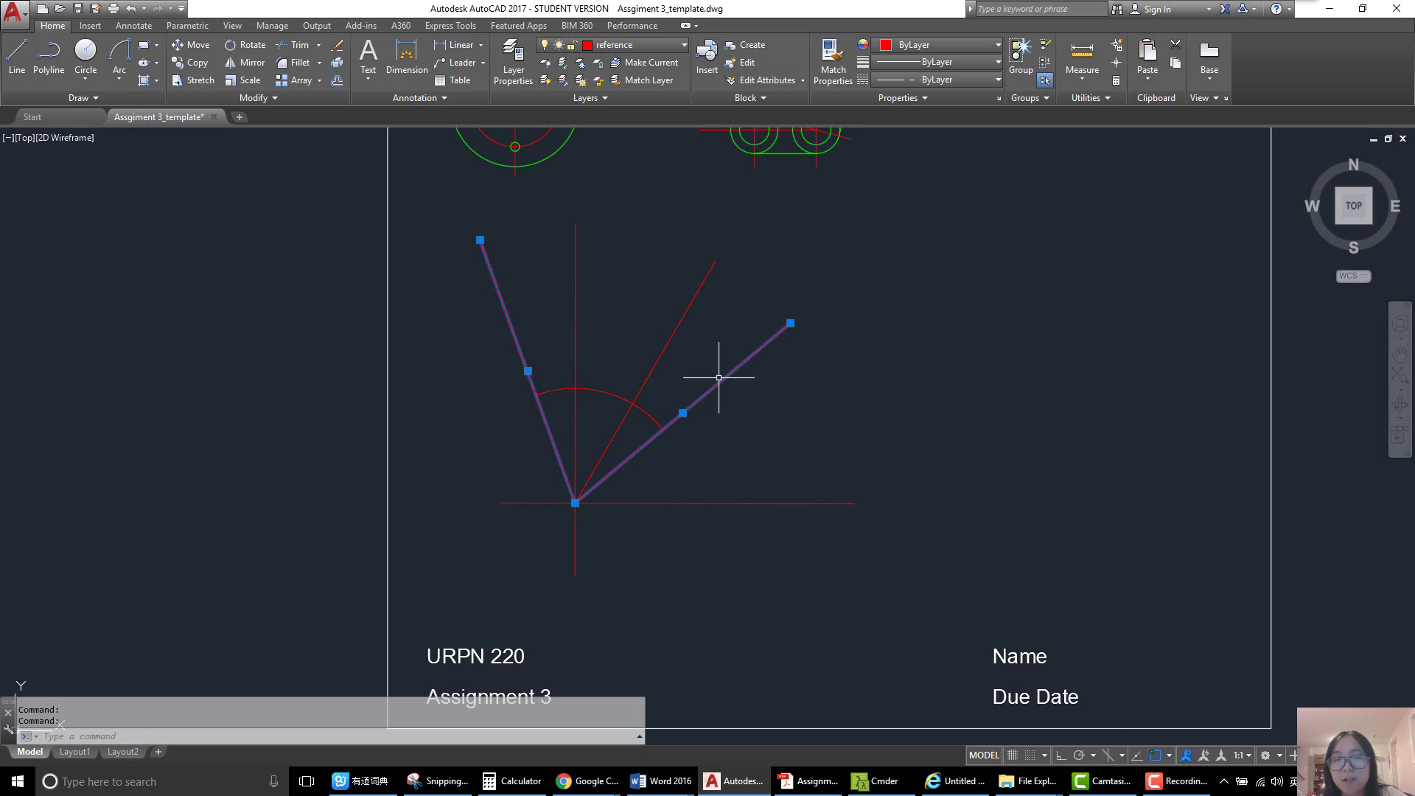
key("Delete")
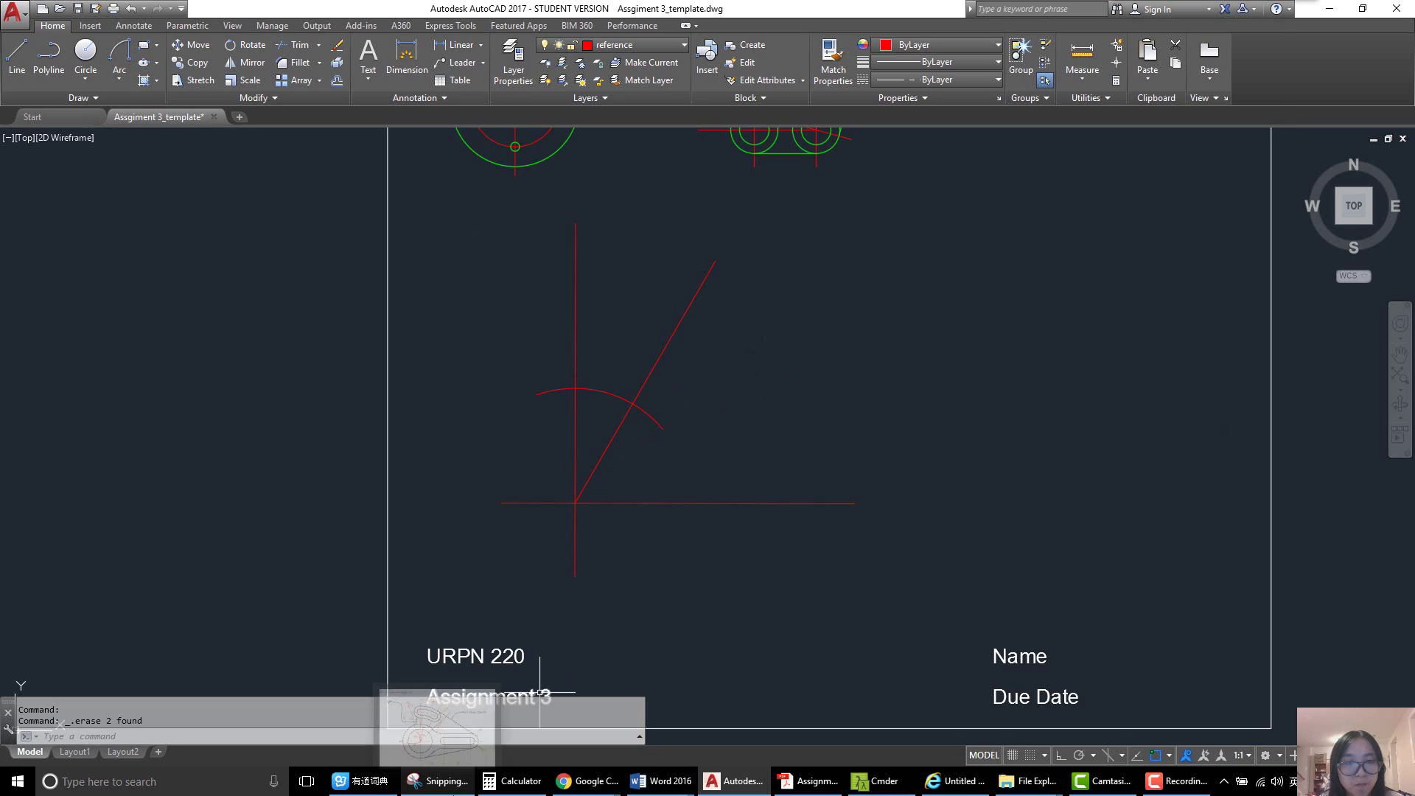
- In Snipping Tool, erase the two hand-drawn outer rays running from the circle center past the curved slot
left_click(444, 785)
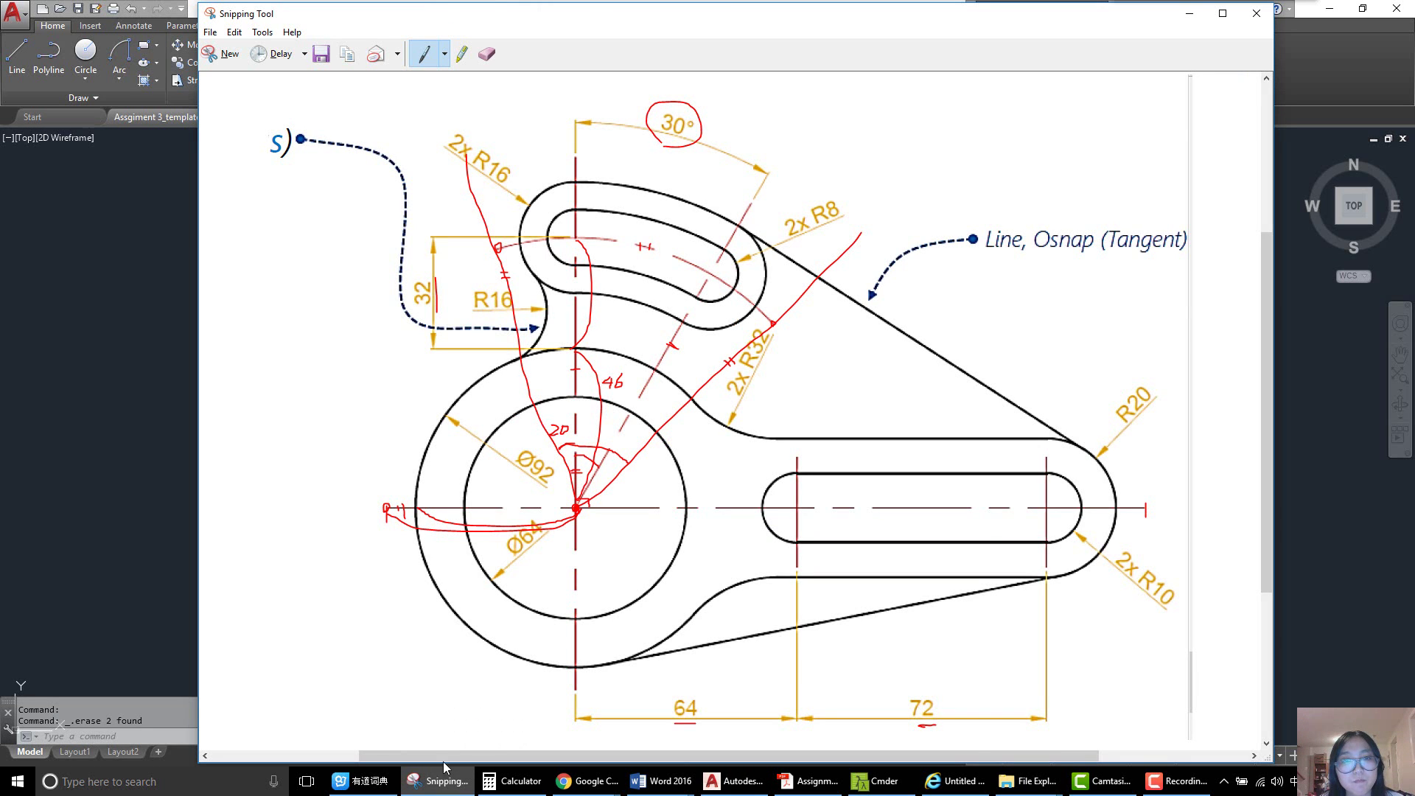
left_click(484, 54)
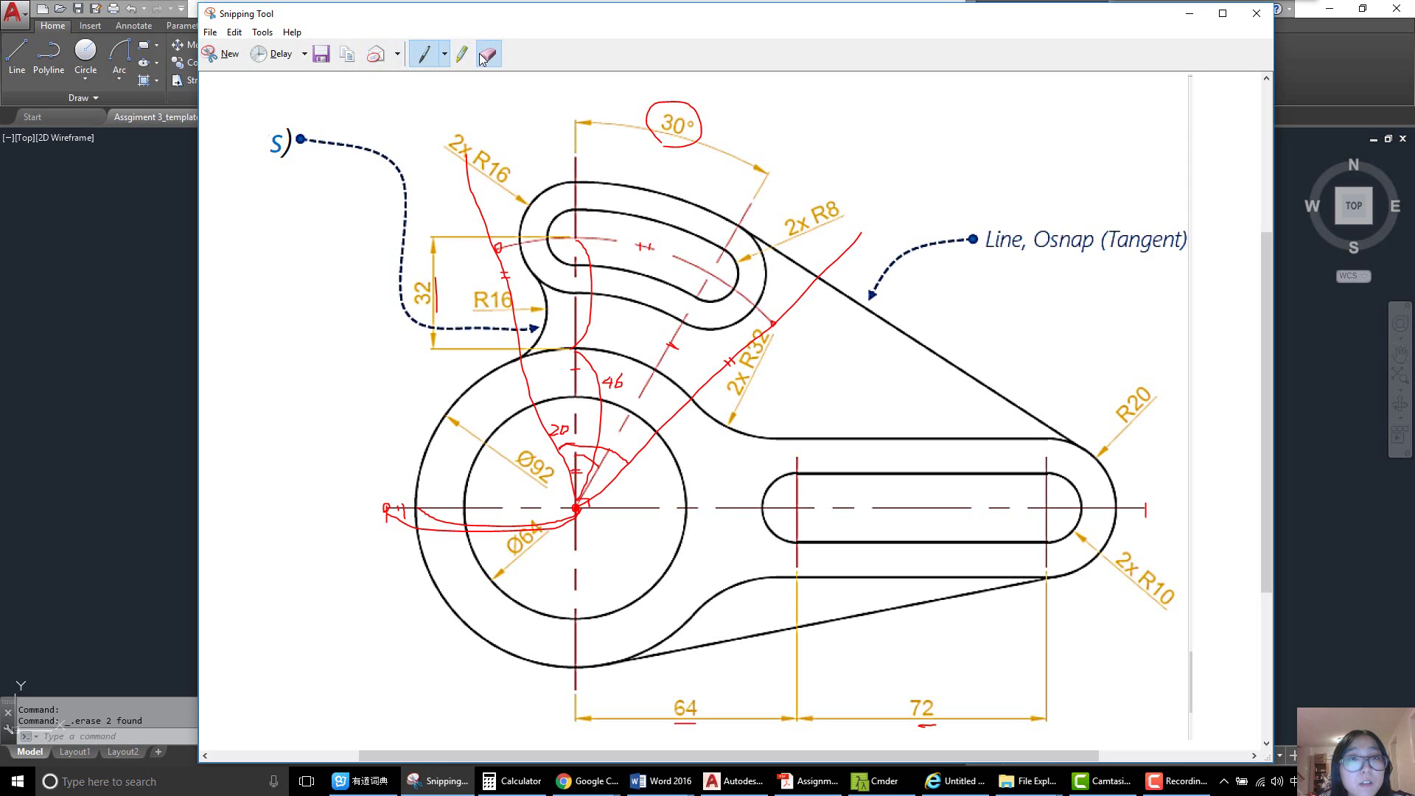
left_click(525, 367)
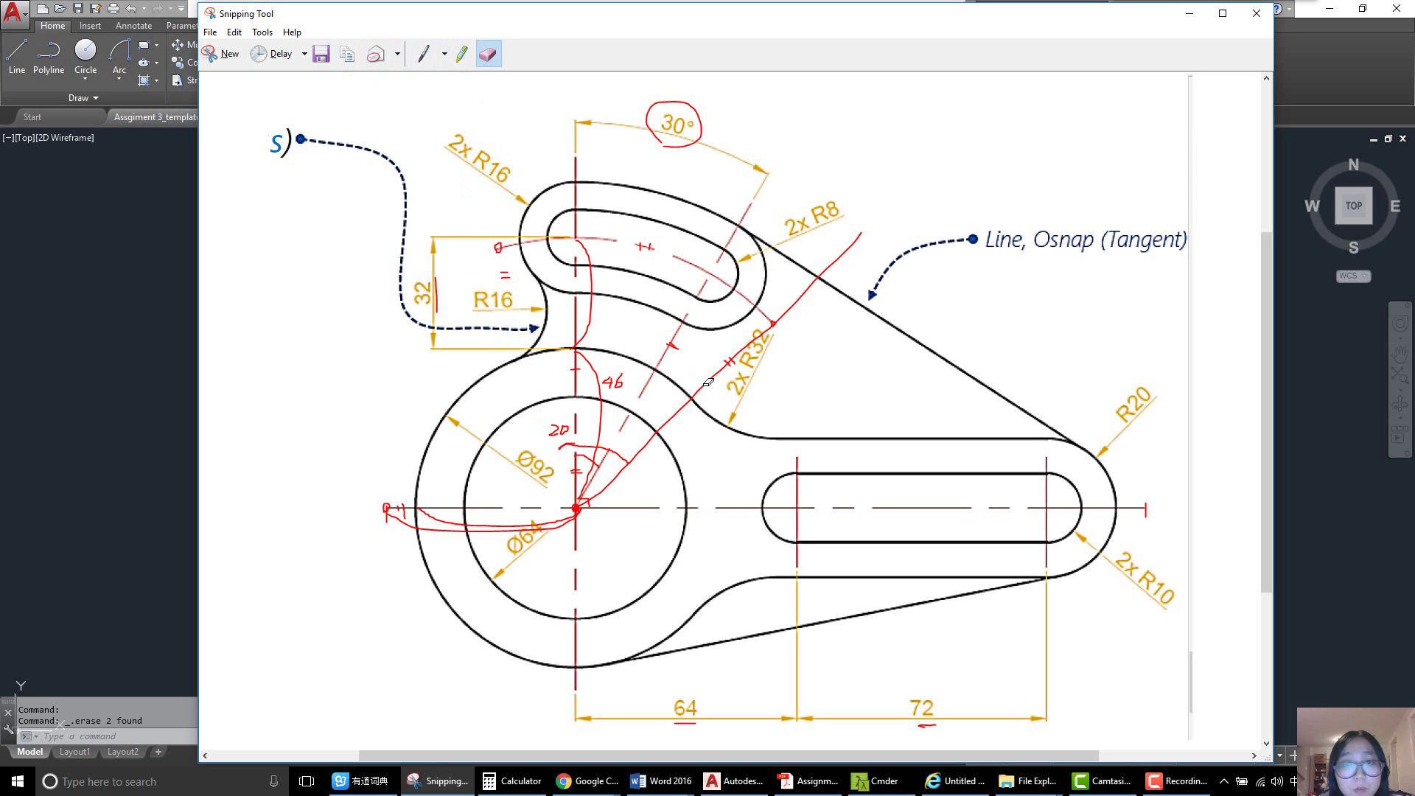
left_click(708, 382)
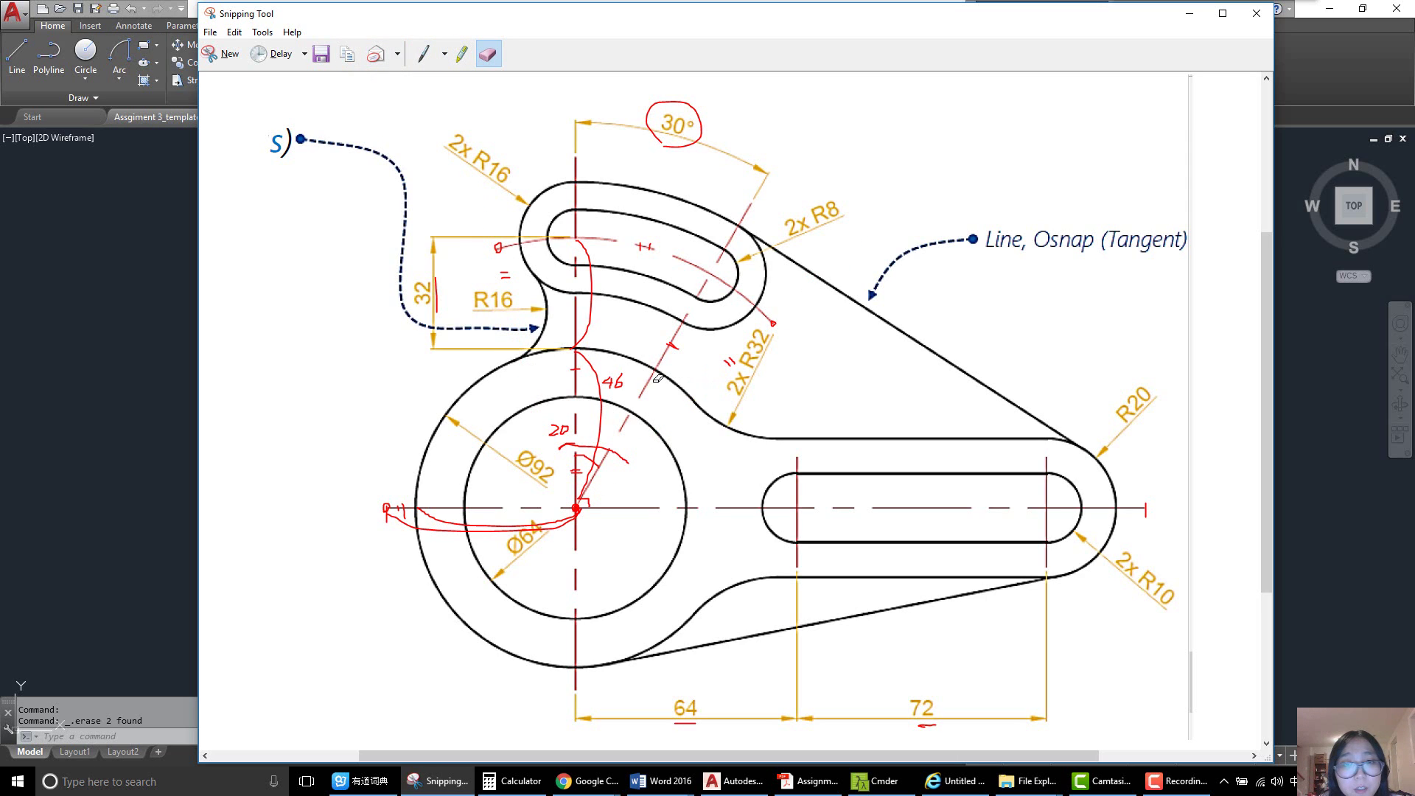
- Erase the hand-drawn curves above and to the left of the circle center, plus the first digit of the handwritten 46
left_click(593, 325)
left_click(589, 365)
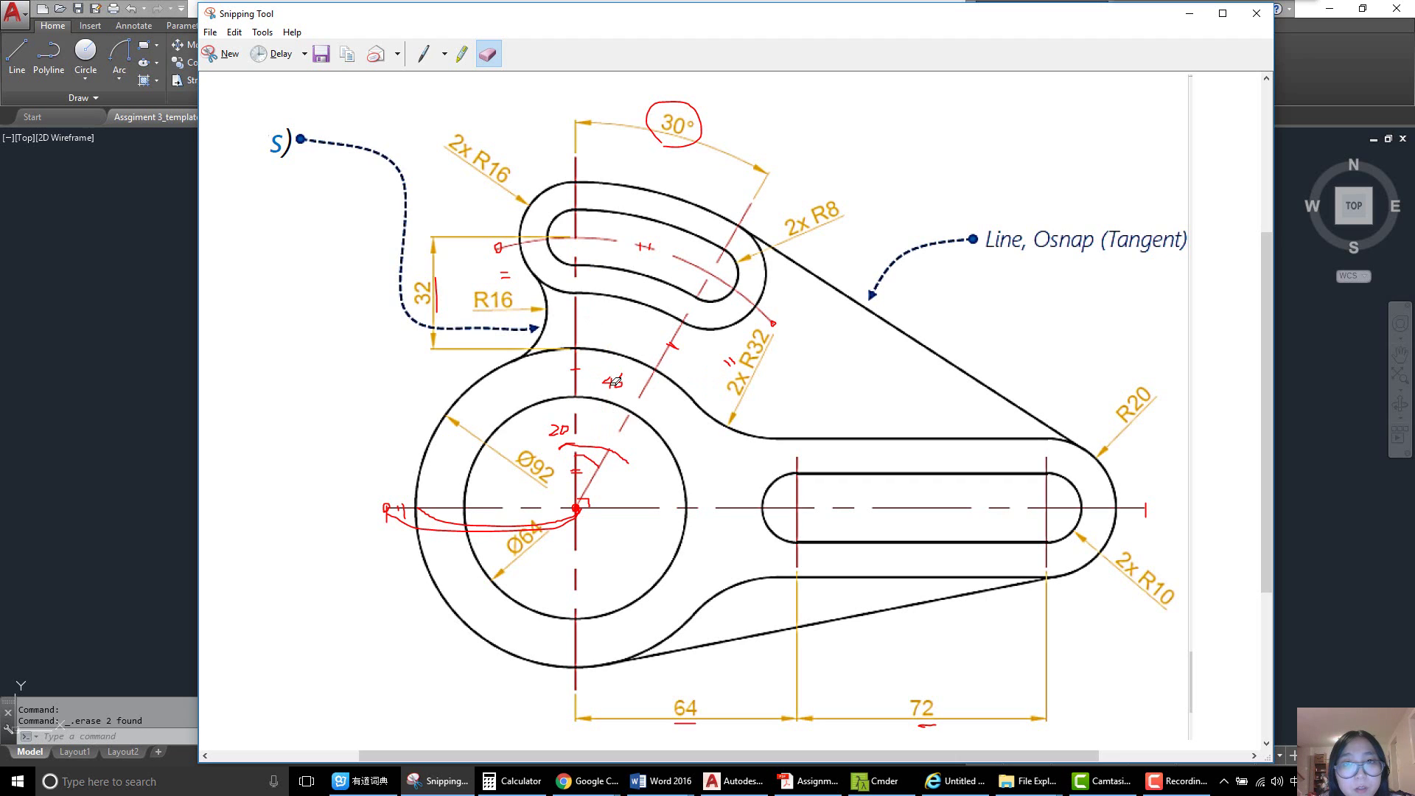
left_click(613, 381)
left_click(505, 528)
left_click(489, 531)
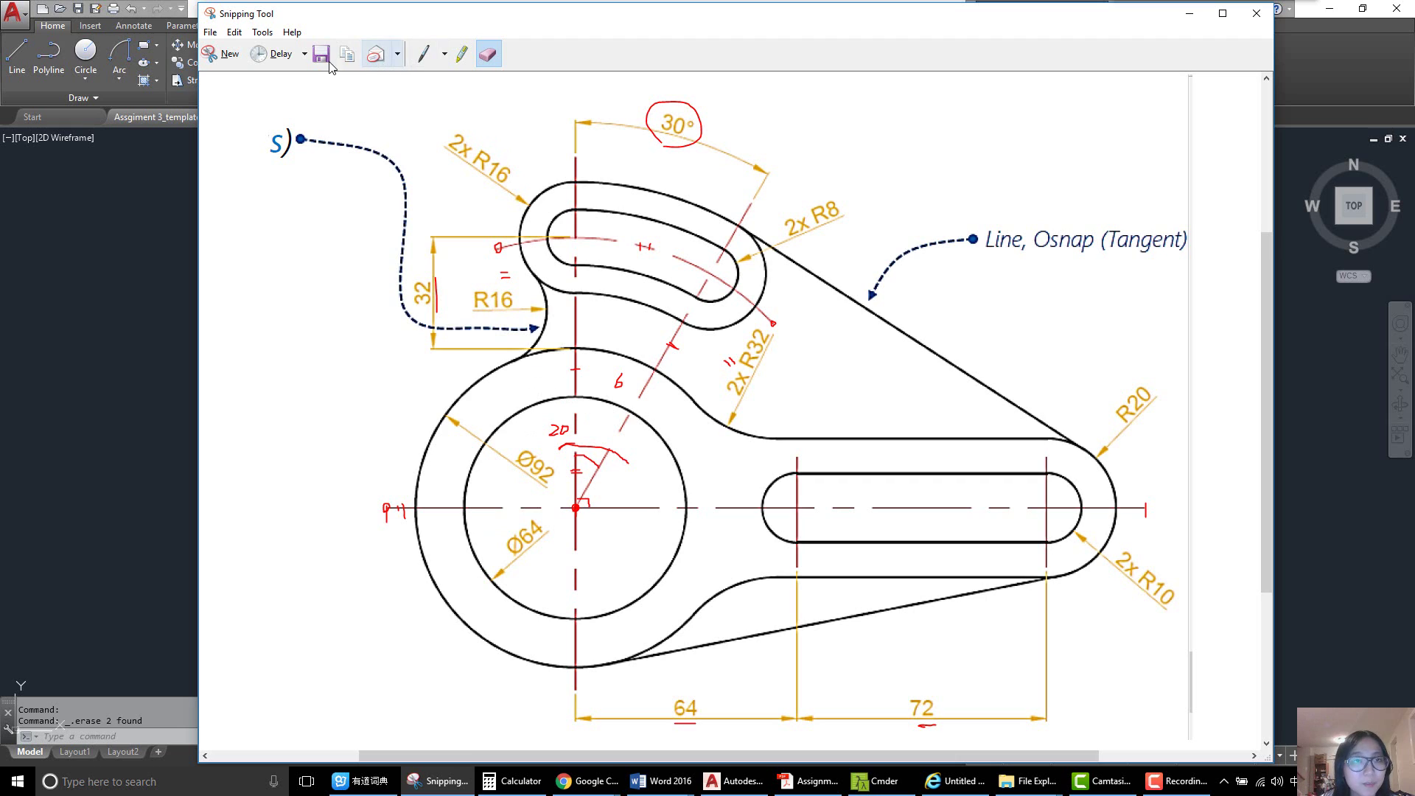
- With the pen, mark the 64 and 72 spacings along the horizontal centerline and sketch guide lines above and below the straight slot
left_click(424, 53)
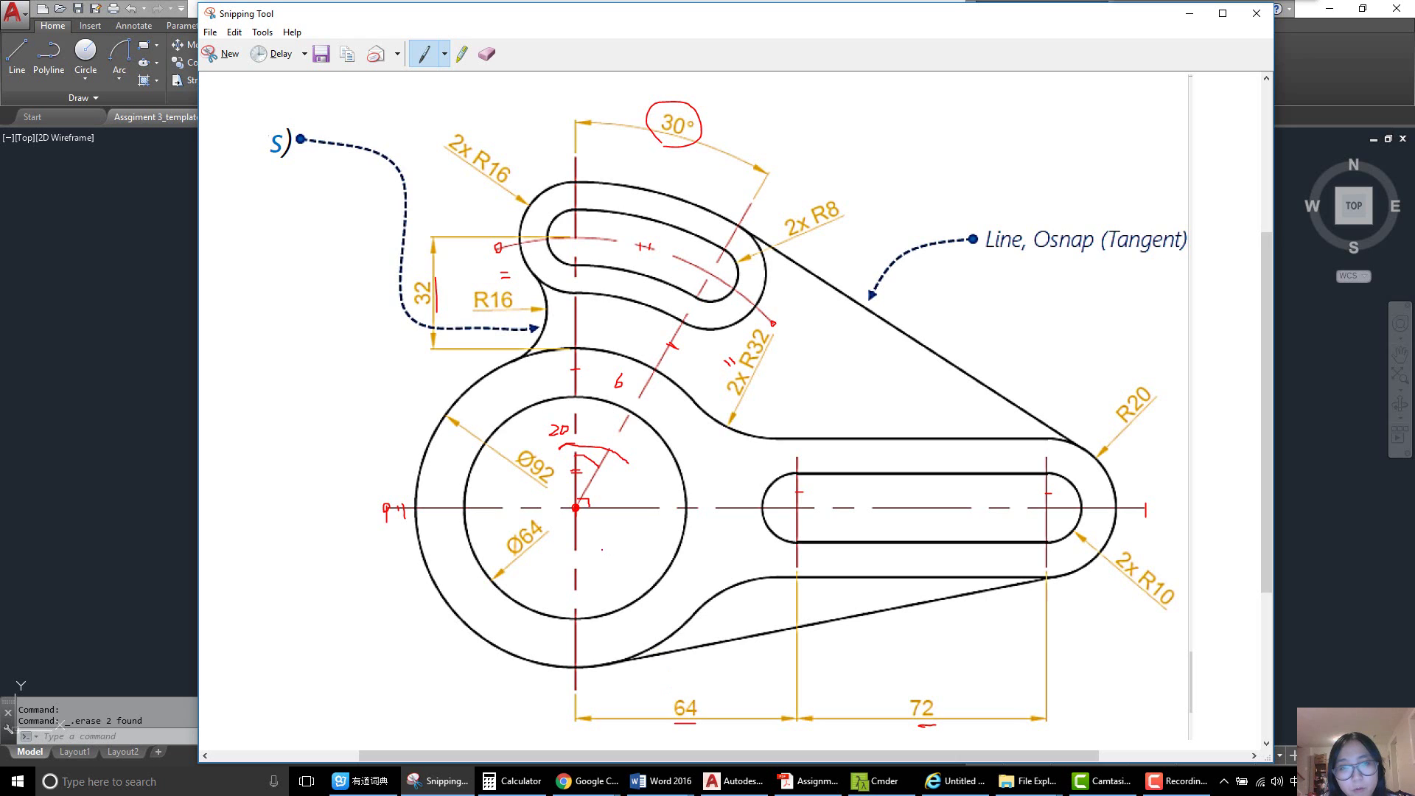
mouse_move(576, 508)
left_mouse_down()
mouse_move(688, 524)
mouse_move(802, 504)
mouse_move(901, 519)
mouse_move(1049, 507)
left_mouse_up()
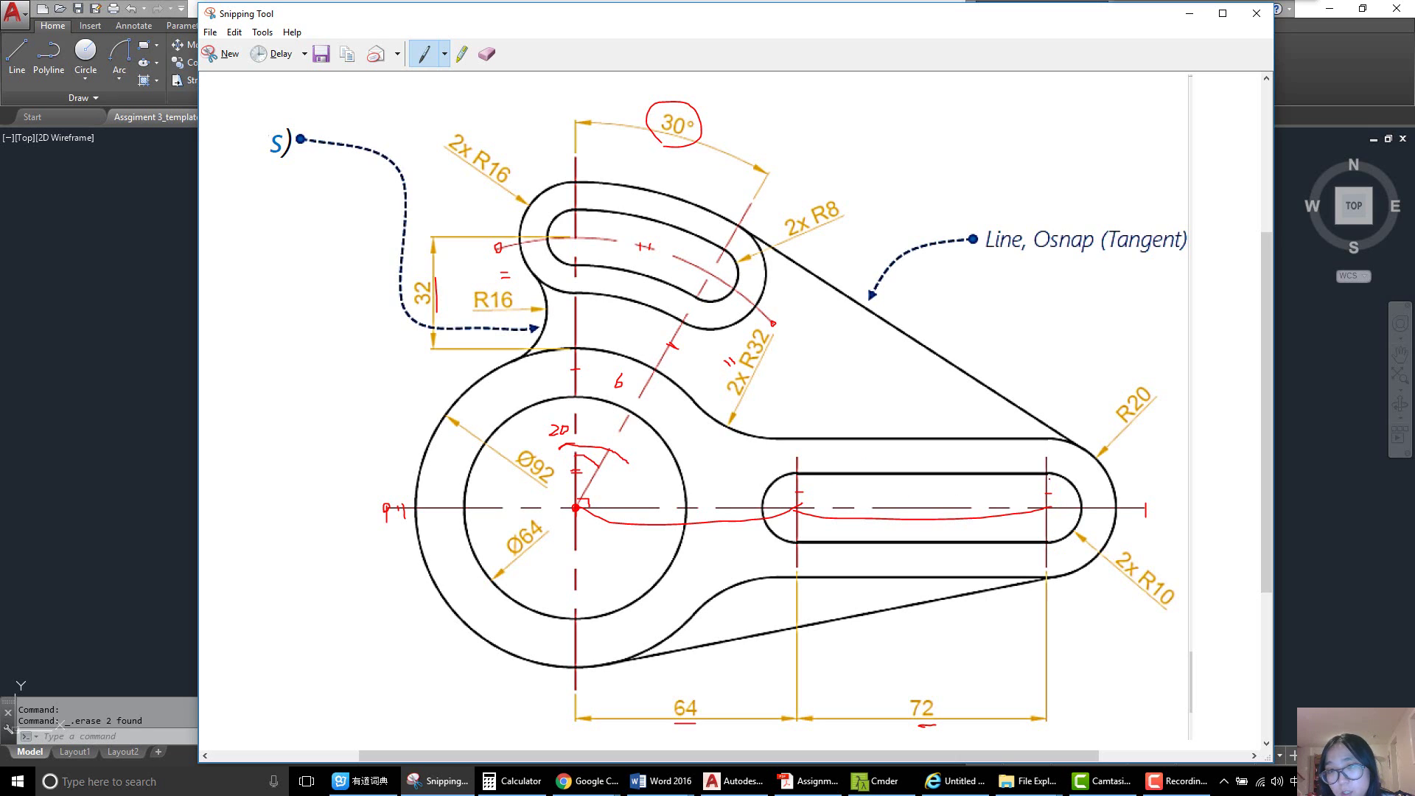
left_click_drag(1050, 474, 1061, 492)
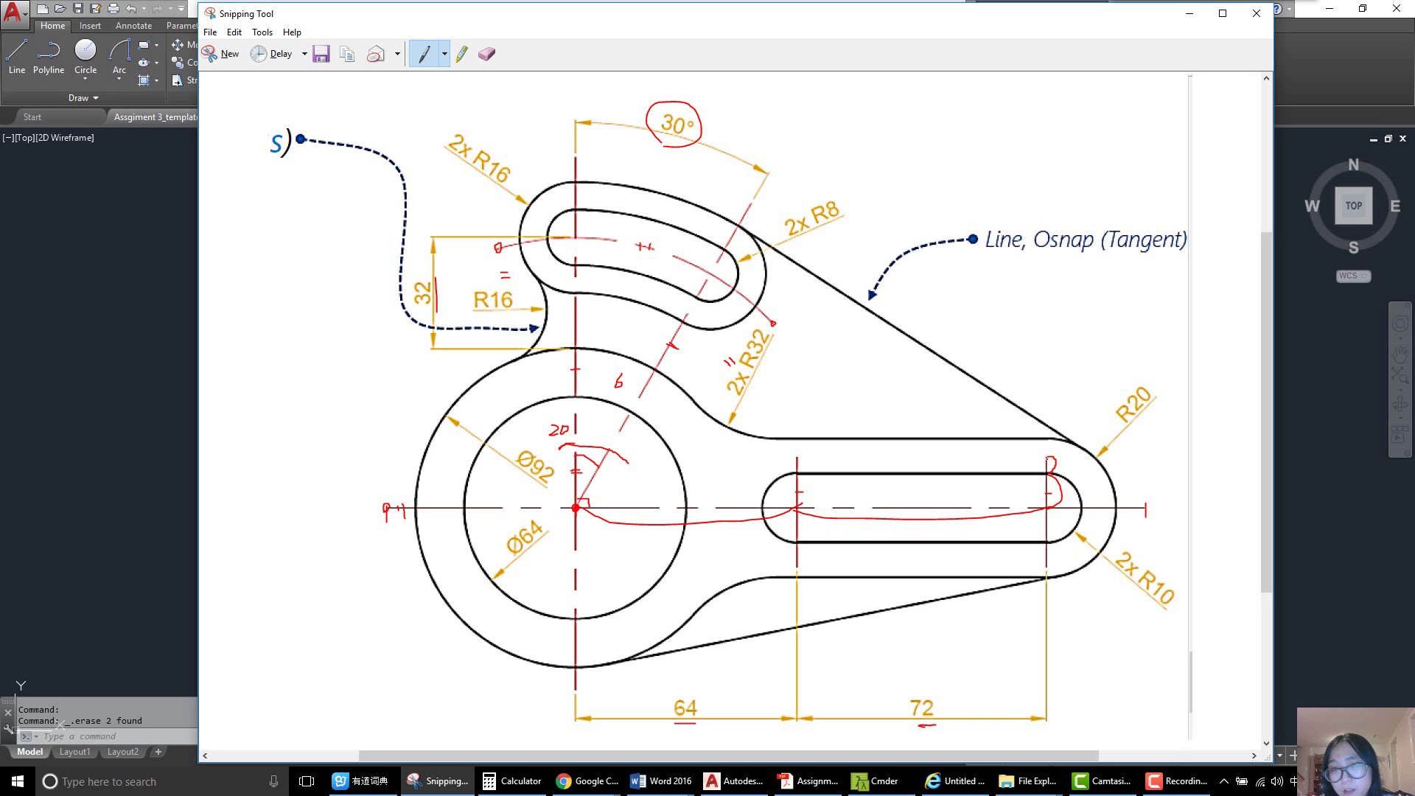
left_click_drag(1053, 459, 1050, 507)
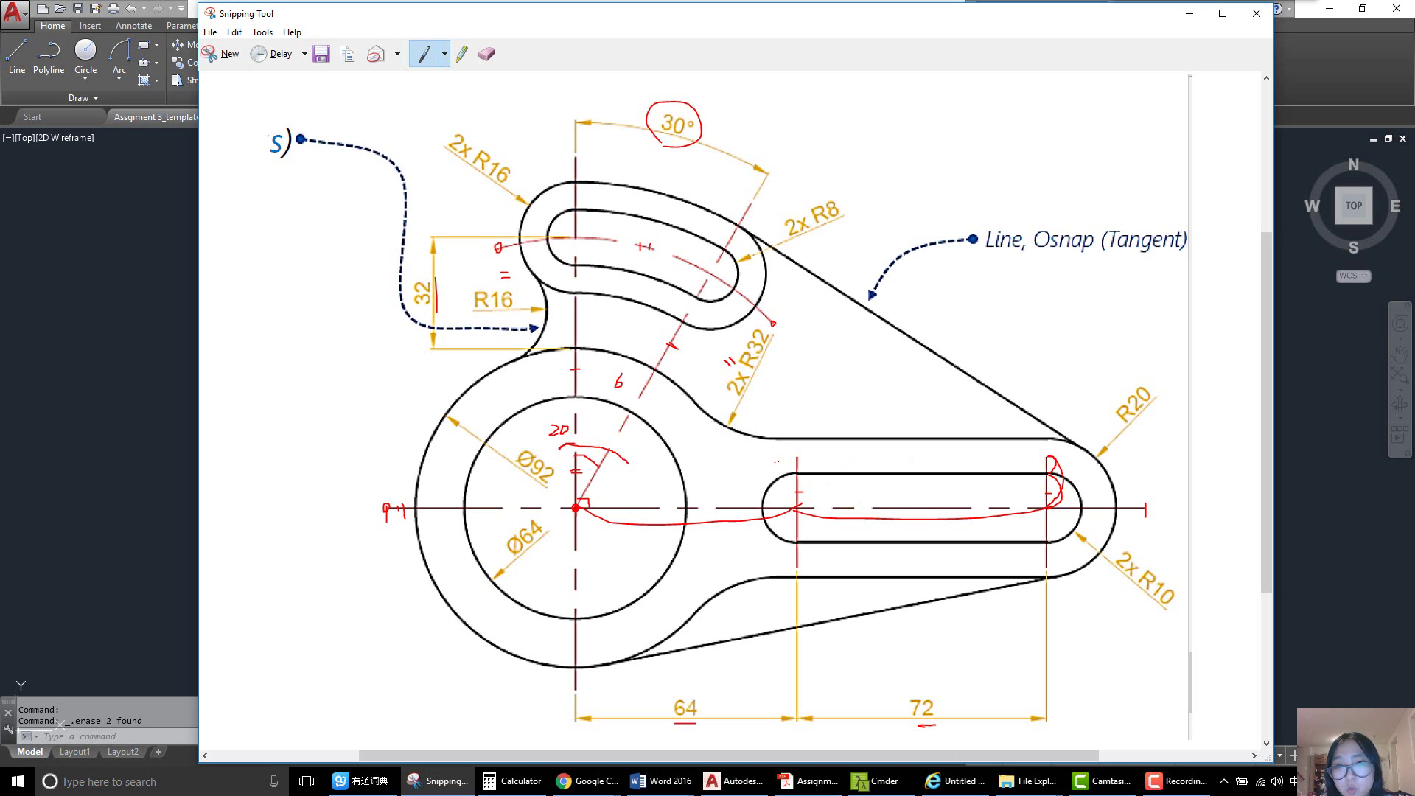
left_click_drag(776, 462, 1068, 460)
left_click_drag(768, 565, 1072, 562)
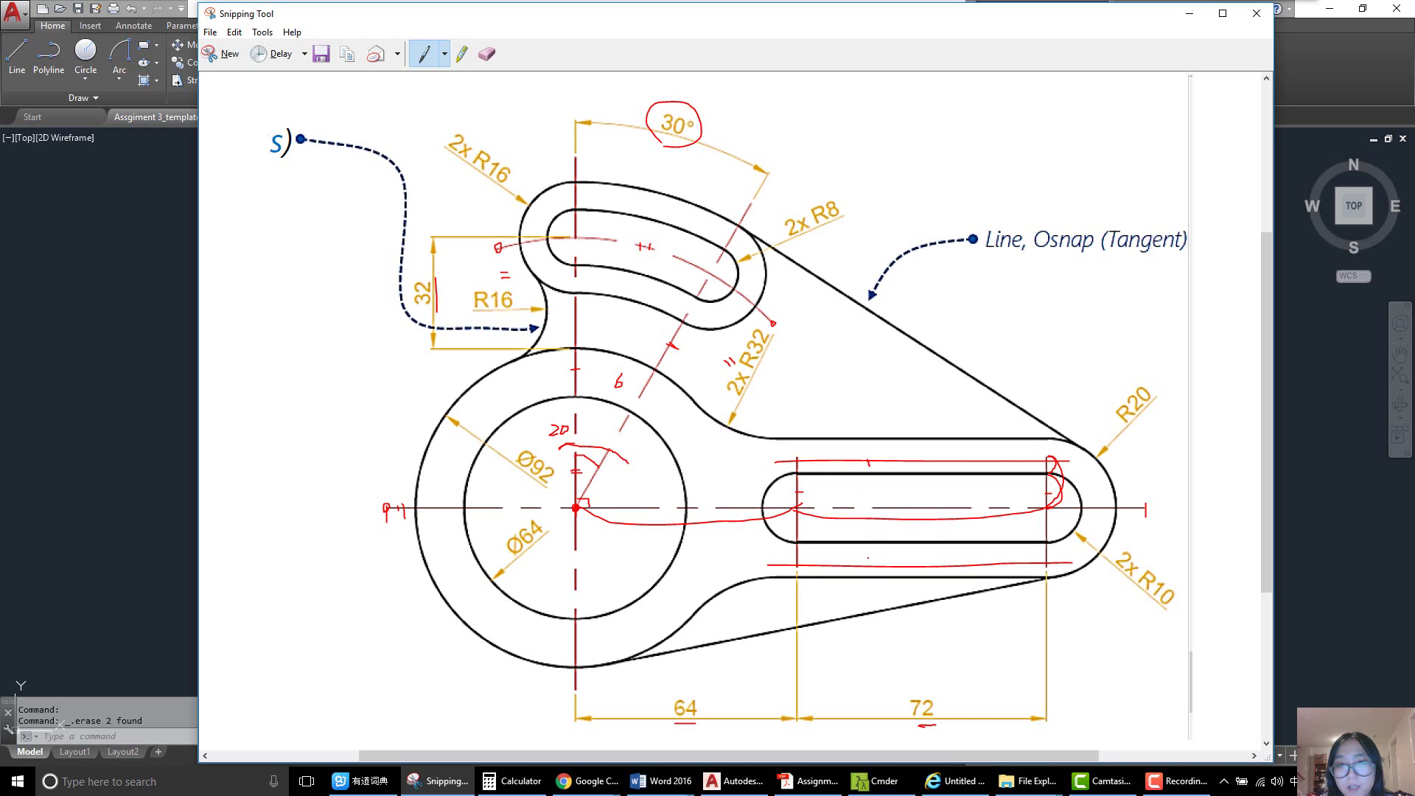
left_click(871, 564)
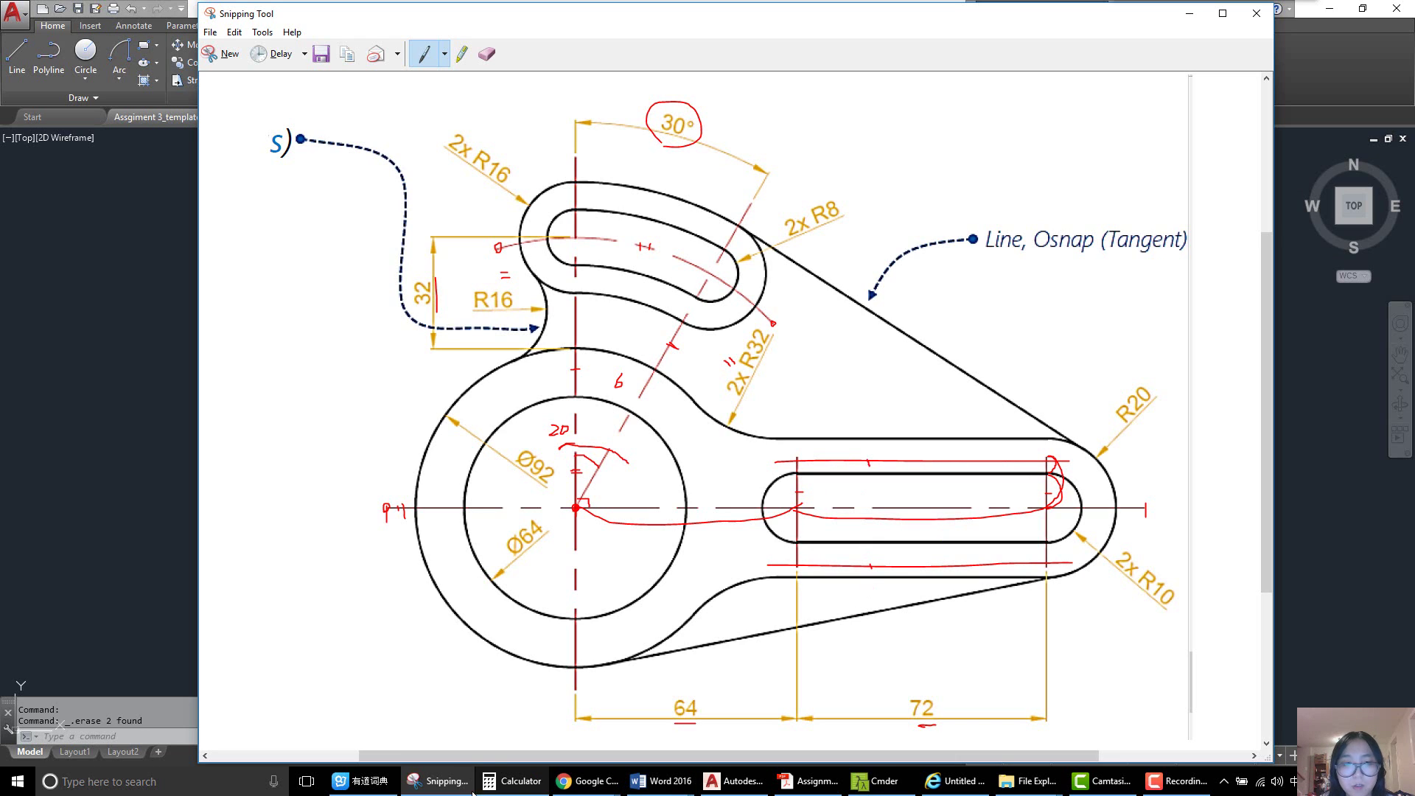
- Switch to AutoCAD and offset the horizontal centerline by 15 both above and below
mouse_move(451, 792)
left_click(734, 781)
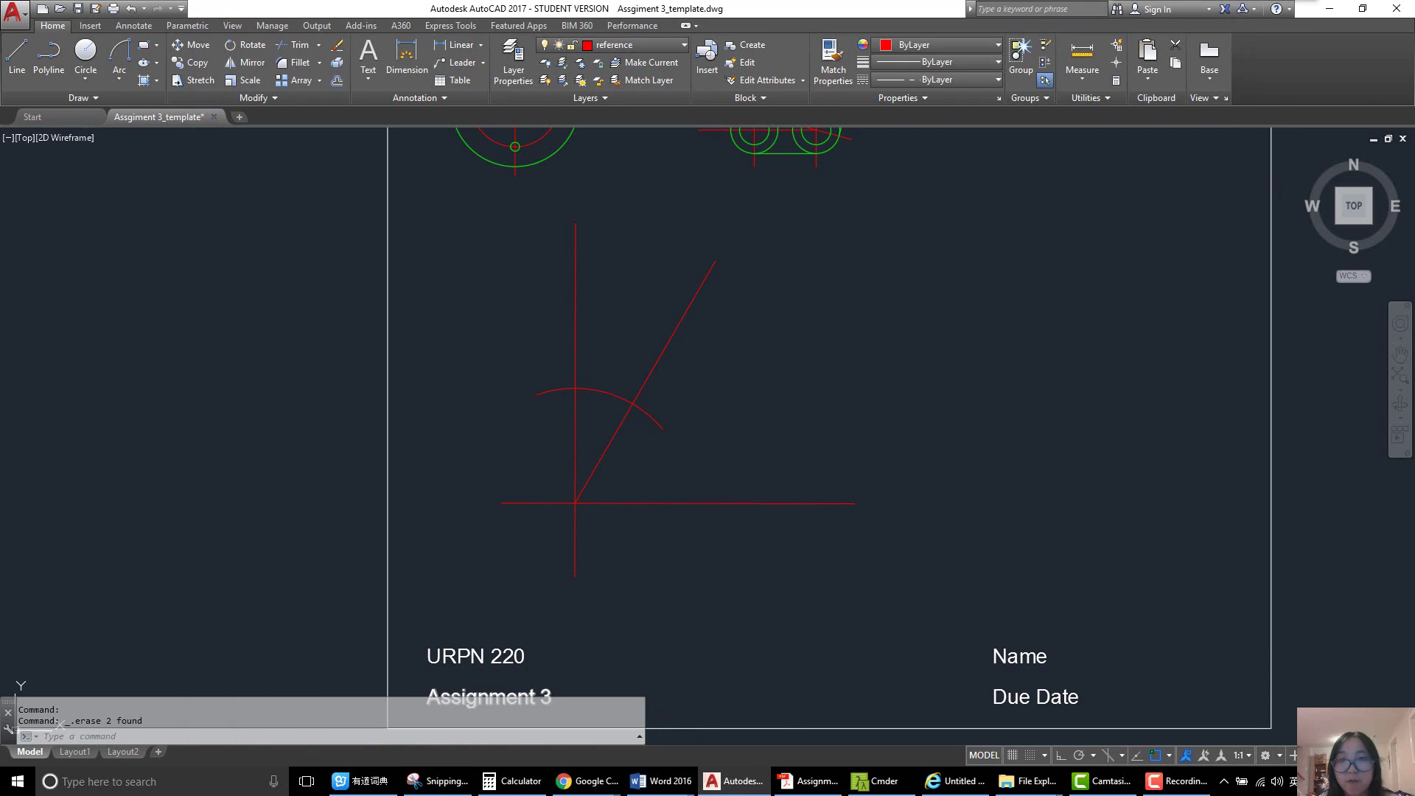
type("o")
key("Return")
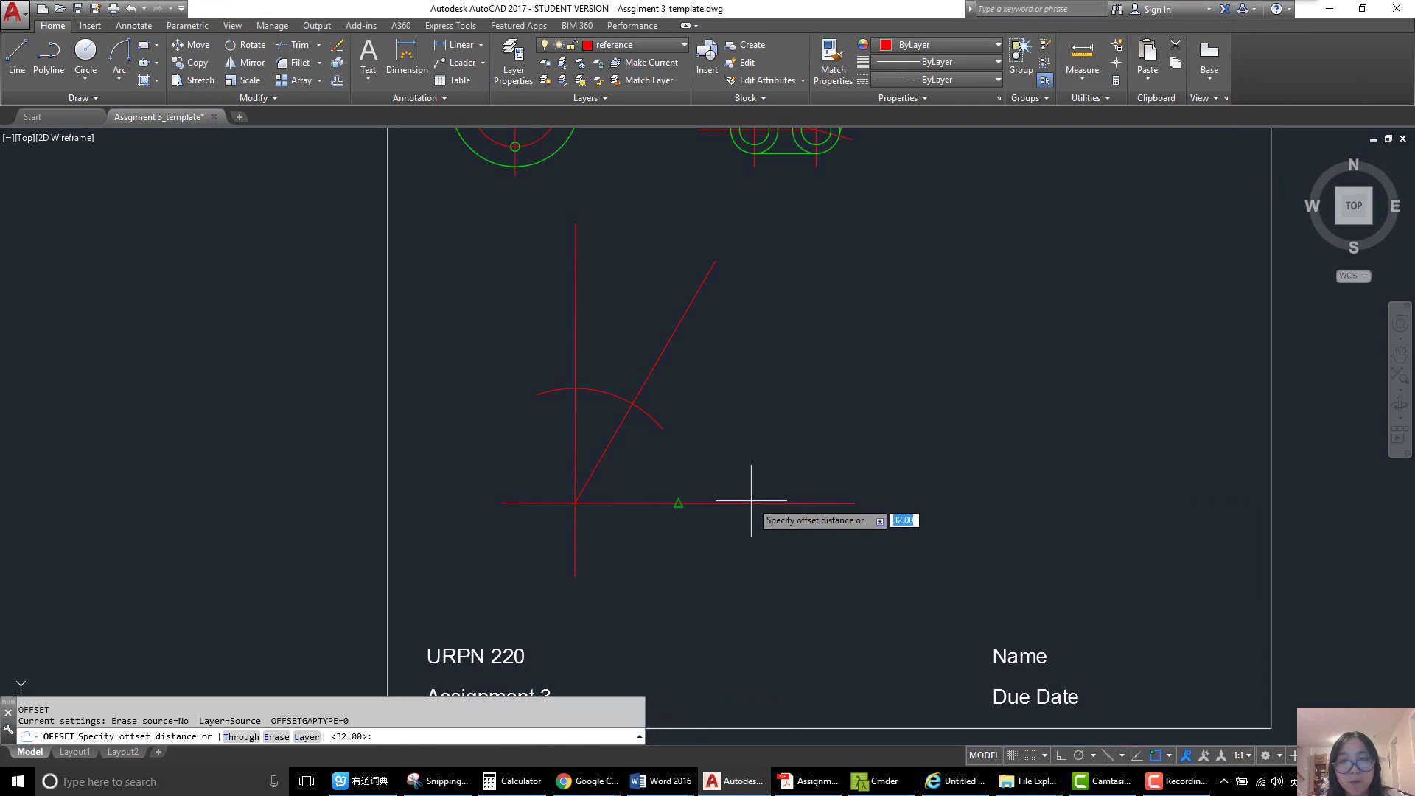
type("15")
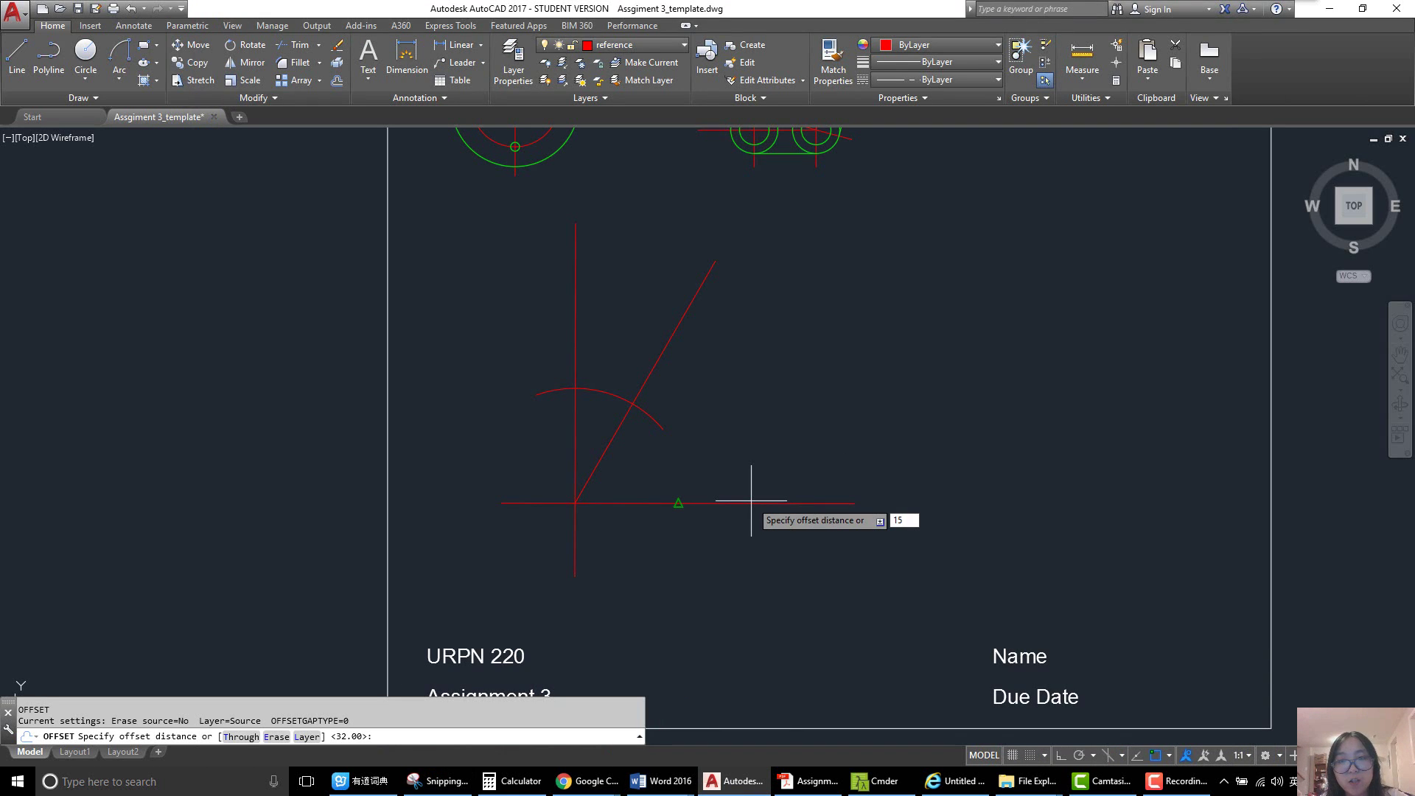
key("Return")
left_click(755, 504)
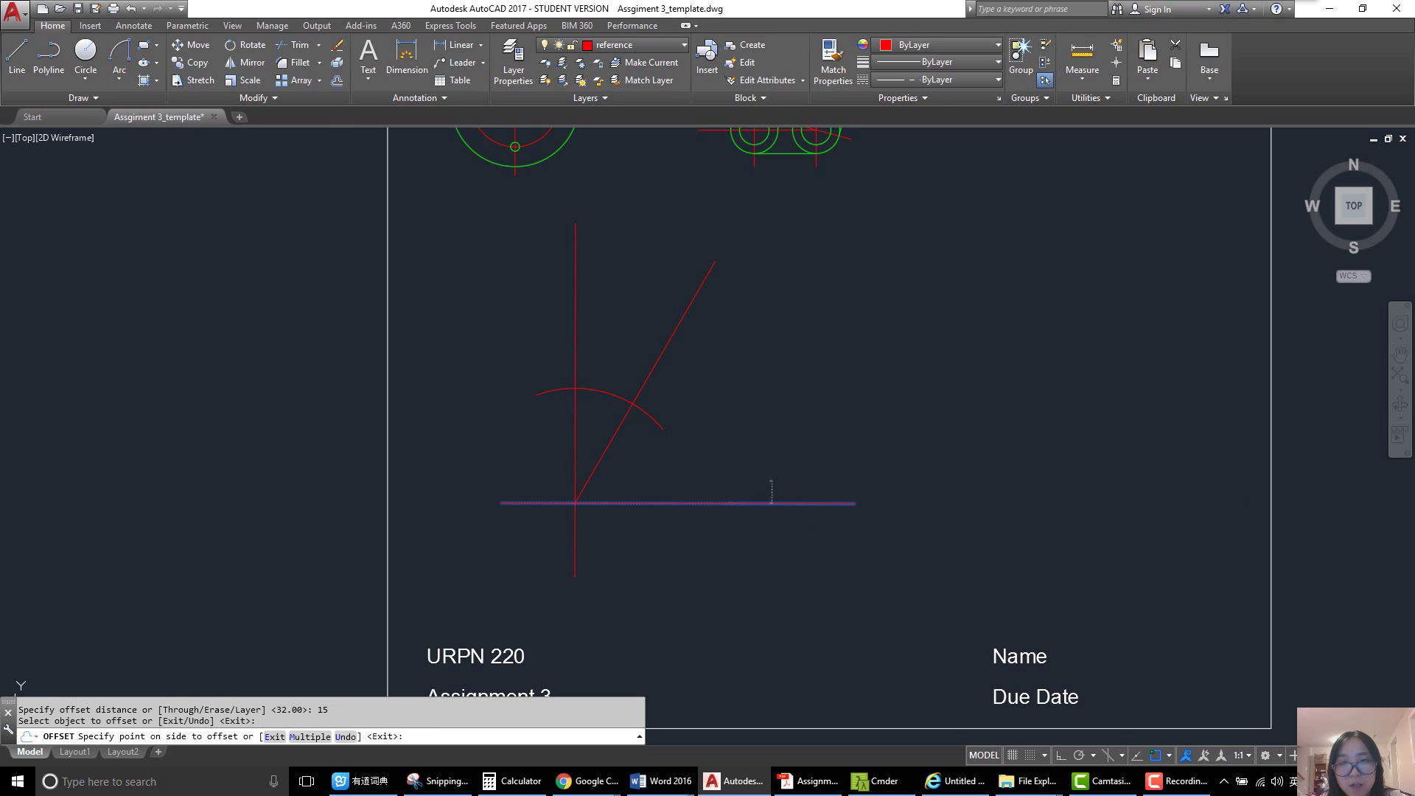
left_click(772, 483)
left_click(787, 503)
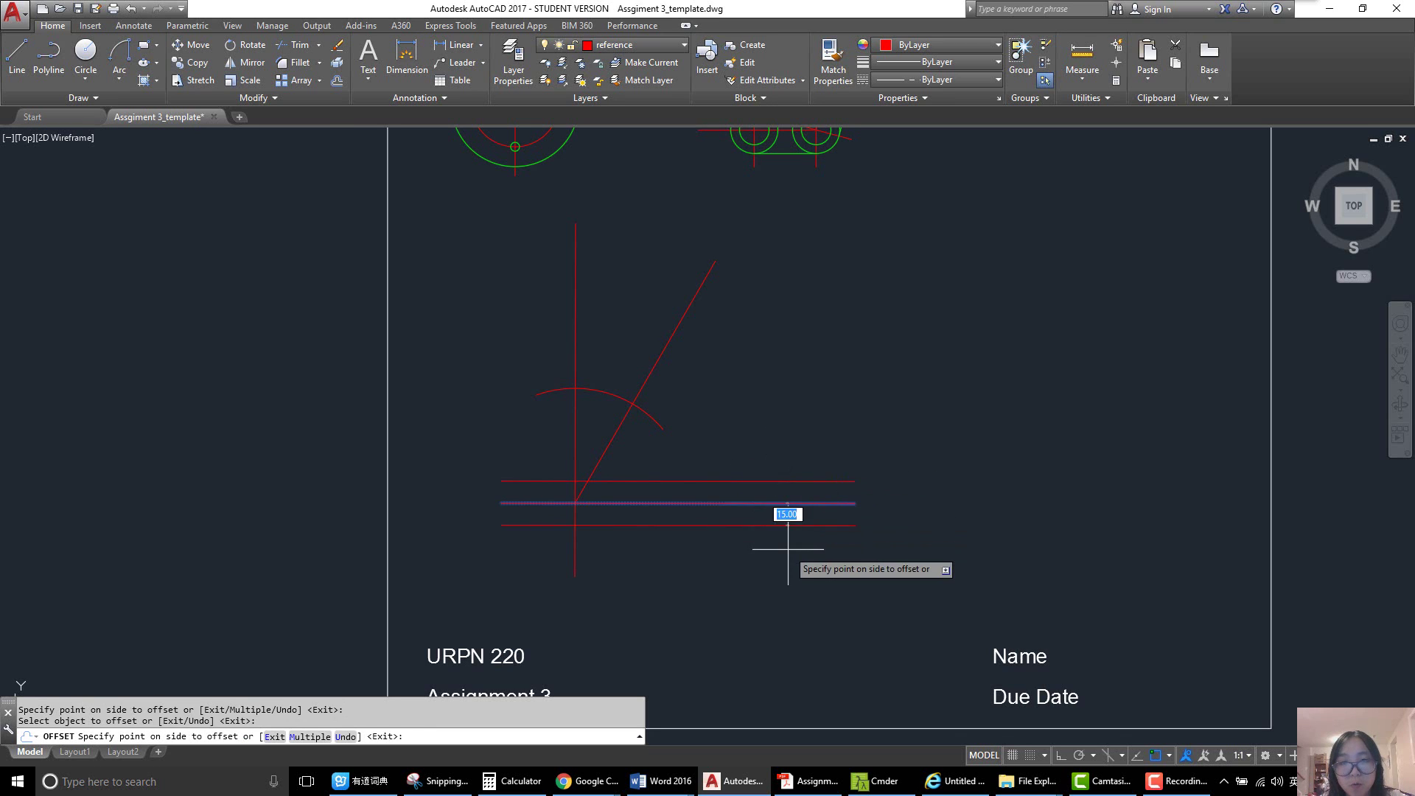
left_click(787, 549)
key("Return")
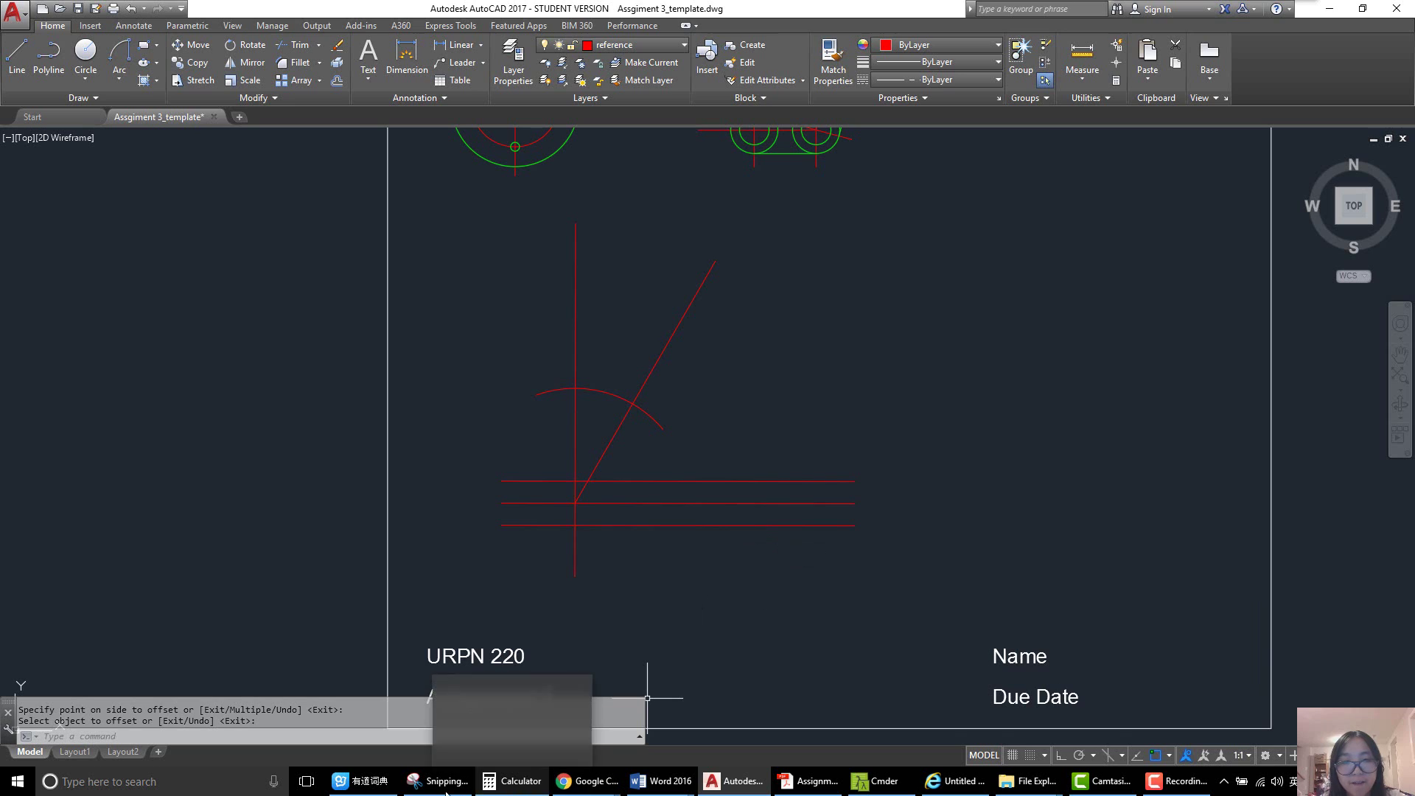
- Check the slot spacing in the Snipping Tool drawing, and offset the vertical centerline 64 to the right in AutoCAD
left_click(438, 782)
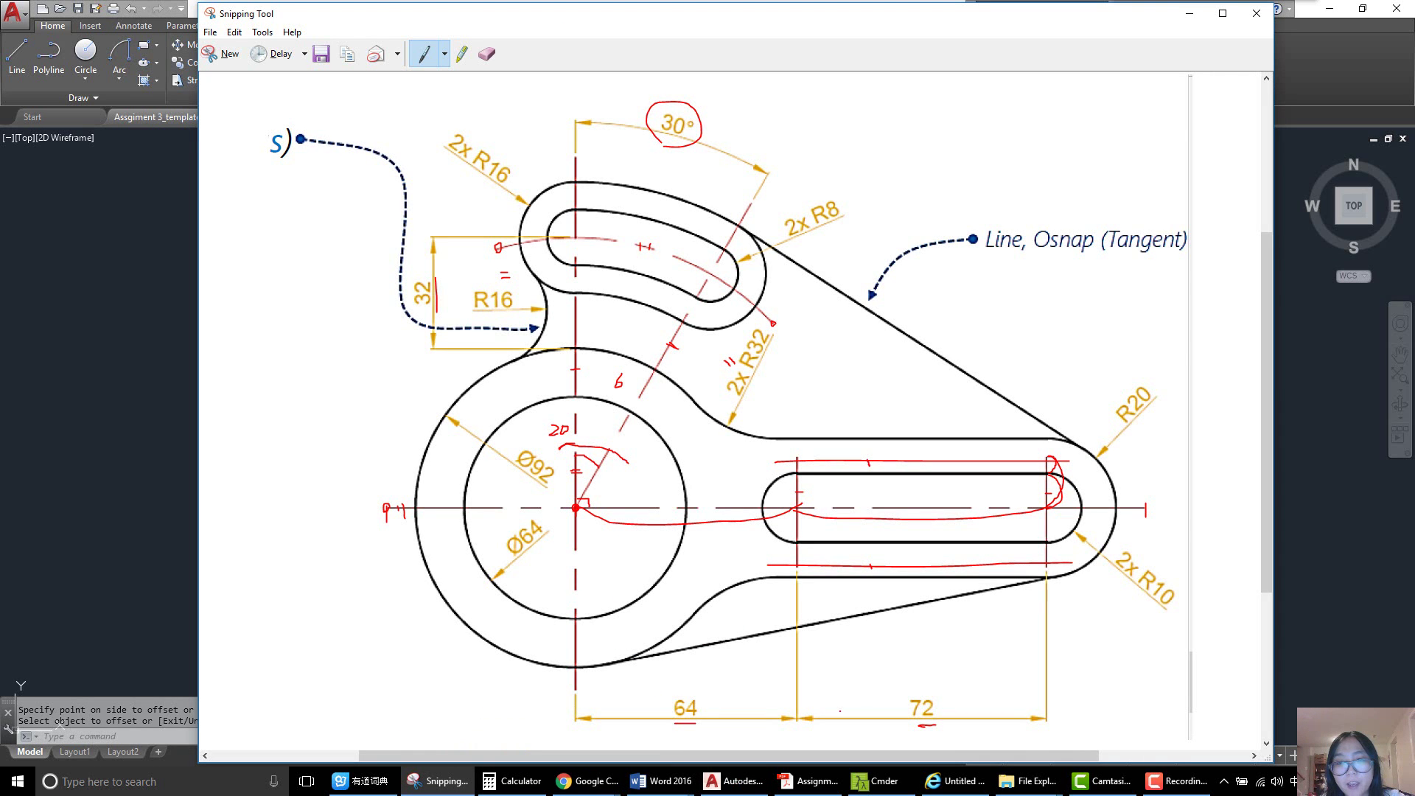
left_click(733, 782)
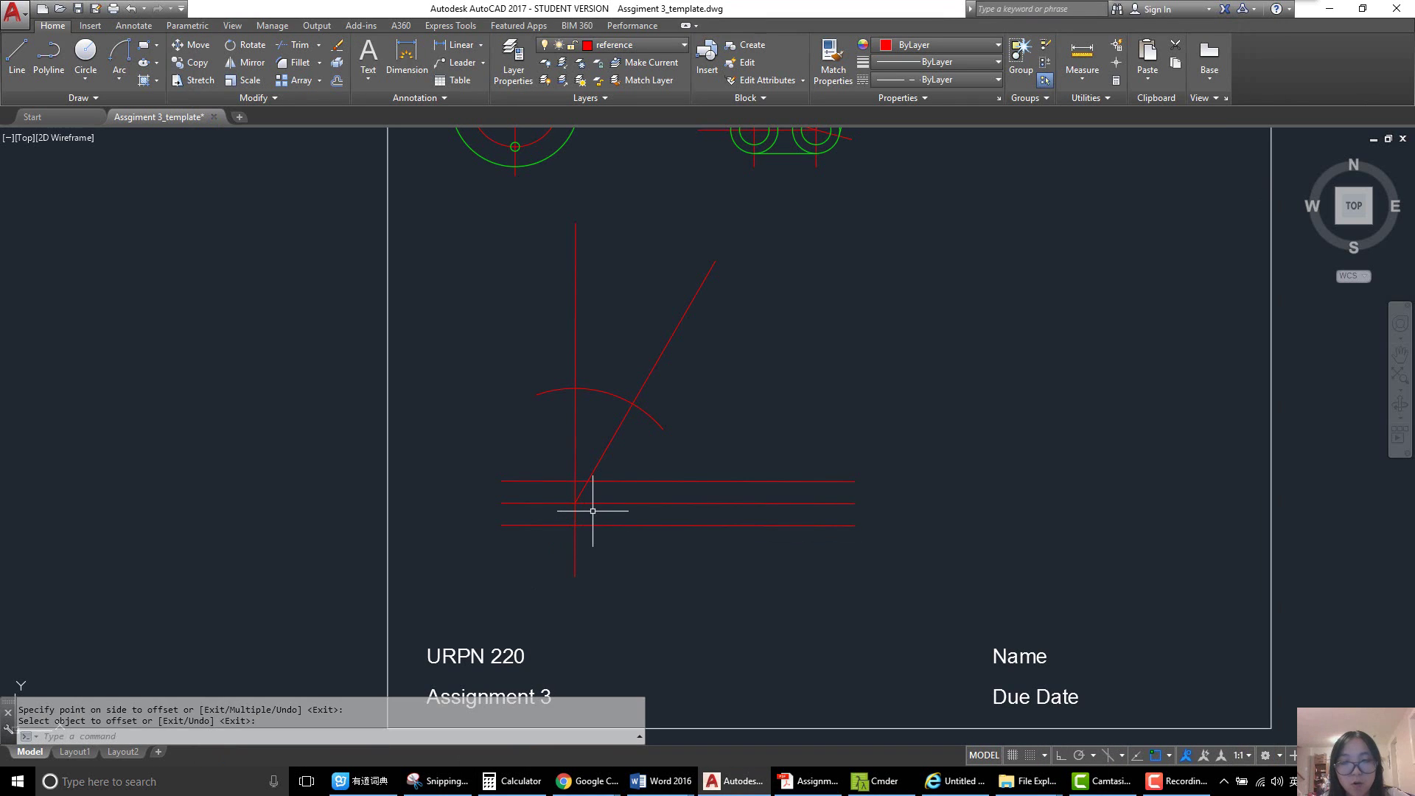
type("o")
key("Return")
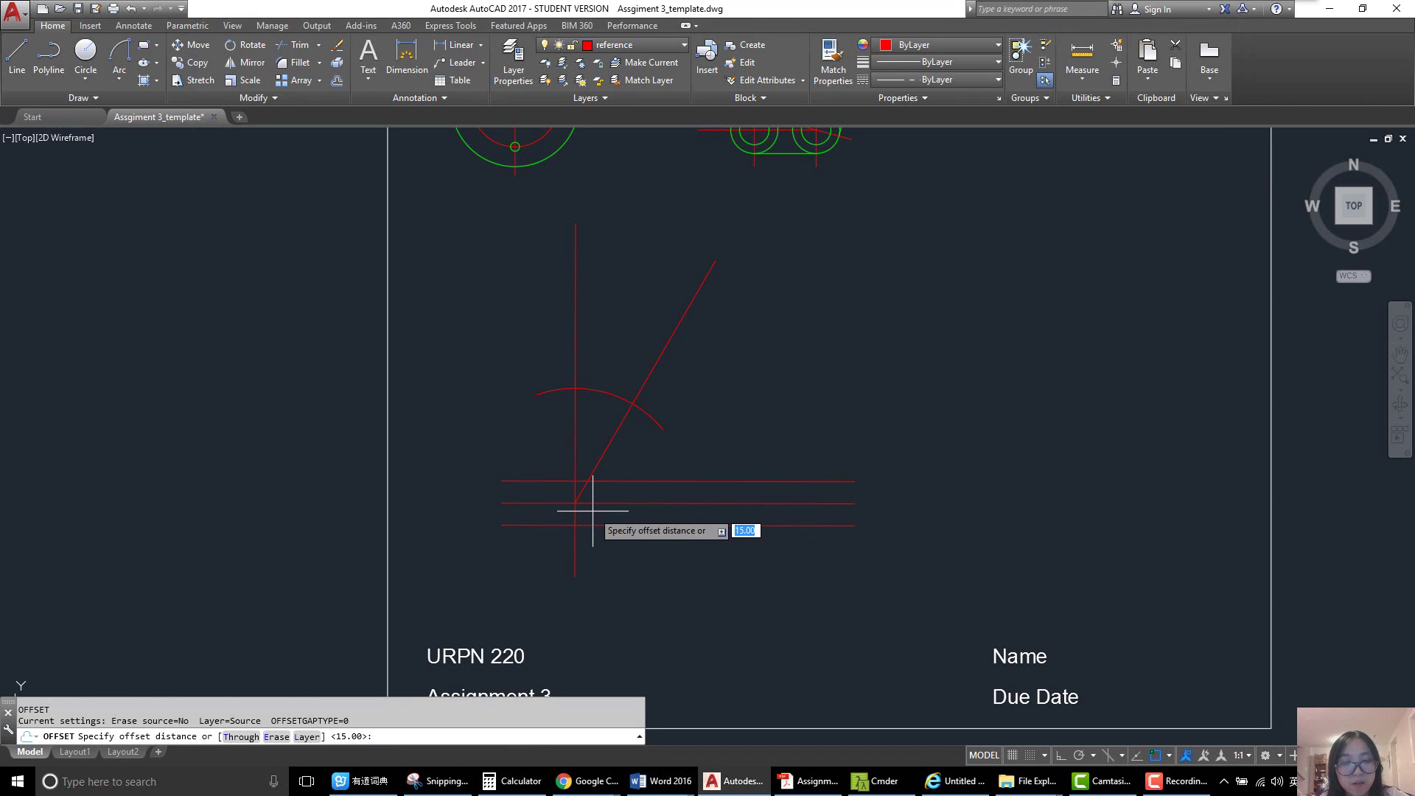
type("64")
key("Return")
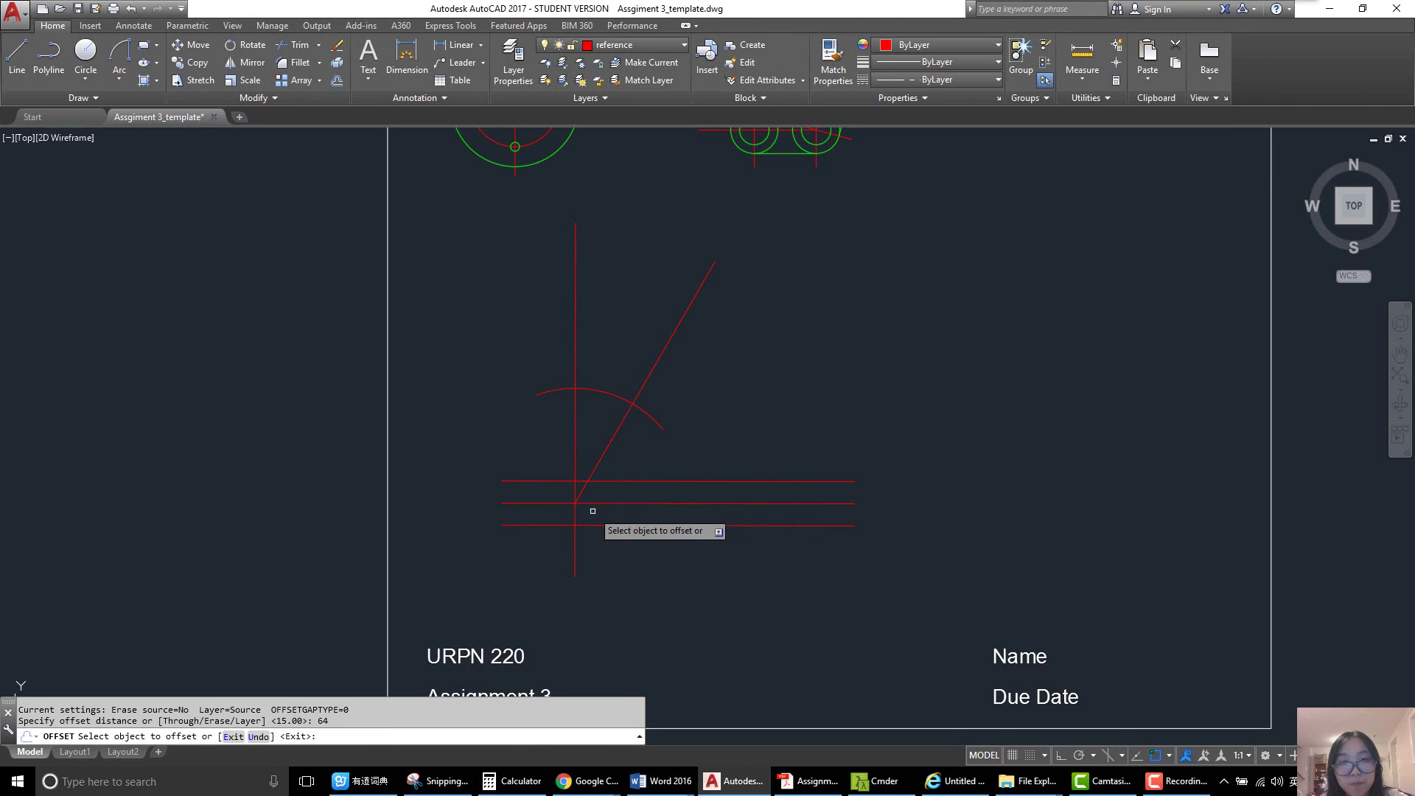
left_click(572, 453)
left_click(732, 451)
key("Return")
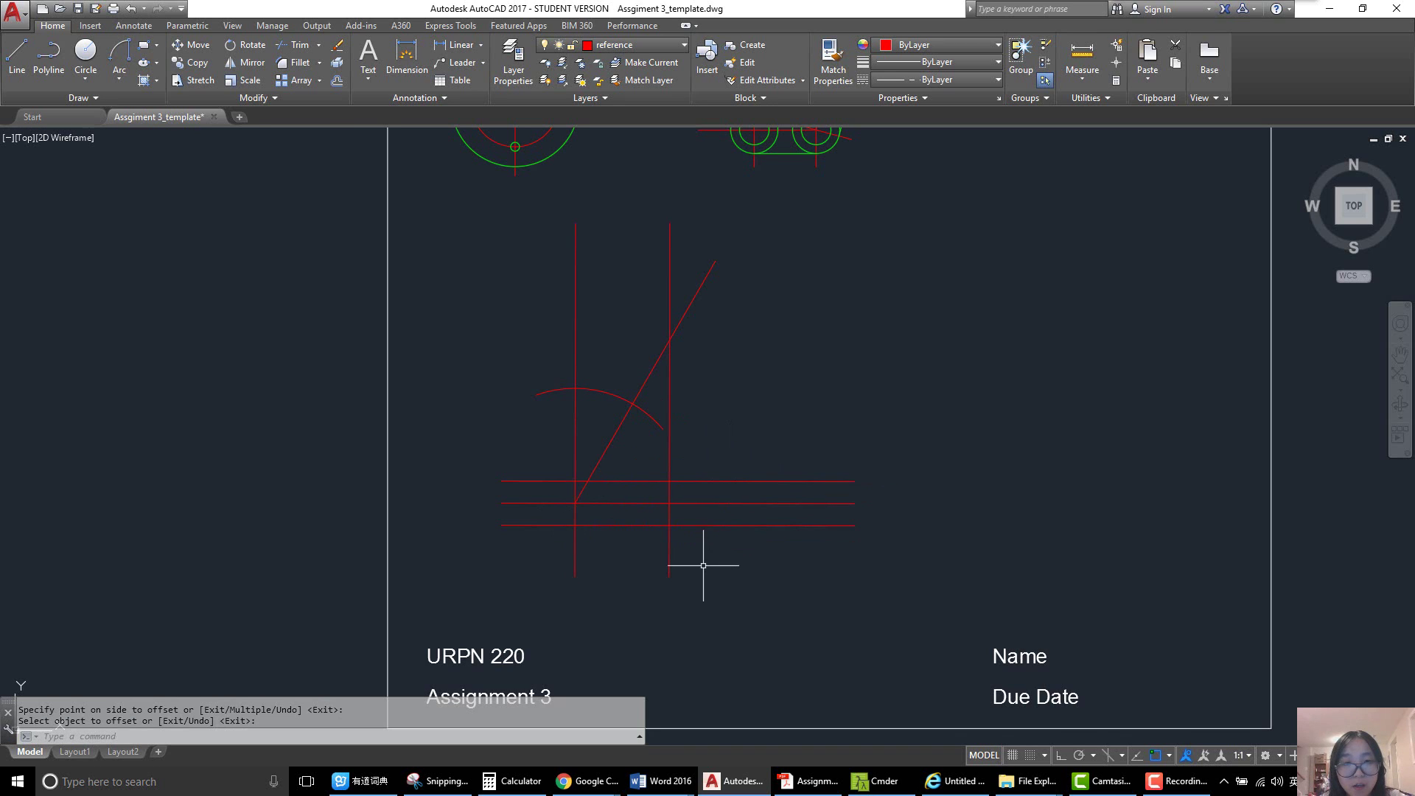
- Offset the new vertical line 72 to the right to locate the straight slot's far end center
type("o")
key("Return")
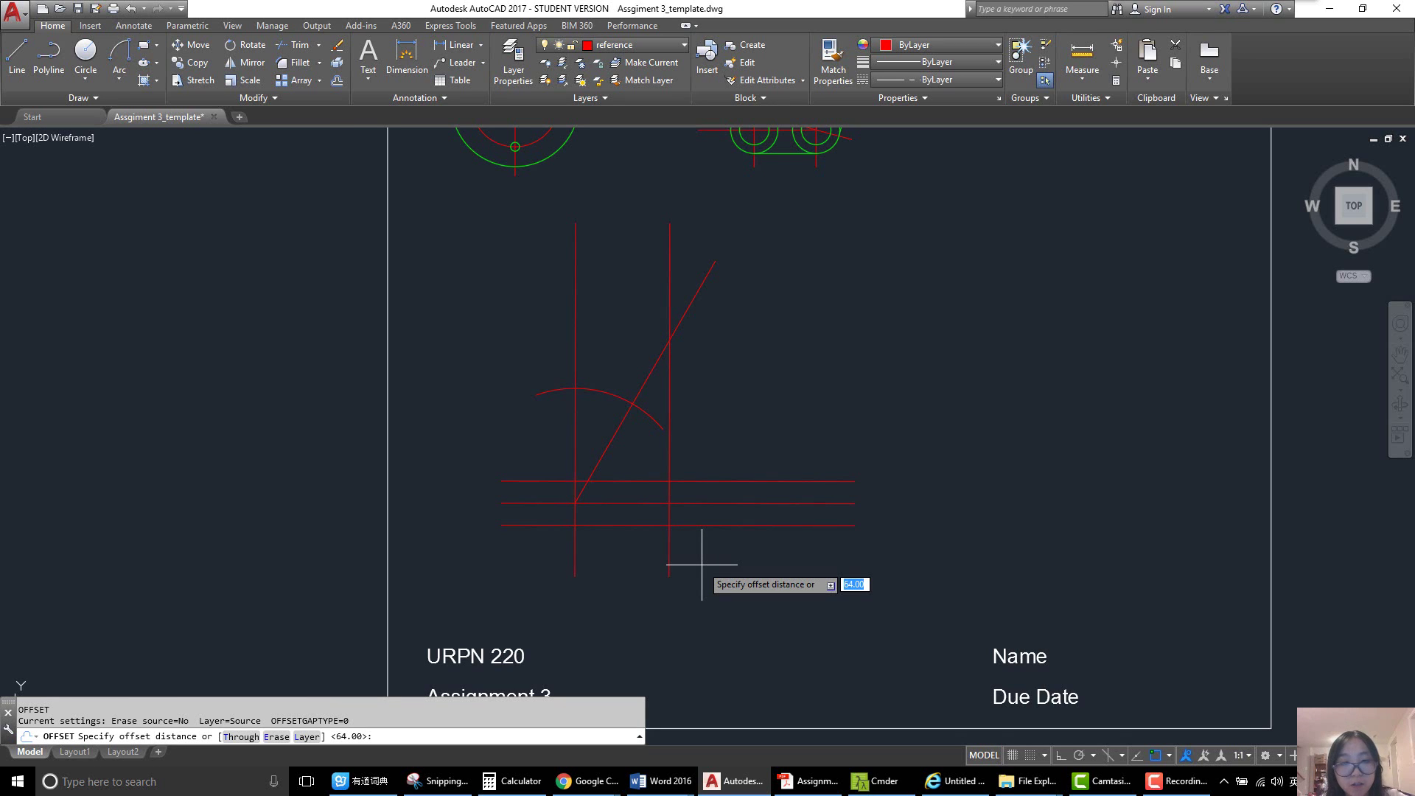
type("72")
key("Return")
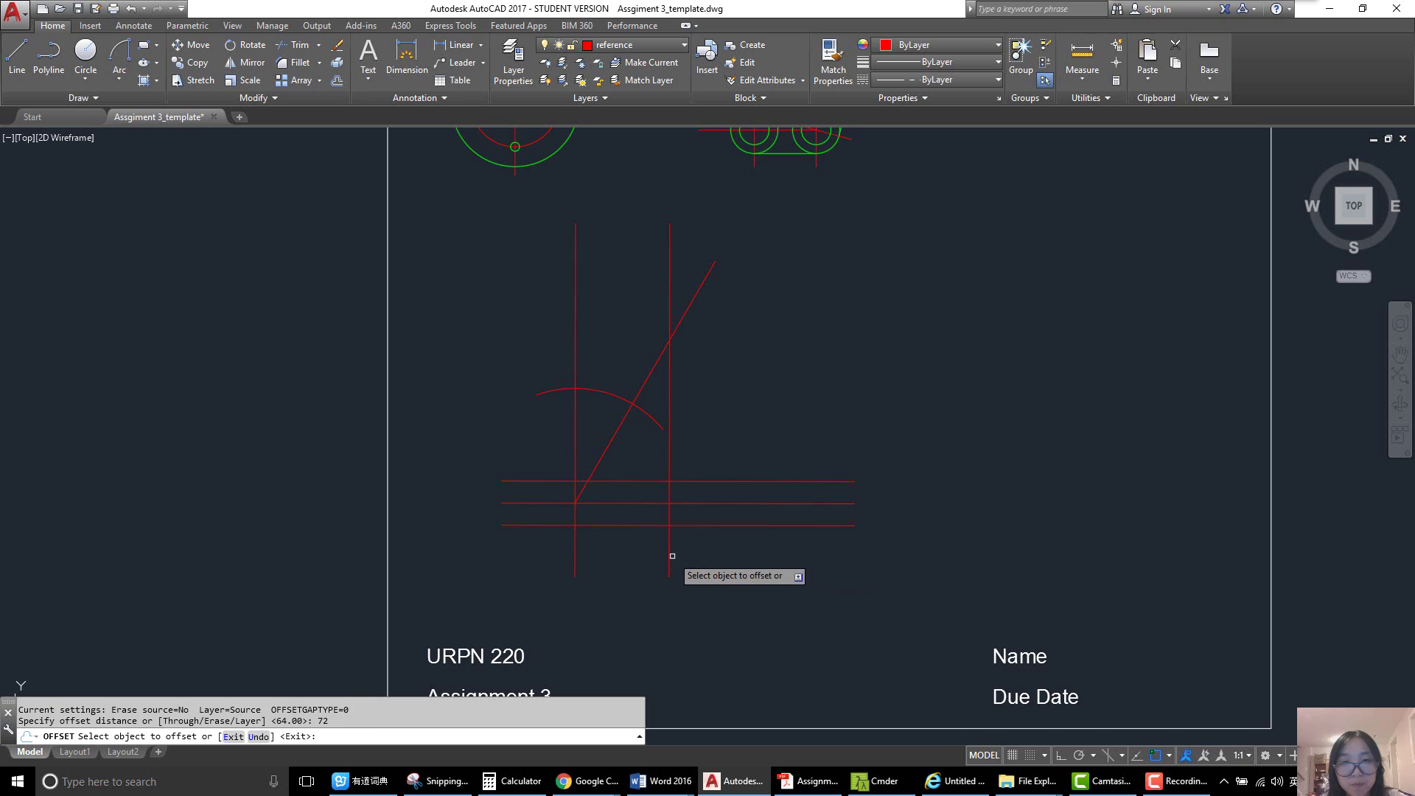
left_click(670, 556)
left_click(796, 563)
key("Return")
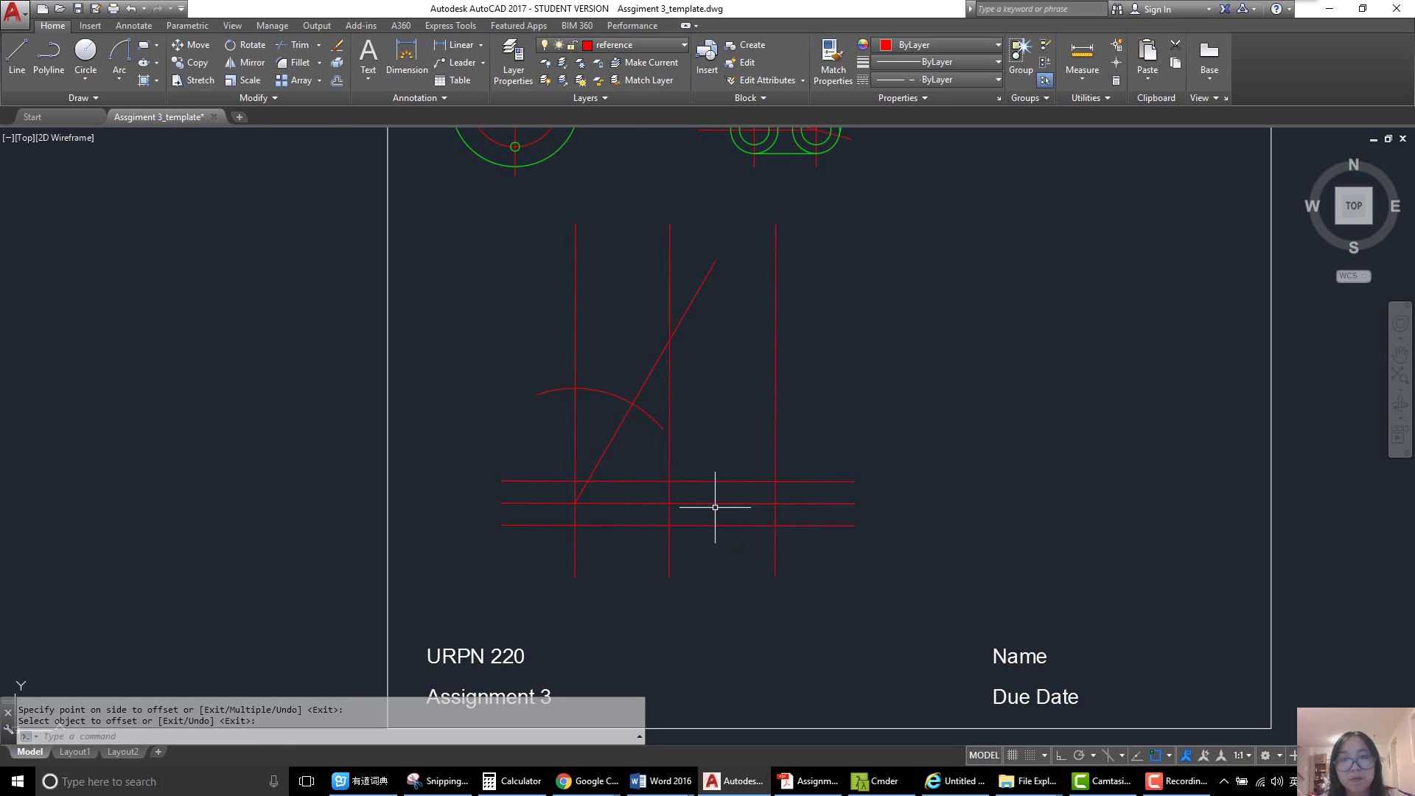
- Trim the two offset vertical lines above and below the outer horizontal lines, using those horizontal lines as cutting edges
scroll(715, 507, "up", 2)
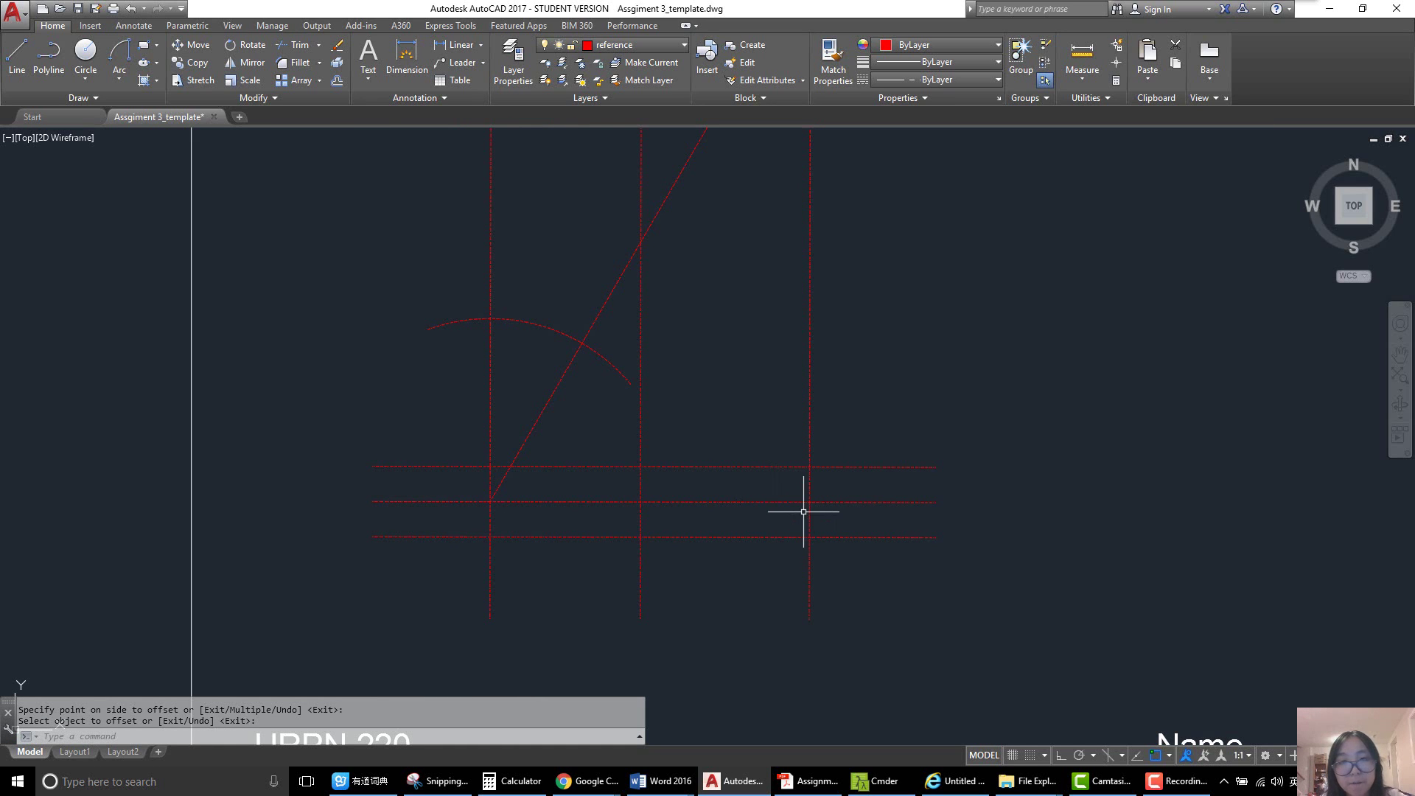
type("tr")
key("Return")
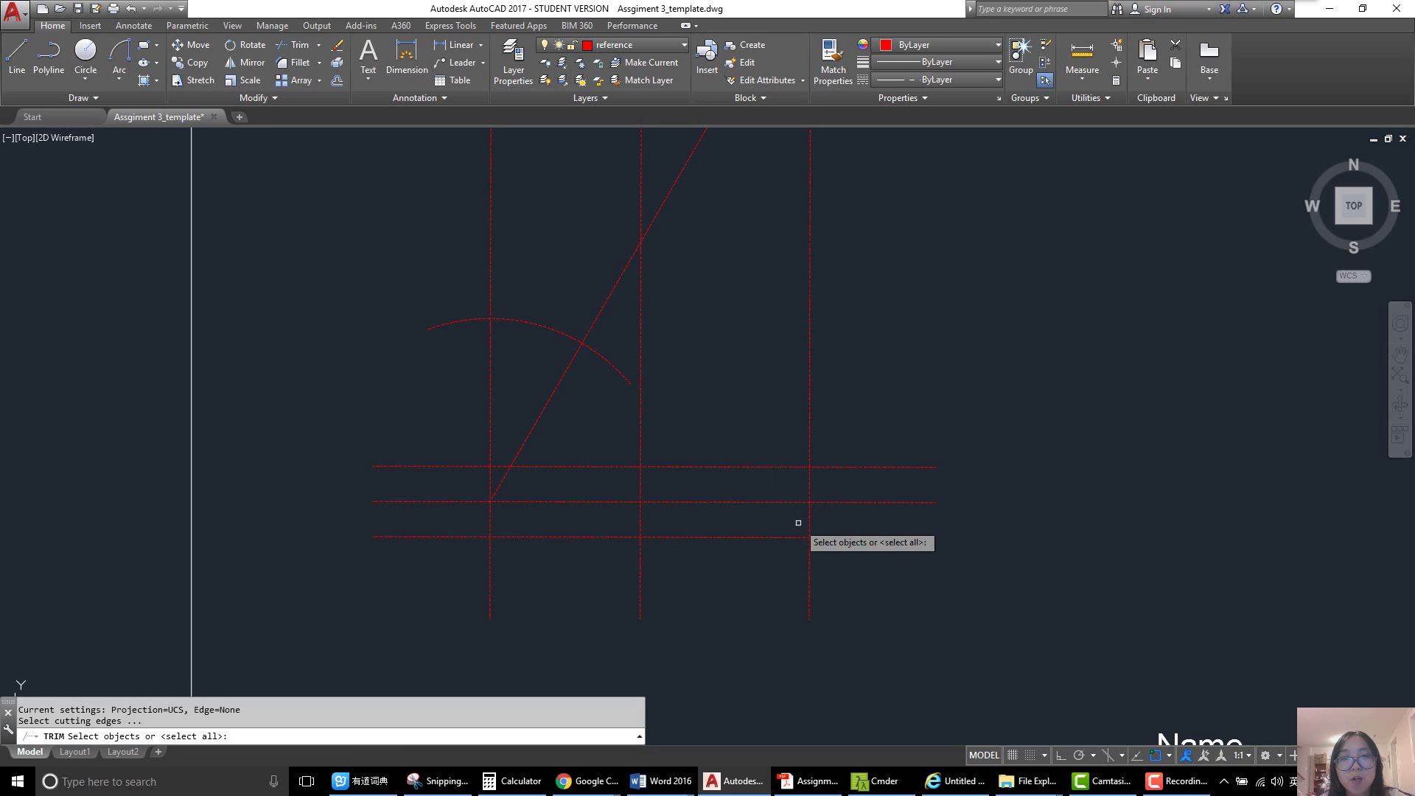
left_click(721, 467)
left_click(722, 537)
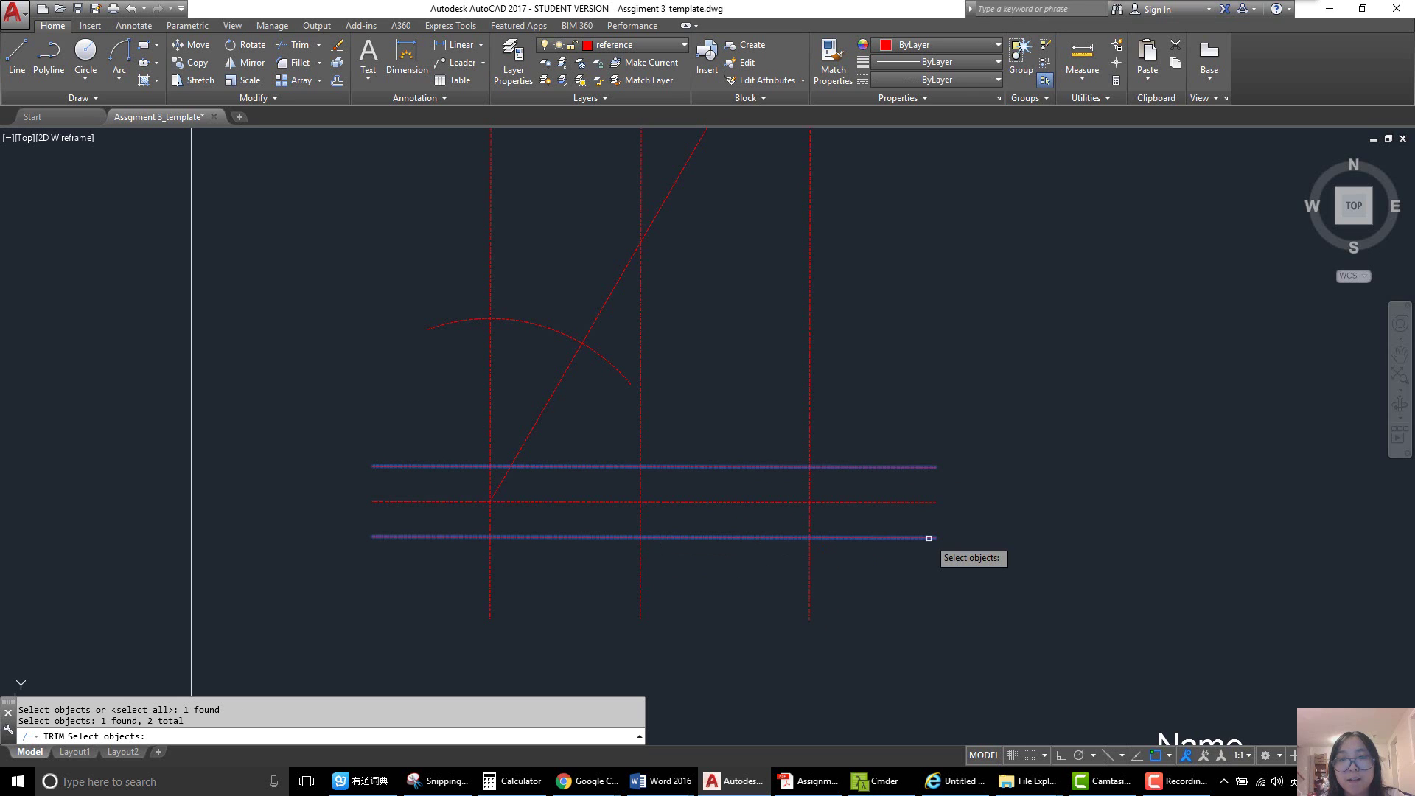
key("Return")
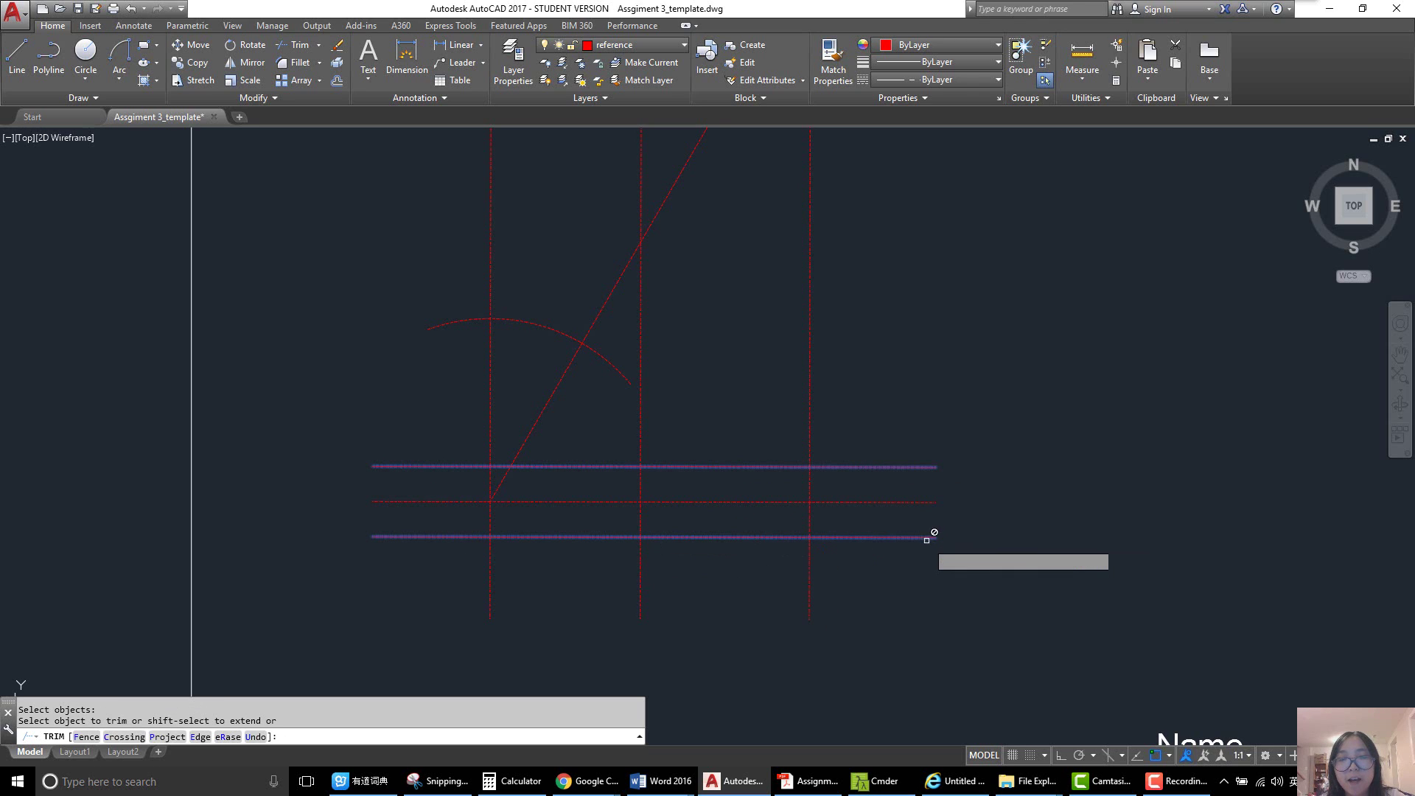
left_click(811, 441)
left_click(641, 447)
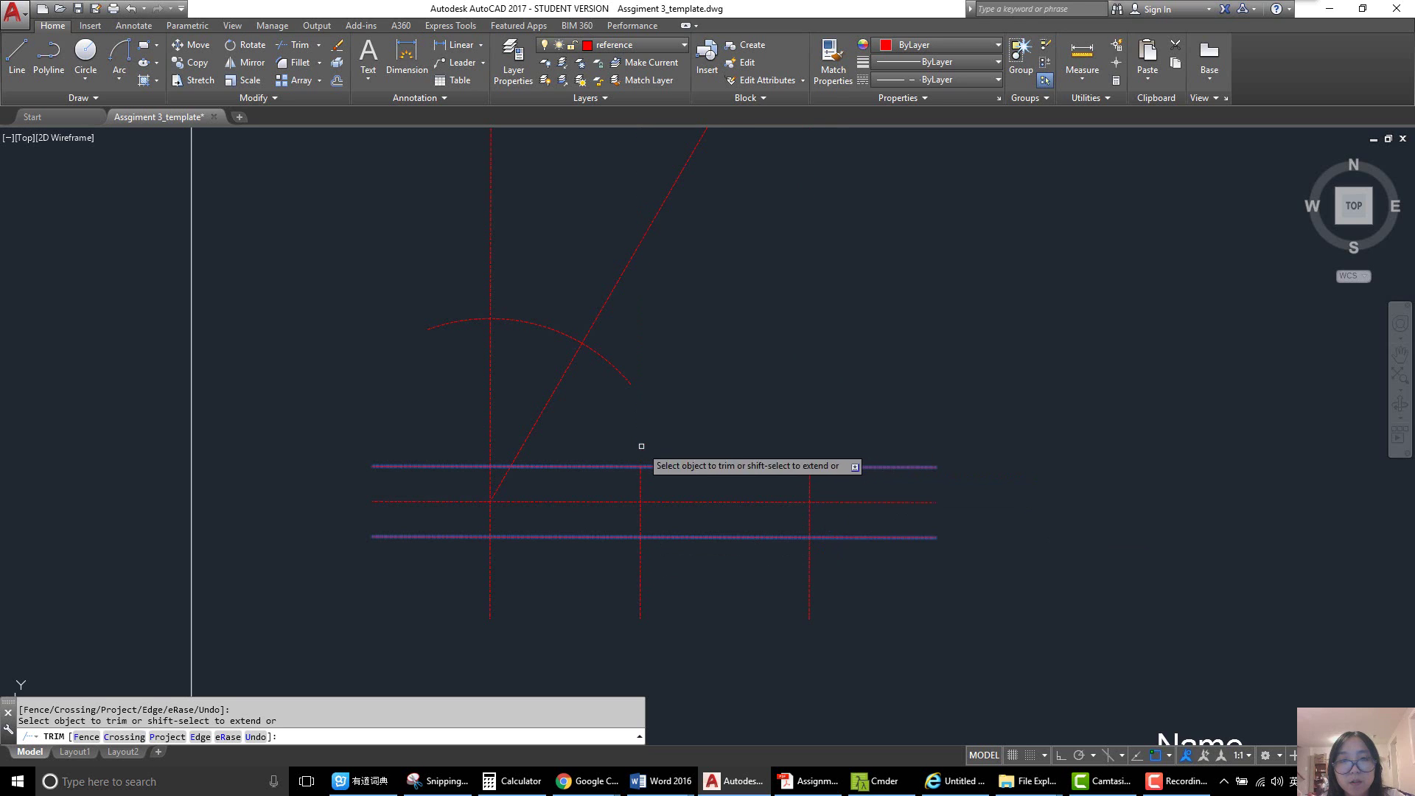
left_click(641, 573)
left_click(809, 579)
key("Return")
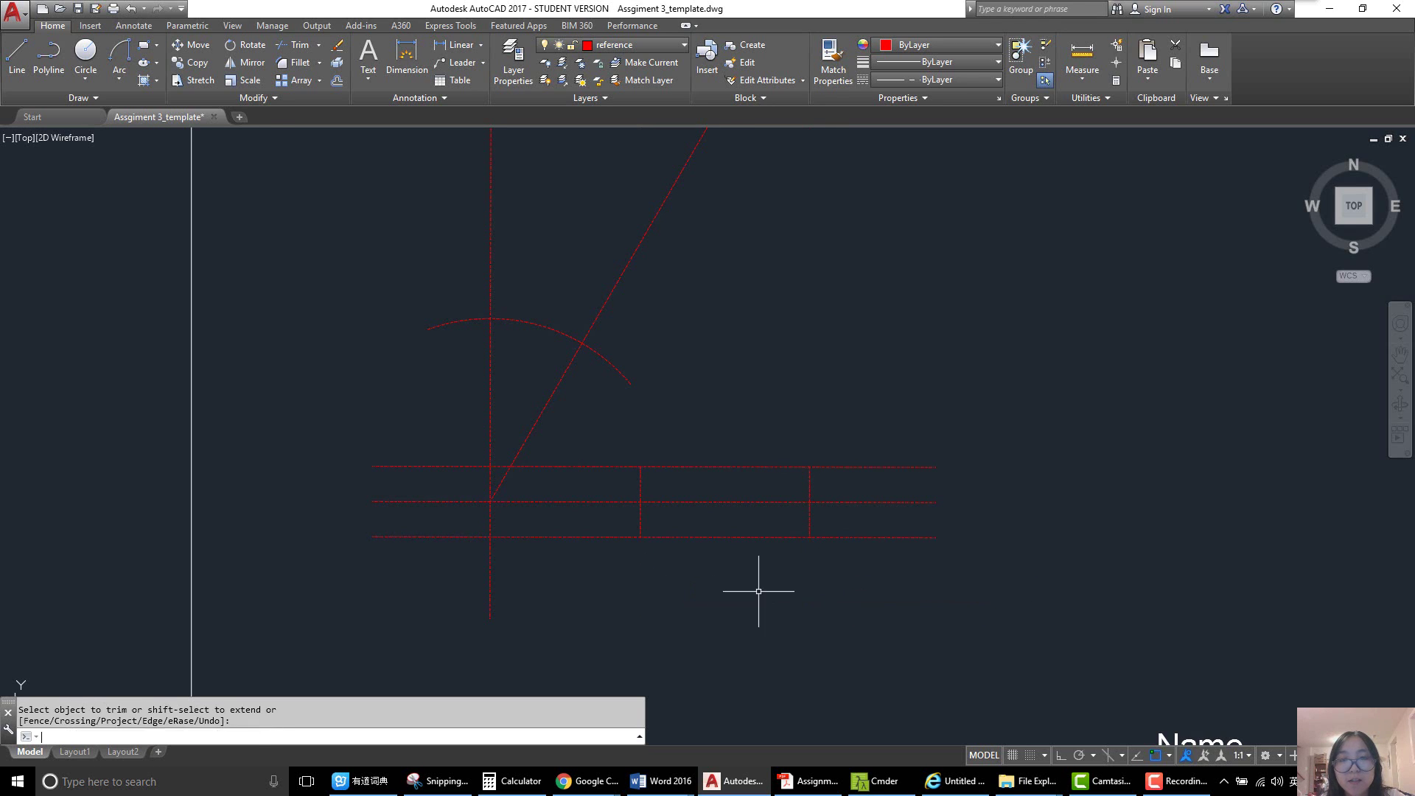
- Delete the lower and upper offset horizontal construction lines, keeping the middle centerline and the short vertical marks
left_click(913, 539)
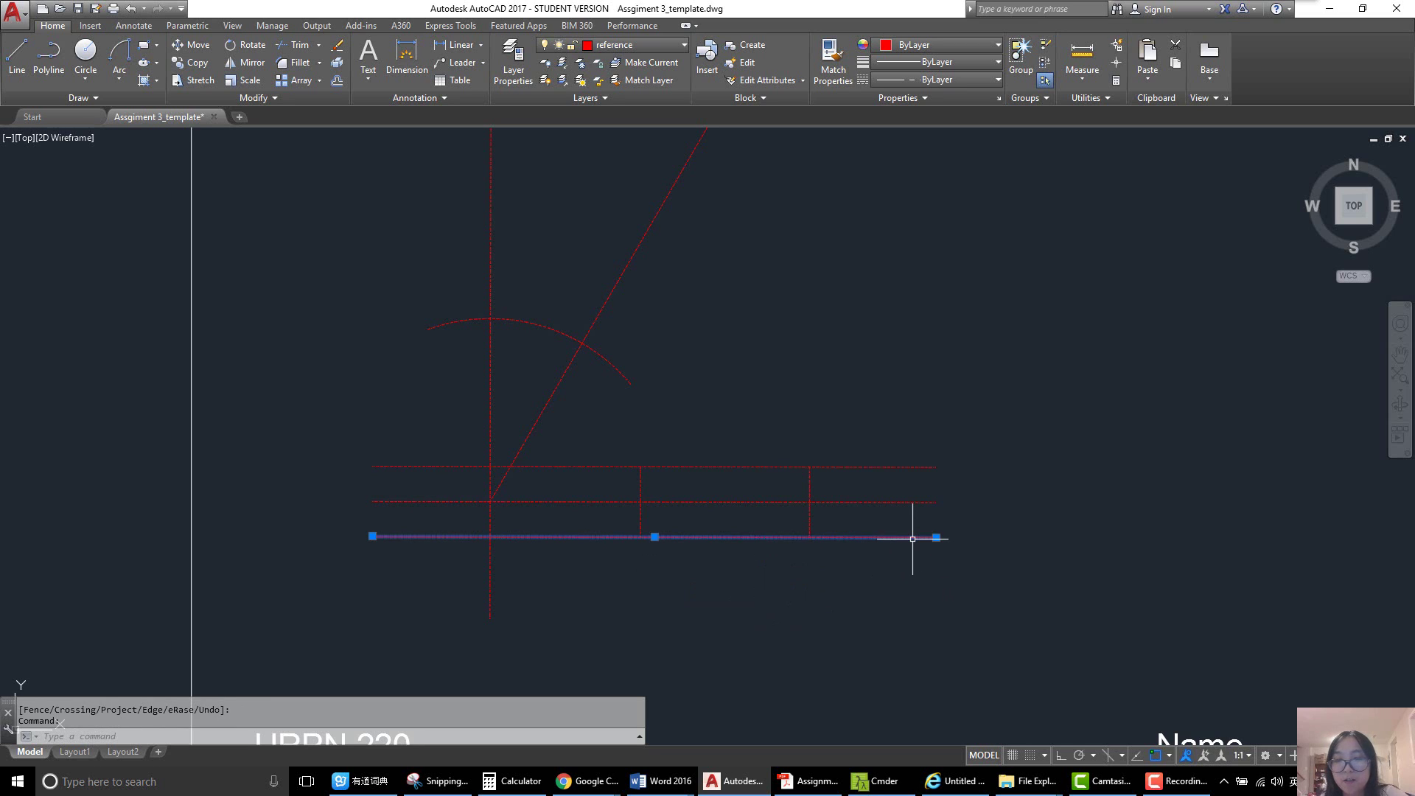
key("Delete")
left_click(904, 467)
key("Delete")
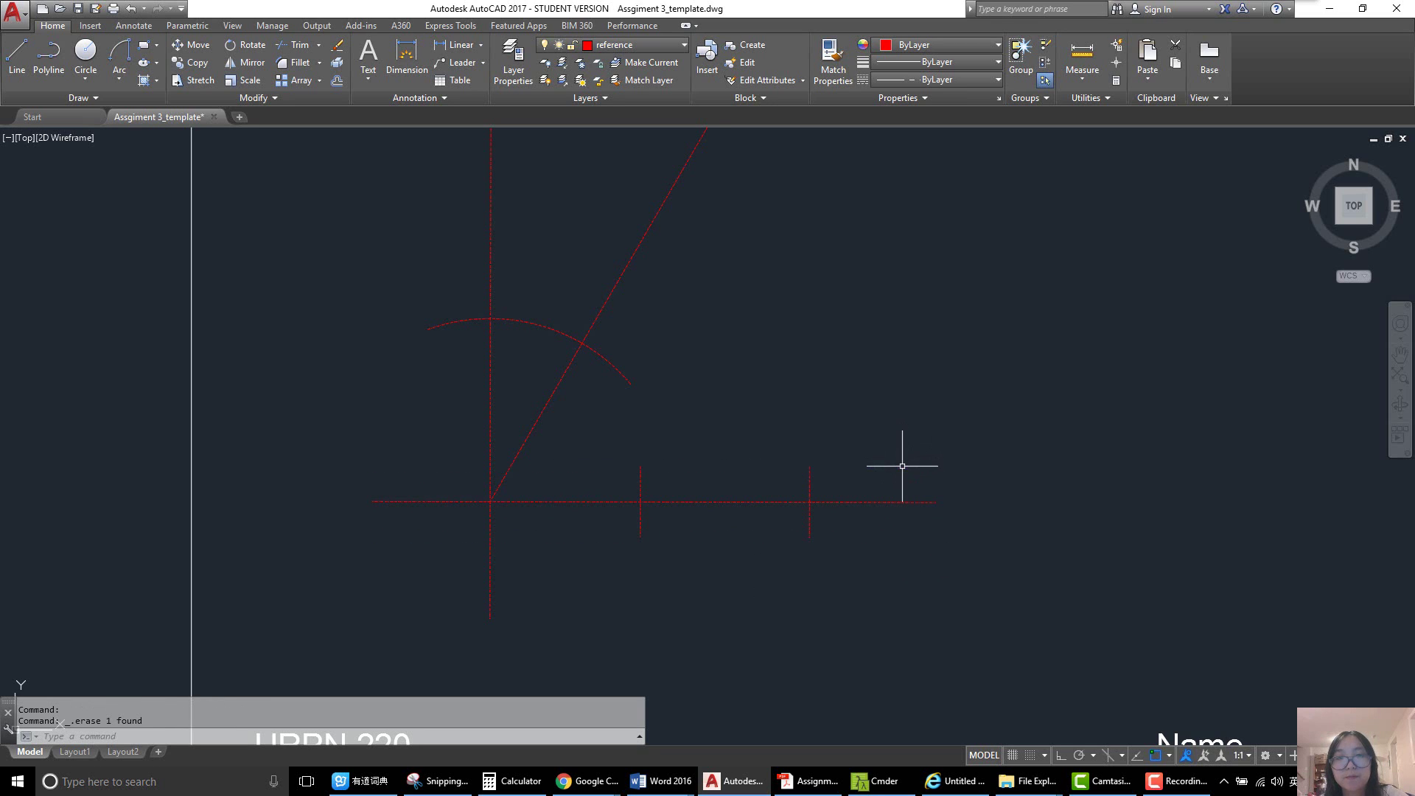
- In Snipping Tool, underline the Ø64 dimension of the inner circle with the pen, and return to AutoCAD
scroll(894, 508, "down", 3)
scroll(859, 537, "down", 2)
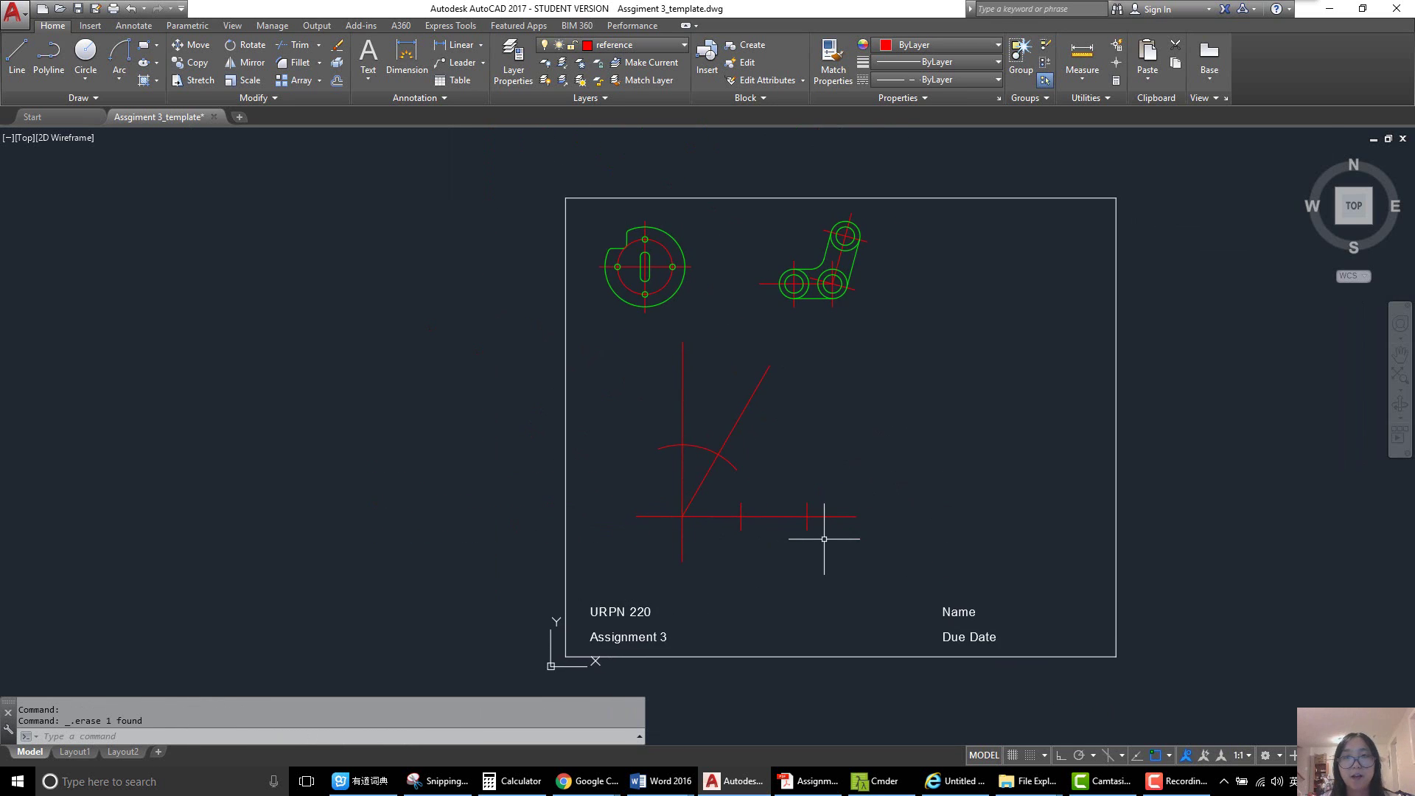
scroll(824, 539, "up", 2)
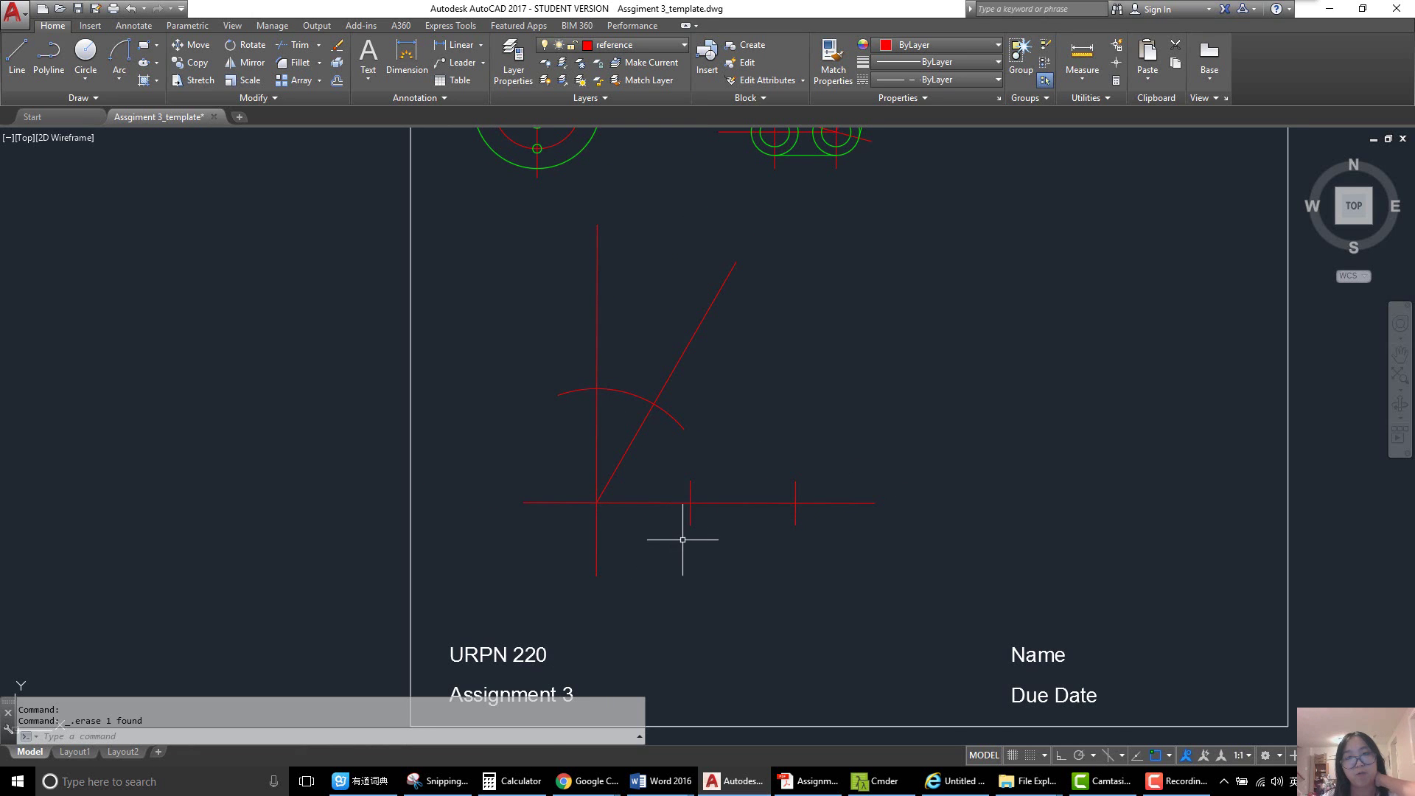
left_click(442, 788)
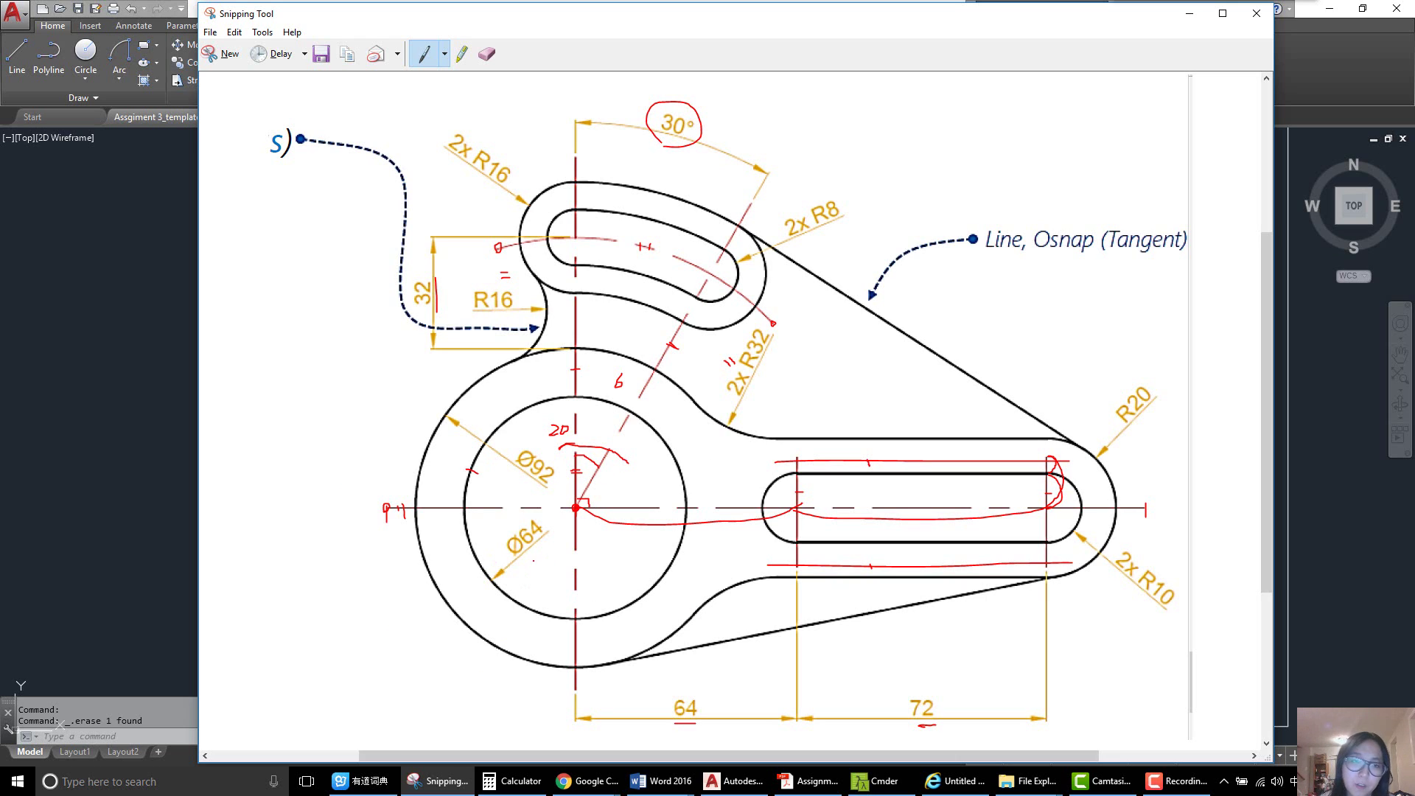
left_click_drag(530, 551, 546, 538)
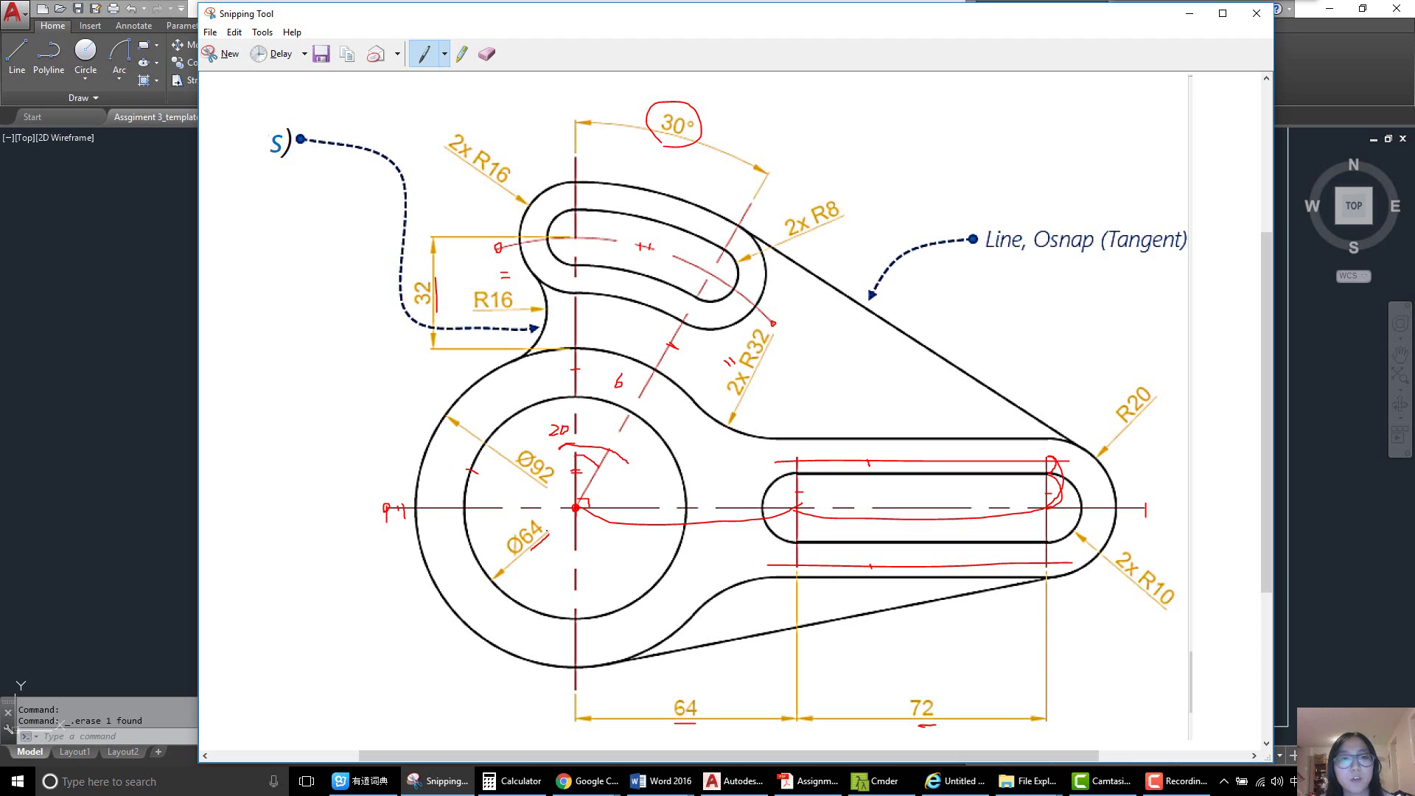
left_click(439, 781)
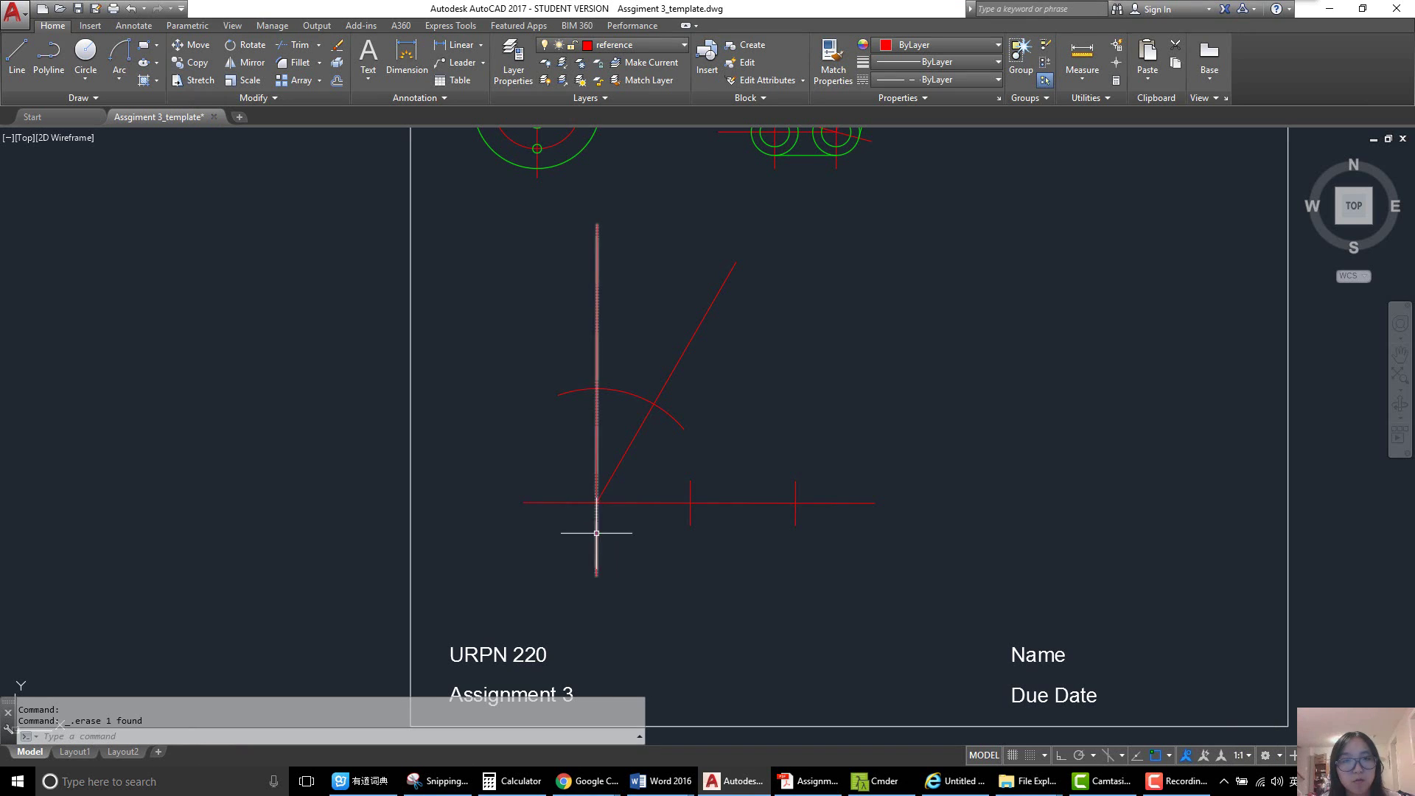
- Make the assignment 3 layer current and draw a circle of radius 32 at the main centerline intersection
left_click(644, 47)
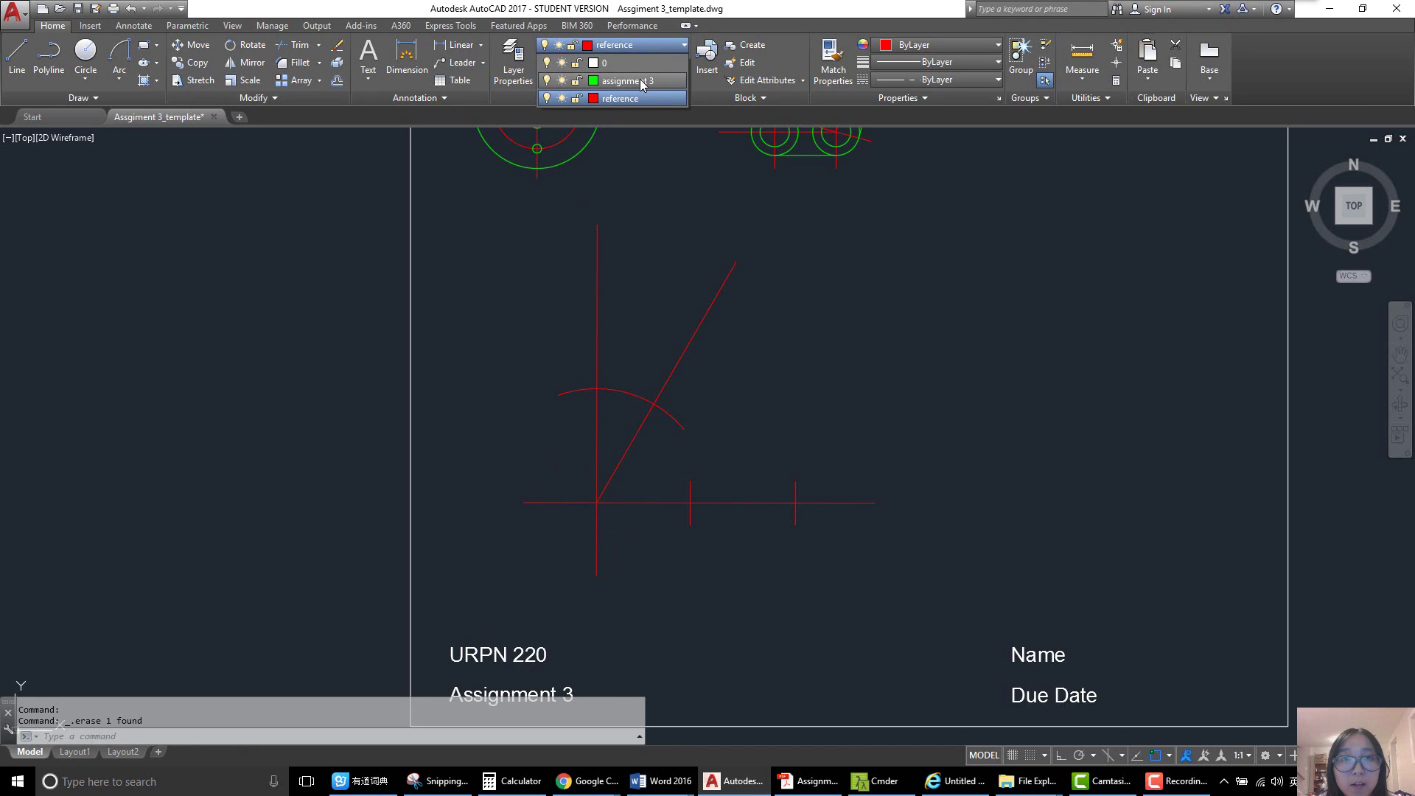
left_click(641, 81)
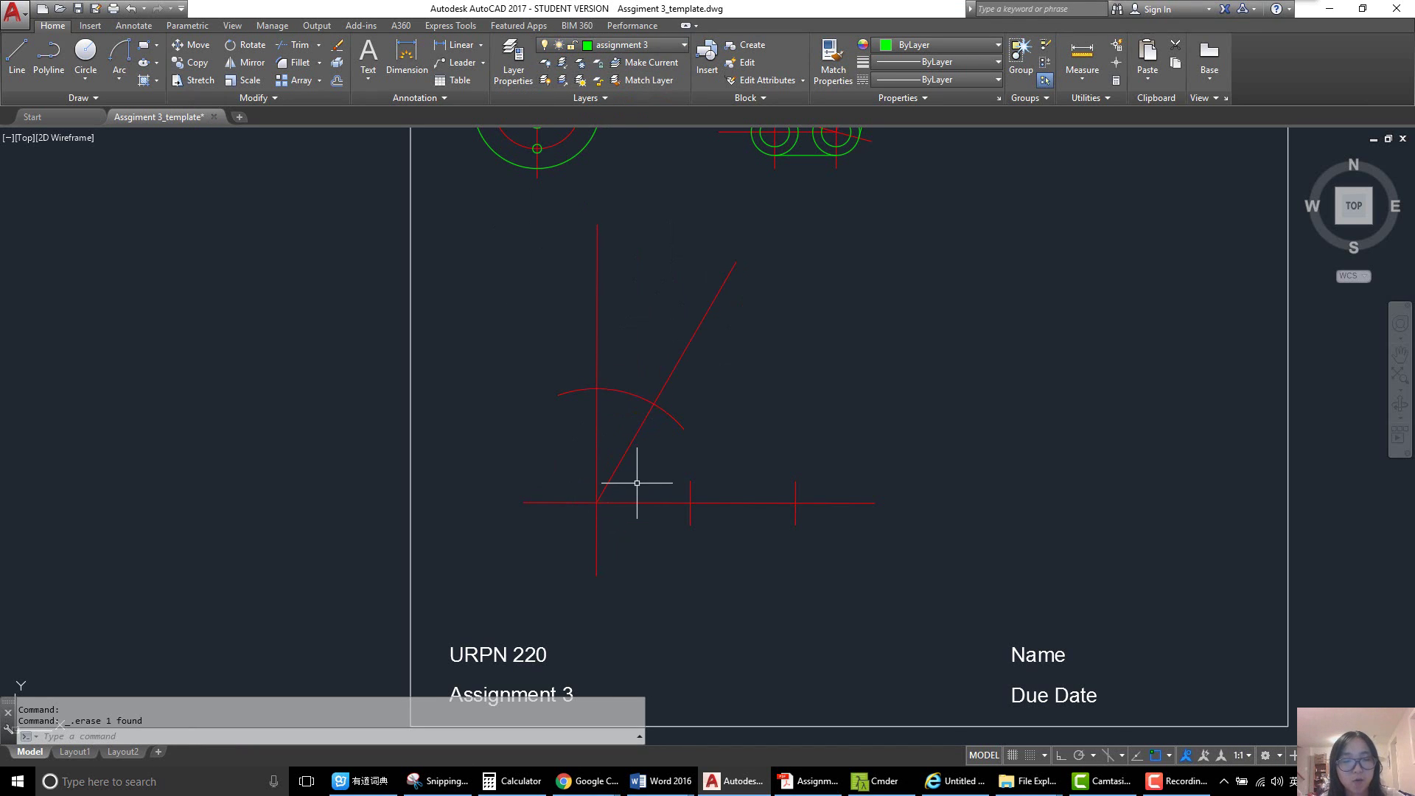
type("c")
key("Return")
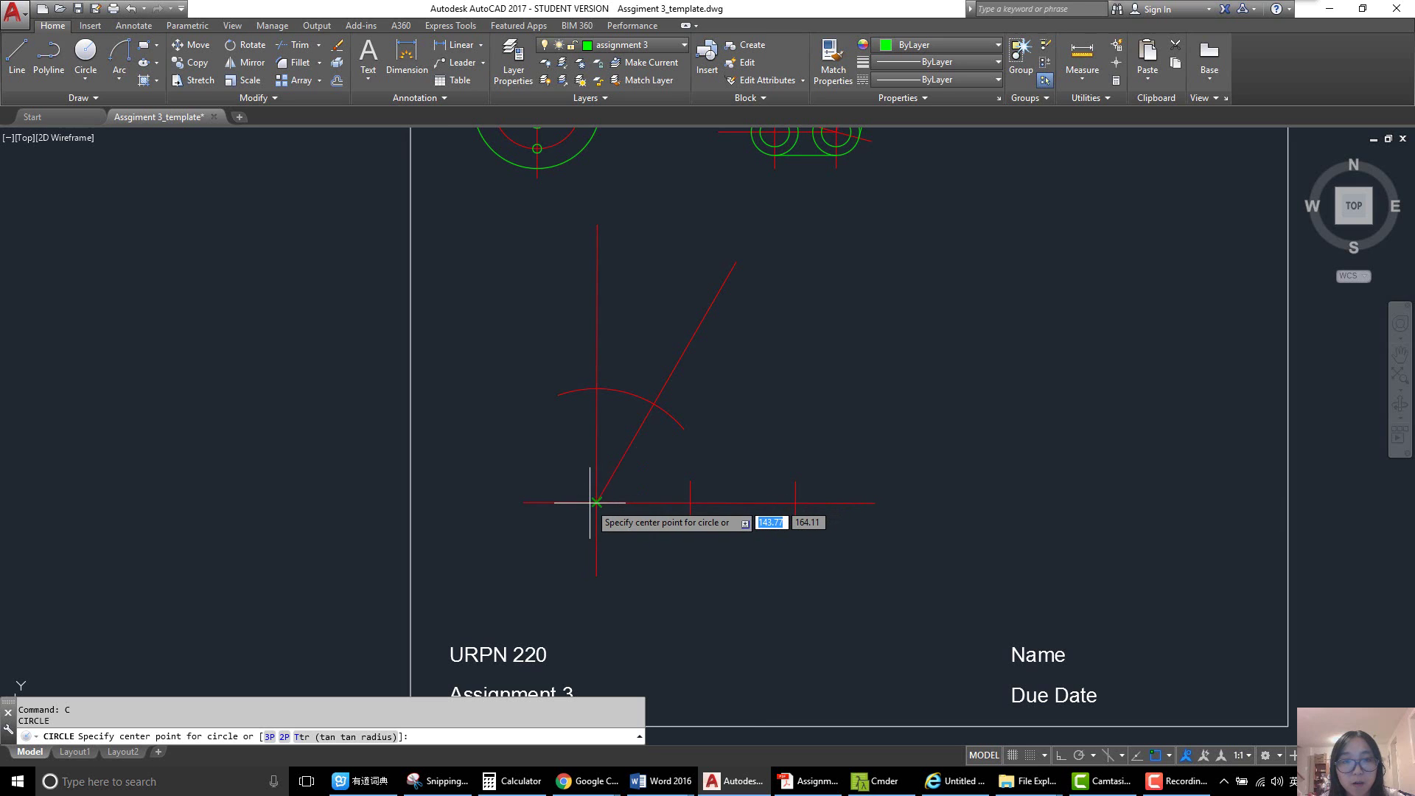
left_click(597, 502)
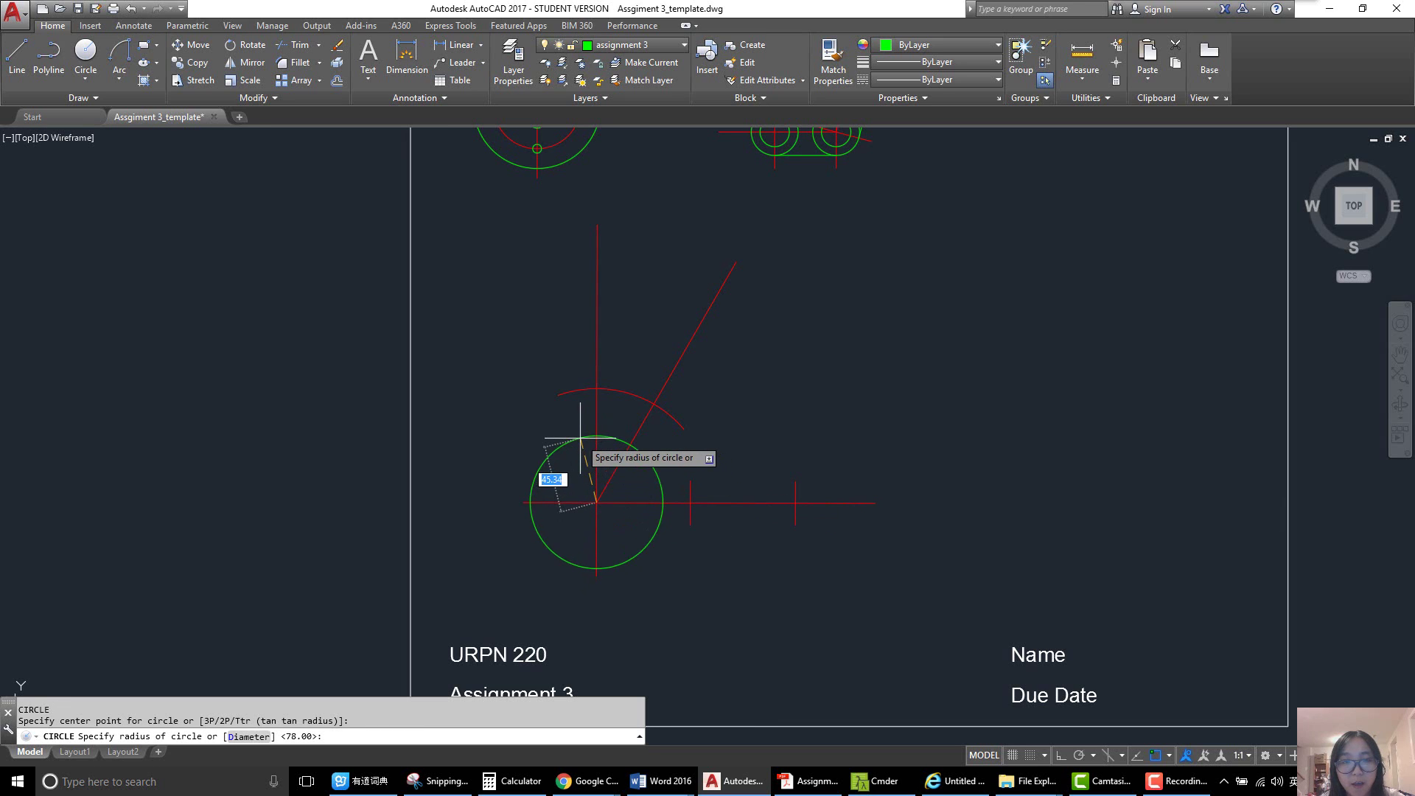
type("32")
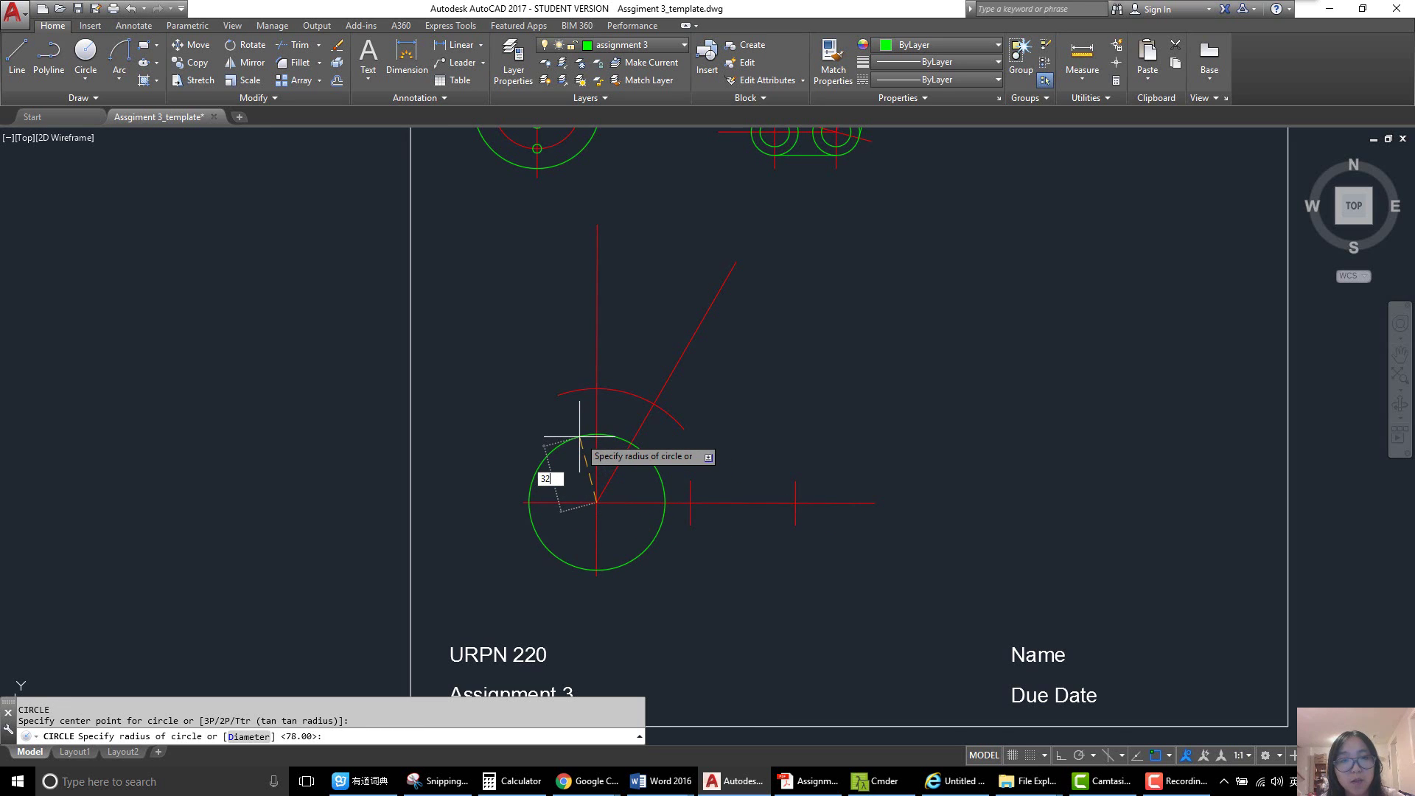
key("Return")
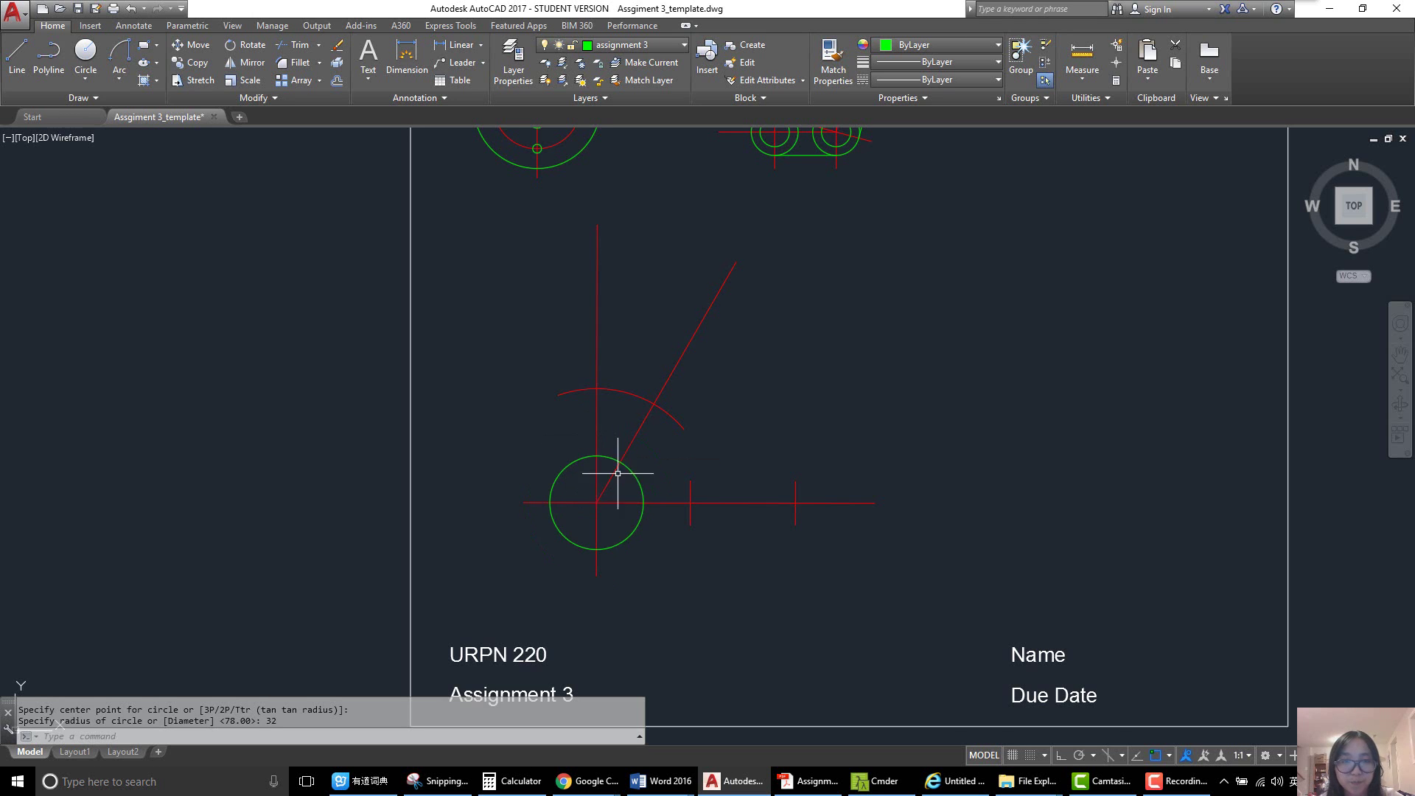
- In Snipping Tool, underline the Ø92 dimension of the outer circle with the pen, and return to AutoCAD
left_click(457, 788)
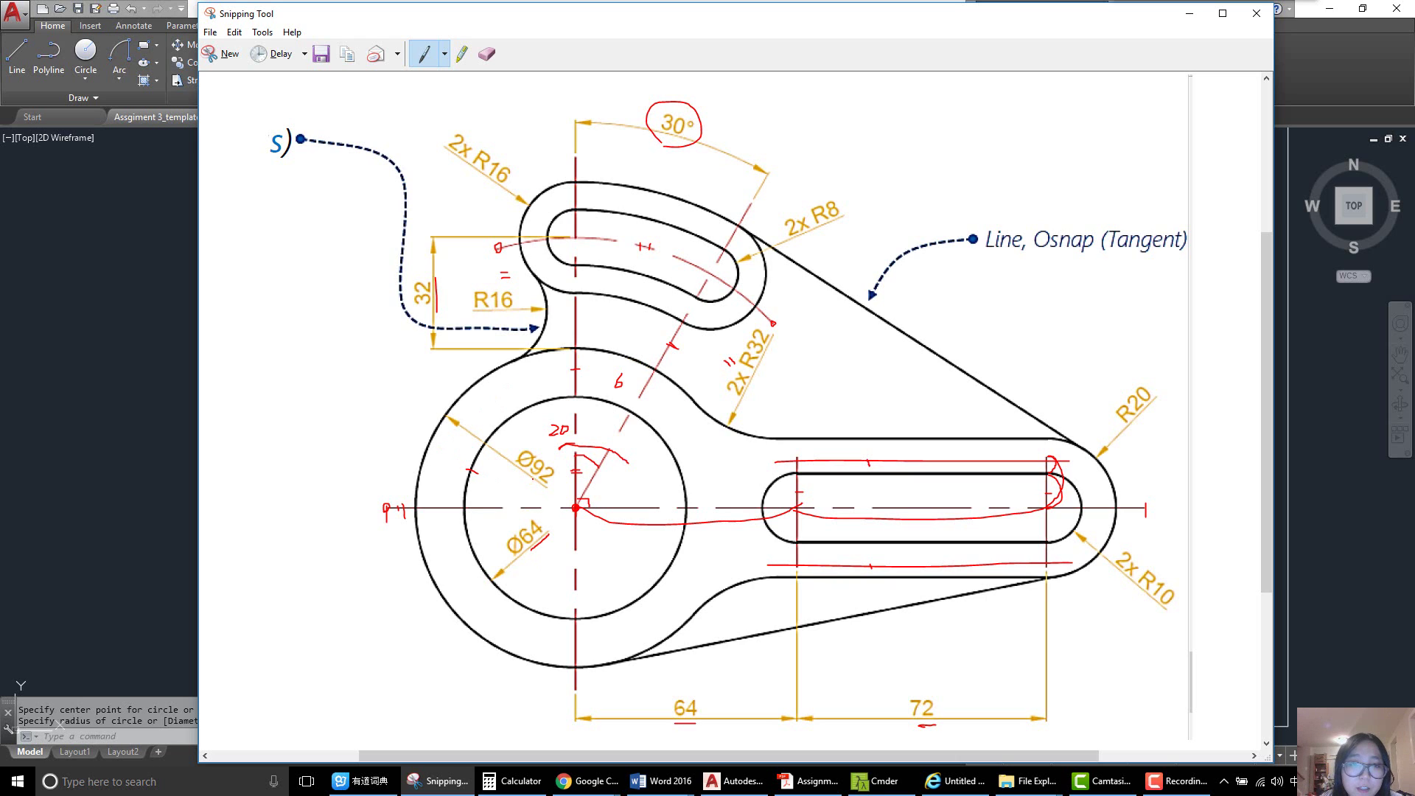
left_click_drag(530, 475, 544, 485)
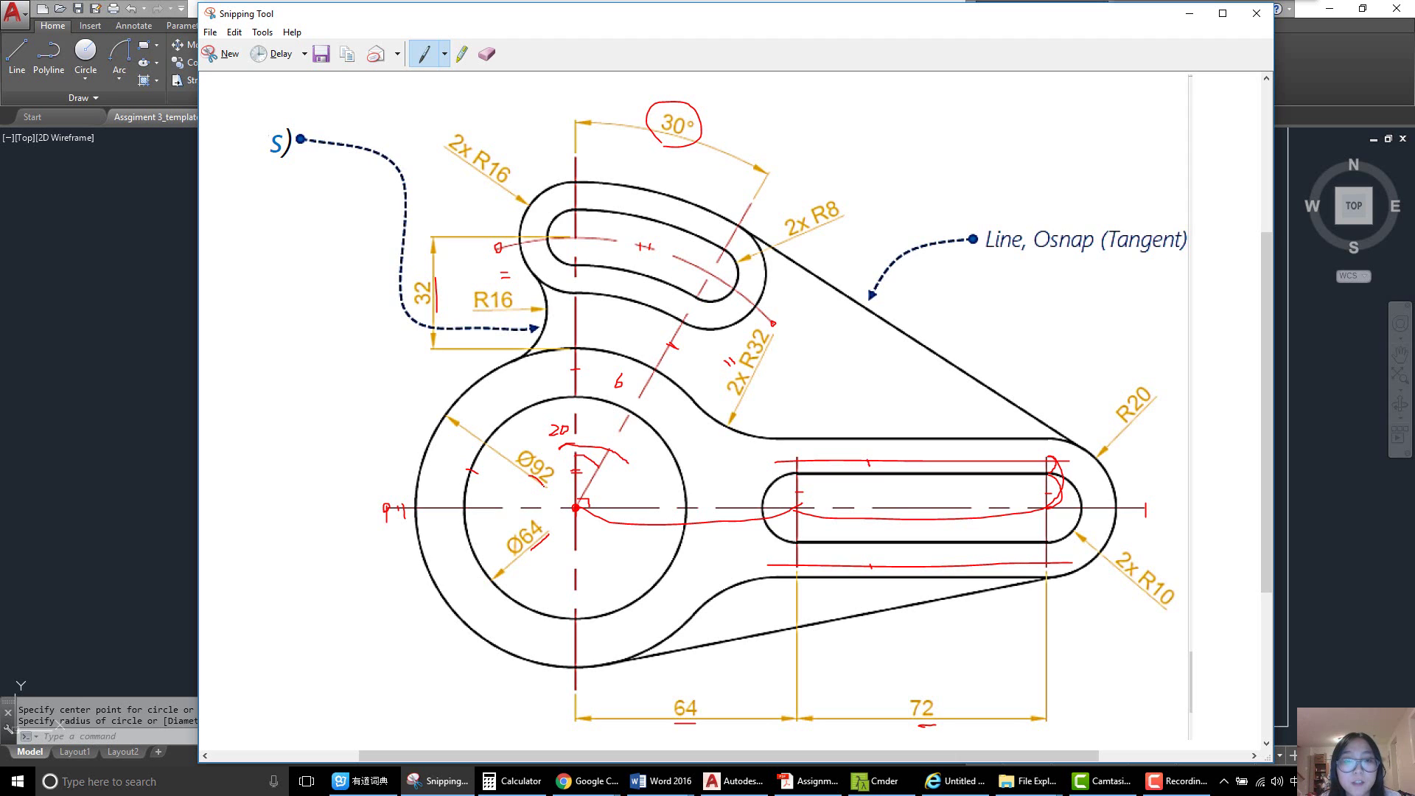
left_click(436, 782)
- Draw a concentric circle of radius 46 around the radius 32 circle at the main centerline intersection
type("c")
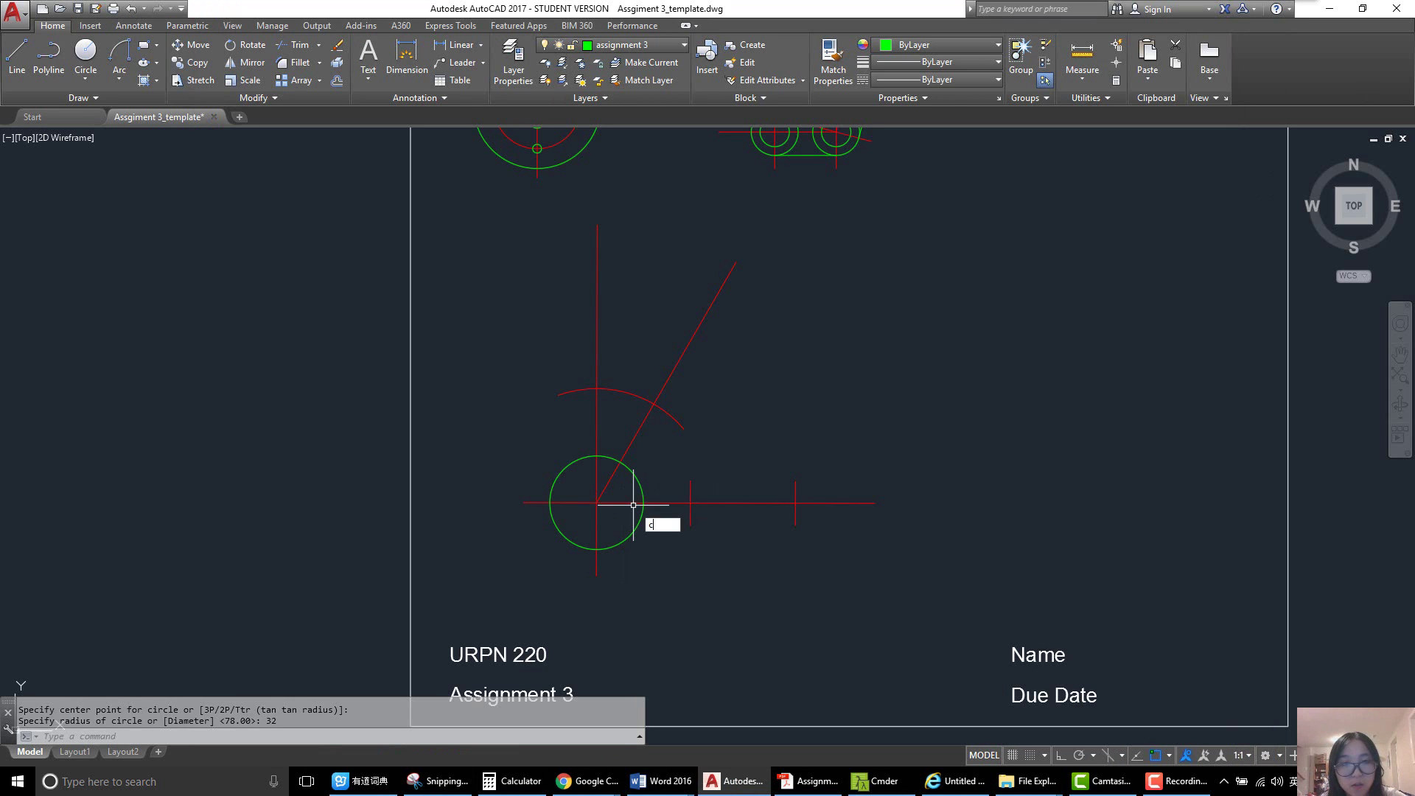
key("Return")
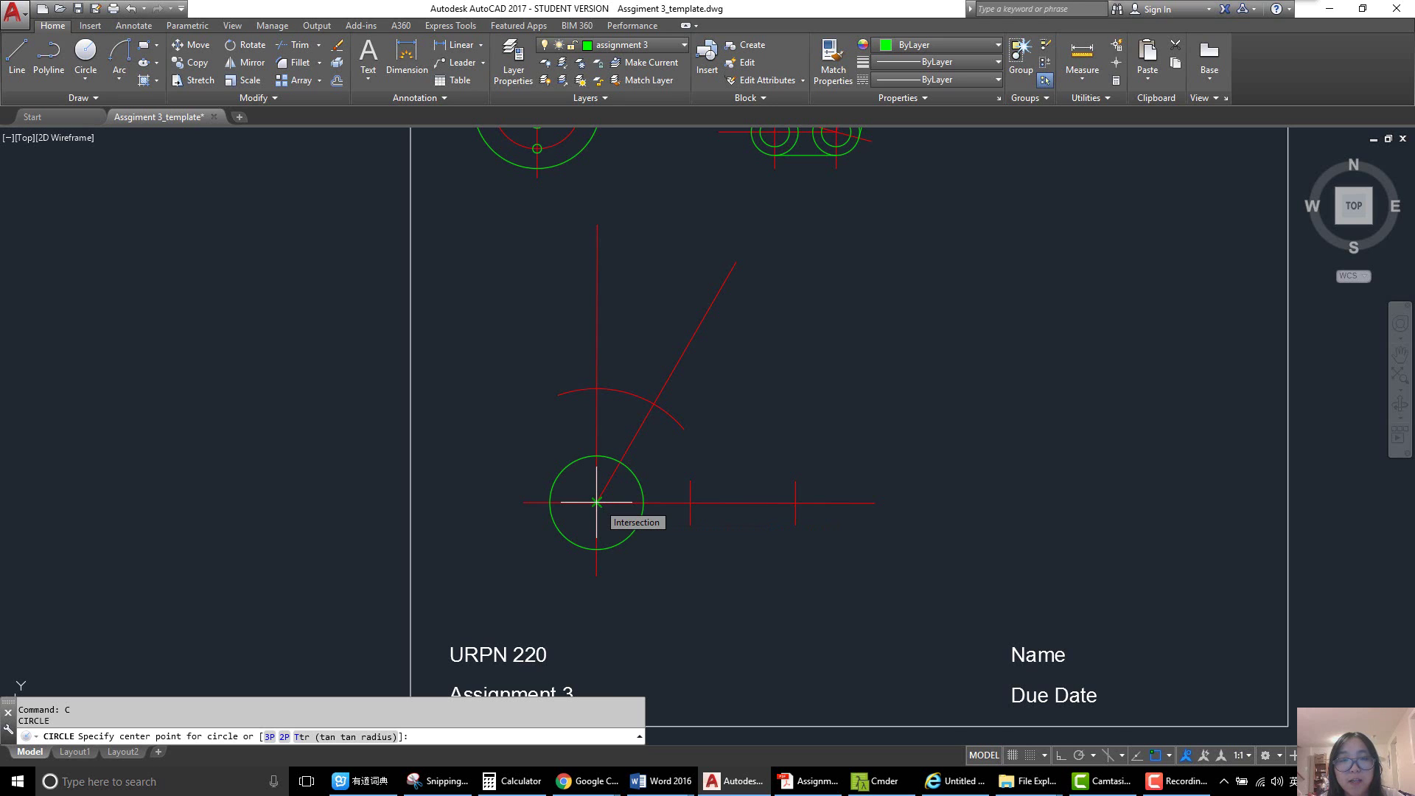
left_click(596, 502)
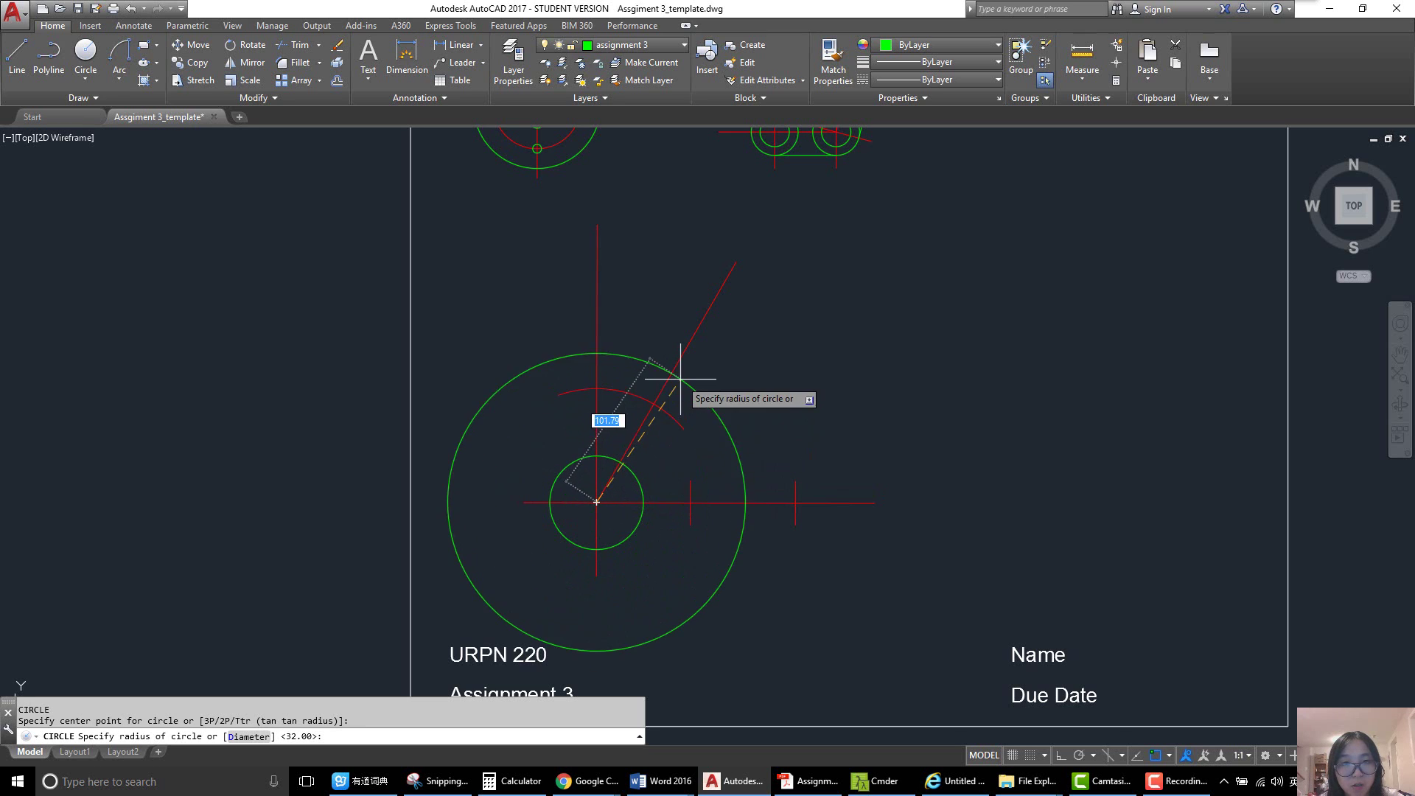
type("46")
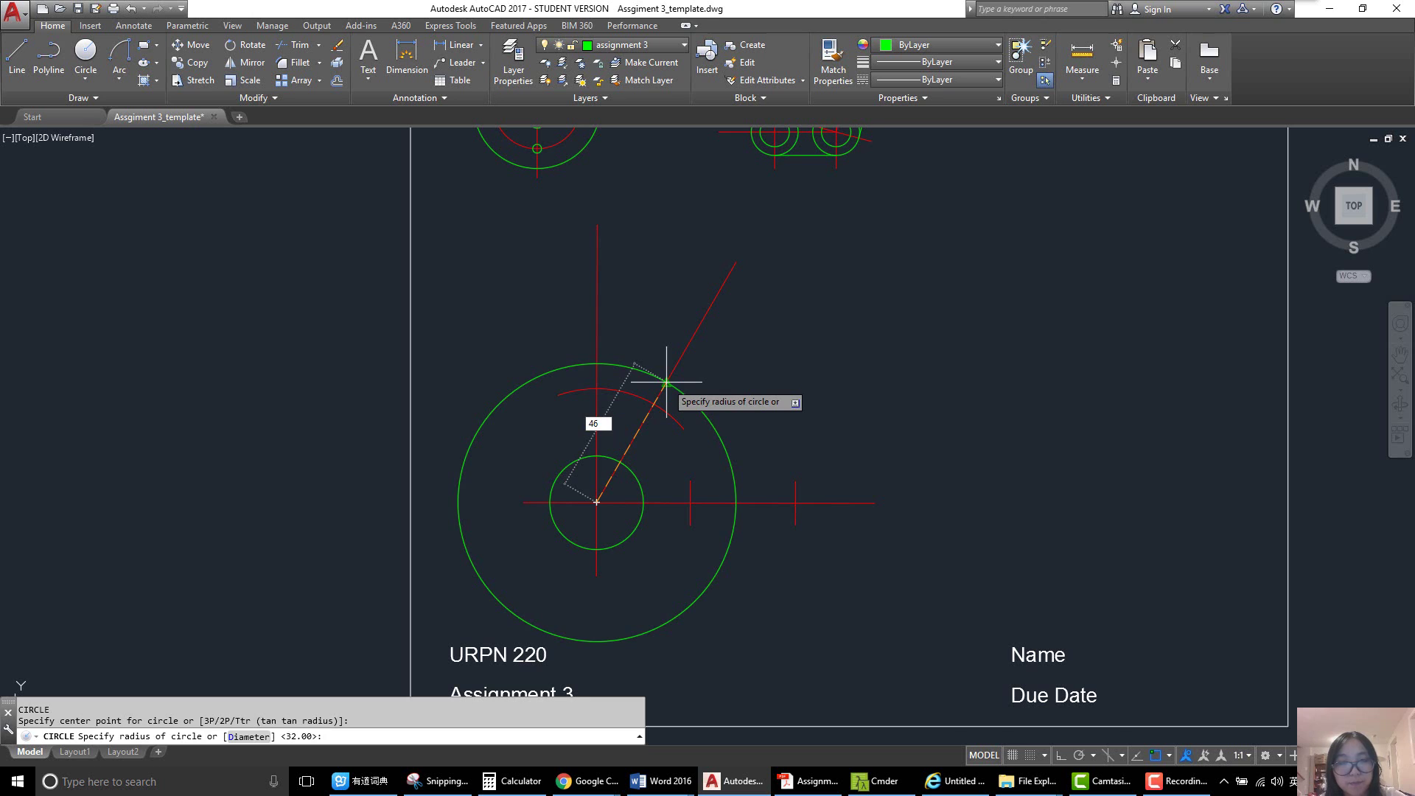
key("Return")
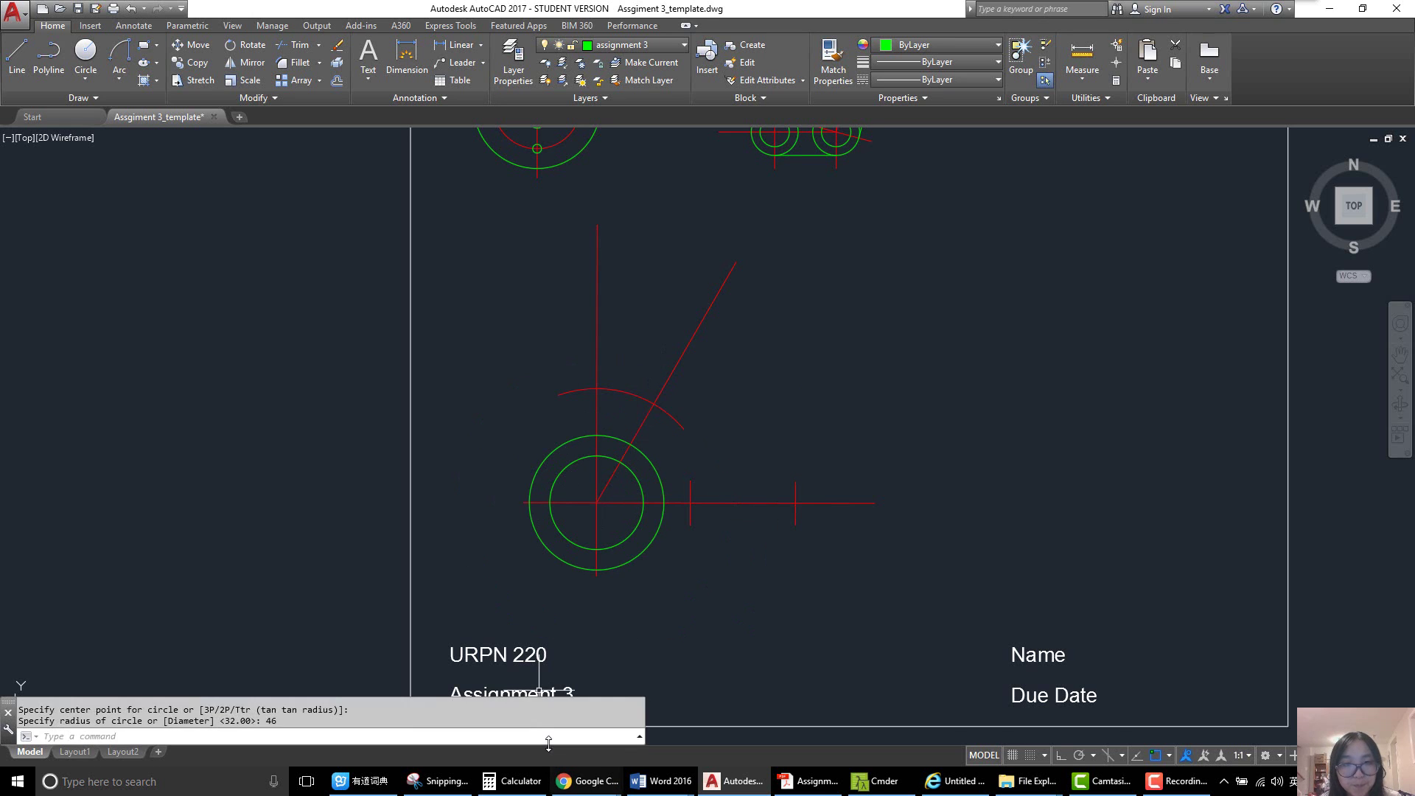
- In Snipping Tool, mark the curved slot's R16 and R8 dimensions with the pen, and return to AutoCAD
mouse_move(429, 791)
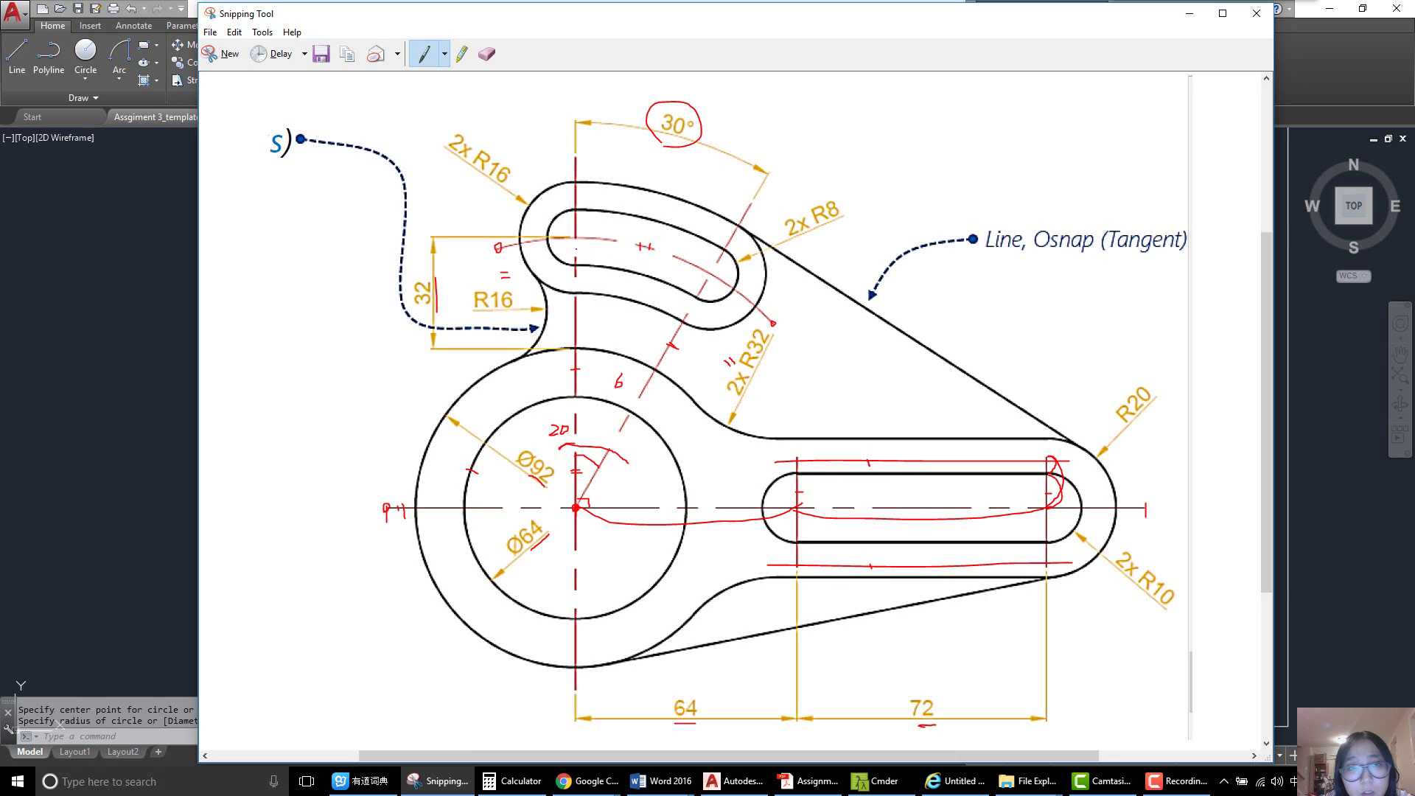
left_click_drag(575, 237, 587, 286)
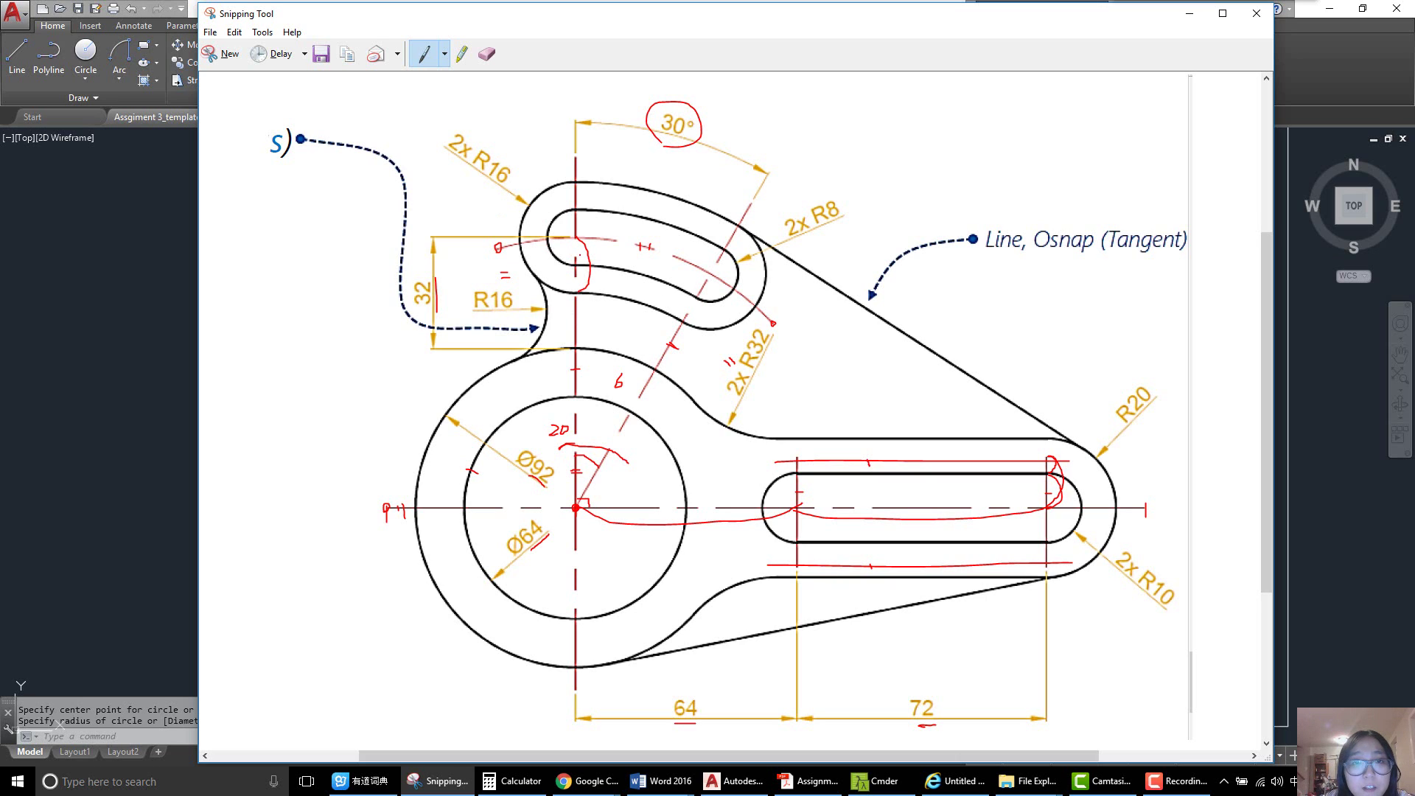
mouse_move(493, 180)
left_mouse_down()
mouse_move(492, 163)
mouse_move(513, 175)
mouse_move(506, 187)
left_mouse_up()
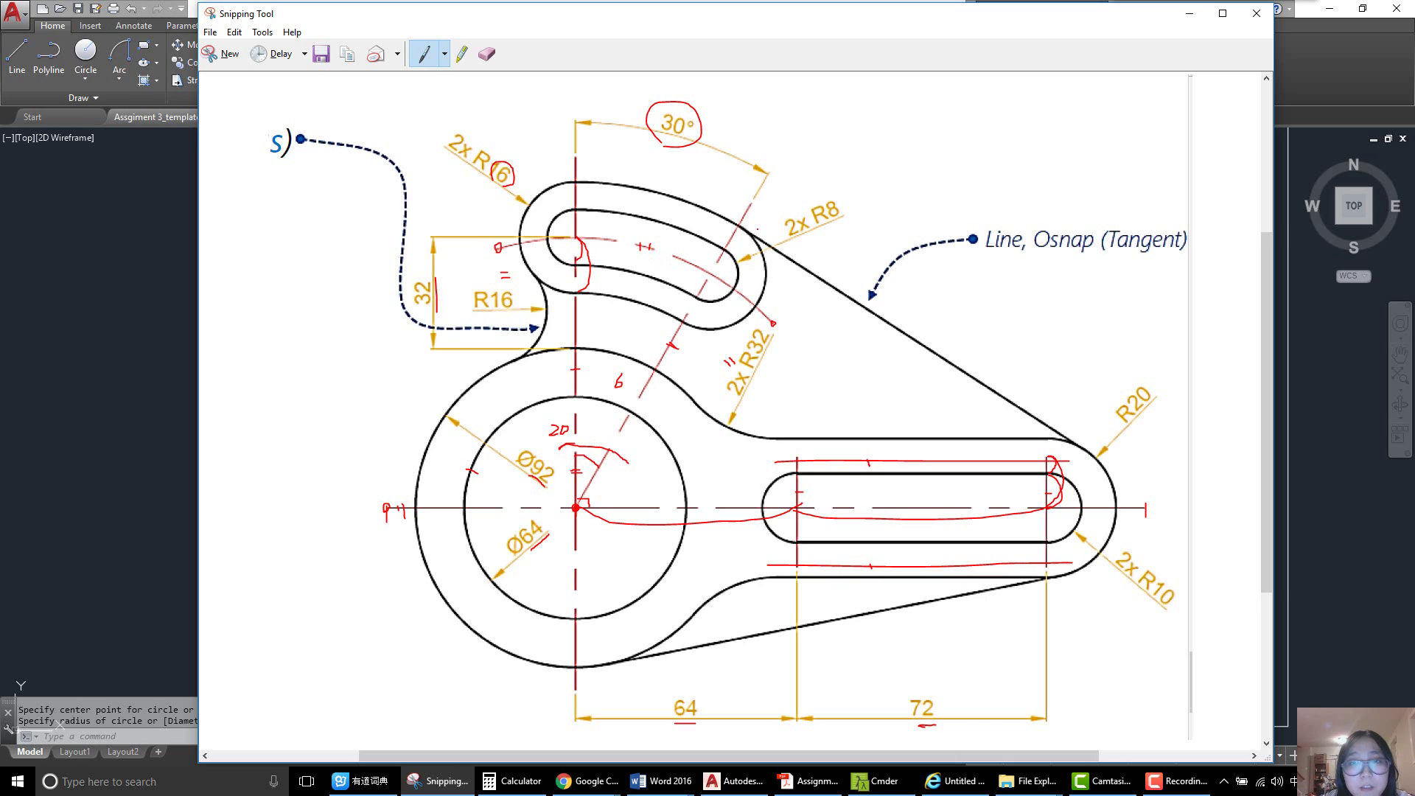
left_click_drag(814, 236, 852, 220)
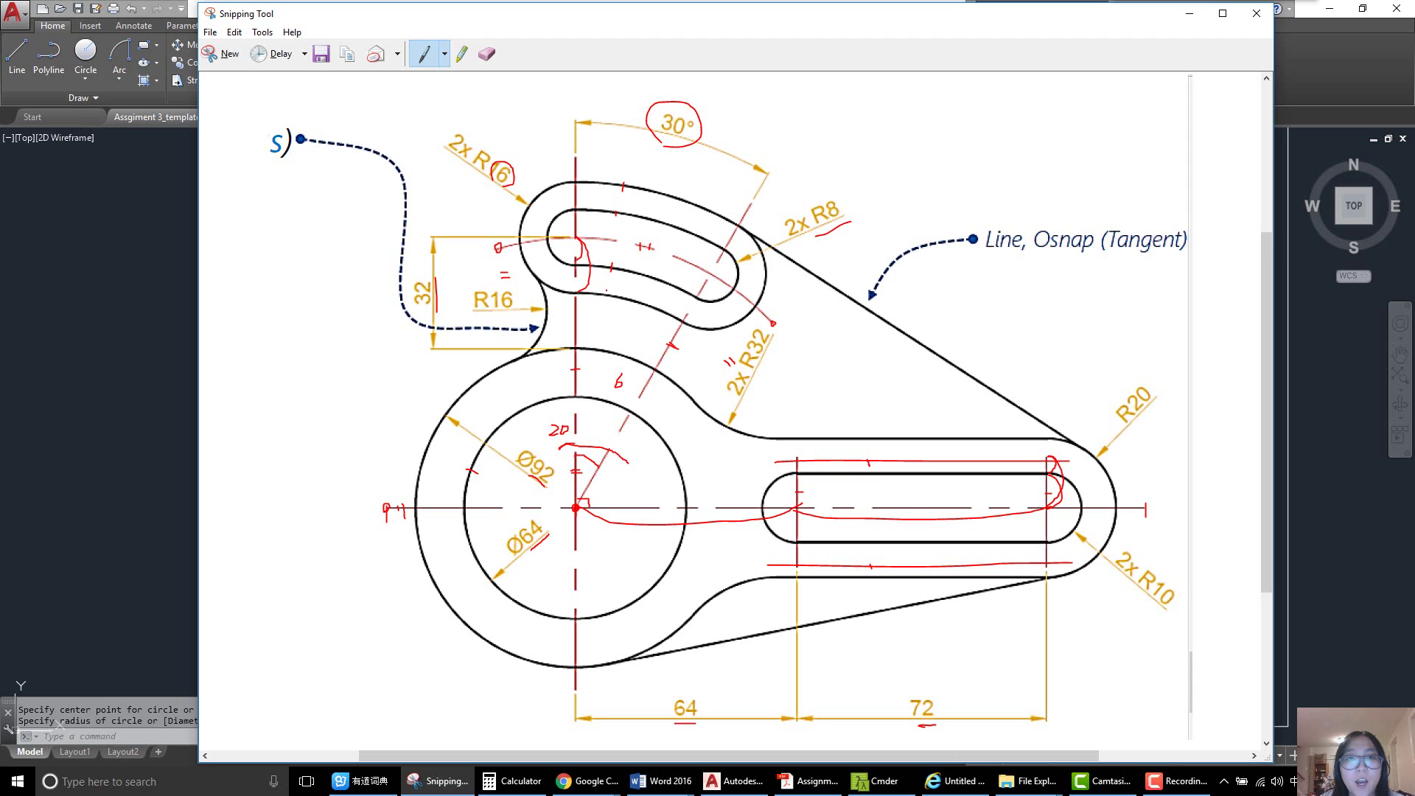
left_click(460, 780)
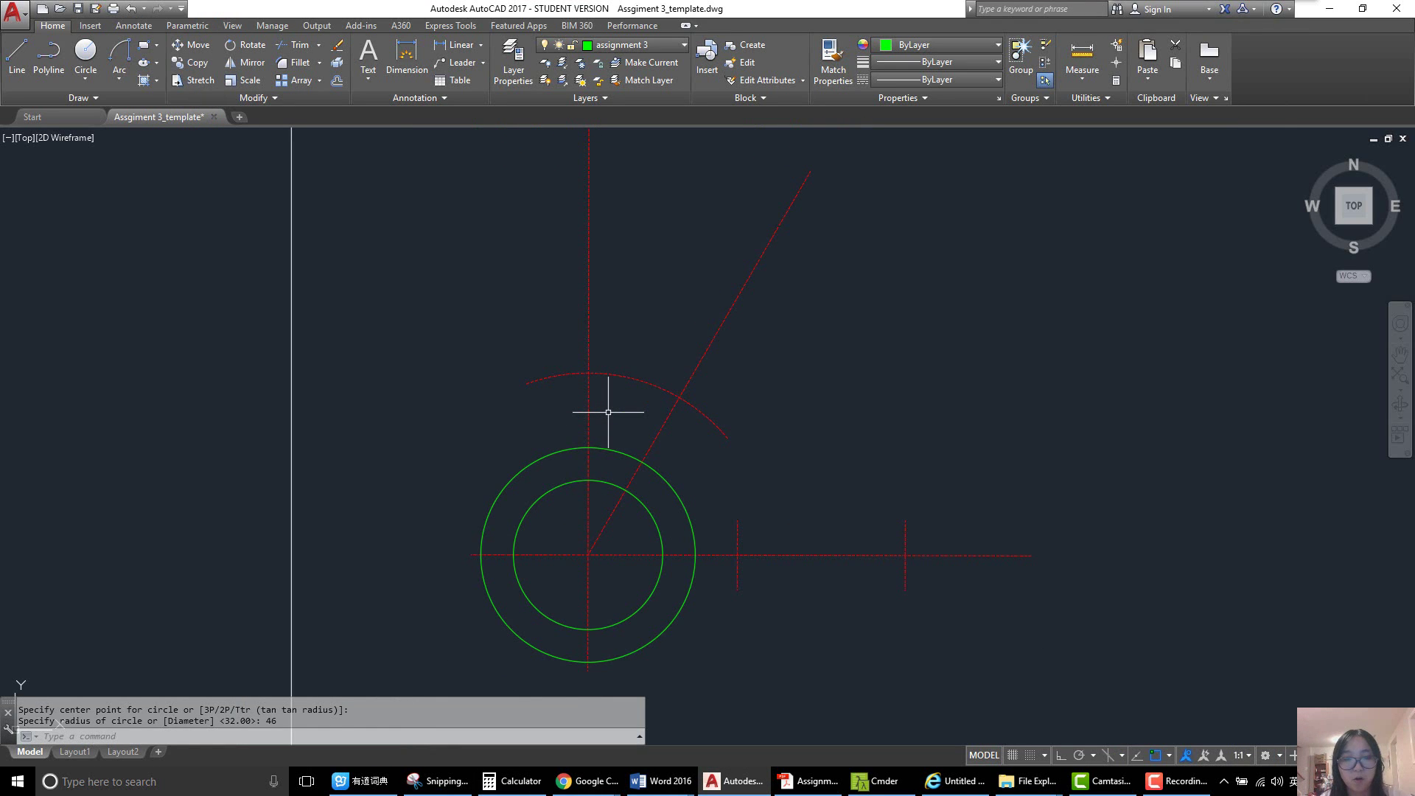
- Offset the curved slot's arc centerline by 8 to both its outer and inner sides
type("o")
key("Return")
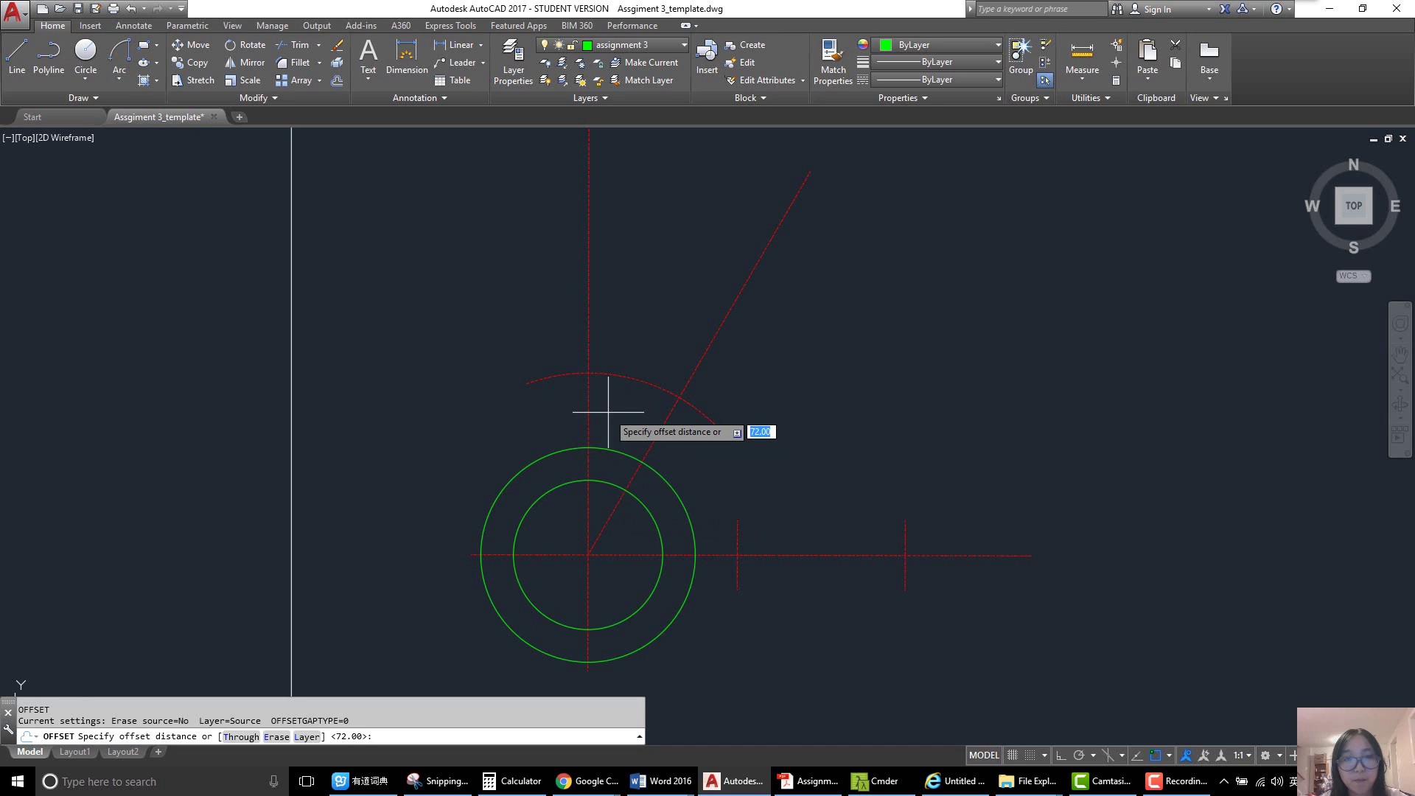
type("8")
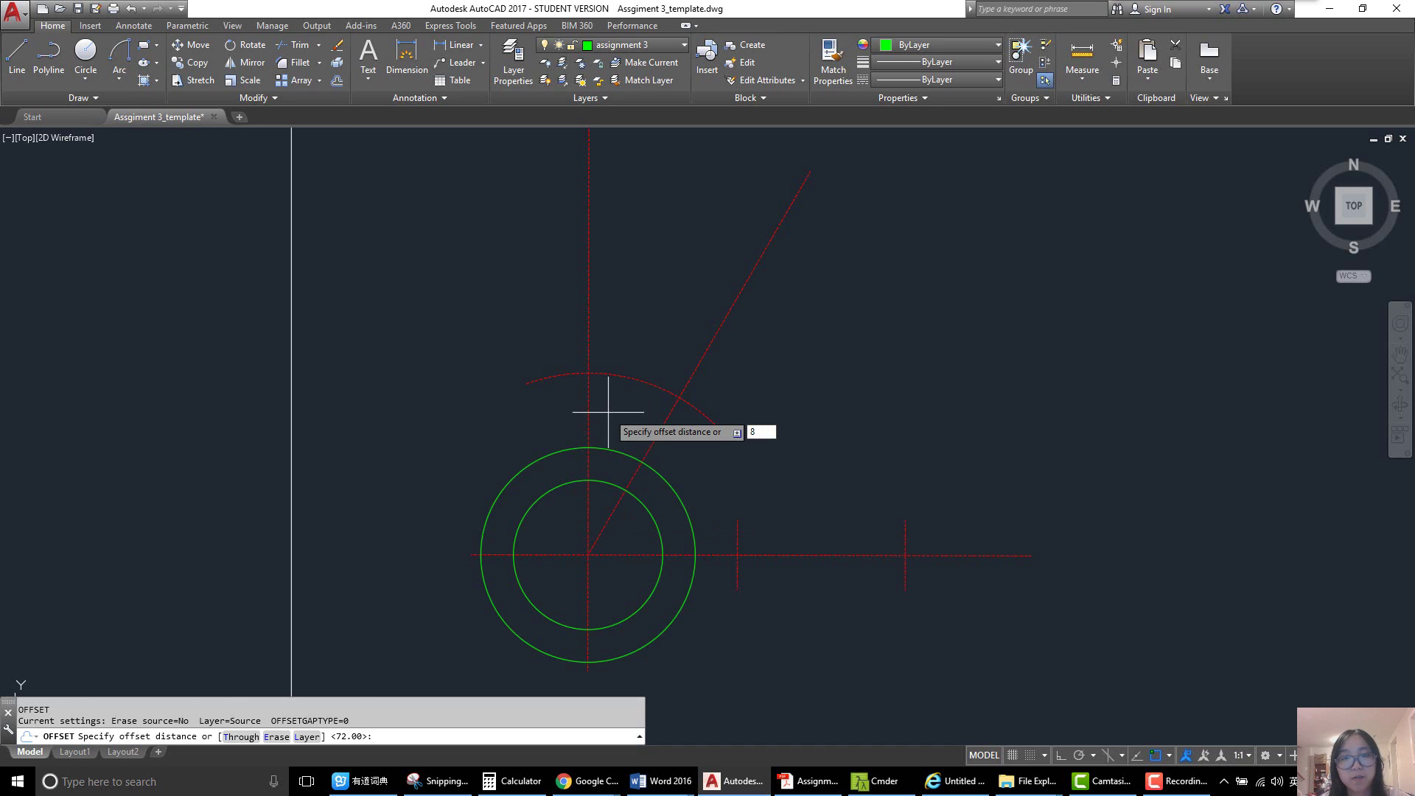
key("Return")
left_click(623, 377)
left_click(640, 328)
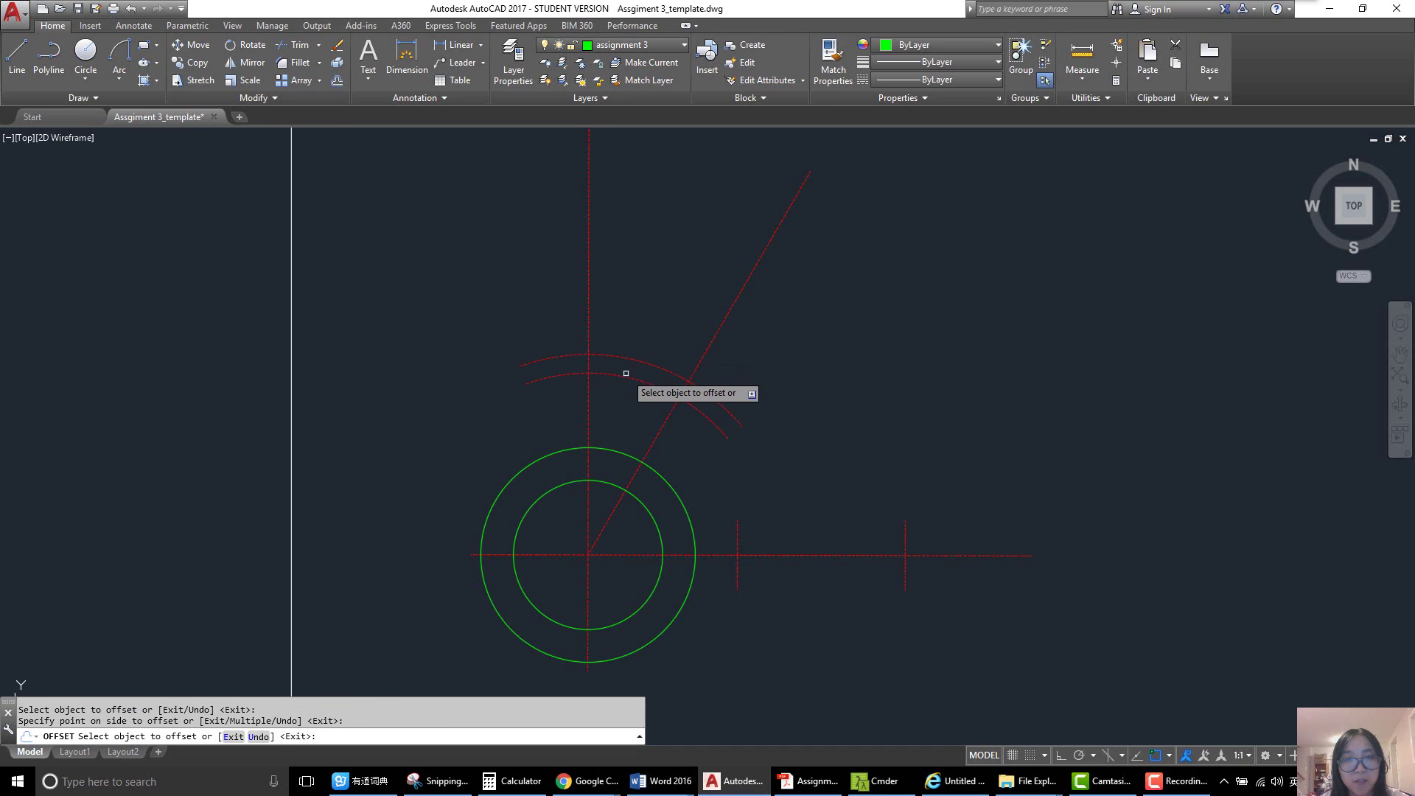
left_click(626, 373)
left_click(616, 395)
key("Return")
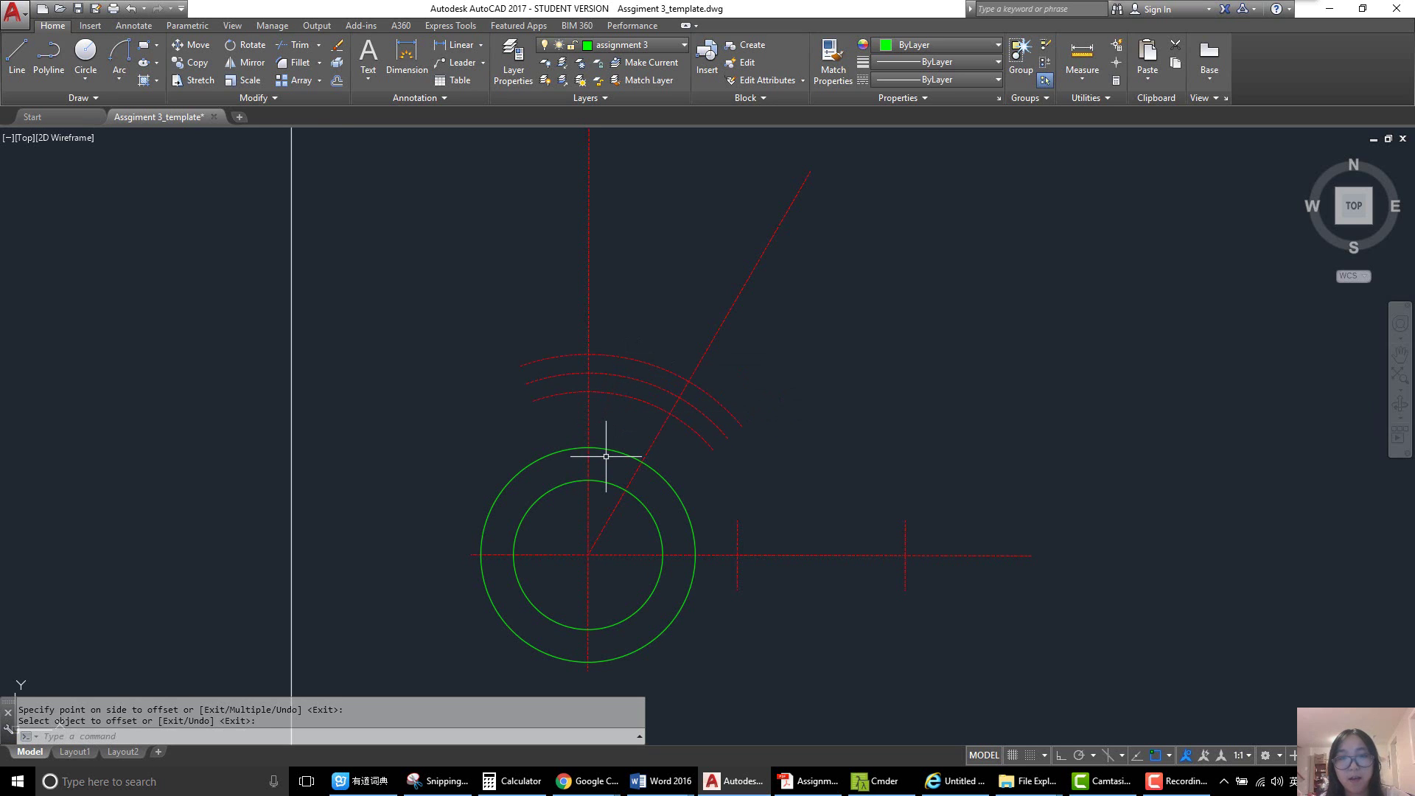
- Offset the innermost slot arc 16 toward the circles and the middle arc centerline 16 outward
type("o")
key("Return")
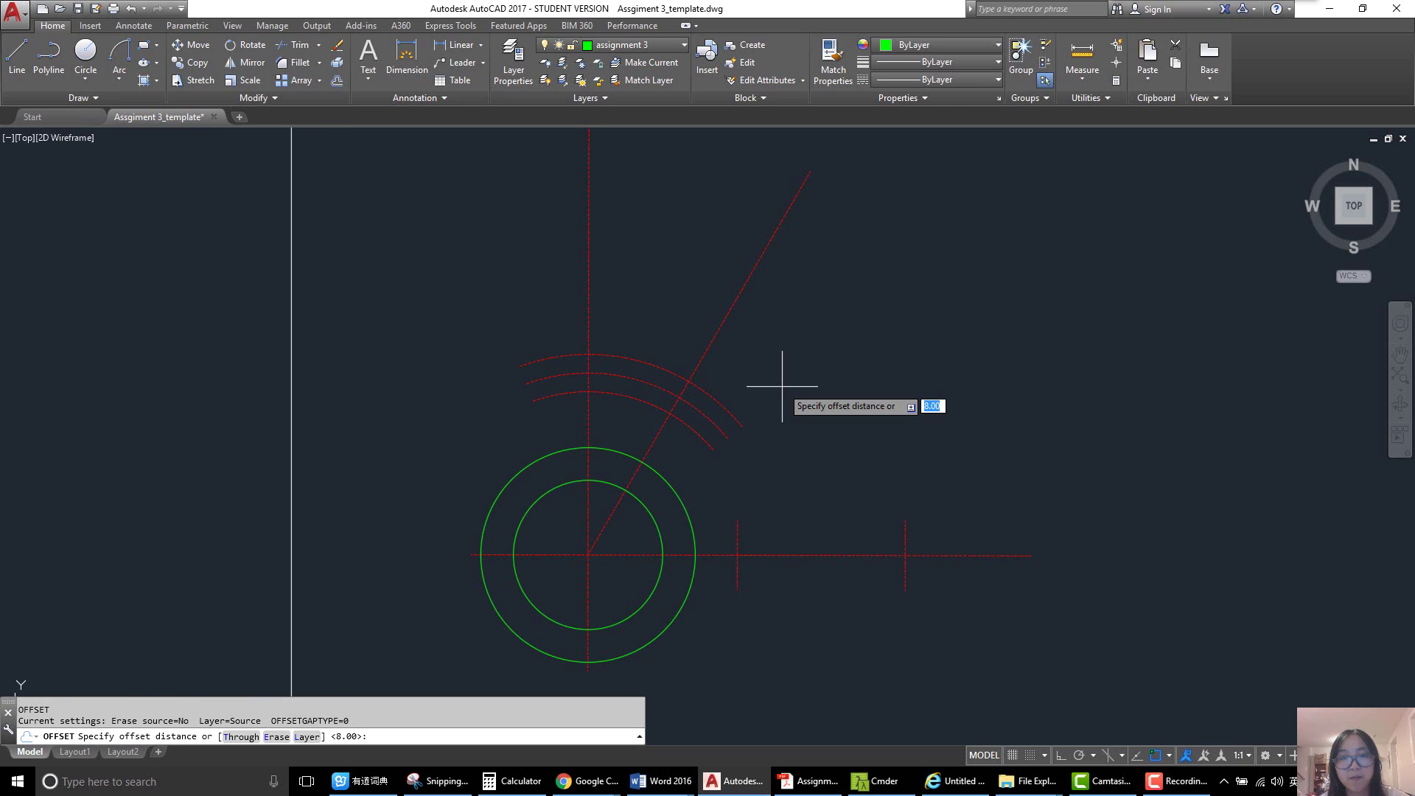
type("16")
key("Return")
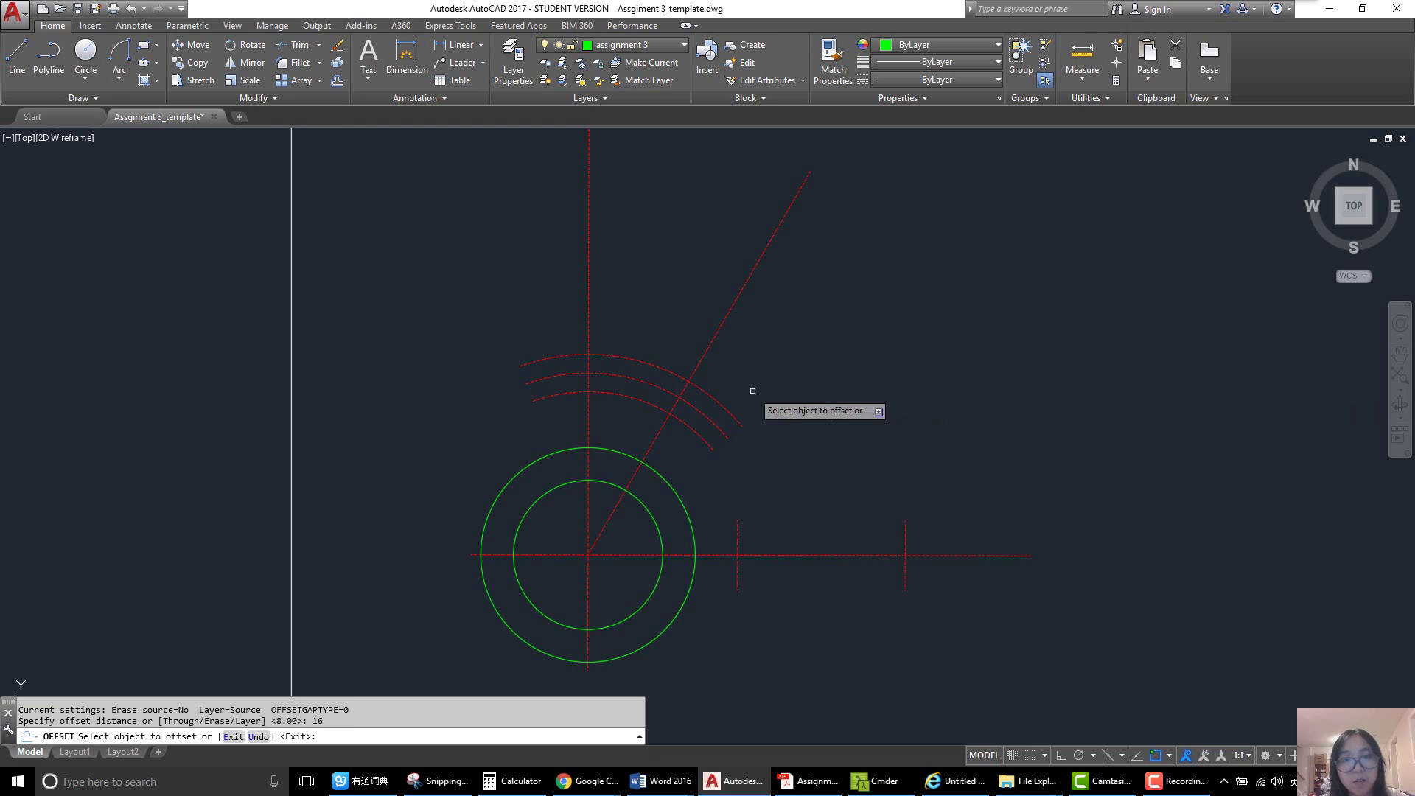
left_click(630, 396)
left_click(625, 417)
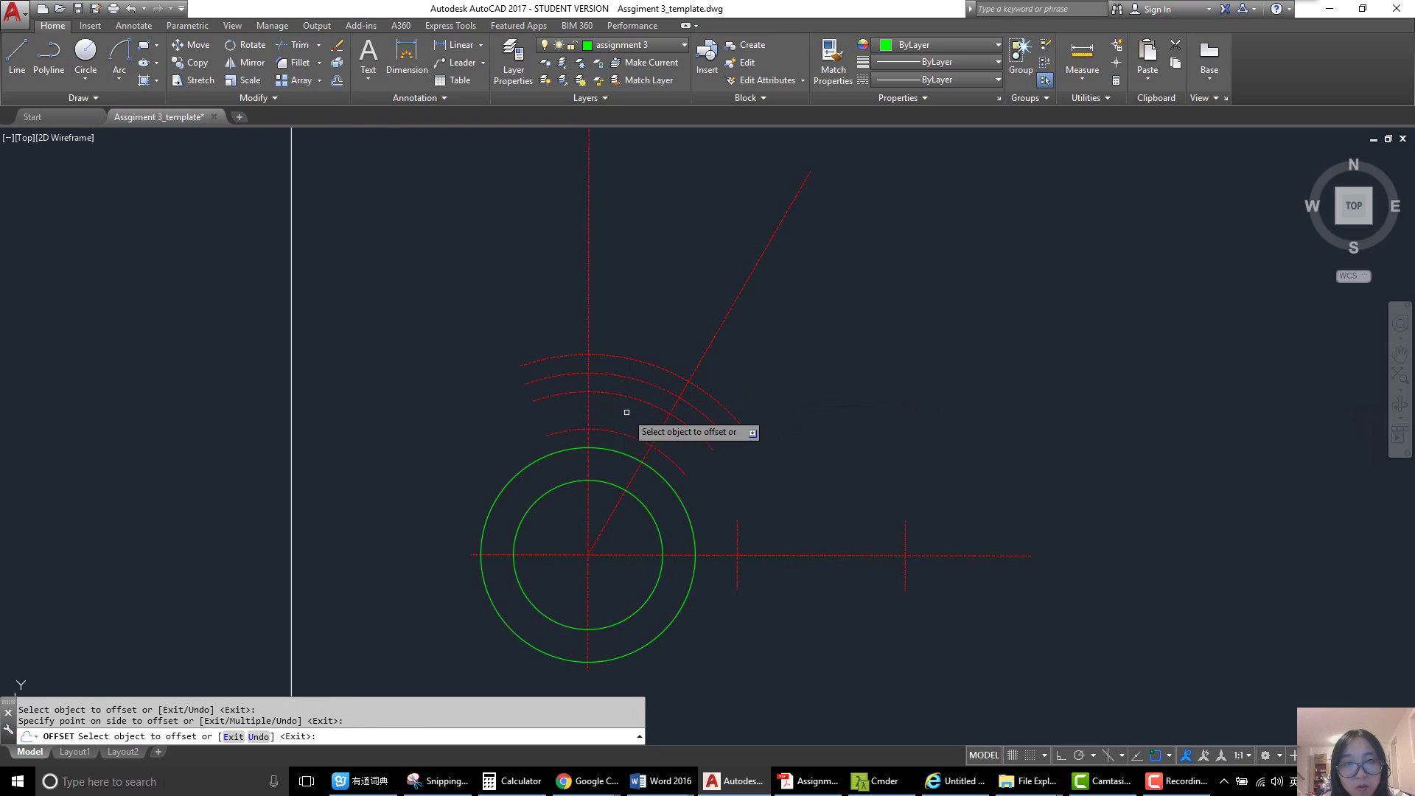
left_click(646, 380)
left_click(670, 318)
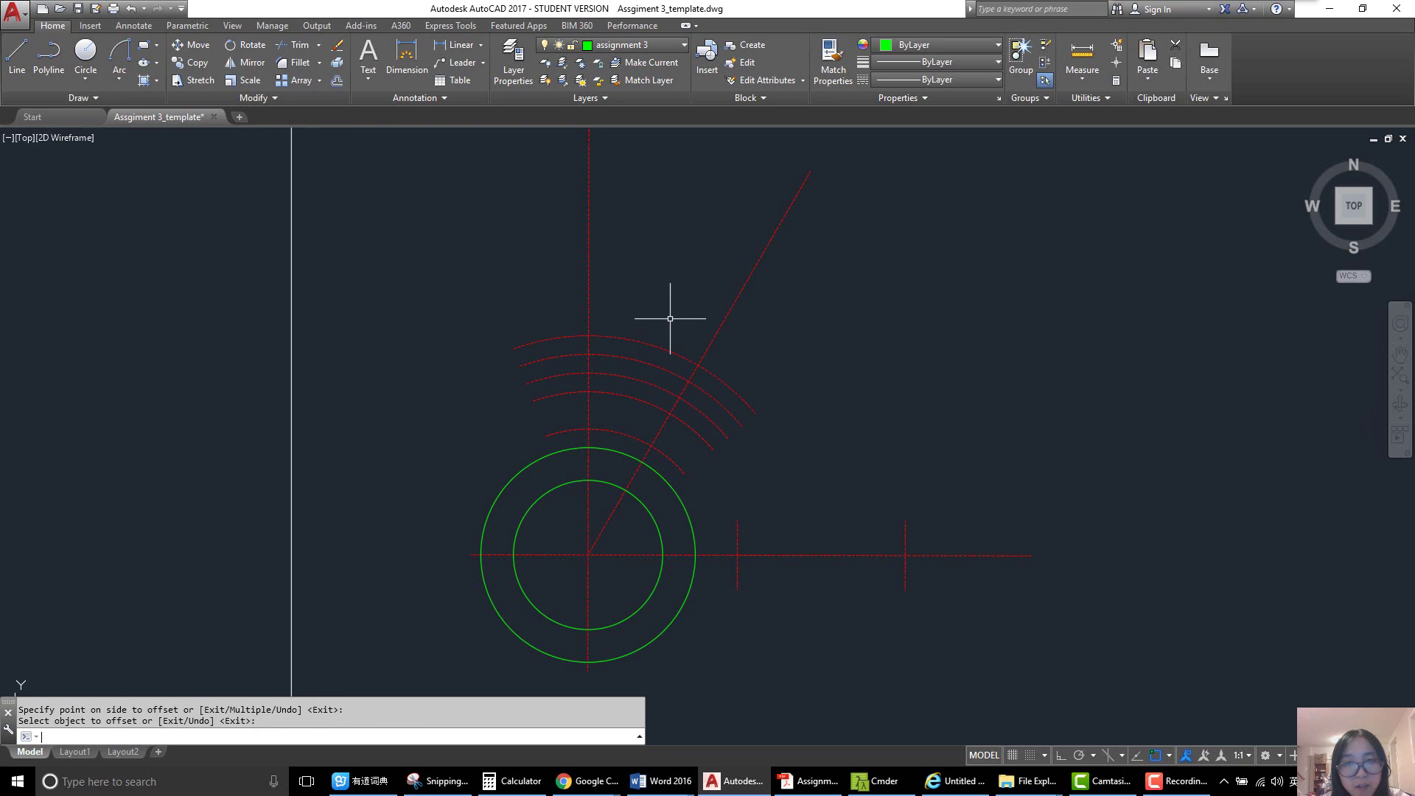
key("Return")
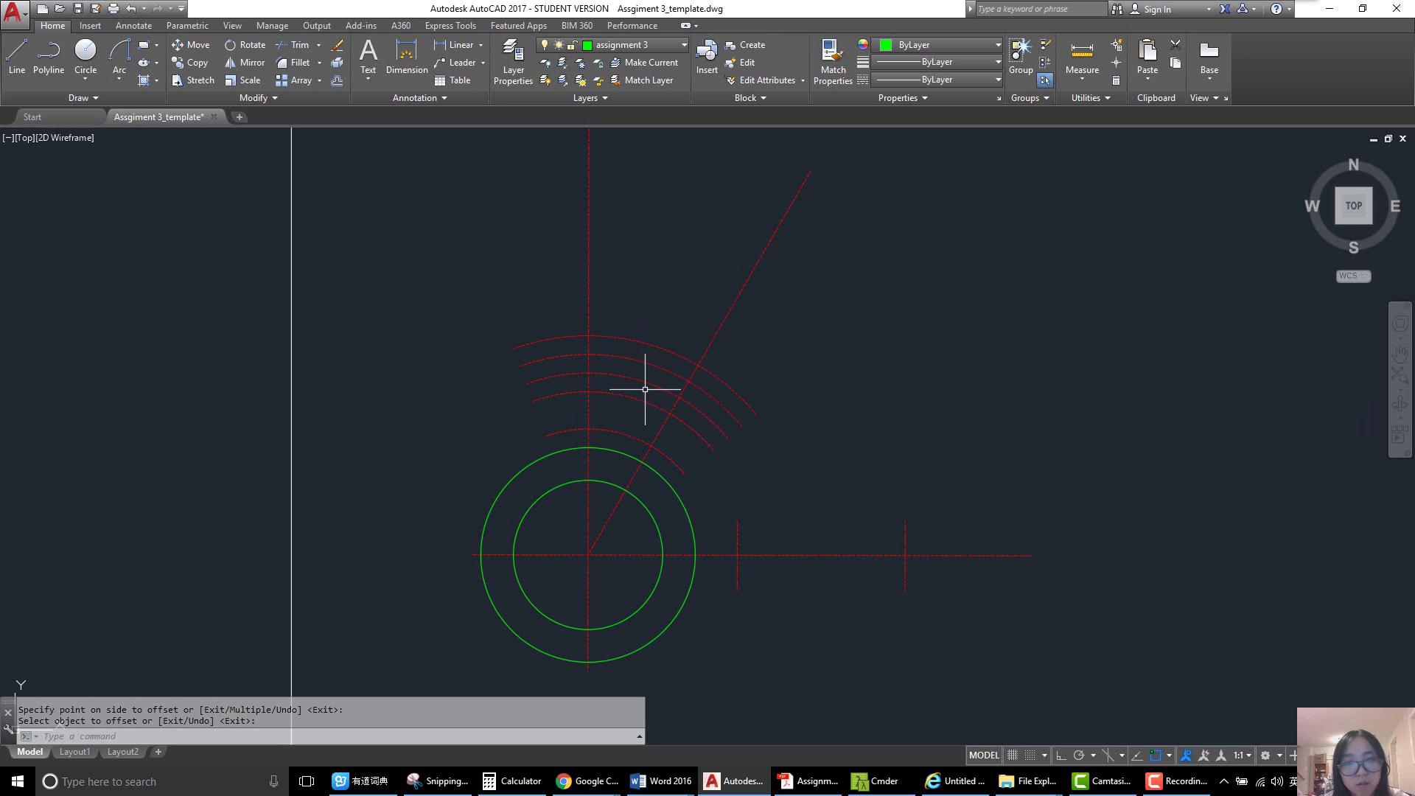
- Delete the innermost and outermost arcs made with the 16 offset
left_click(622, 427)
mouse_move(620, 432)
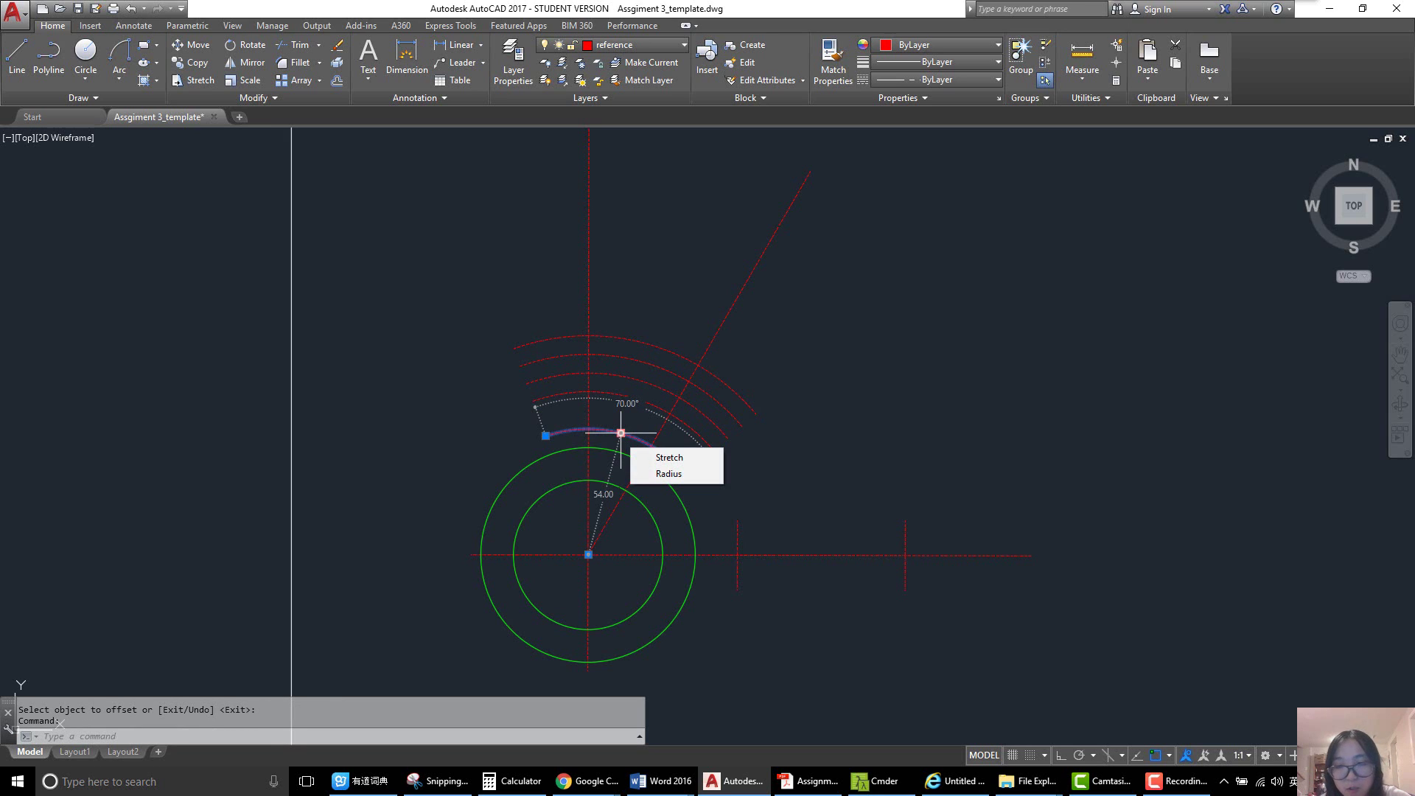
key("Delete")
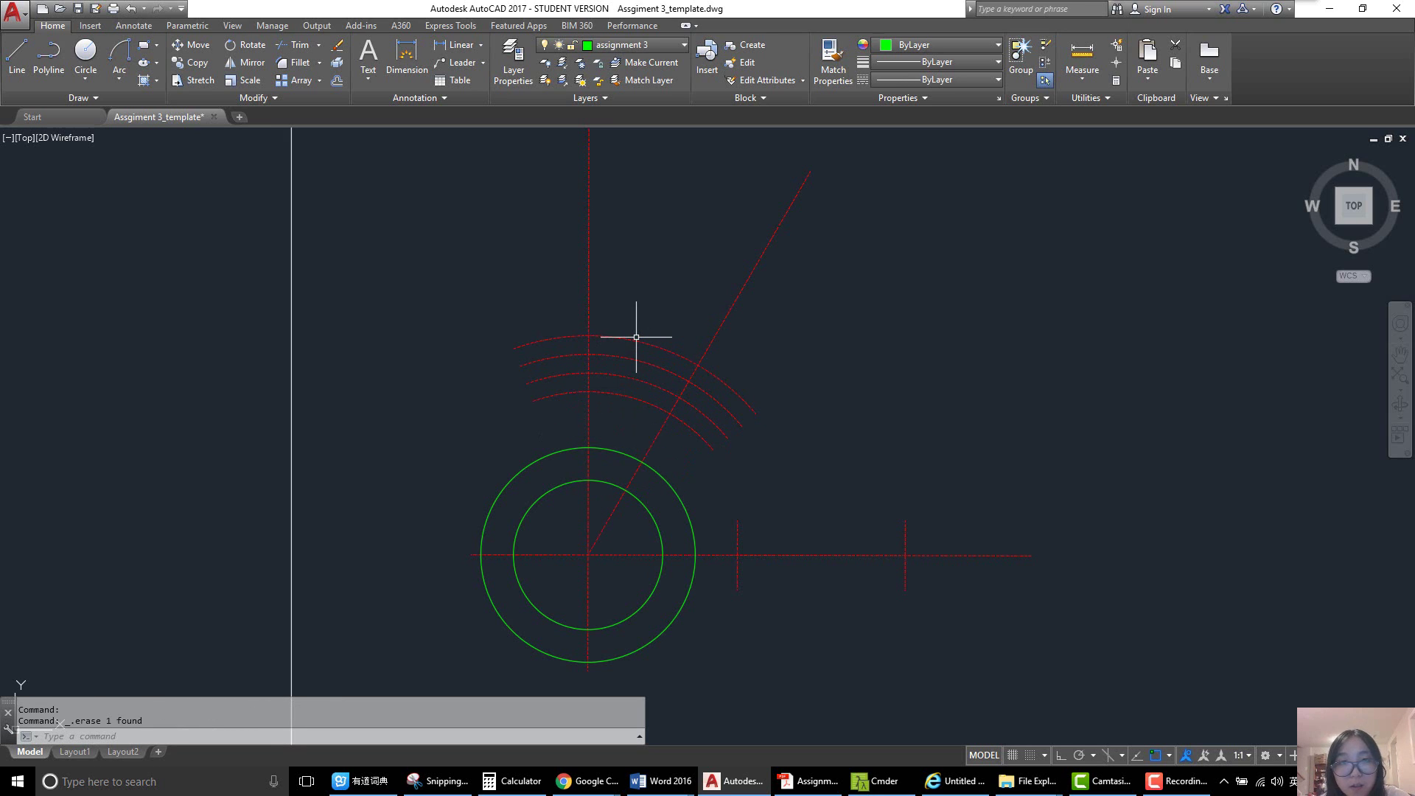
left_click(638, 337)
key("Delete")
- Offset the curved slot's middle arc centerline by 16 to both its inner and outer sides
type("o")
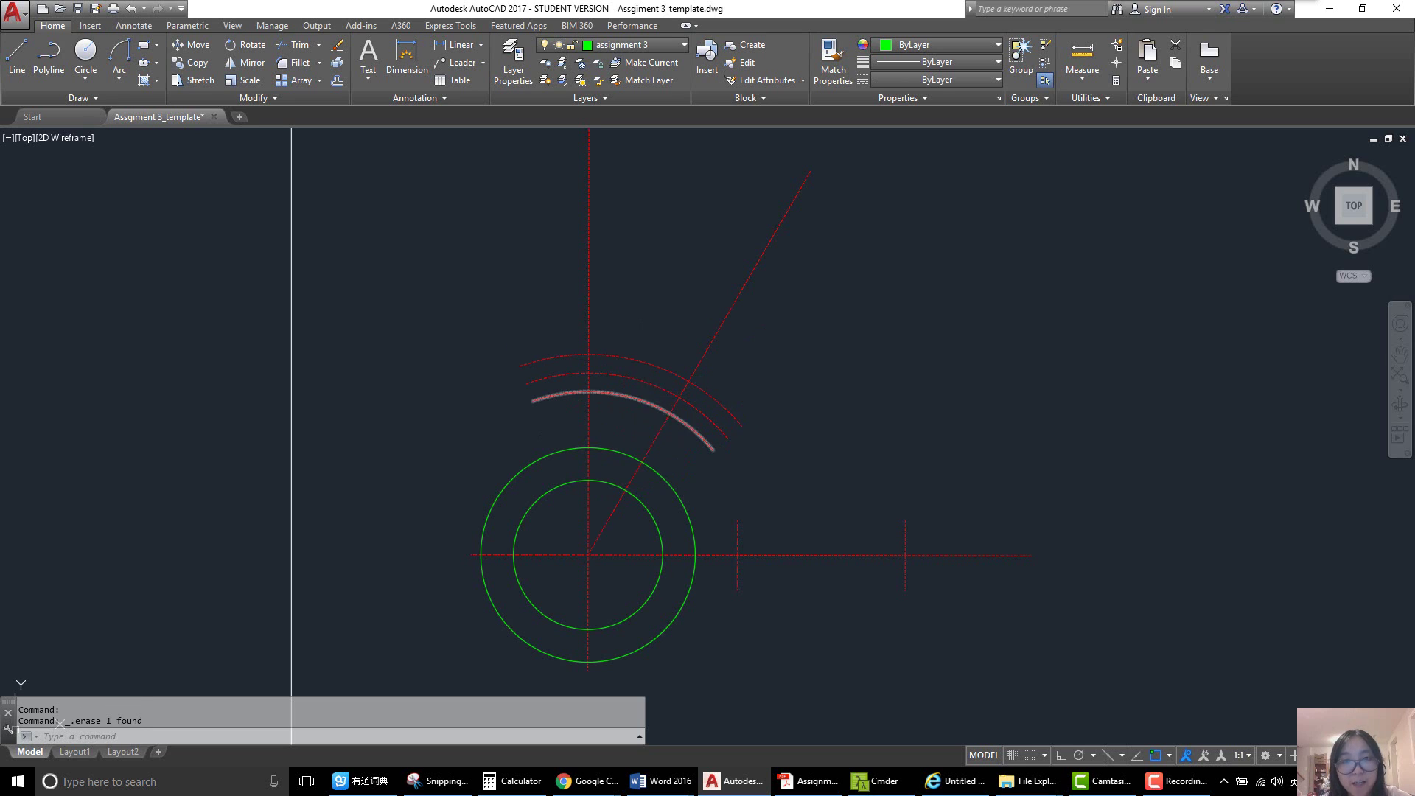
key("Return")
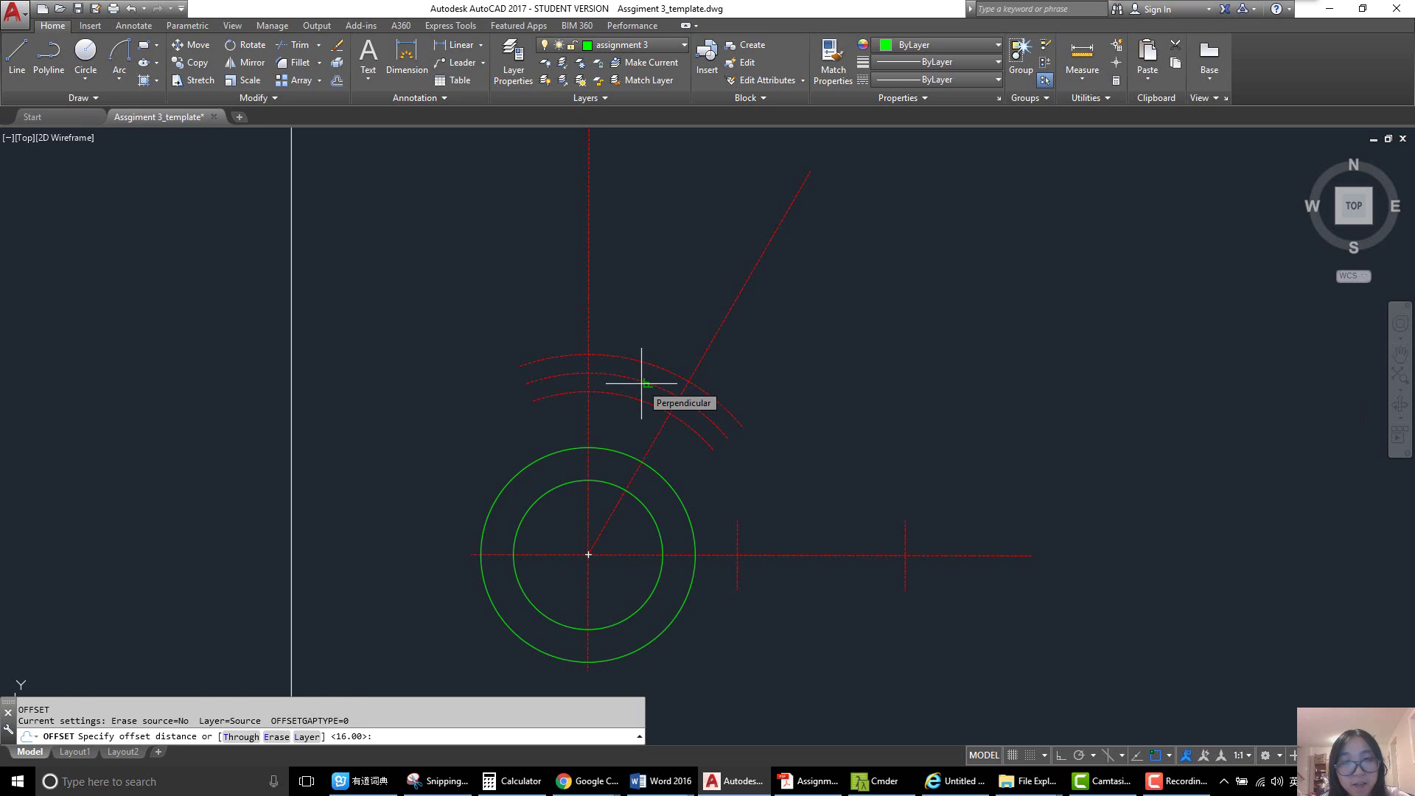
key("Return")
left_click(634, 385)
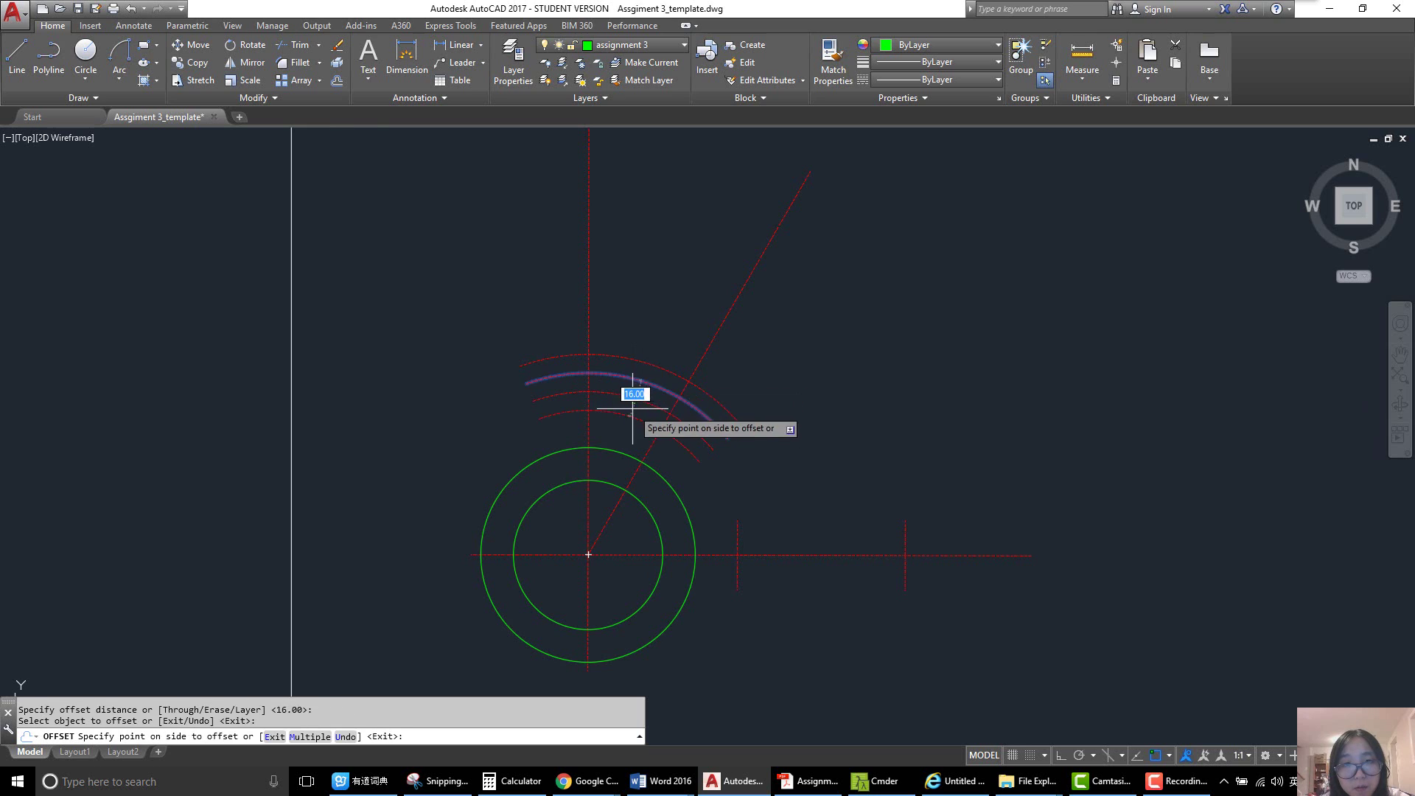
left_click(637, 395)
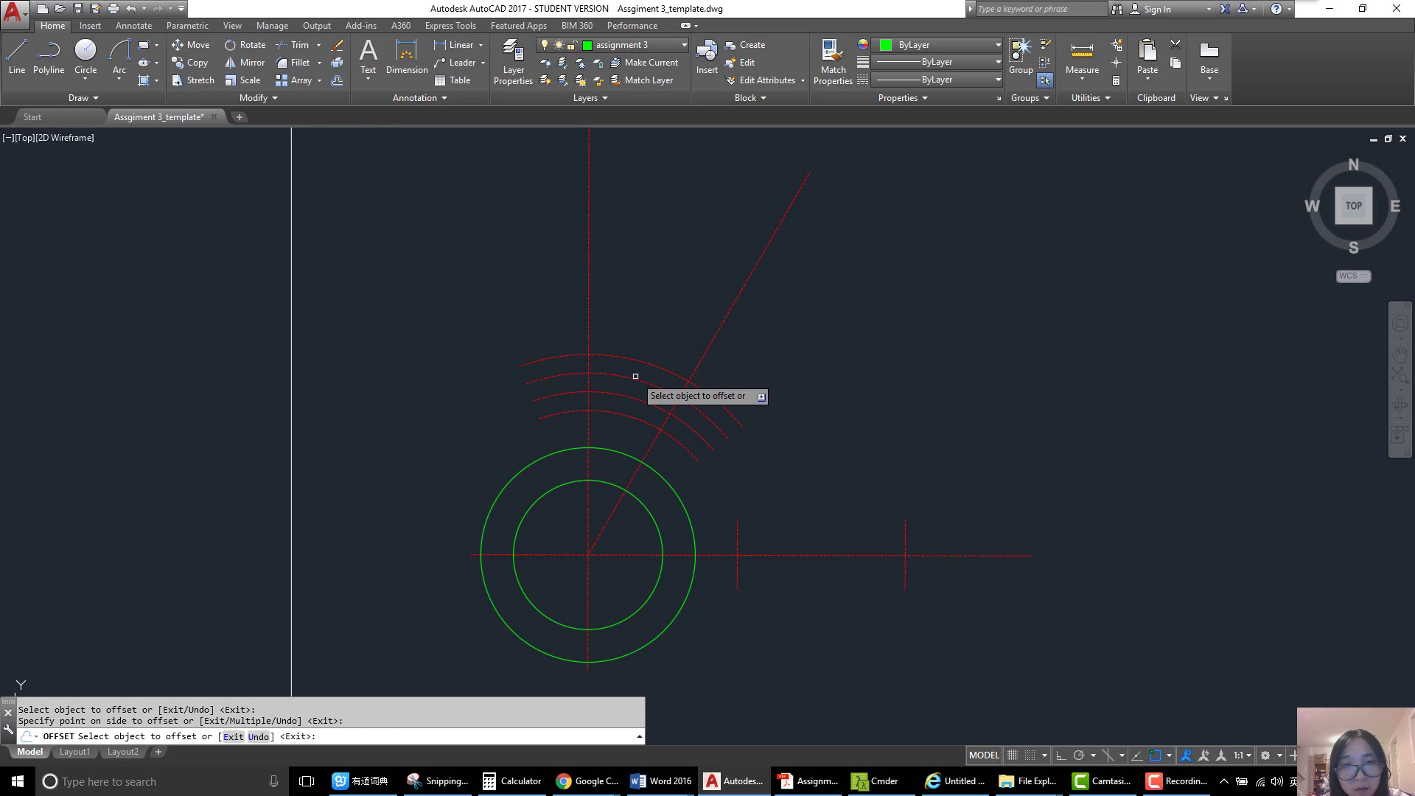
left_click(641, 376)
left_click(656, 344)
key("Return")
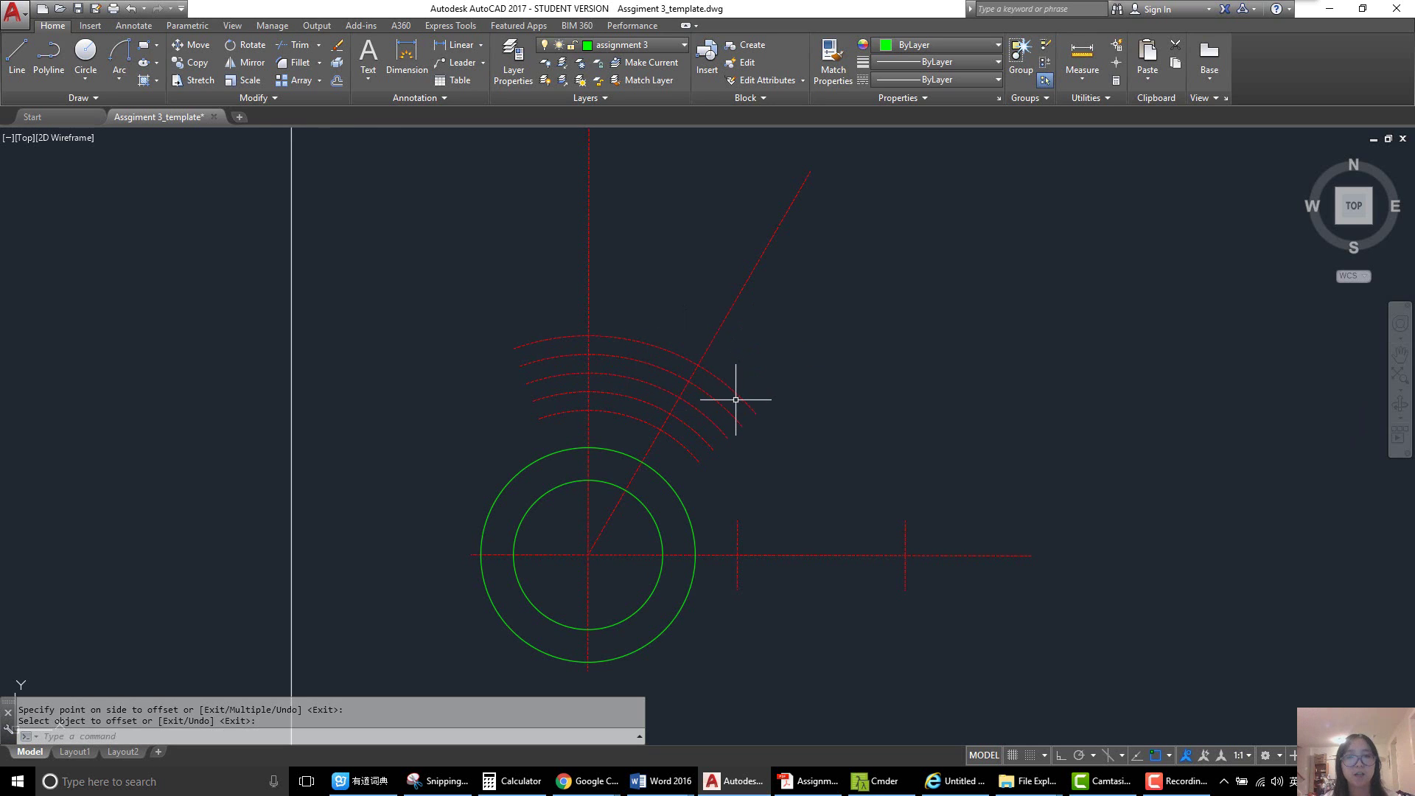
- Move the four arcs offset from the curved slot's arc centerline to the assignment 3 layer
left_click(737, 395)
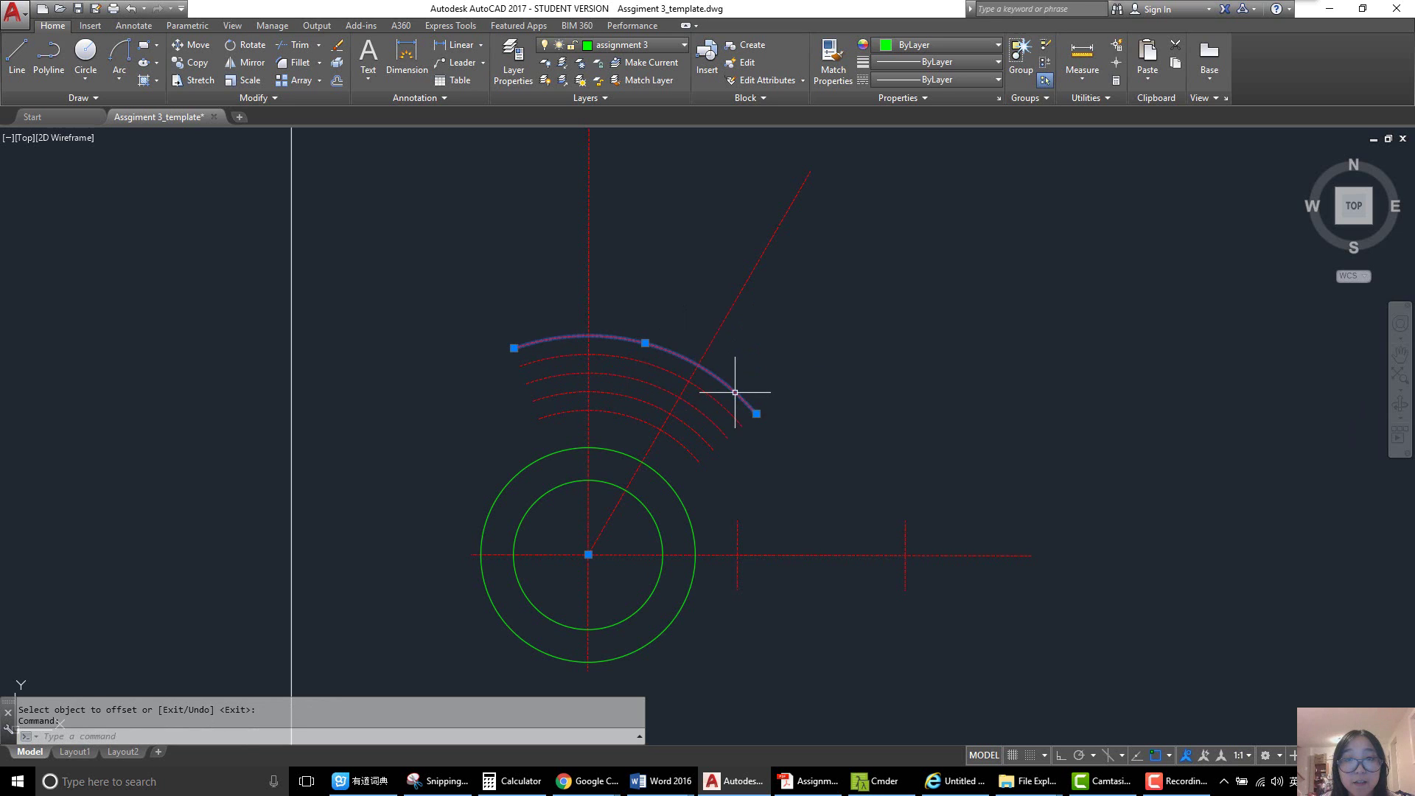
left_click(718, 401)
left_click(683, 422)
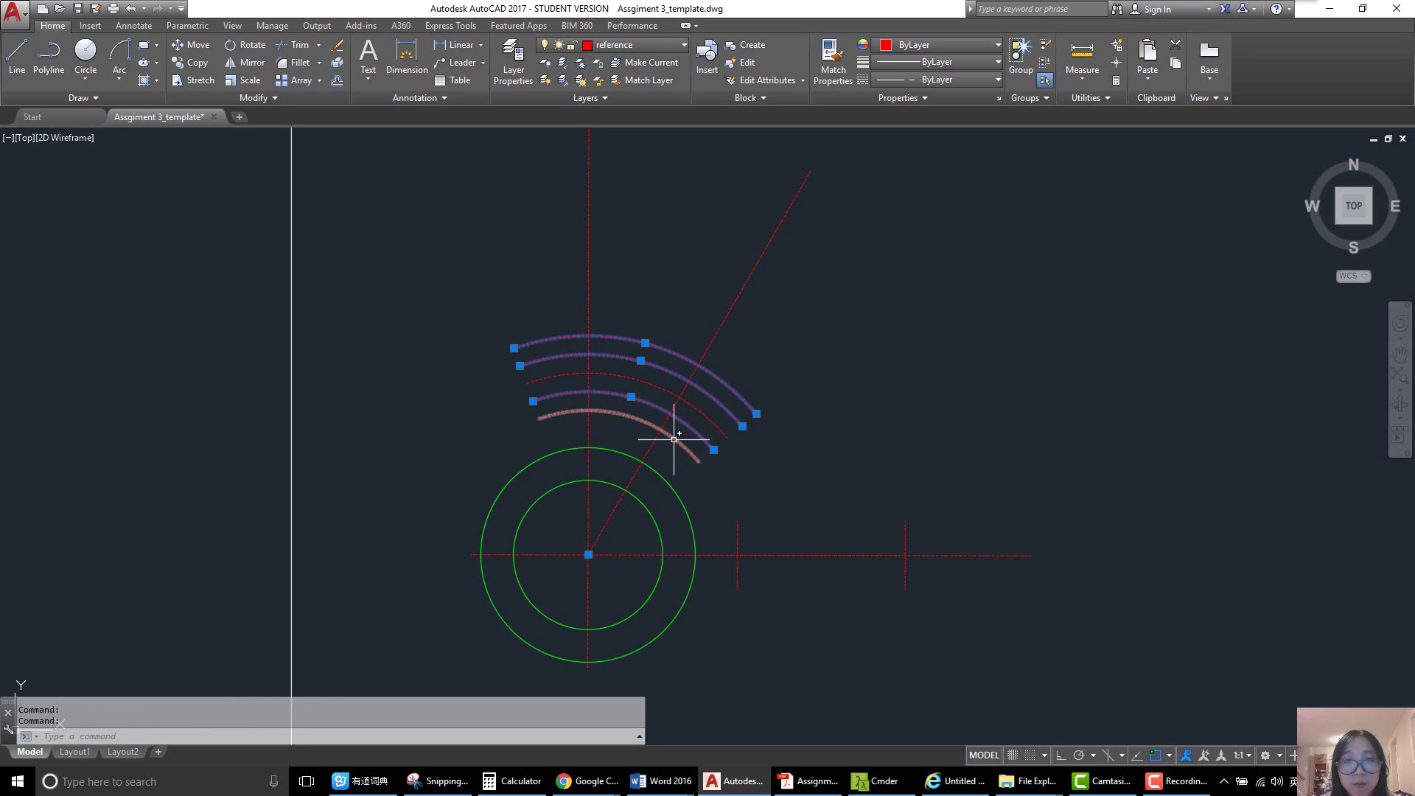
left_click(674, 440)
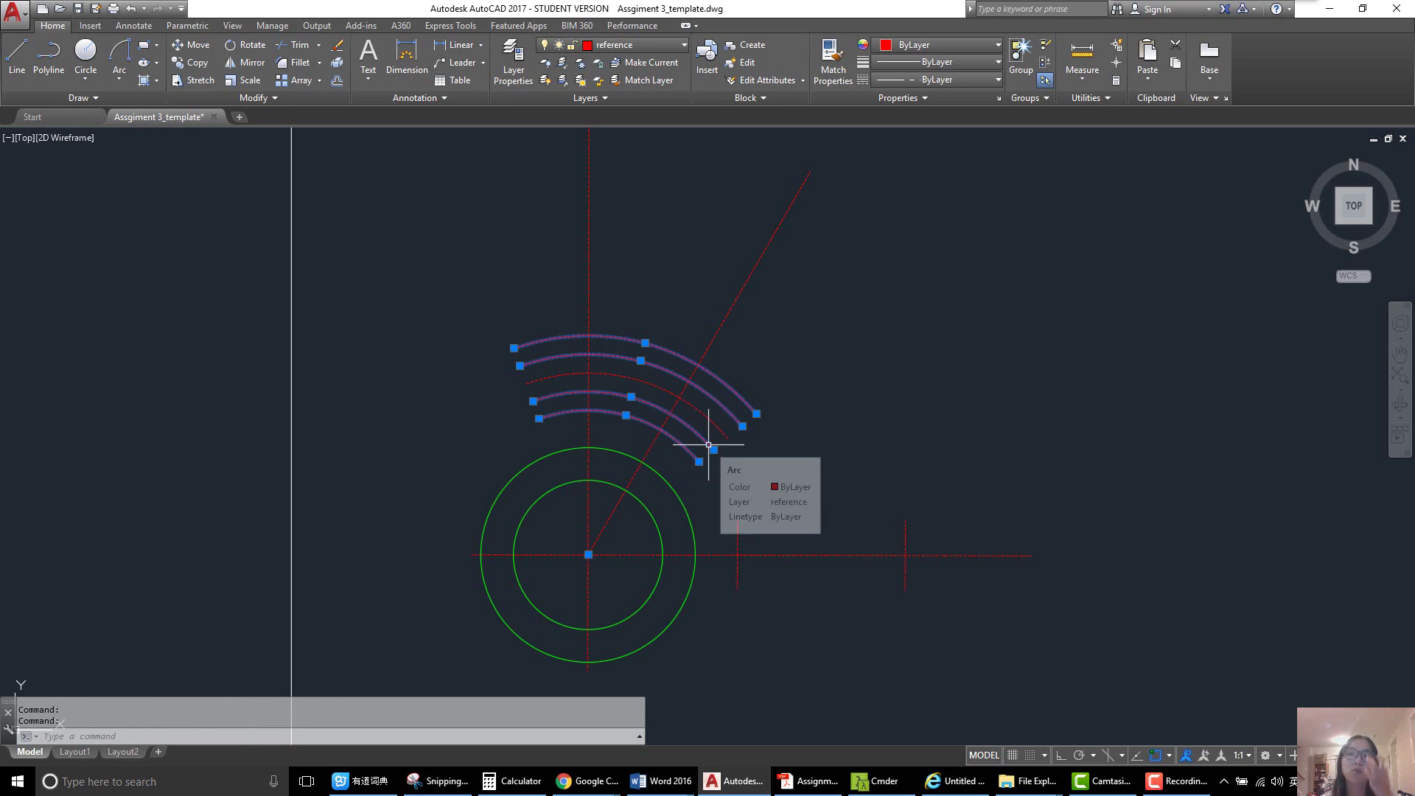
left_click(648, 45)
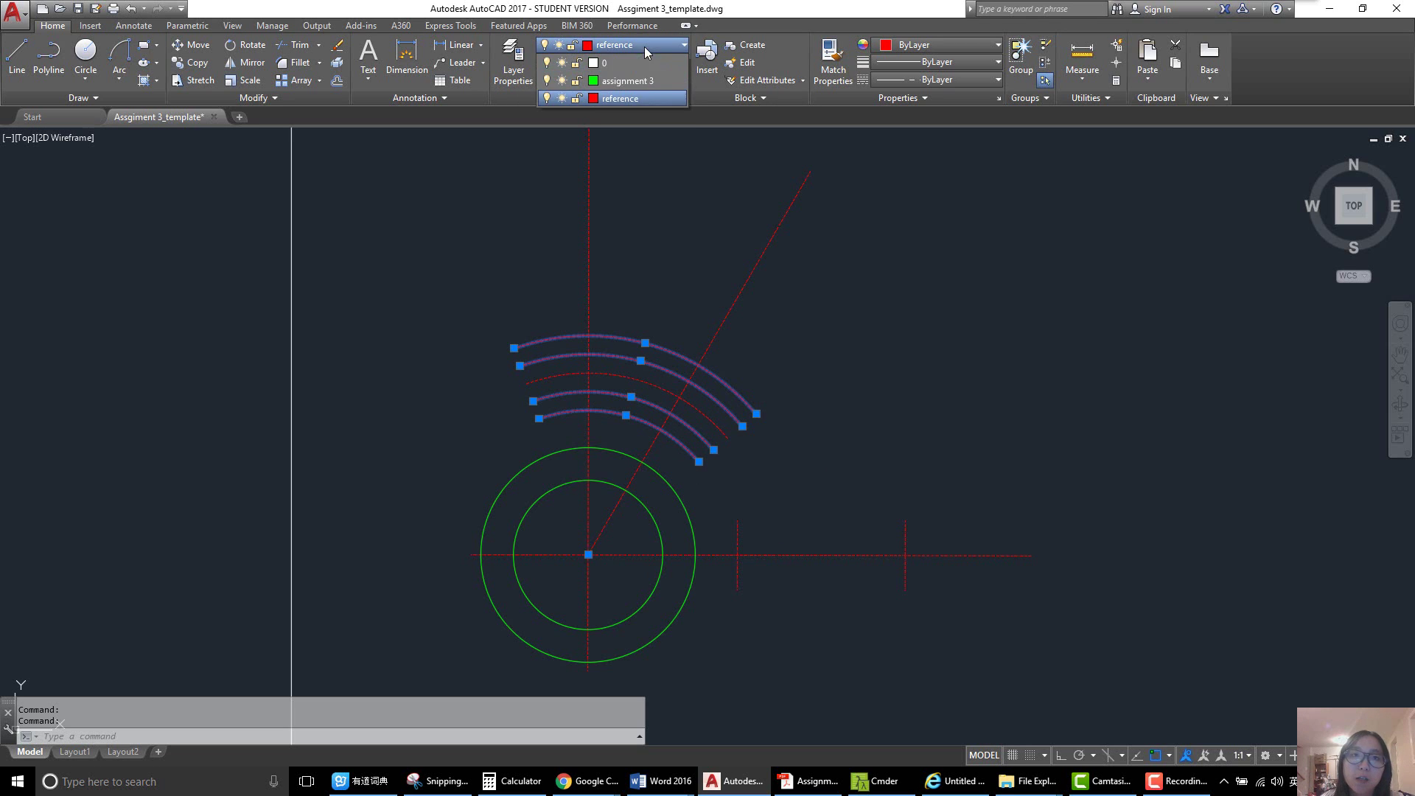
left_click(648, 81)
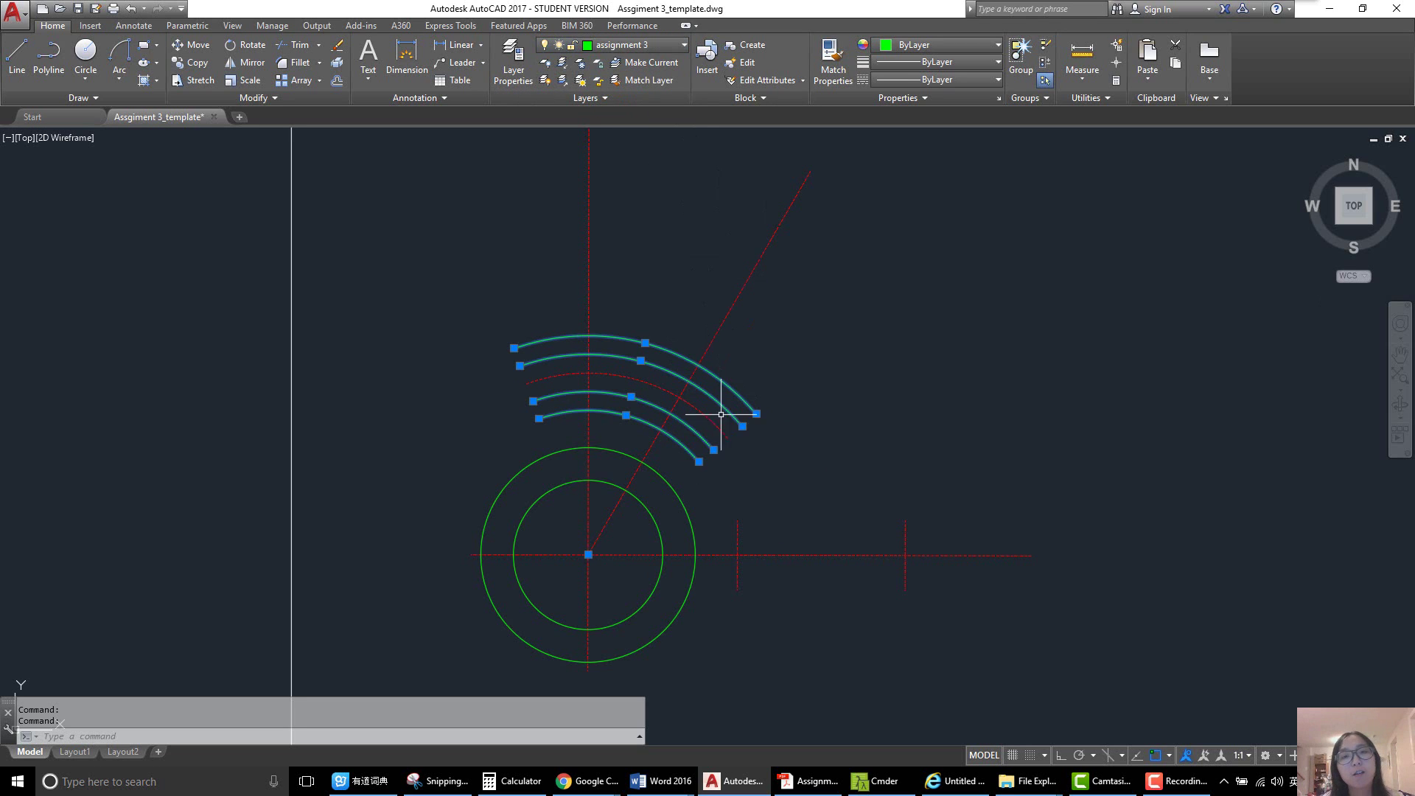
middle_click_drag(729, 429, 730, 417)
type("o")
key("Return")
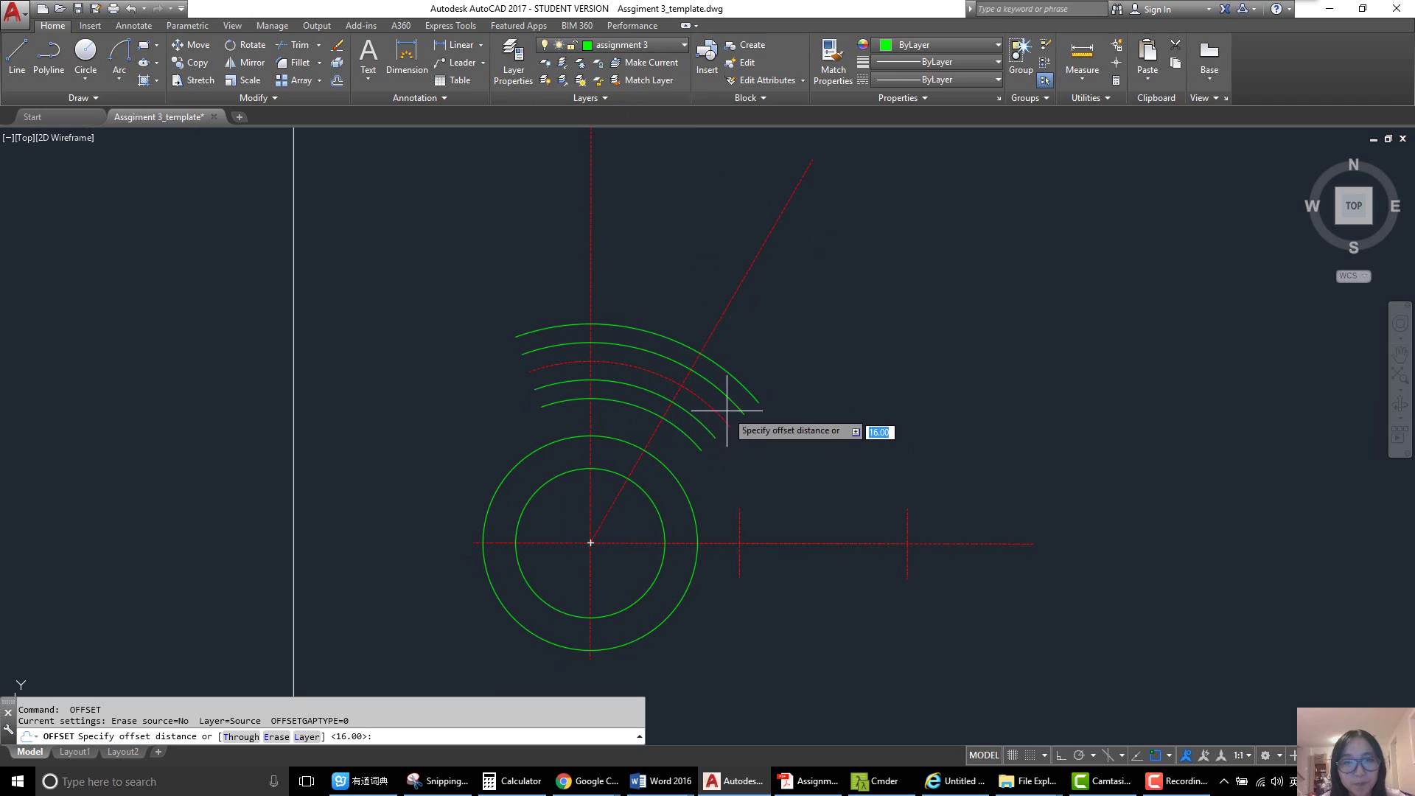
key("Escape")
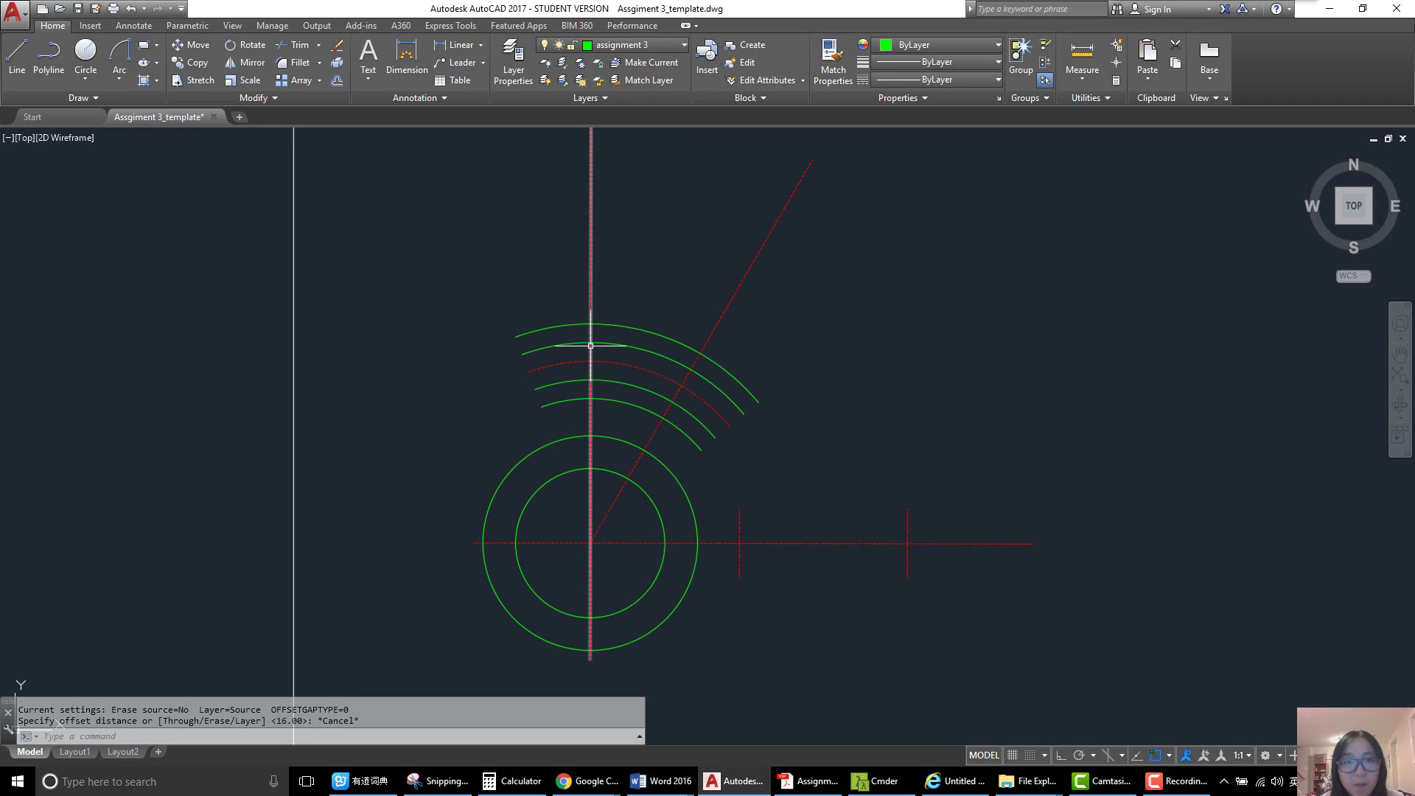
- Check the reference drawing in Snipping Tool and draw the slot's R8 end arc at the vertical centerline, centered on the arc centerline and bulging left
left_click(438, 781)
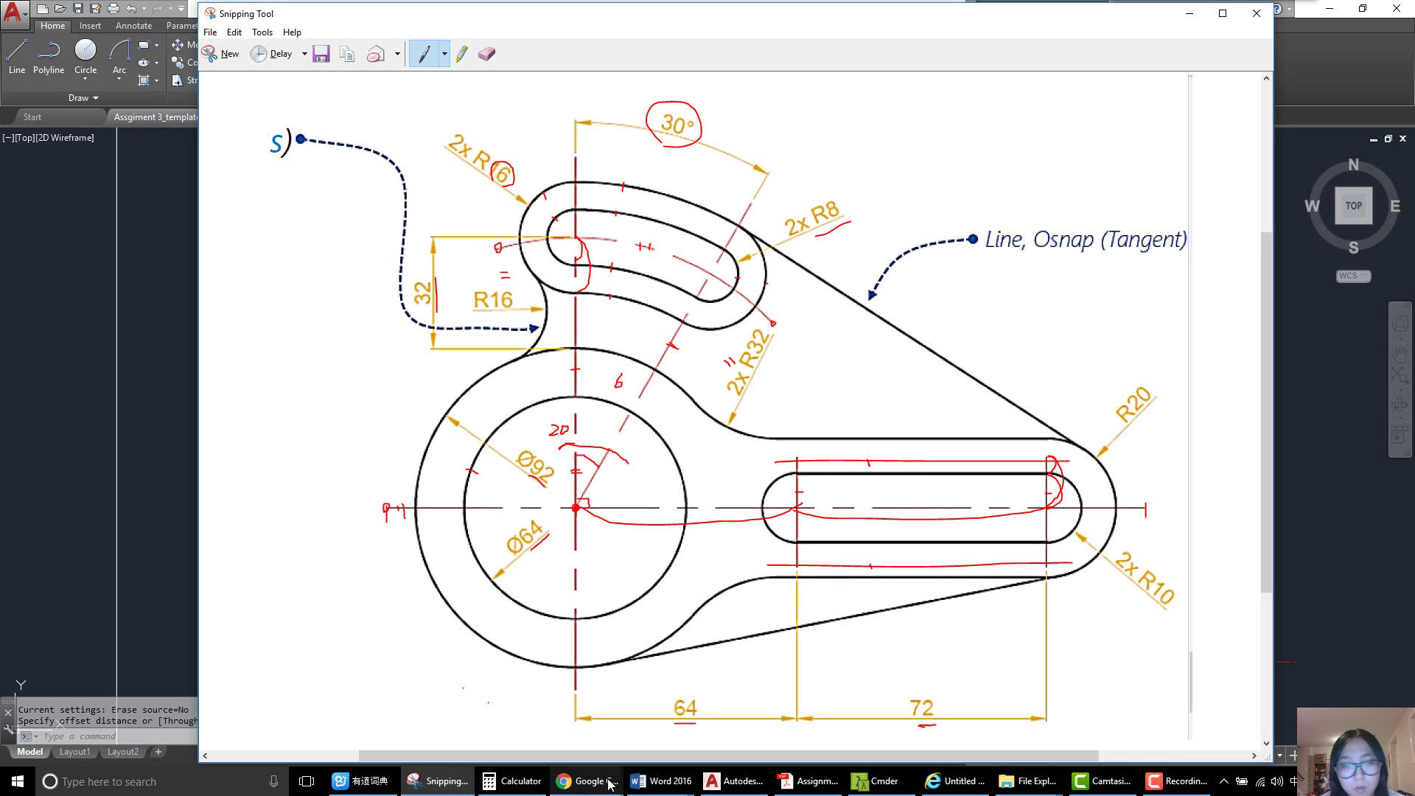
left_click(734, 780)
middle_click_drag(594, 378, 577, 332)
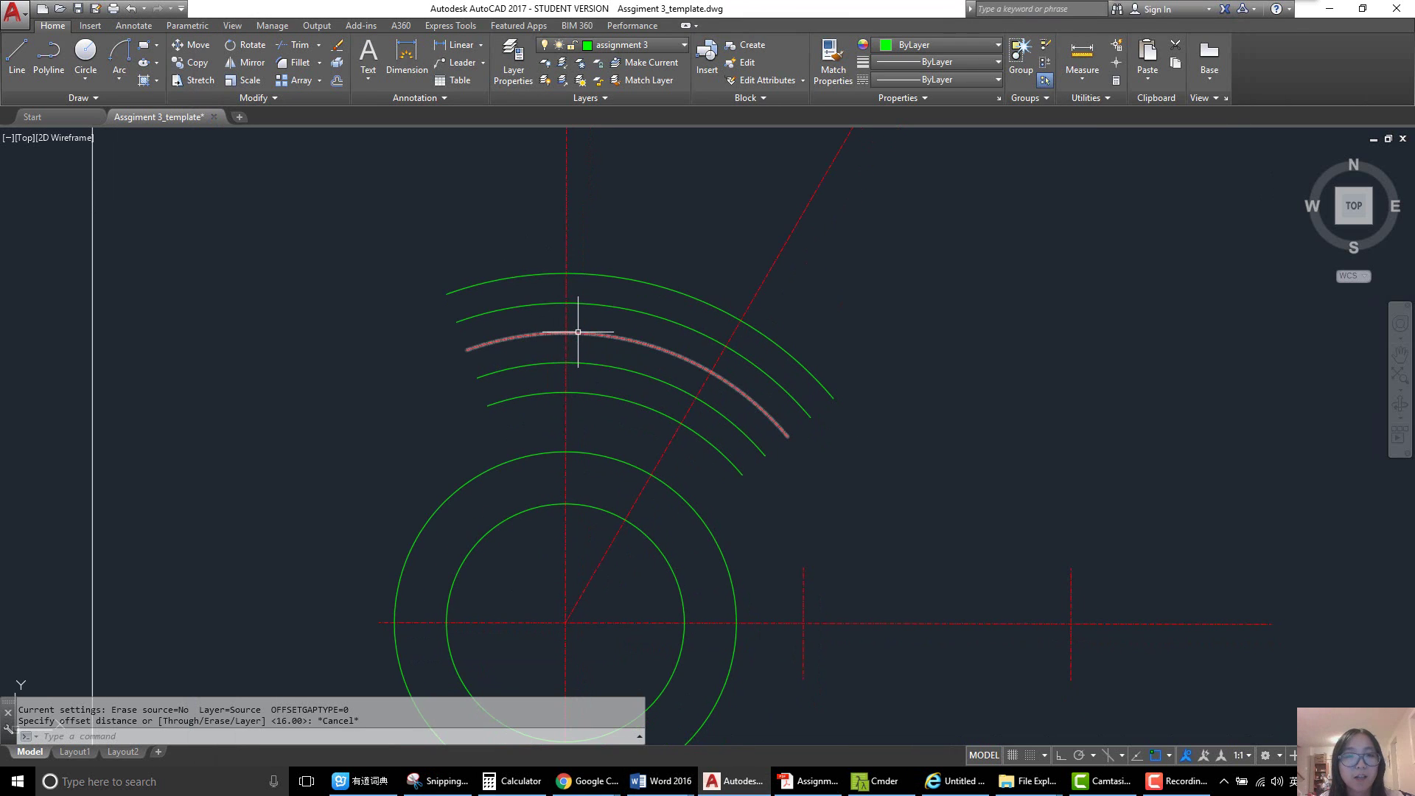
type("a")
key("Return")
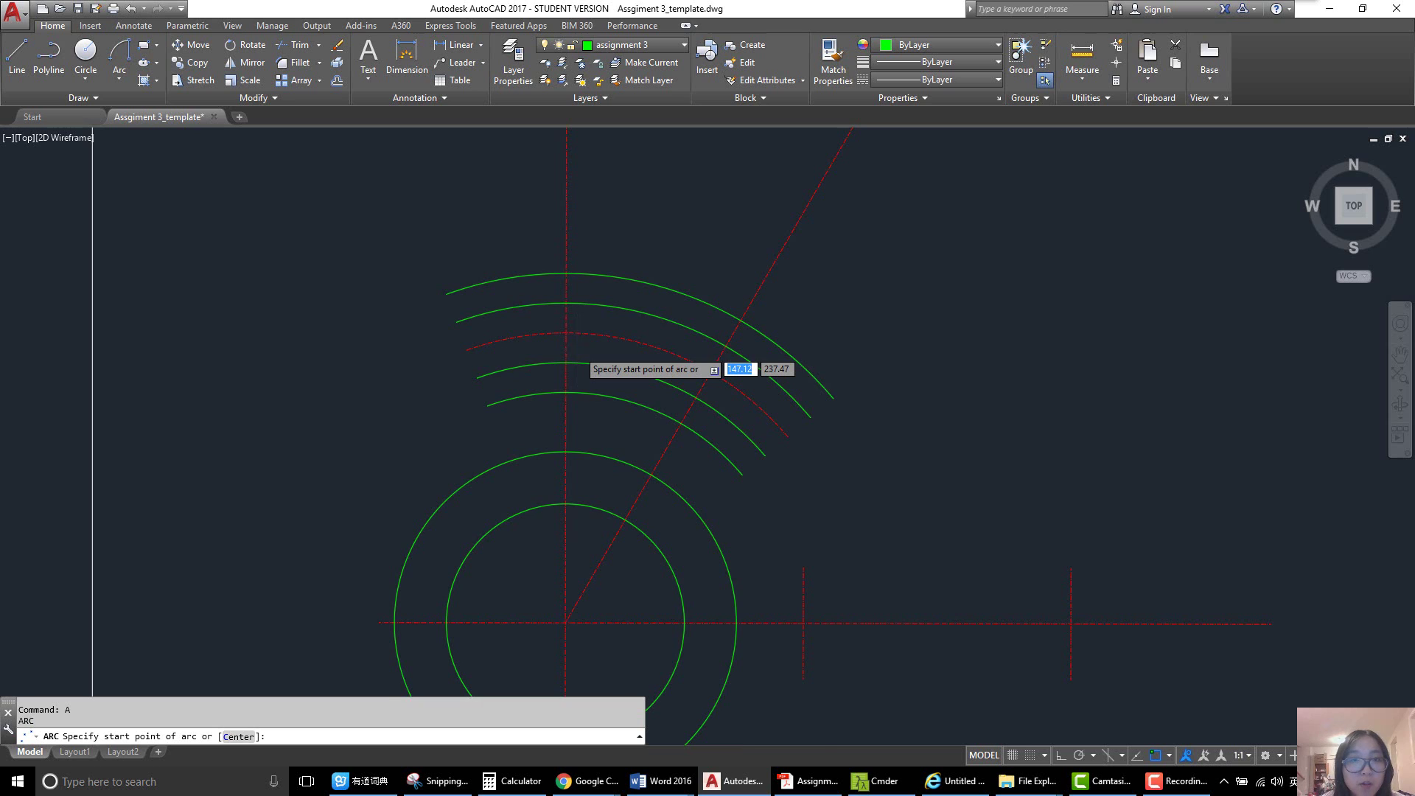
scroll(581, 348, "up", 2)
left_click(555, 276)
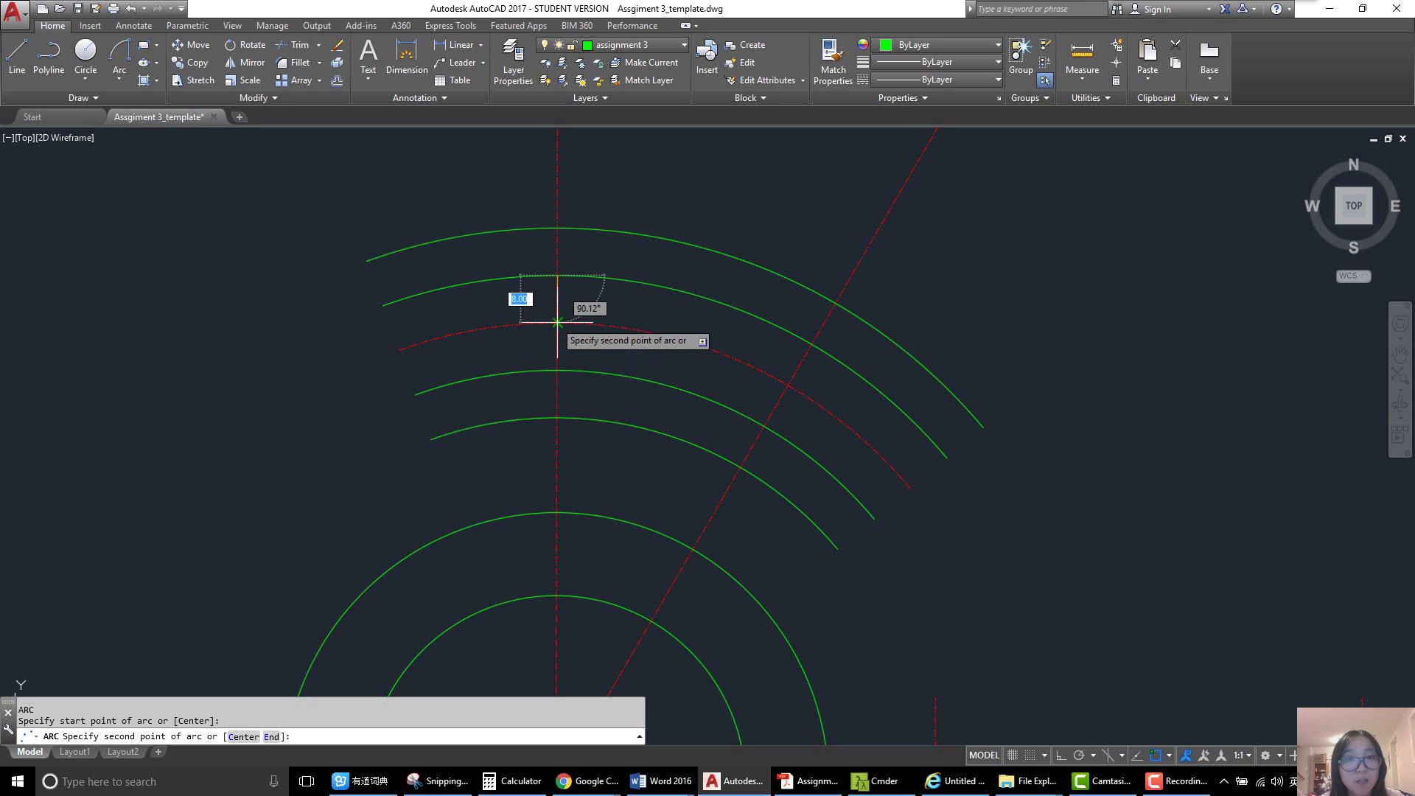
type("c")
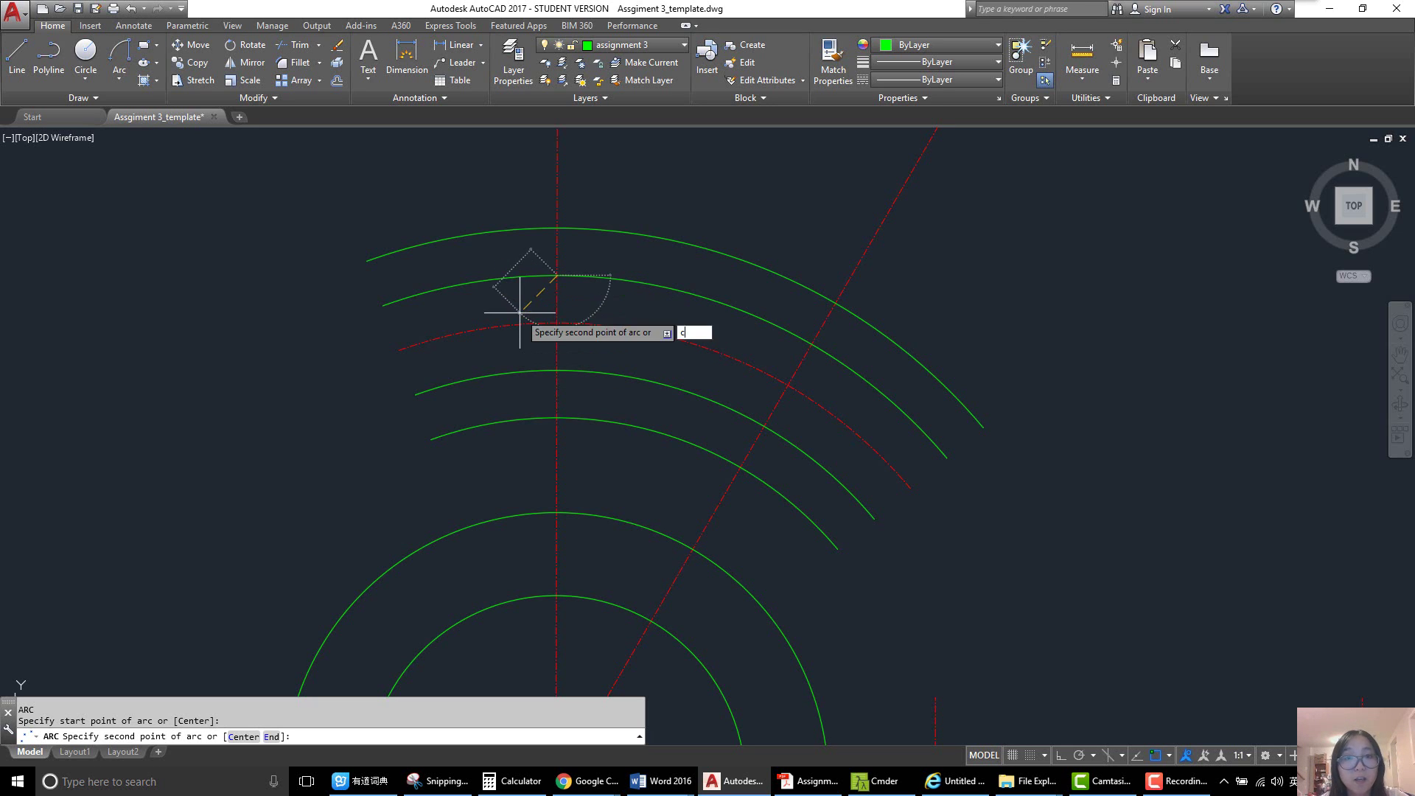
key("Return")
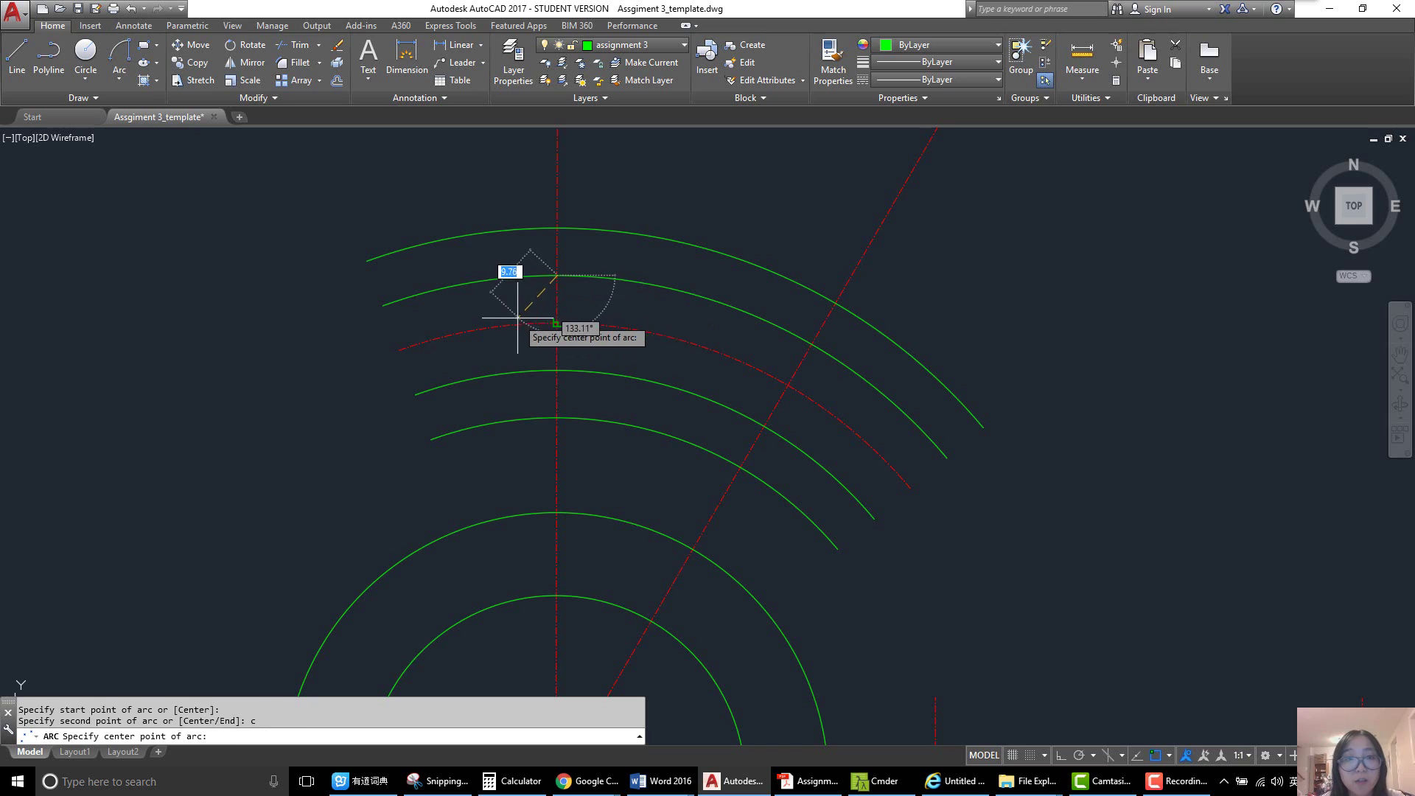
left_click(557, 322)
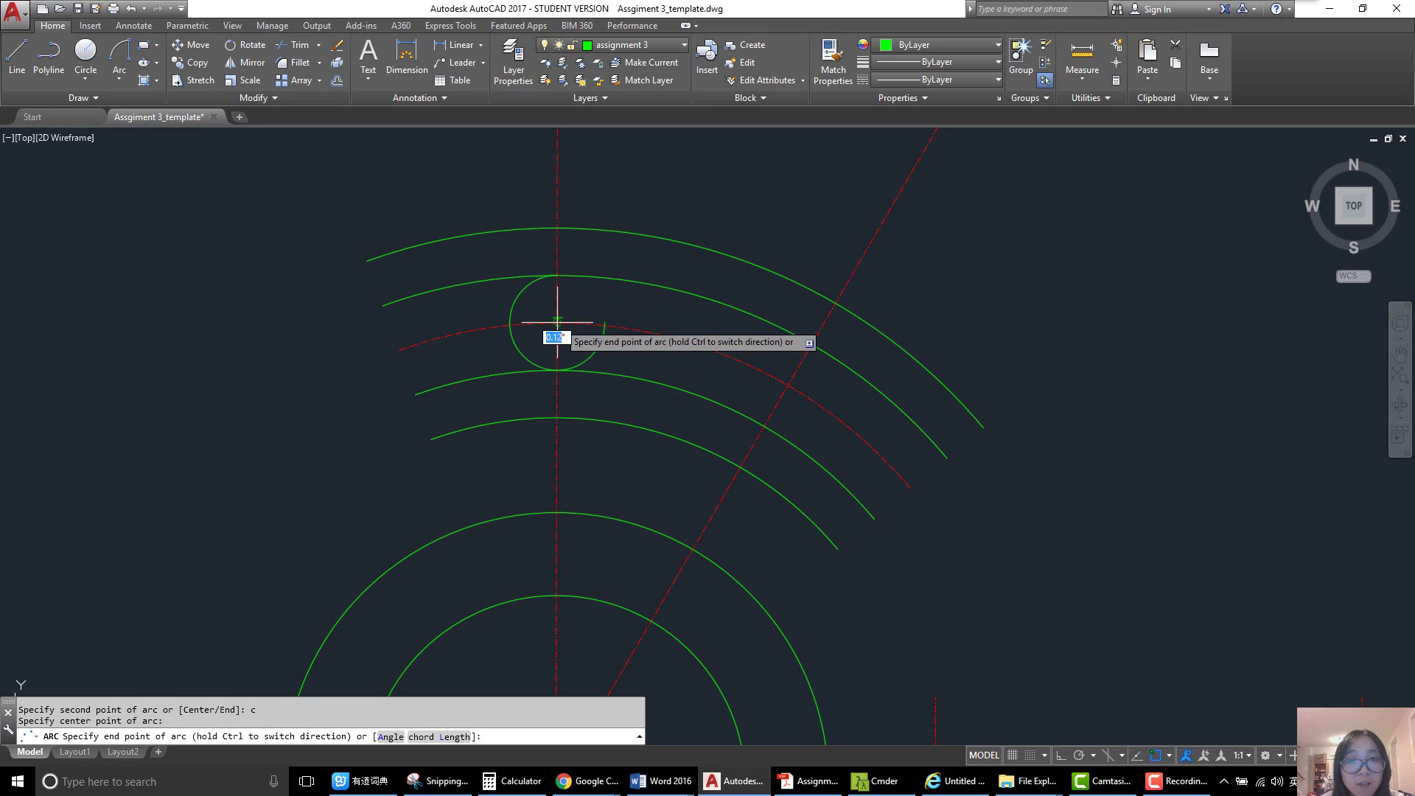
left_click(558, 369)
key("Return")
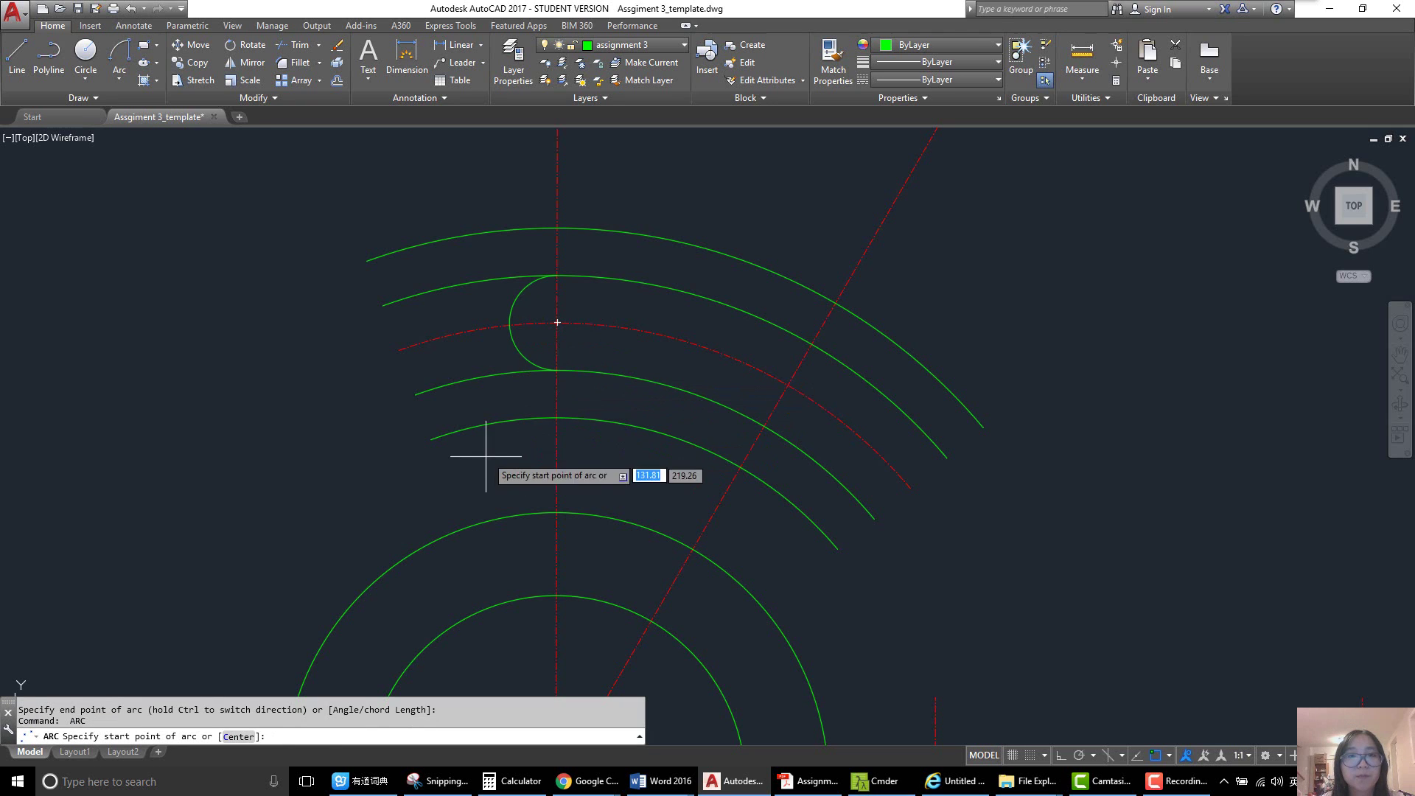
key("Return")
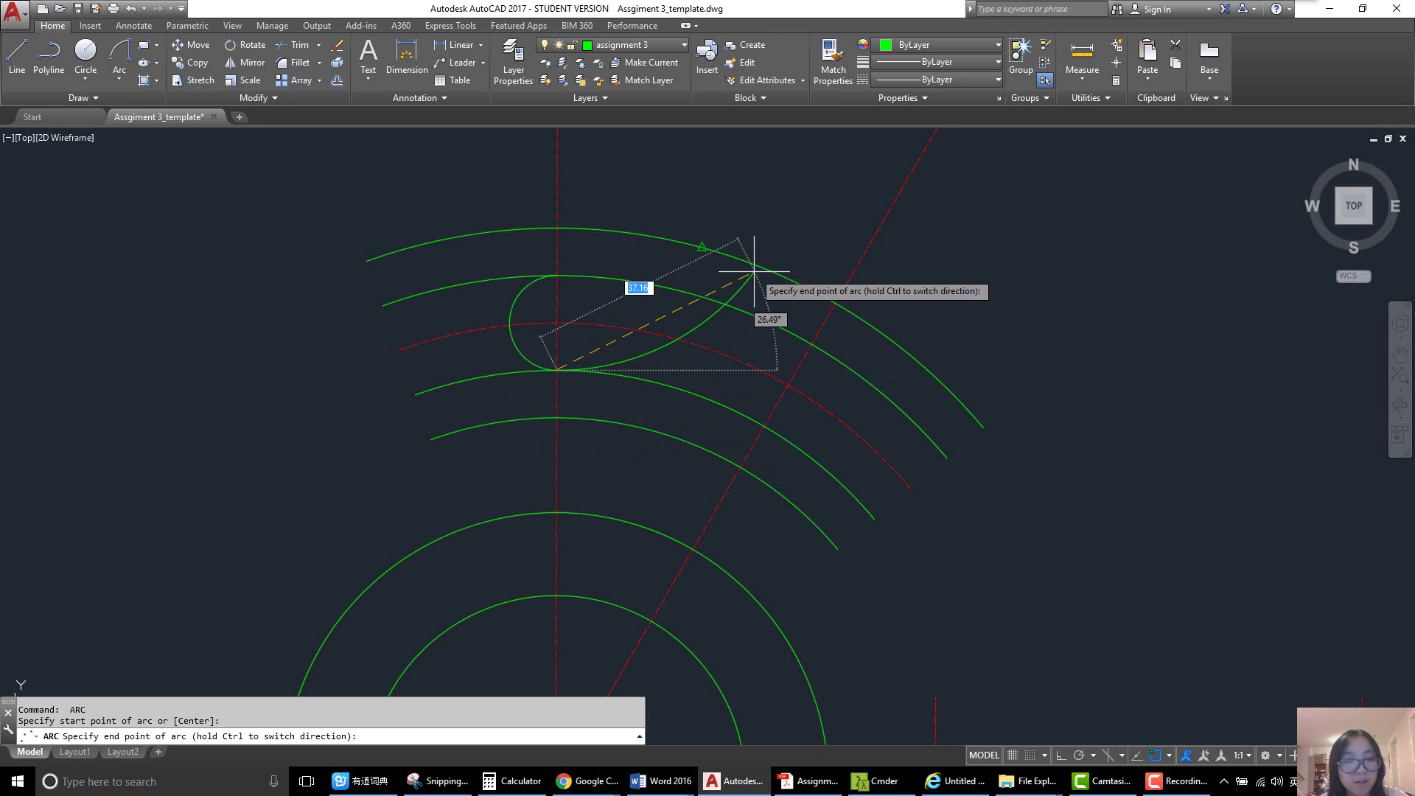
key("Escape")
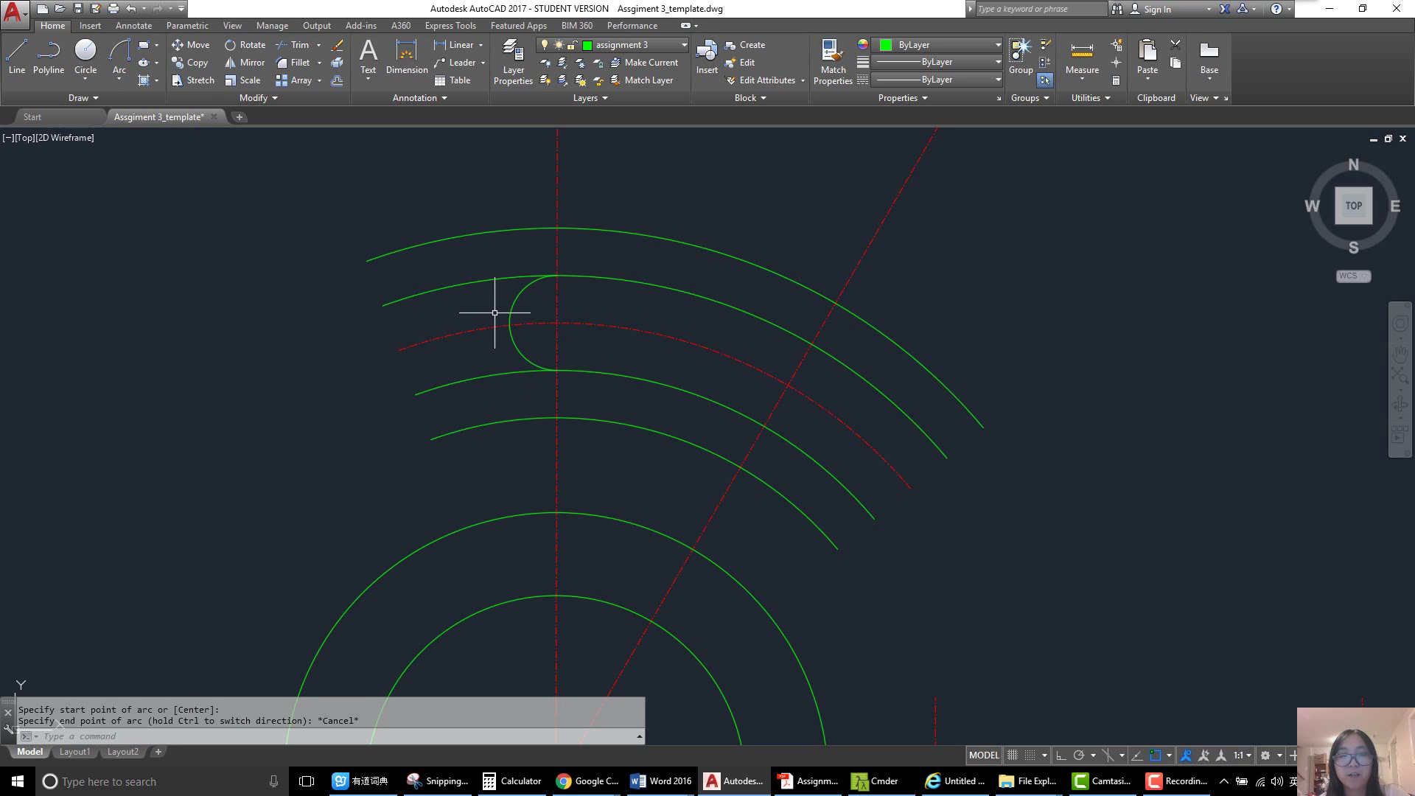
- Offset the R8 end arc at the vertical centerline outward by 8
type("o")
key("Return")
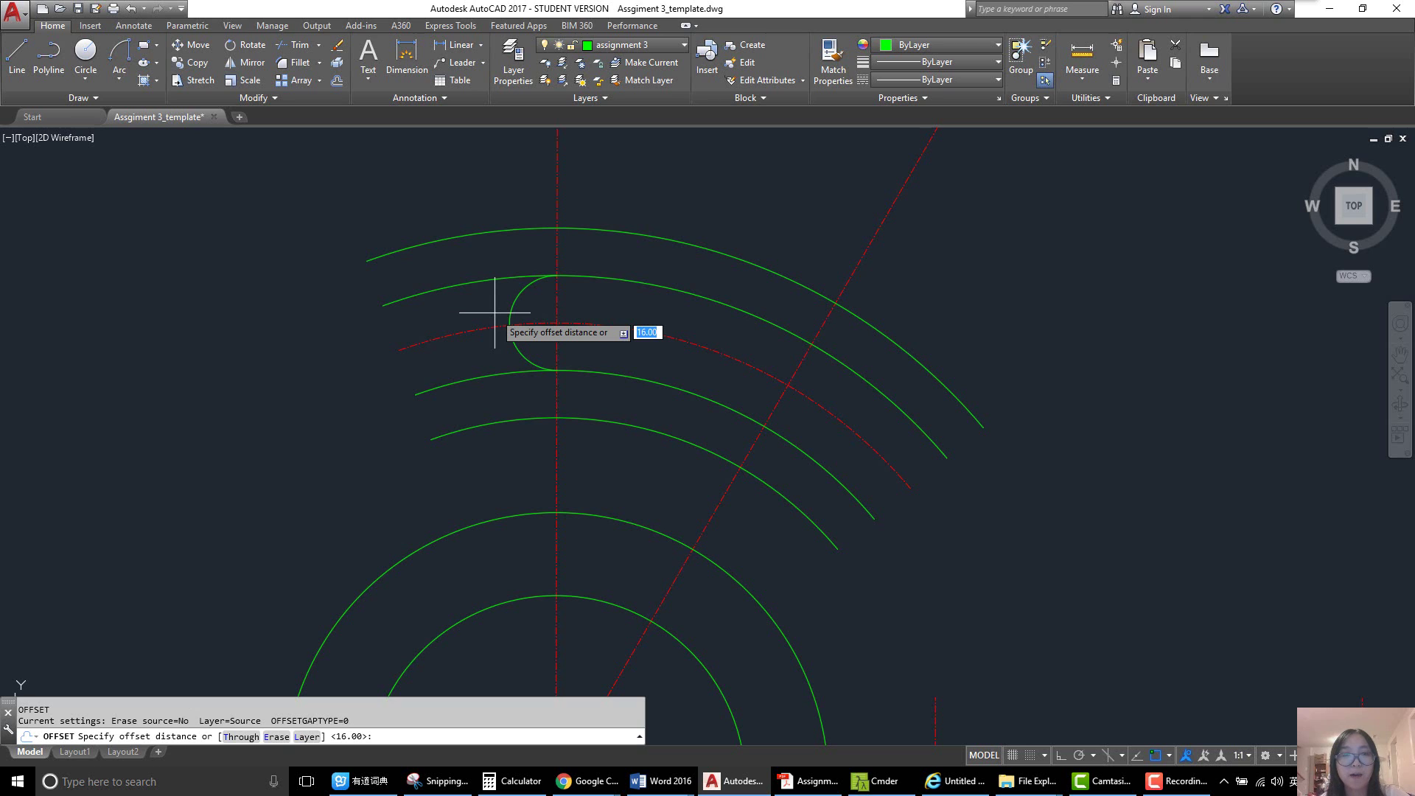
type("8")
key("Return")
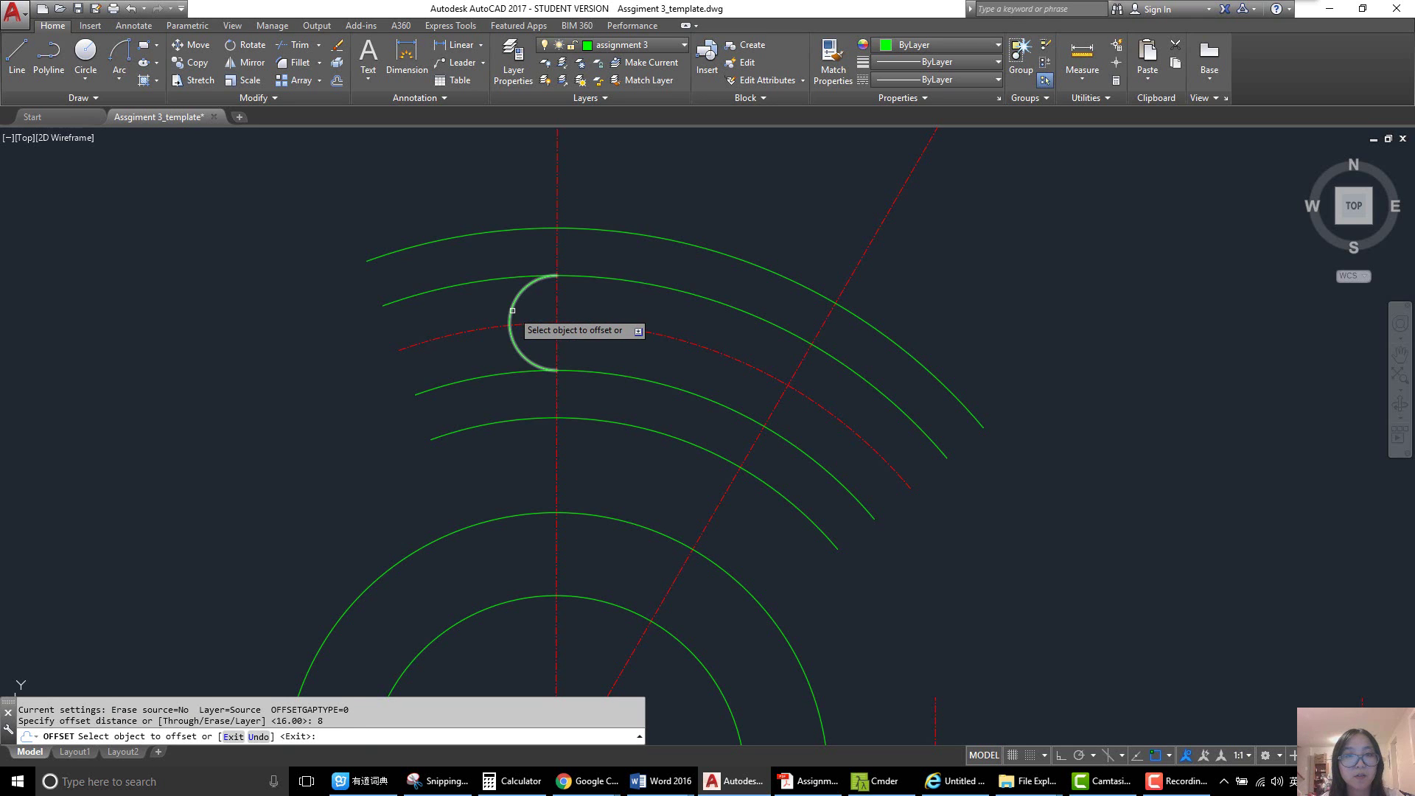
left_click(512, 315)
left_click(453, 312)
middle_click_drag(689, 412, 633, 354)
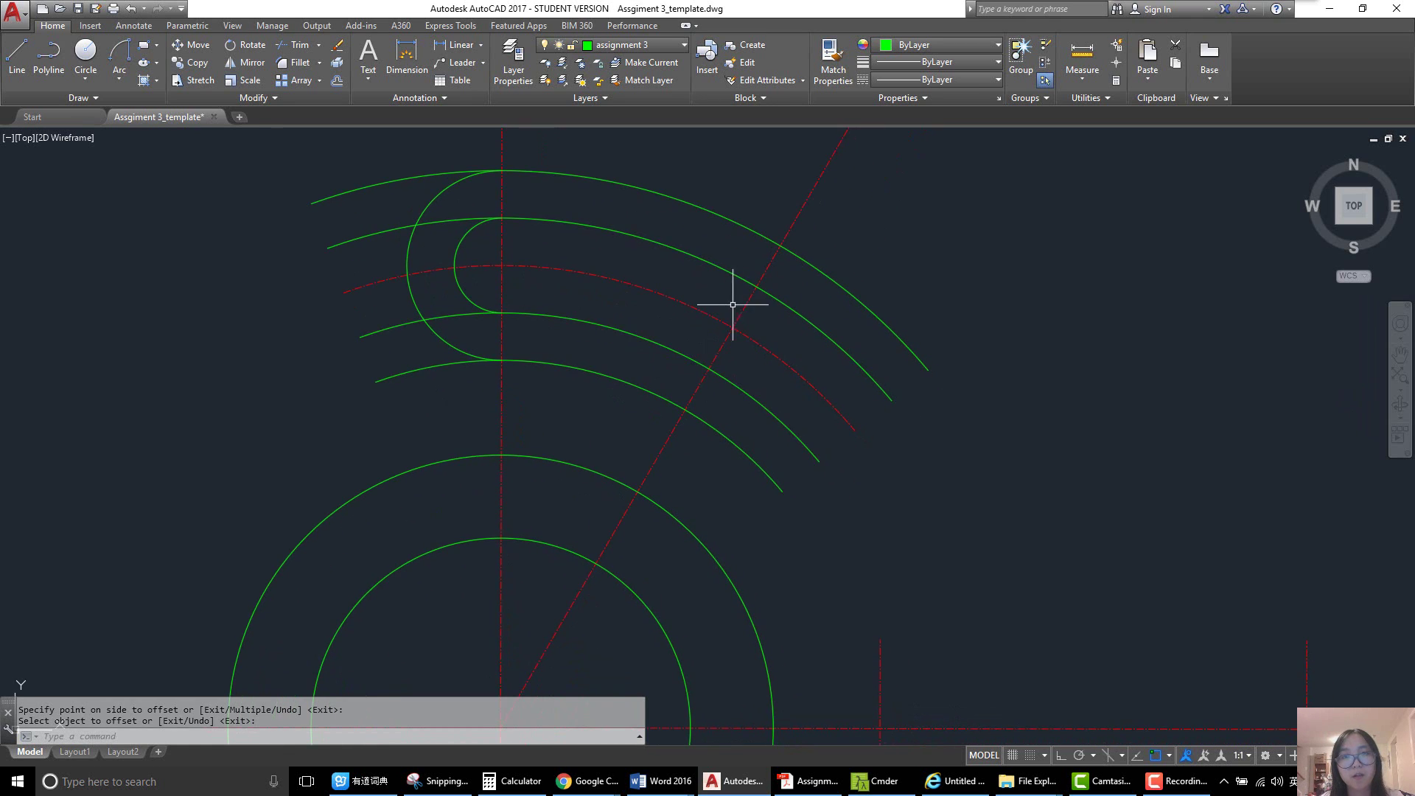
- Try to draw the slot's other end arc where the angled centerline crosses the arc centerline, and undo it
scroll(714, 382, "down", 4)
scroll(720, 373, "up", 2)
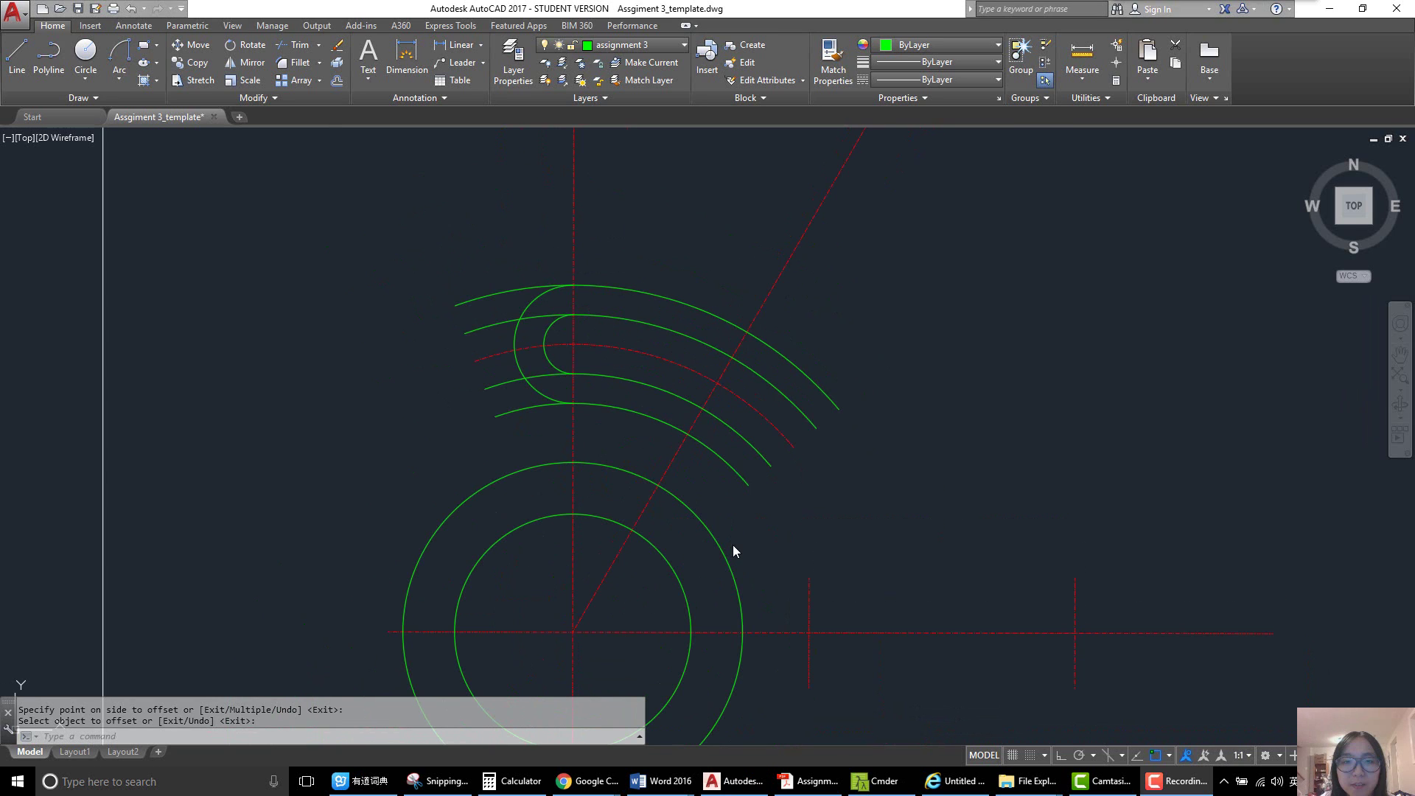
middle_click_drag(720, 458, 720, 441)
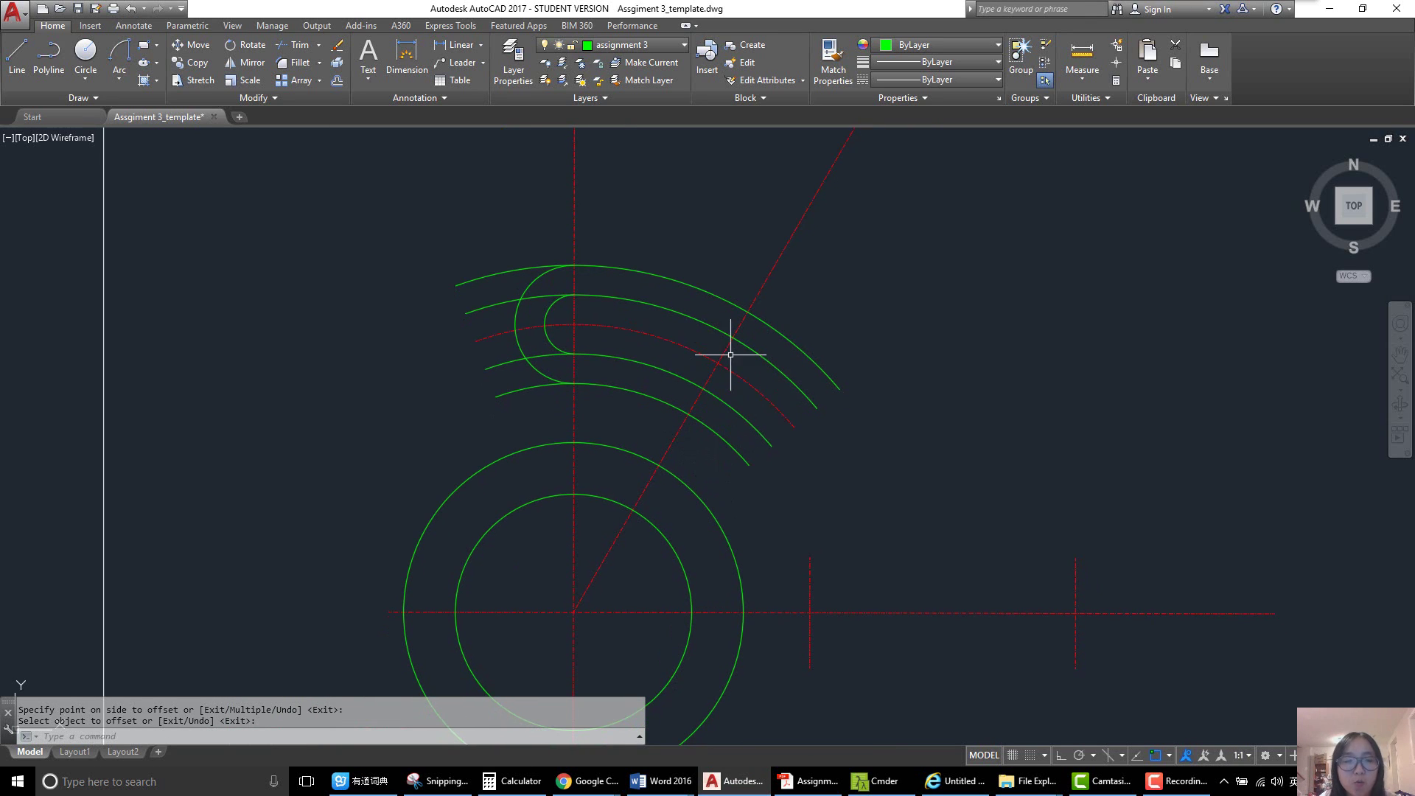
key("Escape")
type("a")
key("Return")
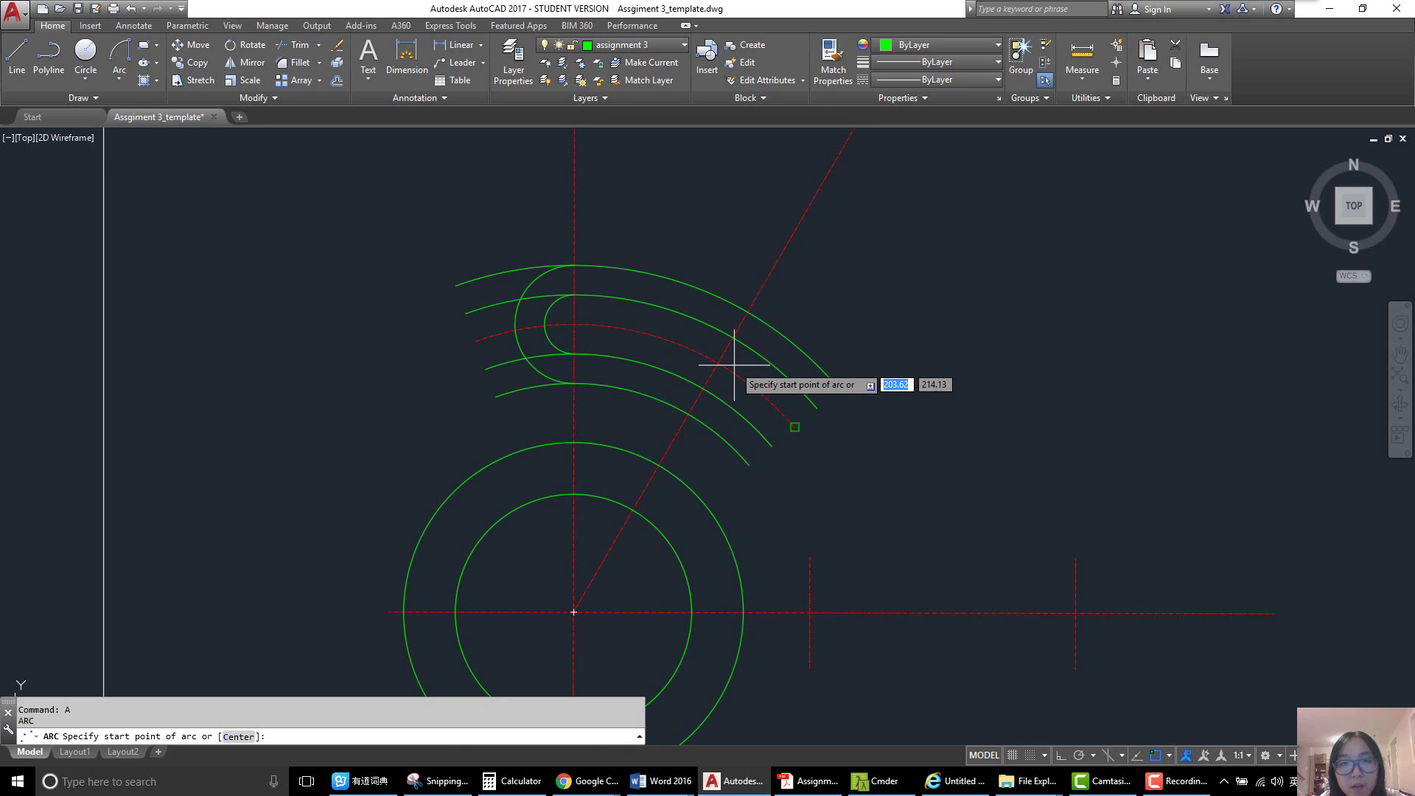
left_click(733, 337)
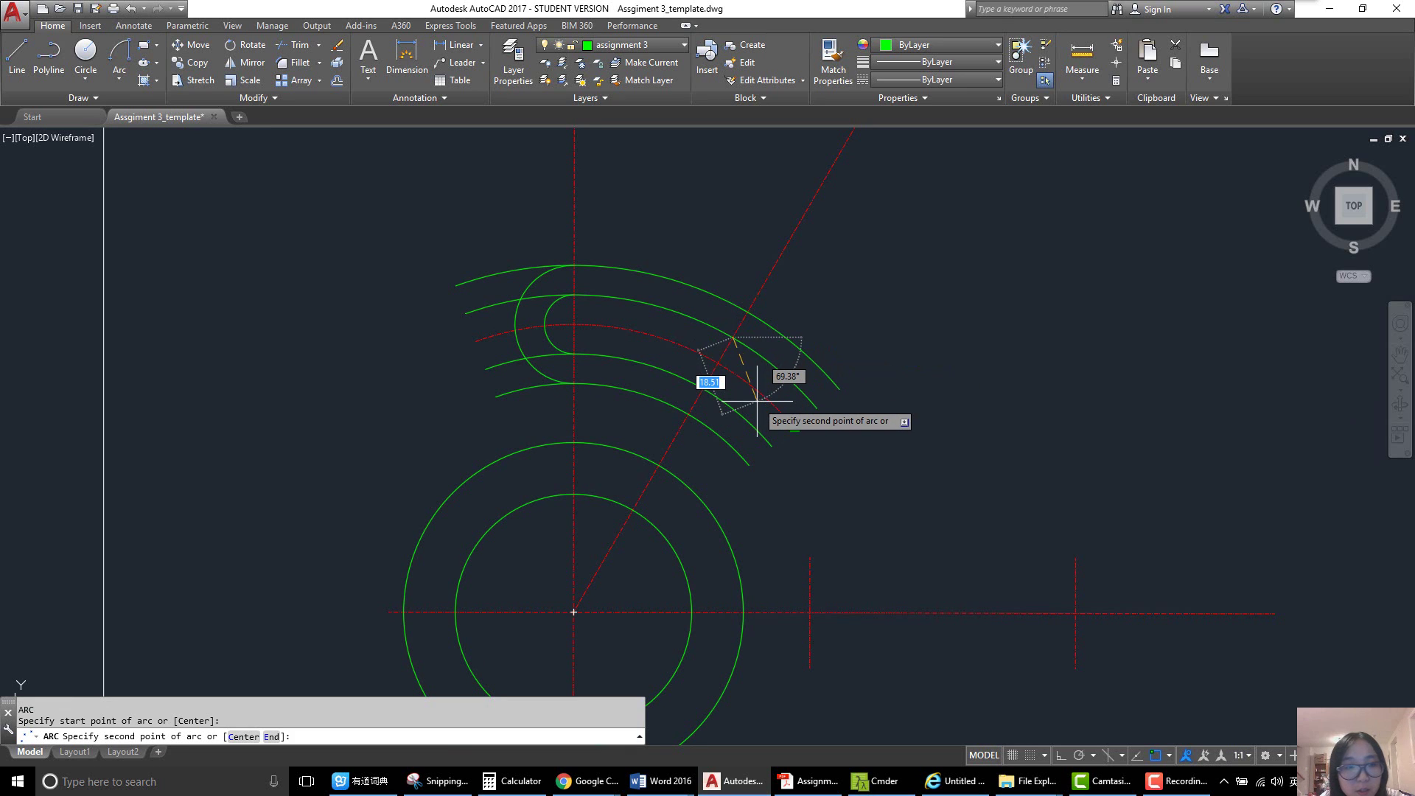
type("c")
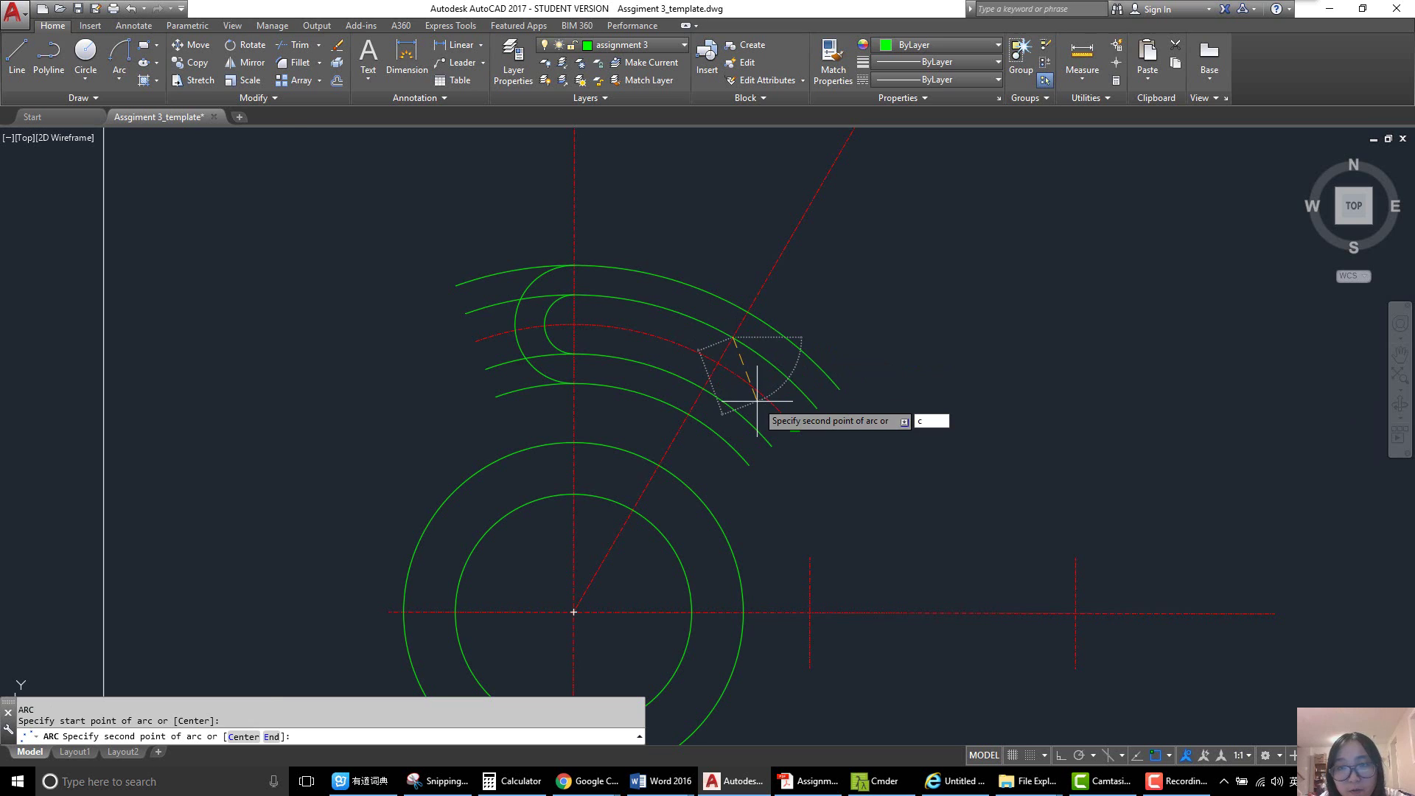
key("Return")
left_click(718, 361)
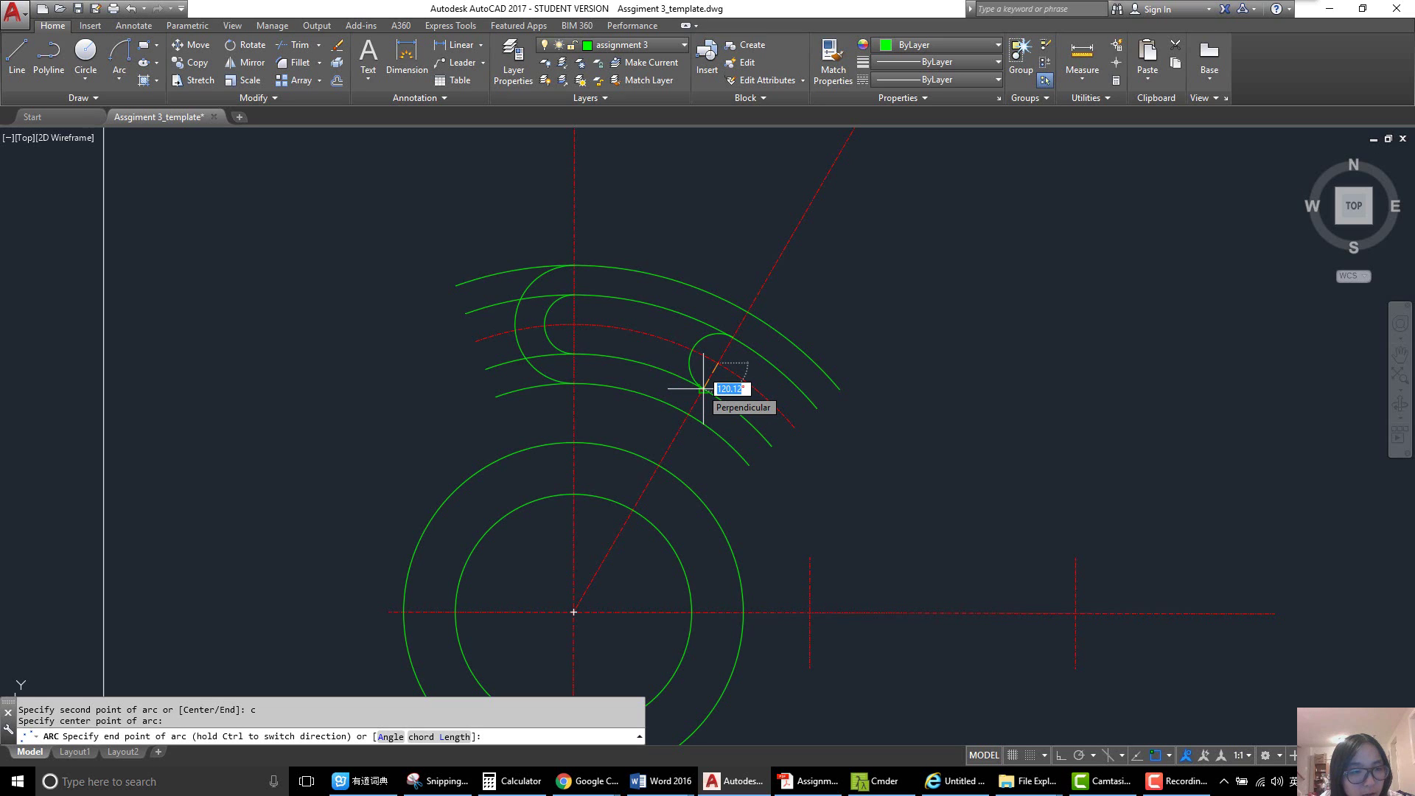
key("ctrl")
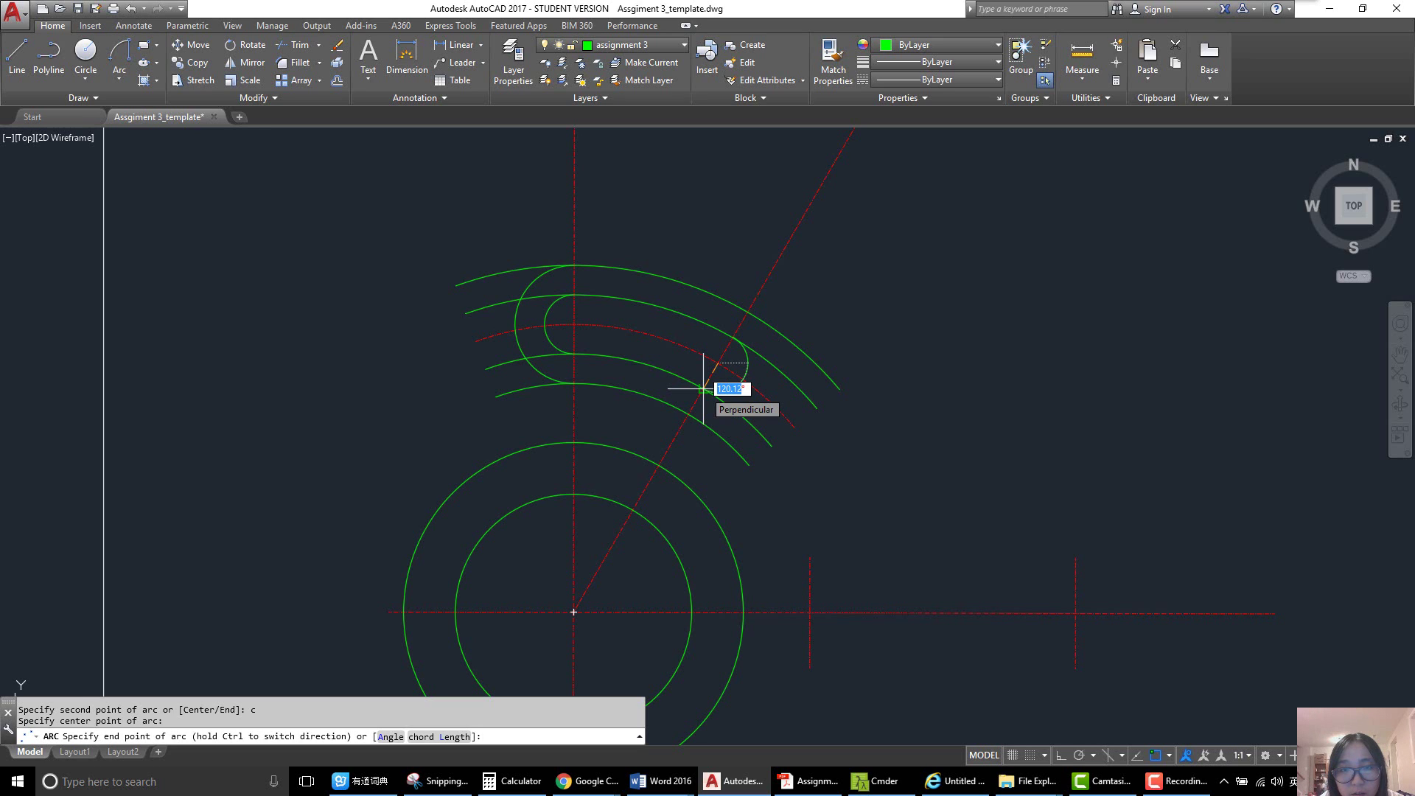
left_click(703, 388)
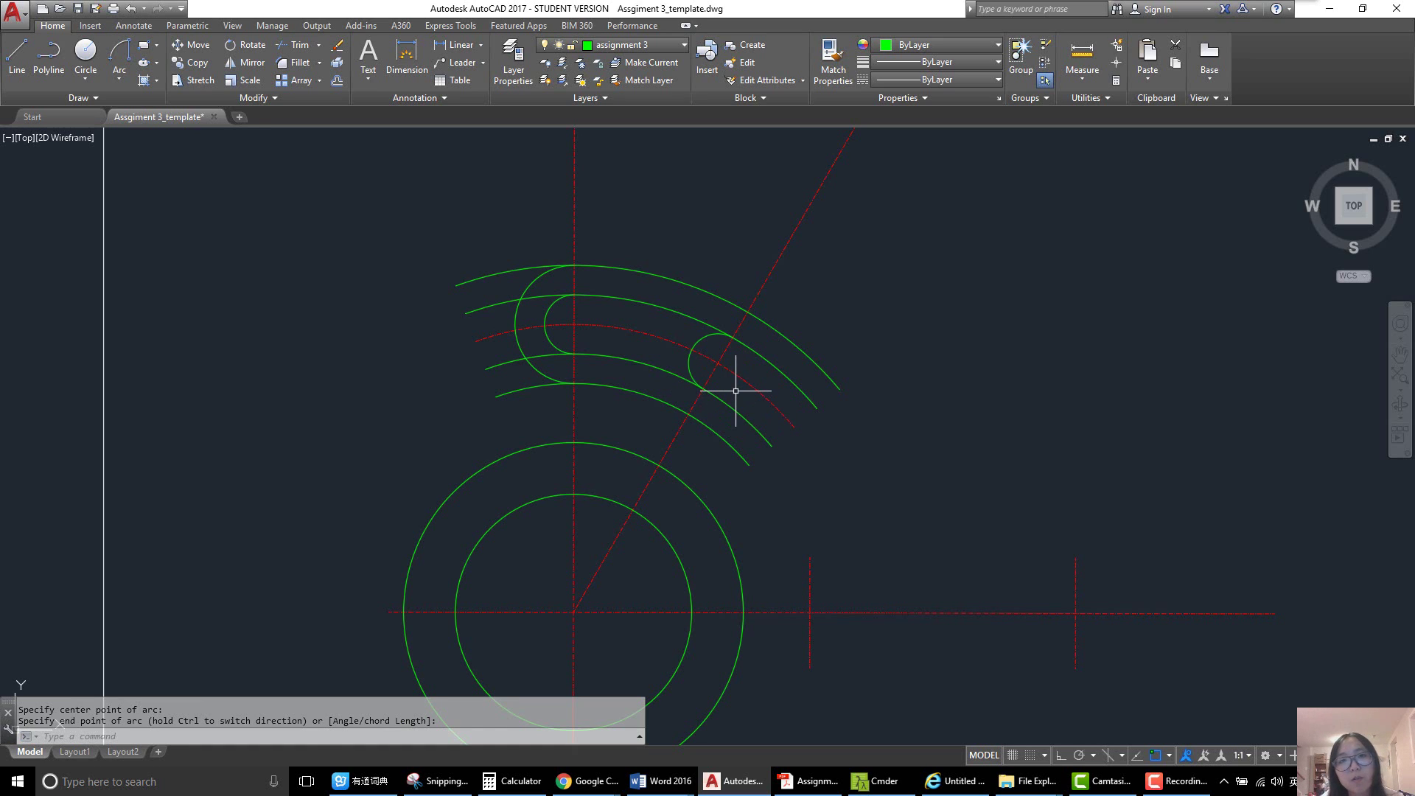
key("ctrl+z")
- Draw the slot's R8 end arc at the angled centerline, centered on the arc centerline and bulging away from the slot
type("a")
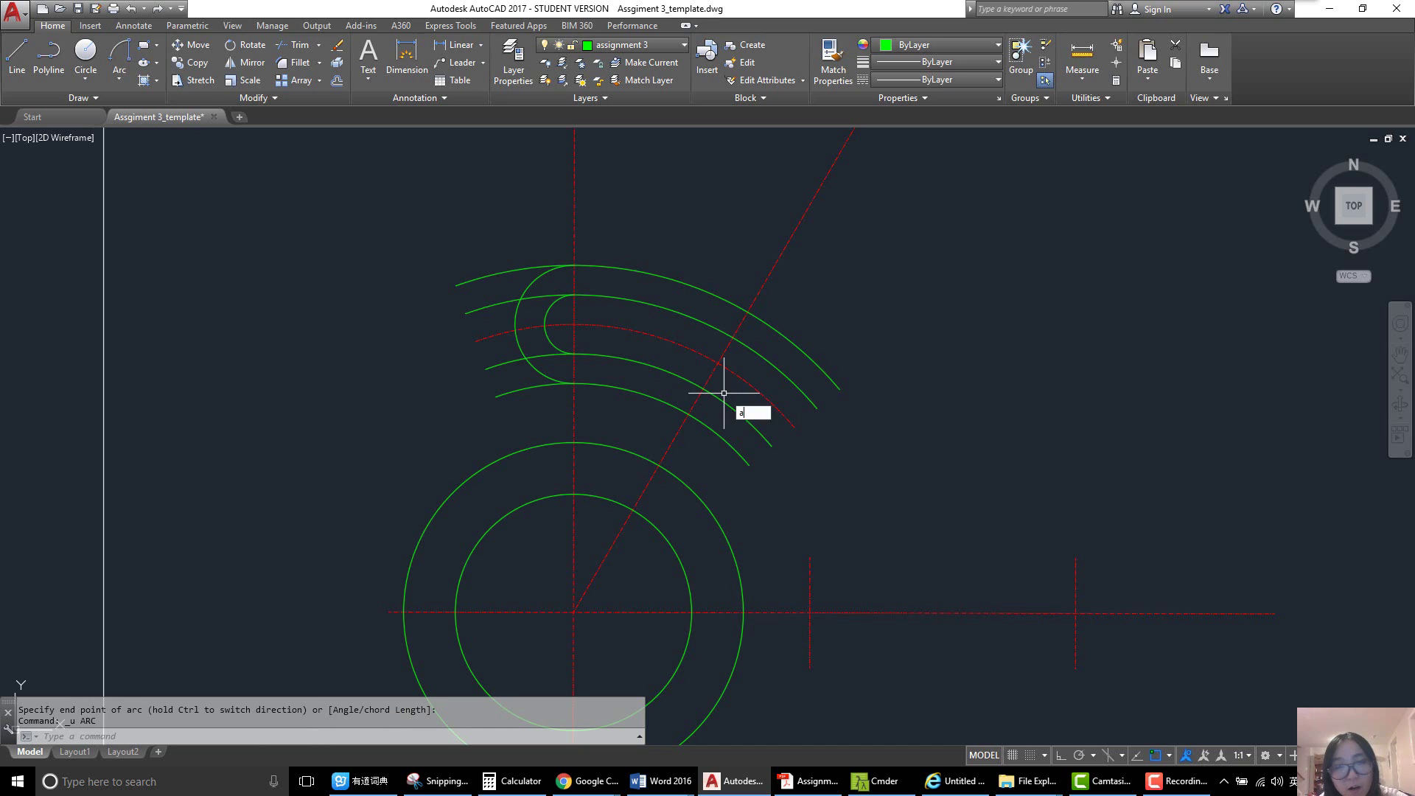
key("space")
left_click(717, 362)
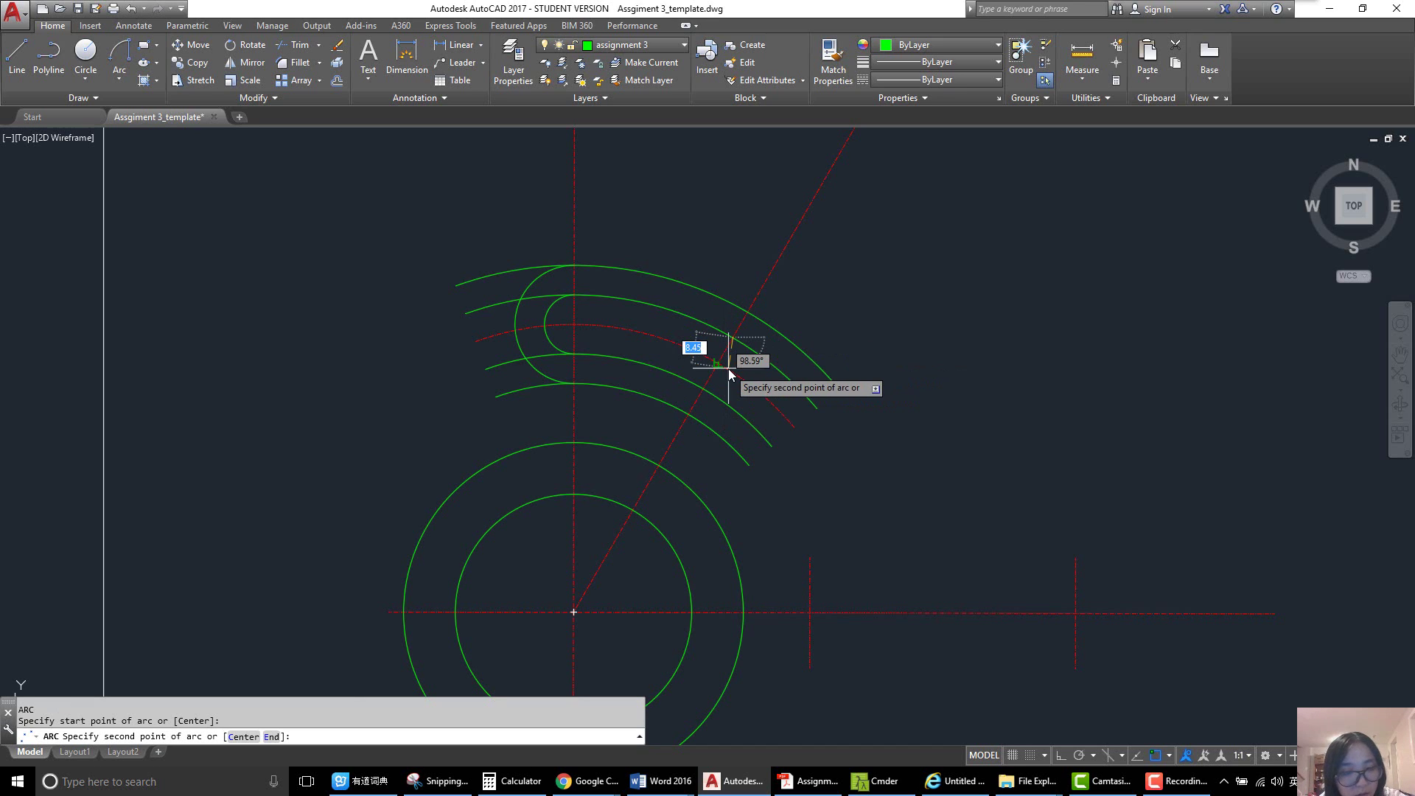
type("c")
key("space")
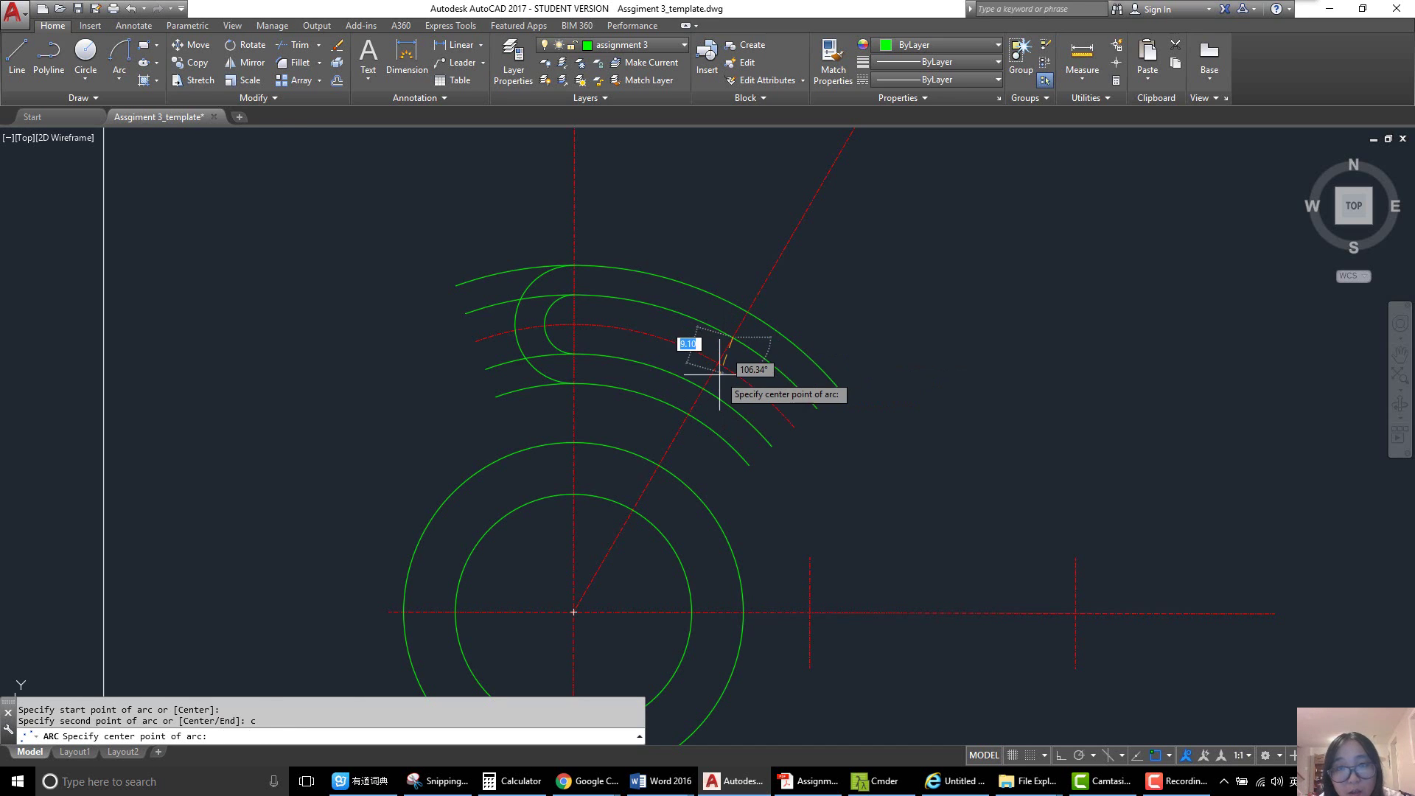
left_click(706, 353)
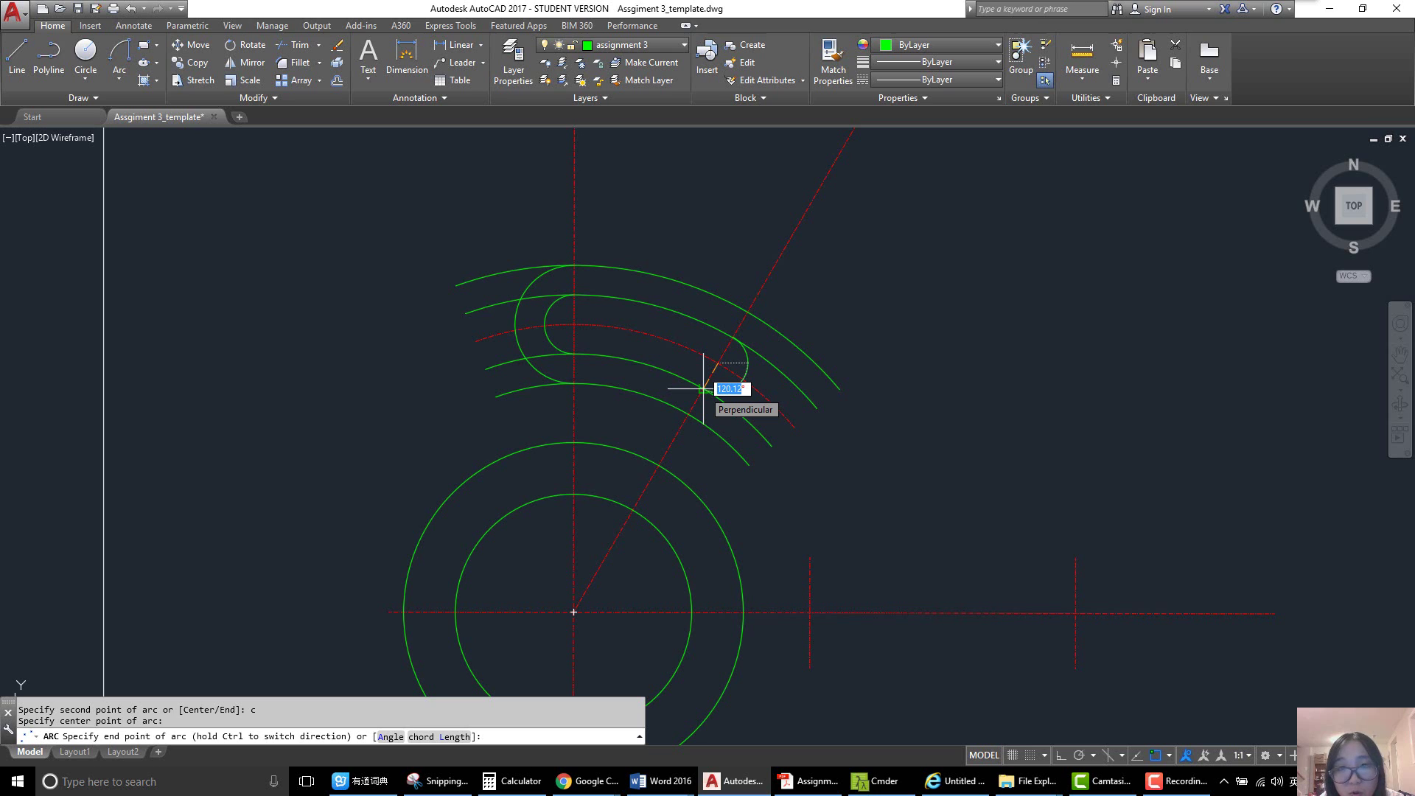
left_click(703, 389)
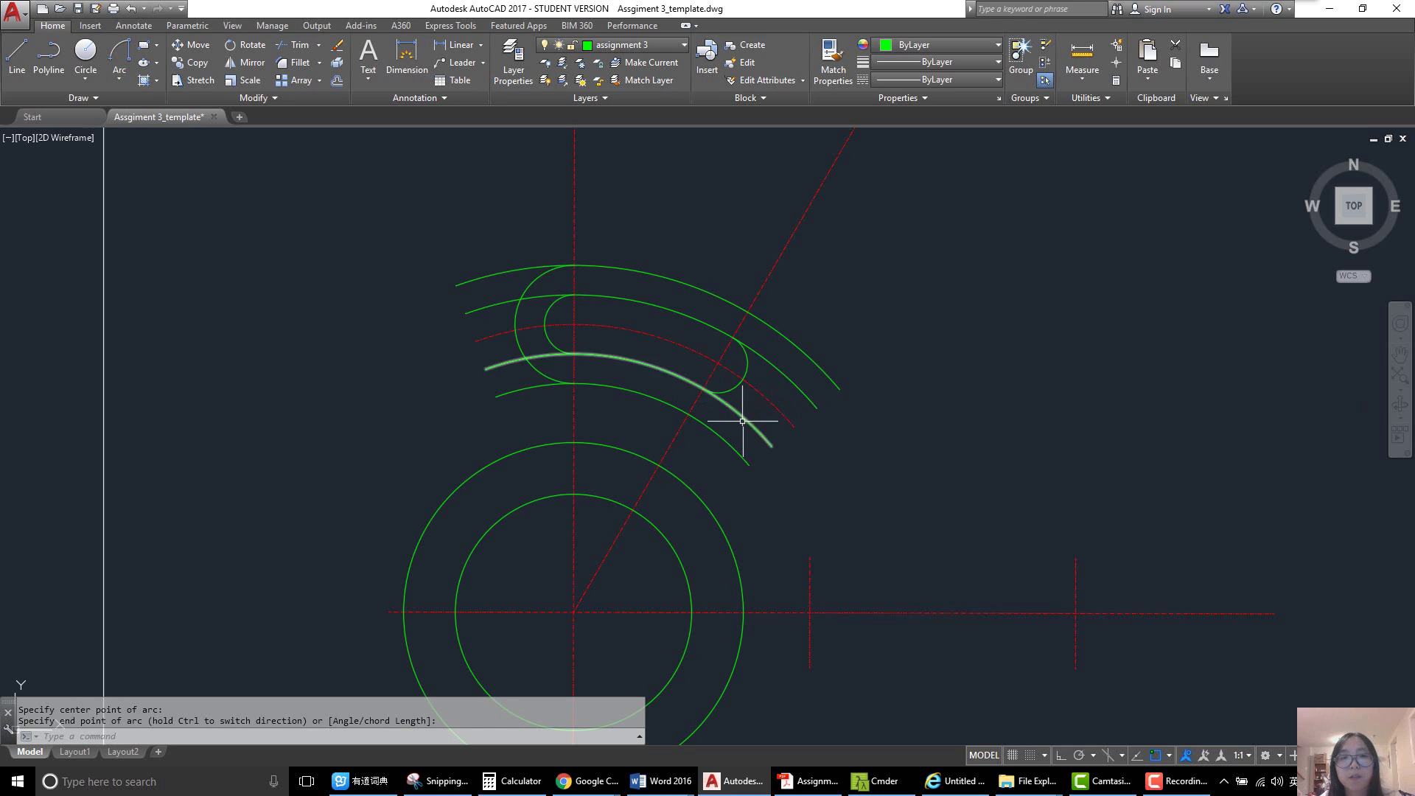
- Offset the slot's R8 end arc at the angled centerline outward by 8
type("o")
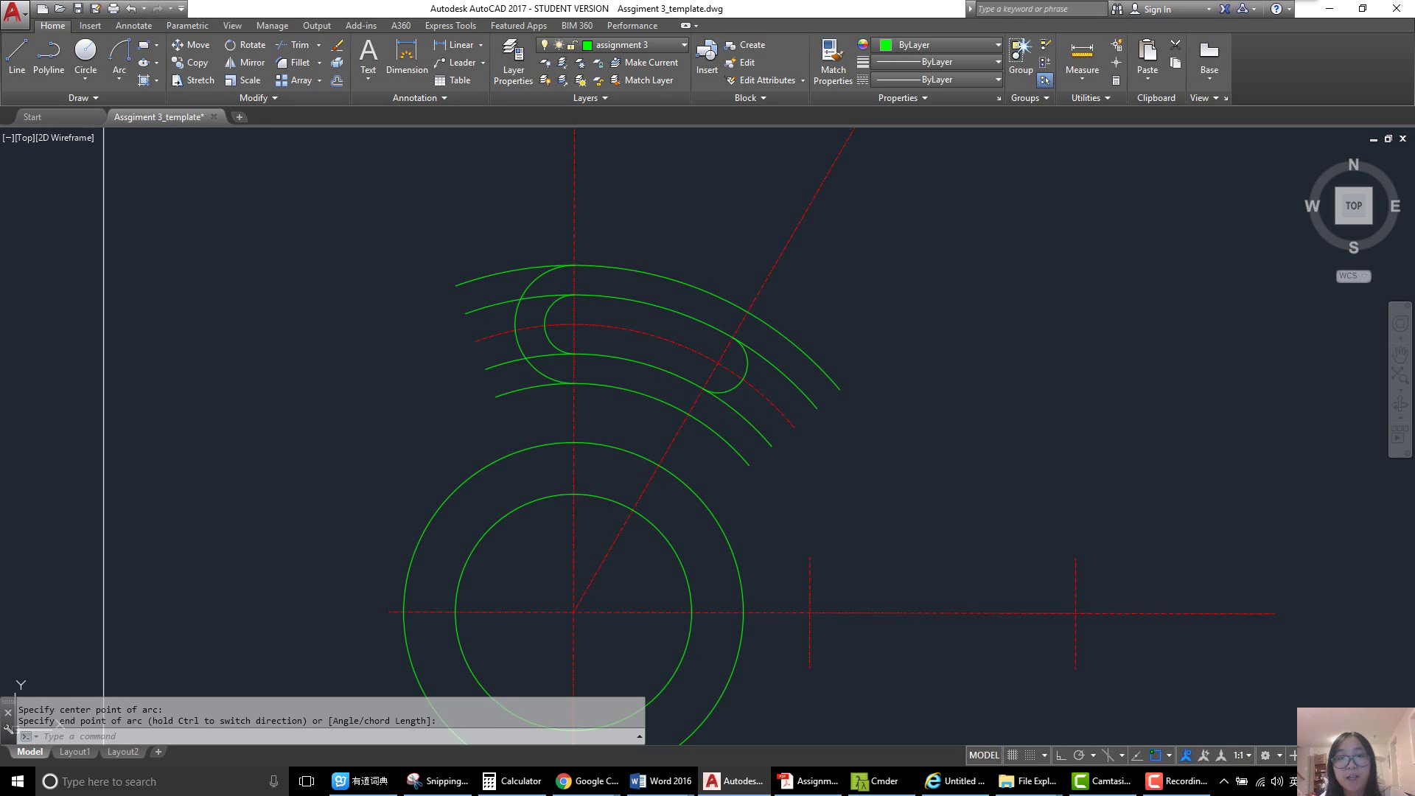
key("Return")
key("Return")
left_click(726, 387)
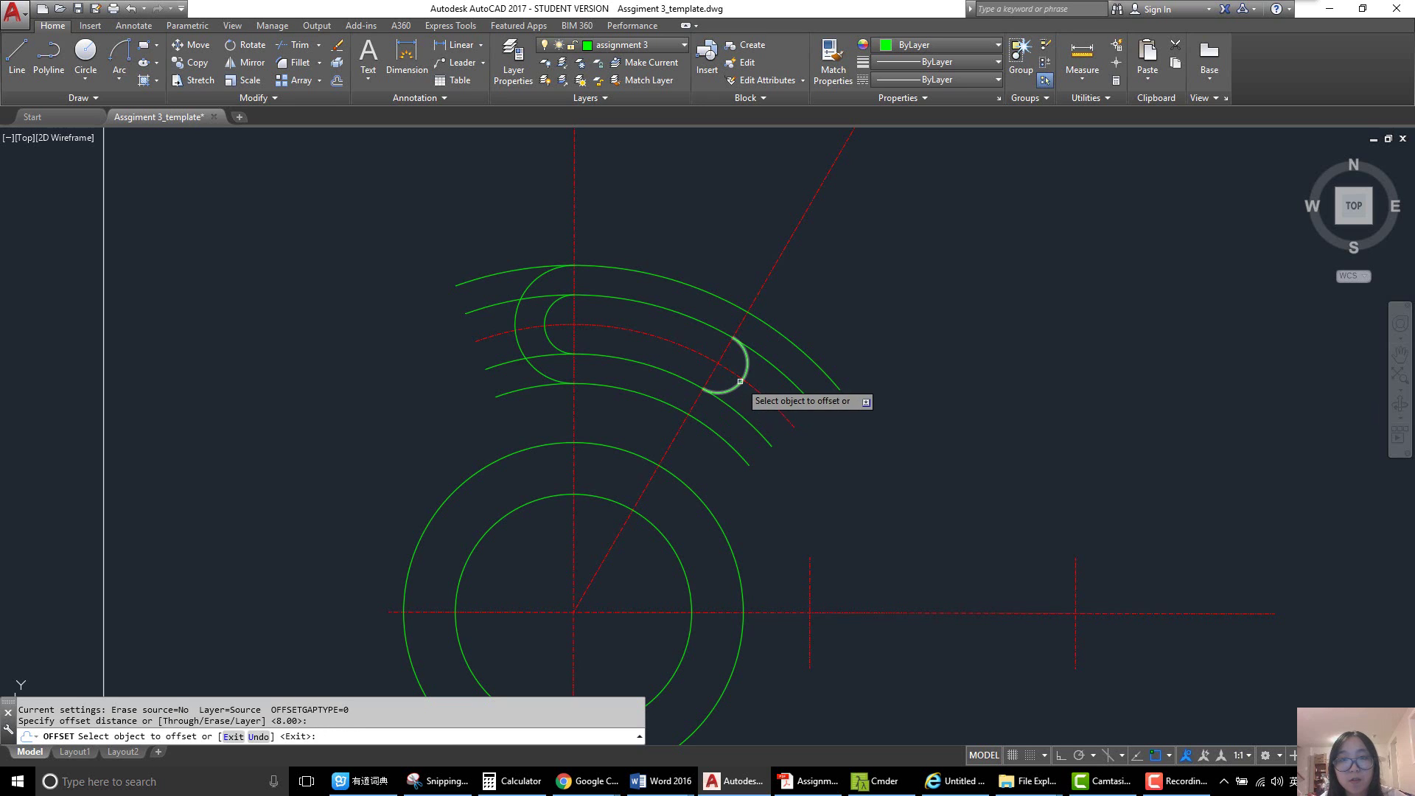
left_click(770, 422)
key("Return")
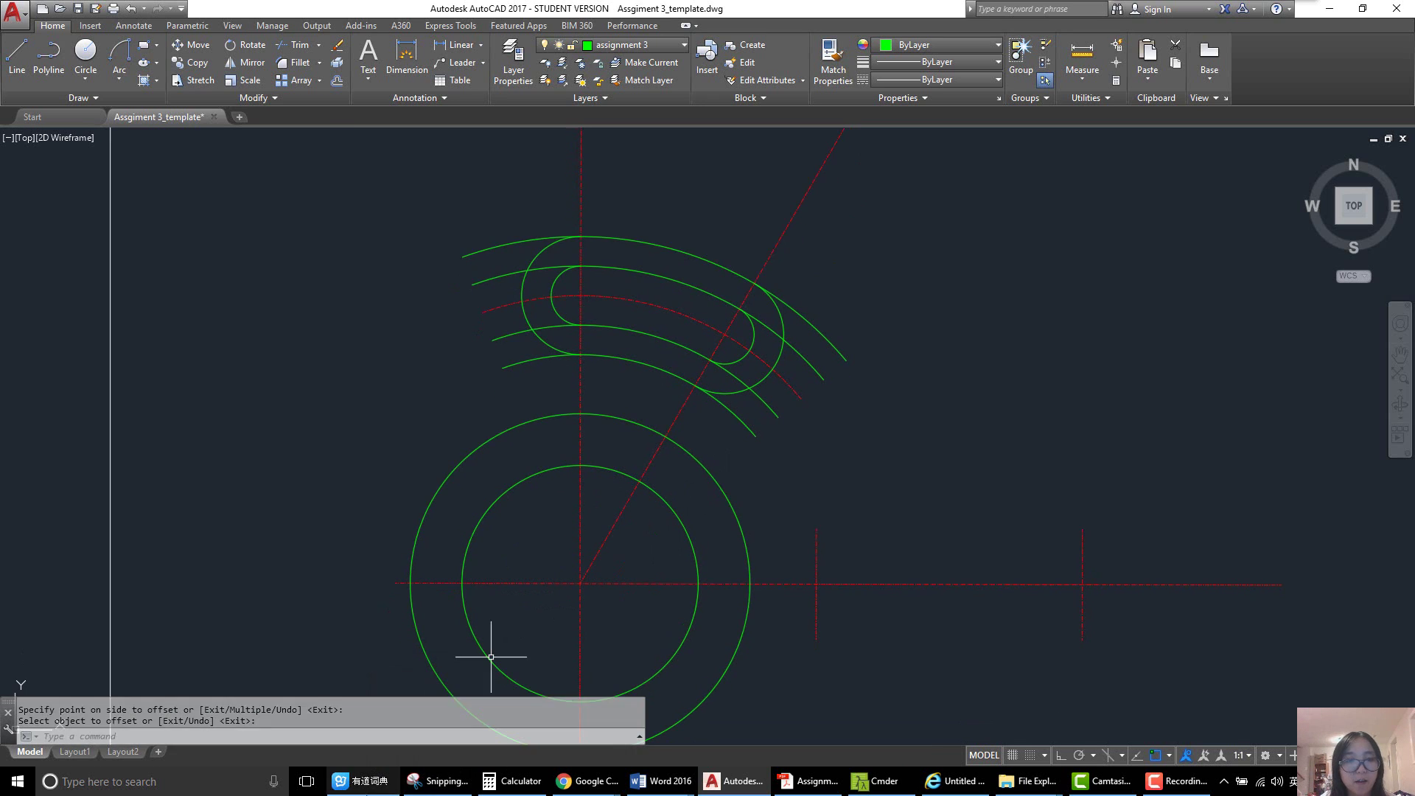
- Check the reference drawing in Snipping Tool and trim the overhanging ends of the slot's curved outlines, using the four end arcs as cutting edges
left_click(441, 782)
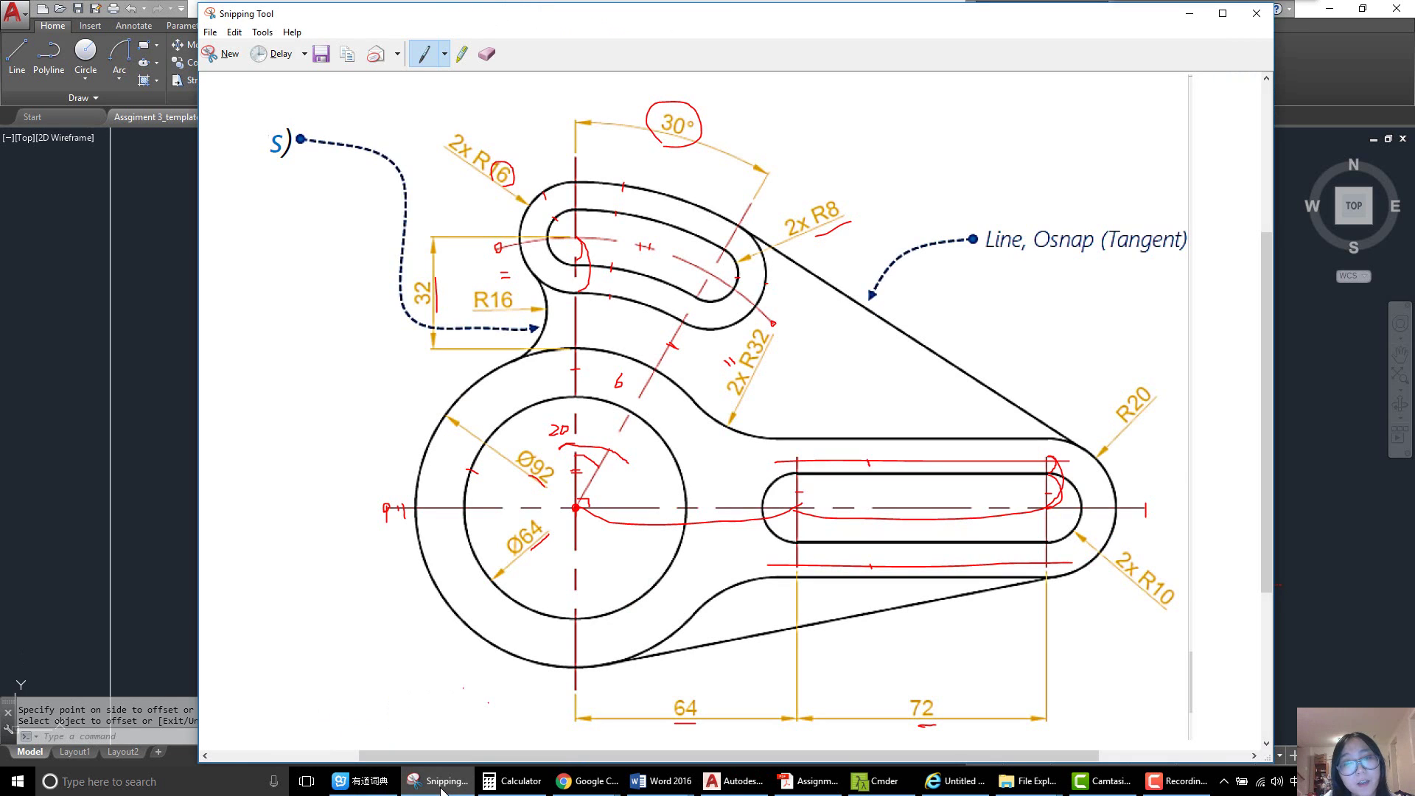
left_click(440, 783)
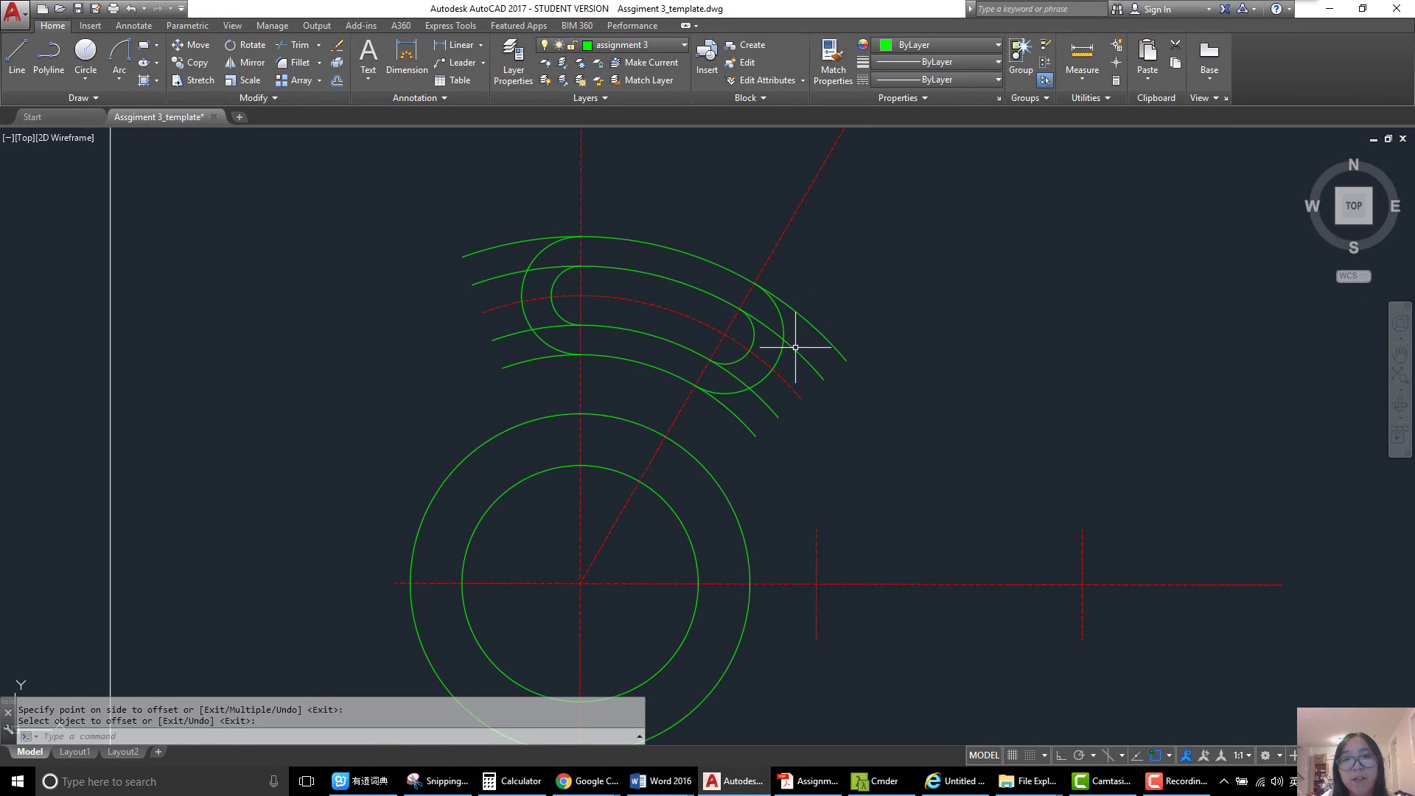
type("TR")
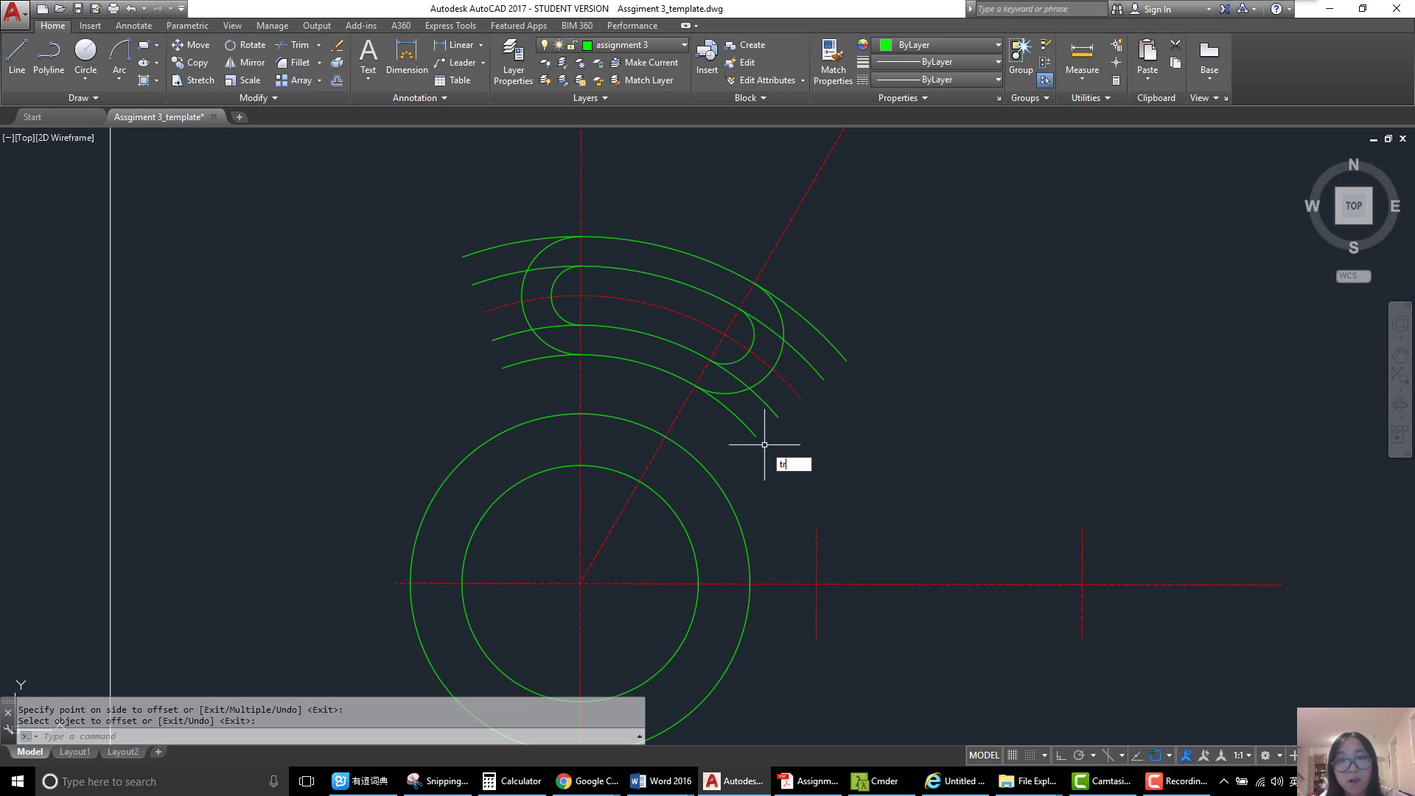
key("Return")
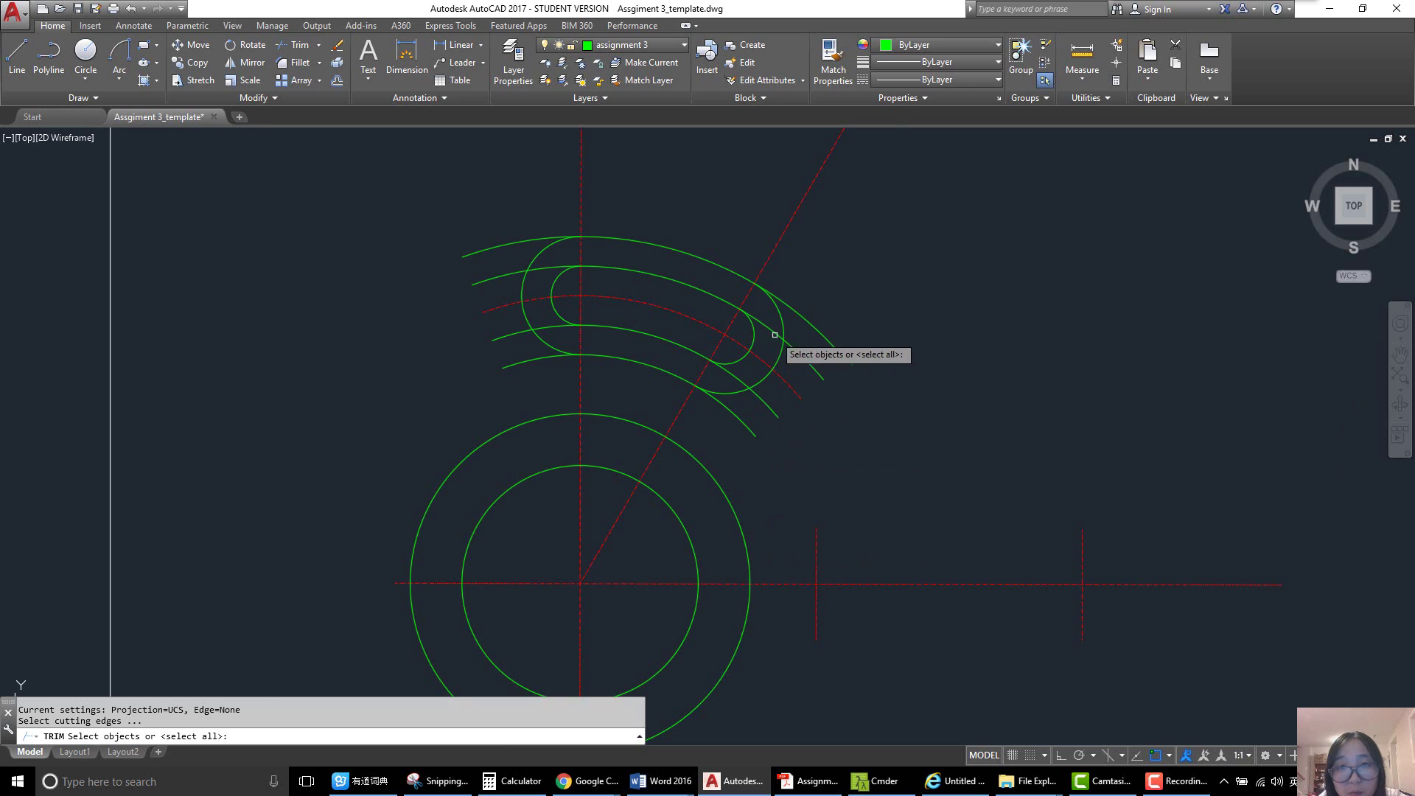
left_click(753, 339)
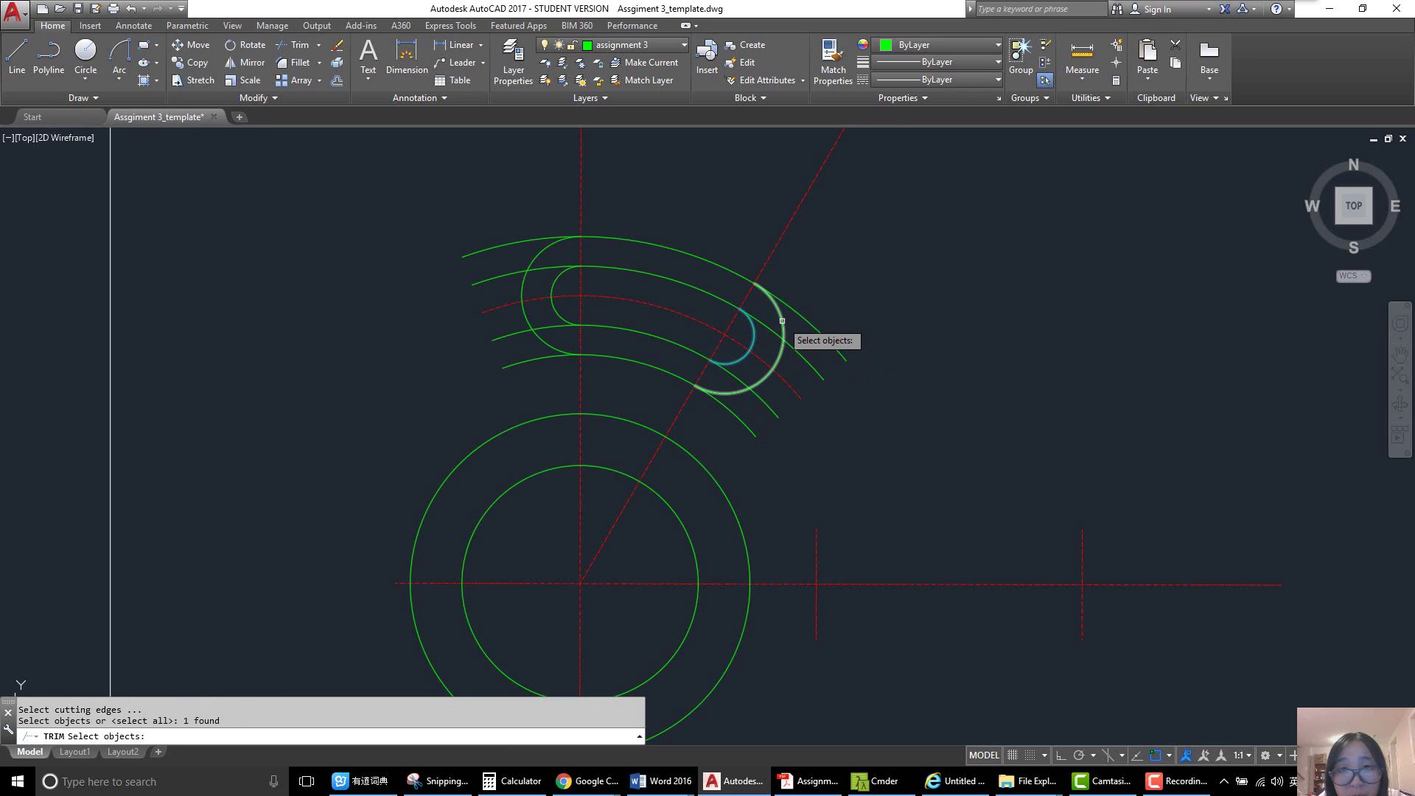
left_click(782, 333)
left_click(555, 304)
left_click(530, 325)
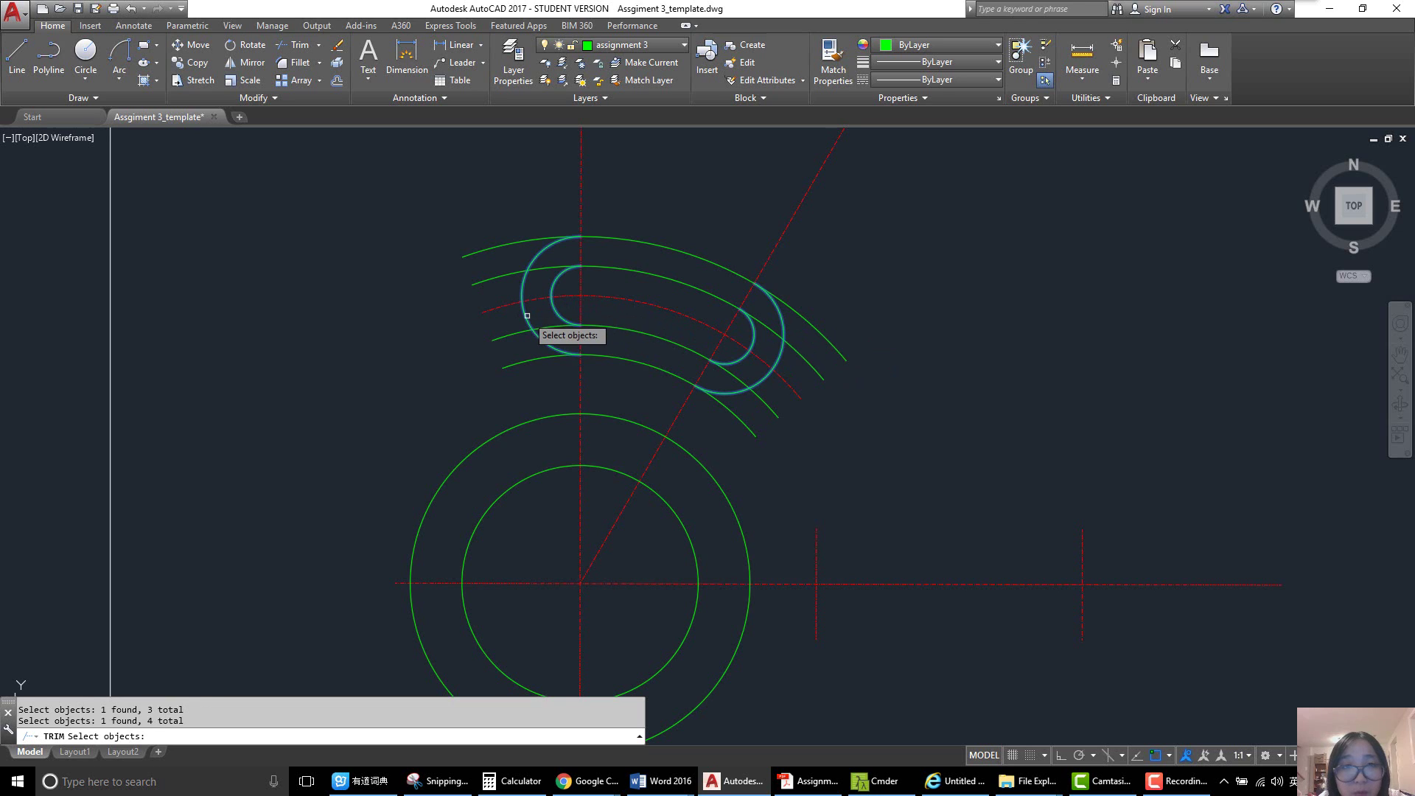
key("Return")
left_click(796, 313)
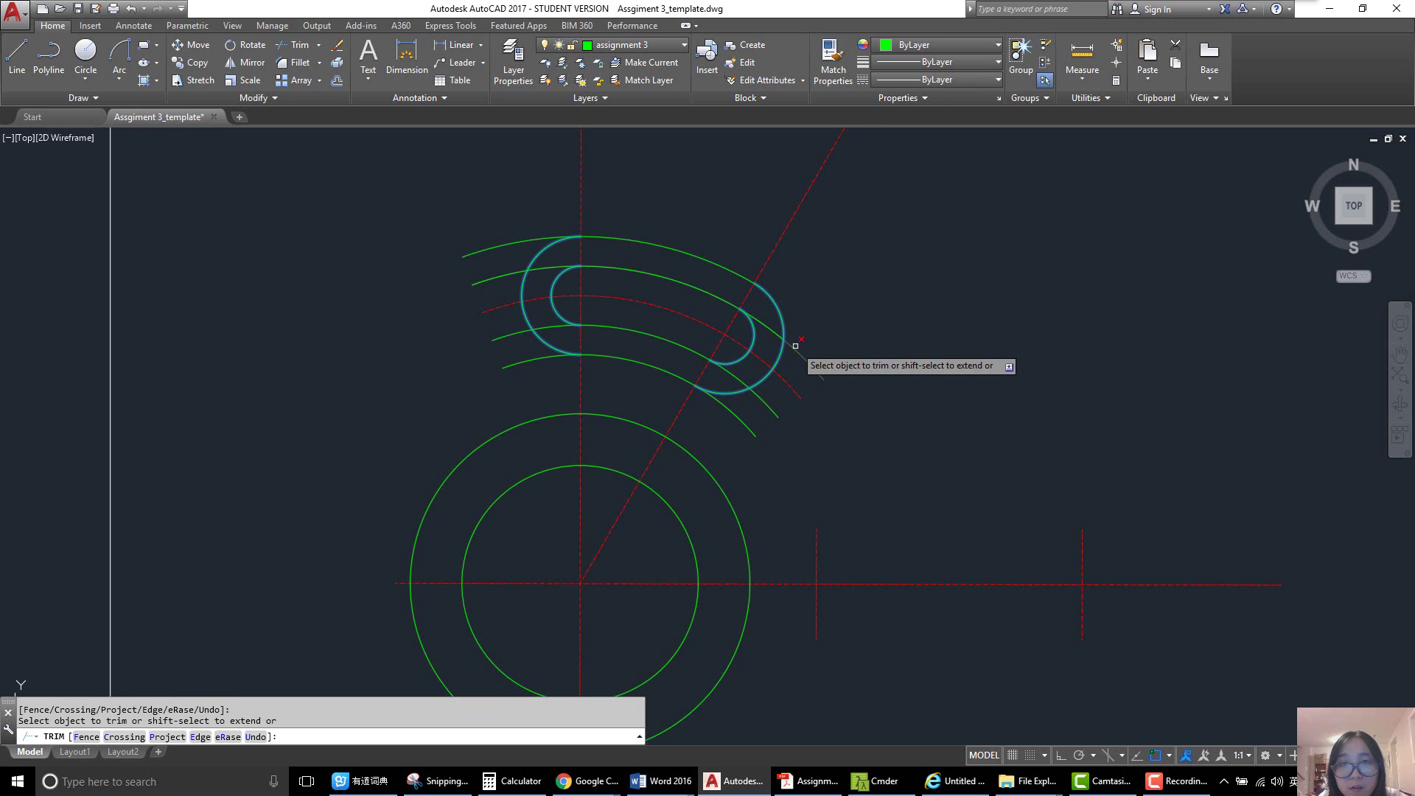
left_click(794, 352)
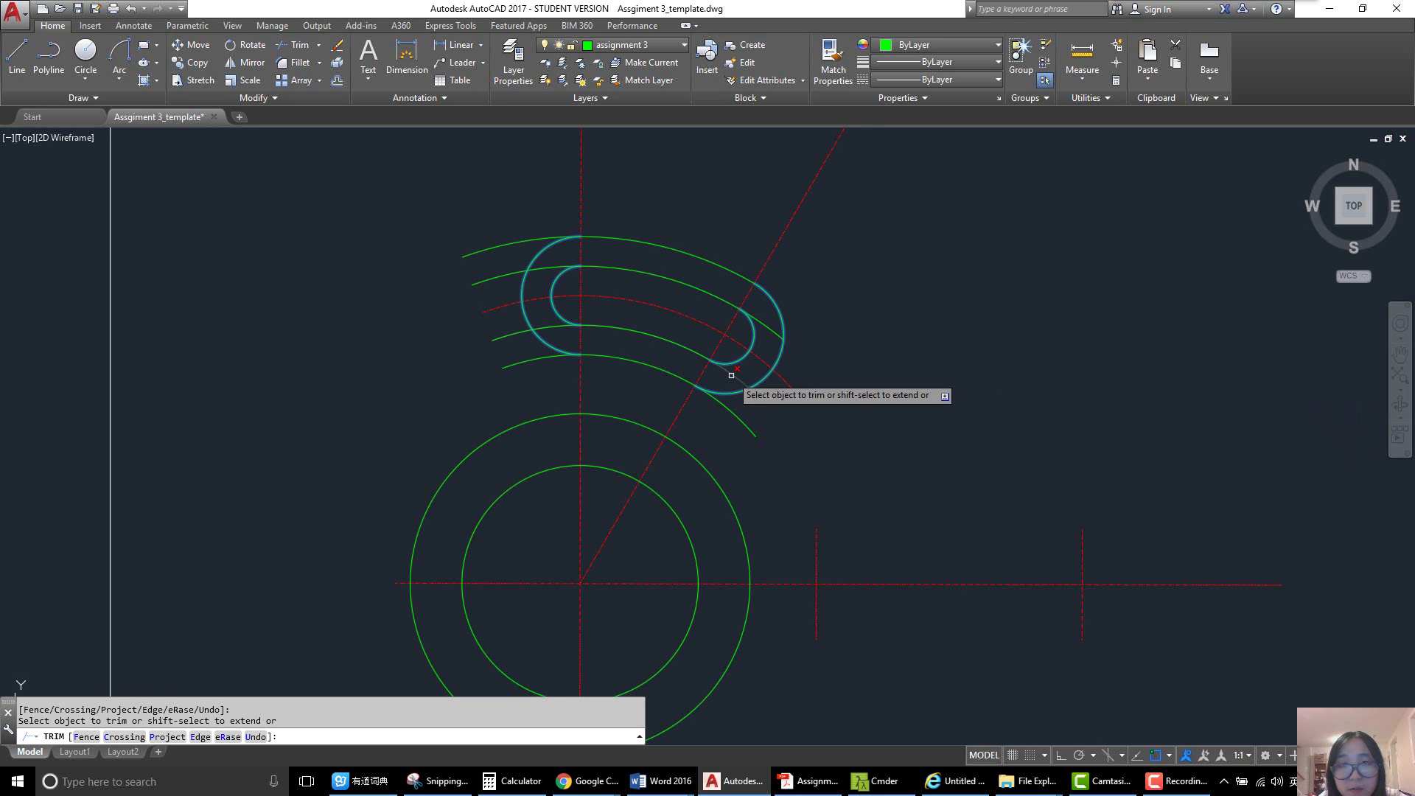
left_click(724, 405)
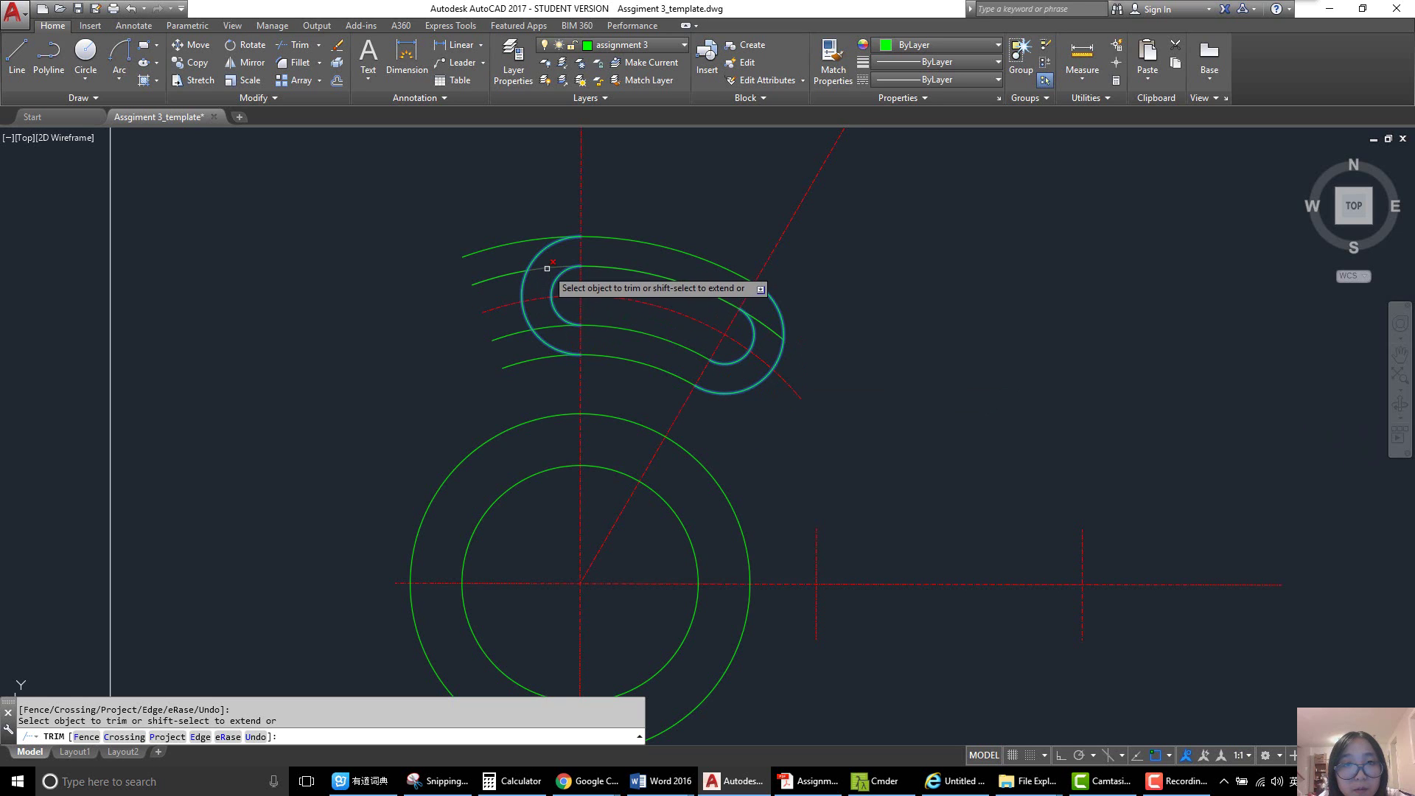
left_click(540, 358)
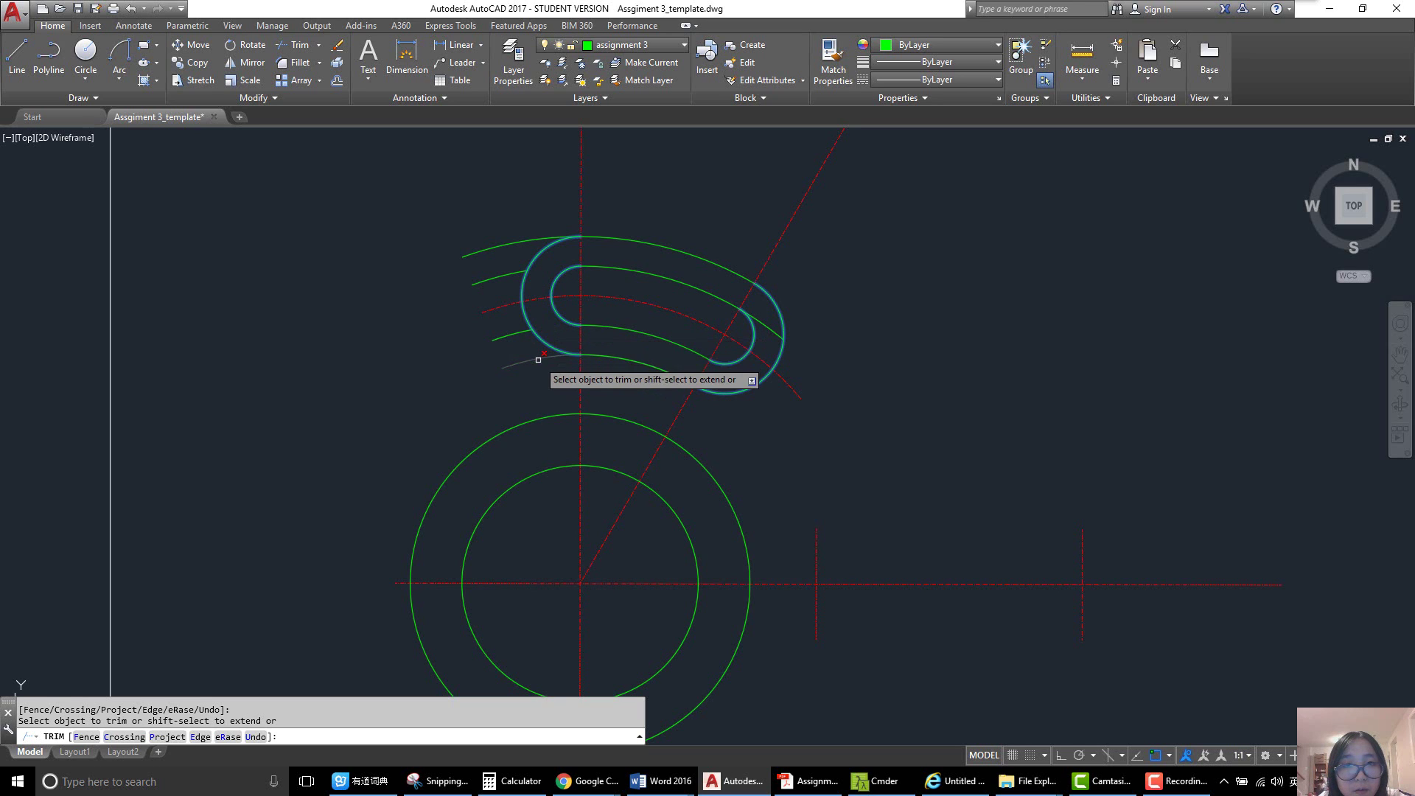
left_click(508, 248)
key("Return")
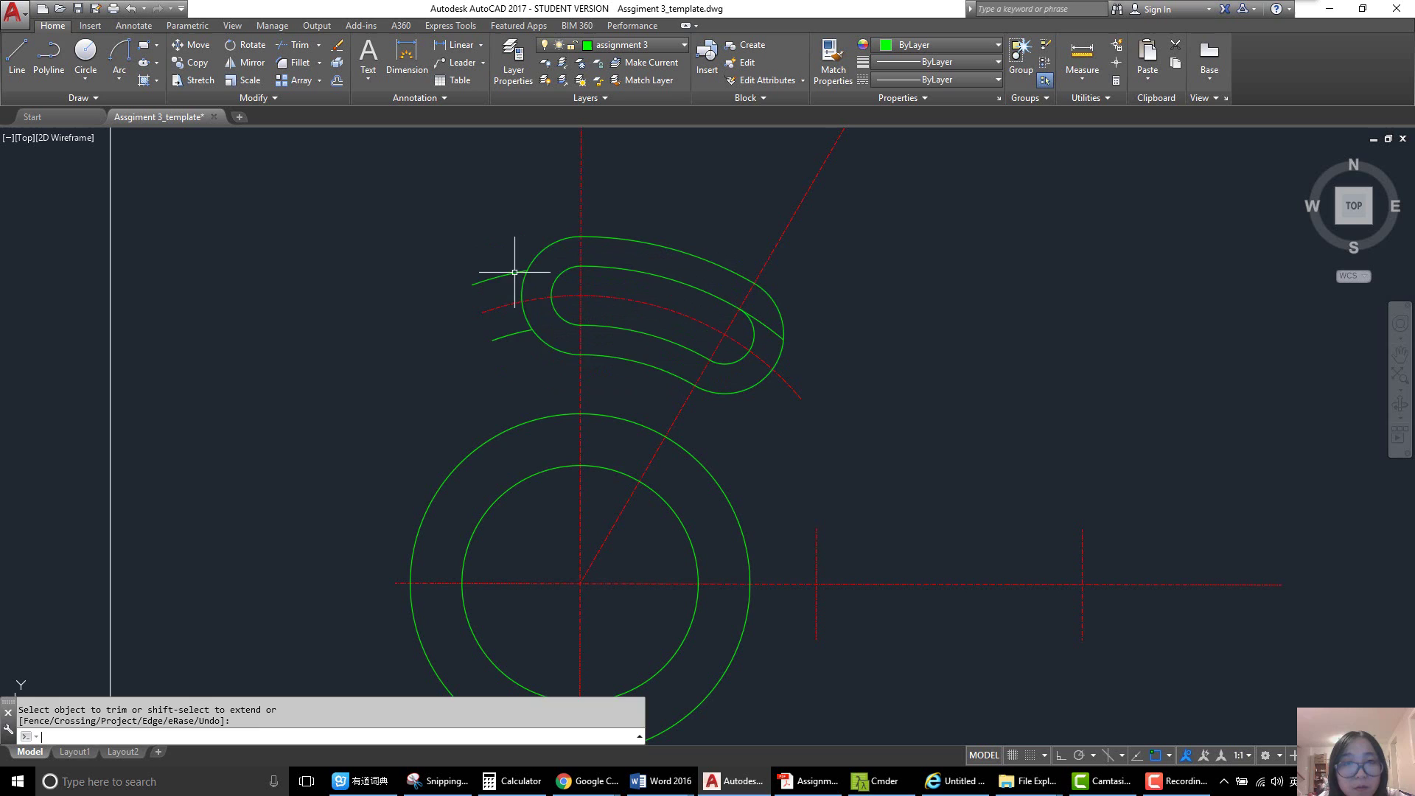
- Delete the two leftover arc pieces outside the slot's outer end arc at the vertical centerline
left_click(513, 334)
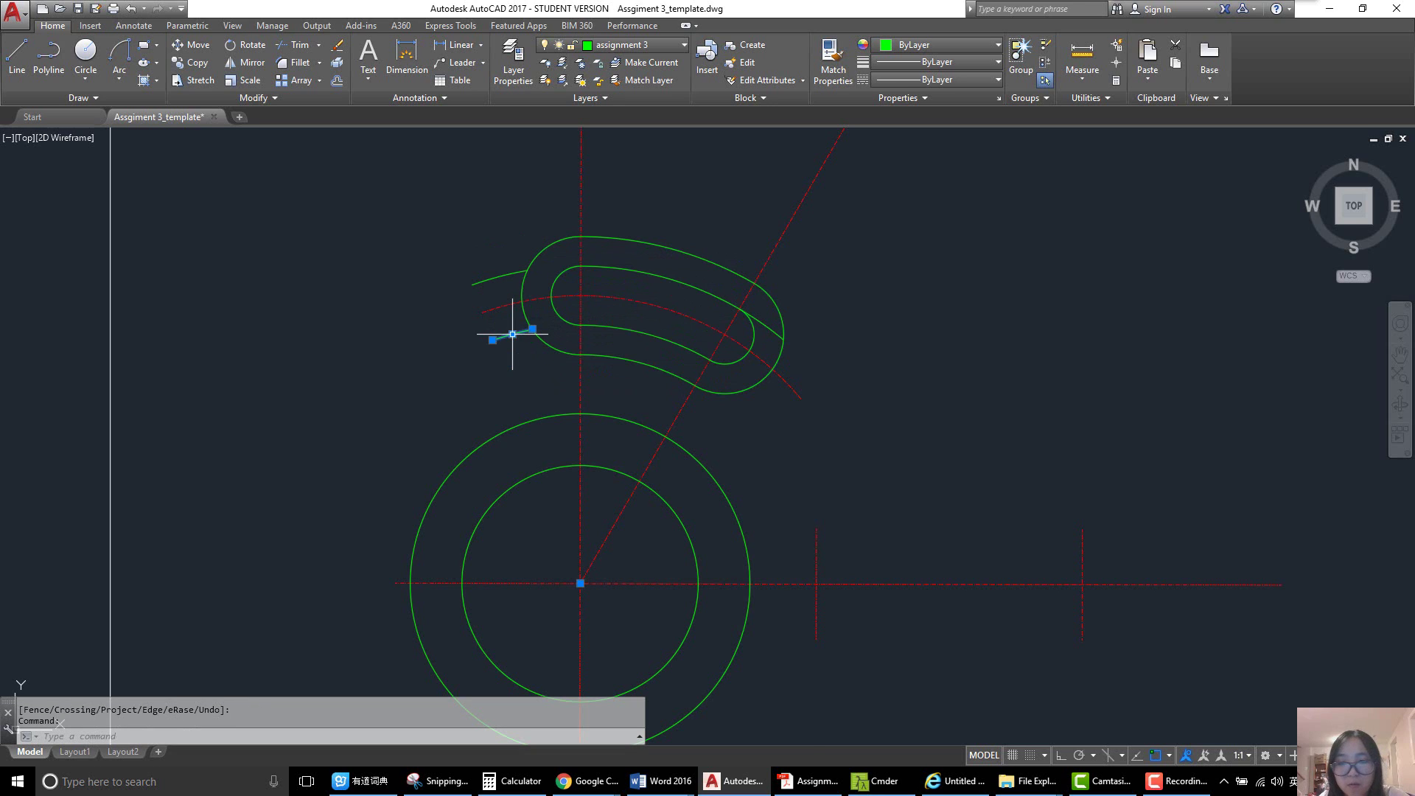
key("Delete")
left_click(505, 274)
key("Delete")
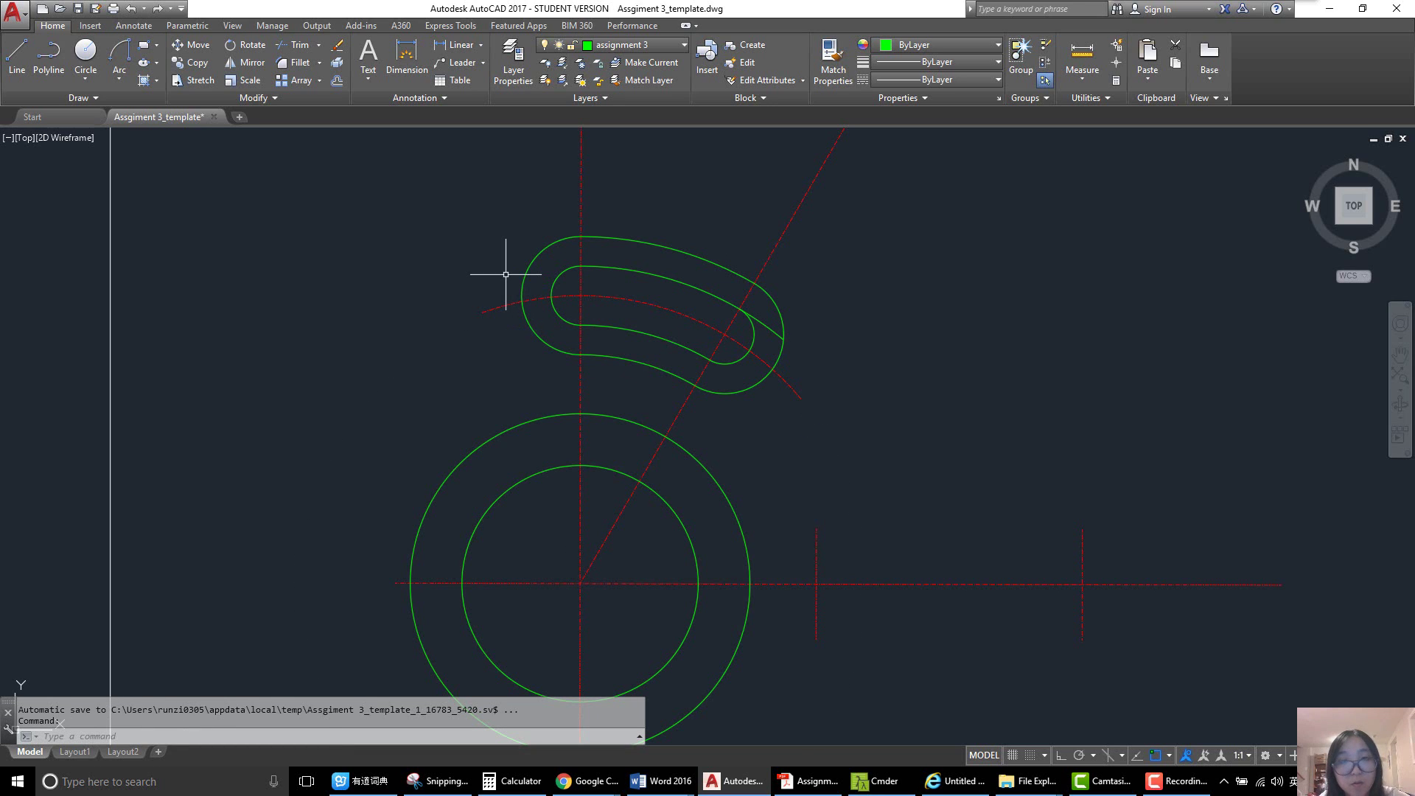
- Trim the leftover piece of the slot's upper inner outline beyond the R8 end arc at the angled centerline
type("tr")
key("Return")
left_click(753, 329)
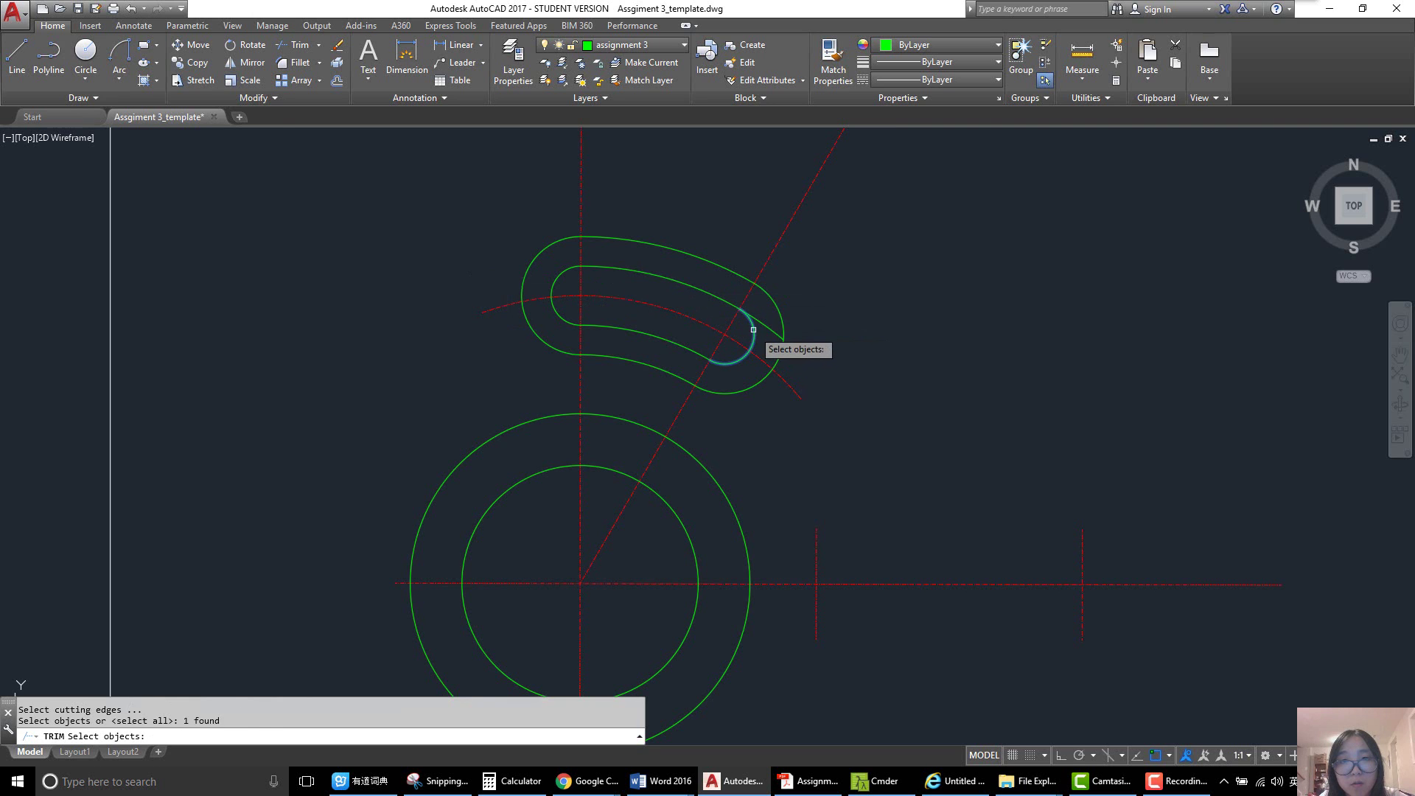
key("Return")
key("Escape")
scroll(807, 373, "down", 2)
middle_click_drag(807, 373, 727, 322)
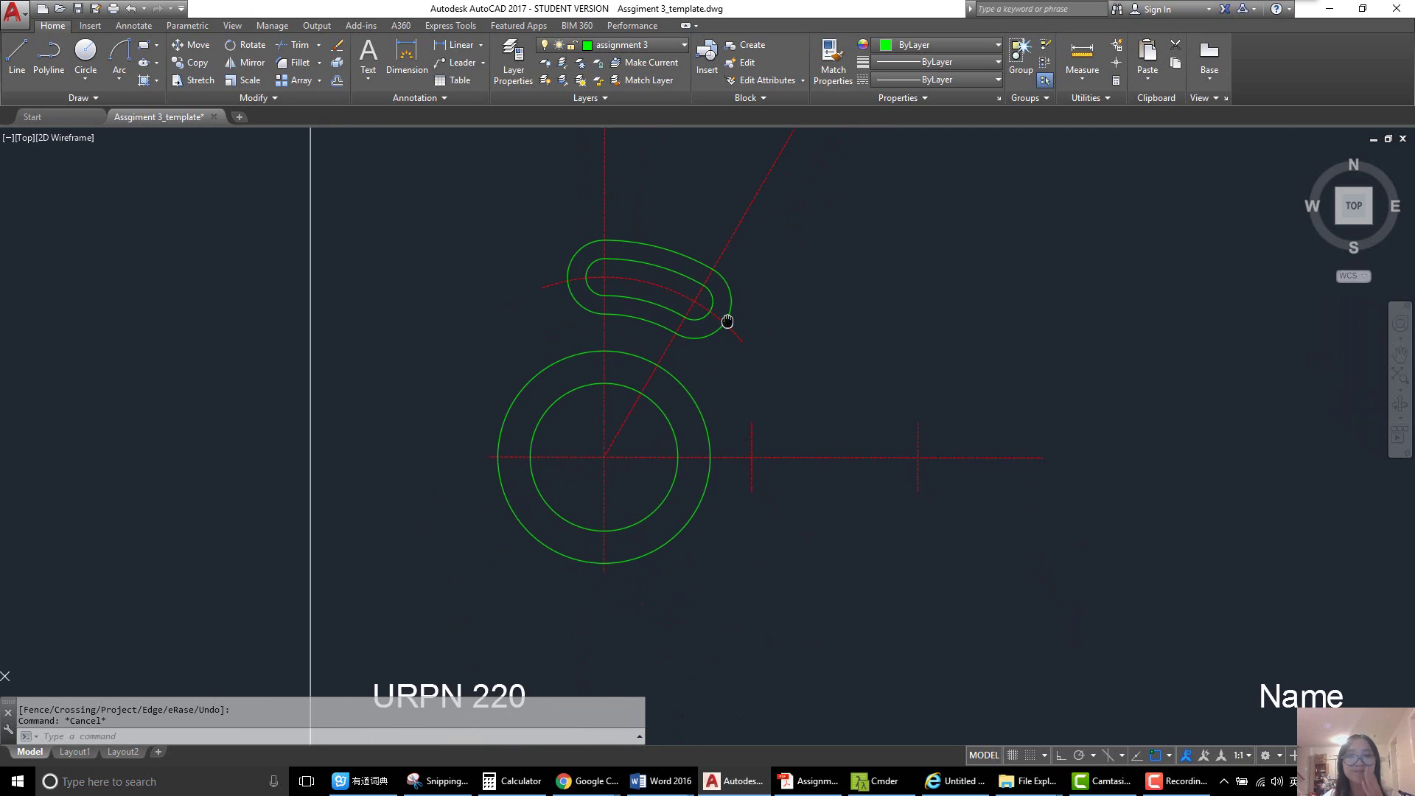
- Check the reference in Snipping Tool and draw a tan-tan-radius circle of radius 16, tangent to the slot's outer left end arc and the large outer circle
left_click(440, 783)
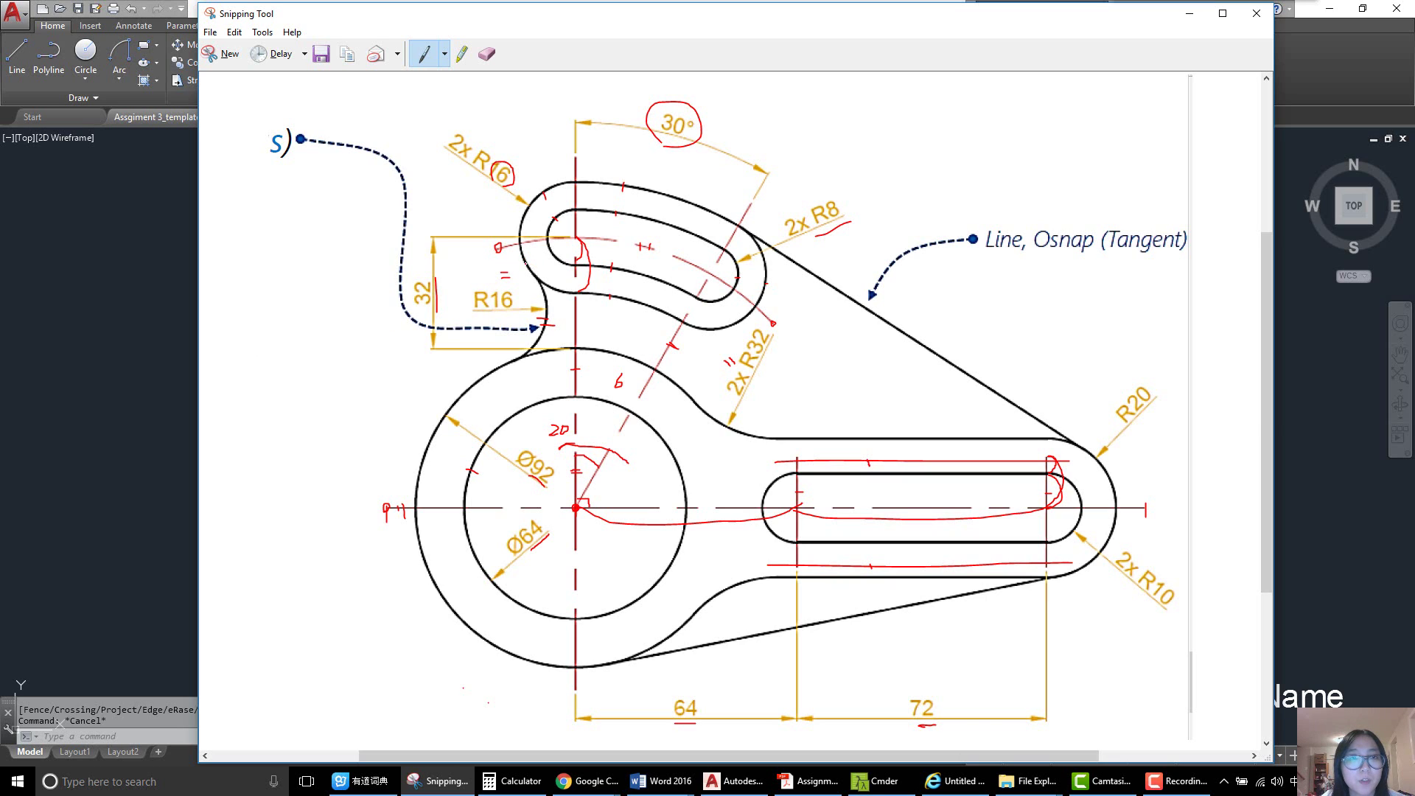
left_click(1188, 14)
middle_click_drag(536, 333, 545, 332)
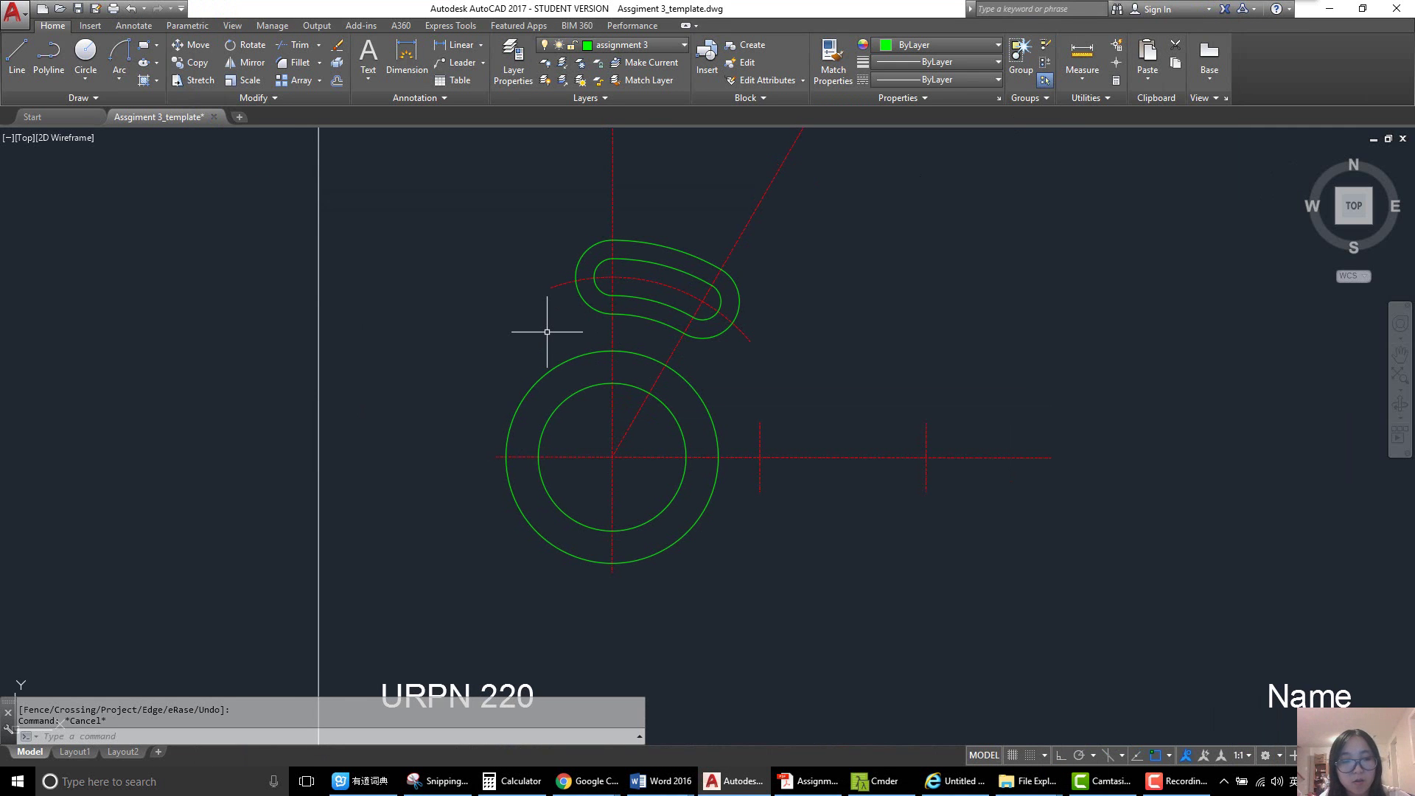
type("c")
key("Return")
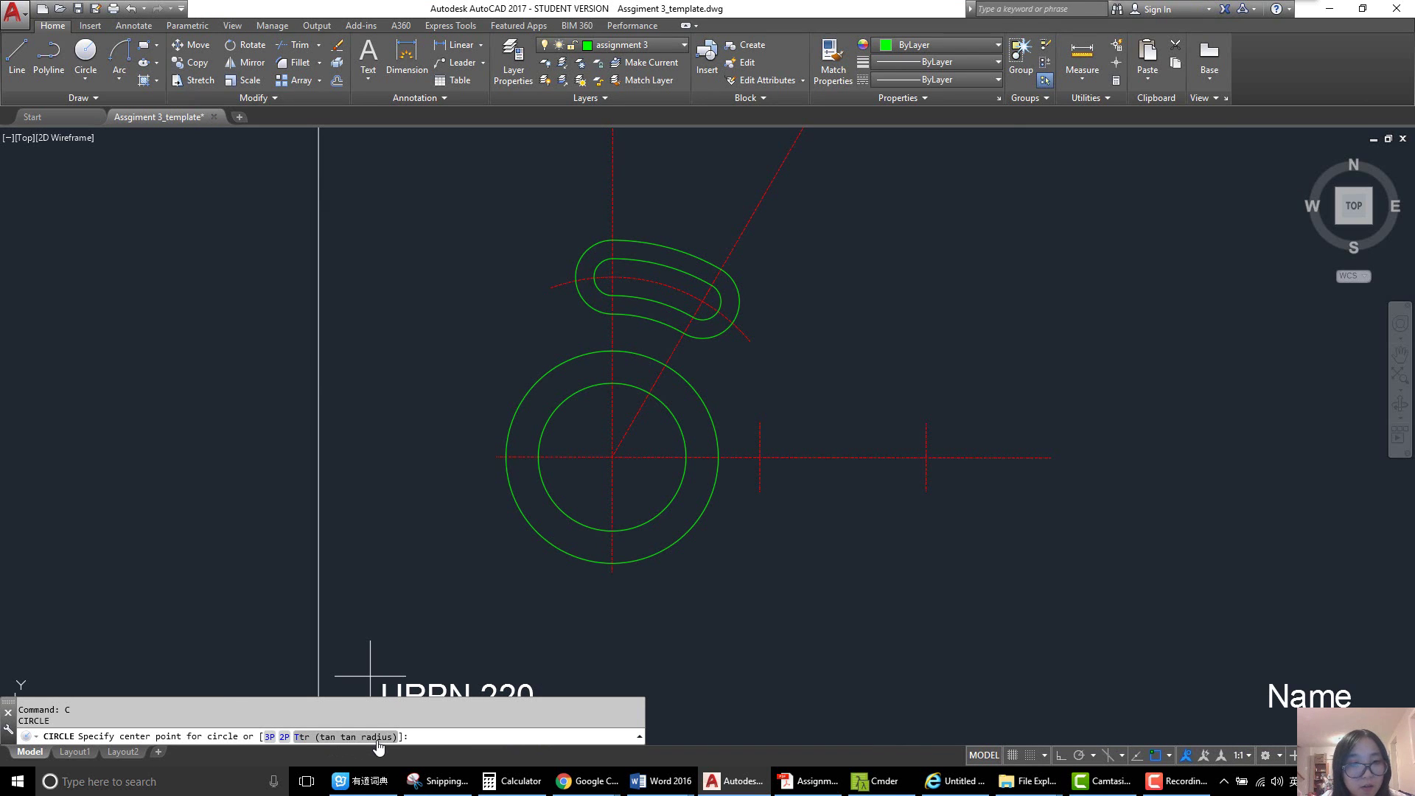
type("t")
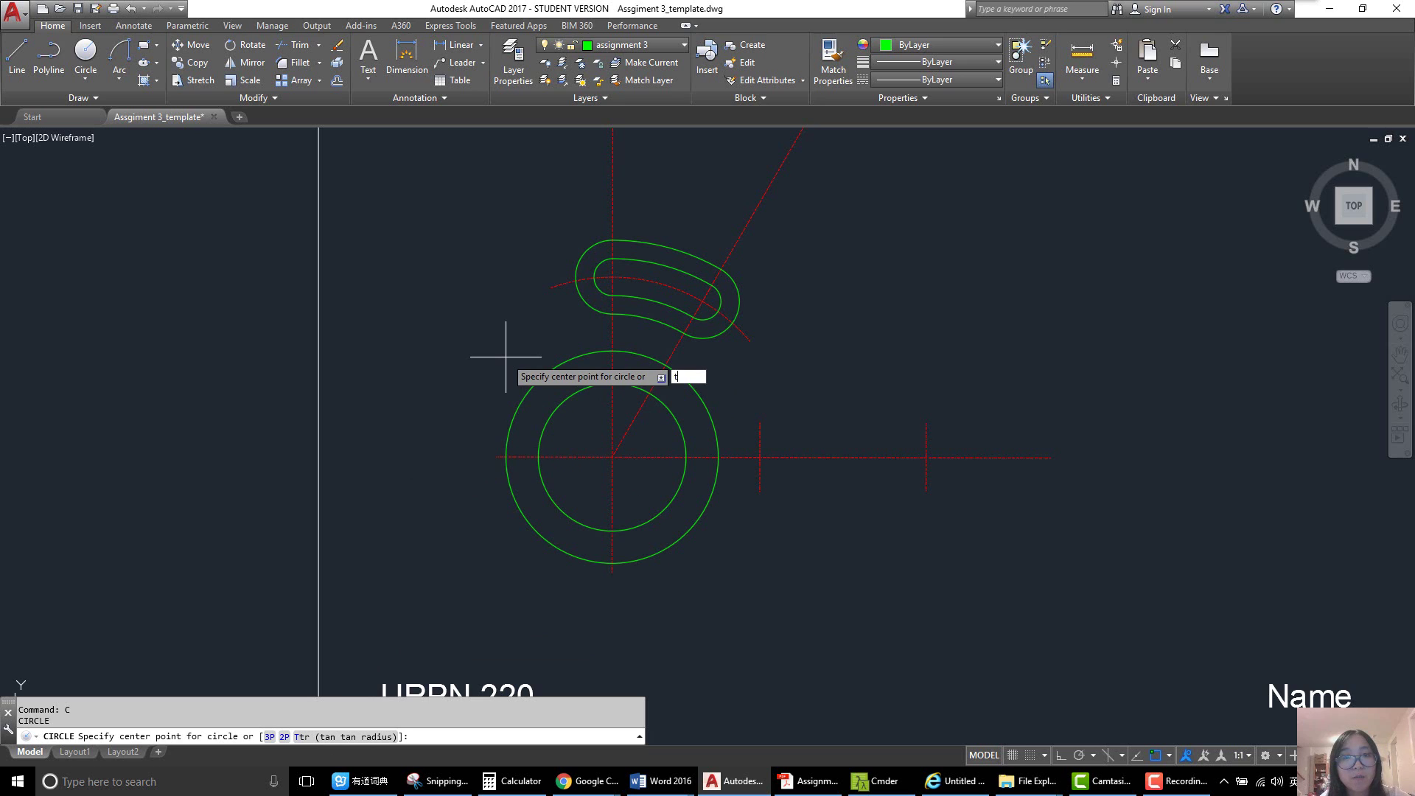
key("Return")
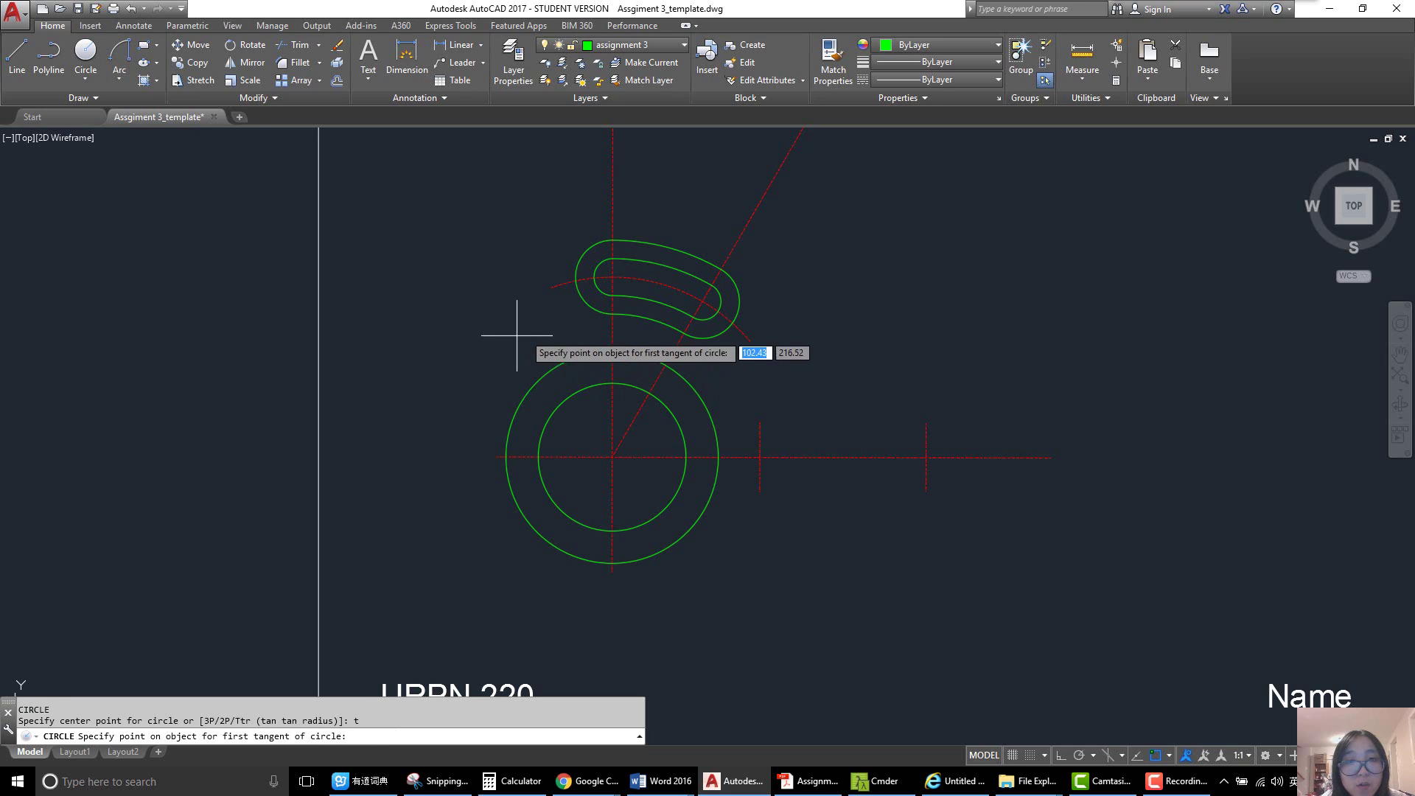
left_click(580, 292)
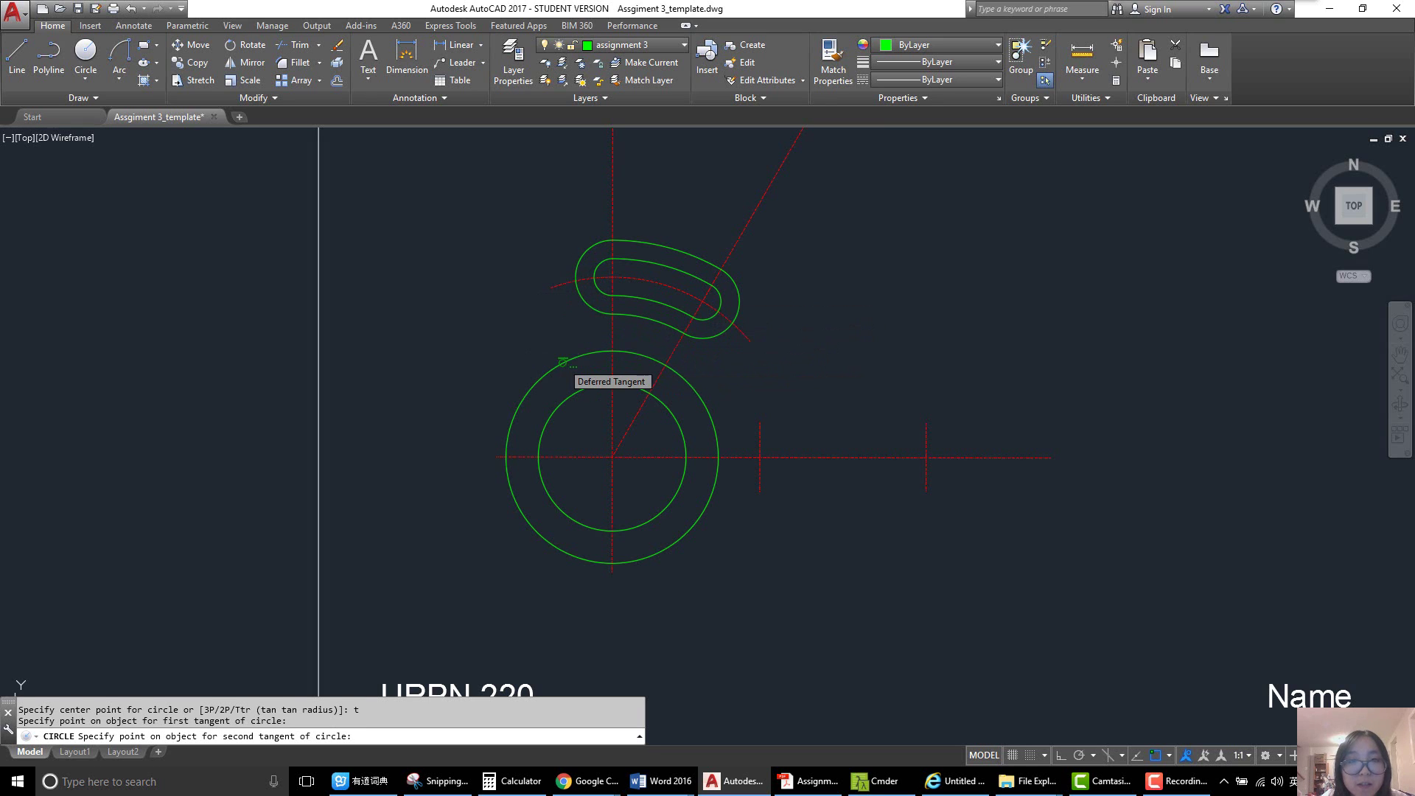
left_click(562, 362)
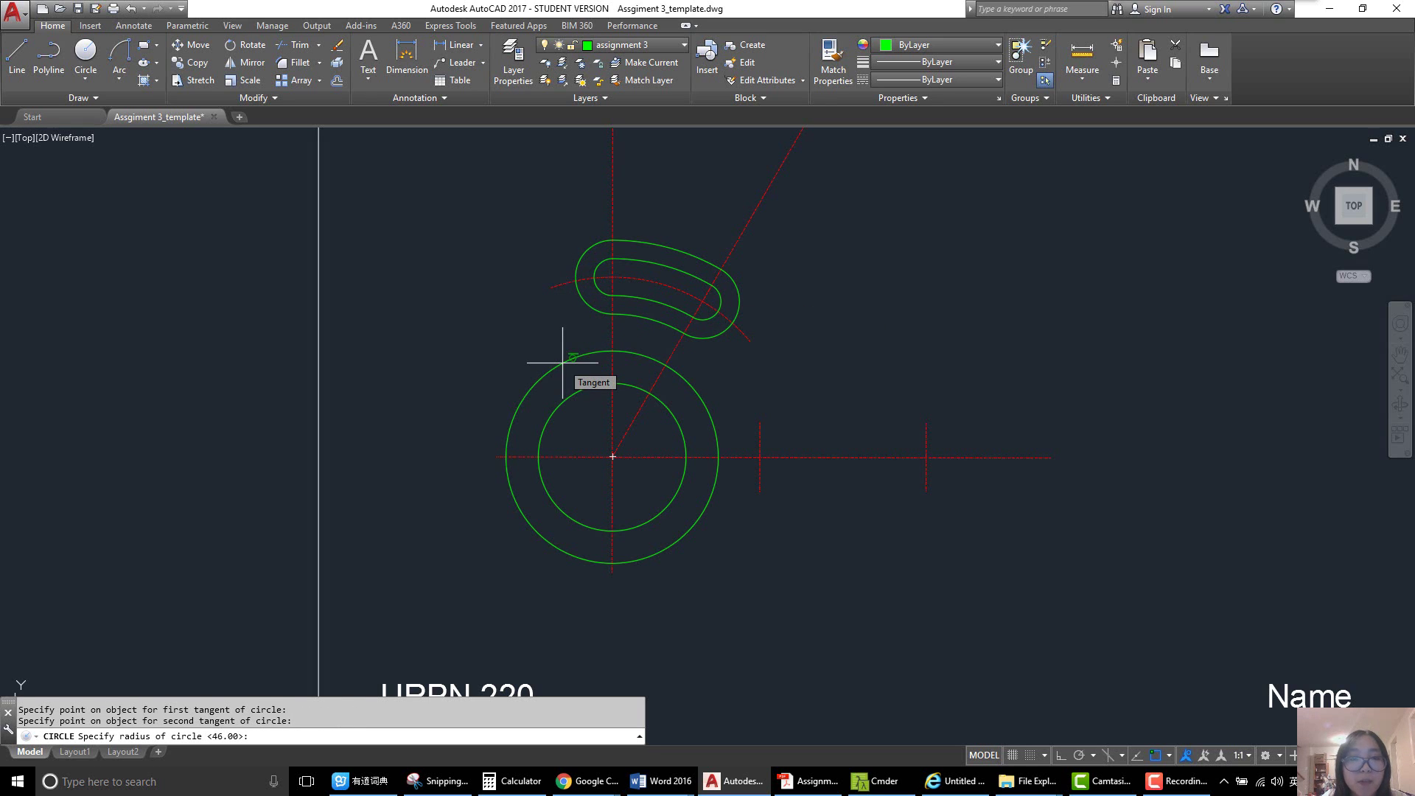
left_click(441, 782)
left_click(441, 781)
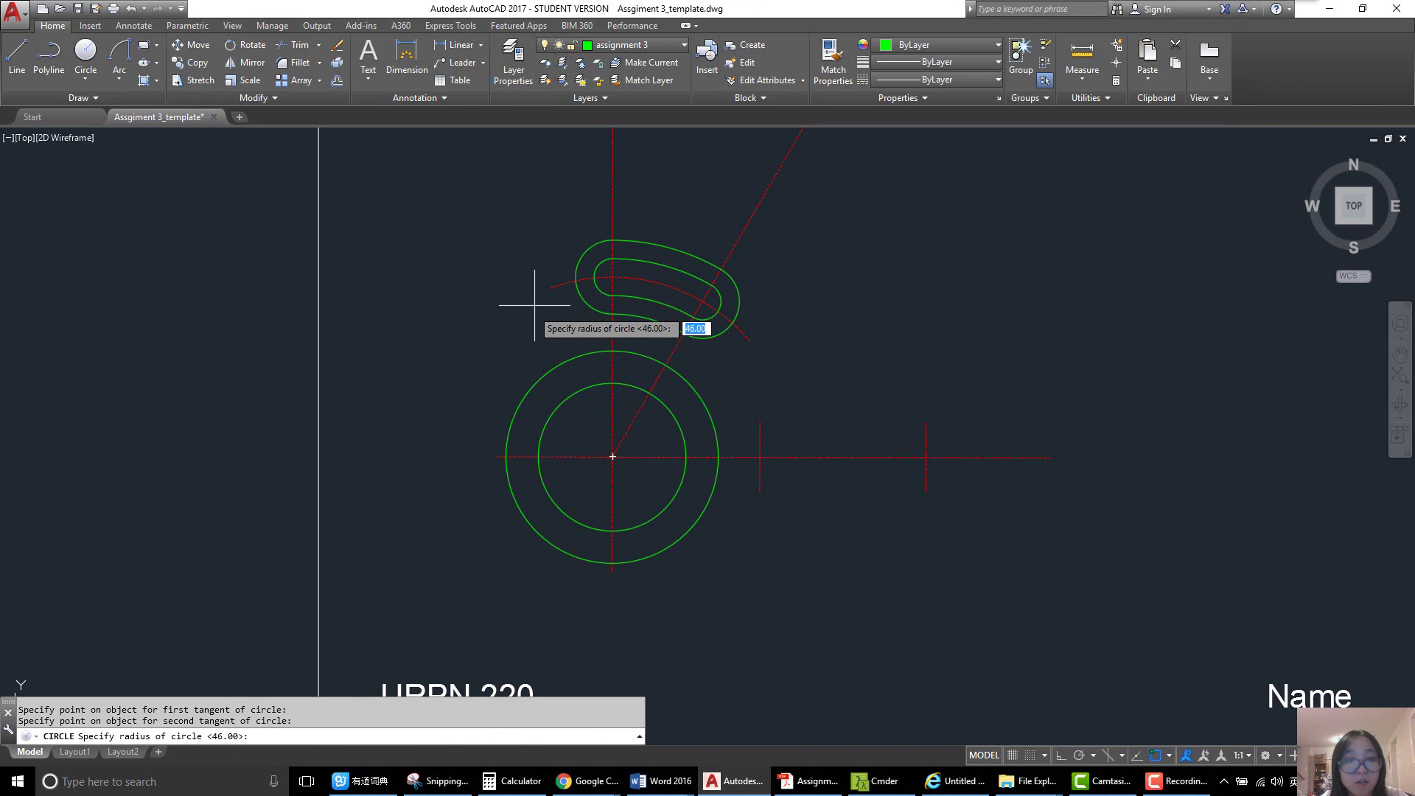
type("16")
key("Return")
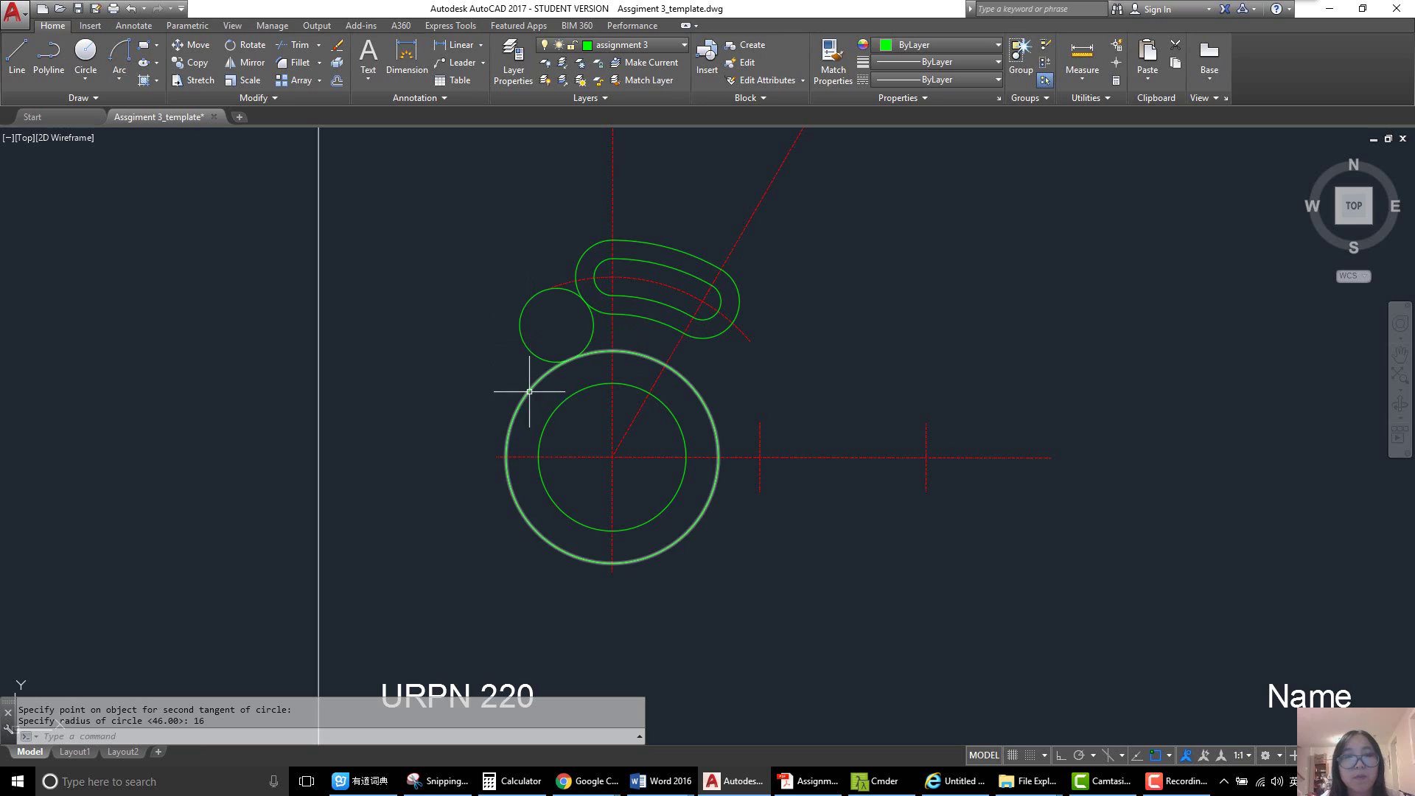
- Trim the radius 16 circle to a neck fillet between the slot's outer end arc and the large outer circle
scroll(560, 320, "up", 2)
type("tr")
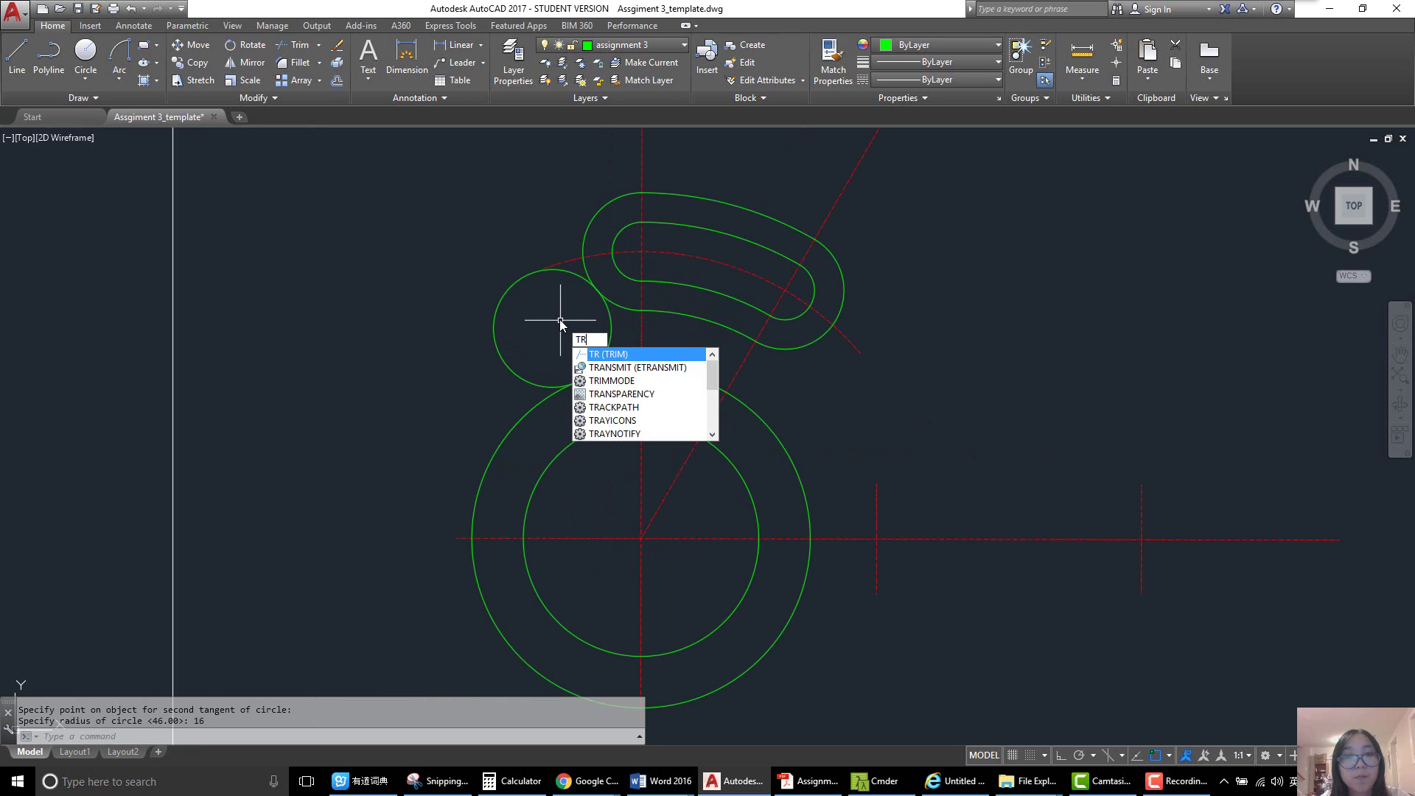
key("Return")
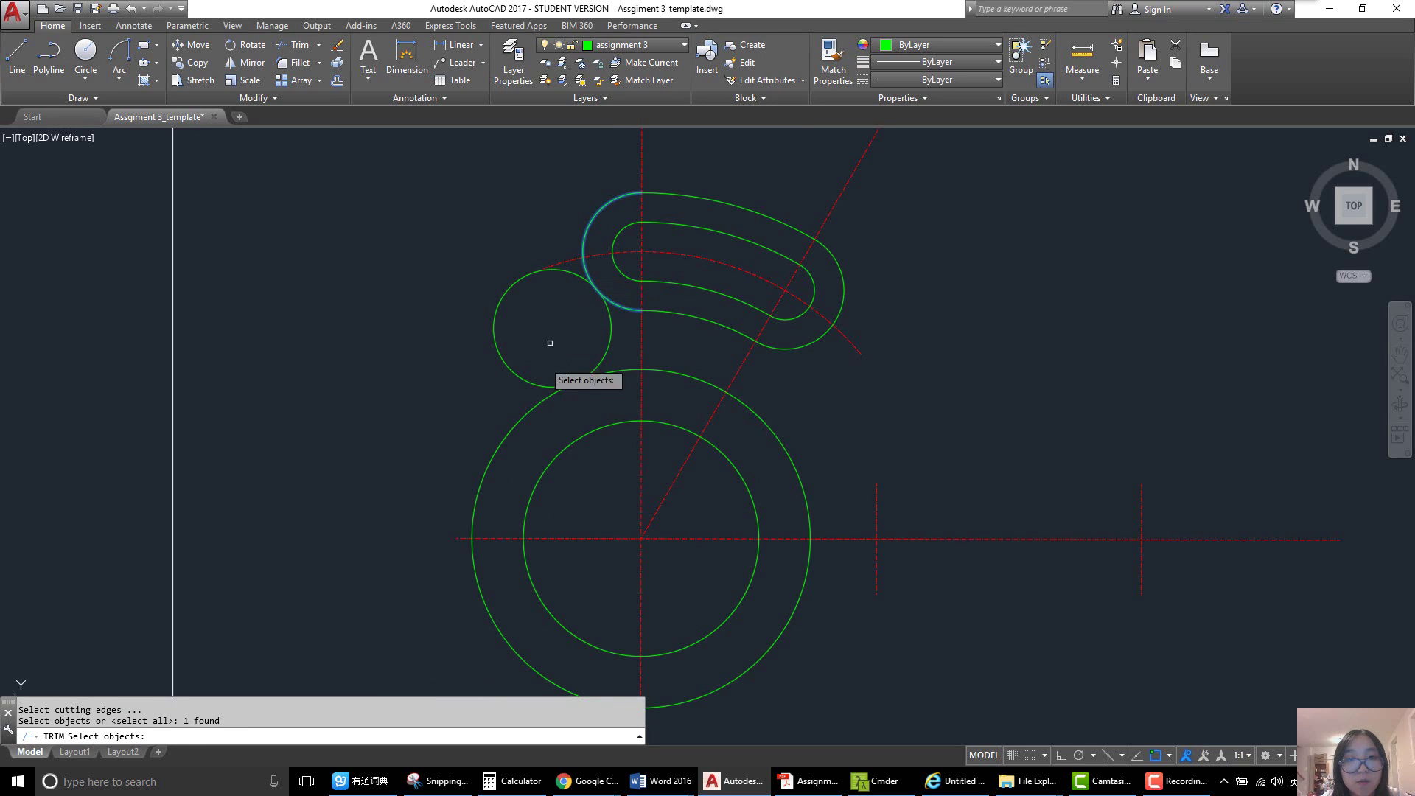
left_click(528, 407)
key("Return")
left_click(513, 373)
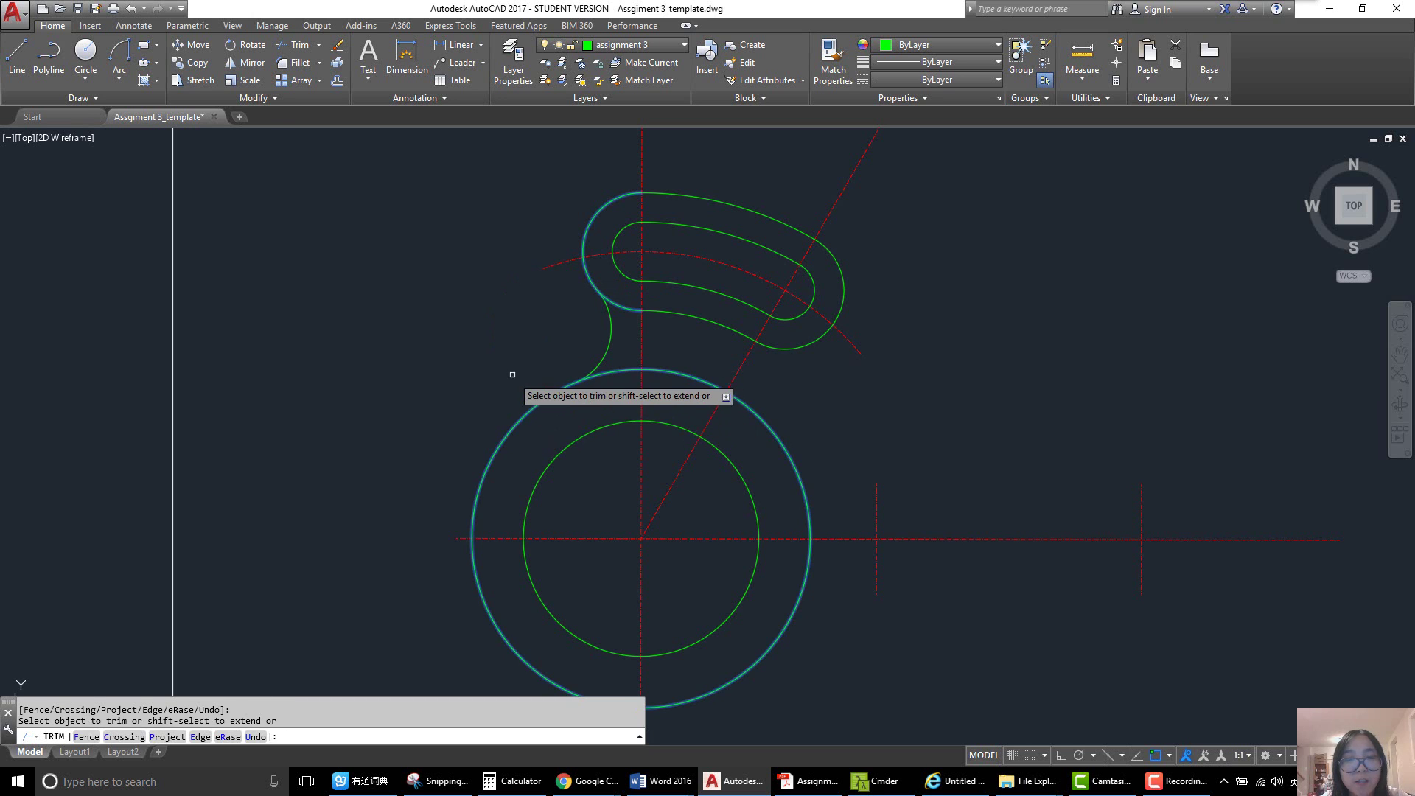
key("Return")
- Review the reference drawing in Snipping Tool for the remaining bracket geometry, and return to AutoCAD
scroll(507, 413, "down", 2)
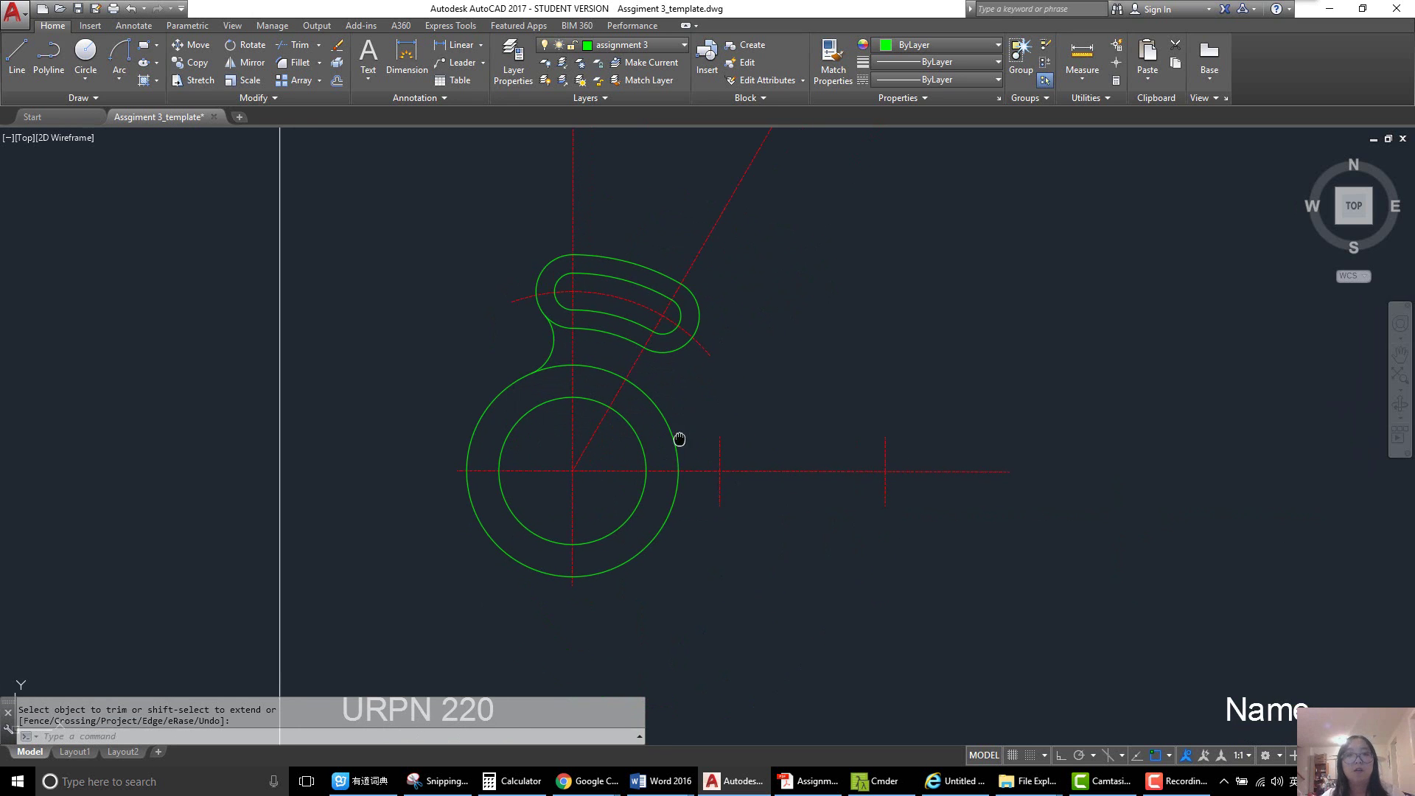
middle_click_drag(676, 440, 661, 436)
left_click(435, 781)
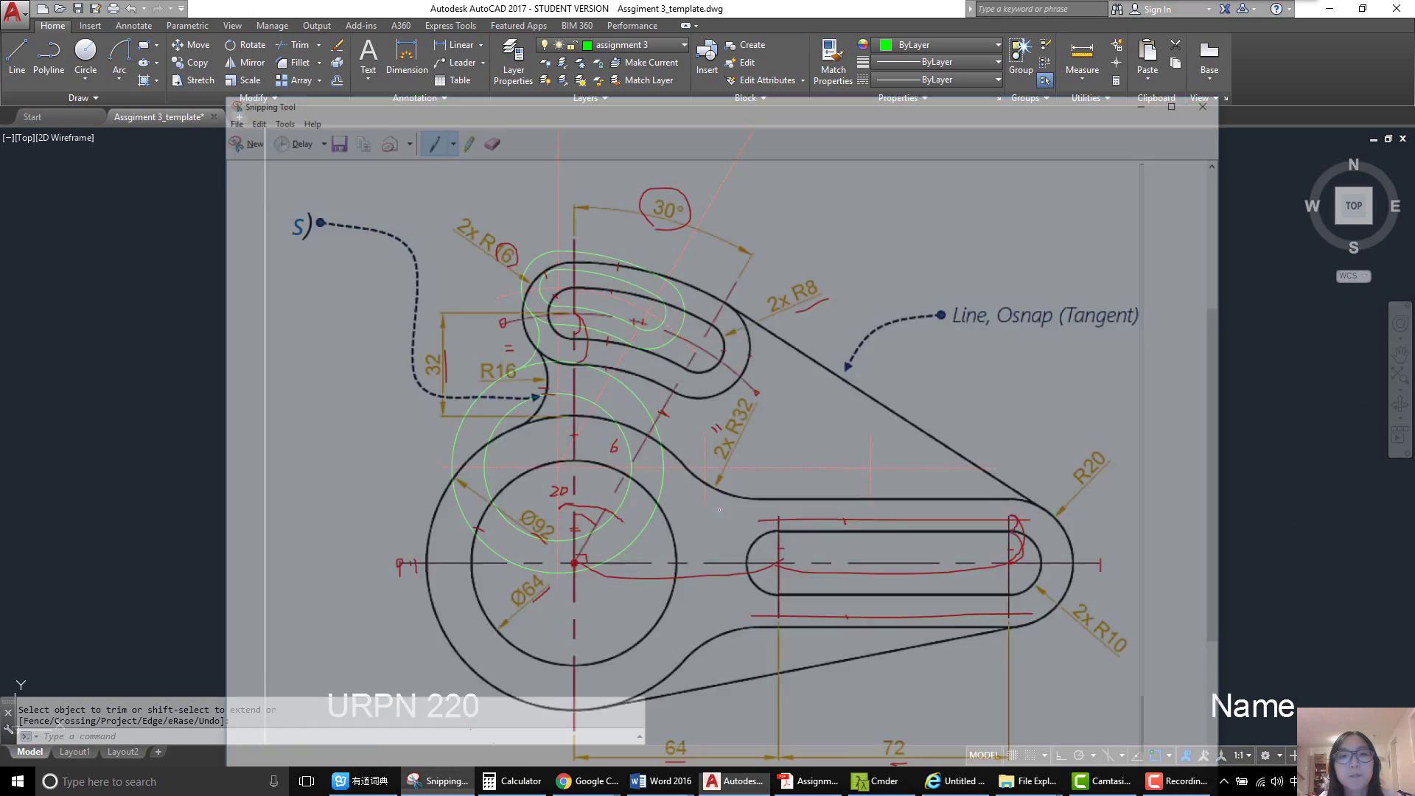
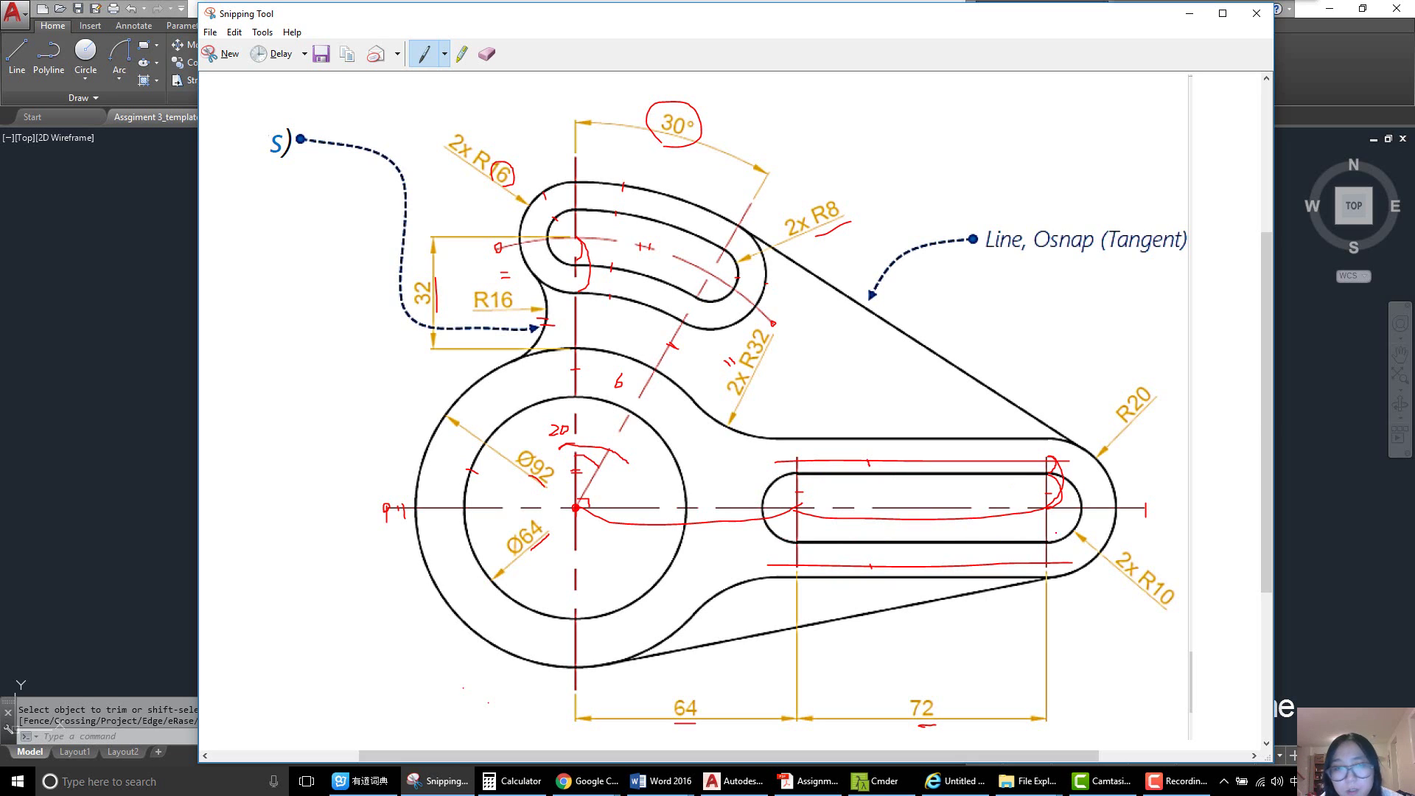
mouse_move(444, 790)
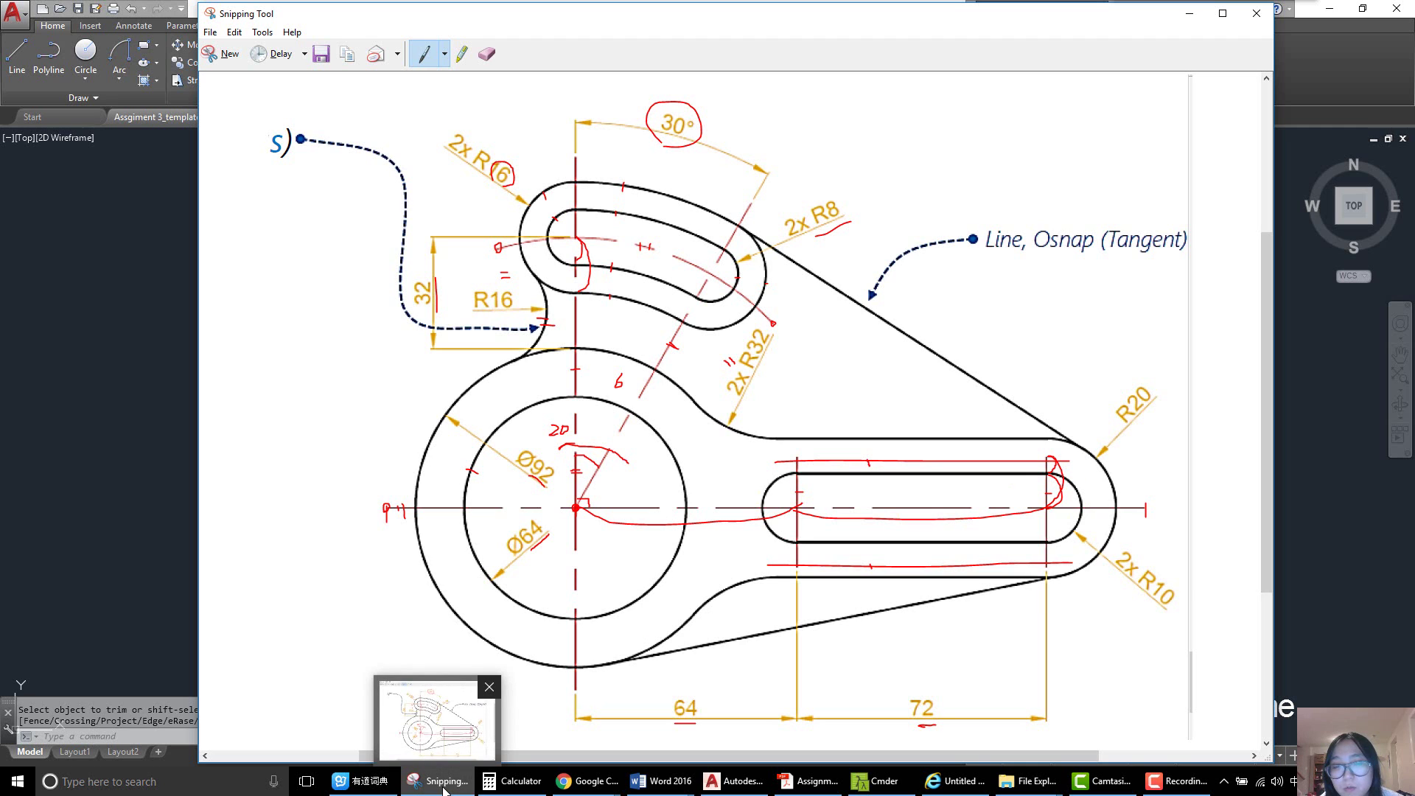
left_click(445, 791)
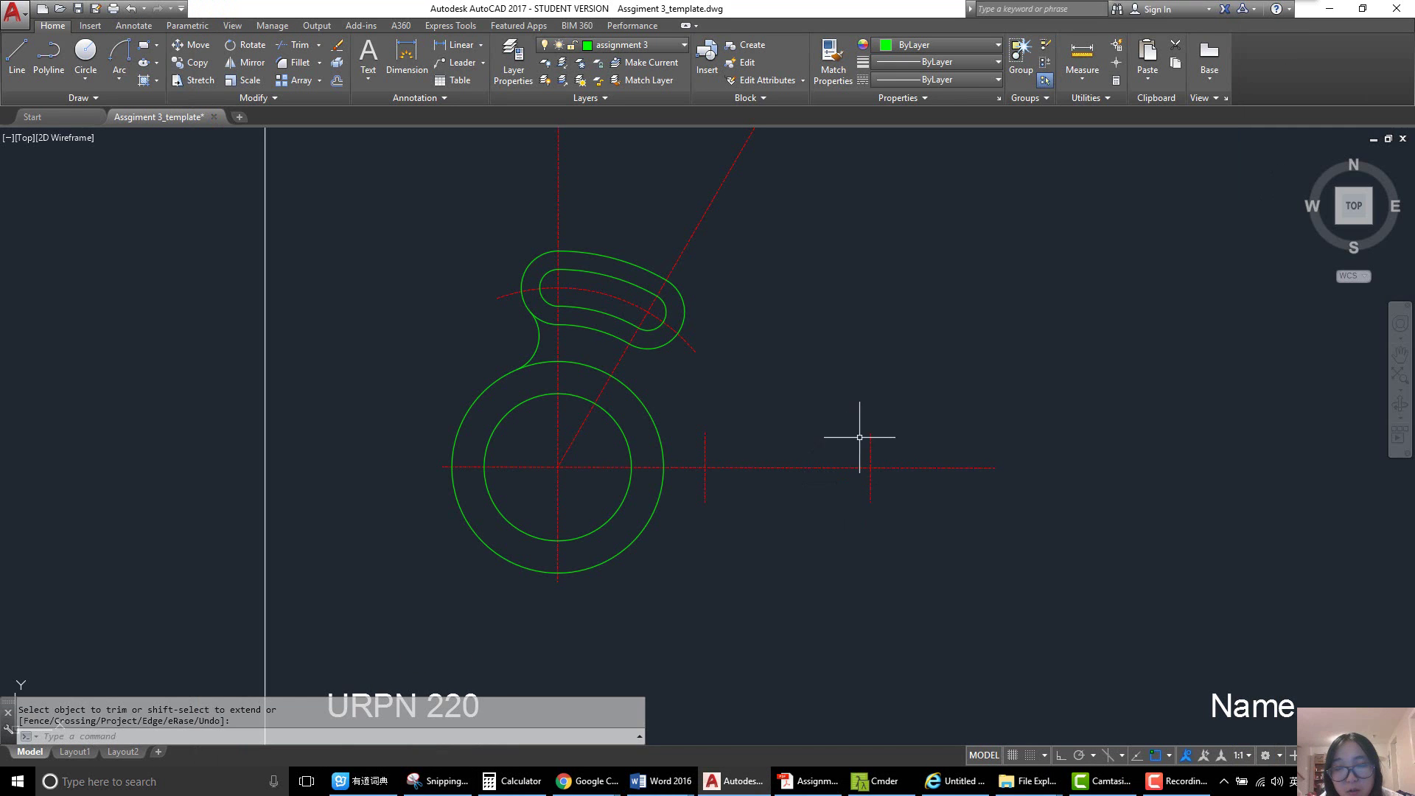
- Offset the horizontal centerline by 10 to both sides for the straight slot, checking the slot radius in the Snipping Tool reference
scroll(797, 466, "up", 2)
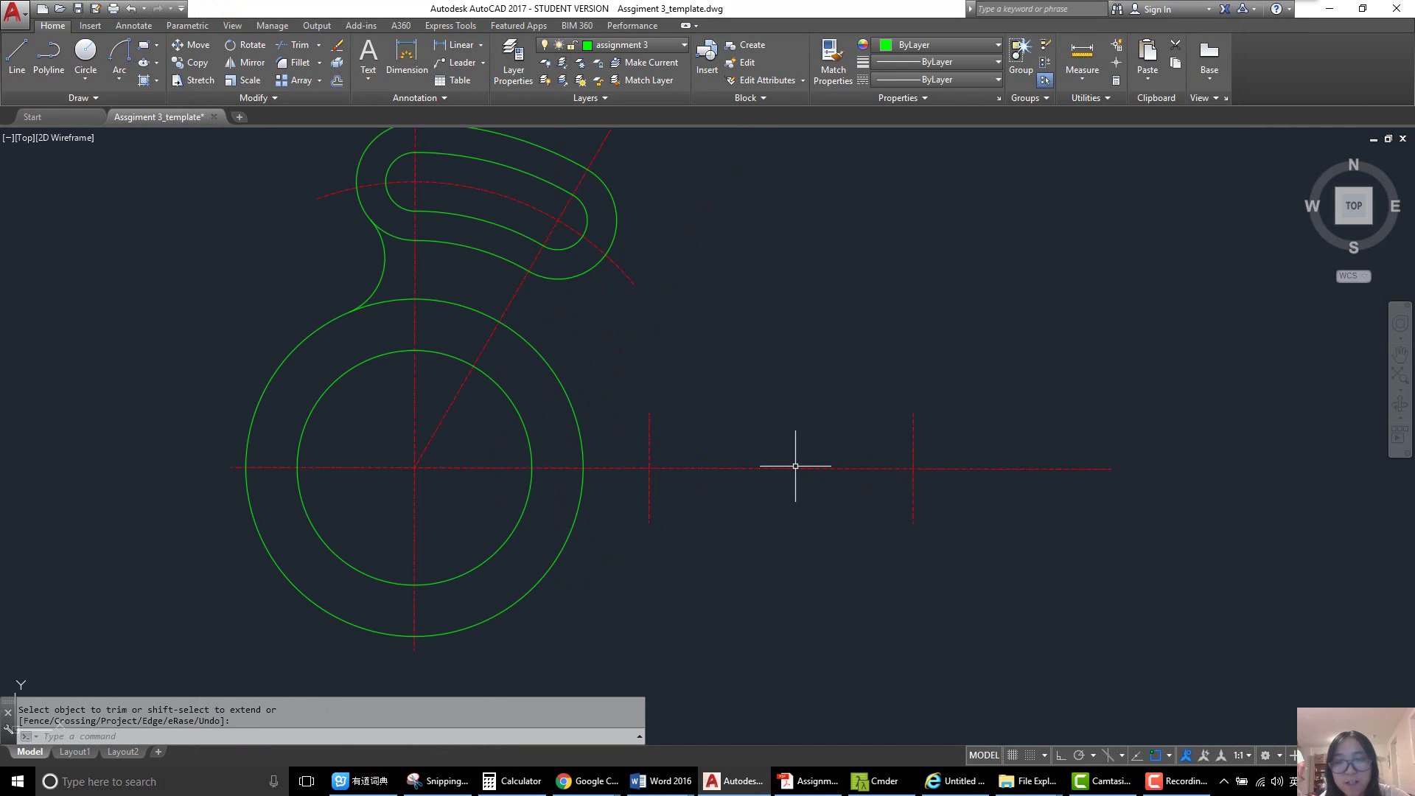
key("Escape")
type("o")
key("Return")
left_click(441, 787)
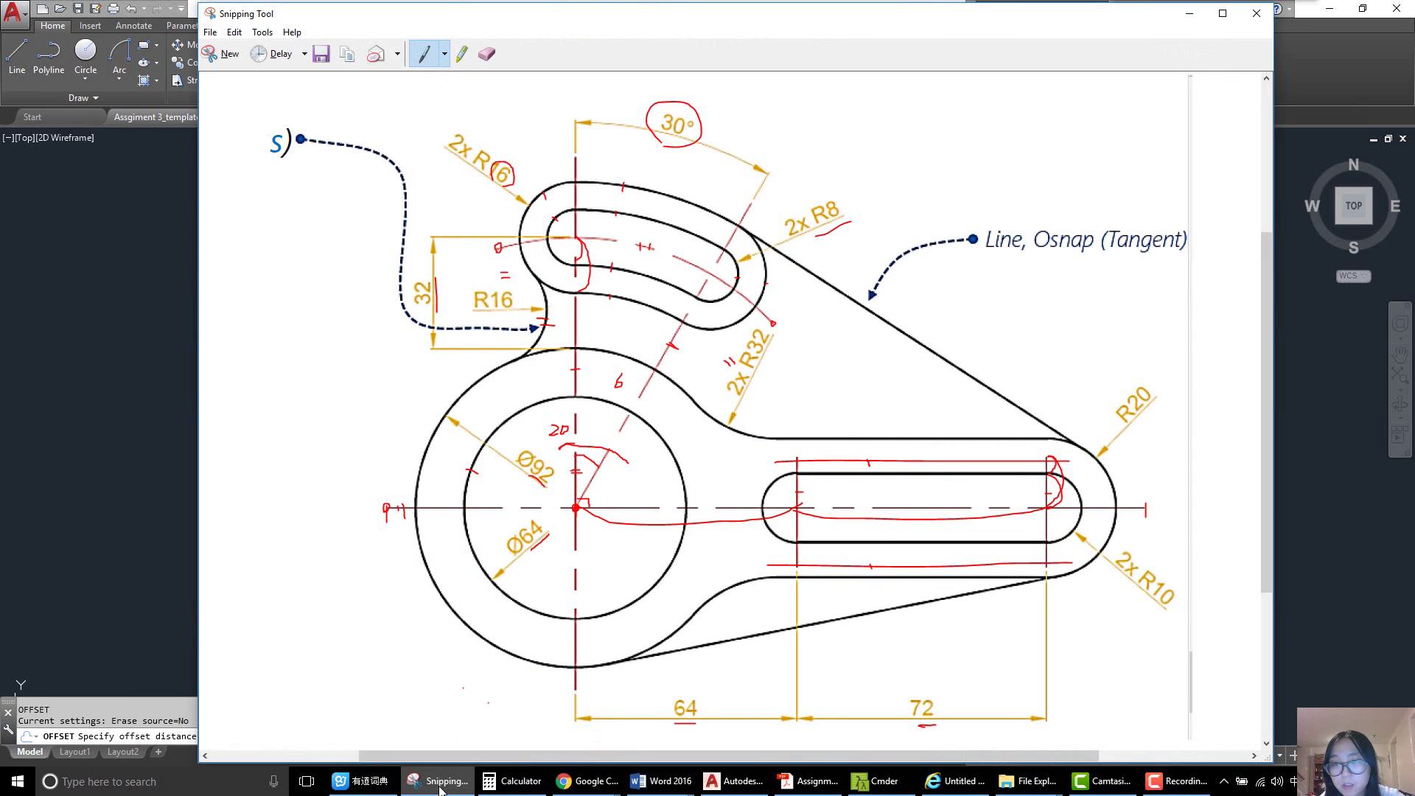
left_click(441, 787)
type("10")
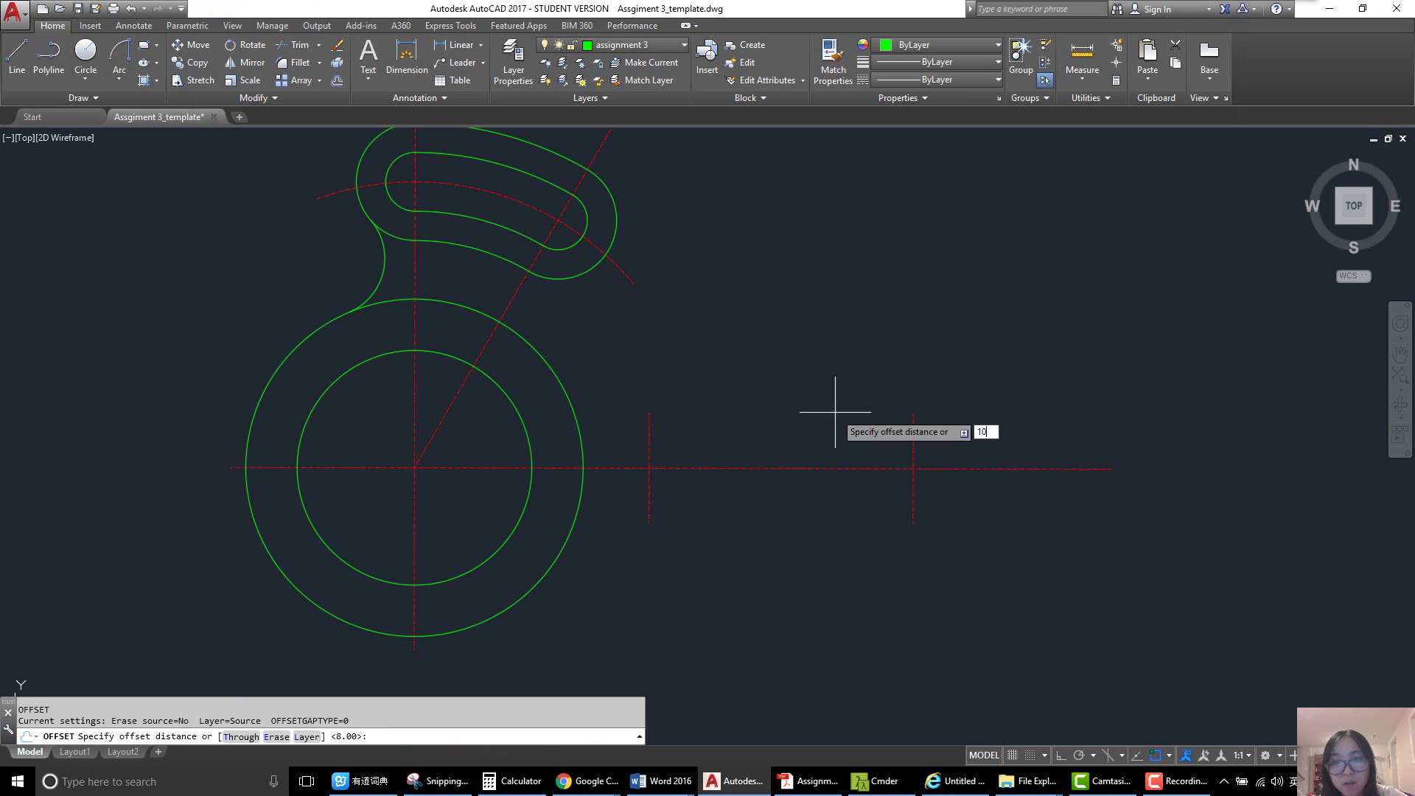
key("Return")
left_click(817, 468)
left_click(818, 422)
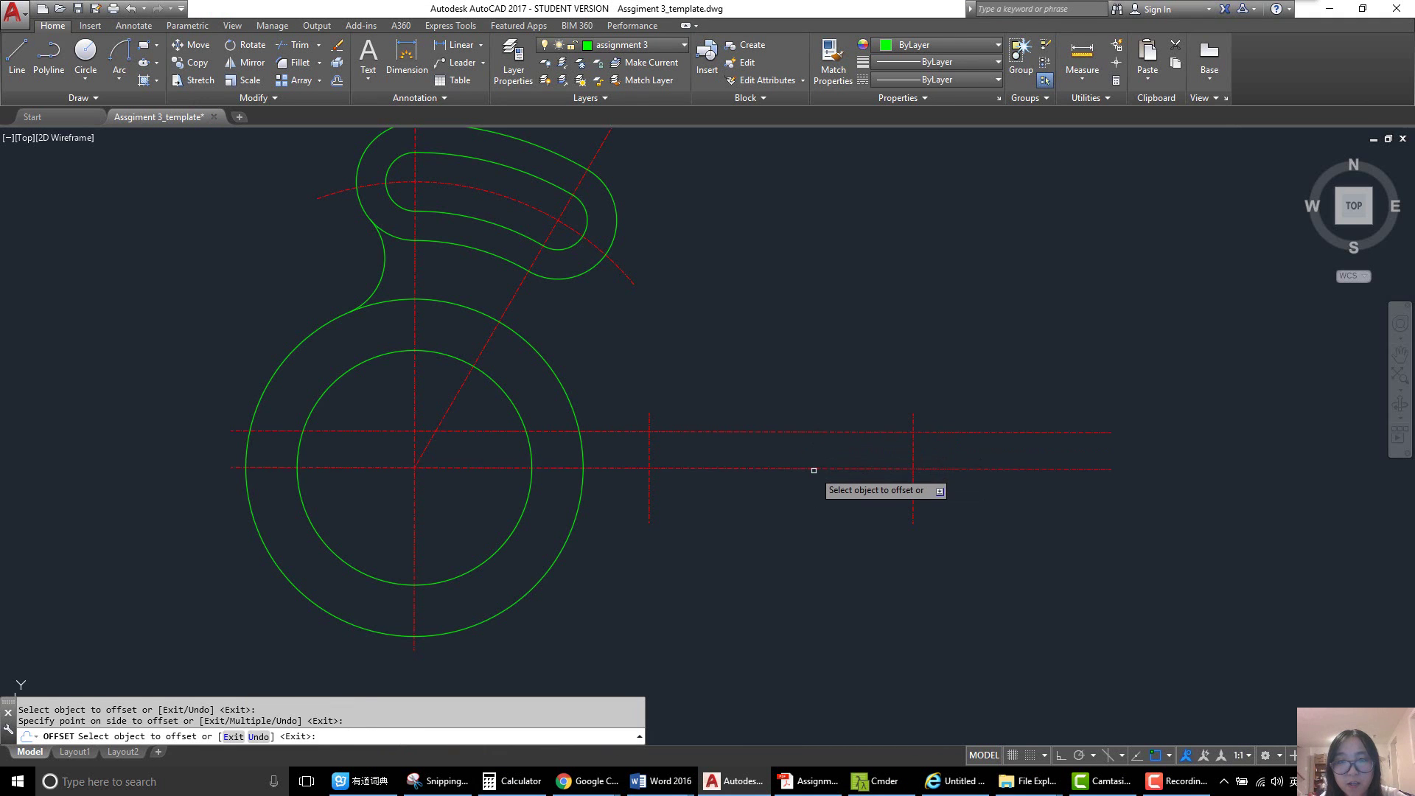
left_click(814, 469)
left_click(812, 502)
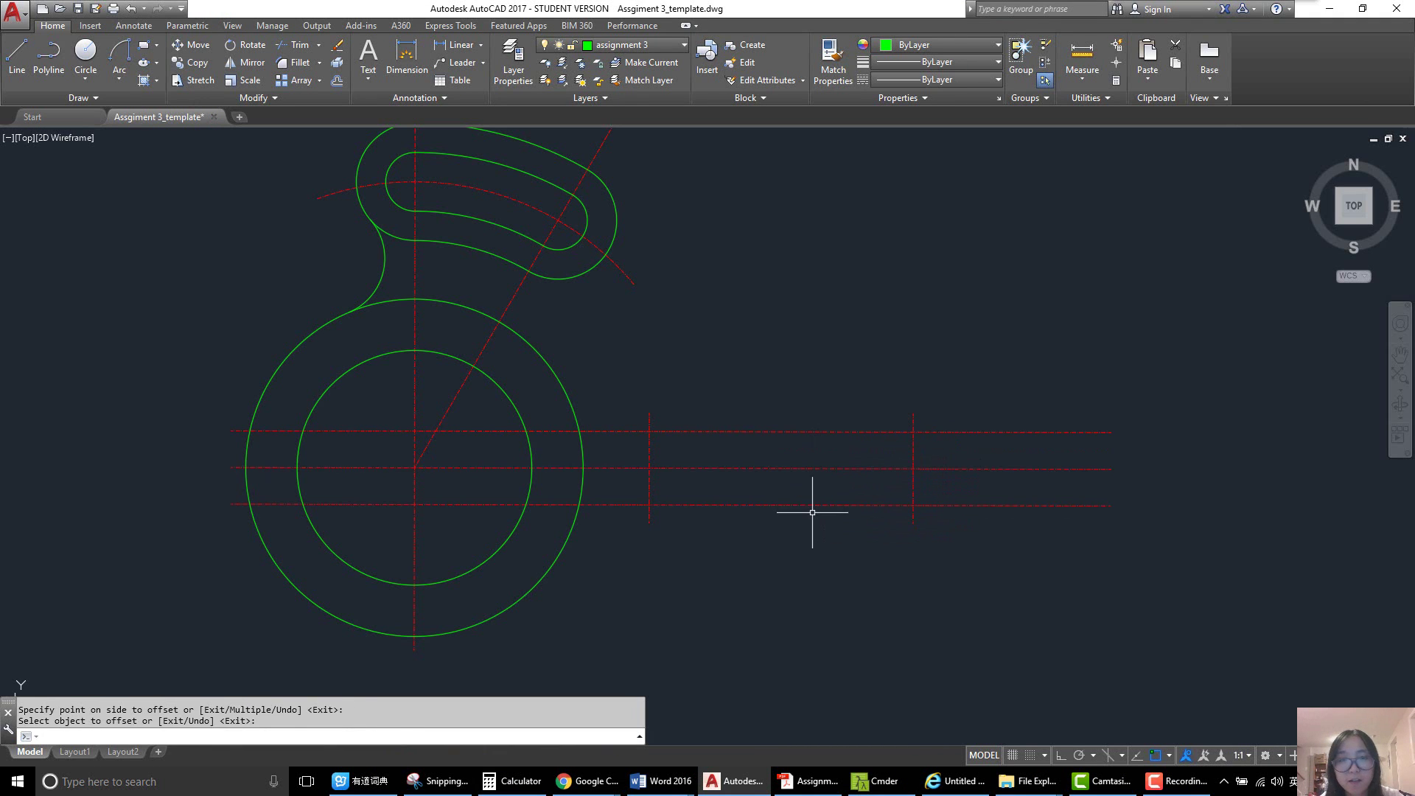
- Draw the straight slot's left end arc, radius 10, from the upper to the lower offset line at the first vertical centerline
left_click(649, 442)
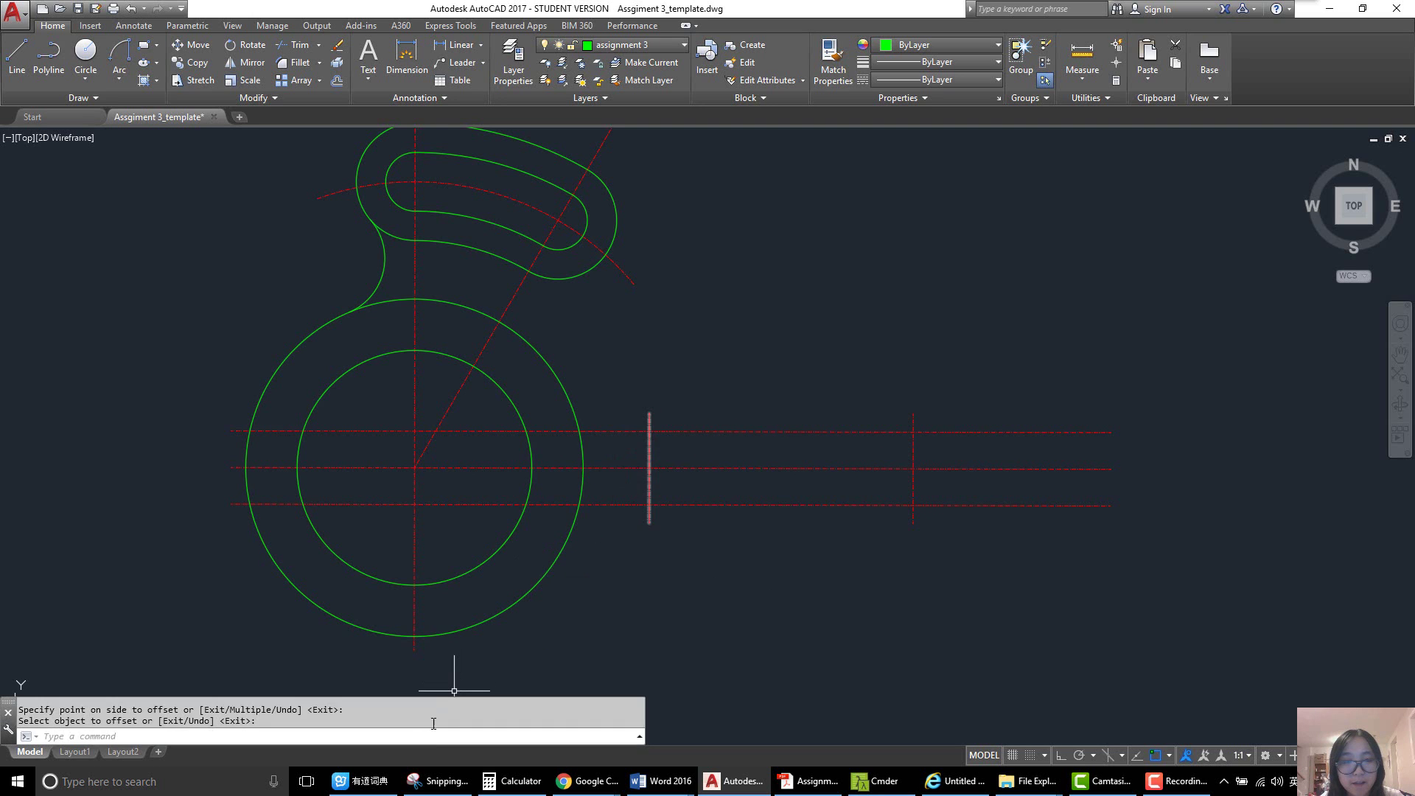
left_click(361, 781)
left_click(361, 781)
left_click(439, 781)
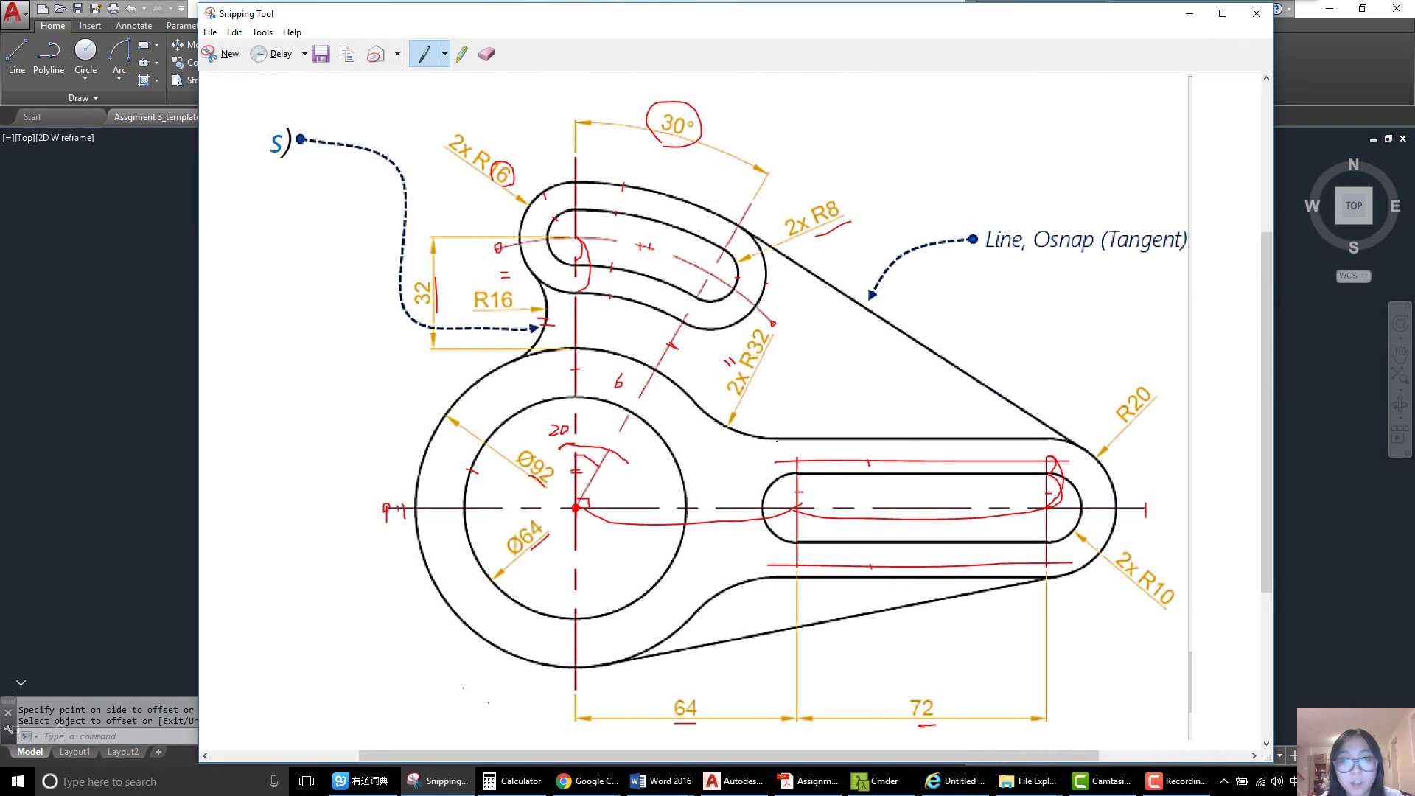
left_click(438, 781)
key("Escape")
type("a")
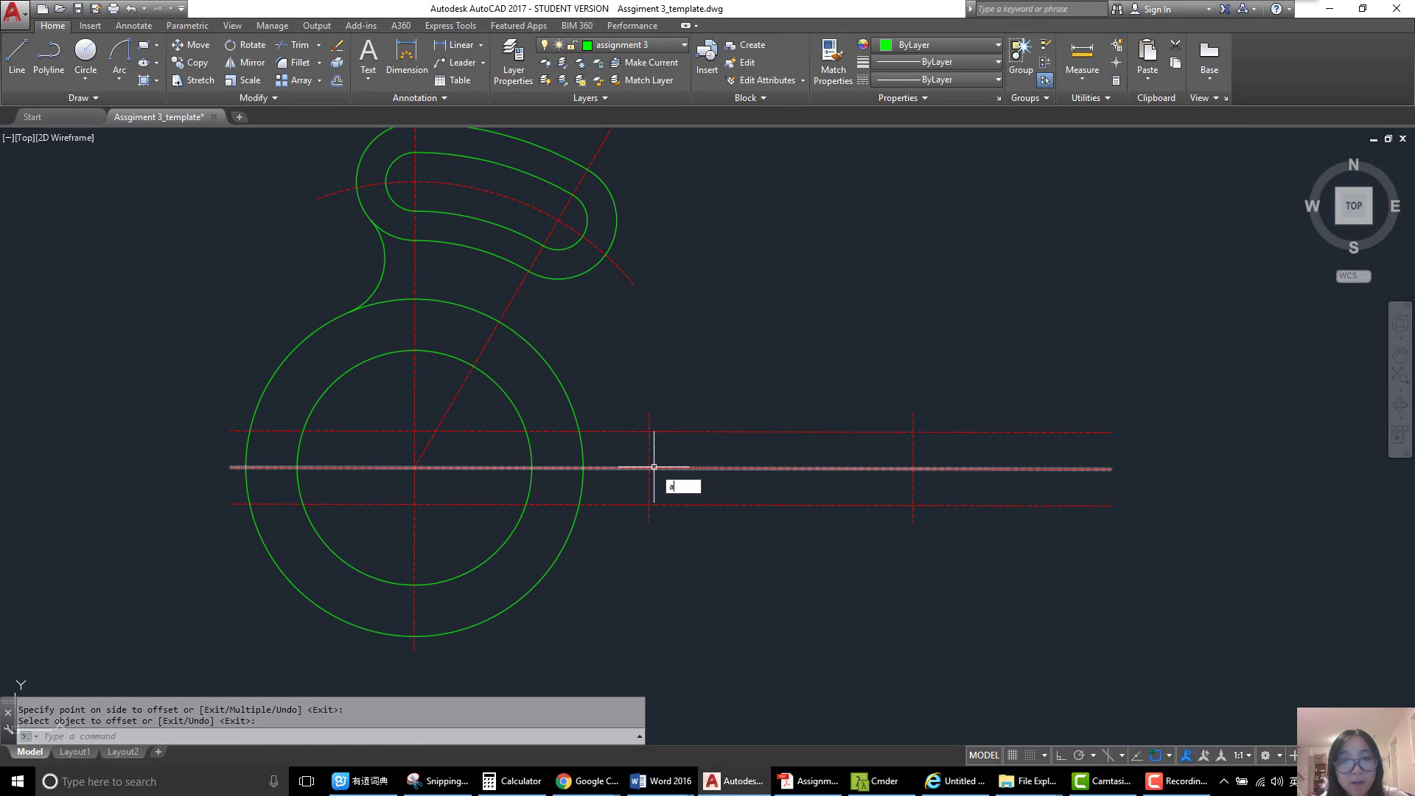
key("Return")
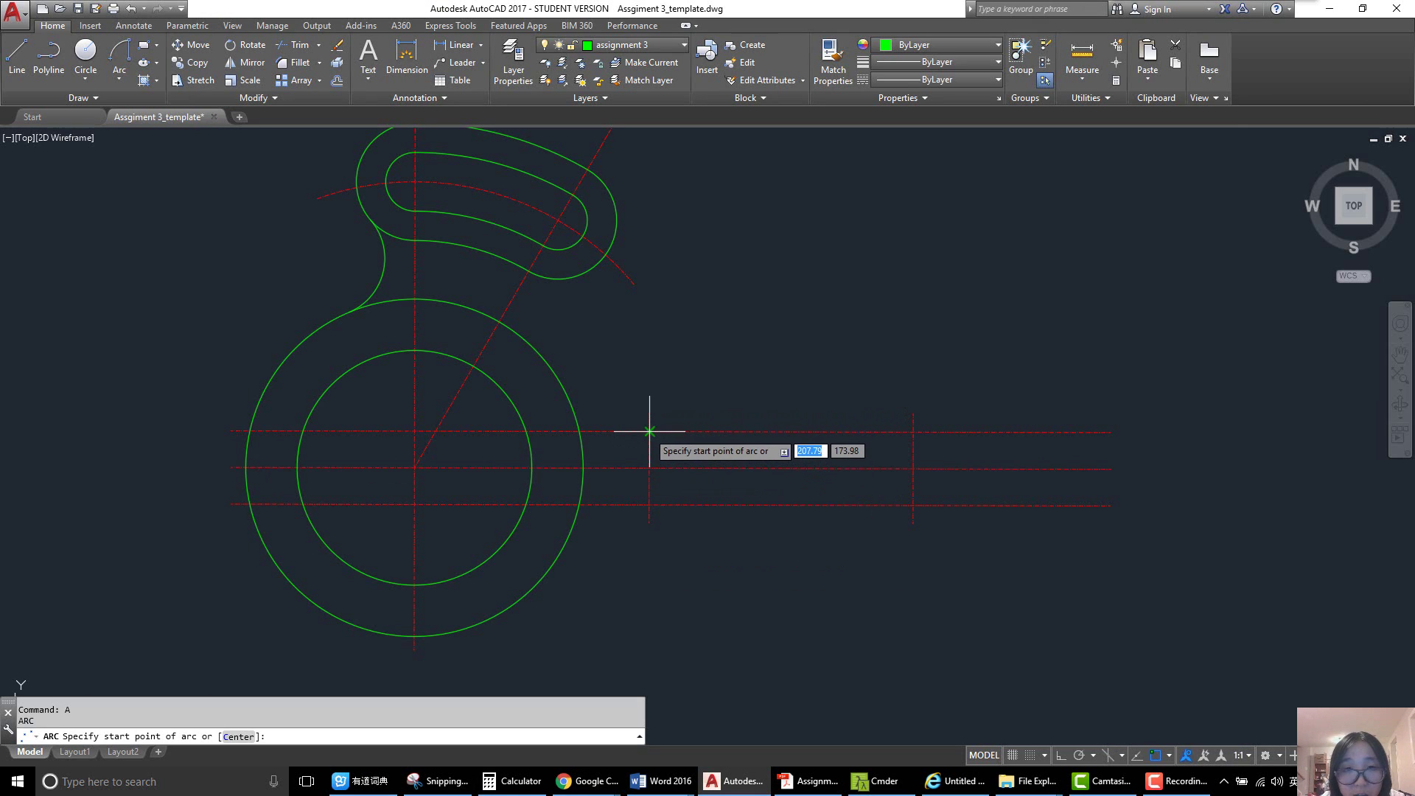
left_click(650, 431)
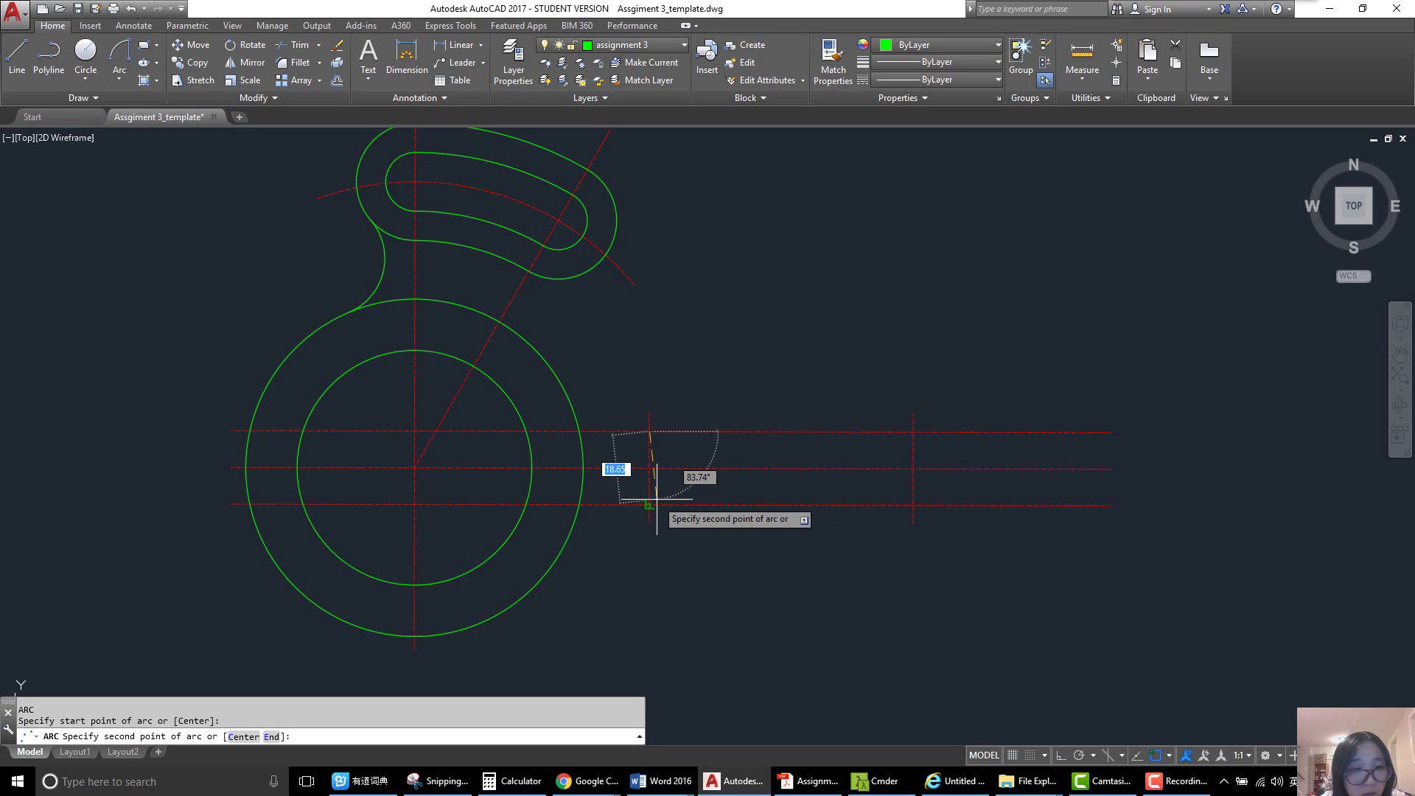
type("e")
key("Return")
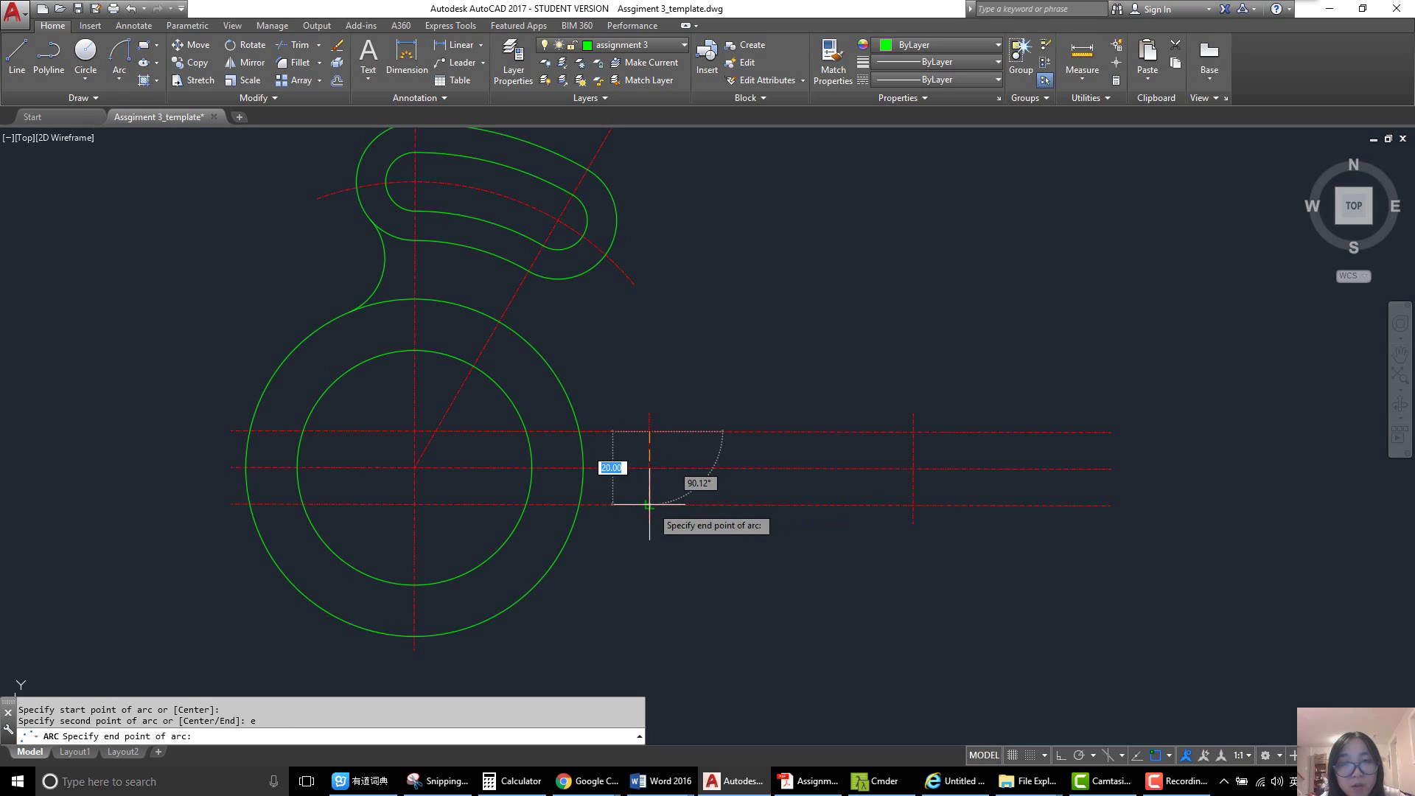
left_click(649, 504)
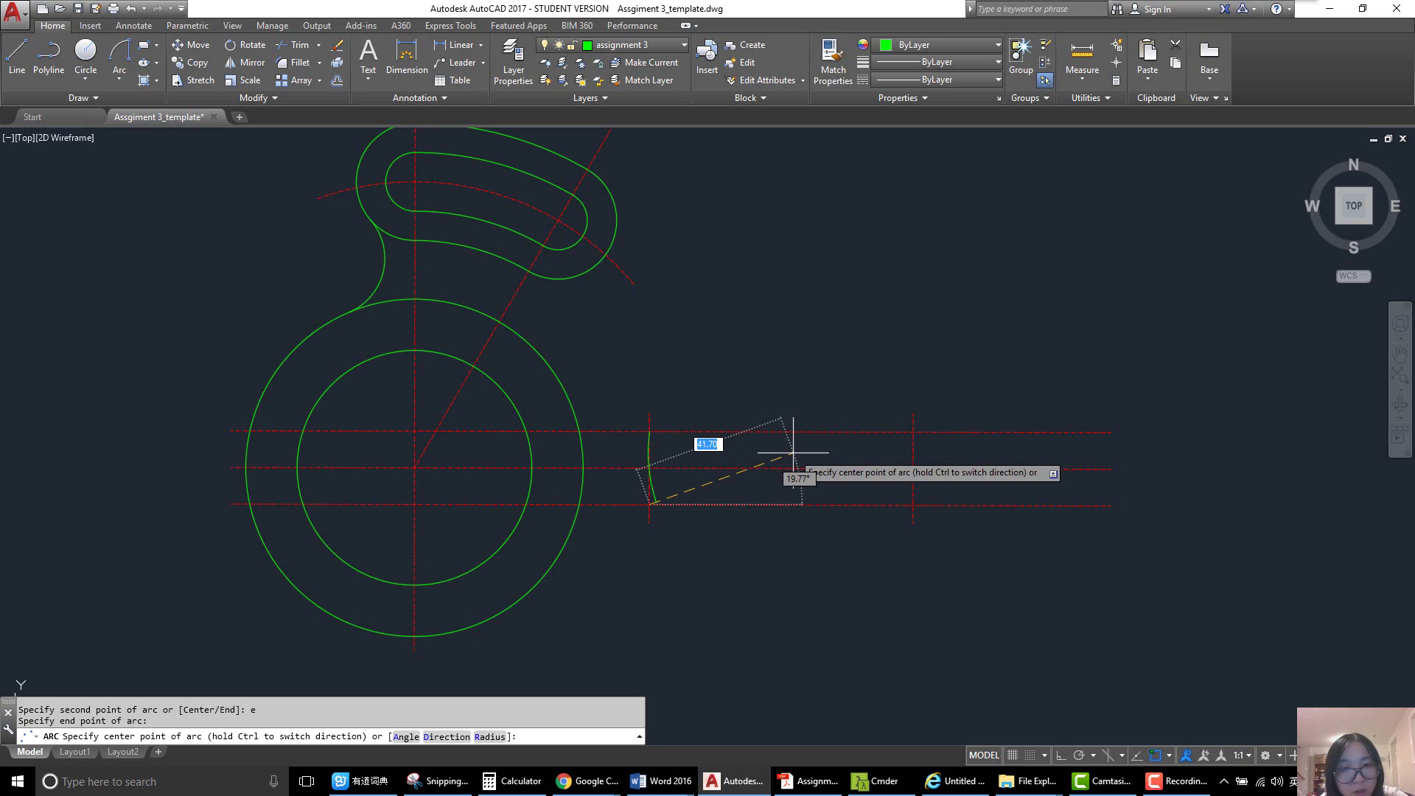
type("r")
key("Return")
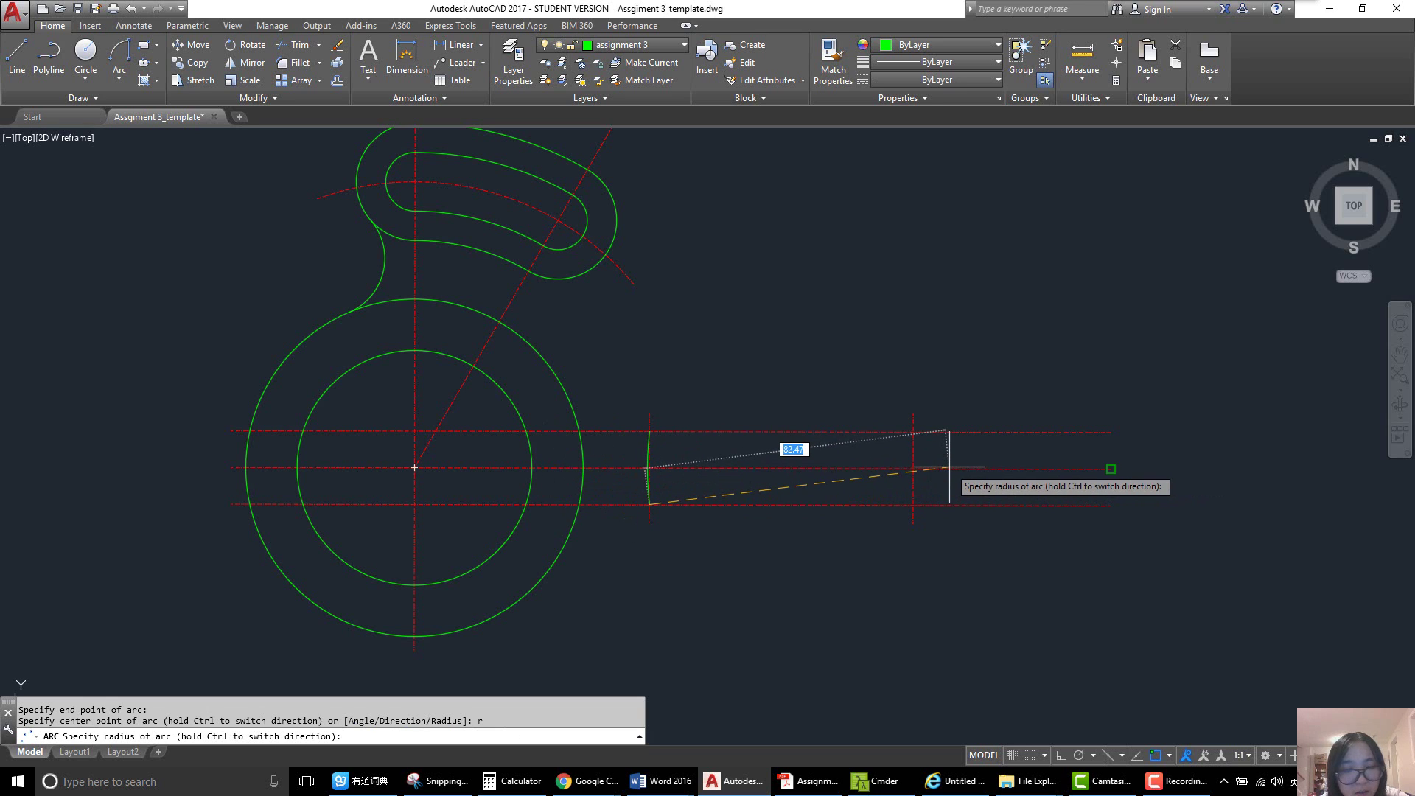
type("10")
key("Return")
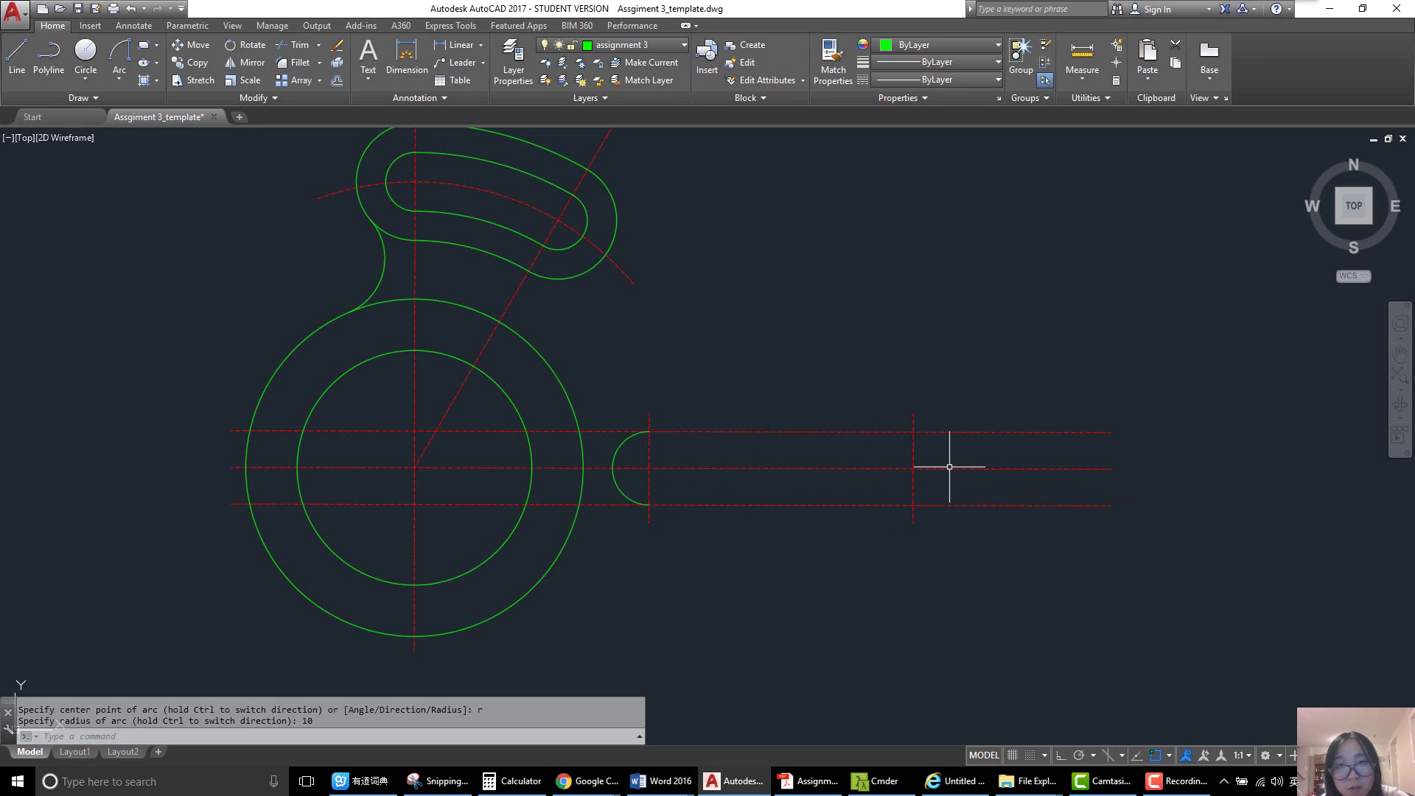
- Draw the straight slot's right end arc, centered on the second vertical centerline, between the upper and lower offset lines and bulging outward
middle_click_drag(774, 537, 766, 555)
key("Escape")
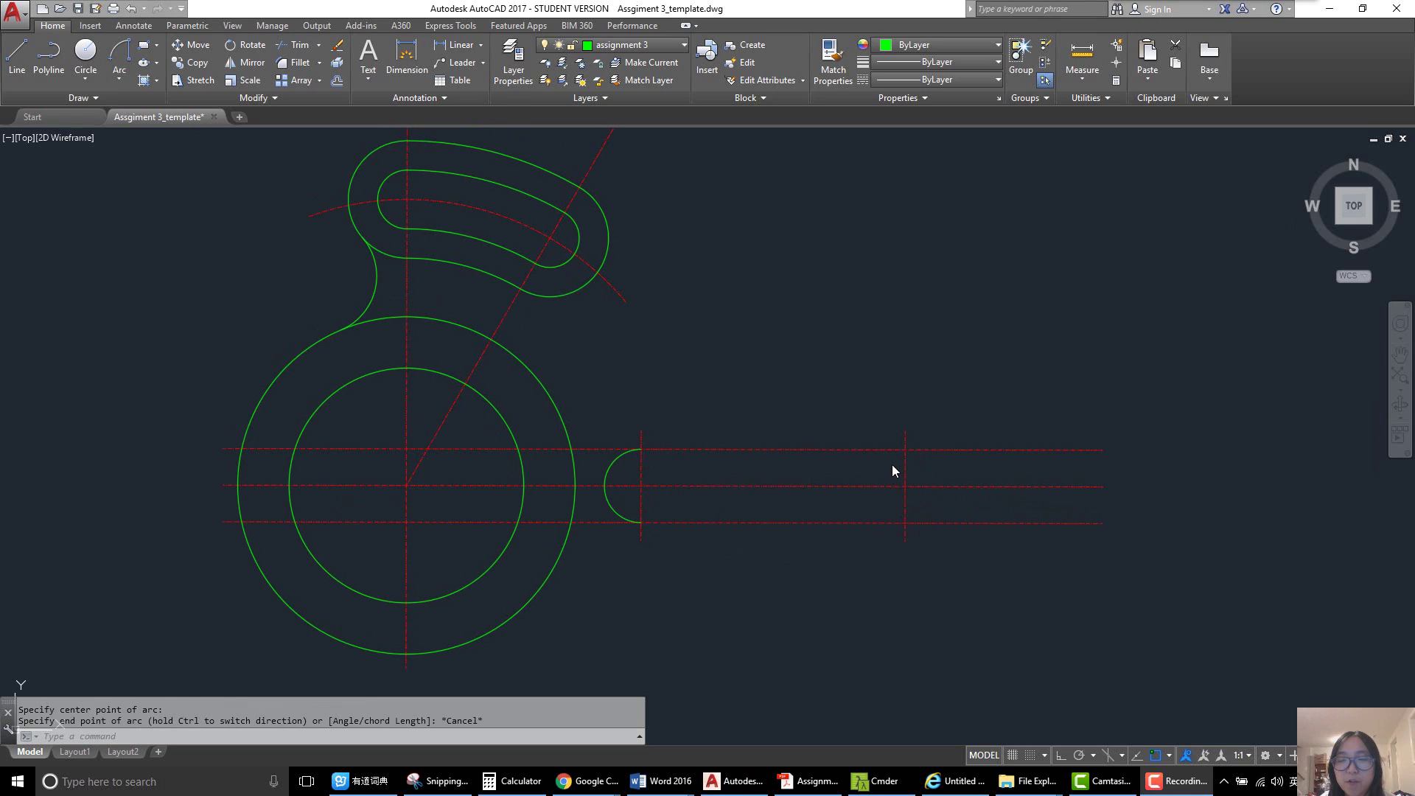
left_click(930, 437)
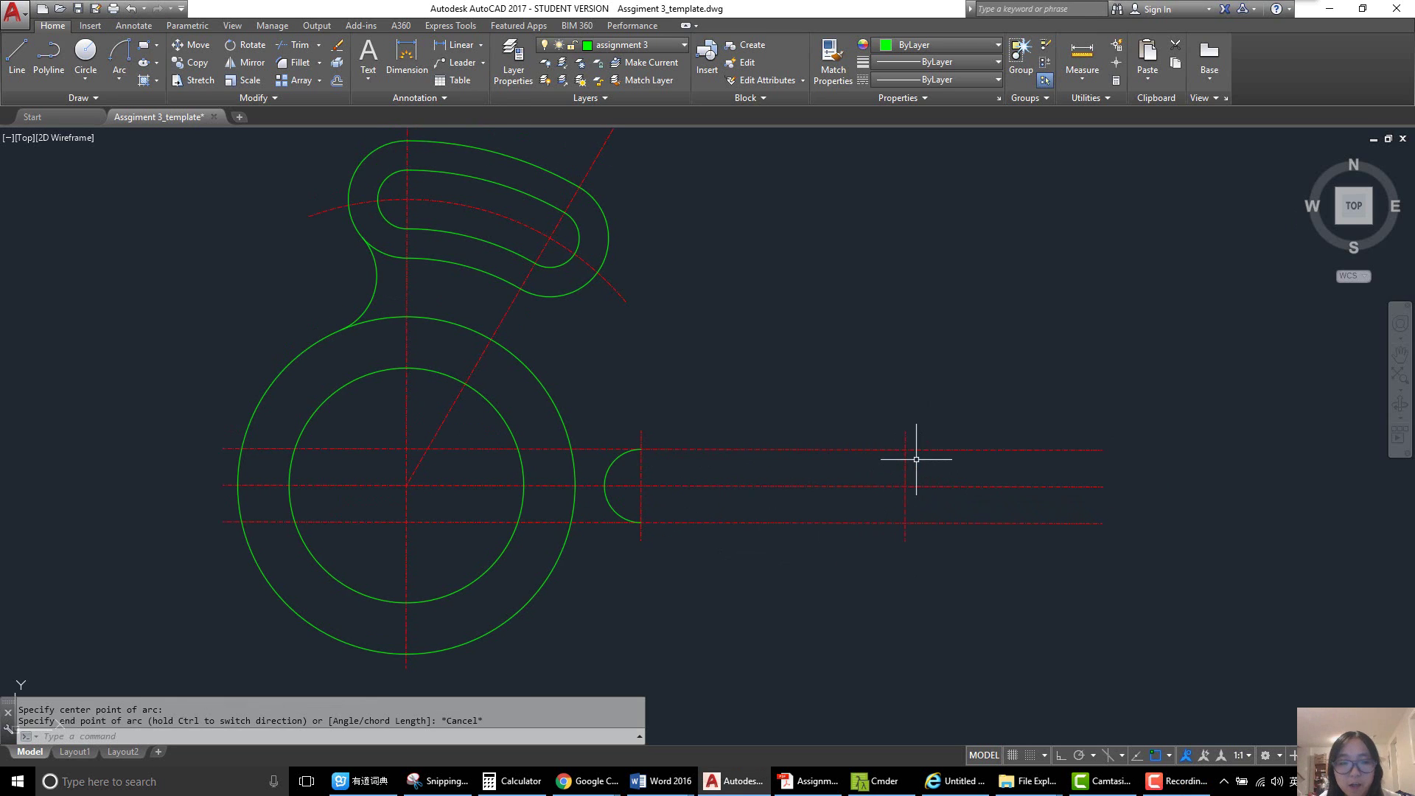
type("A")
key("Return")
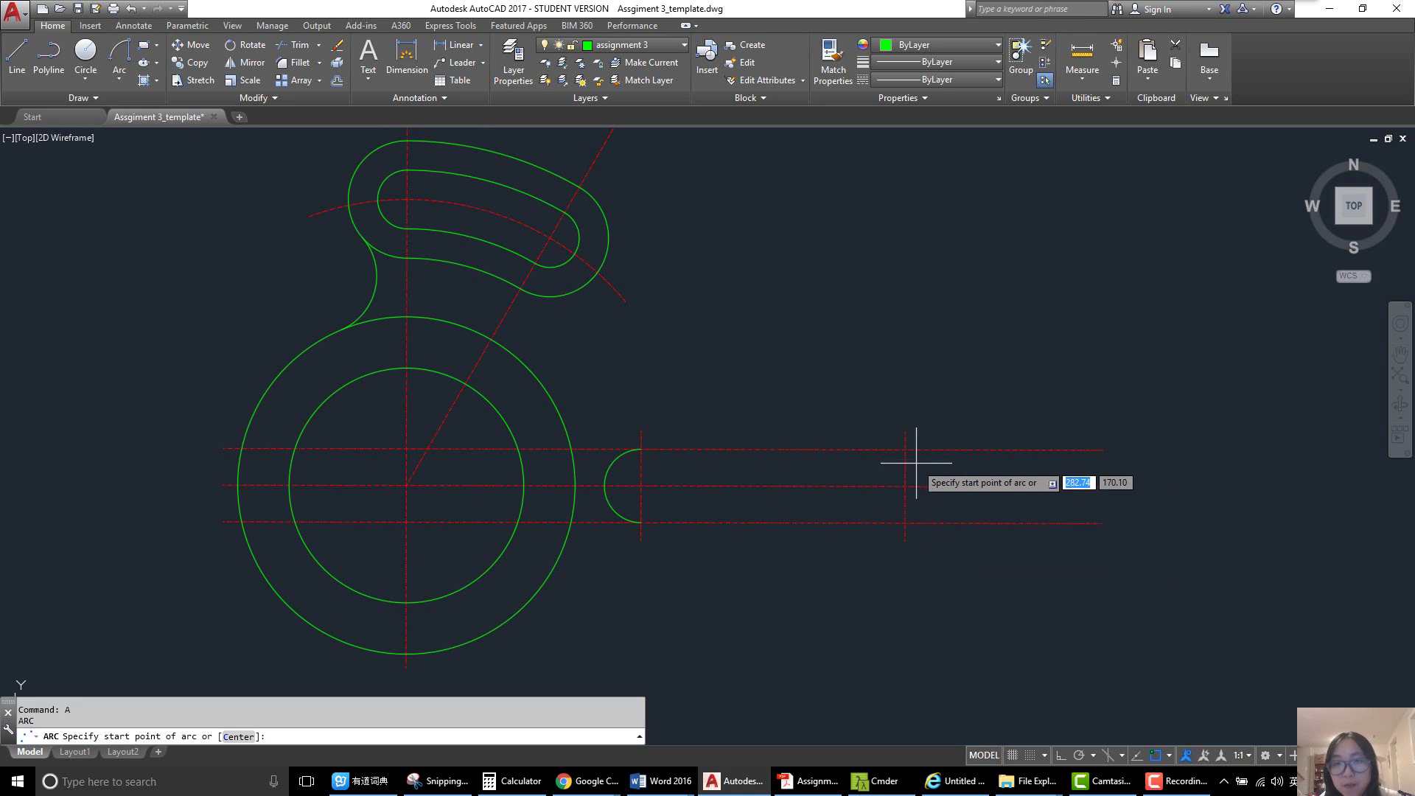
left_click(906, 449)
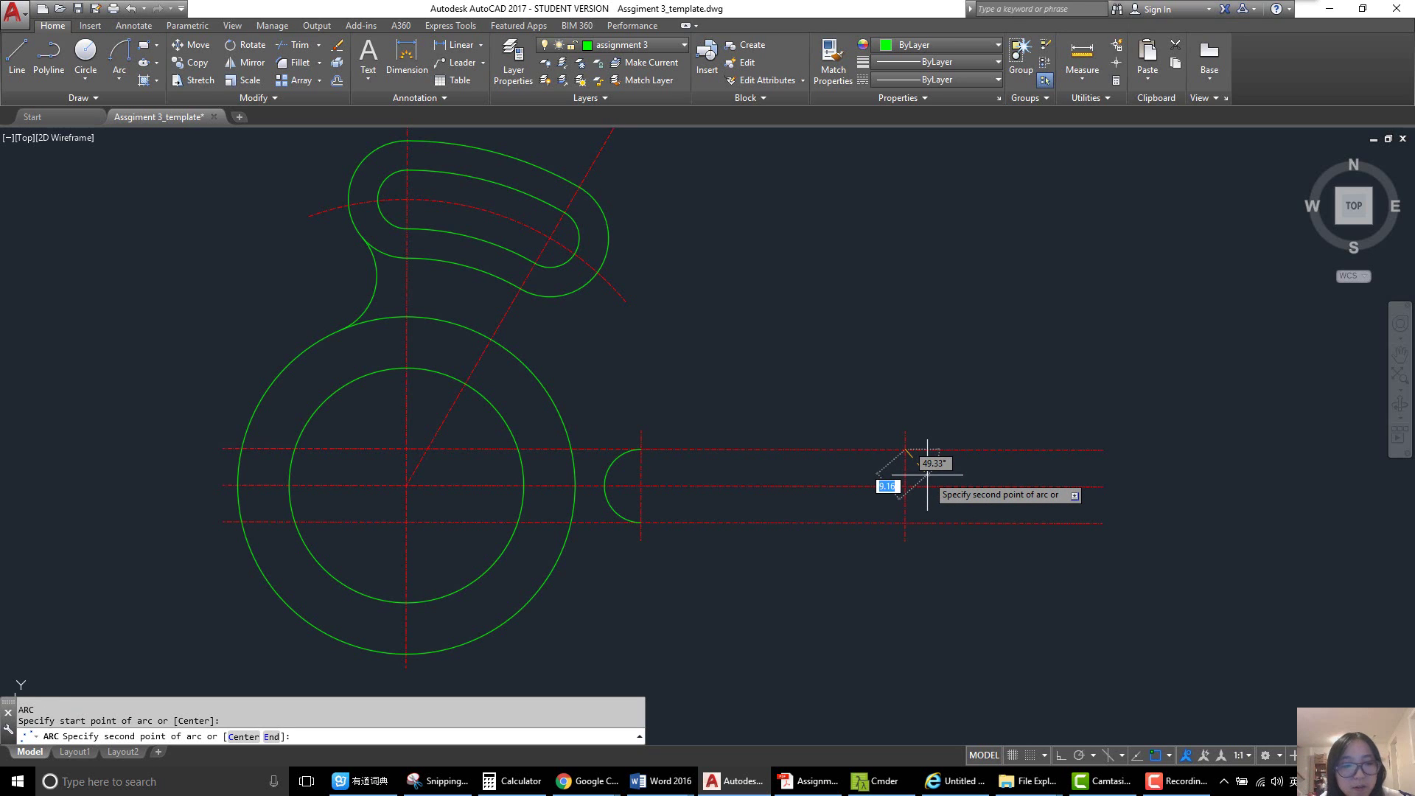
type("c")
key("Return")
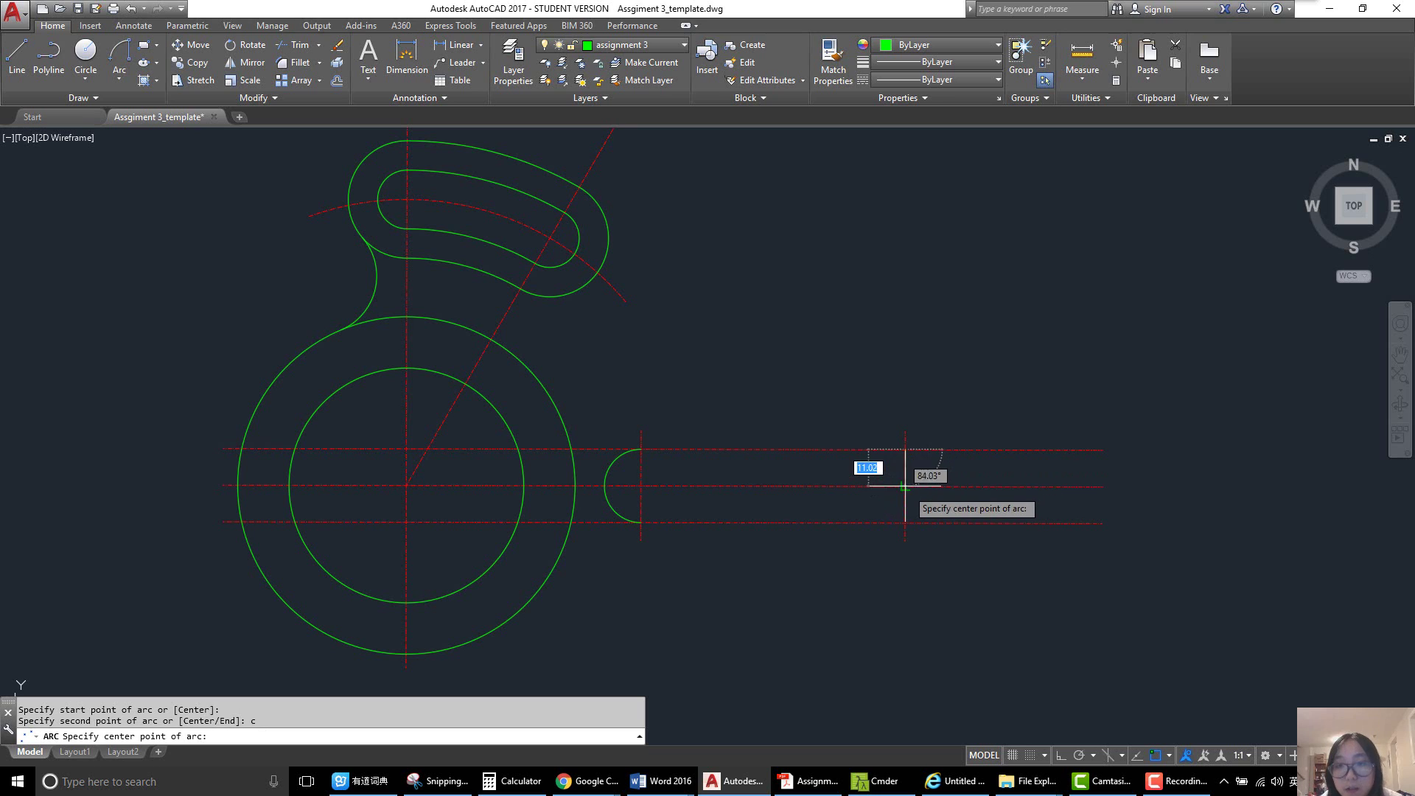
left_click(906, 486)
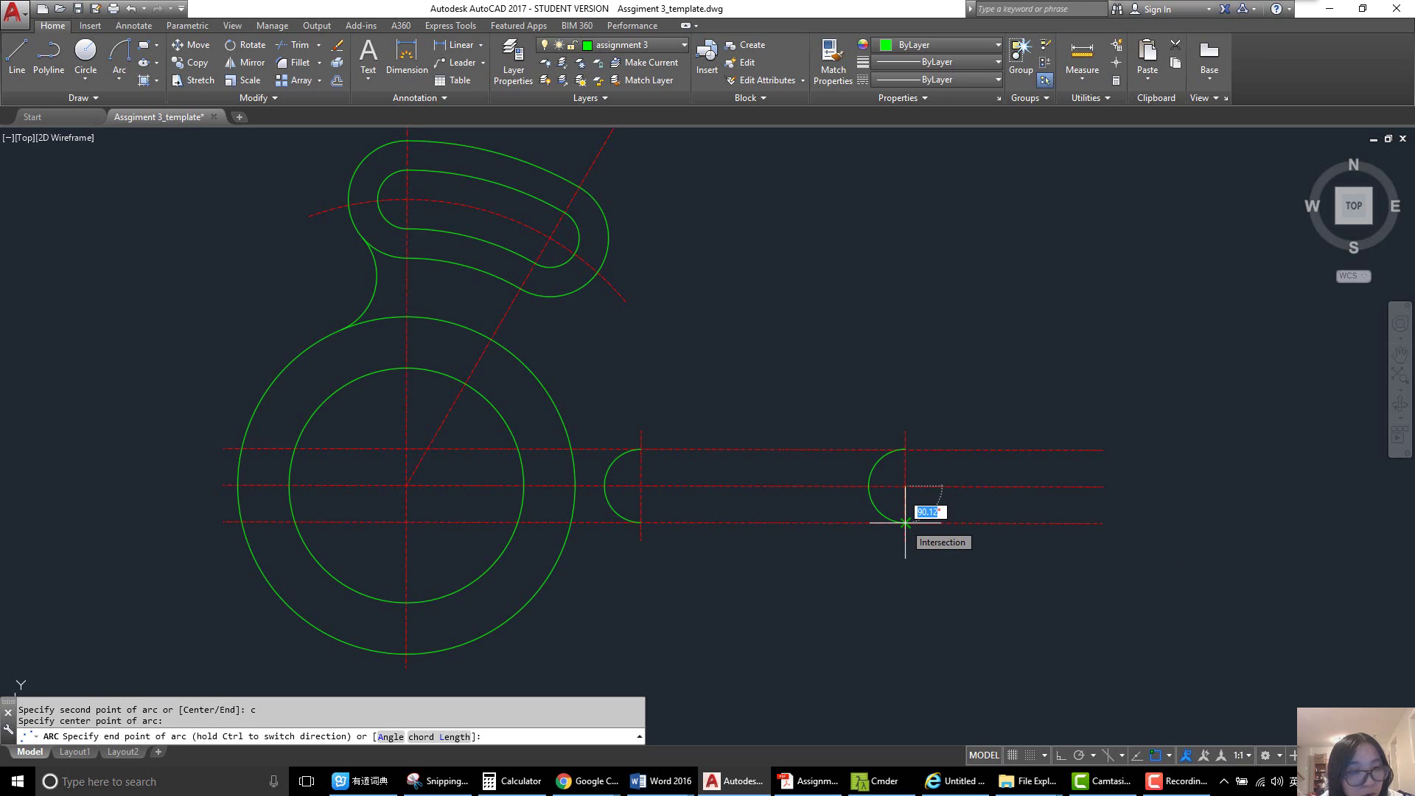
key("ctrl")
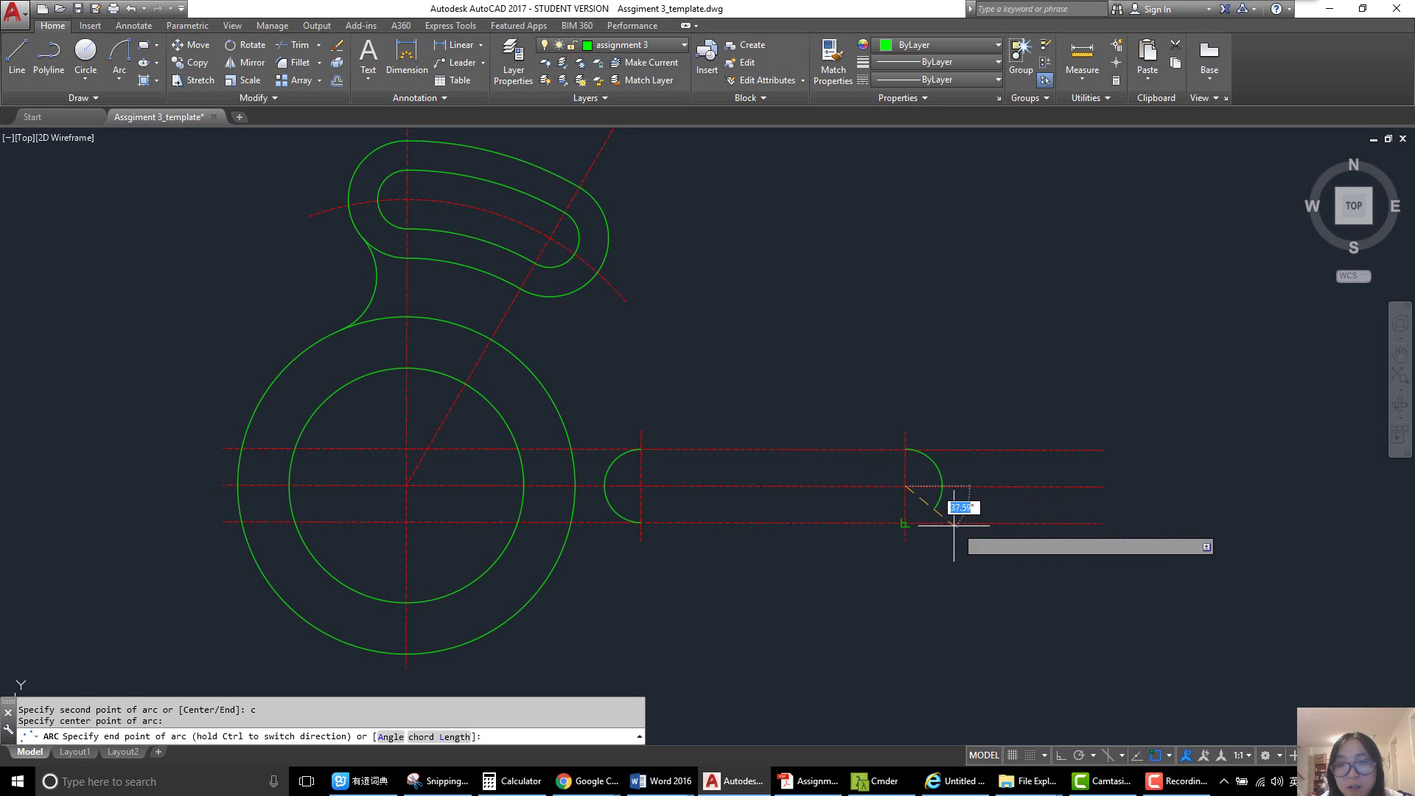
left_click(905, 523)
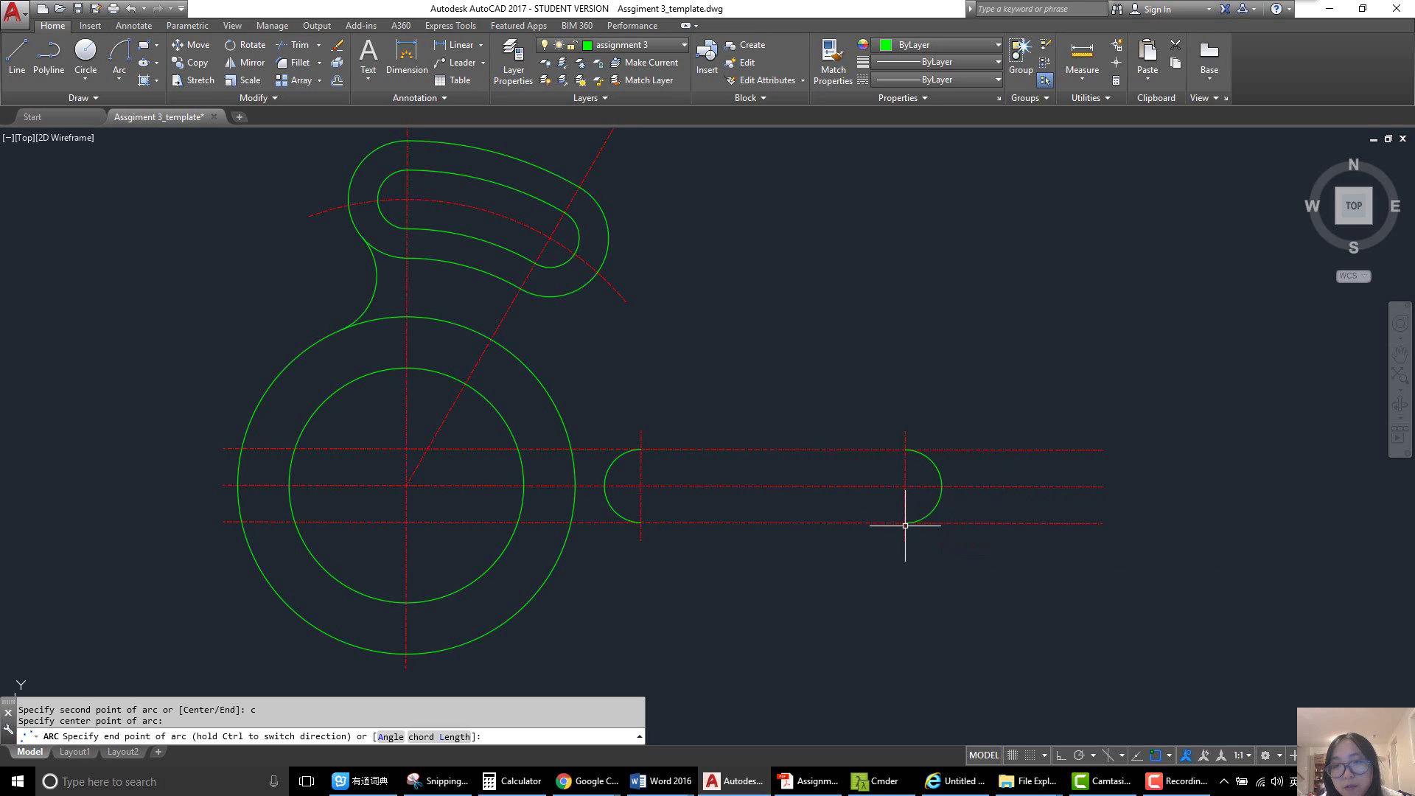
- Move the two horizontal offset lines of the straight slot to the assignment 3 layer
scroll(914, 479, "down", 2)
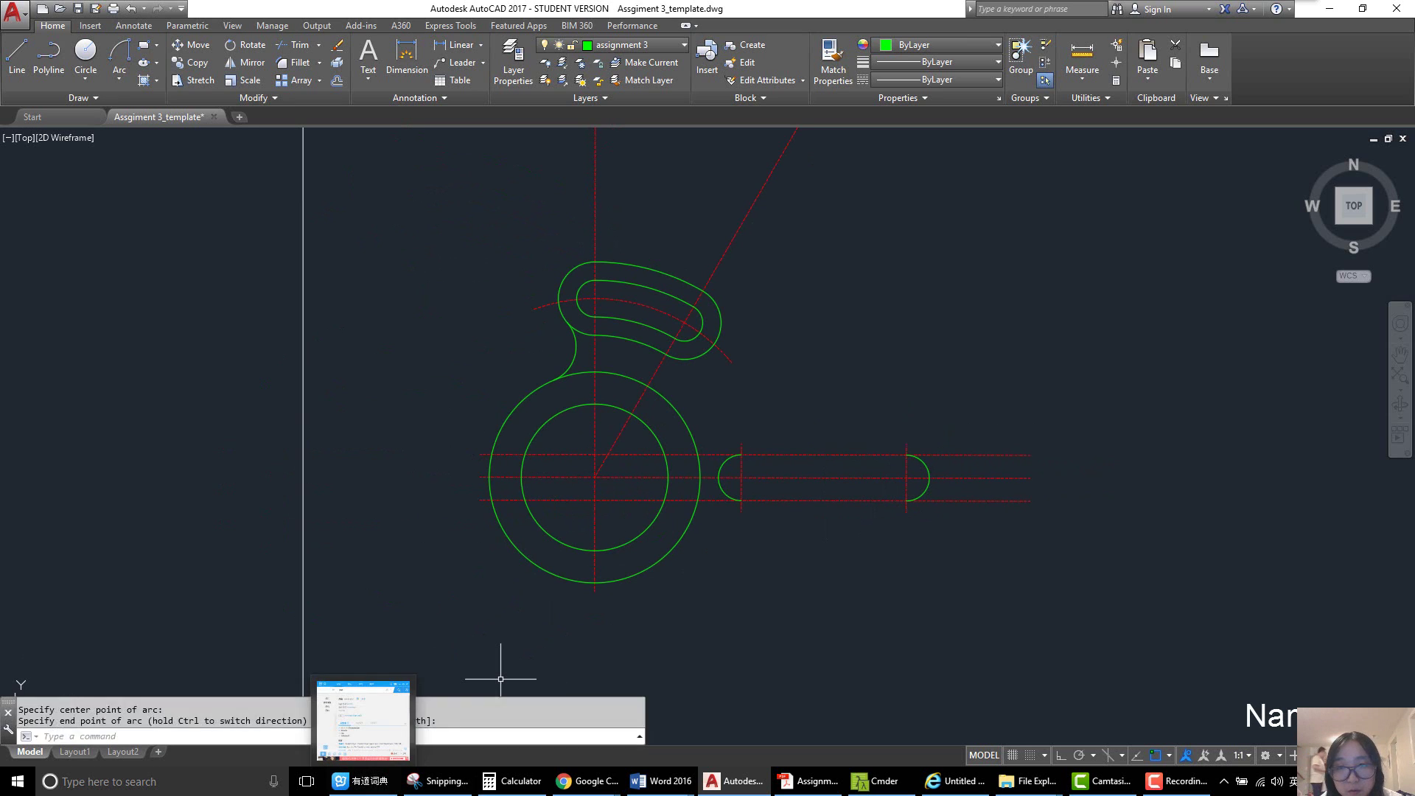
left_click(955, 454)
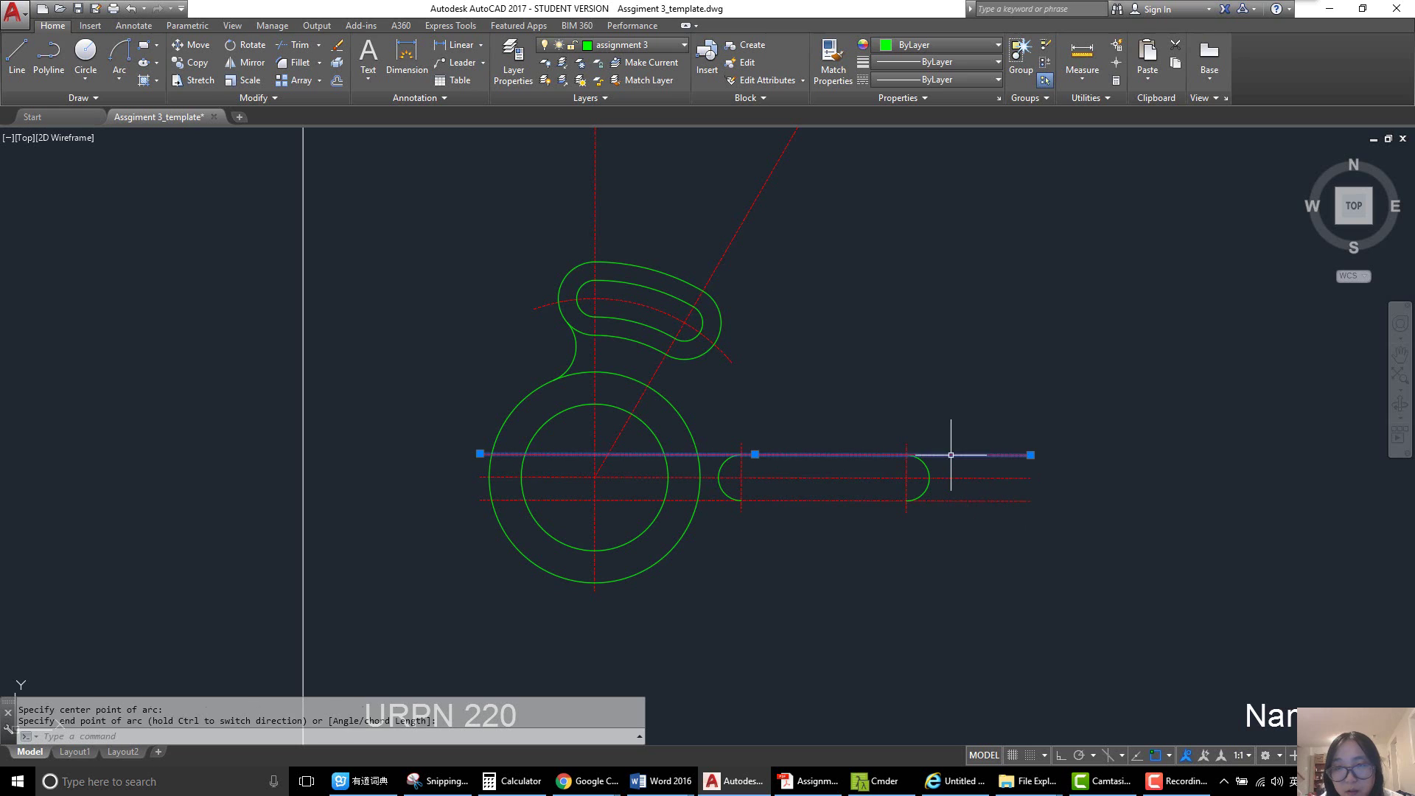
left_click(952, 500)
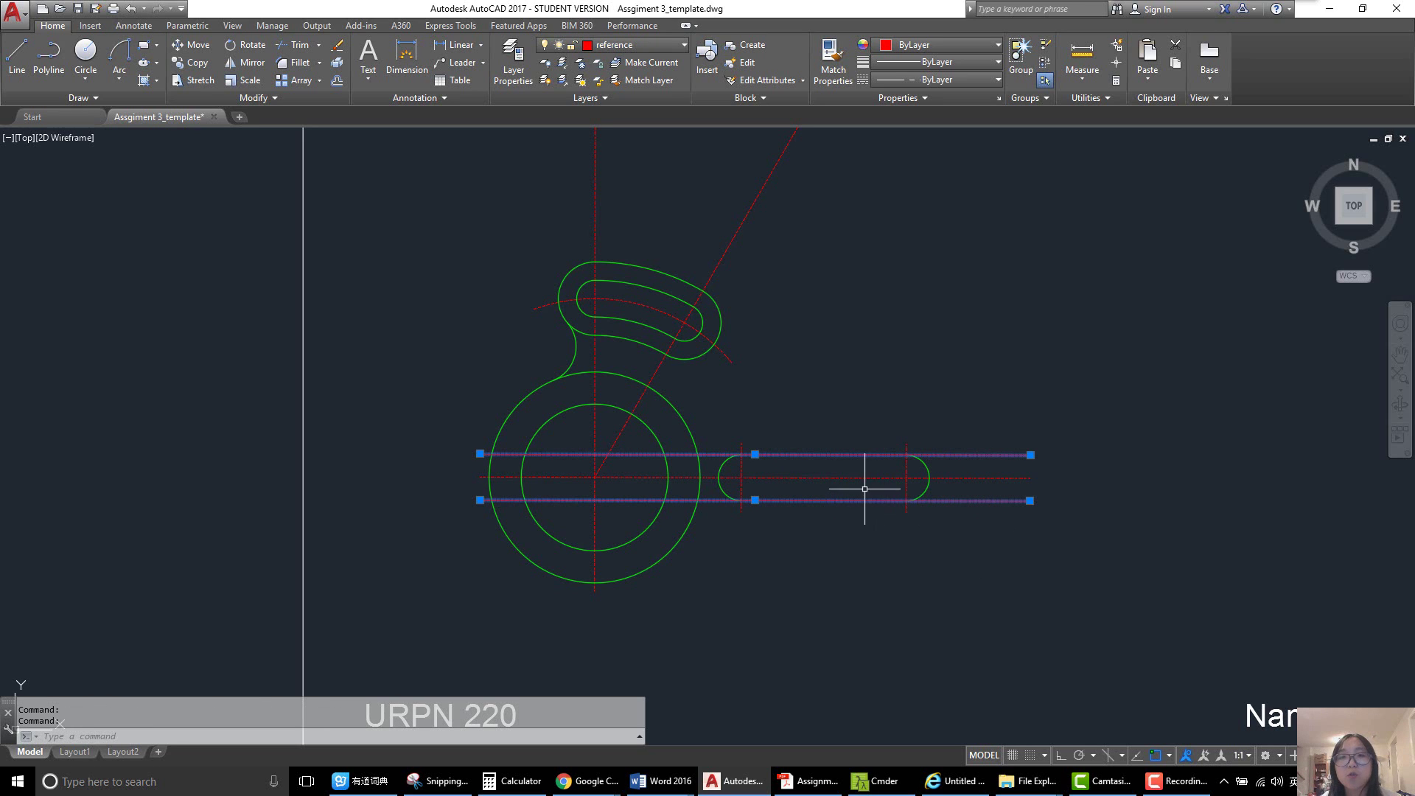
left_click(628, 51)
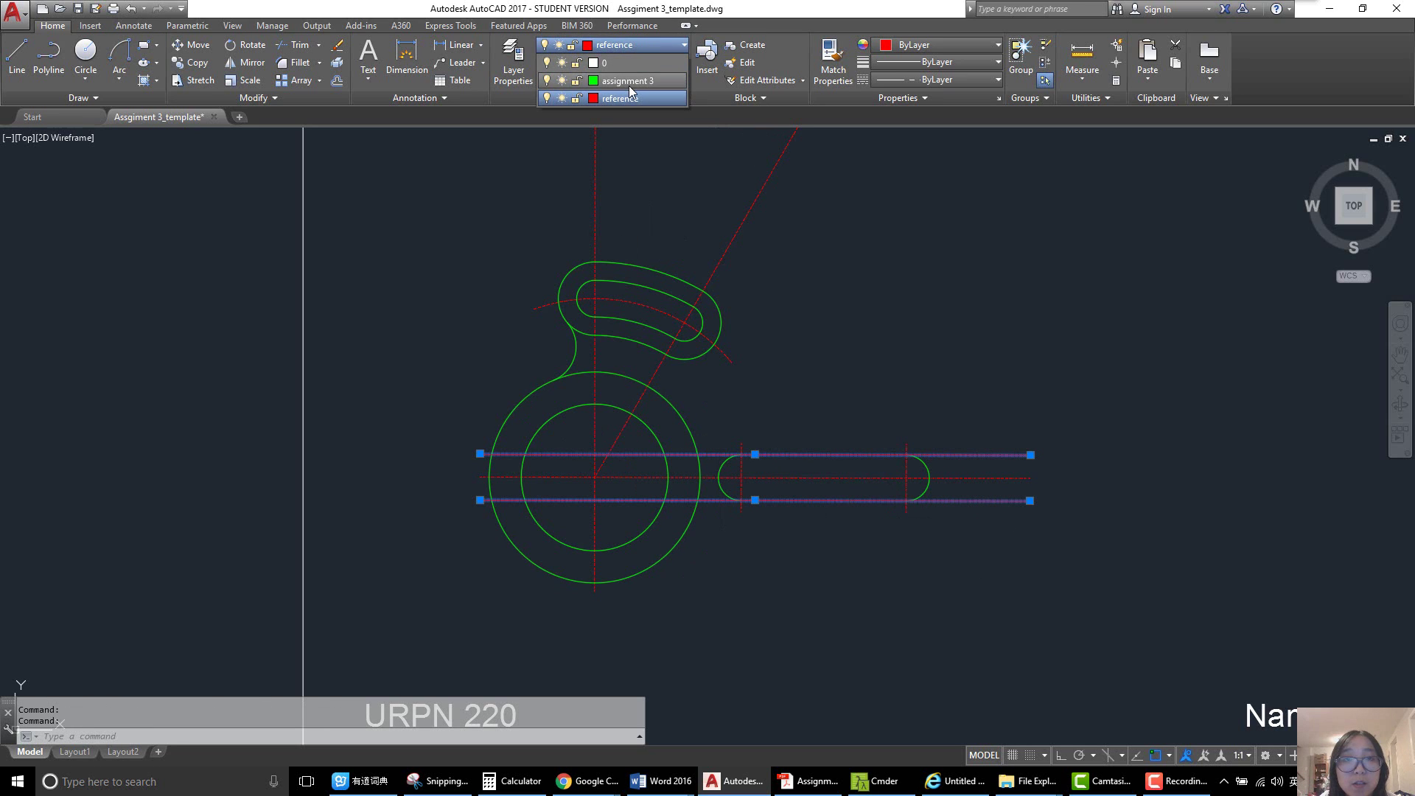
left_click(631, 82)
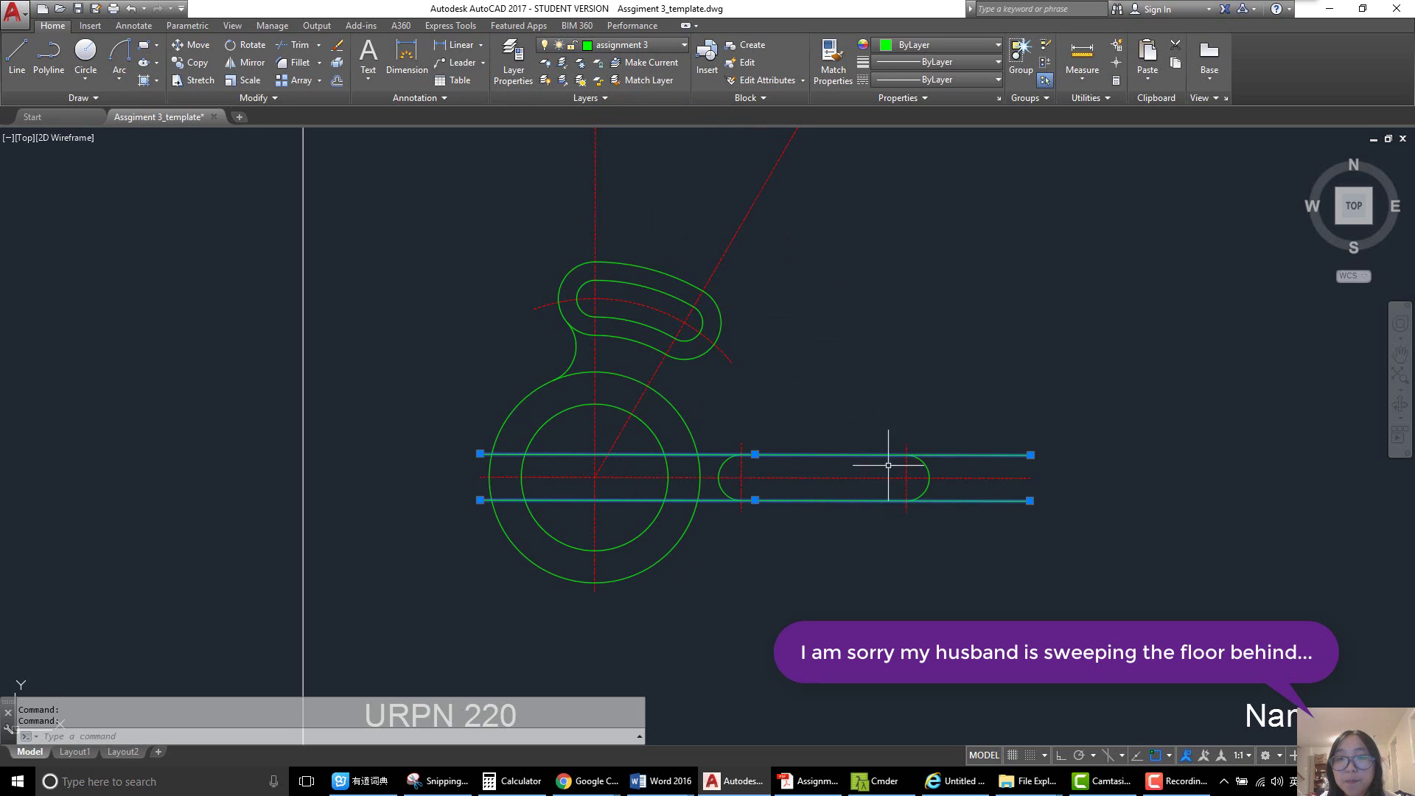
scroll(897, 445, "up", 2)
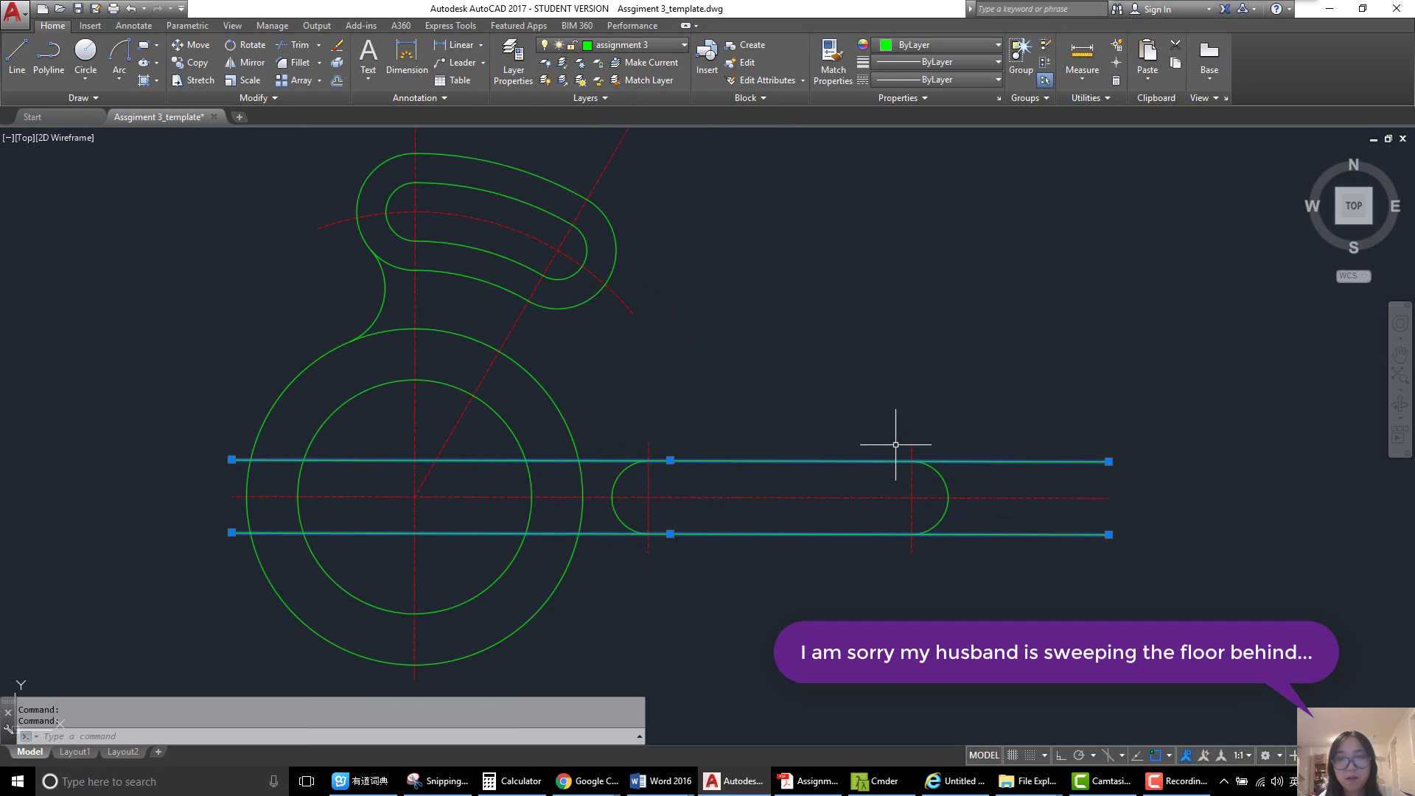
type("arc")
key("Return")
key("Escape")
- Trim both straight slot lines beyond the left and right end arcs, using the two arcs as cutting edges
middle_click_drag(930, 522, 933, 502)
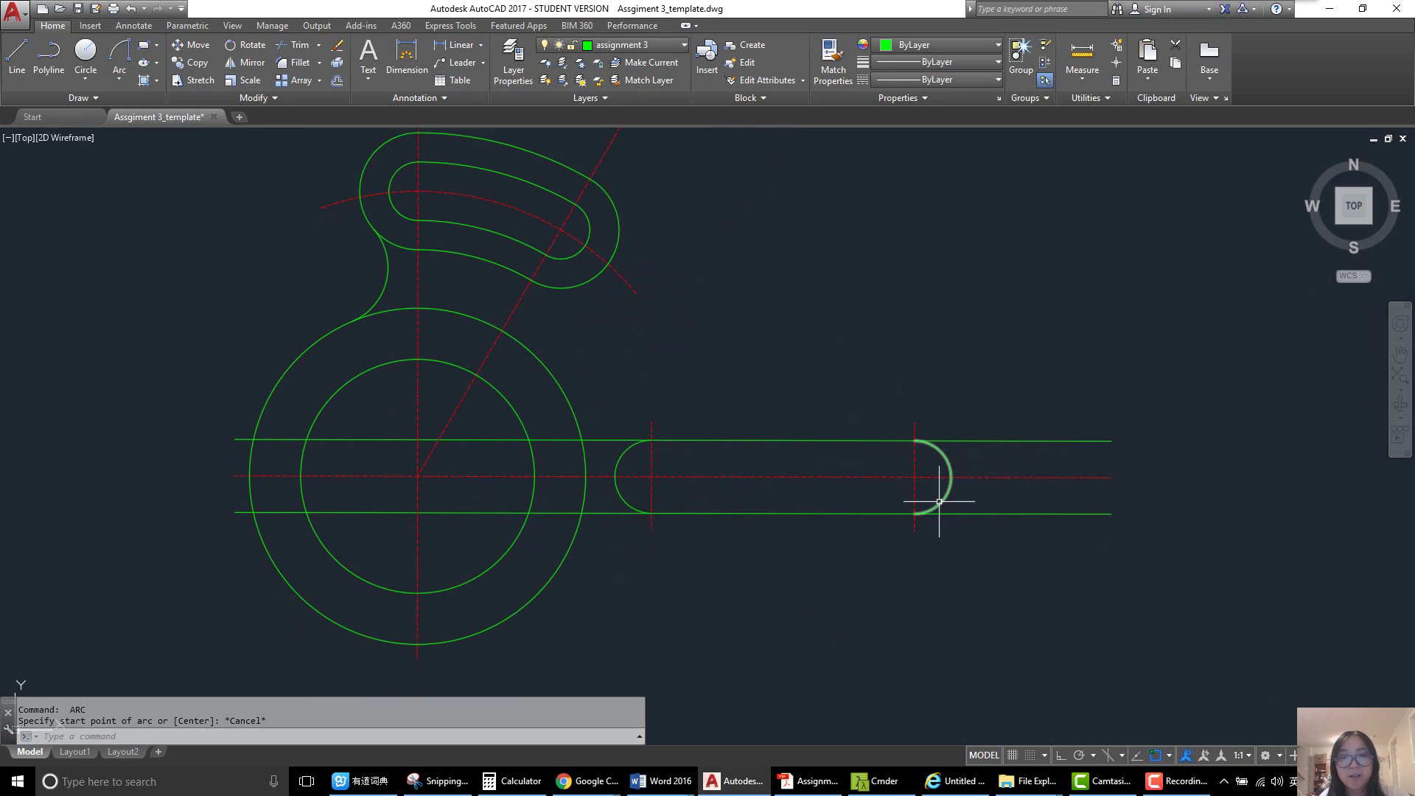
type("tr")
key("Return")
left_click(949, 472)
left_click(622, 458)
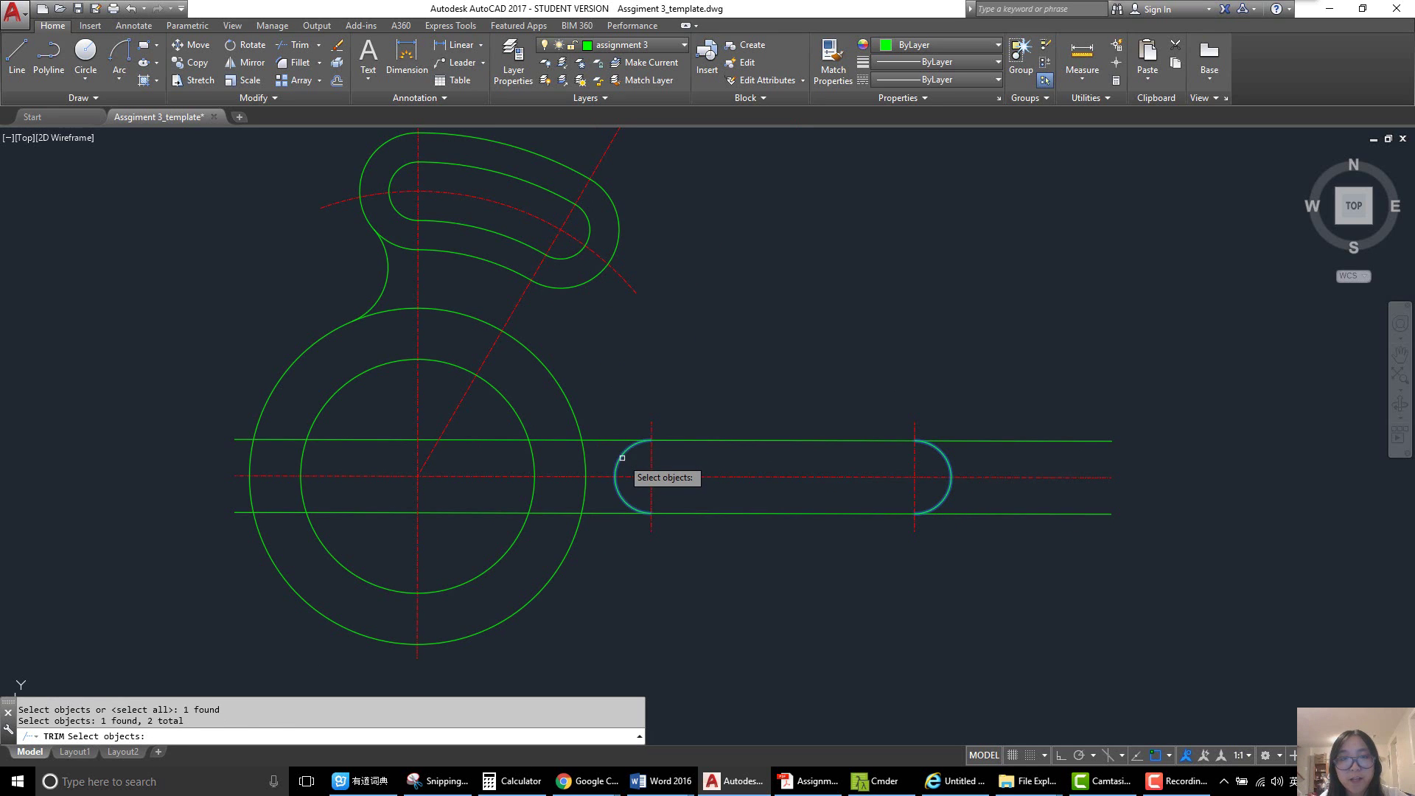
key("Return")
left_click(606, 440)
left_click(610, 514)
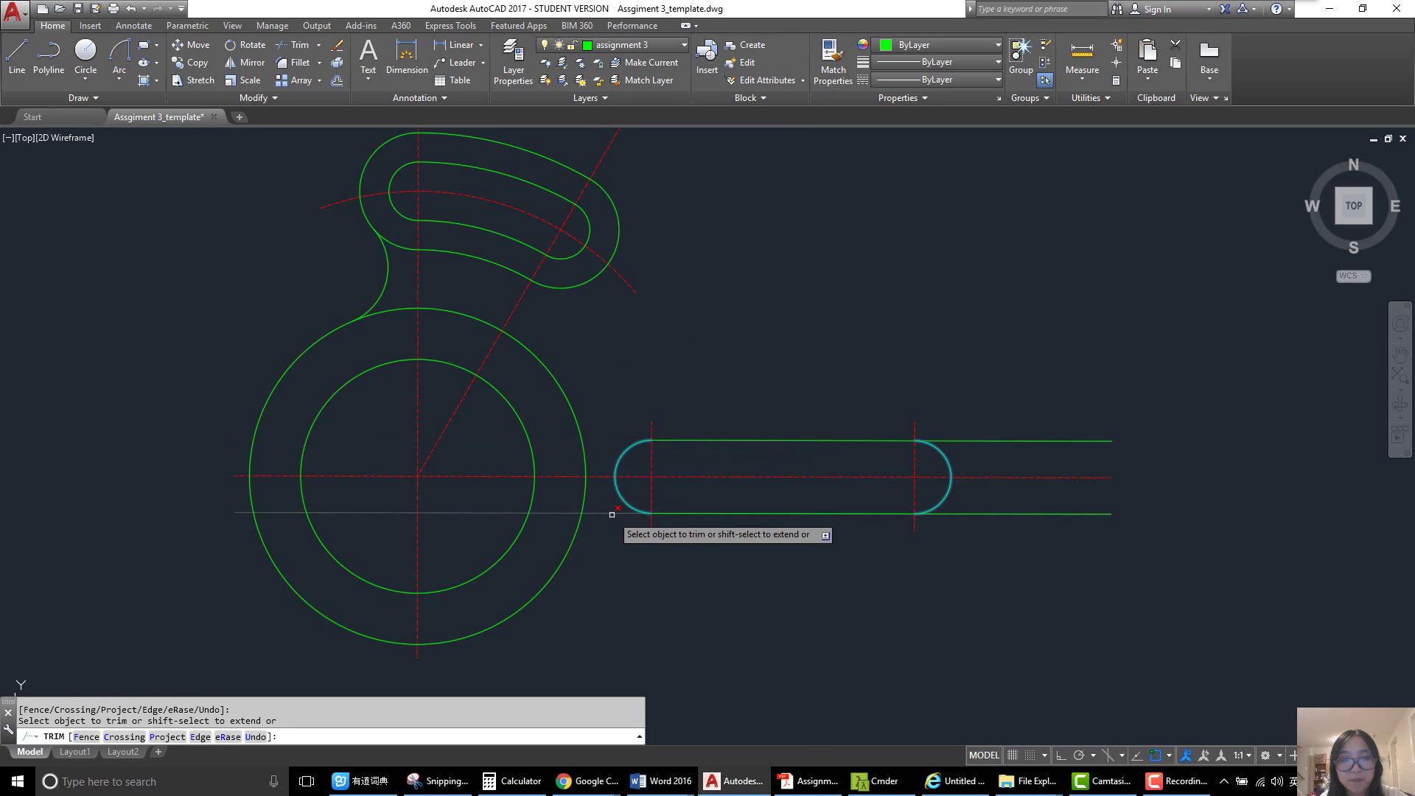
left_click(951, 513)
left_click(956, 441)
key("Return")
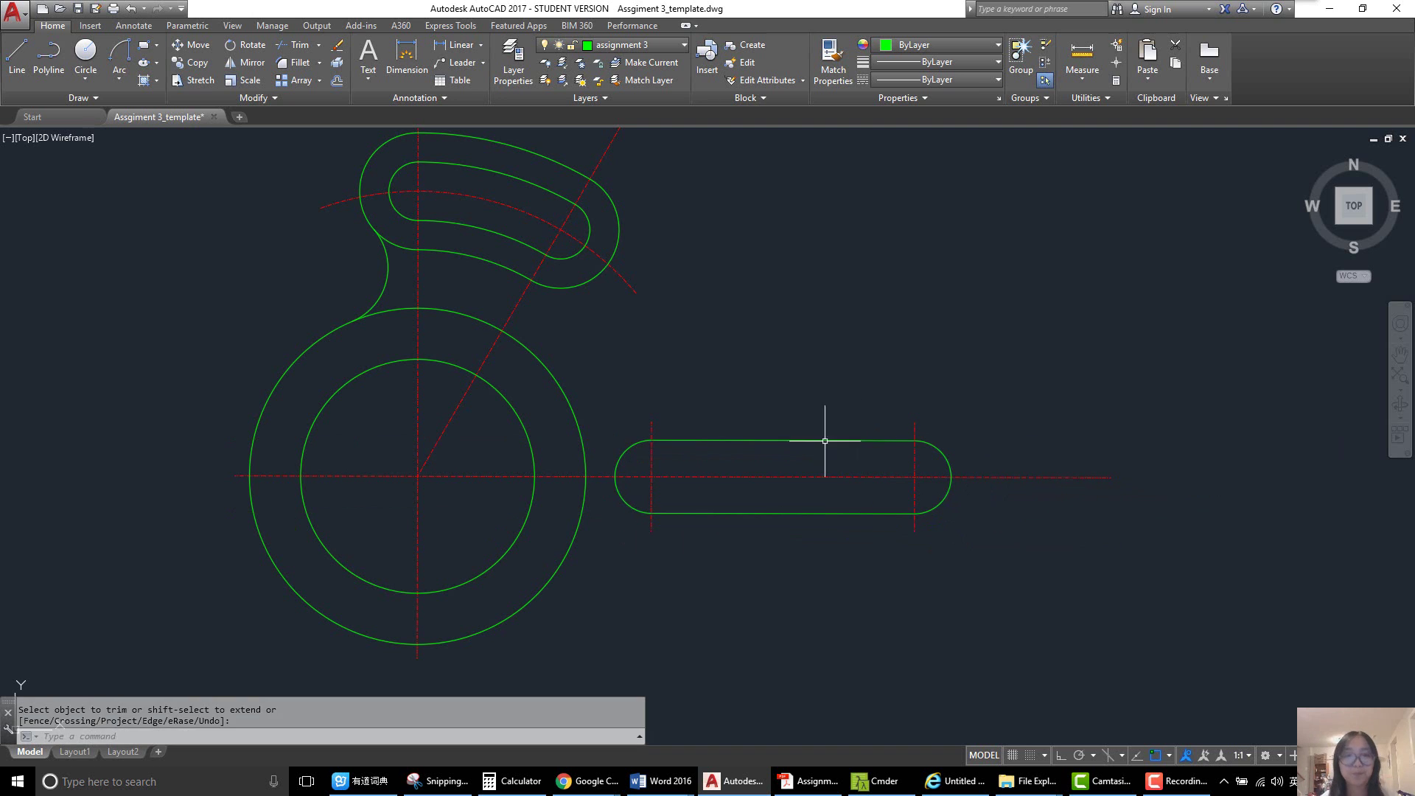
- Circle the R20 and R10 dimensions on the reference drawing in Snipping Tool, and return to AutoCAD
left_click(443, 782)
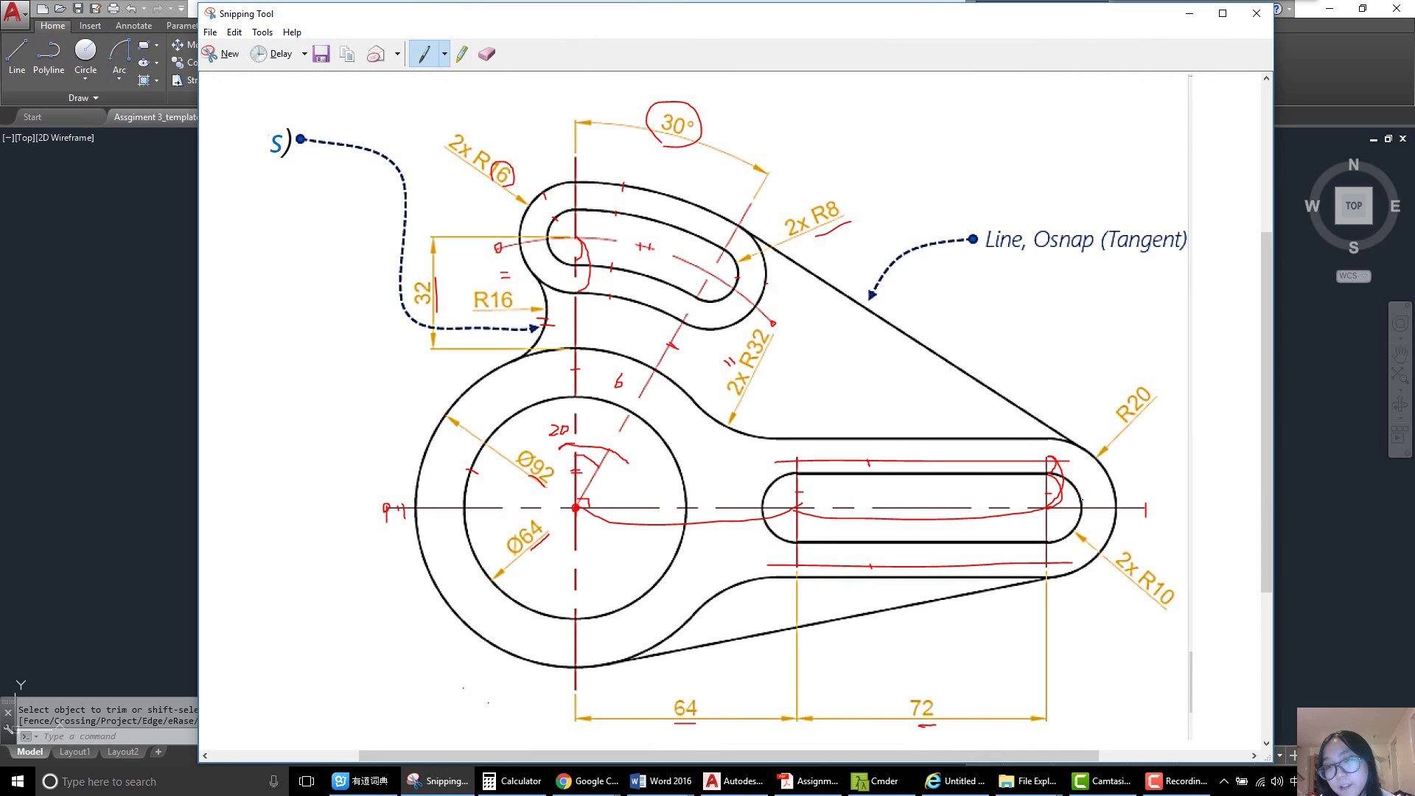
mouse_move(1117, 426)
left_mouse_down()
mouse_move(1113, 406)
mouse_move(1153, 391)
mouse_move(1131, 439)
left_mouse_up()
mouse_move(1144, 611)
left_mouse_down()
mouse_move(1189, 566)
mouse_move(1160, 612)
left_mouse_up()
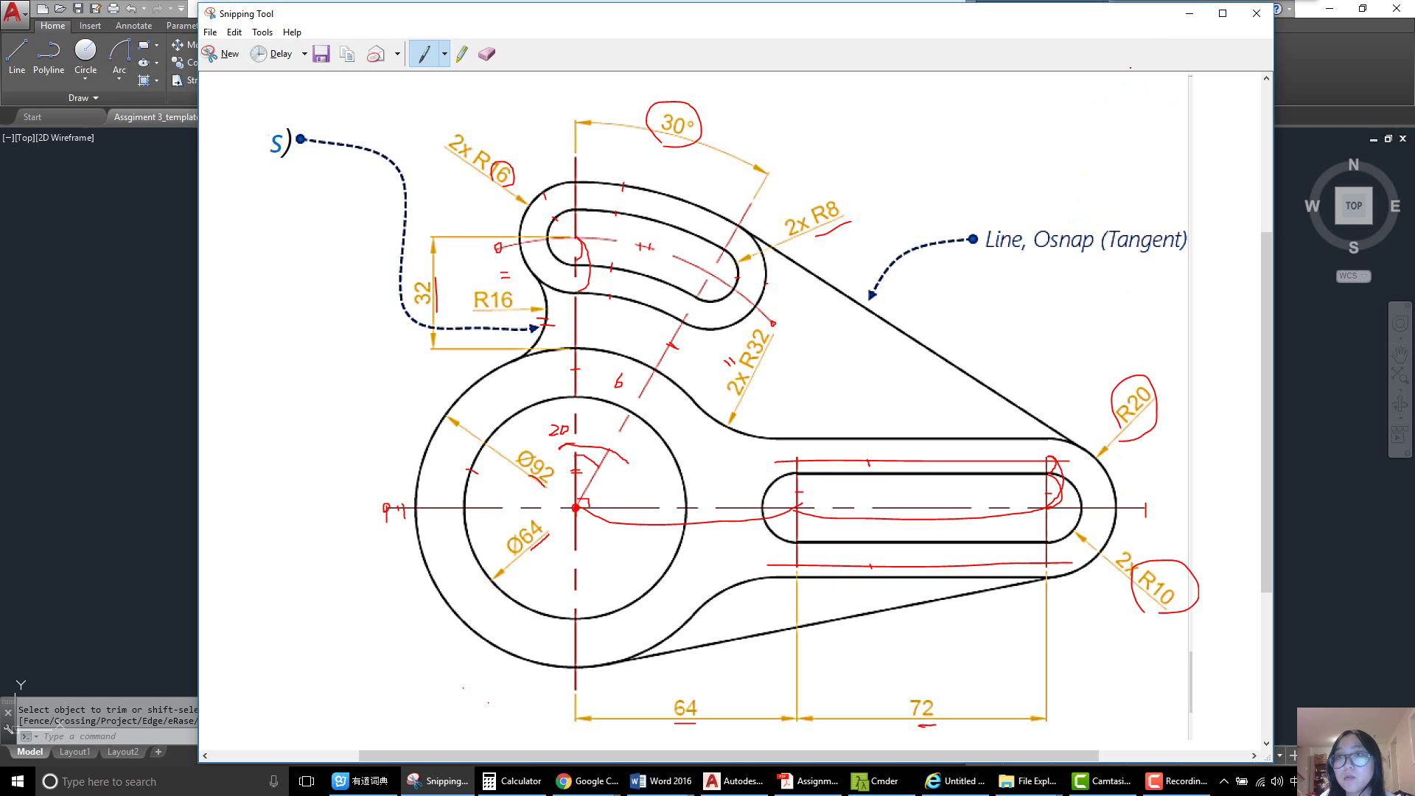
left_click(1190, 13)
- Offset the straight slot's upper and lower lines 10 outward, one above and one below the slot
middle_click_drag(774, 474, 760, 471)
key("Escape")
type("o")
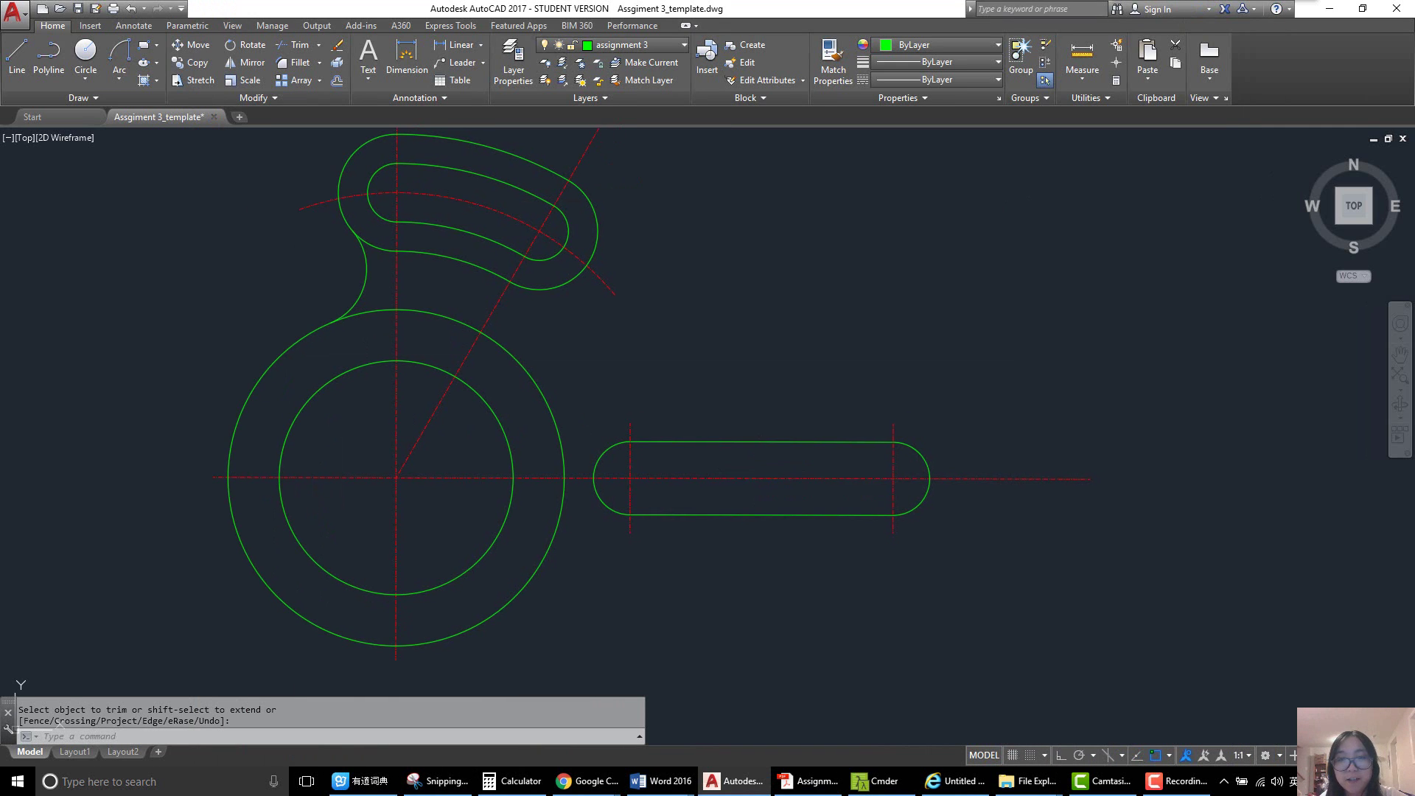
key("Return")
type("10")
key("Return")
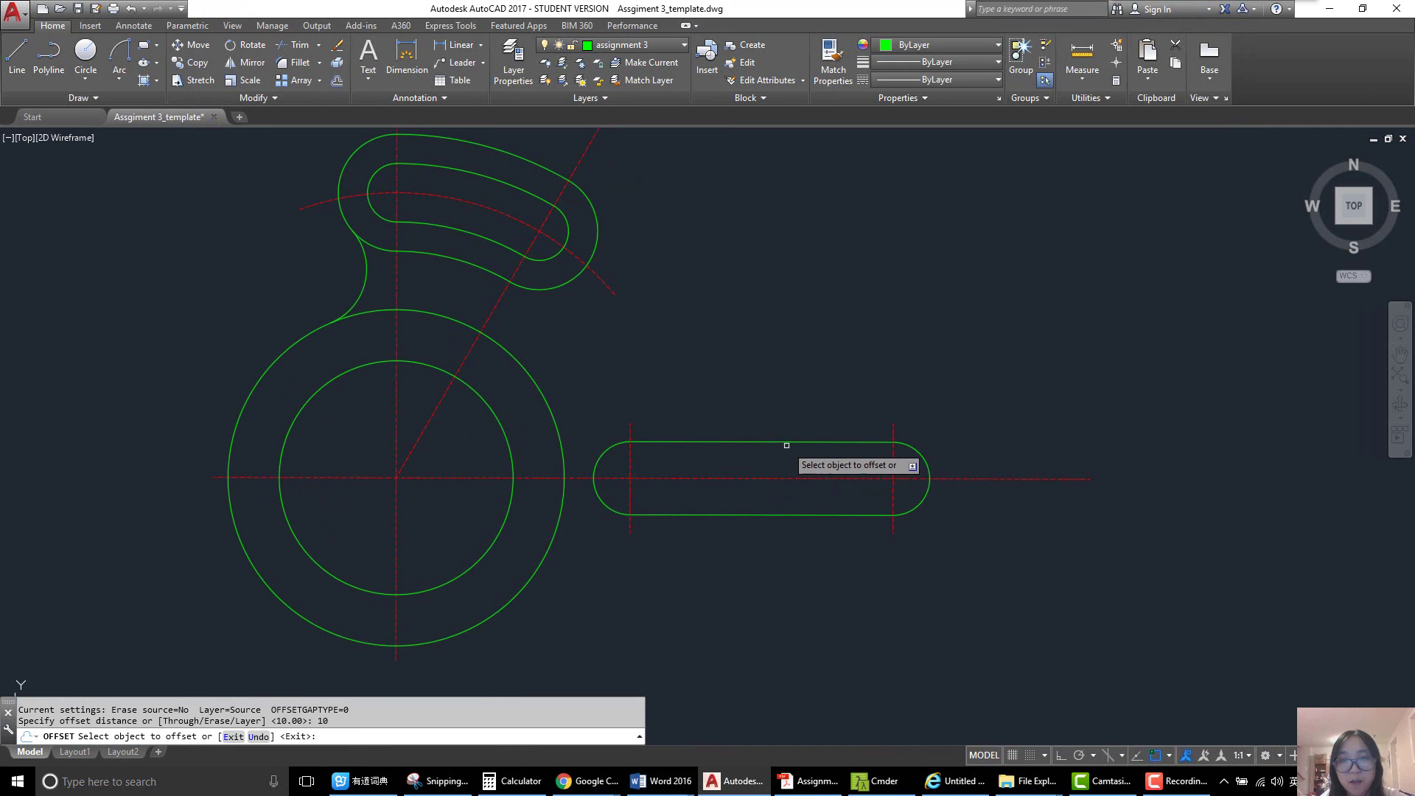
left_click(786, 443)
left_click(787, 395)
left_click(788, 516)
left_click(801, 554)
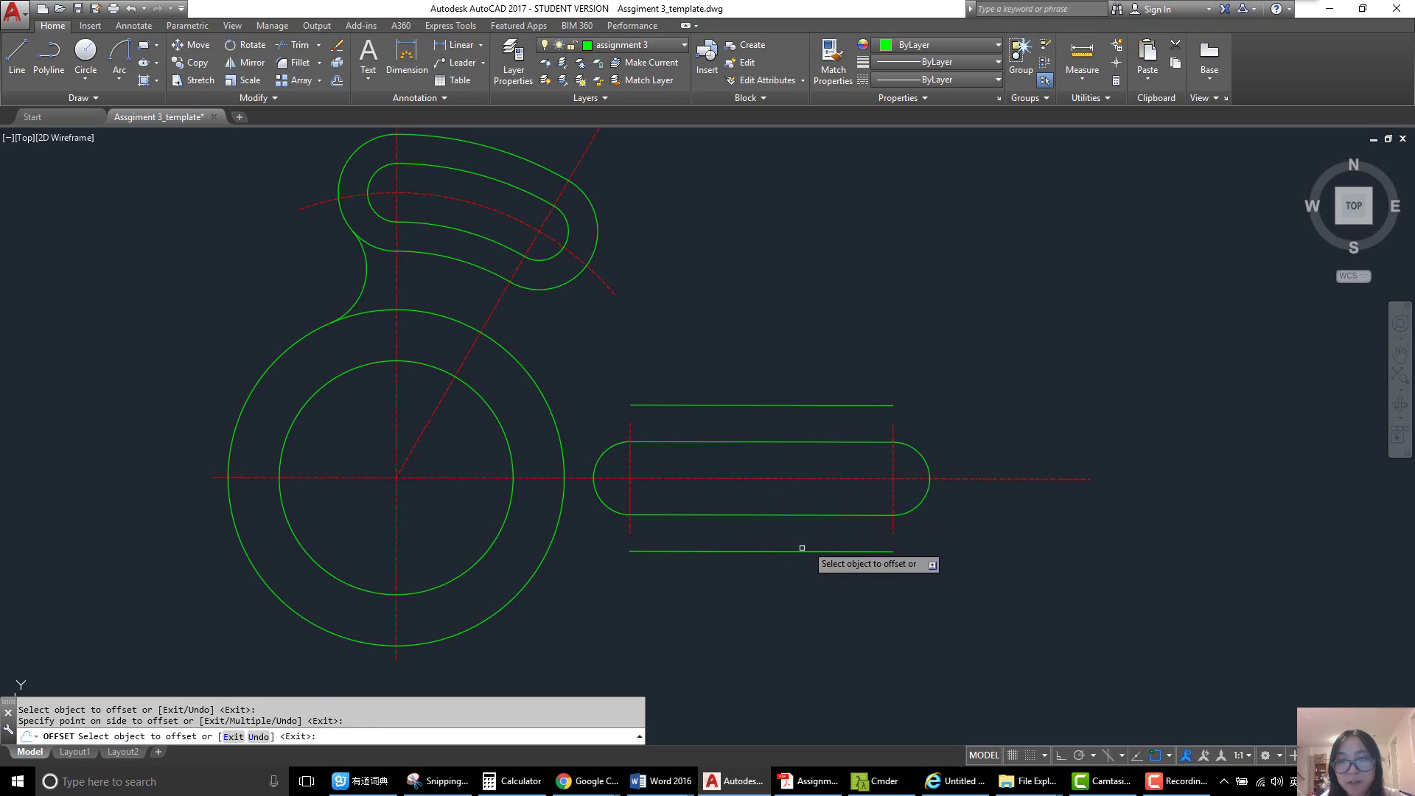
- Offset the straight slot's right end arc outward by the same 10 distance, and end the Offset command
left_click(927, 464)
left_click(1003, 436)
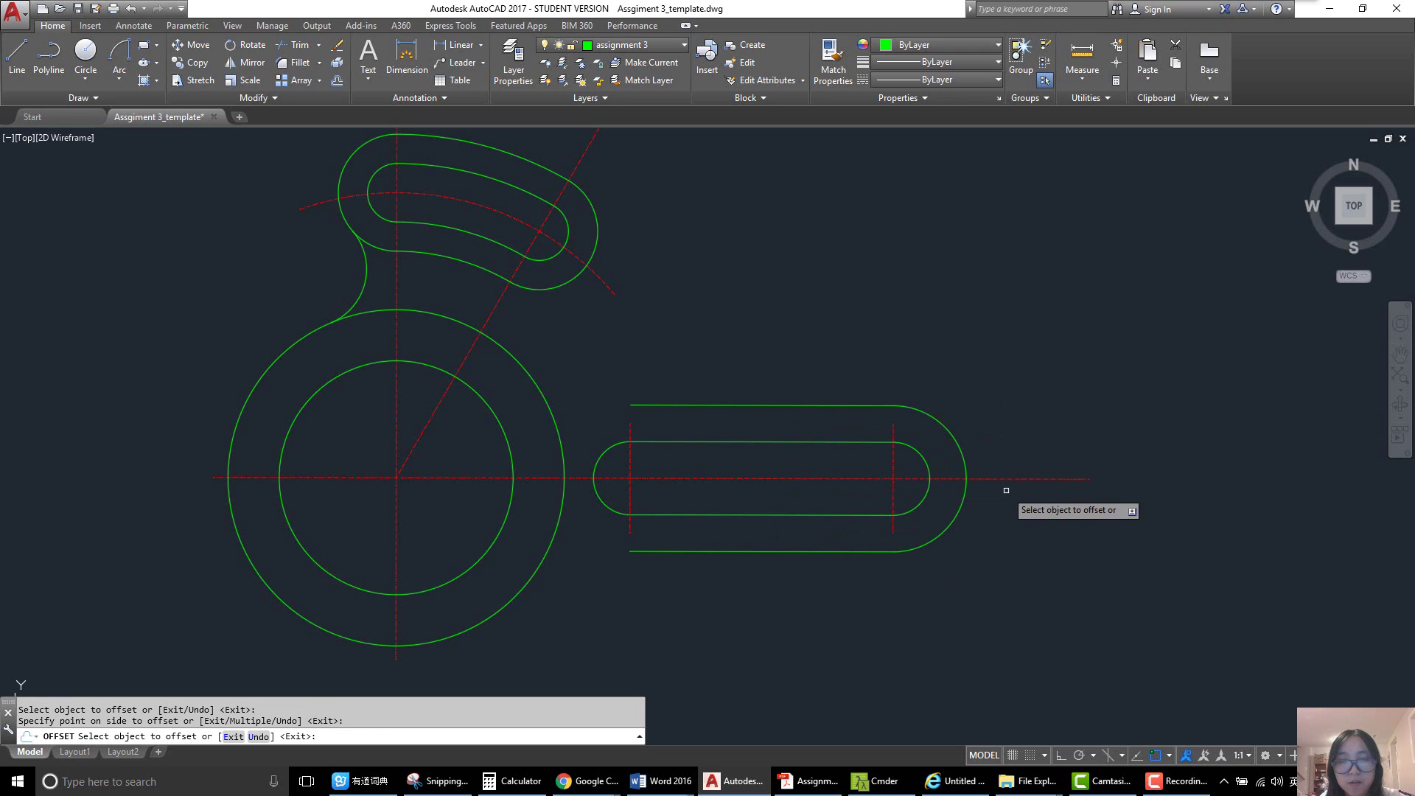
key("Return")
- Mark the two tangent lines and their endpoints on the reference drawing in Snipping Tool, and return to AutoCAD
scroll(870, 516, "down", 1)
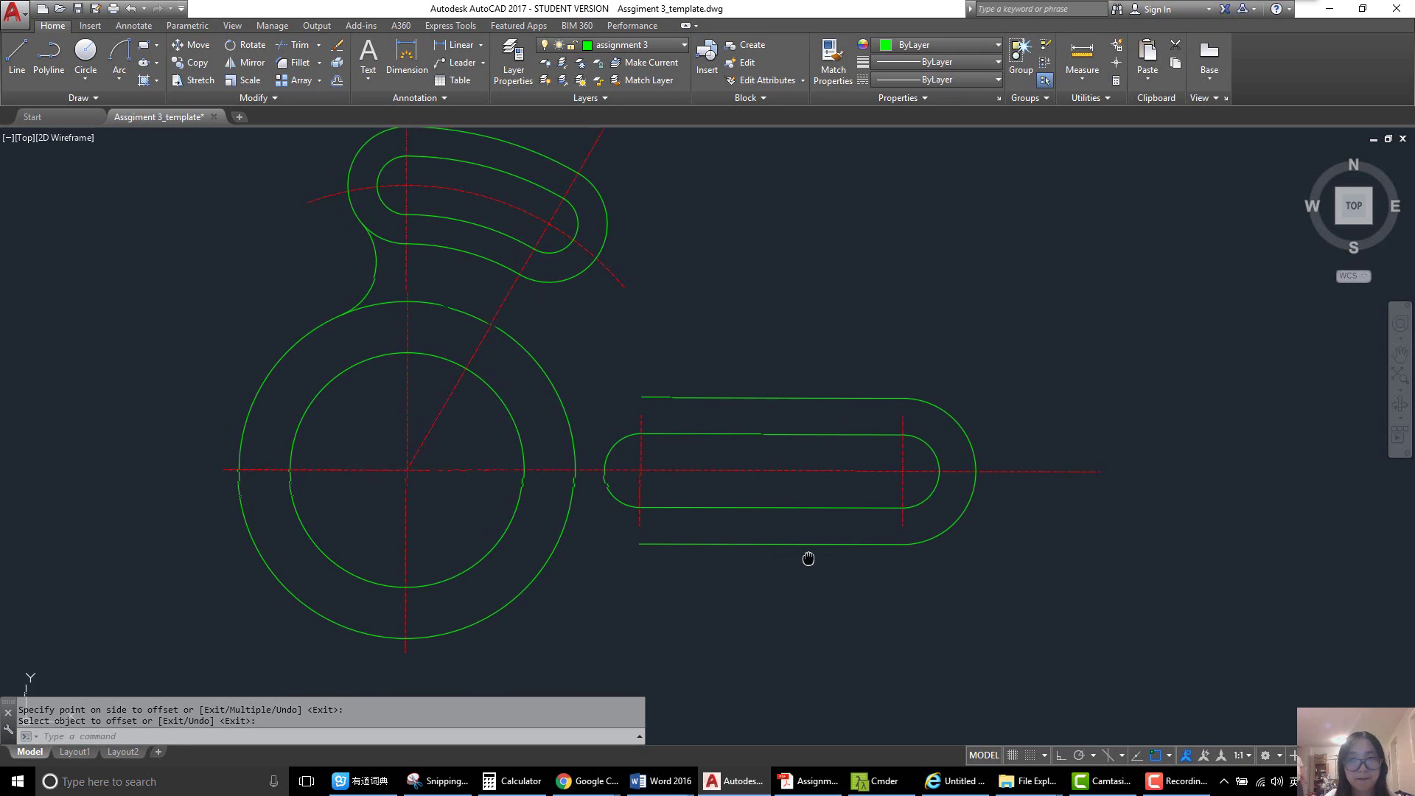
scroll(806, 559, "up", 1)
left_click(441, 783)
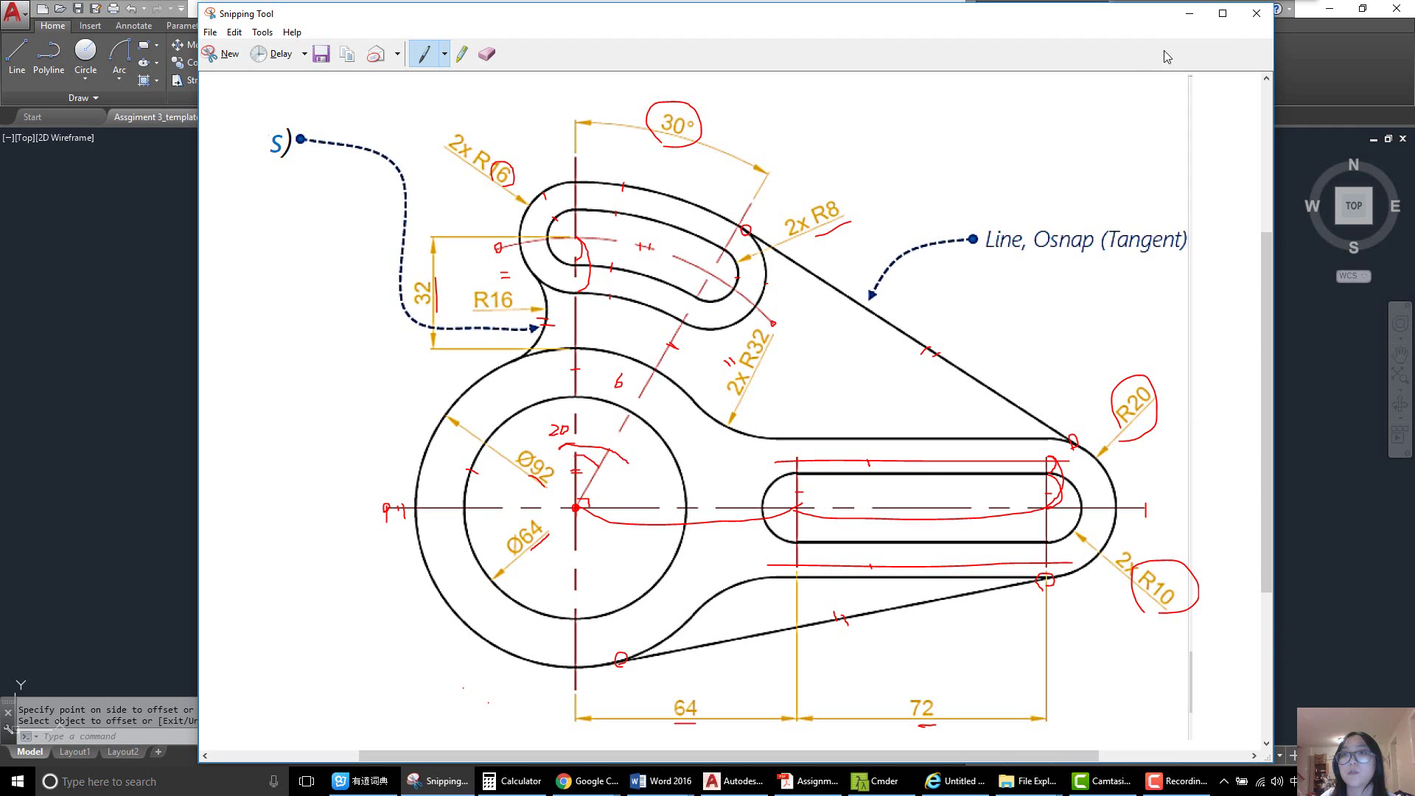
left_click(1189, 14)
key("Escape")
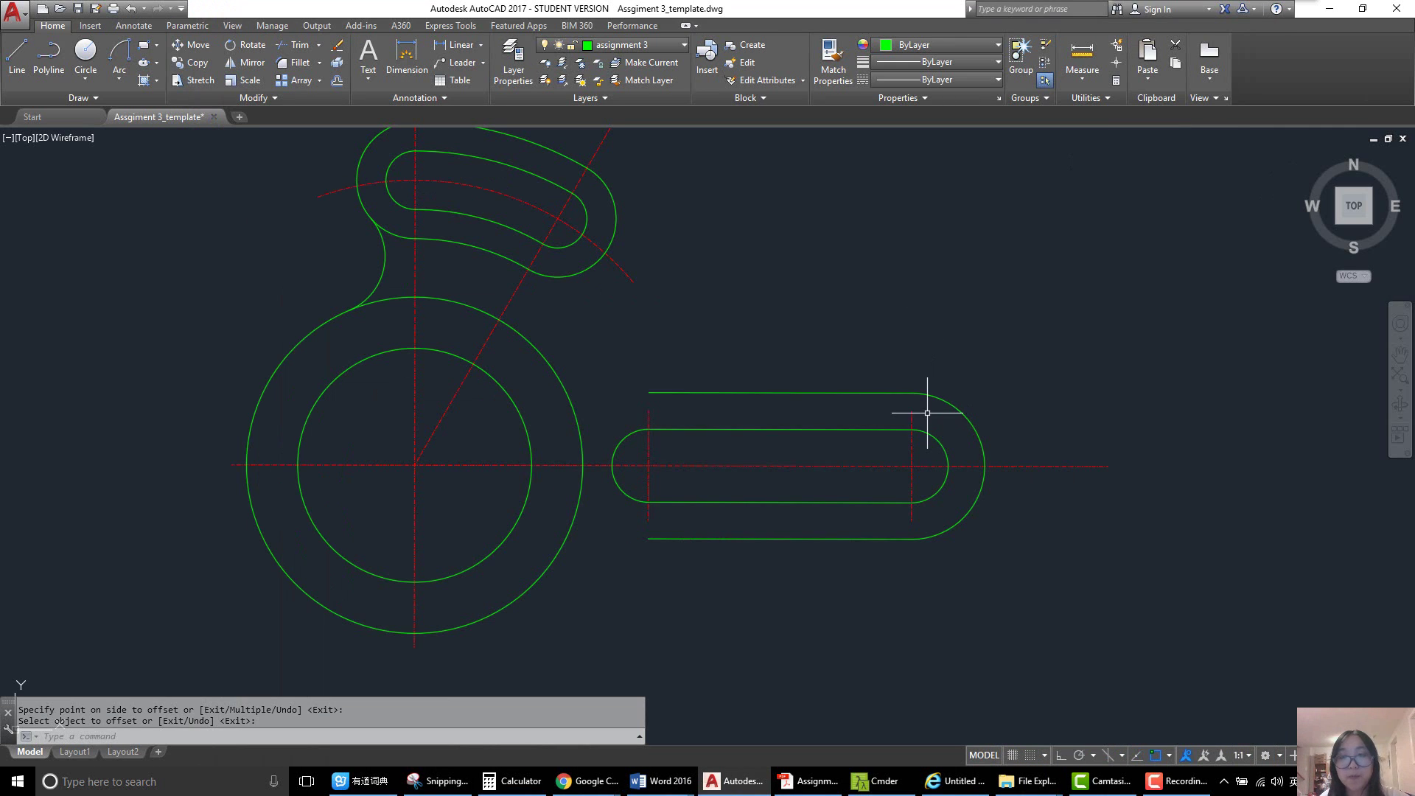
- Draw a line from the curved slot's outer outline at the 30° centerline to the straight slot's outer right arc, tangent to that arc
type("l")
key("Return")
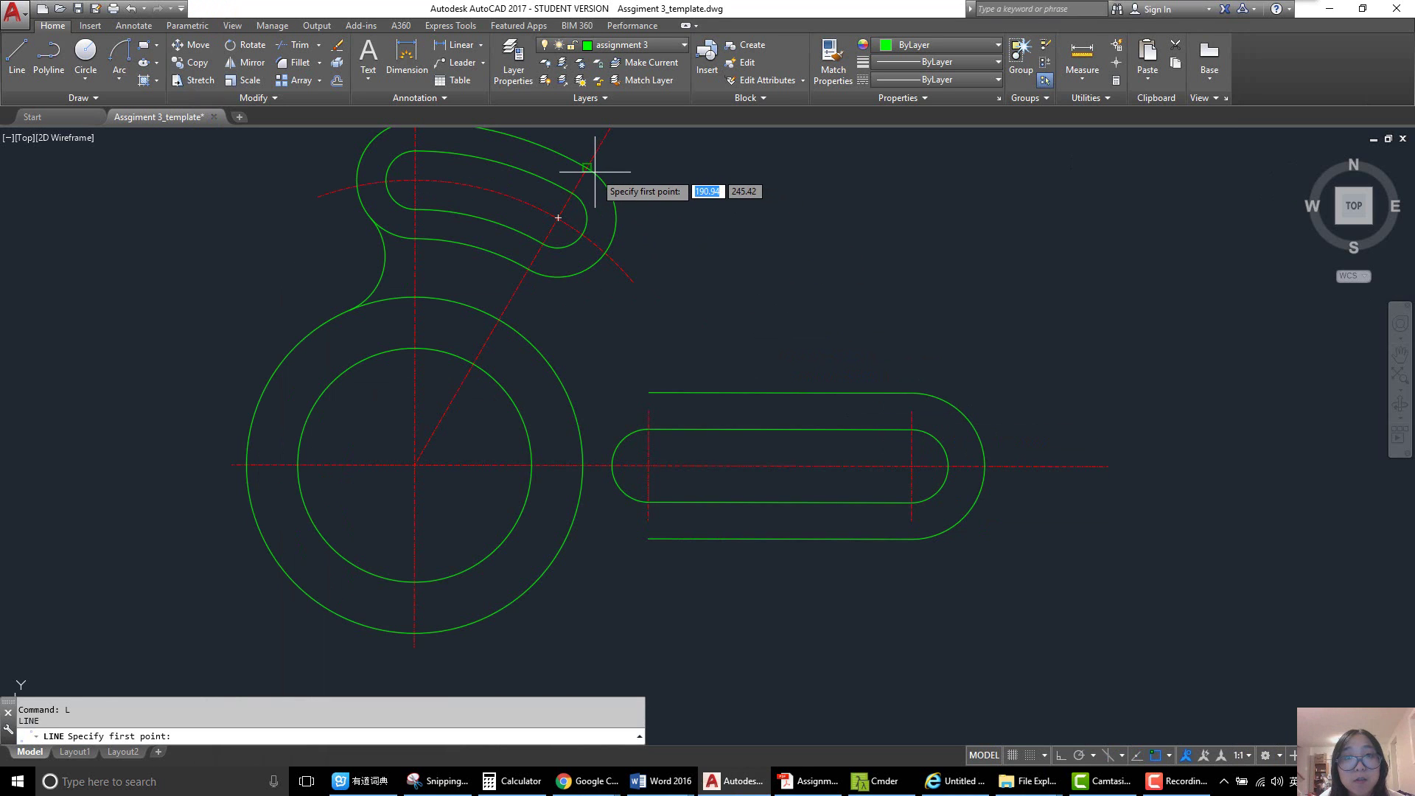
scroll(589, 166, "up", 5)
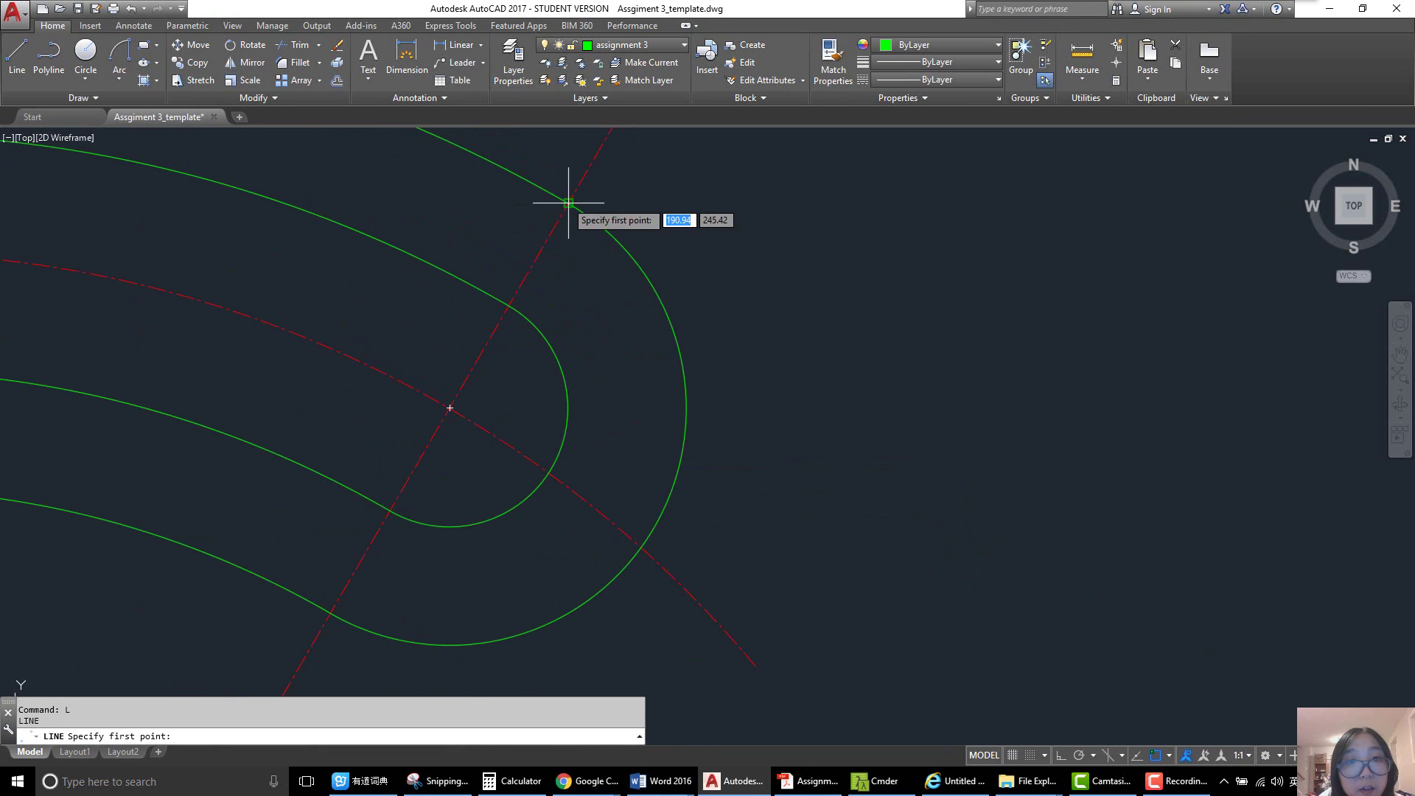
scroll(563, 202, "up", 3)
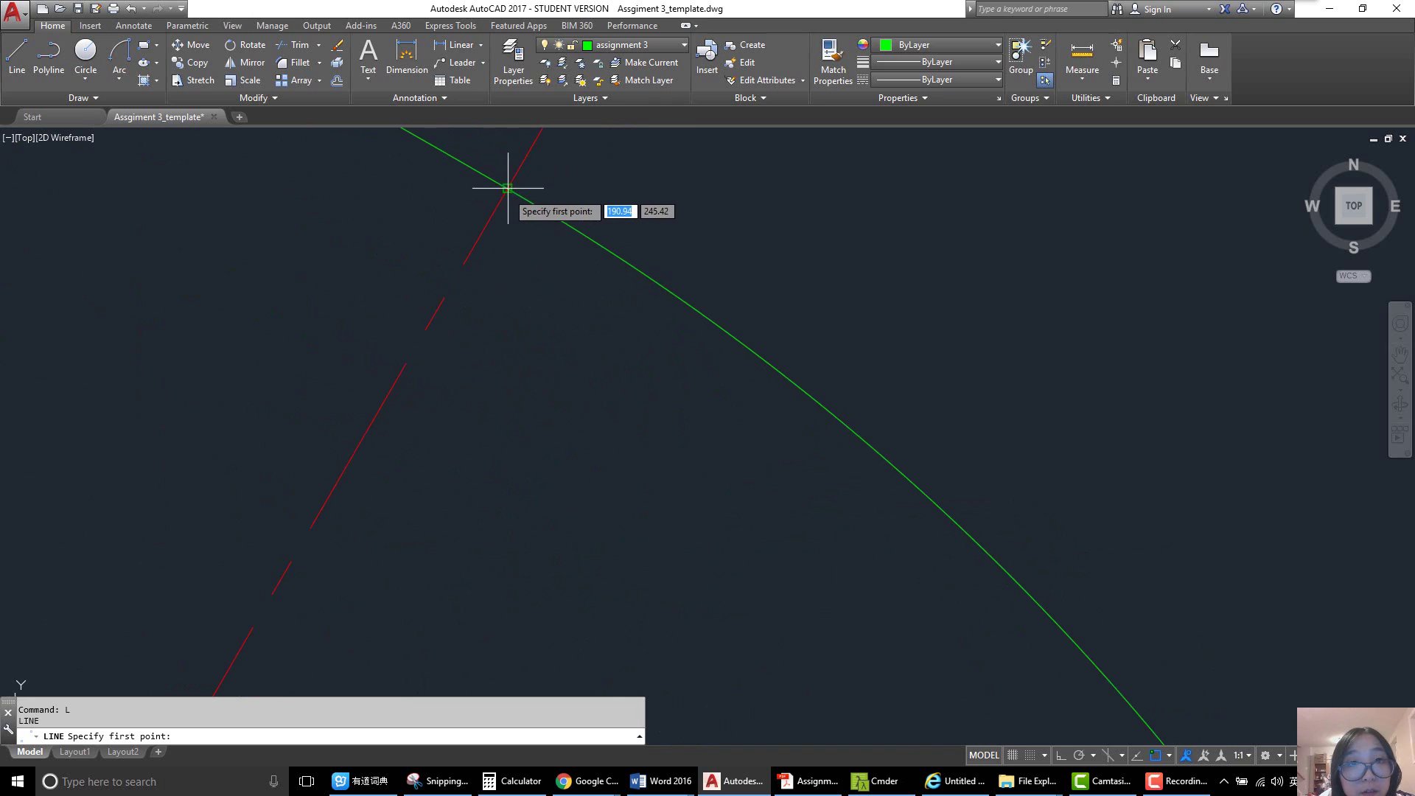
left_click(508, 190)
scroll(552, 246, "down", 5)
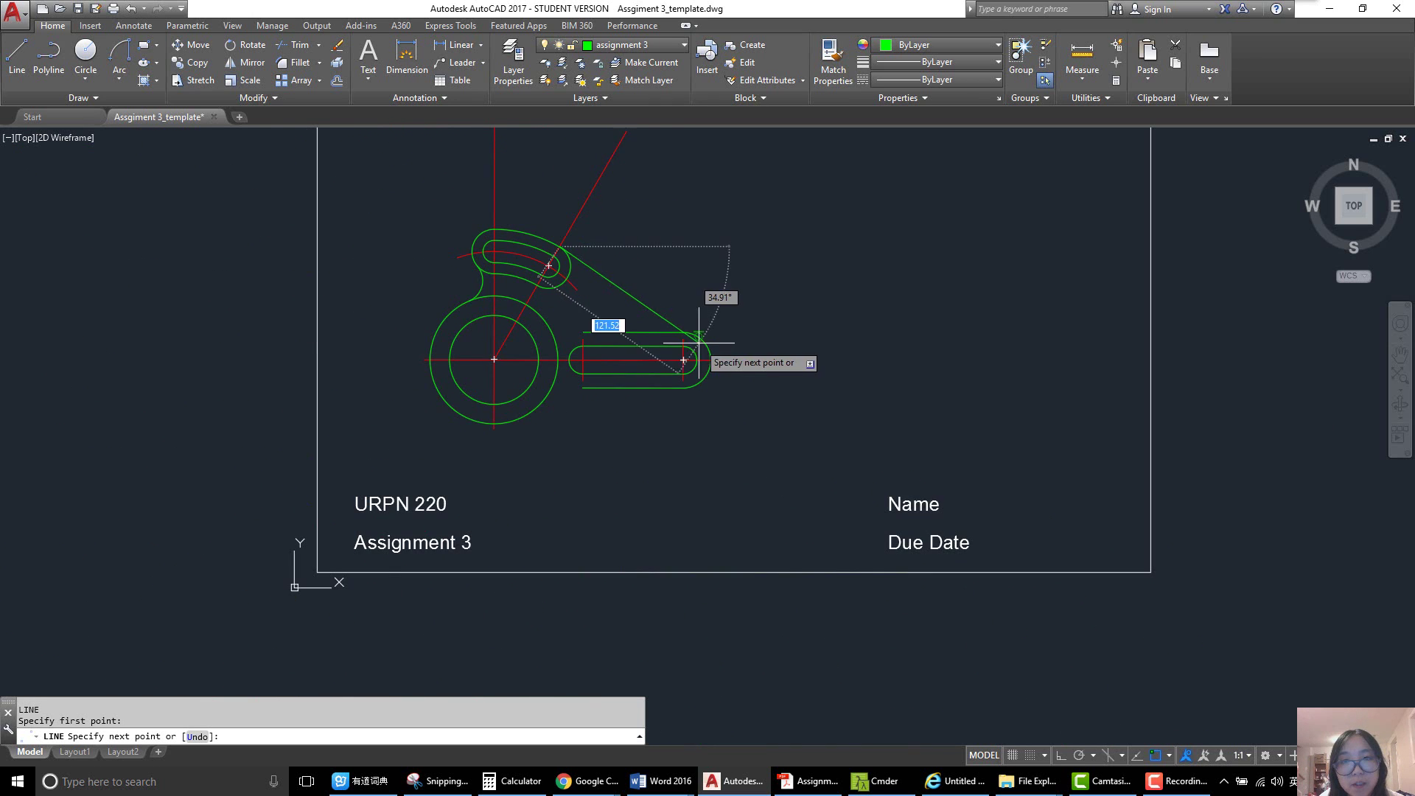
scroll(712, 338, "up", 4)
left_click(752, 351)
key("Escape")
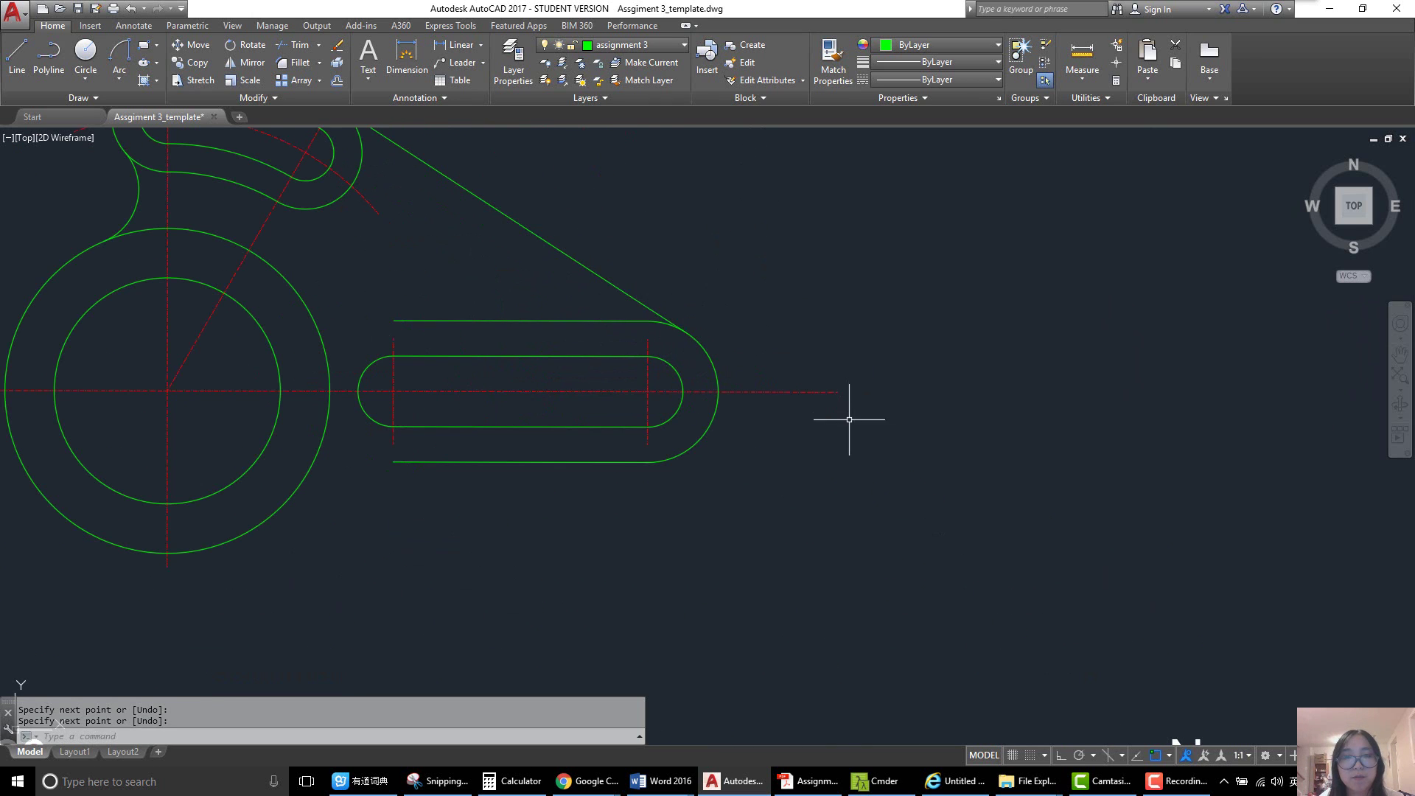
- Draw a line from the right end of the lower outer slot line to the underside of the large outer circle, tangent to the circle
scroll(847, 414, "down", 4)
type("l")
key("Return")
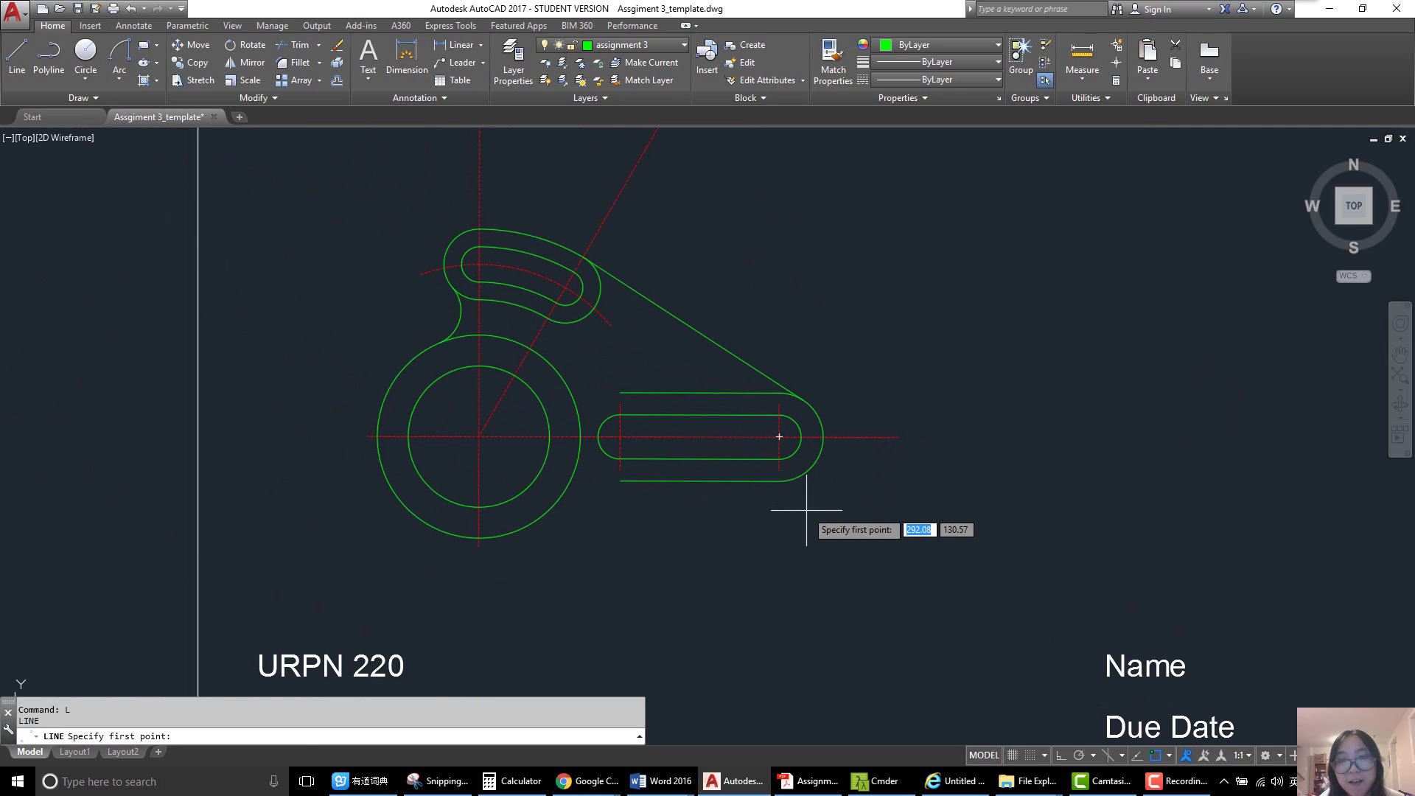
left_click(779, 481)
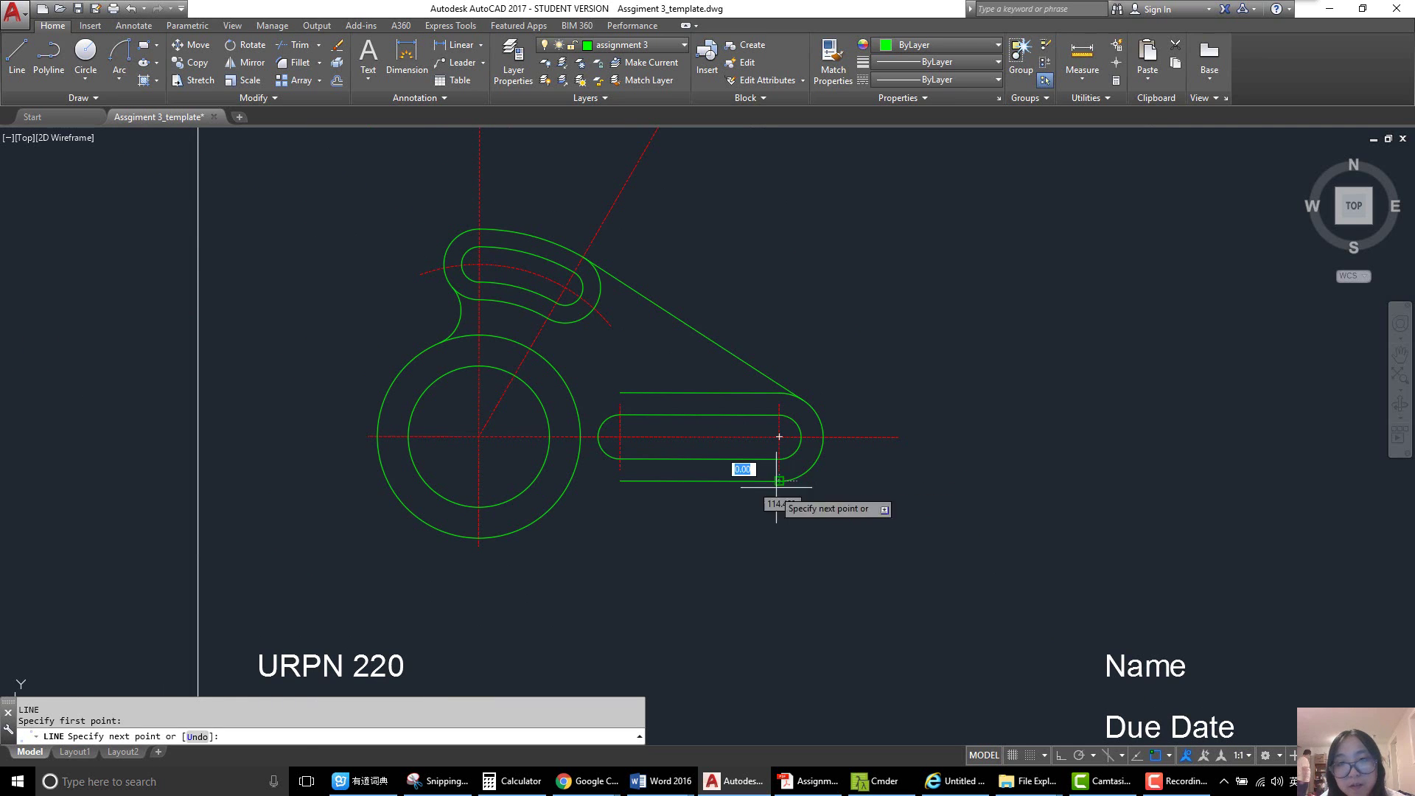
left_click(495, 536)
key("Return")
middle_click_drag(711, 445, 746, 459)
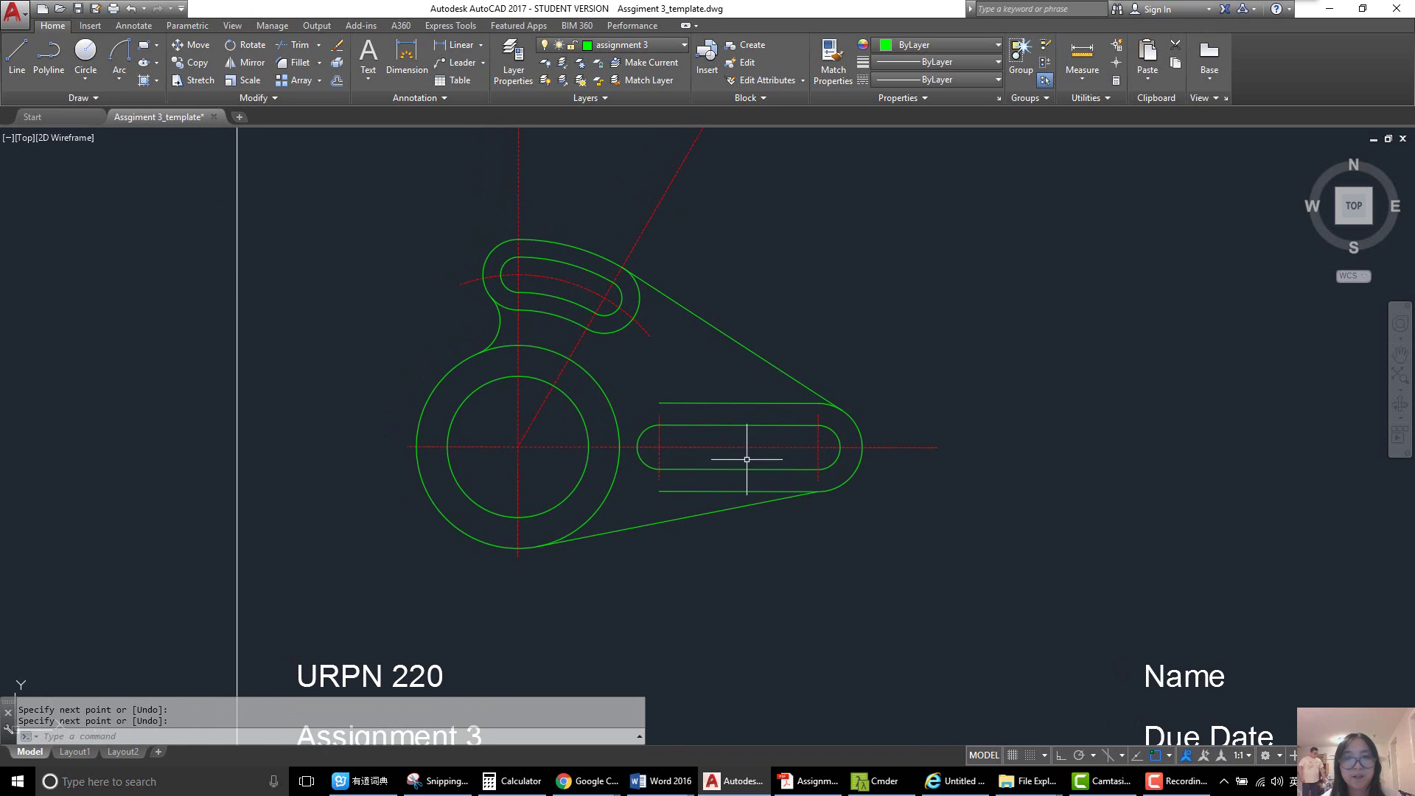
- Mark the two R32 transition arcs and their radius on the reference drawing in Snipping Tool, and return to AutoCAD
left_click(438, 781)
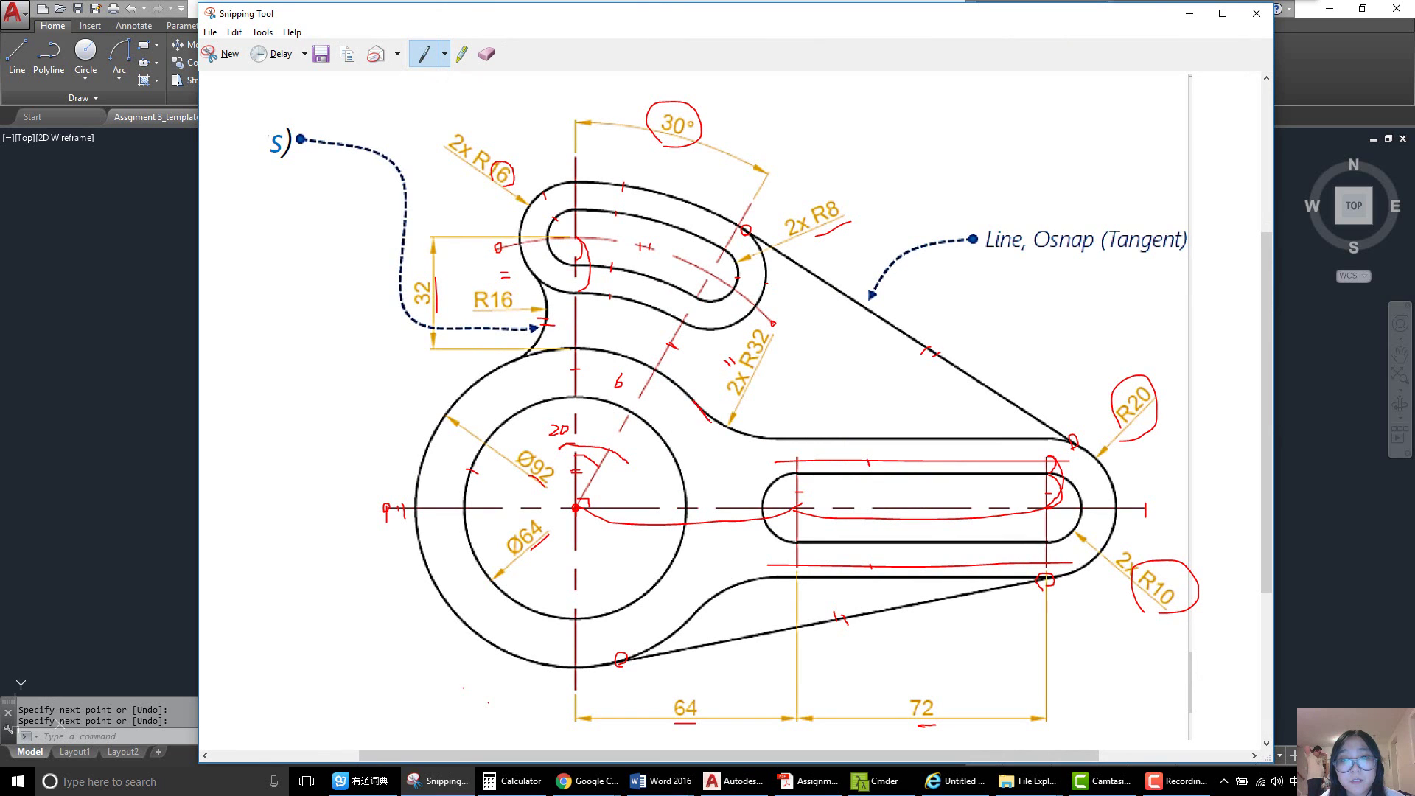
left_click_drag(709, 420, 778, 429)
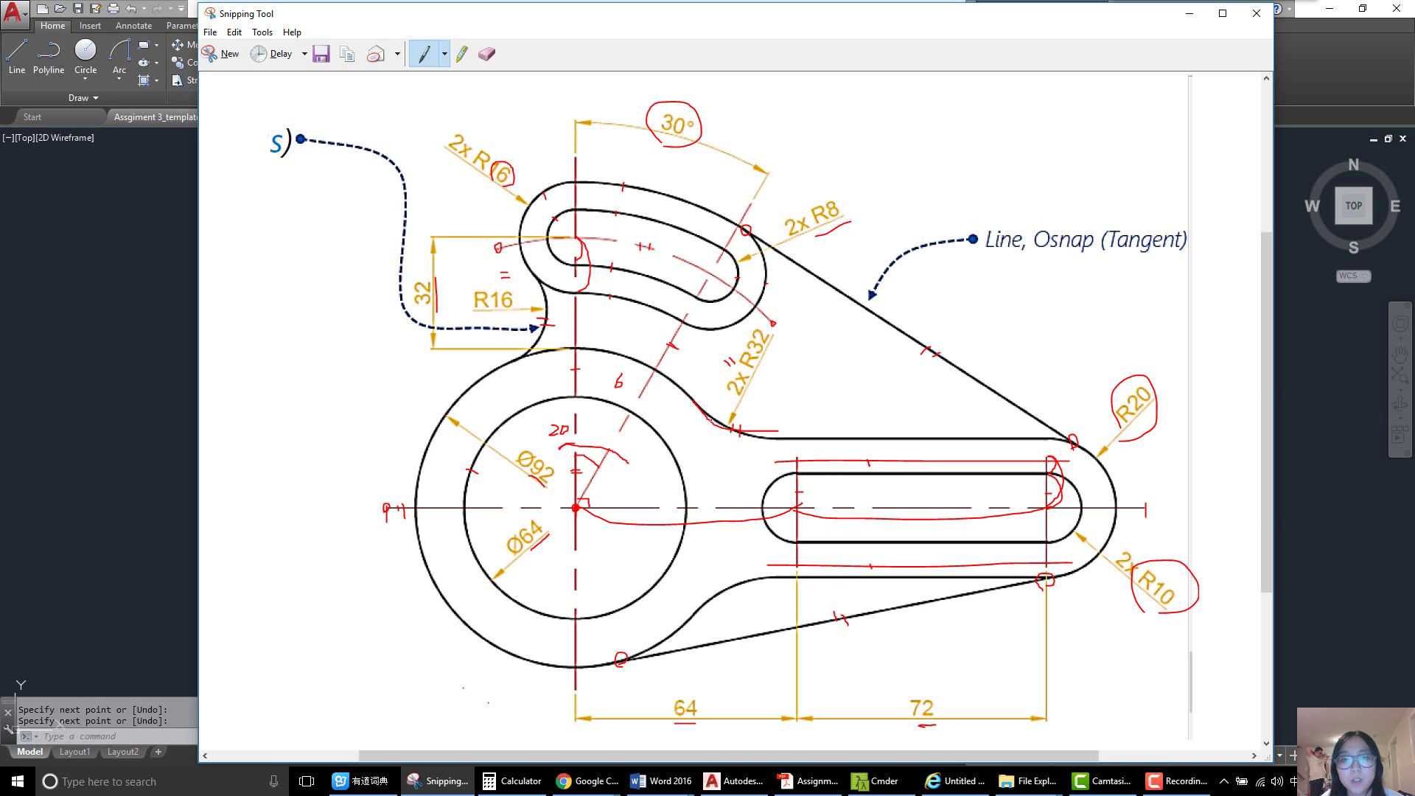
mouse_move(709, 421)
left_mouse_down()
mouse_move(705, 394)
mouse_move(739, 361)
mouse_move(794, 425)
mouse_move(751, 436)
left_mouse_up()
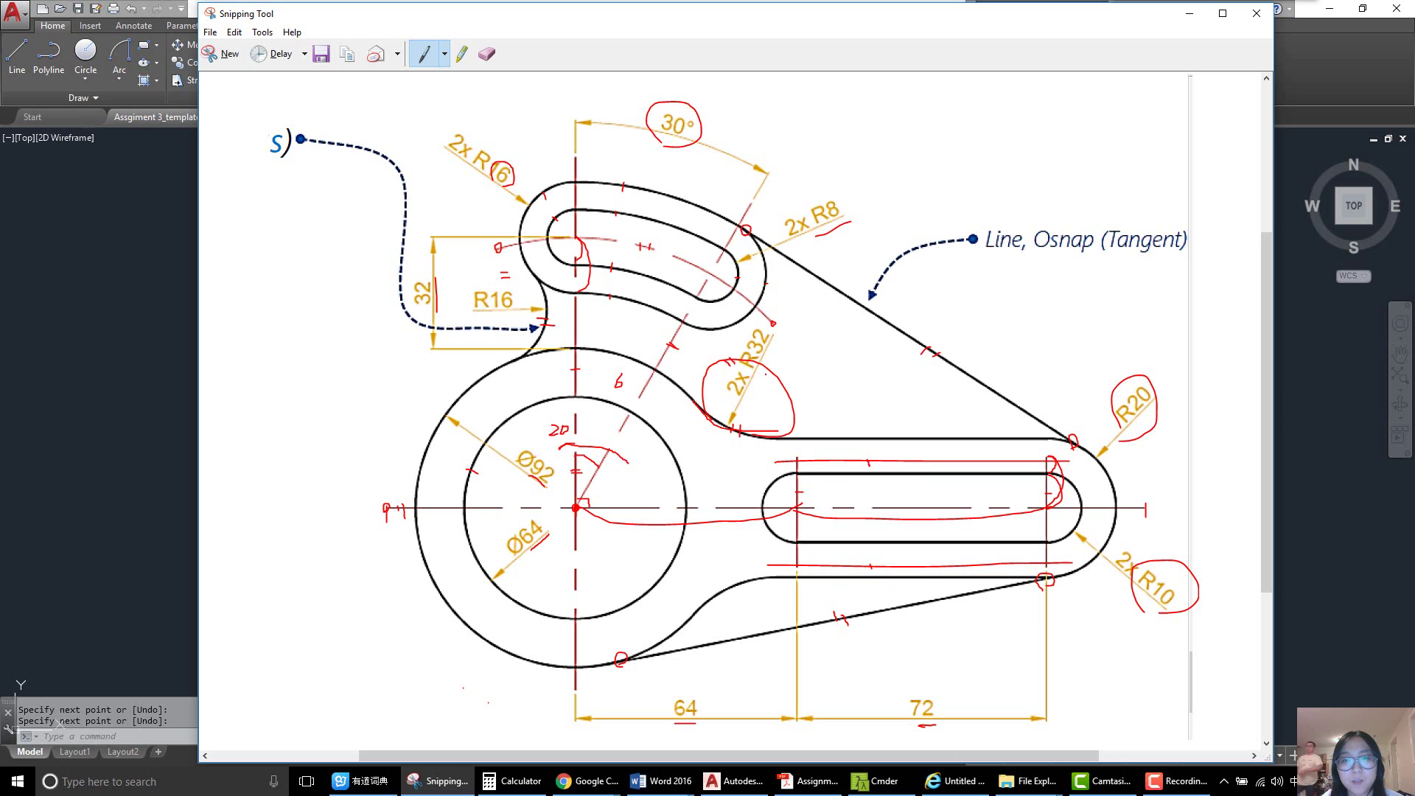
mouse_move(767, 582)
left_mouse_down()
mouse_move(723, 590)
mouse_move(711, 631)
mouse_move(754, 649)
mouse_move(792, 604)
mouse_move(743, 584)
left_mouse_up()
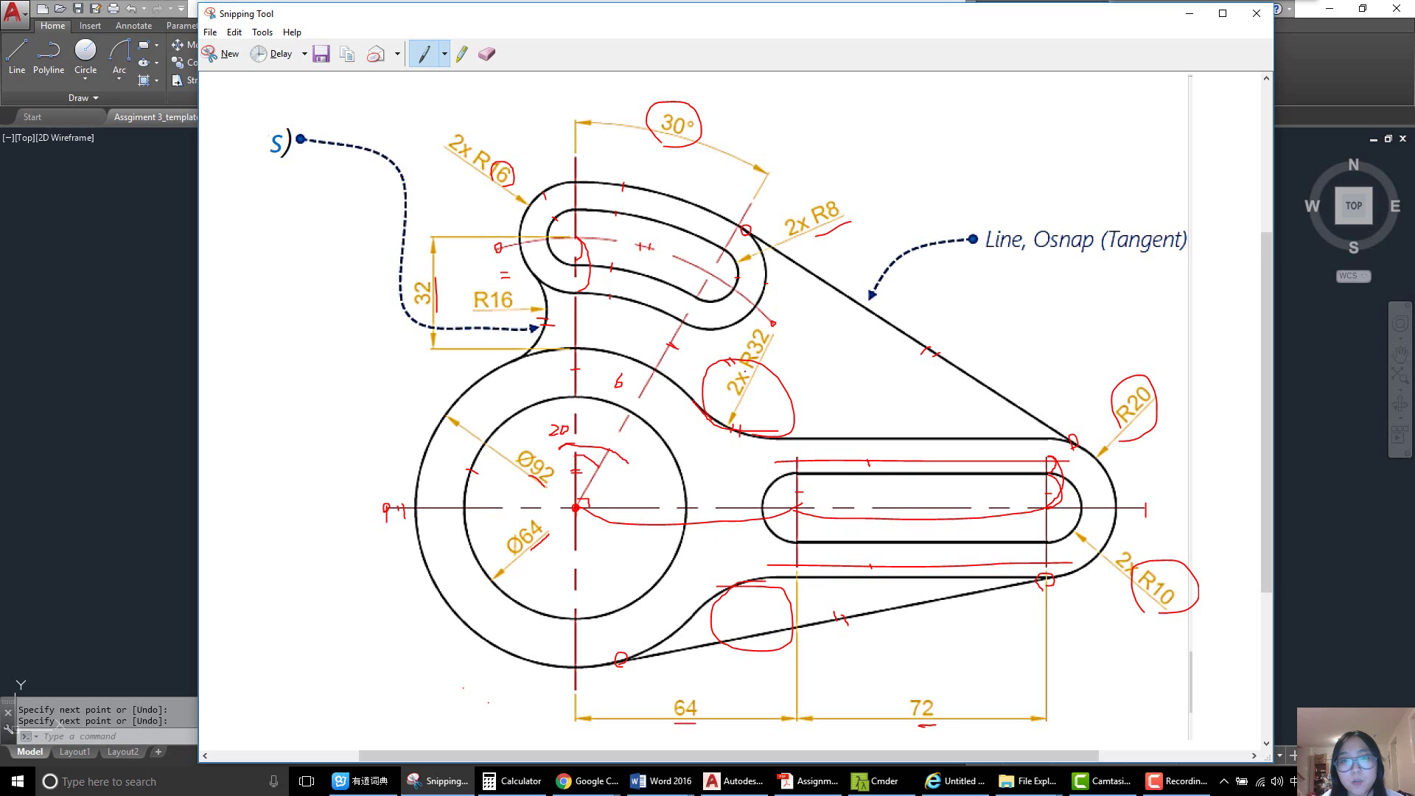
mouse_move(757, 359)
left_mouse_down()
mouse_move(750, 325)
mouse_move(767, 366)
left_mouse_up()
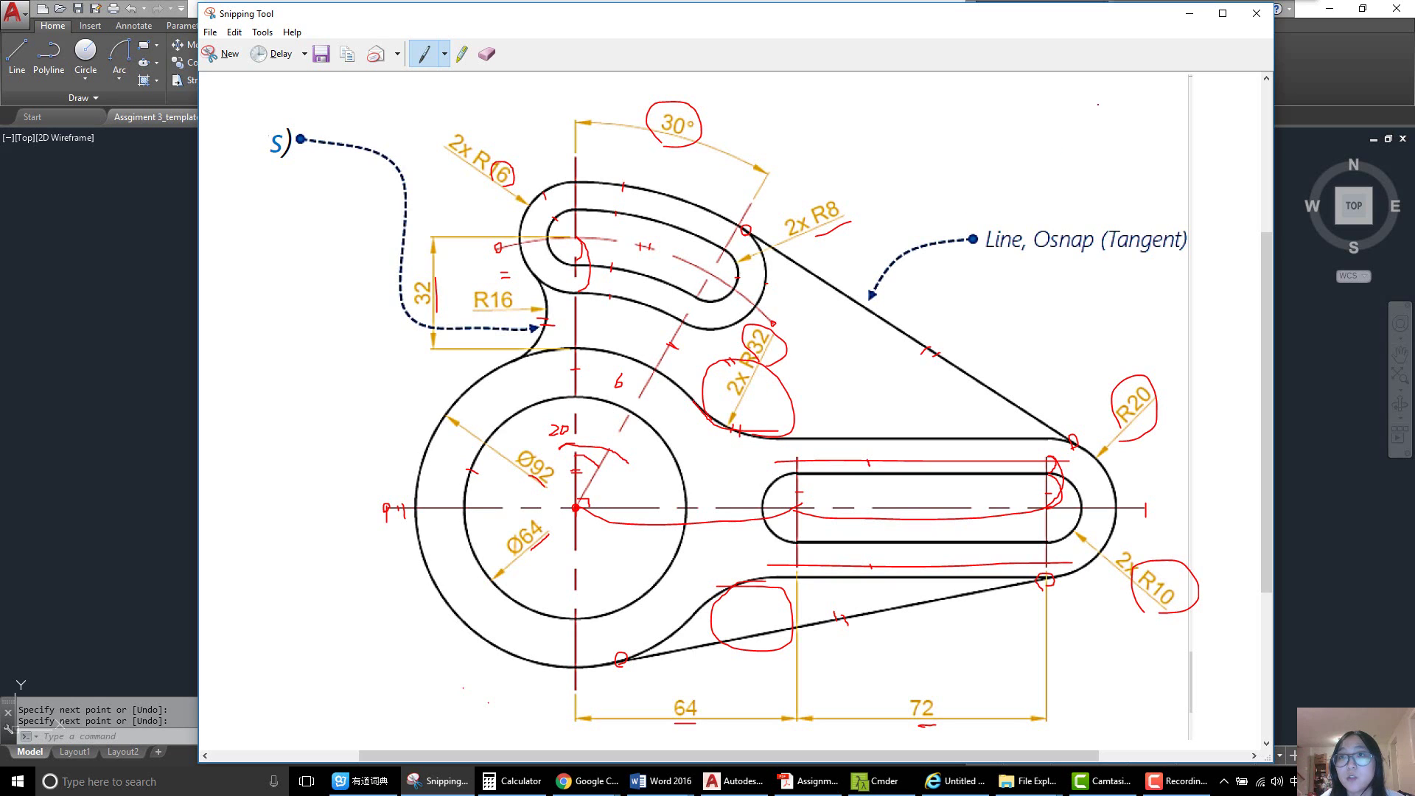
left_click(1189, 13)
- Draw a tangent-tangent-radius circle of radius 32 touching the large outer circle's upper right side and the upper outer slot line
scroll(699, 433, "up", 4)
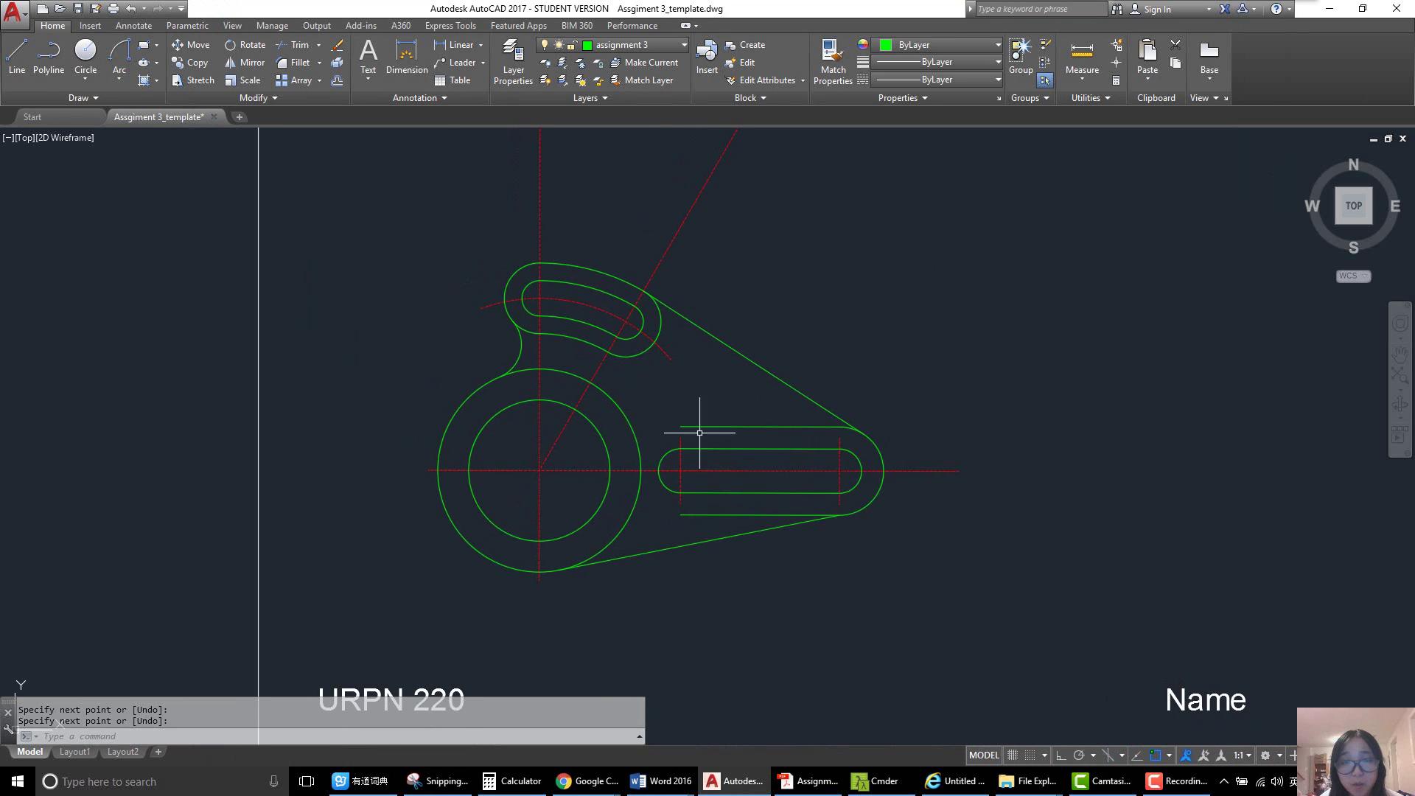
type("C")
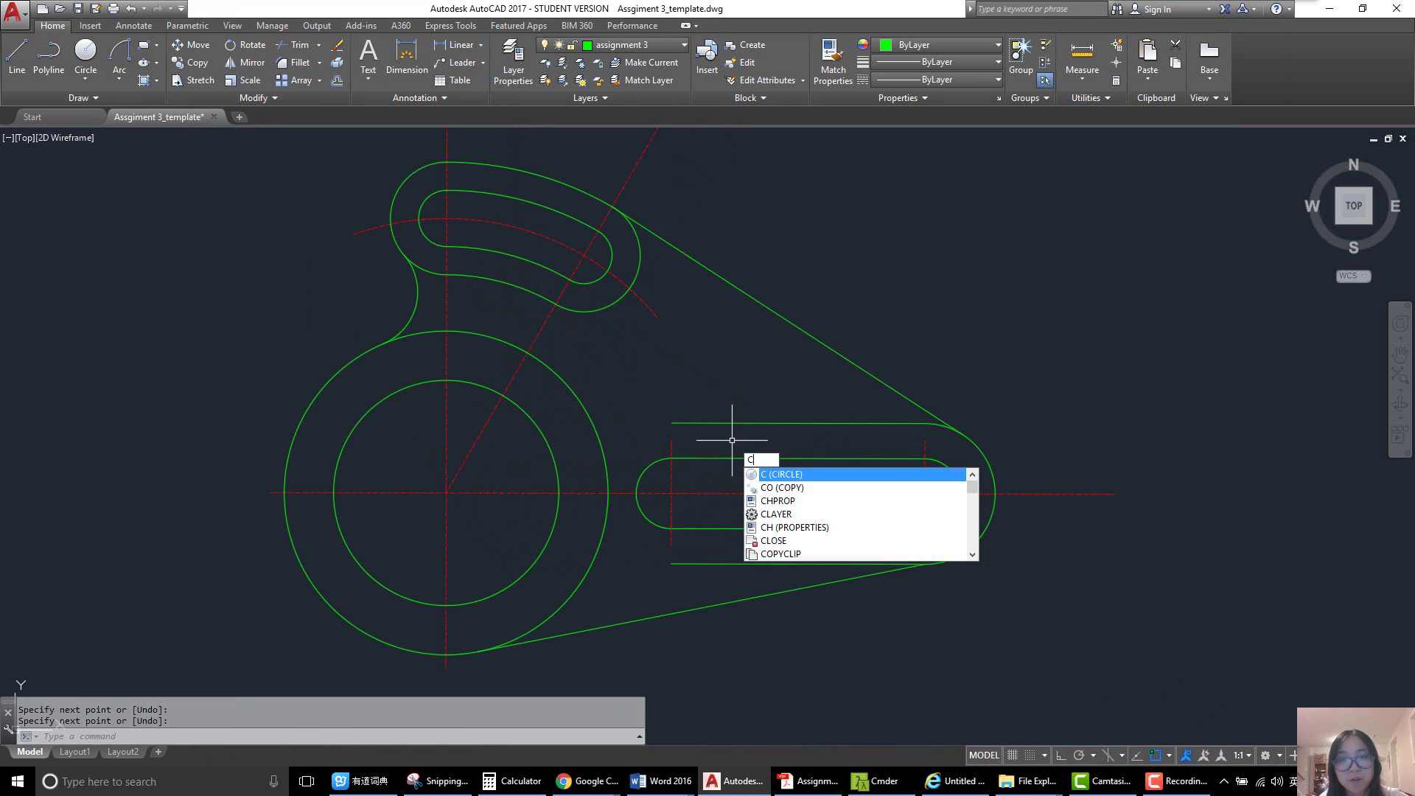
key("Return")
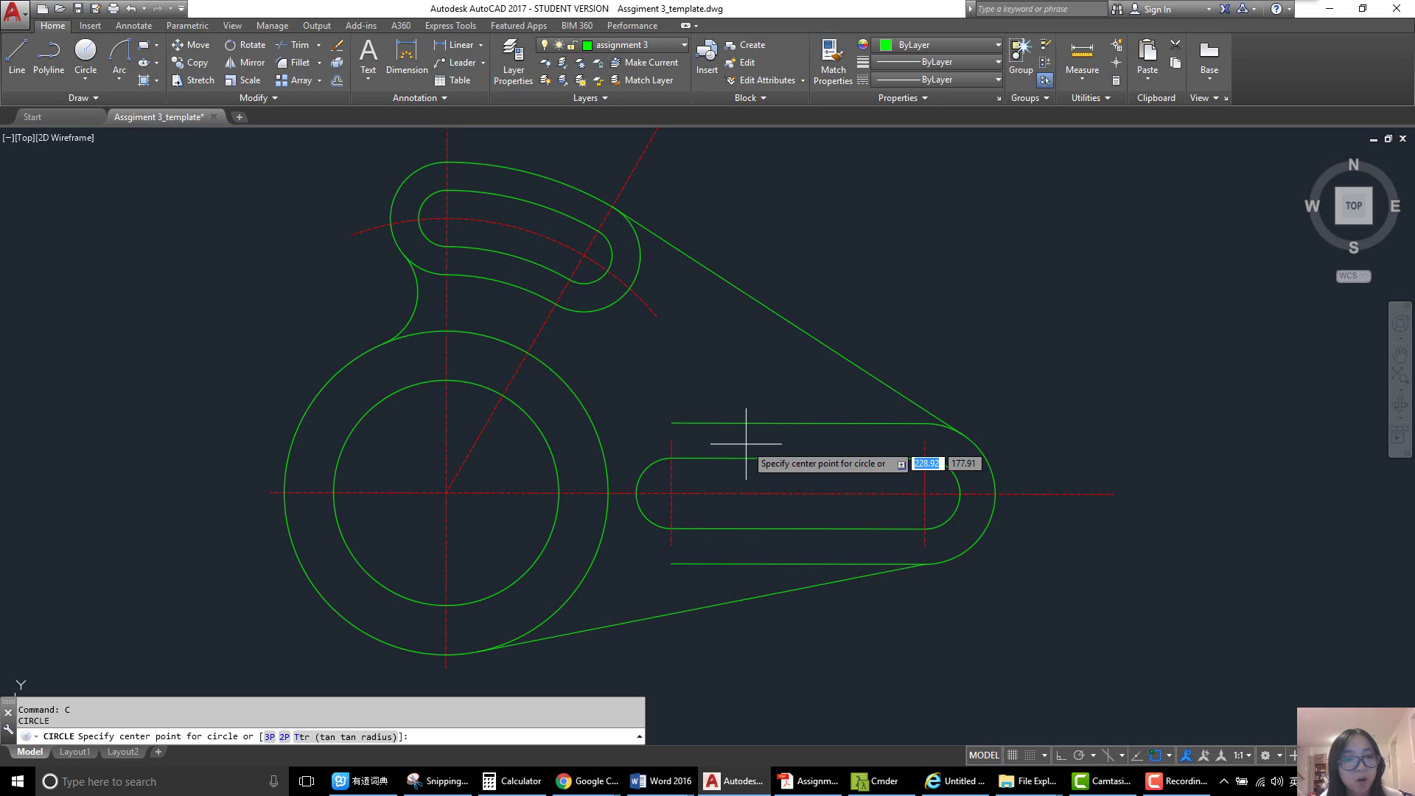
type("t")
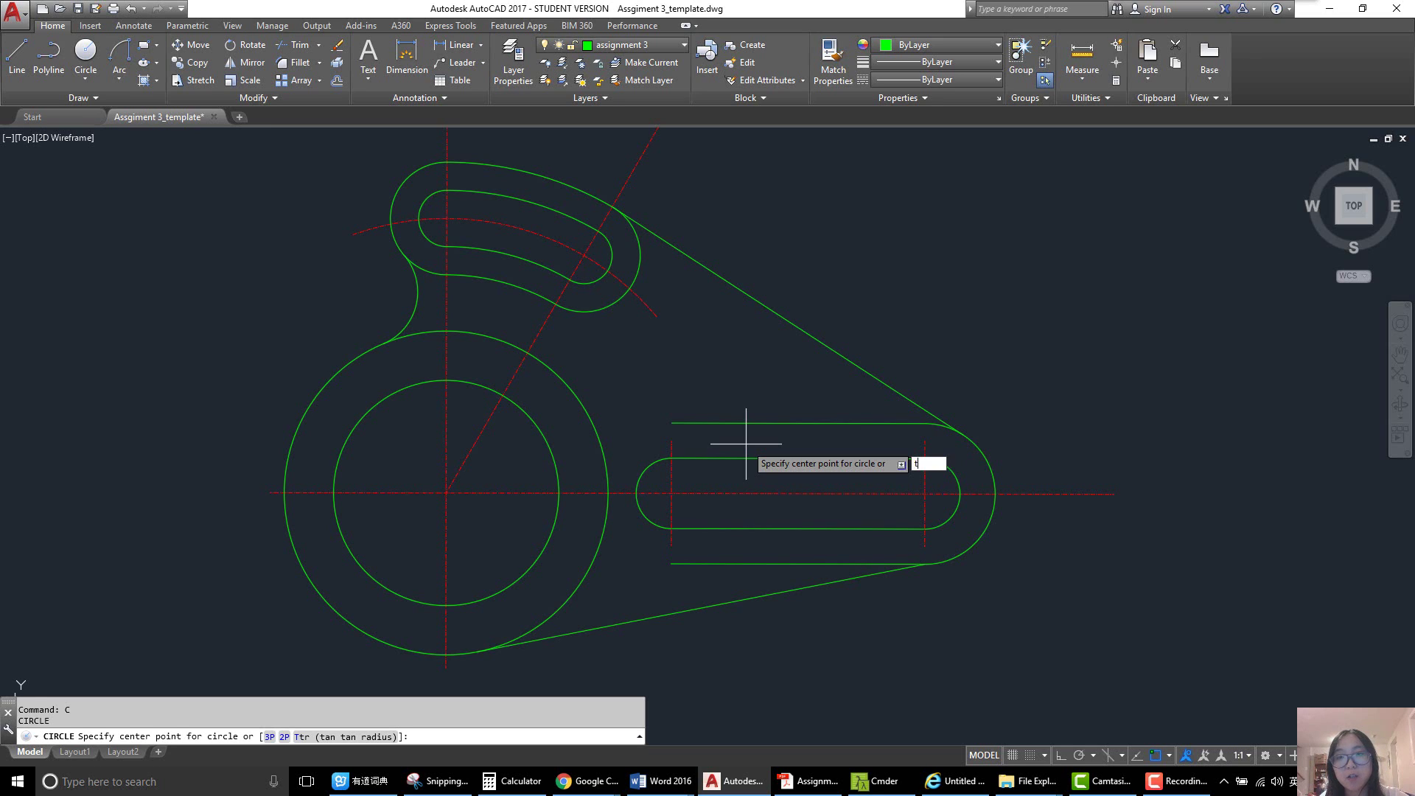
key("Return")
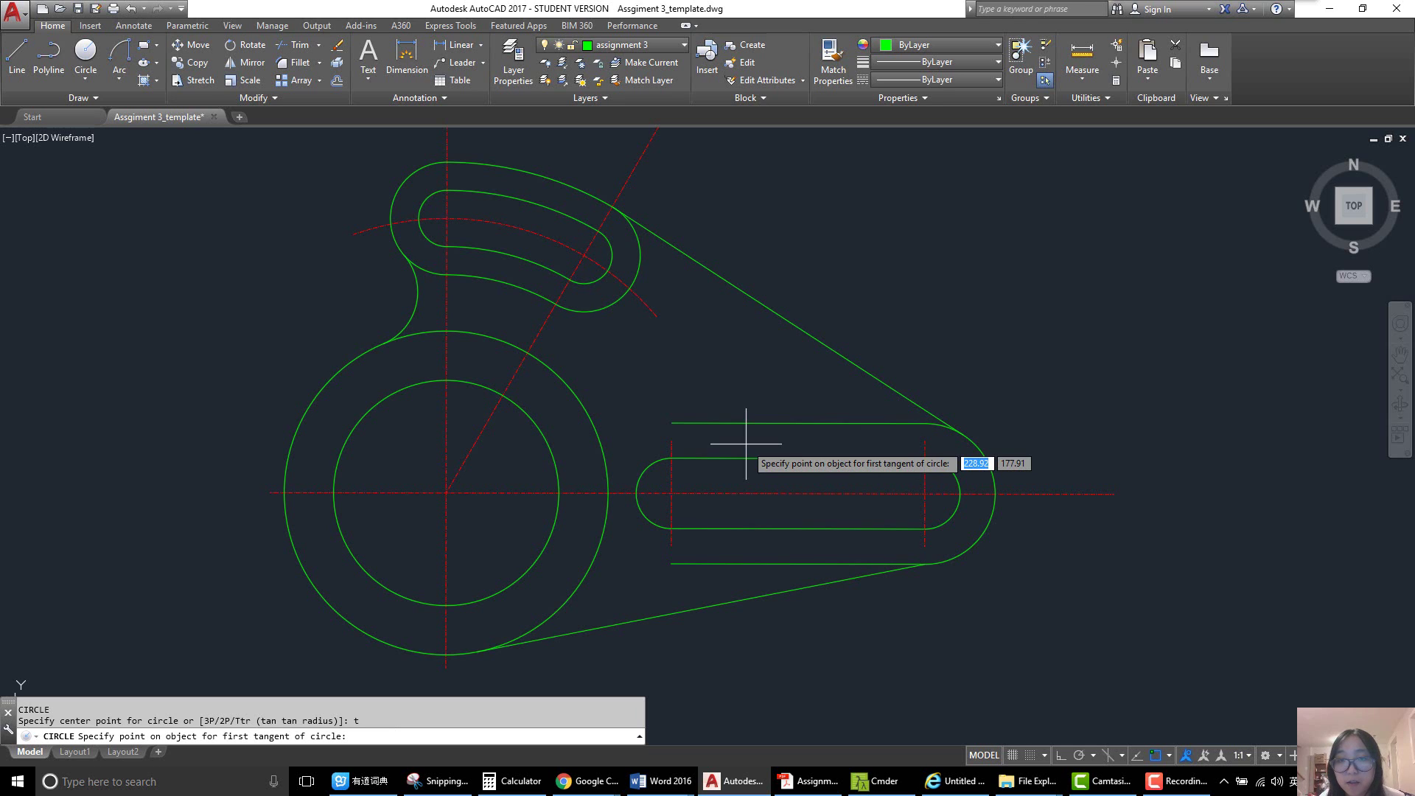
left_click(553, 371)
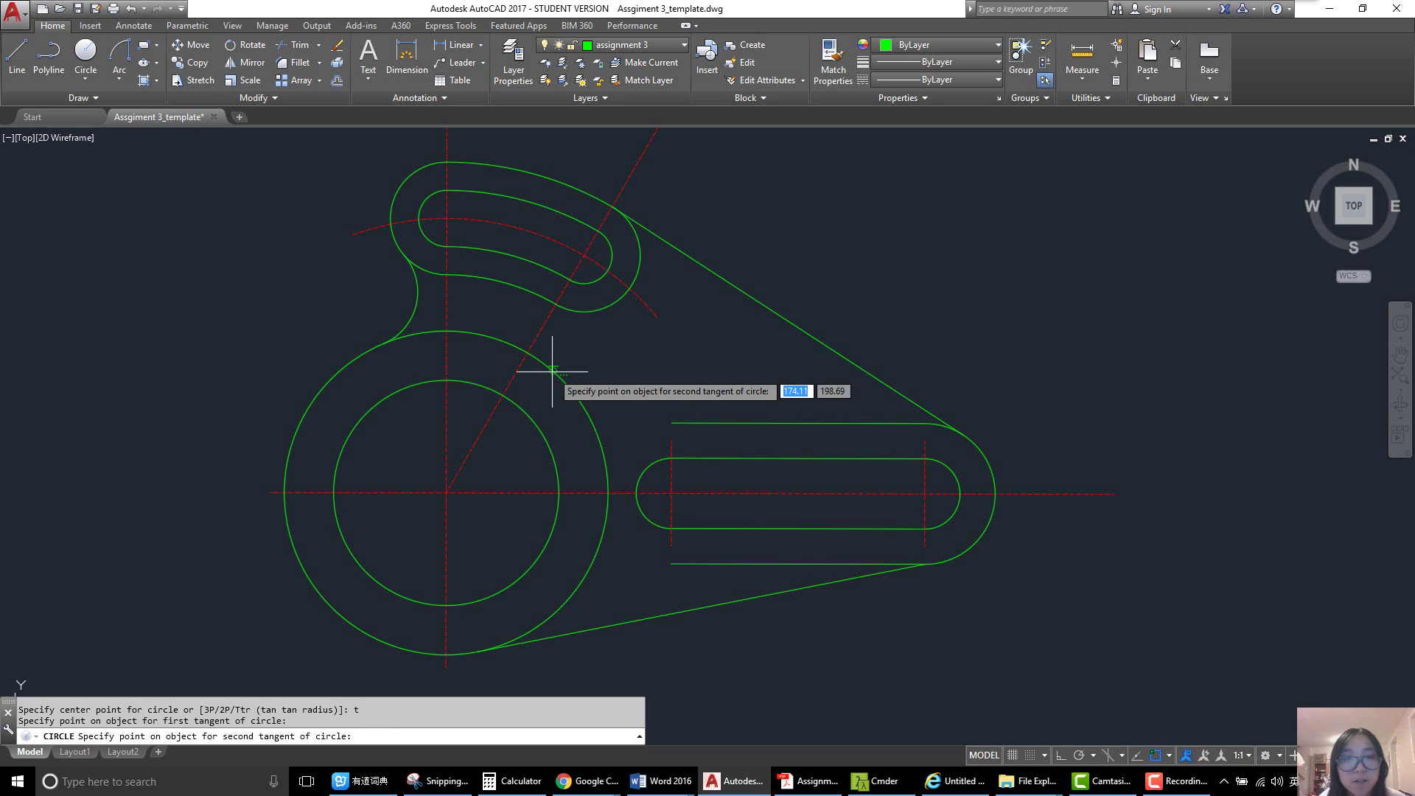
left_click(720, 424)
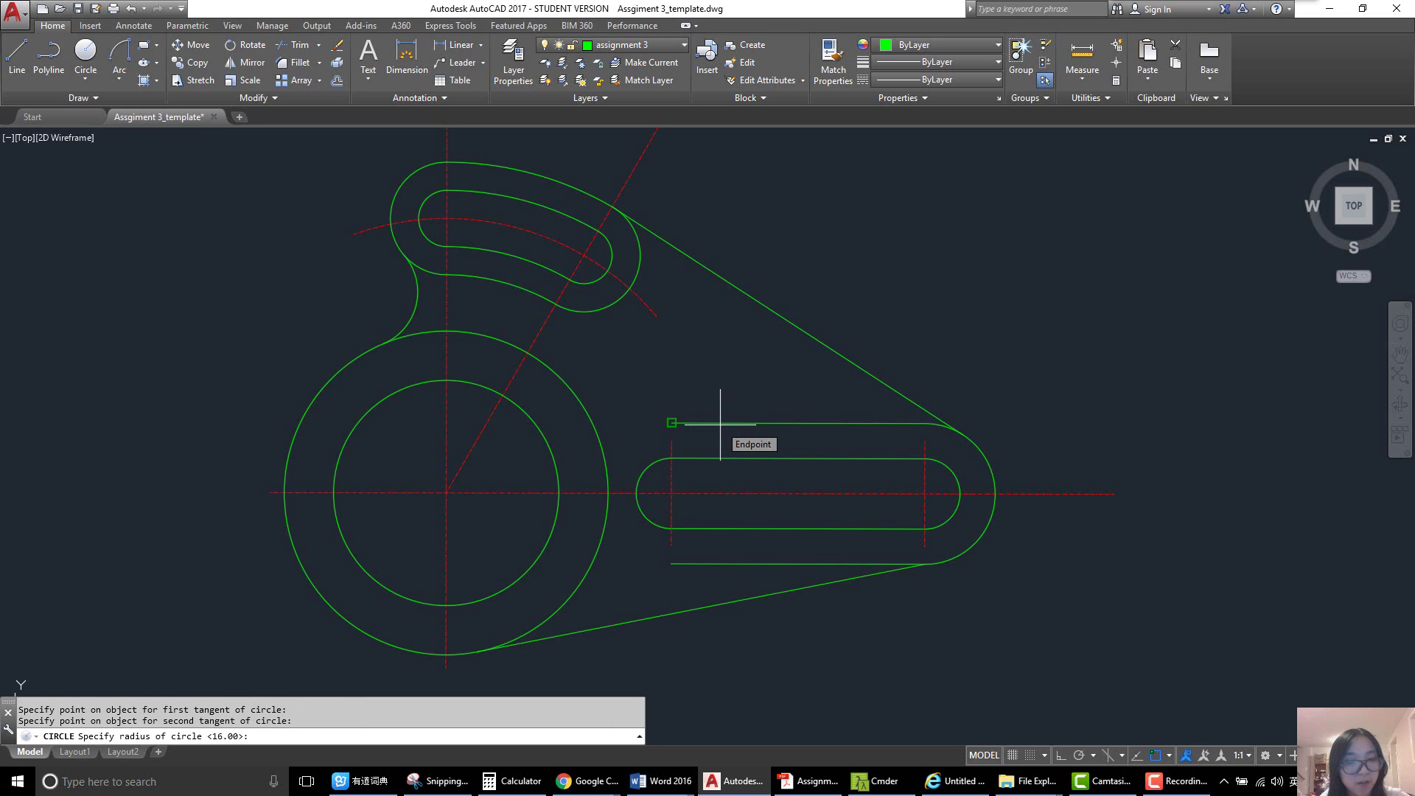
type("32")
key("Return")
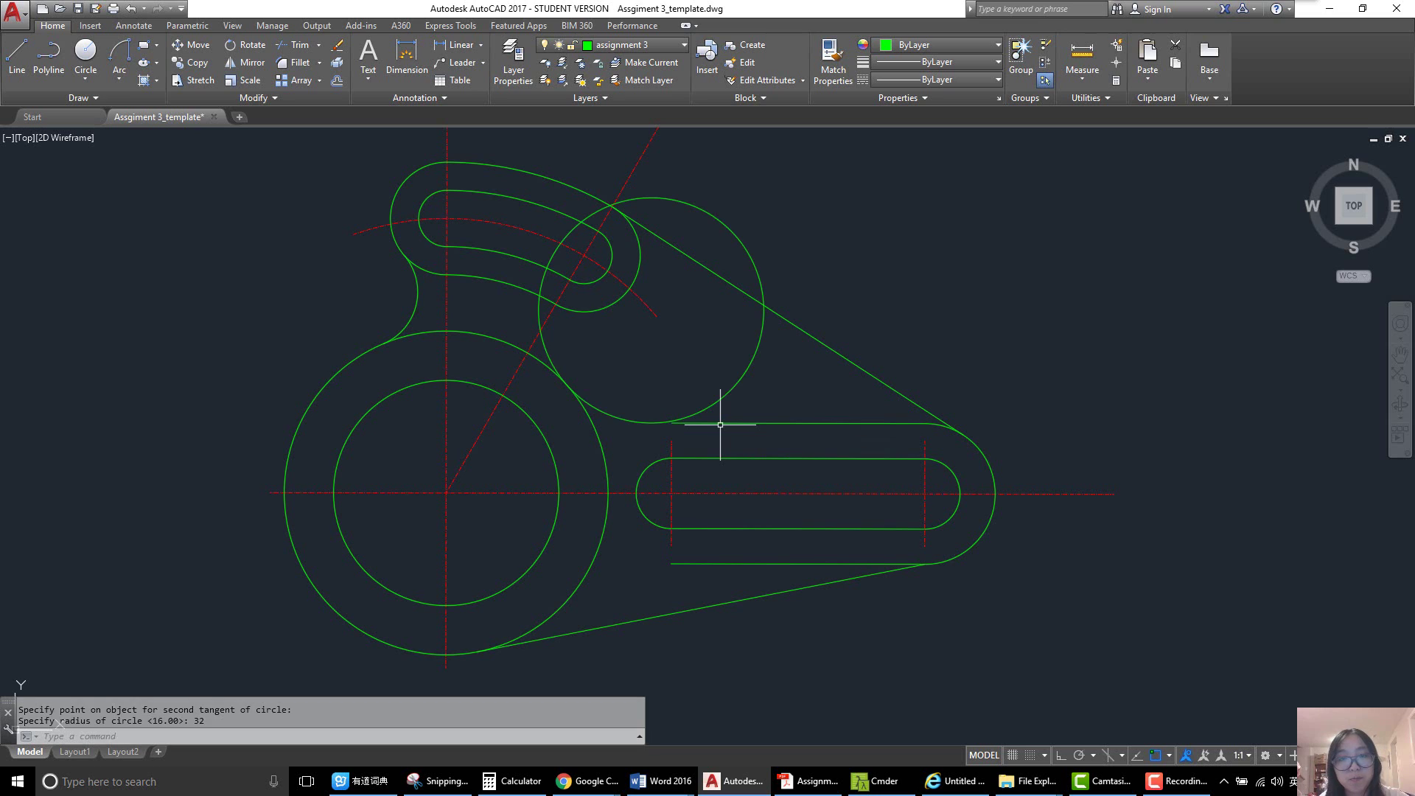
- Draw a tangent-tangent-radius circle of radius 32 touching the large outer circle's lower right side and the lower outer slot line
middle_click_drag(658, 479, 690, 459)
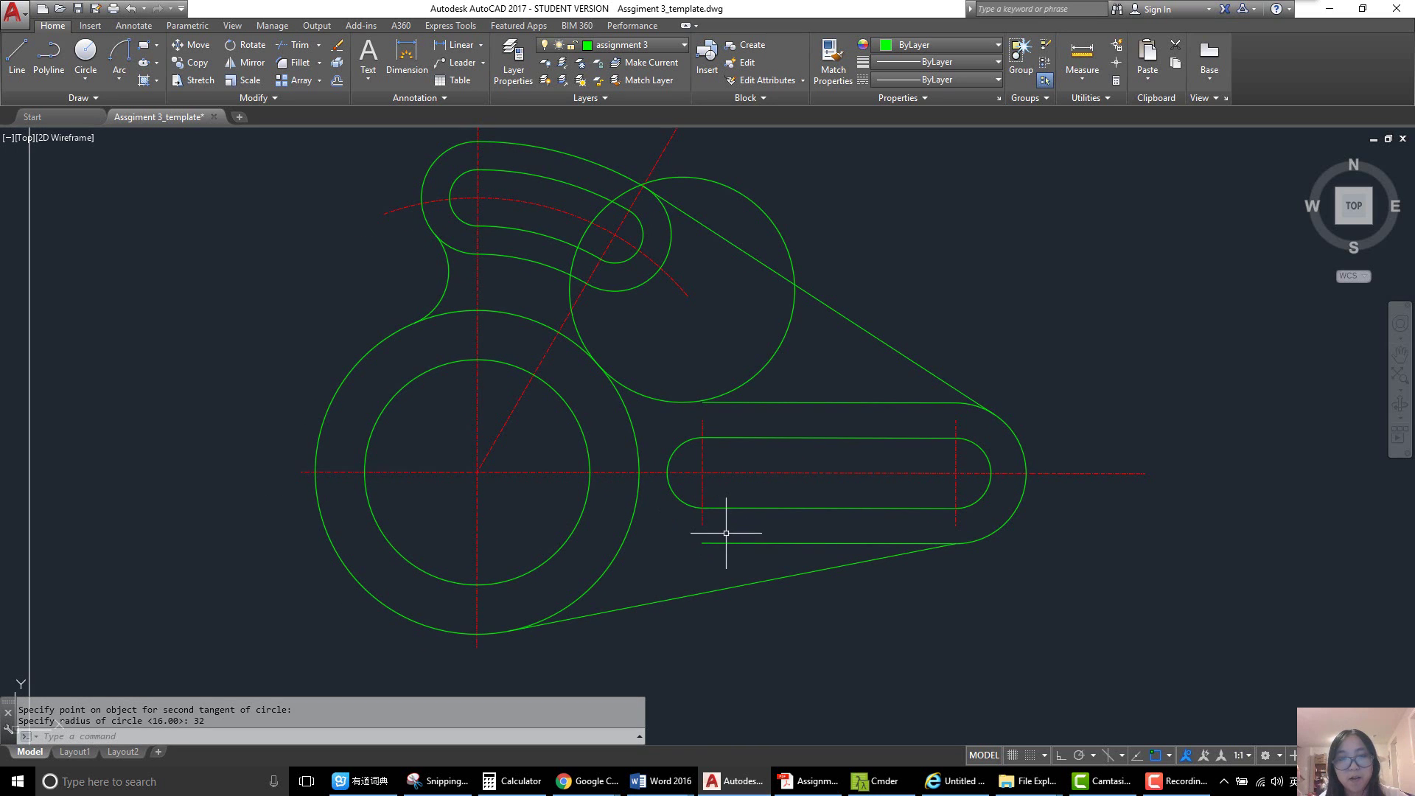
middle_click_drag(680, 589, 670, 569)
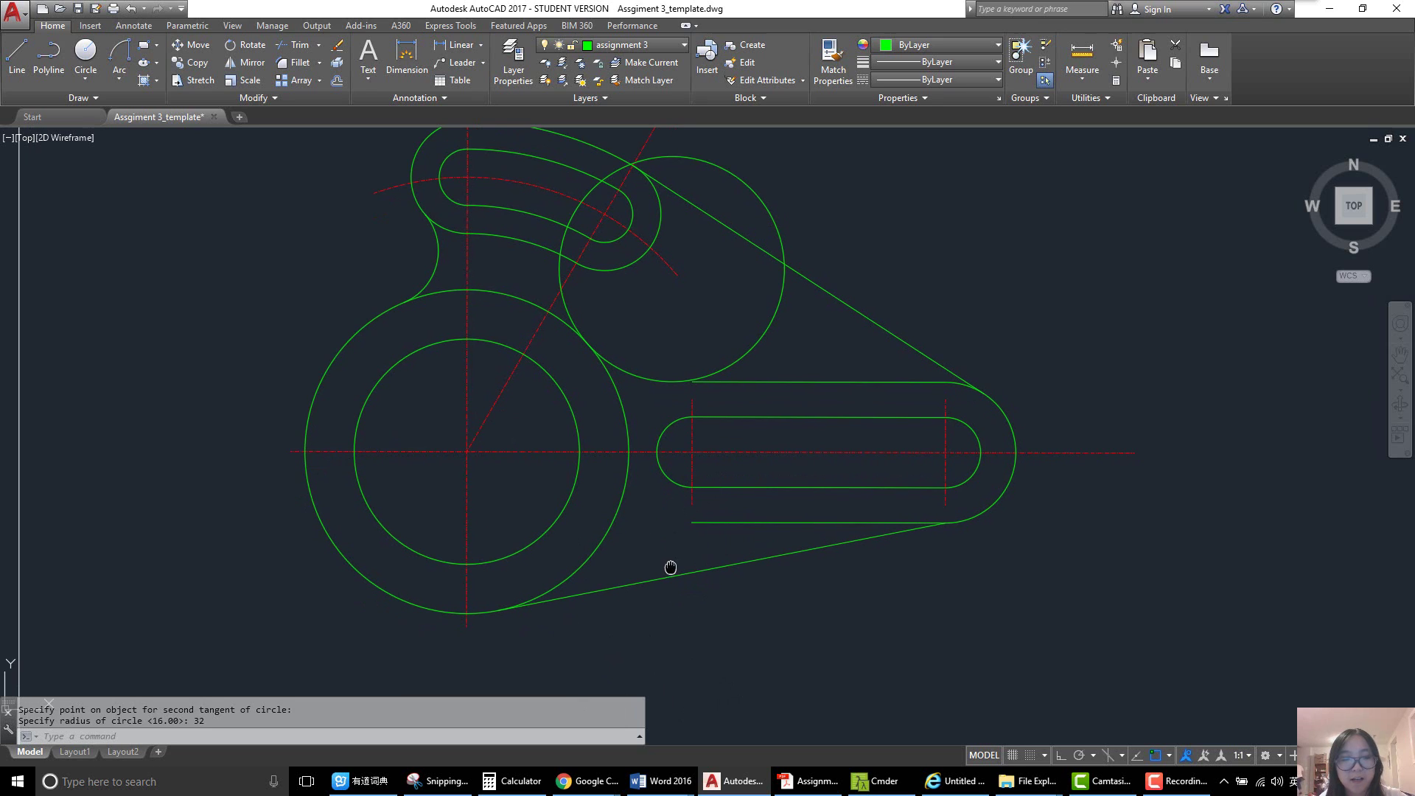
type("c")
key("Return")
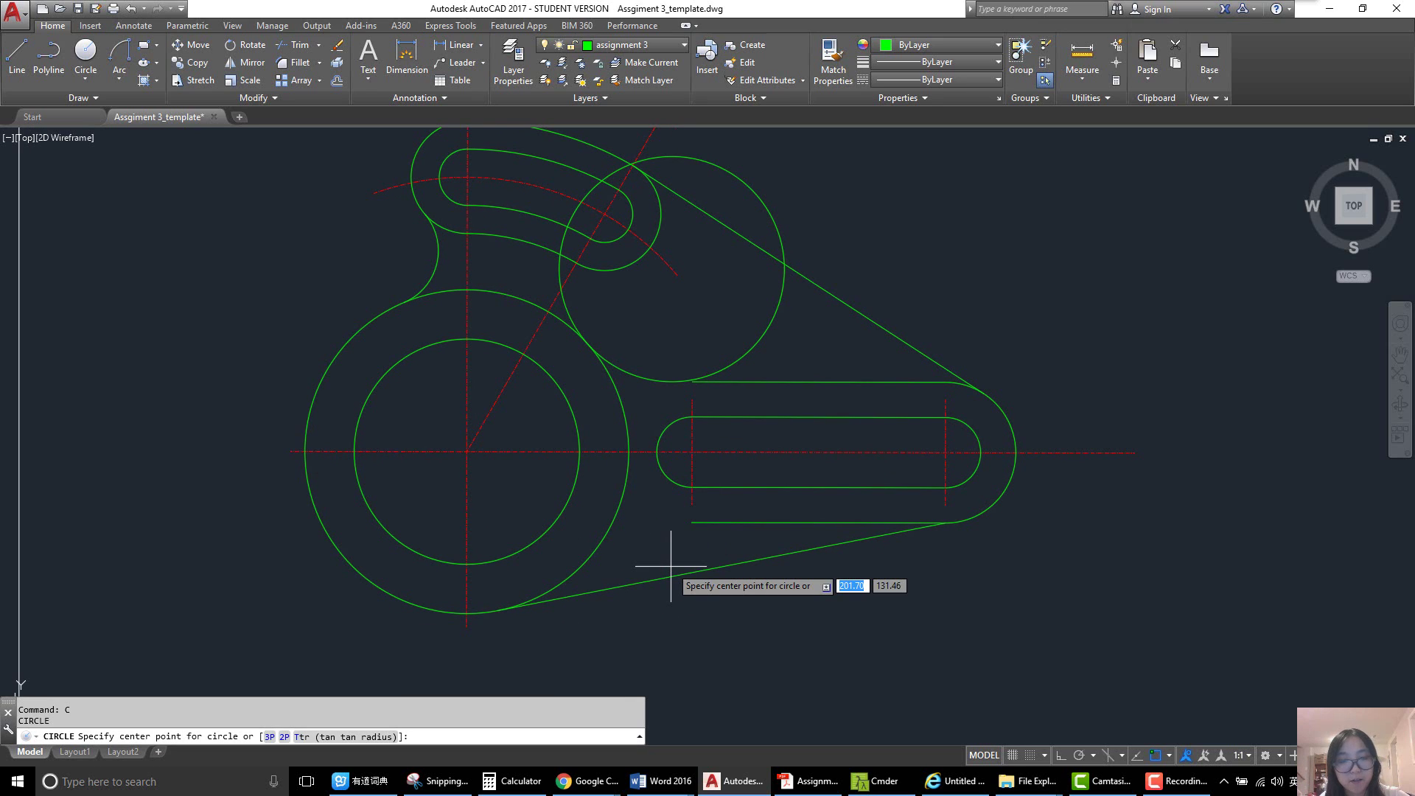
type("t")
key("Return")
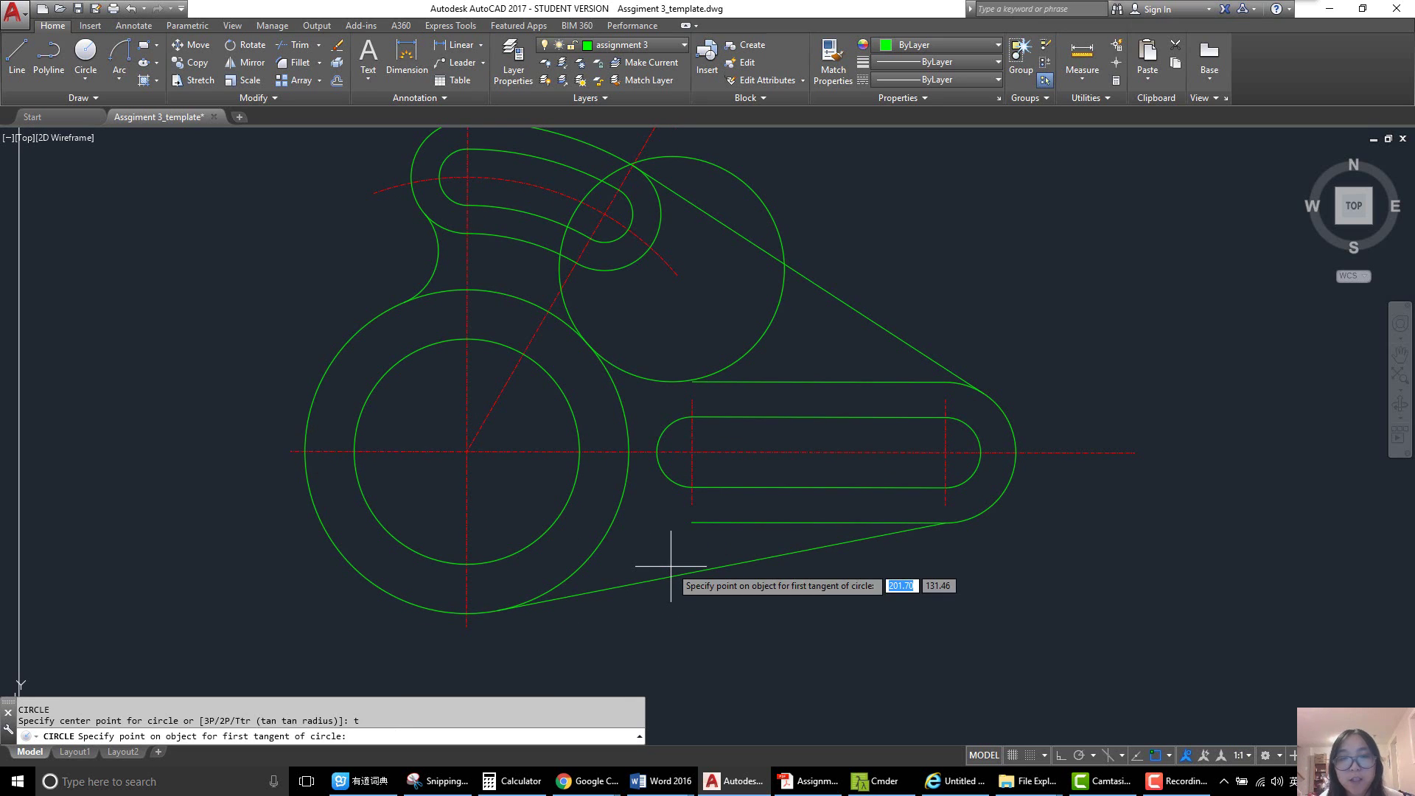
left_click(575, 571)
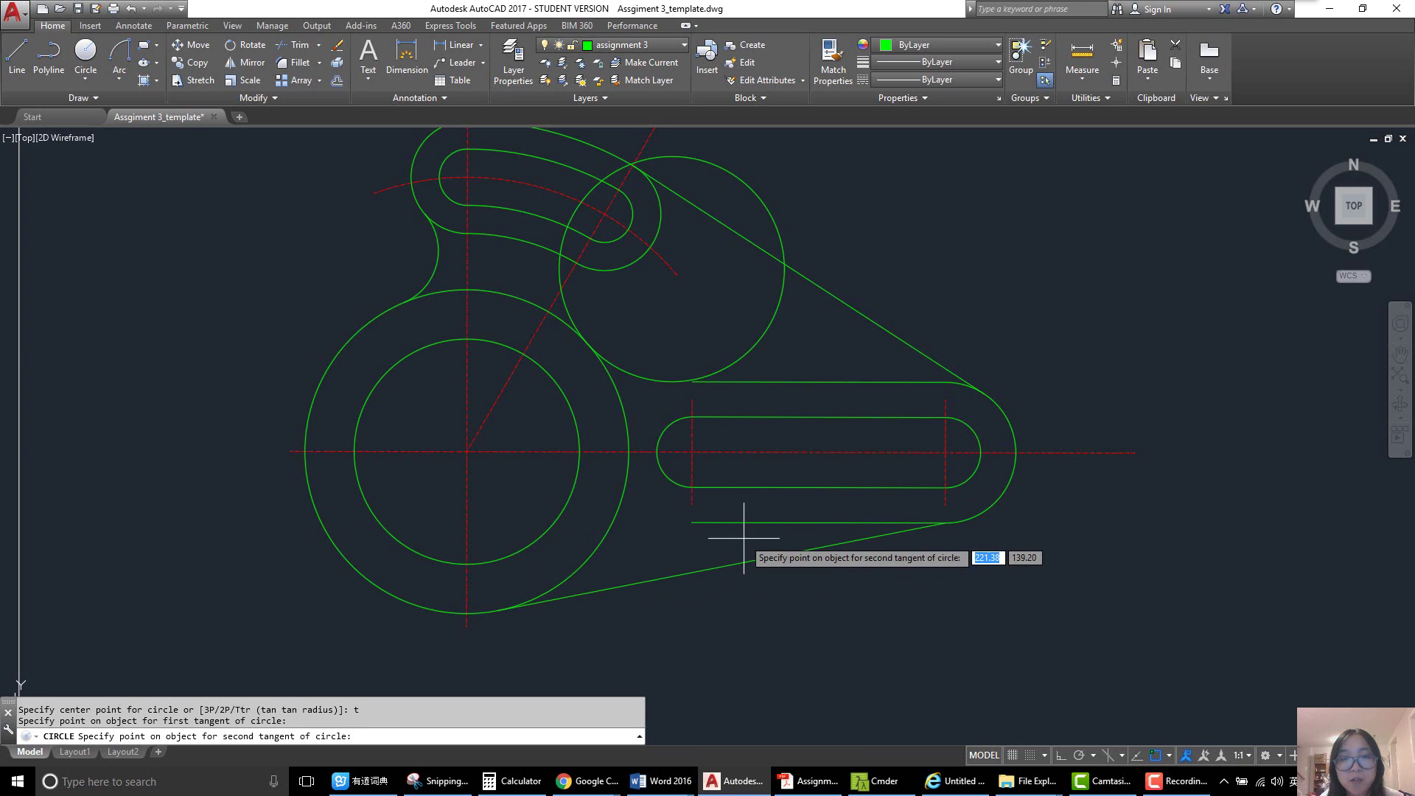
left_click(763, 525)
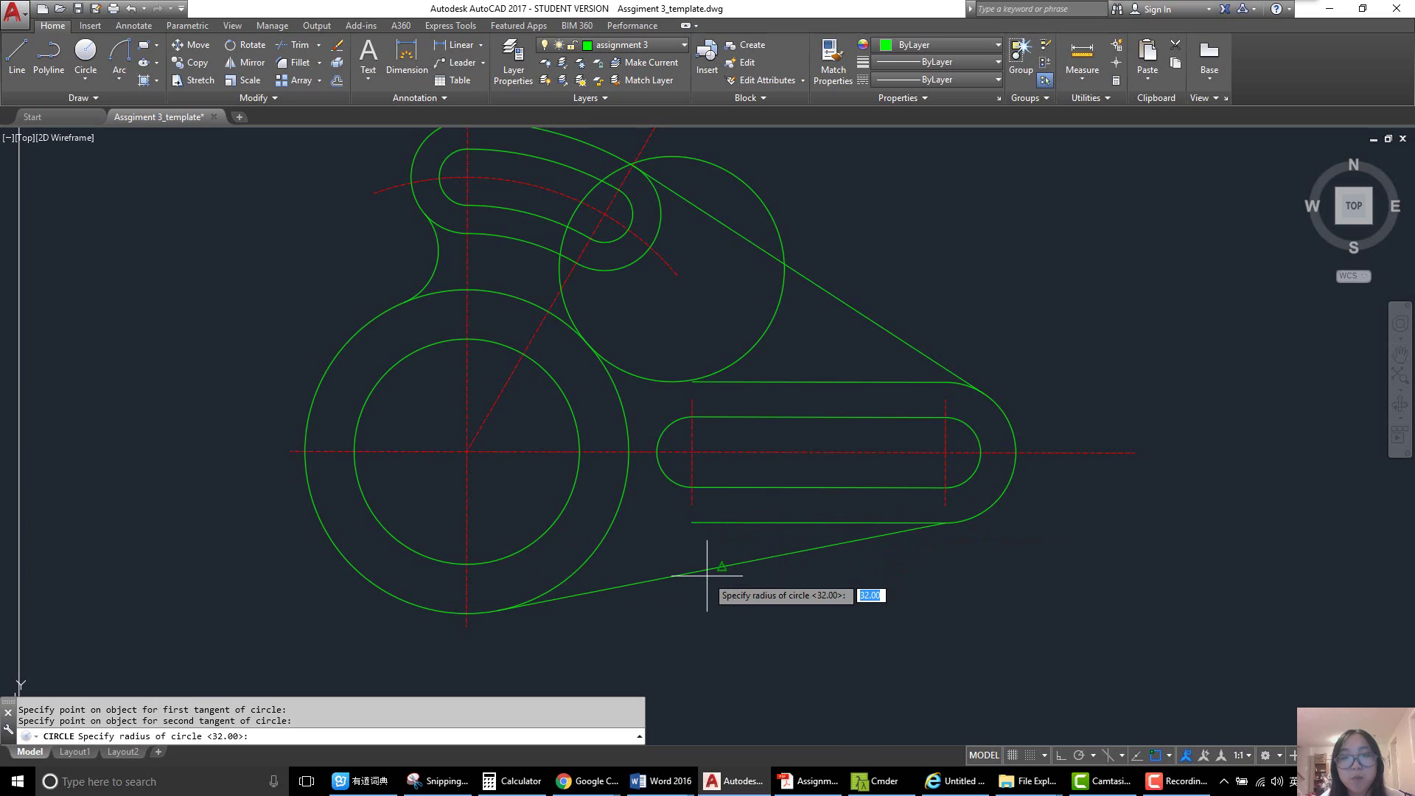
type("3")
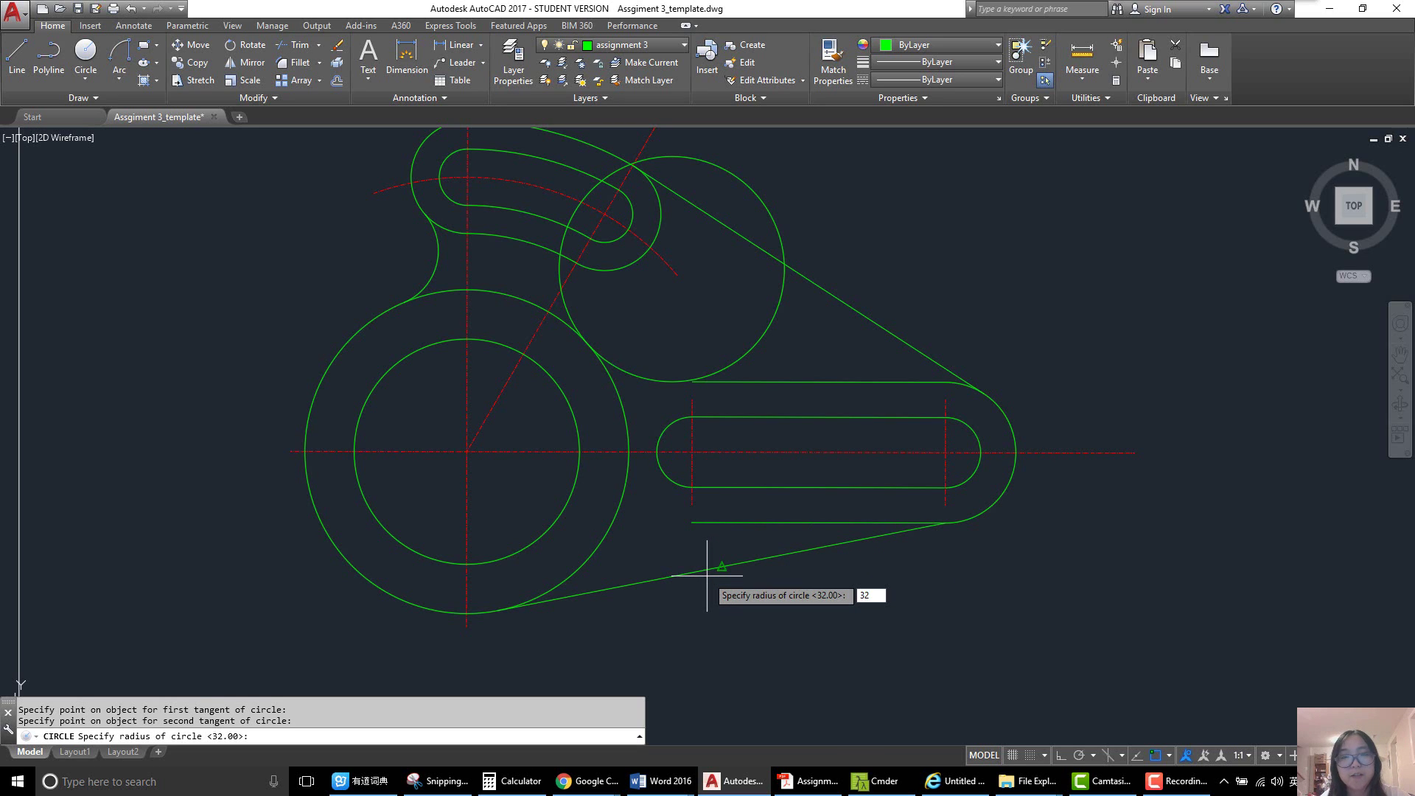
type("2")
key("Return")
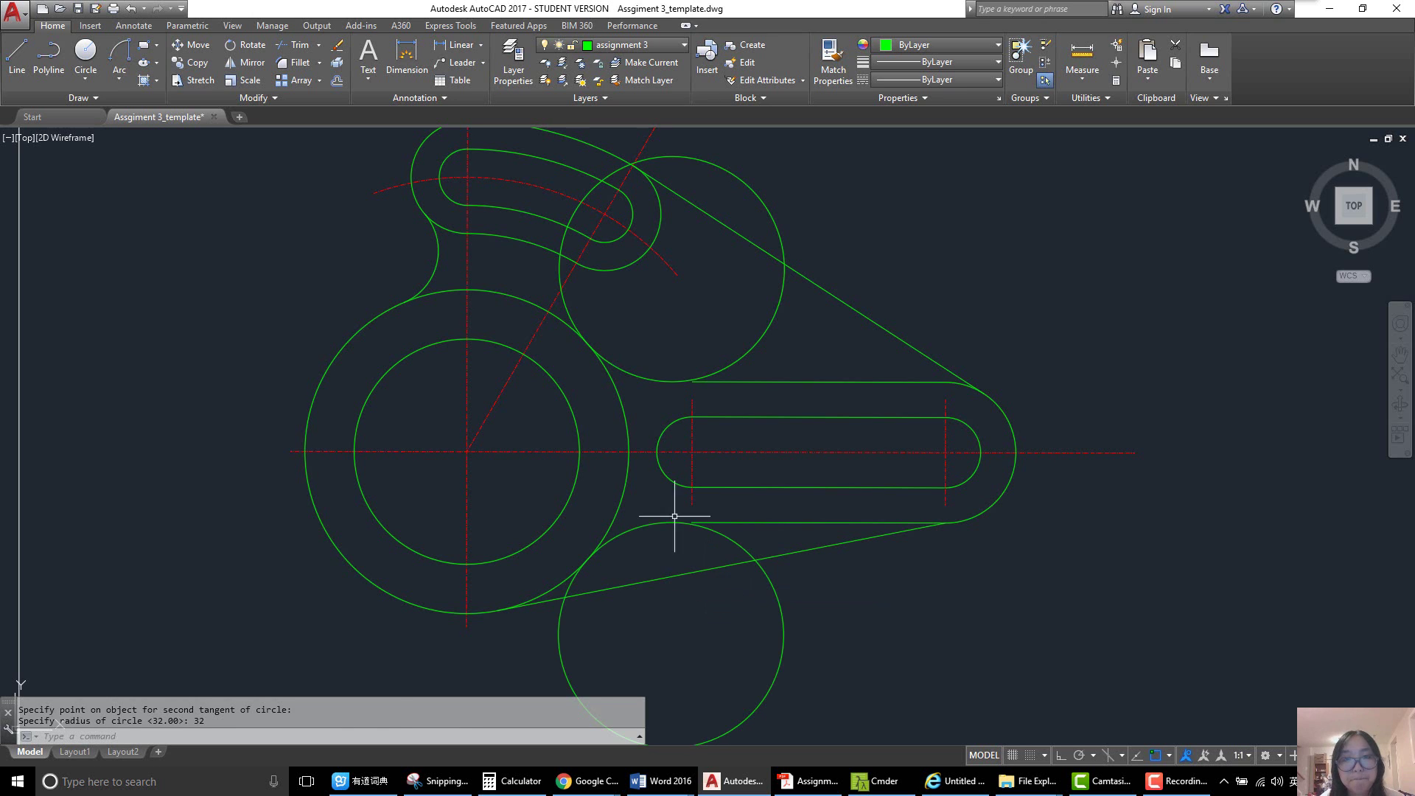
scroll(677, 365, "up", 2)
scroll(677, 365, "up", 2)
scroll(730, 465, "down", 8)
scroll(733, 457, "up", 9)
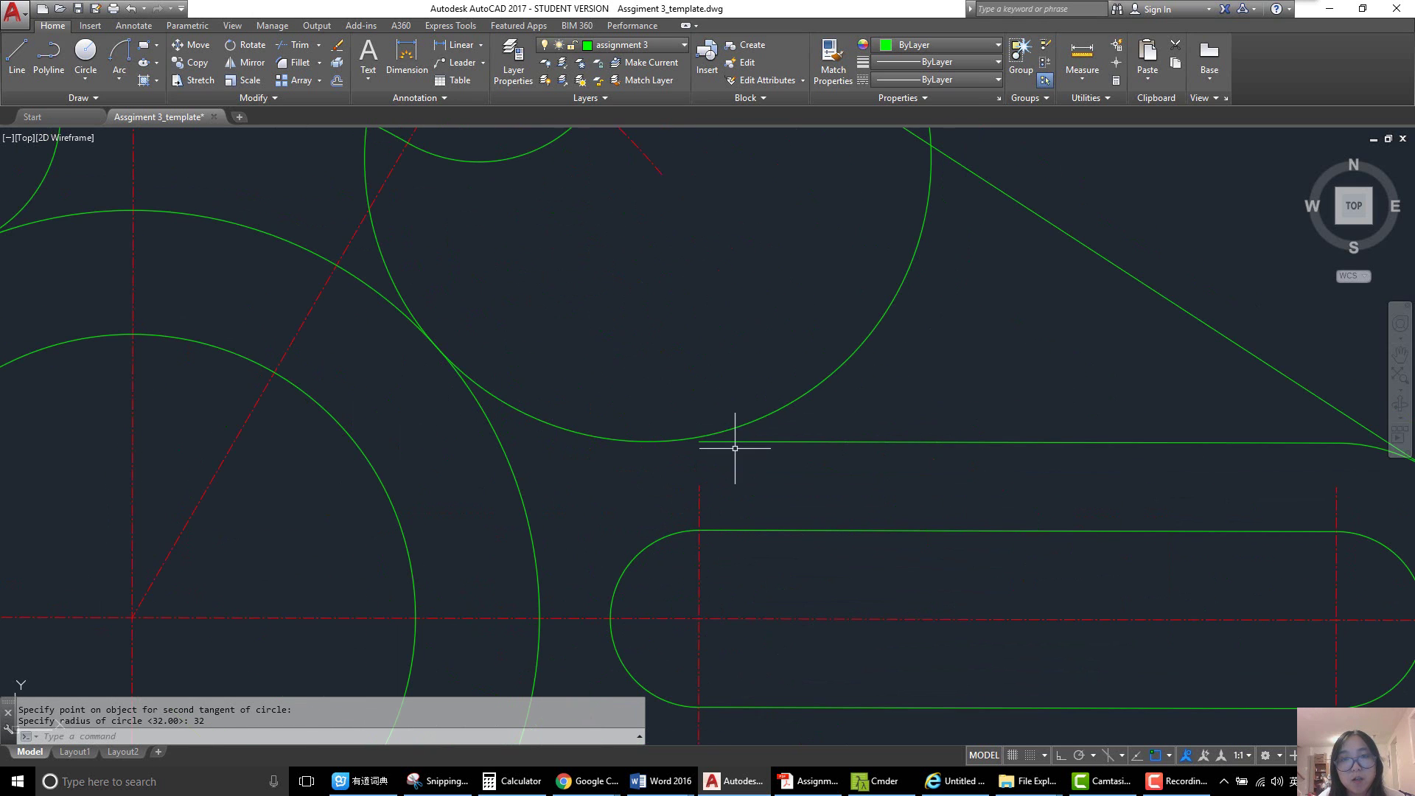
left_click(741, 442)
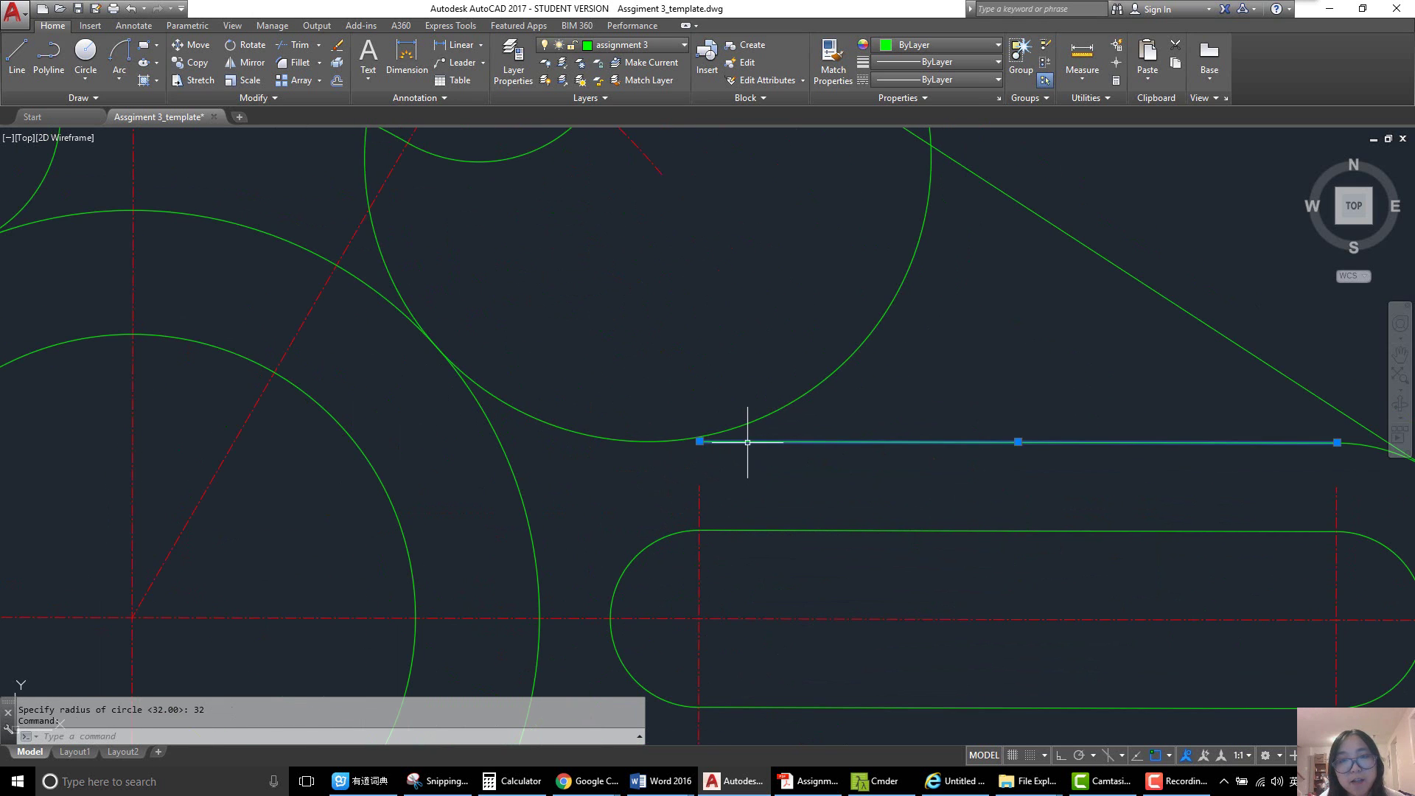
scroll(640, 463, "down", 4)
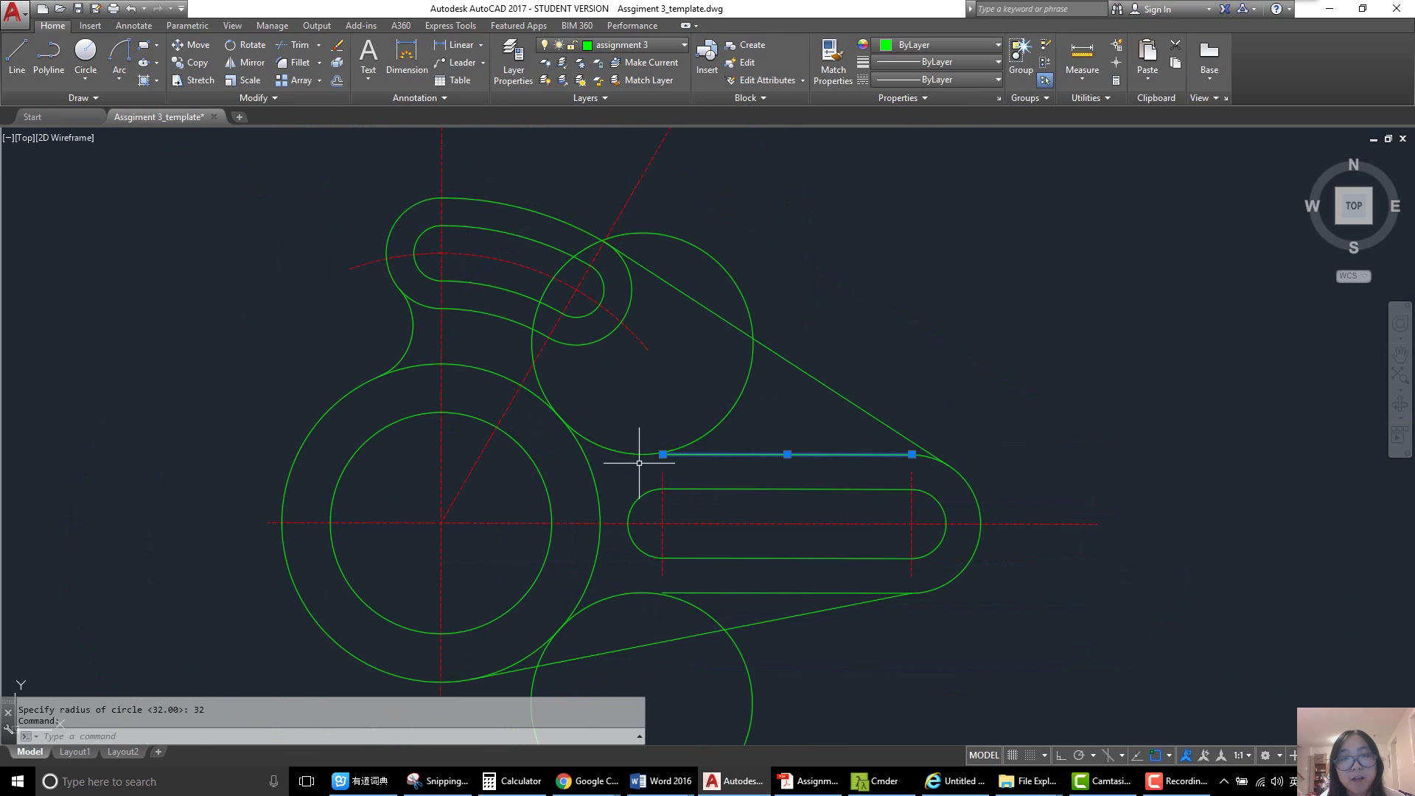
key("Escape")
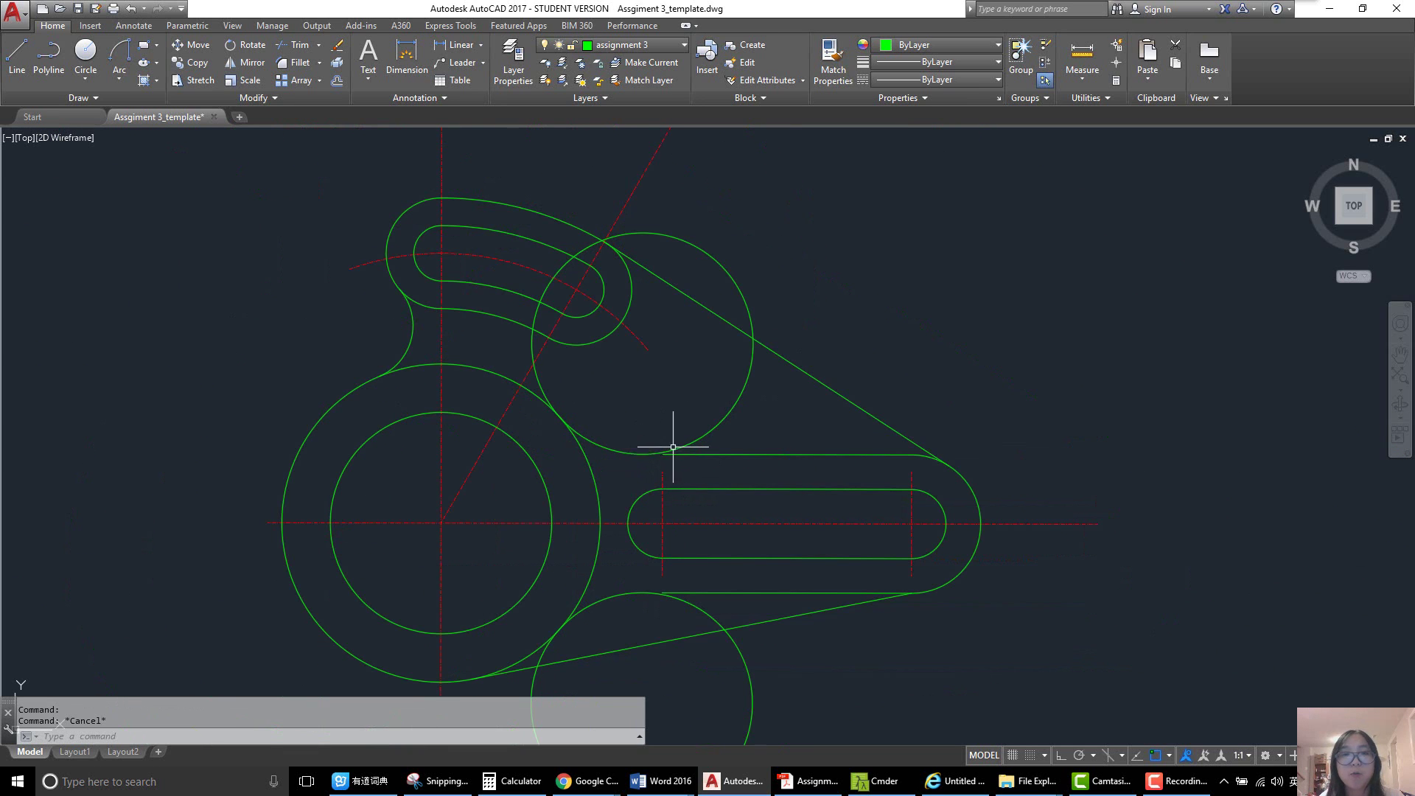
- Extend the upper outer slot line's left end to the upper radius 32 circle
scroll(693, 469, "up", 4)
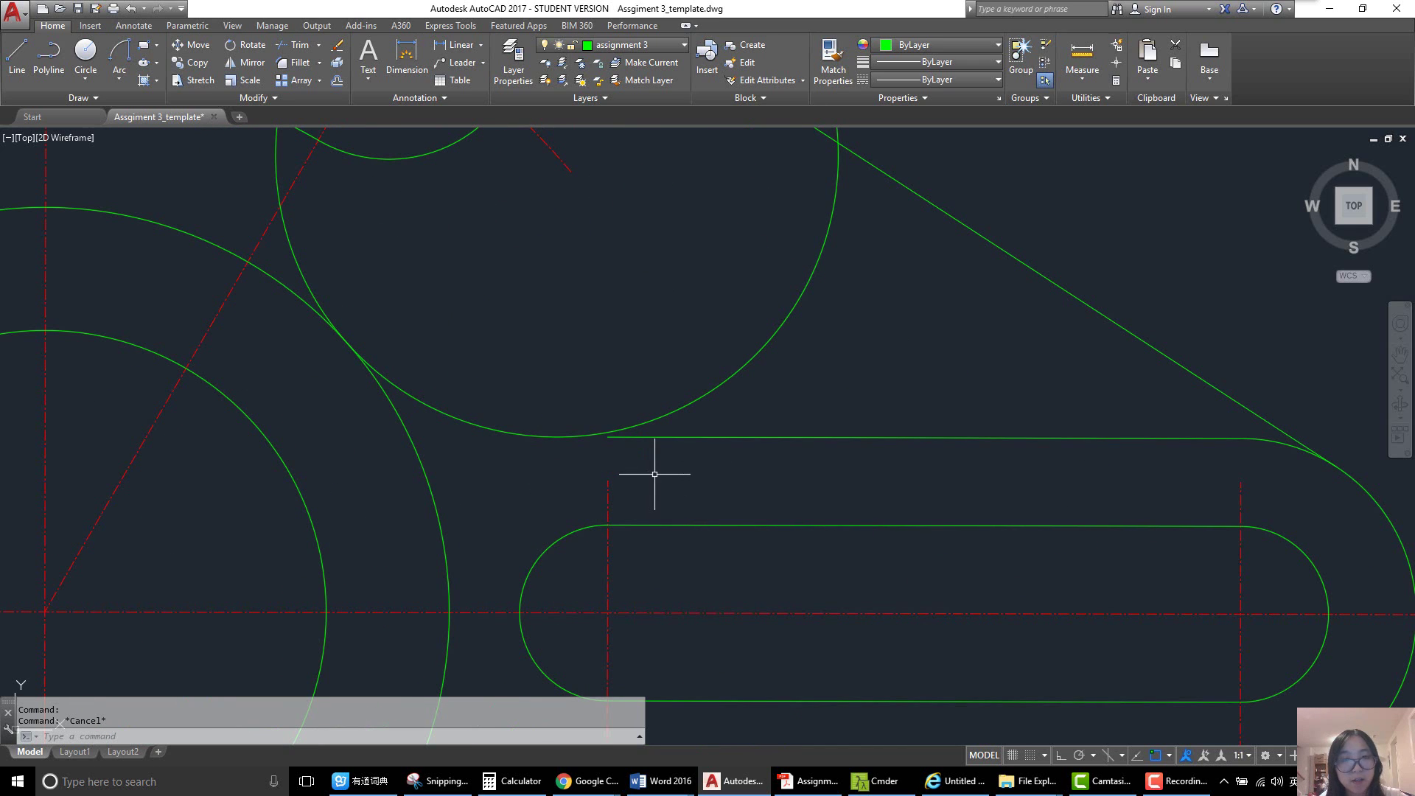
type("ex")
key("Return")
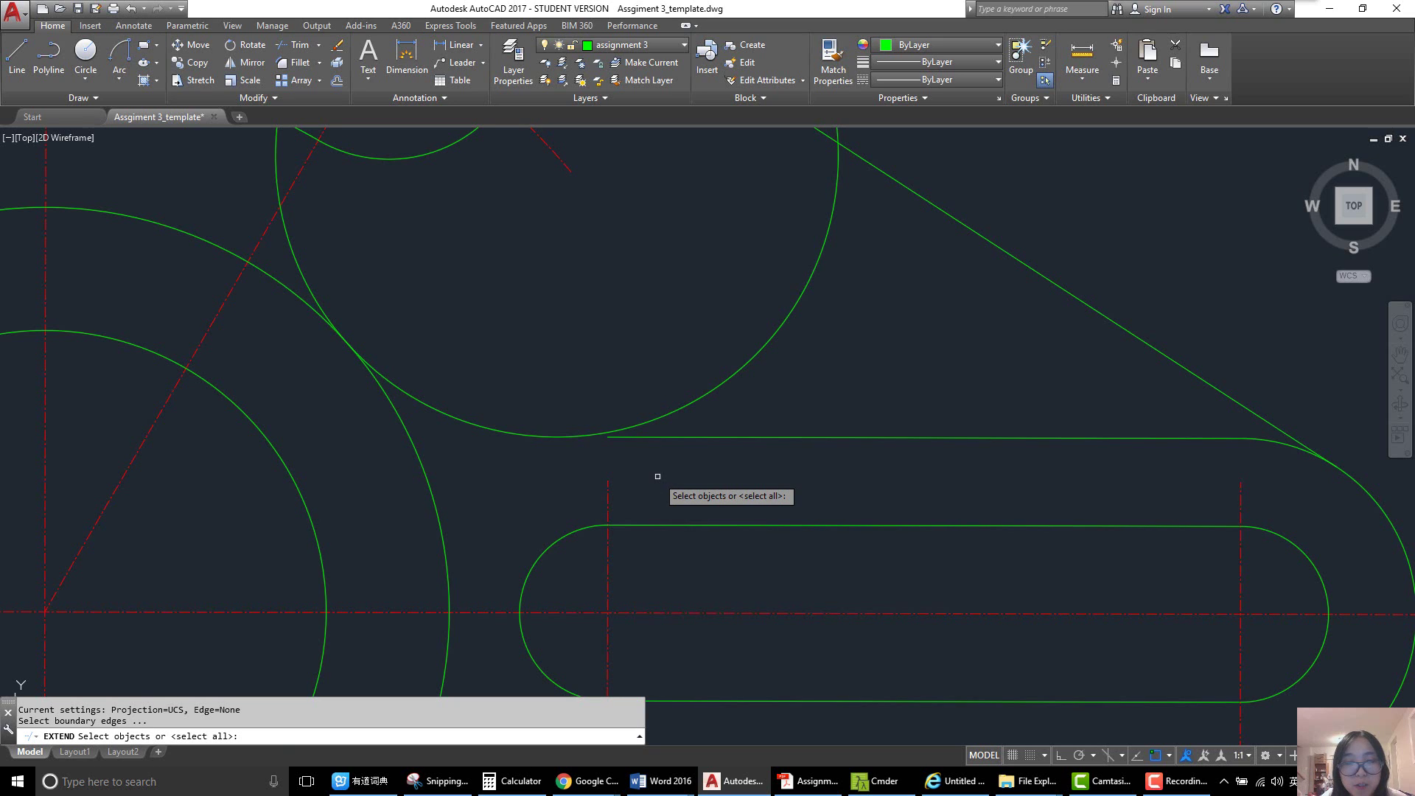
left_click(651, 427)
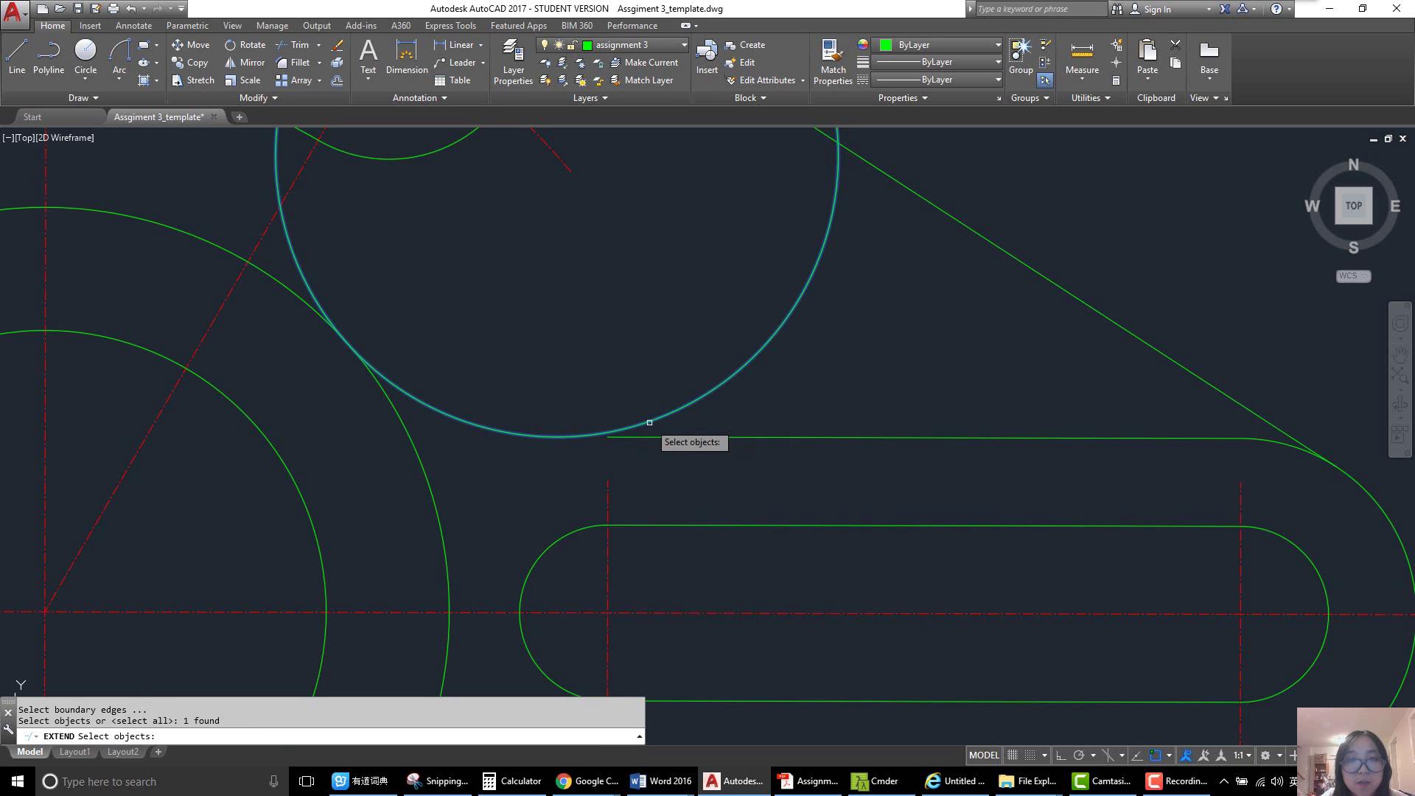
key("Return")
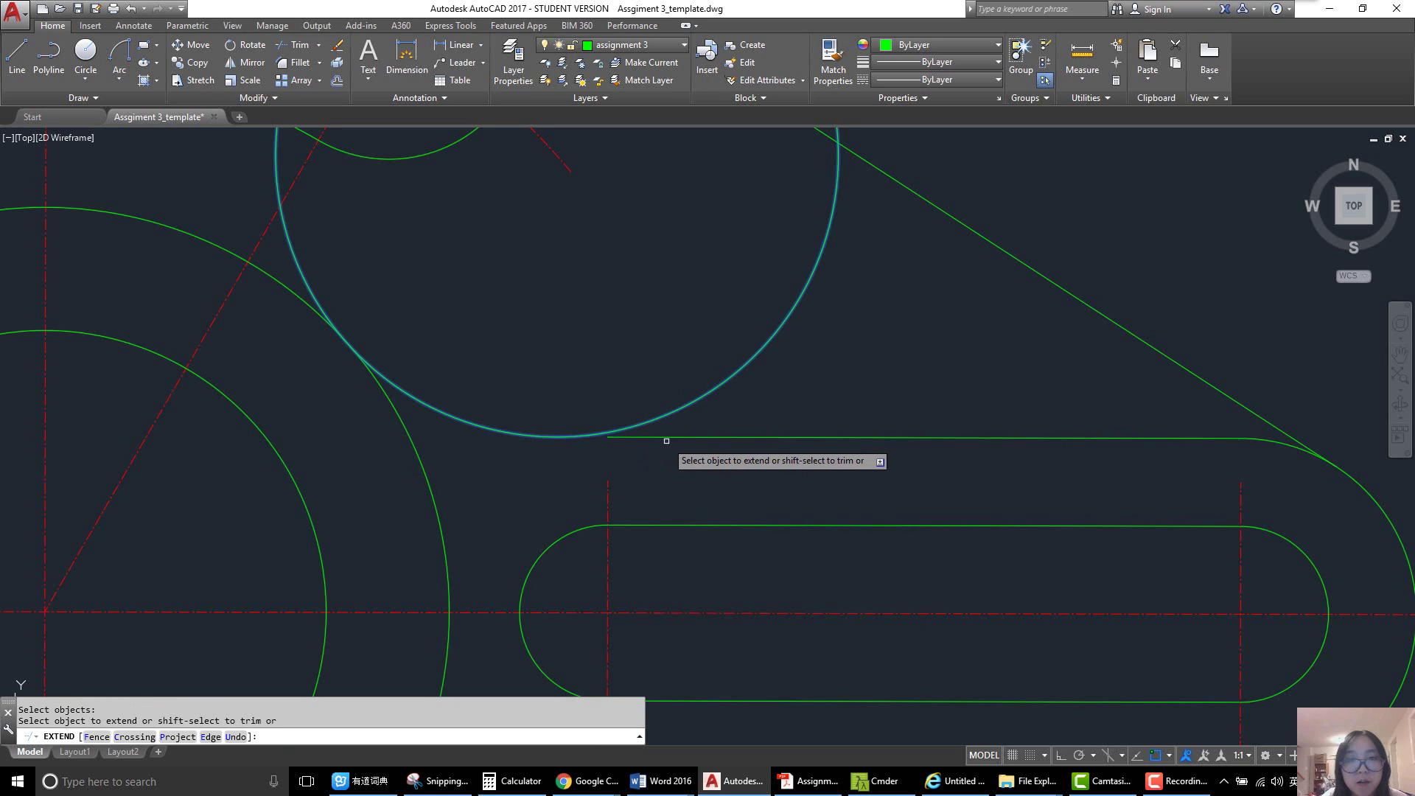
key("Return")
scroll(701, 442, "down", 4)
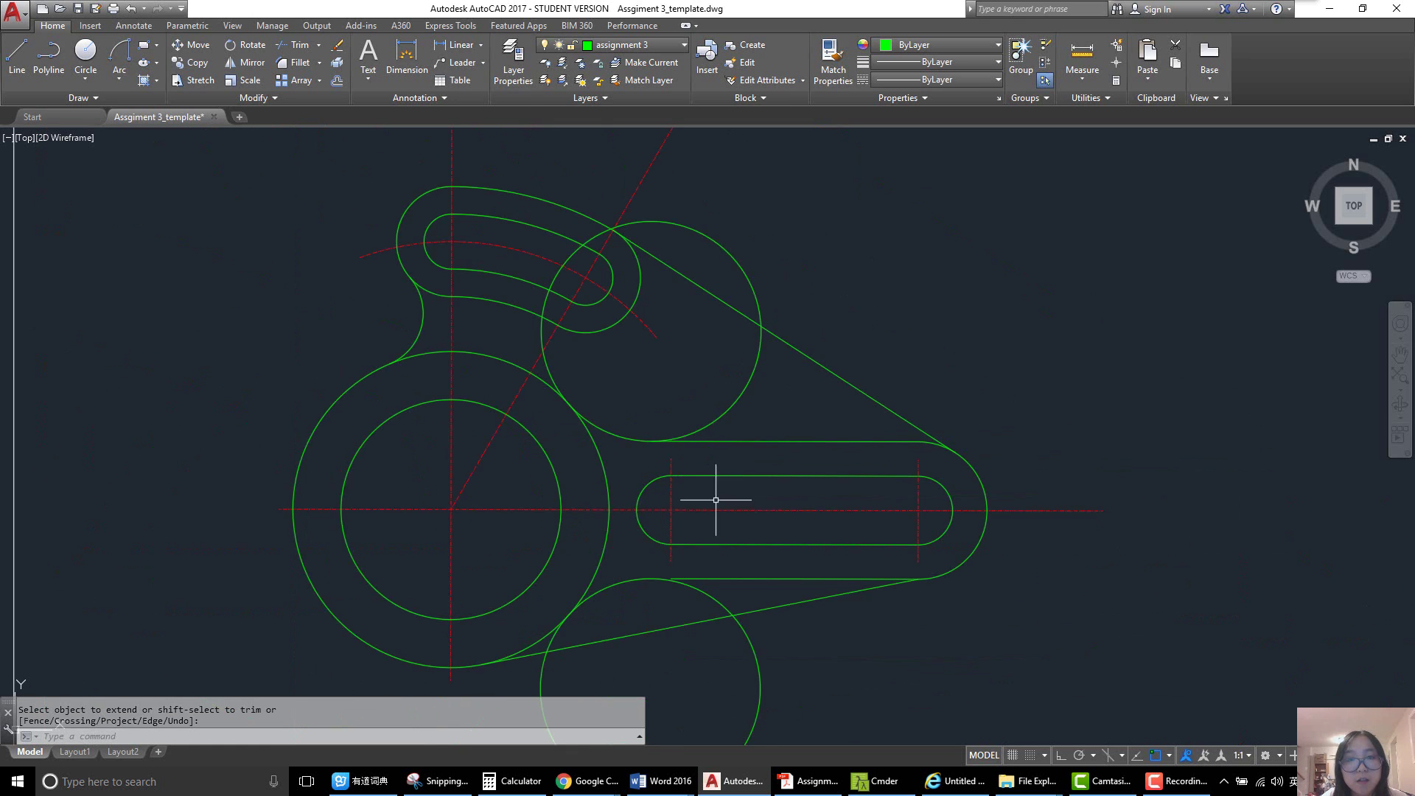
- Extend the lower outer slot line's left end to the lower radius 32 circle
scroll(701, 531, "up", 6)
type("ex")
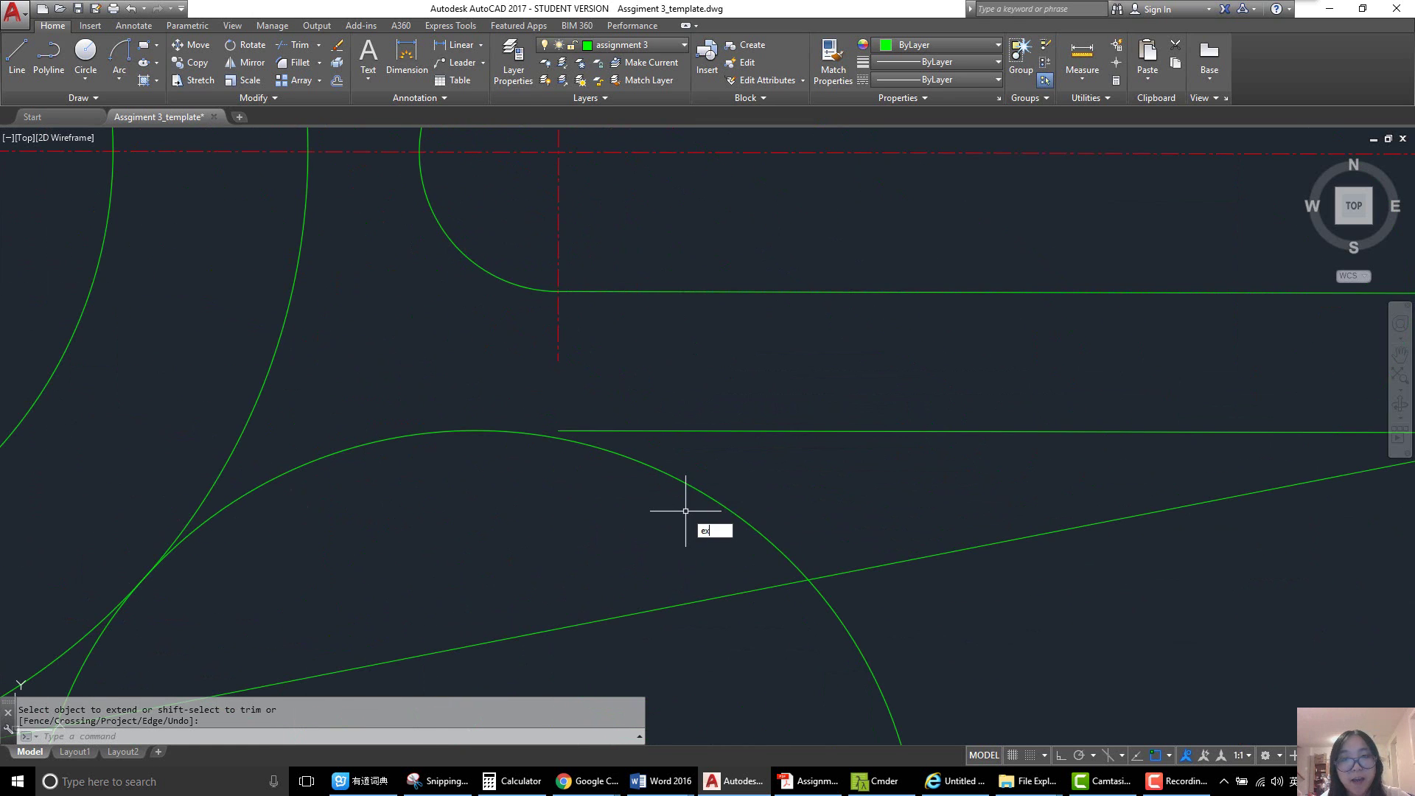
key("Return")
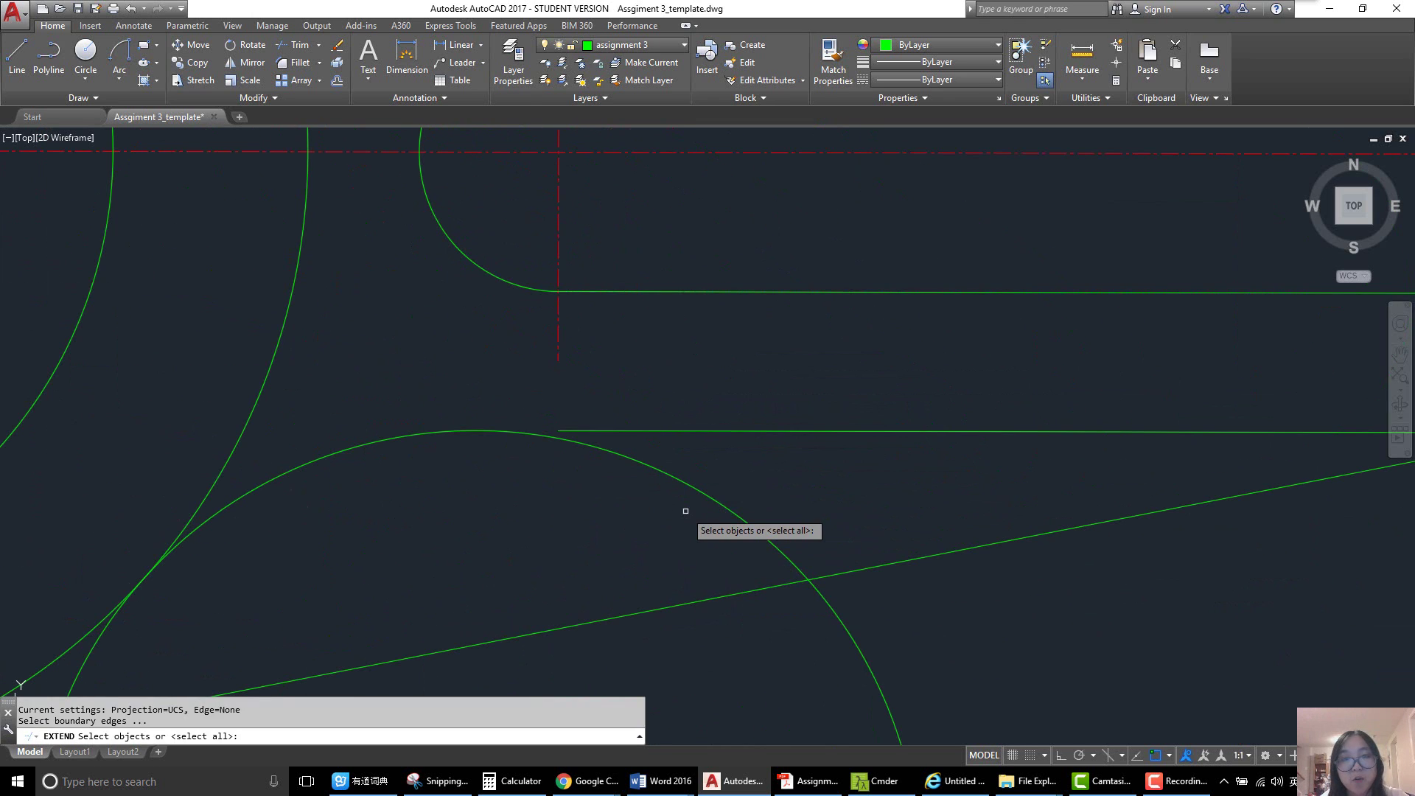
left_click(520, 434)
key("Return")
left_click(596, 433)
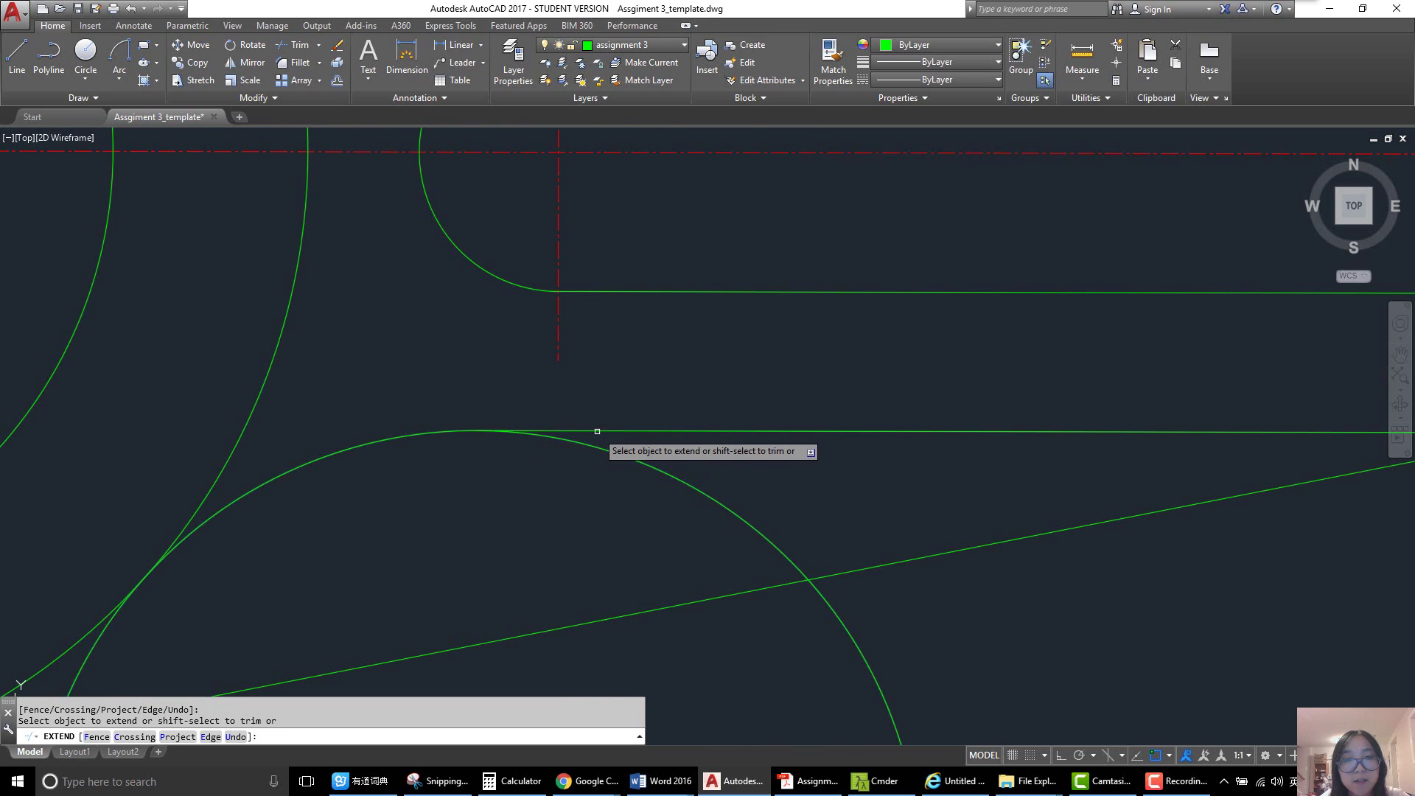
scroll(758, 469, "down", 5)
scroll(758, 469, "down", 3)
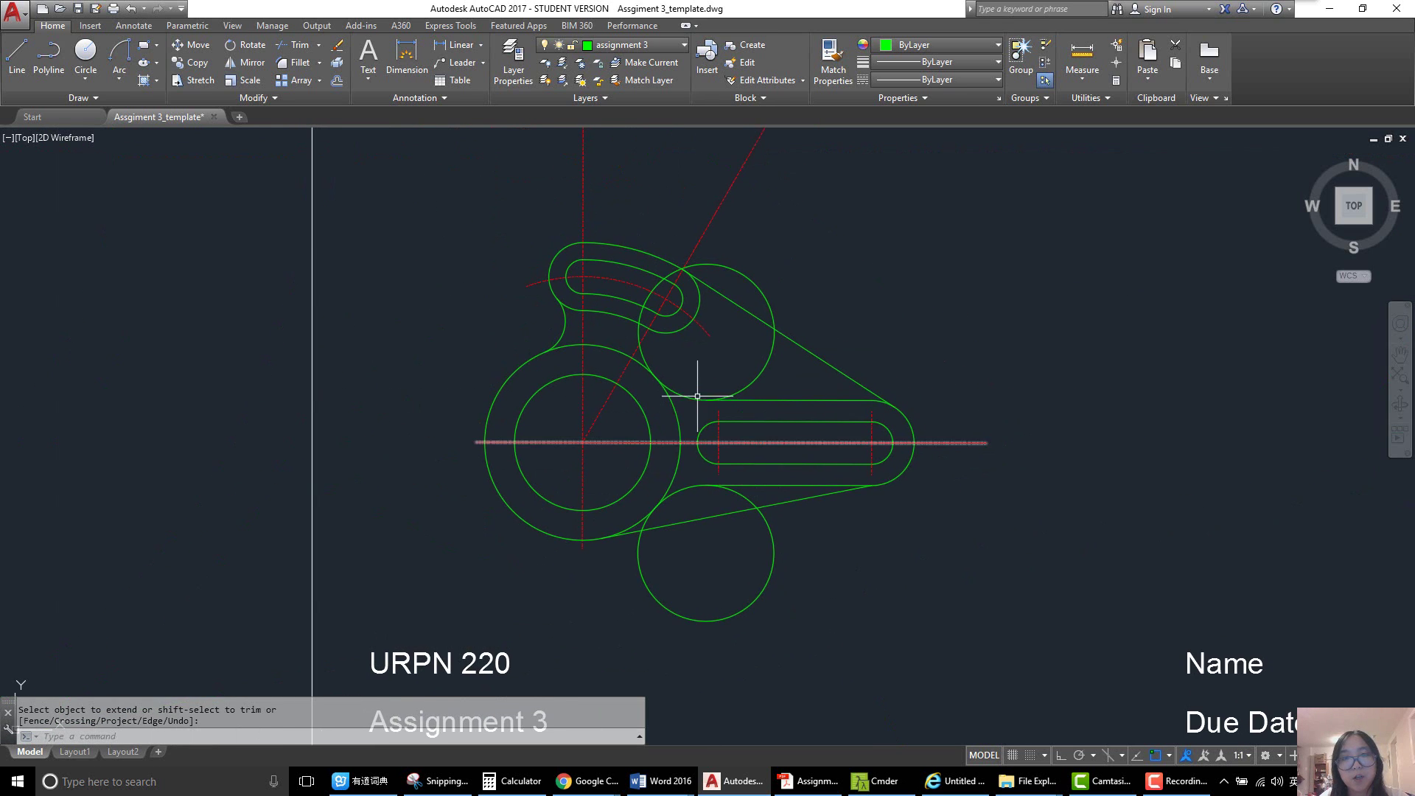
- Trim the upper radius 32 circle to the transition arc between the large outer circle and the upper outer slot line
scroll(652, 361, "up", 2)
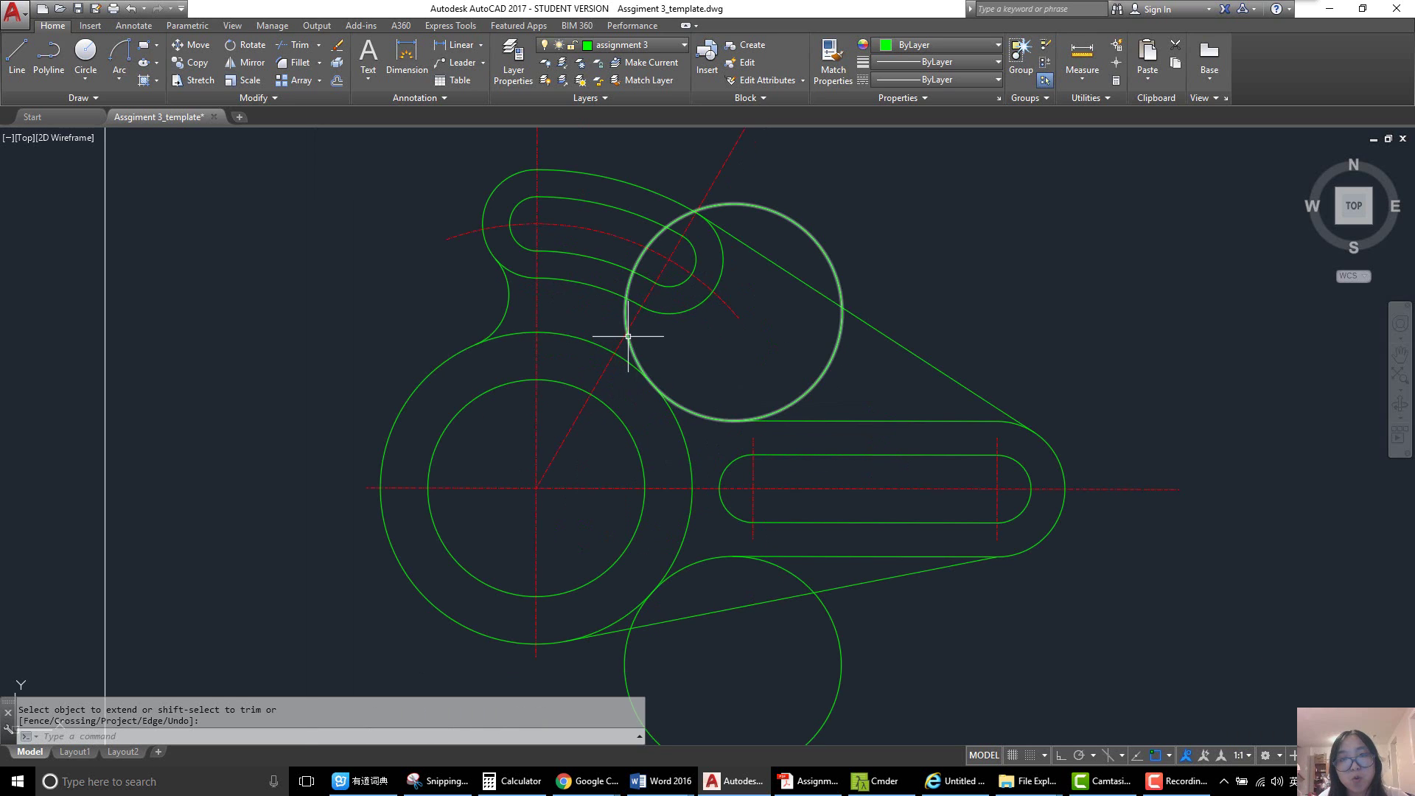
key("Return")
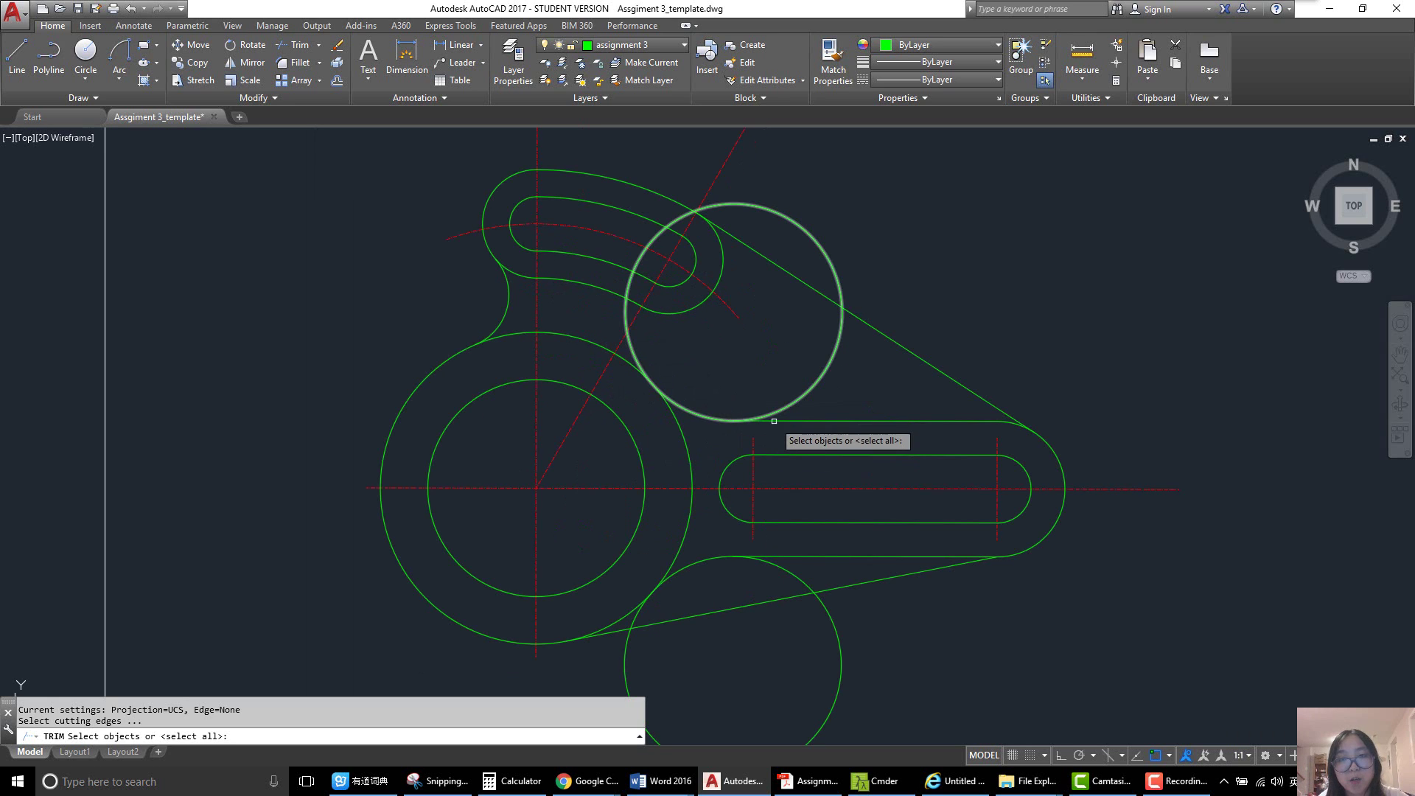
left_click(782, 421)
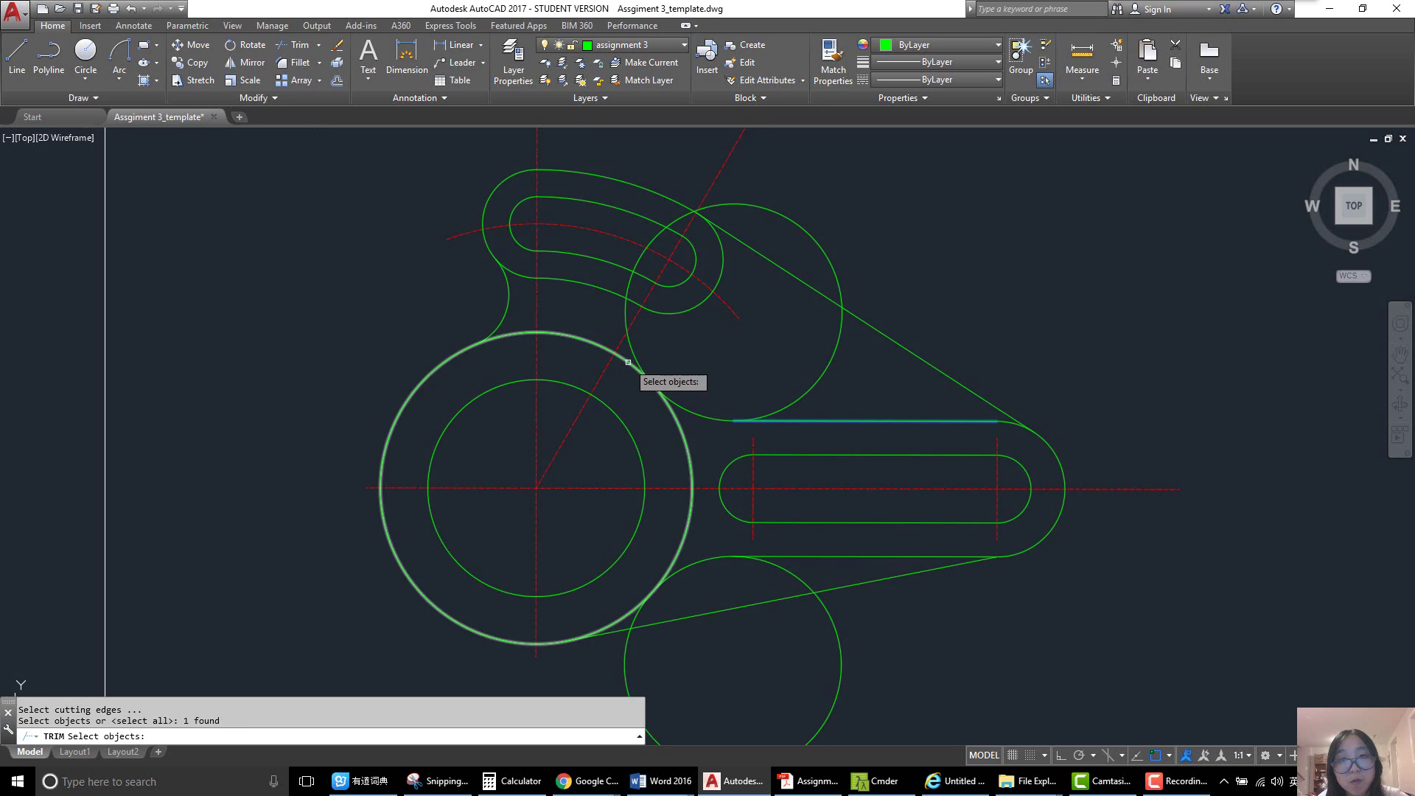
left_click(628, 362)
key("Return")
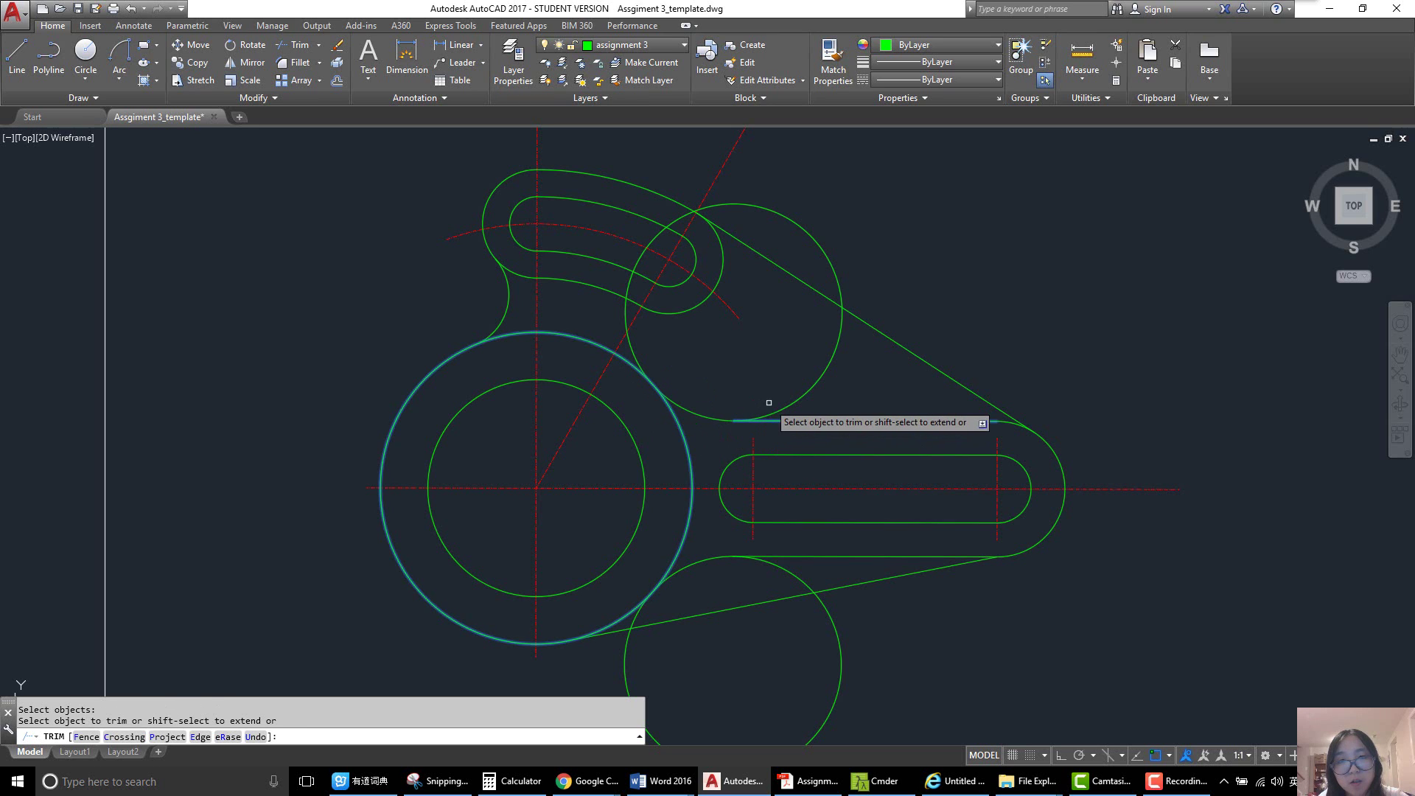
left_click(791, 405)
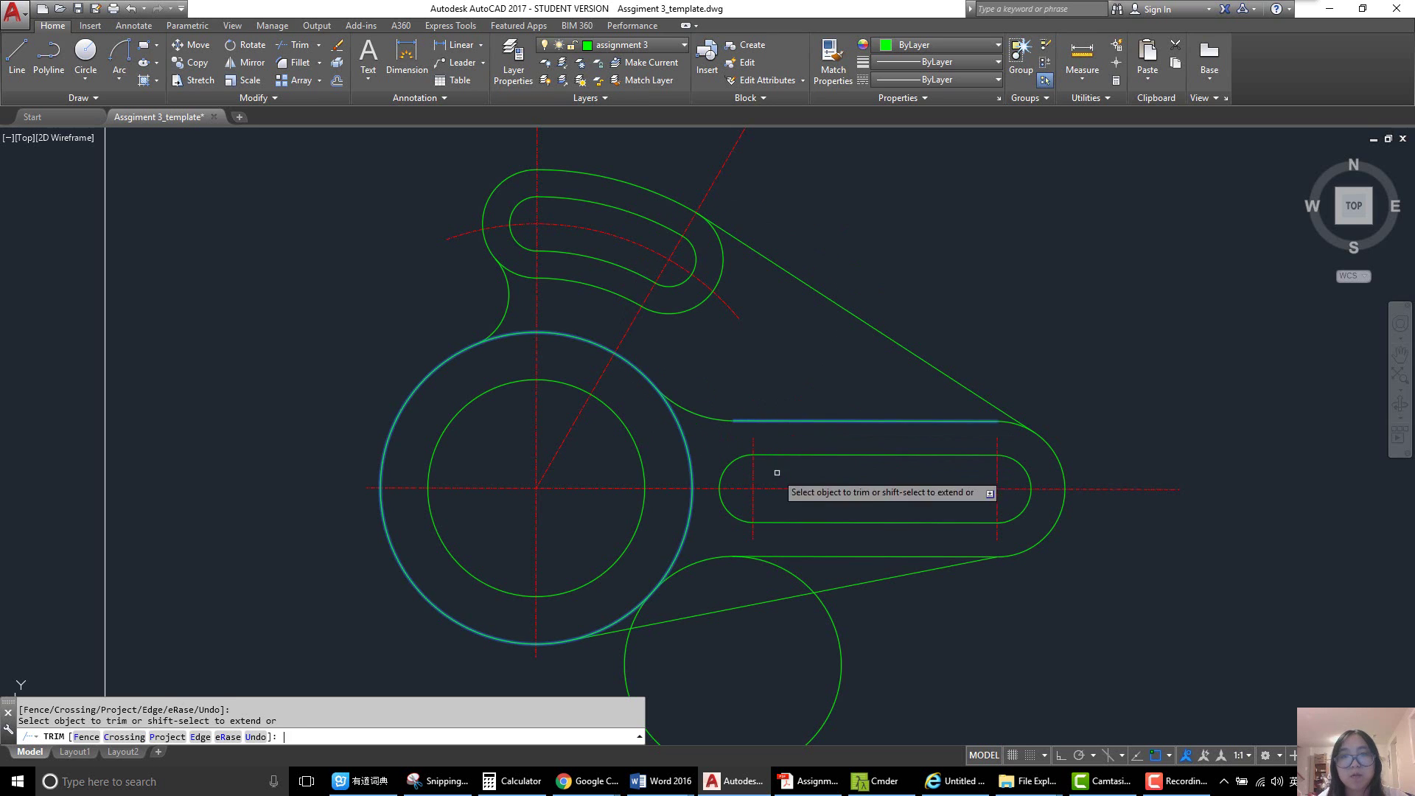
key("Return")
- Trim the lower radius 32 circle to the transition arc between the large outer circle and the lower outer slot line
scroll(774, 482, "down", 3)
scroll(766, 471, "up", 3)
type("ts or")
key("Return")
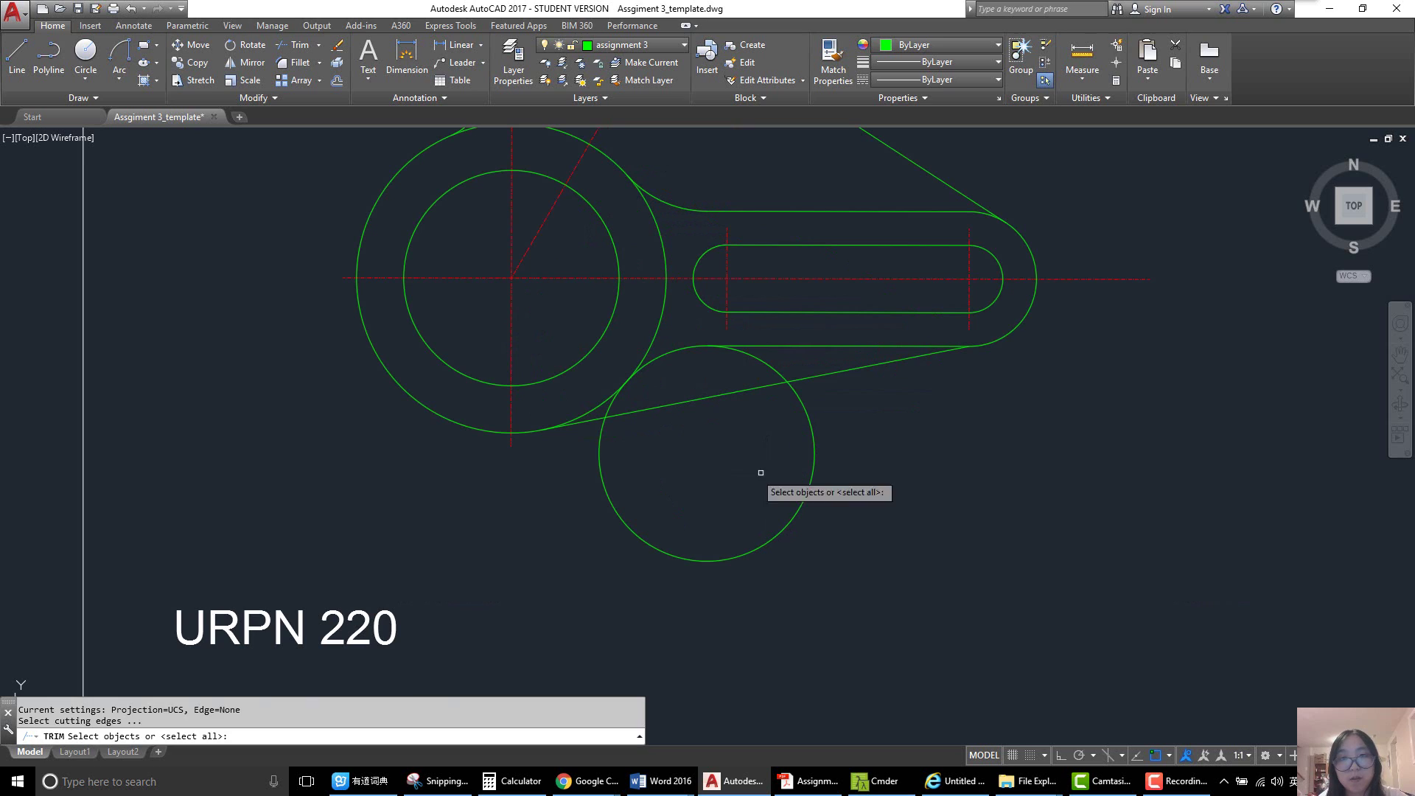
left_click(771, 345)
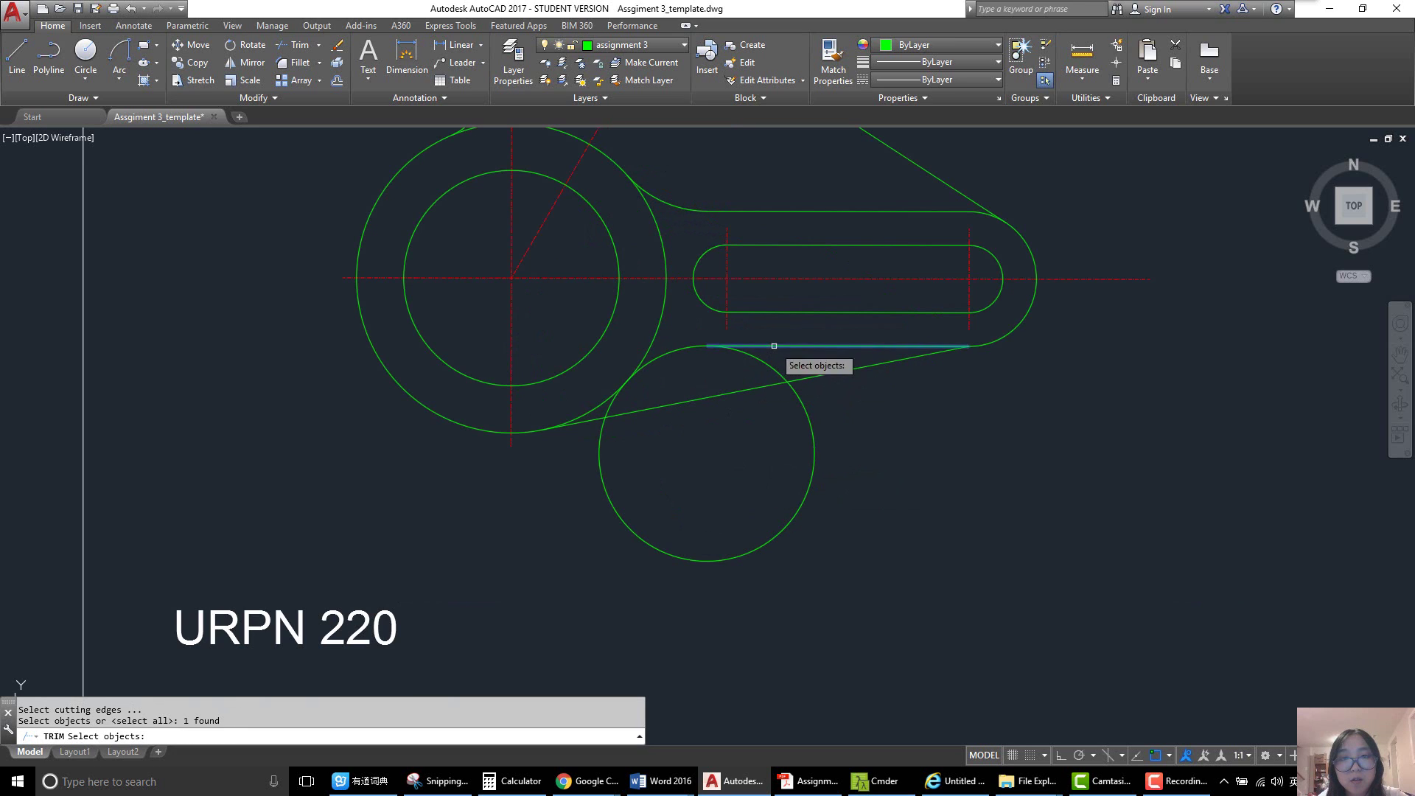
left_click(593, 405)
key("Return")
left_click(609, 409)
key("Return")
scroll(688, 493, "down", 2)
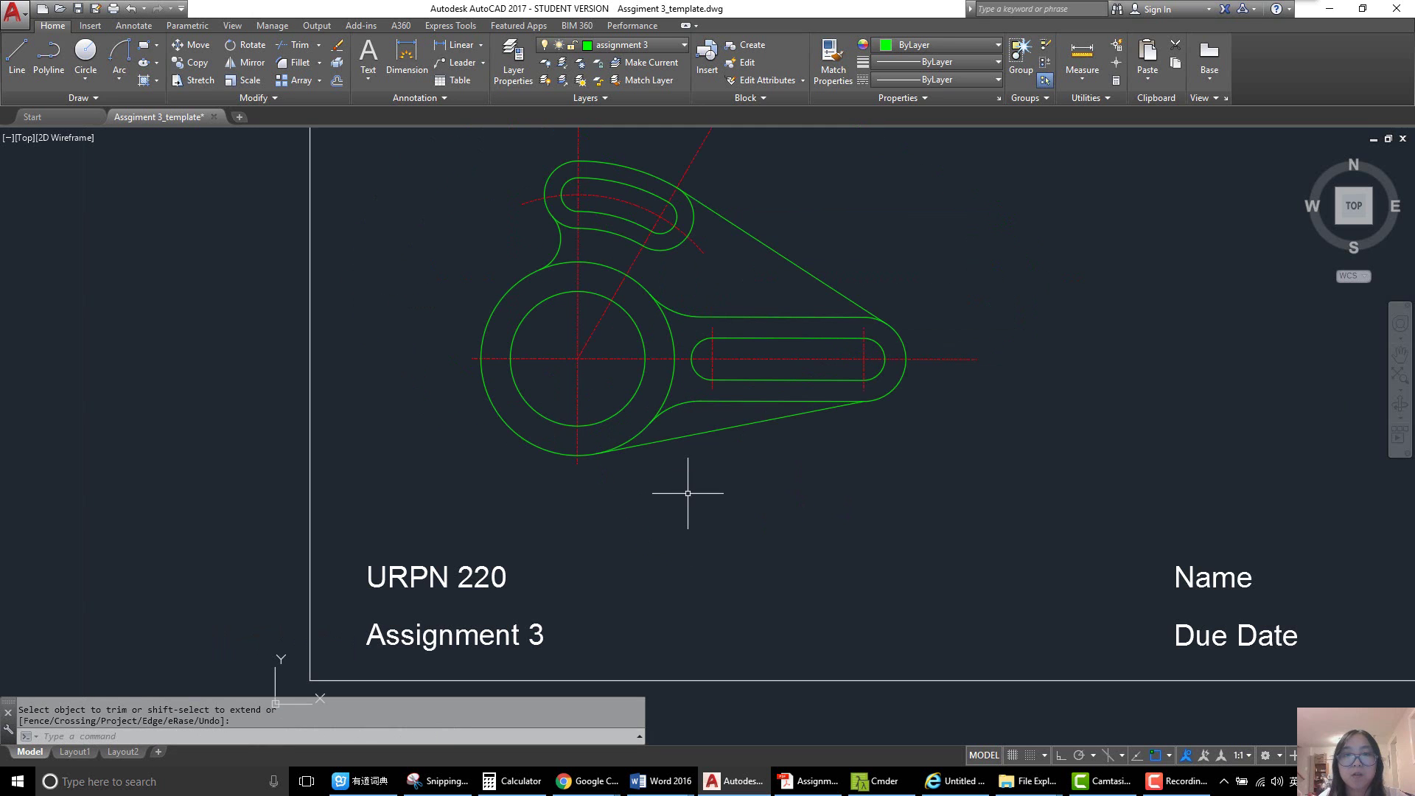
- Check the bracket outline against the reference drawing in Snipping Tool, and return to AutoCAD
middle_click_drag(695, 484, 679, 537)
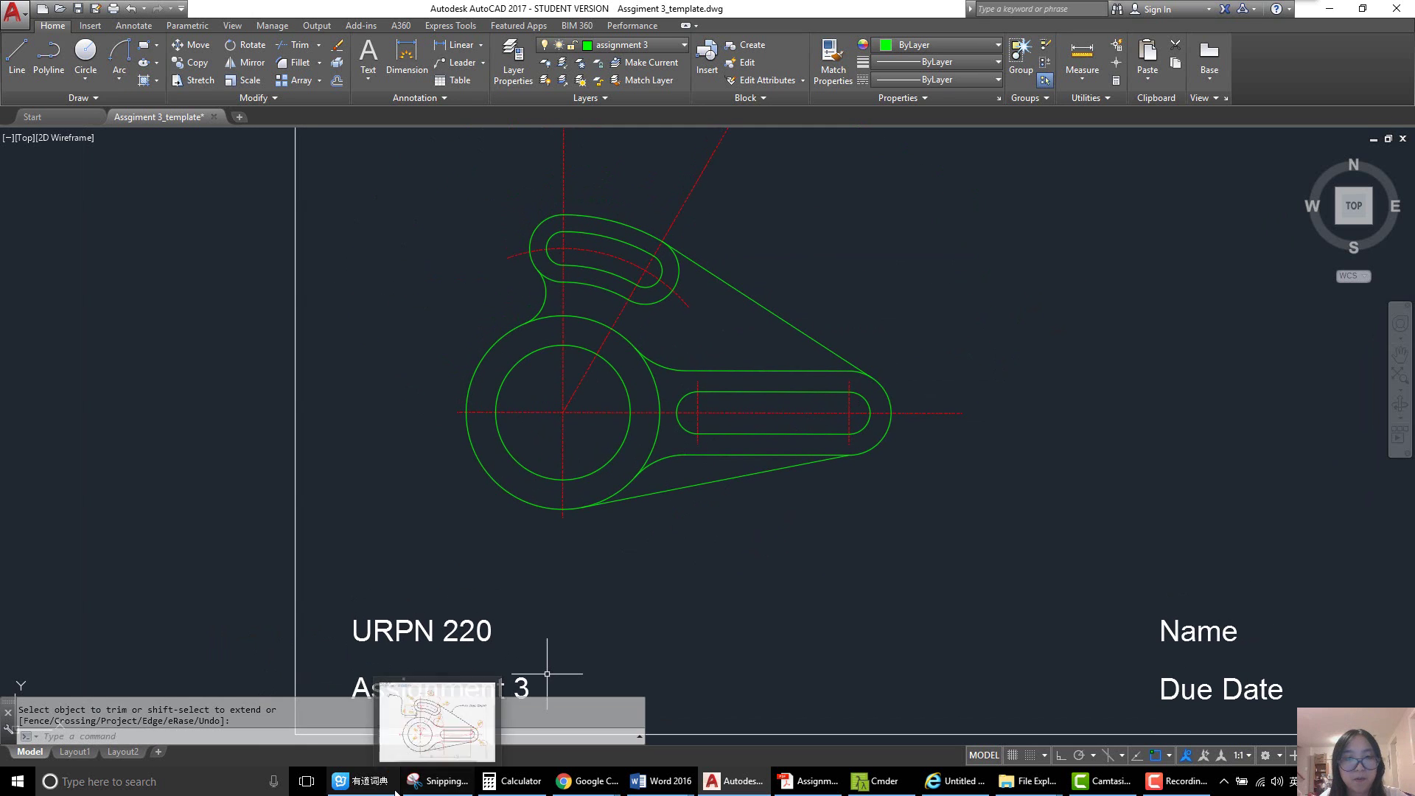
left_click(442, 781)
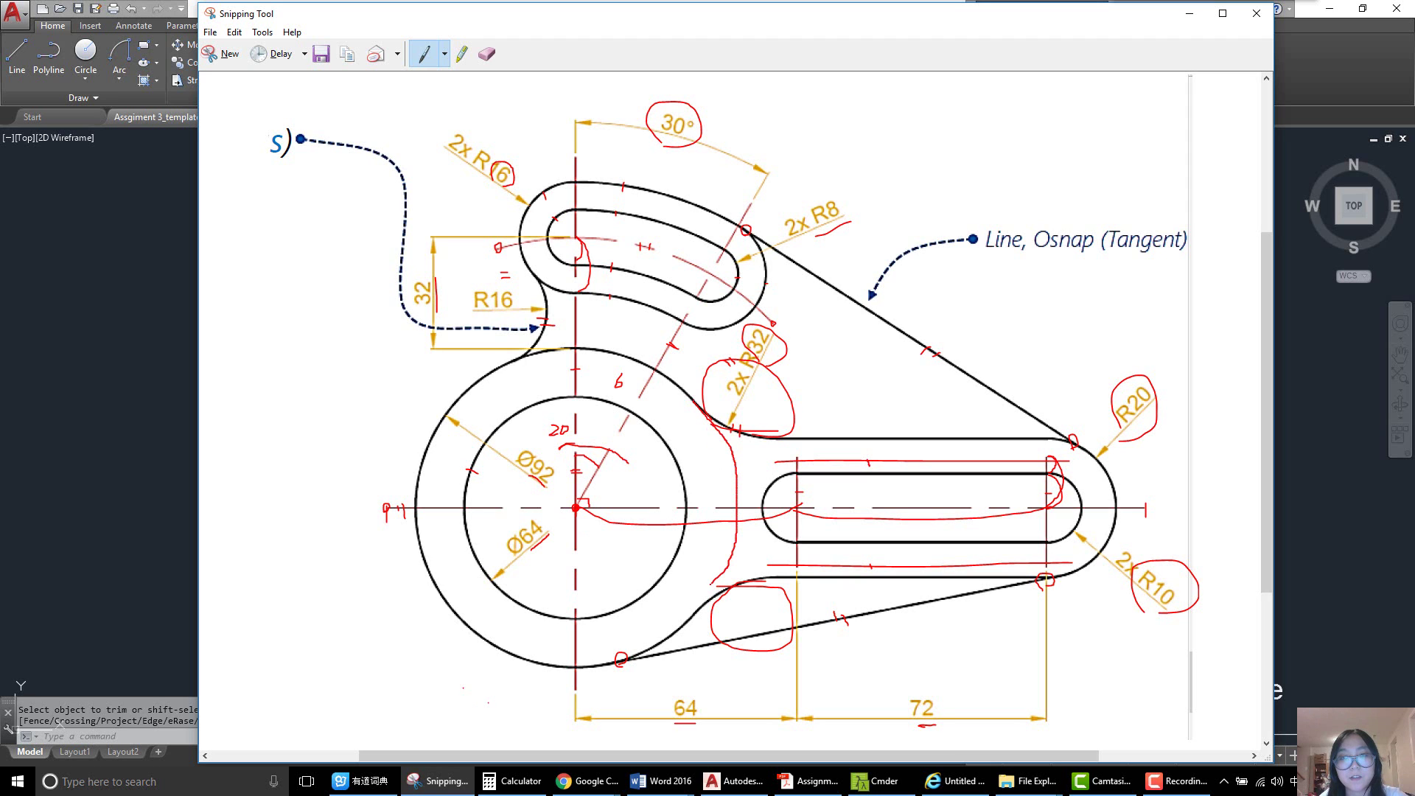
left_click(441, 782)
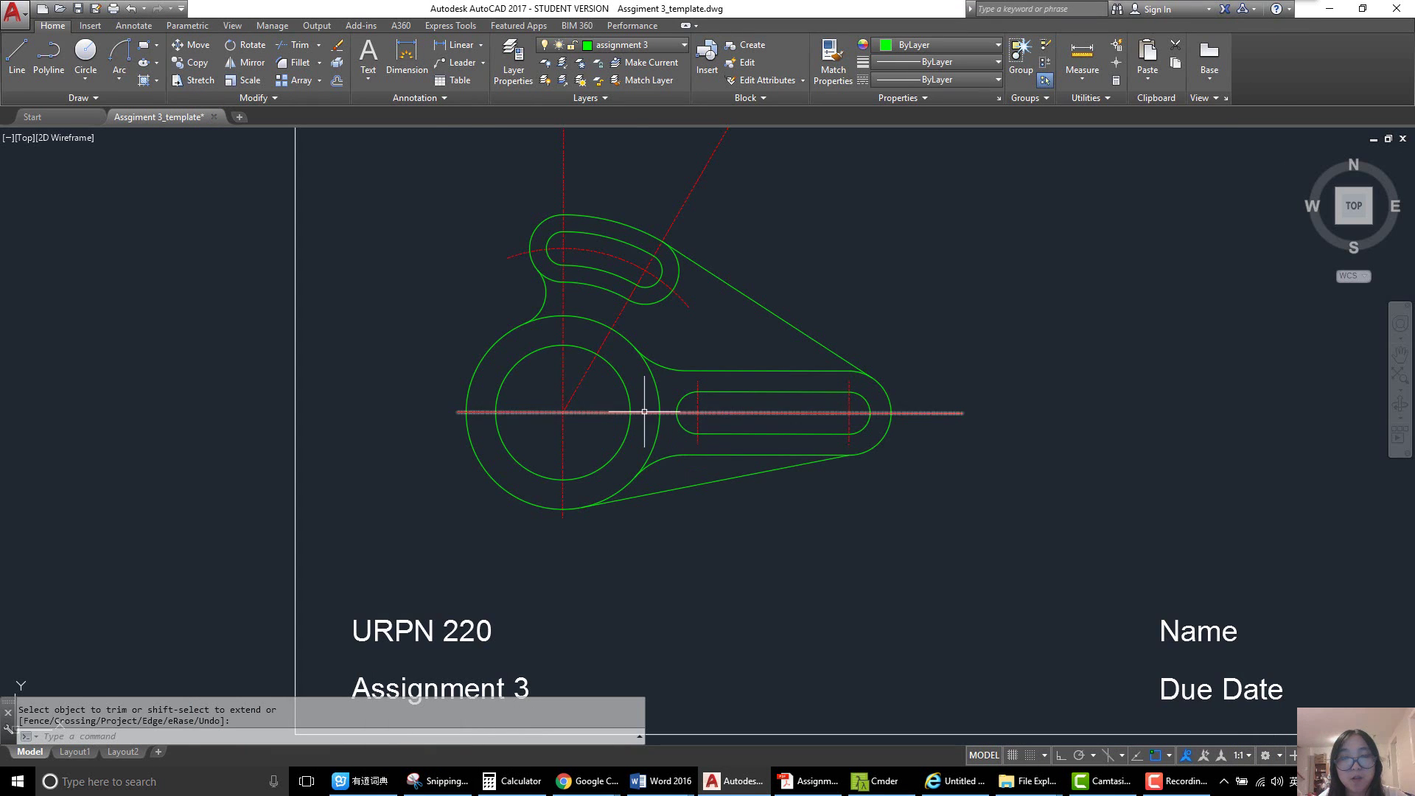
- Trim away the part of the large outer circle between the upper and lower radius 32 transition arcs
scroll(656, 408, "up", 2)
key("Return")
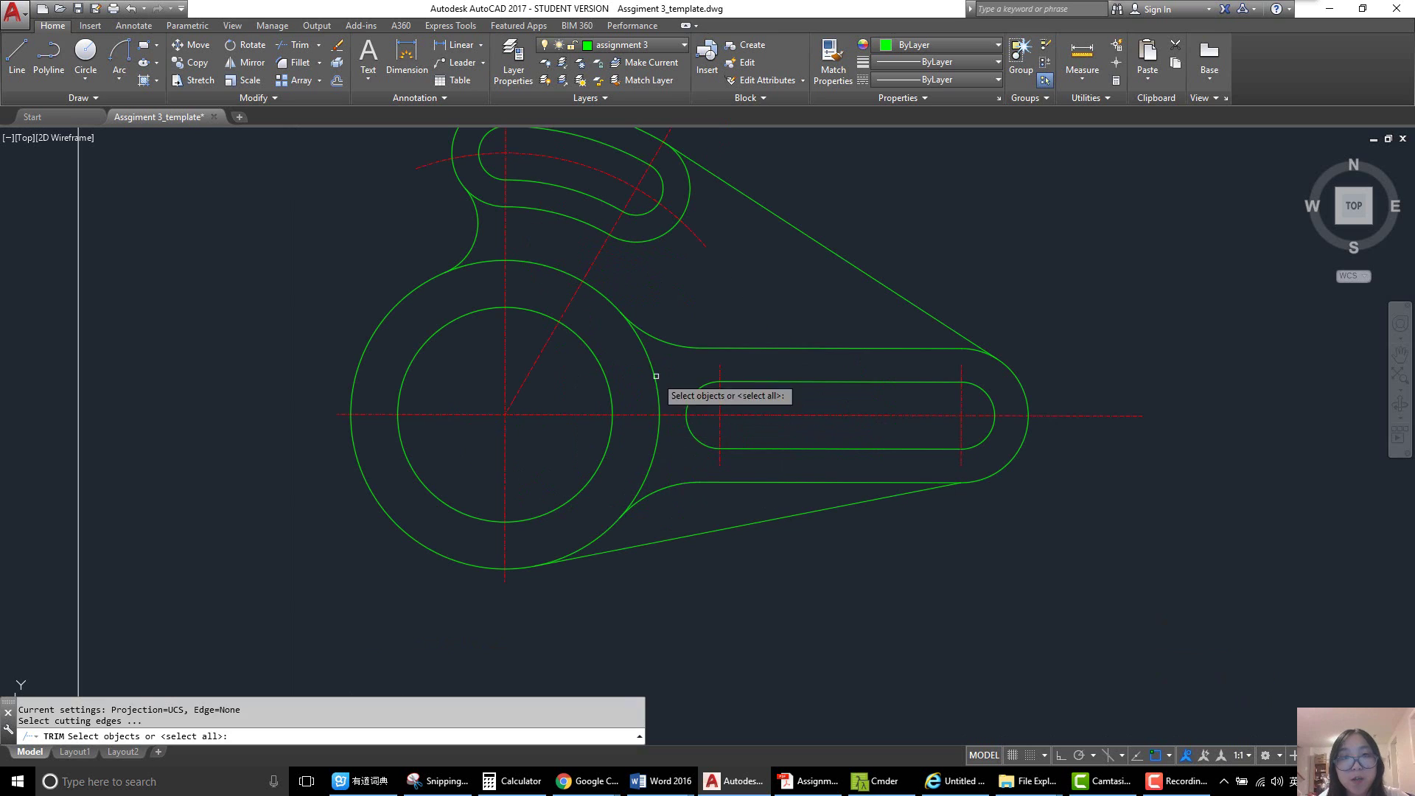
left_click(643, 330)
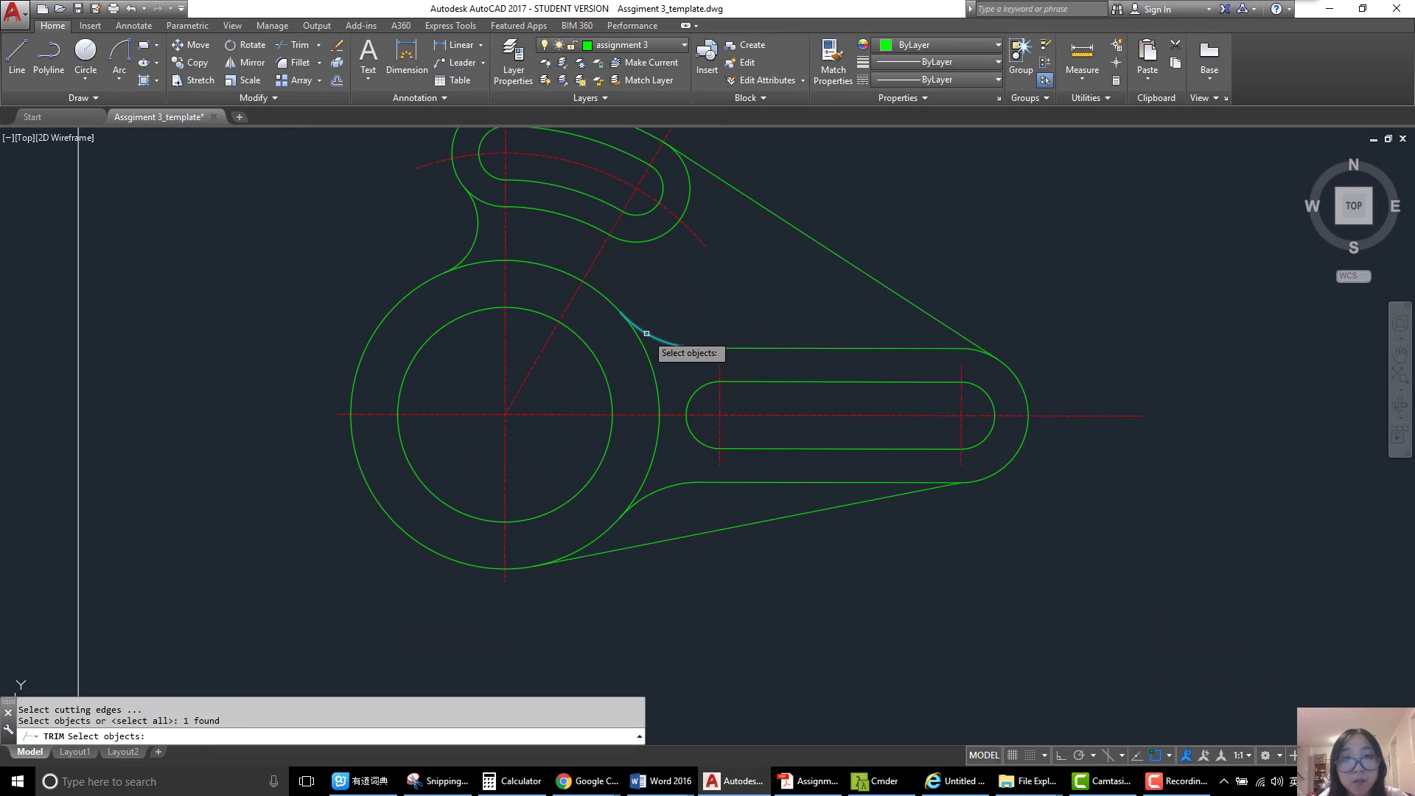
left_click(646, 494)
key("Return")
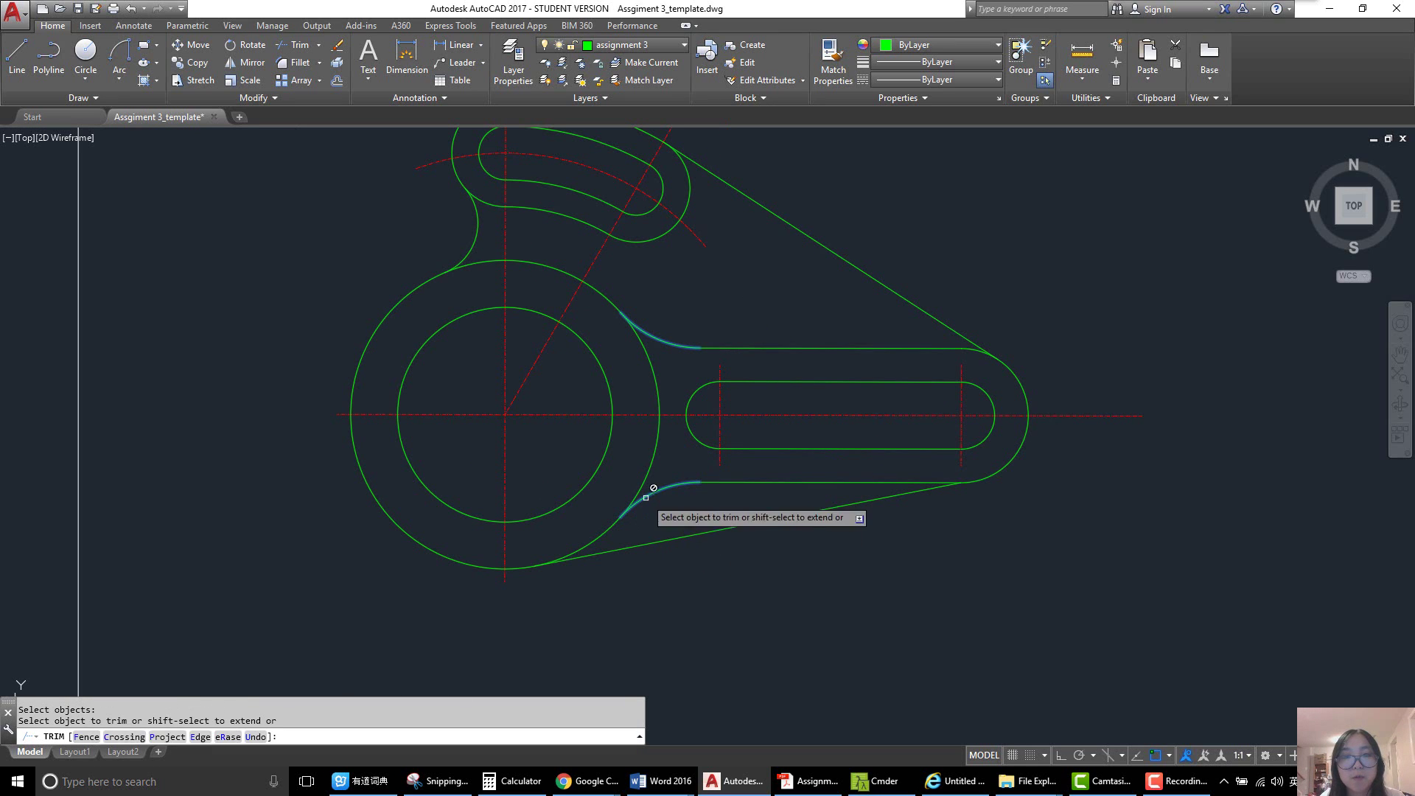
left_click(652, 461)
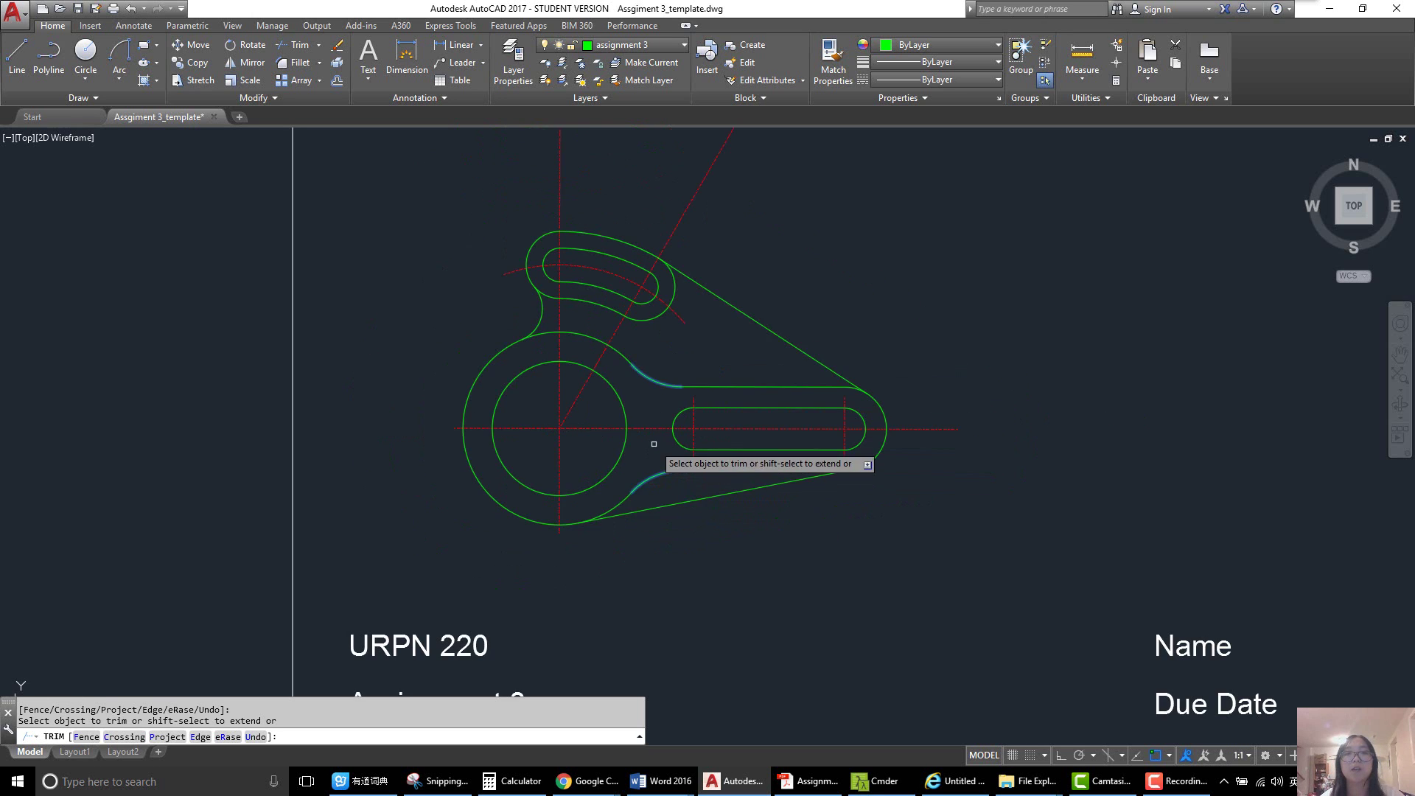
scroll(652, 501, "down", 3)
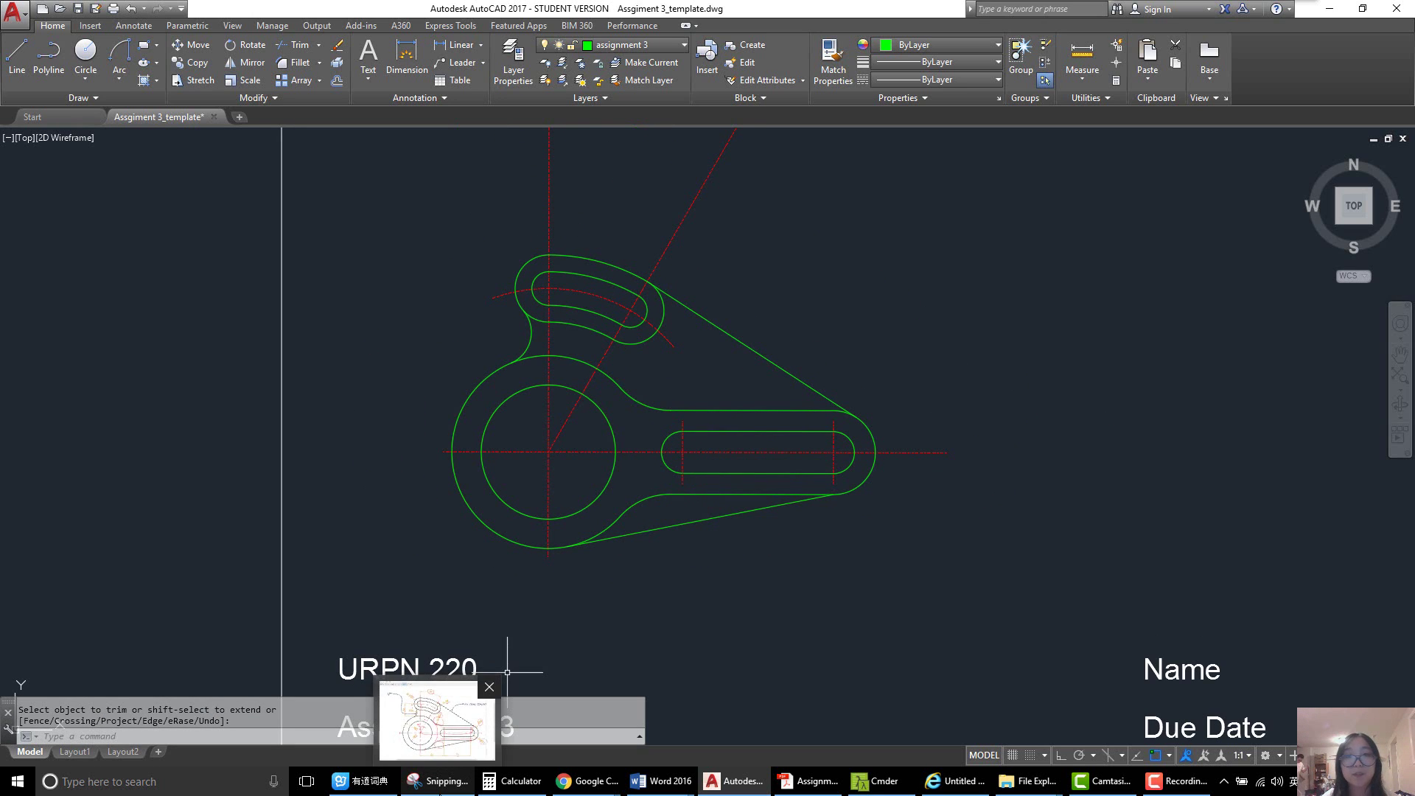
- Compare the trimmed bracket with the reference drawing in Snipping Tool, return to AutoCAD, and inspect the centrelines above the curved slot
left_click(440, 789)
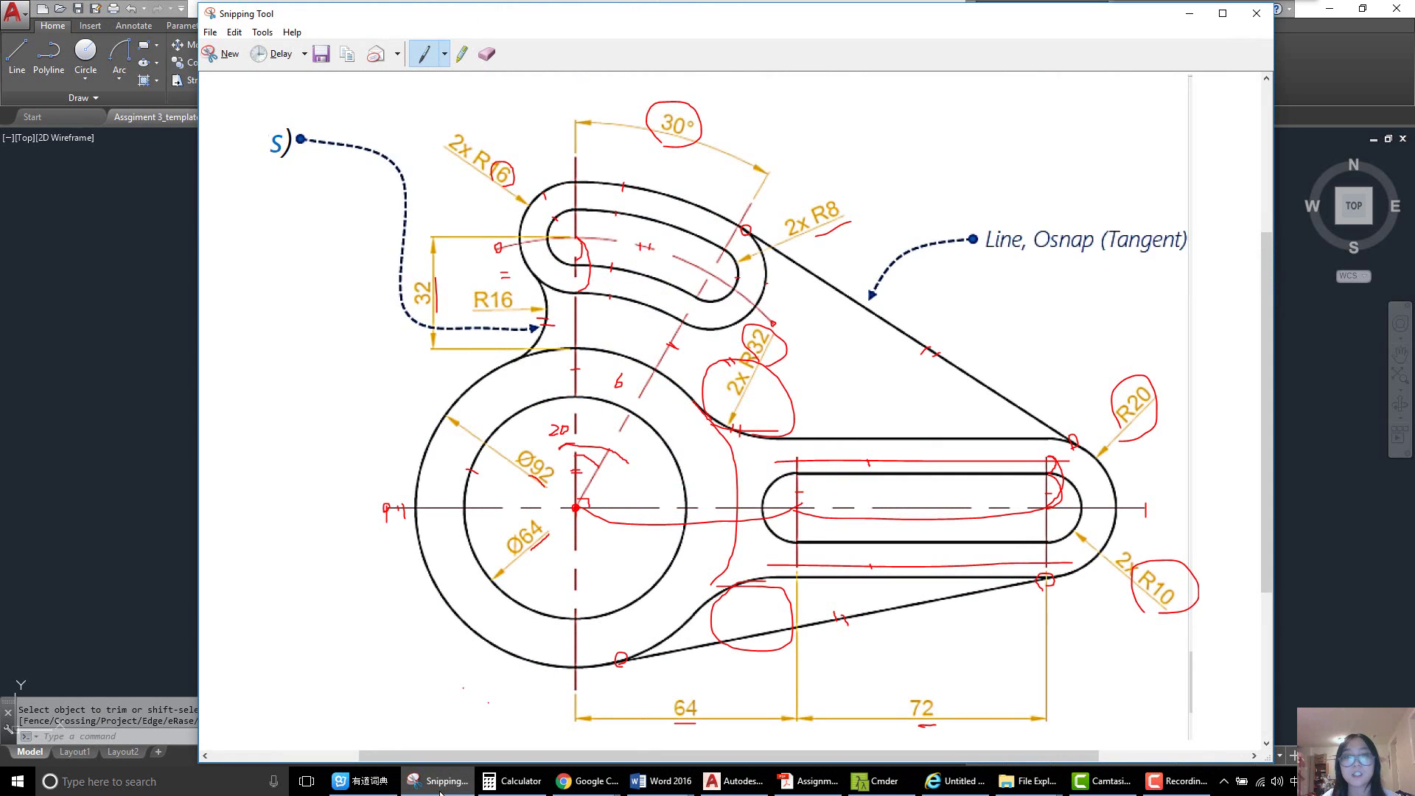
left_click(440, 789)
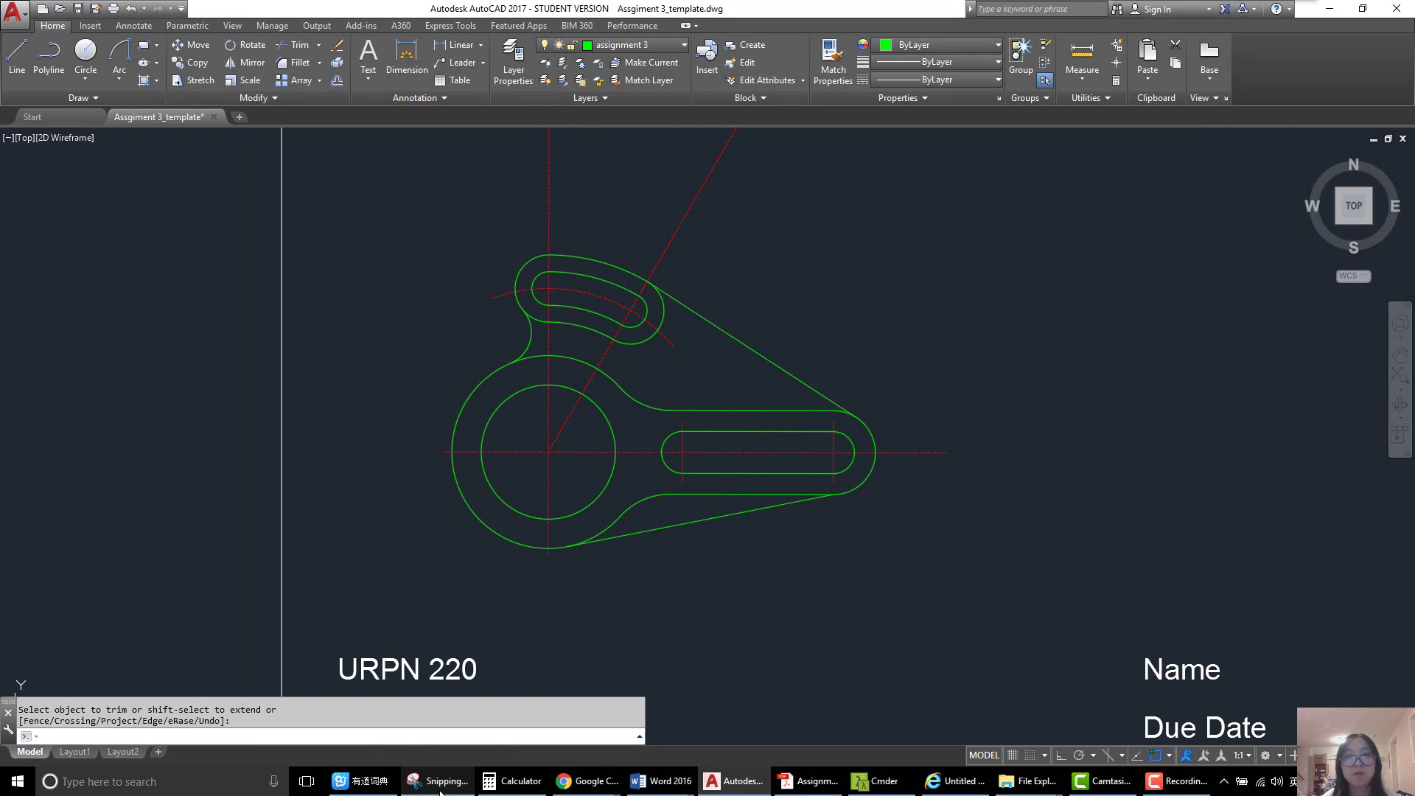
scroll(726, 426, "down", 3)
scroll(727, 425, "up", 1)
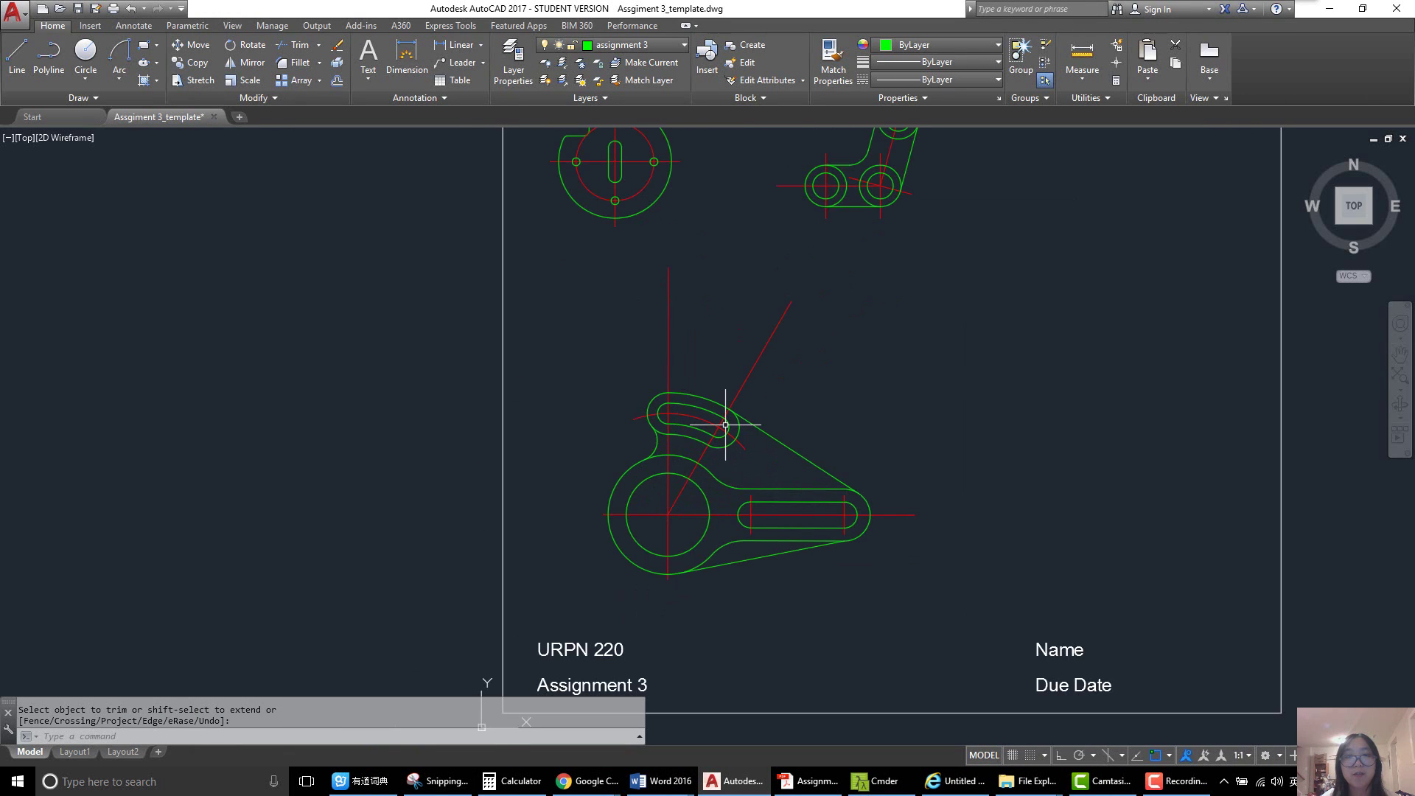
scroll(767, 413, "down", 1)
scroll(774, 432, "up", 2)
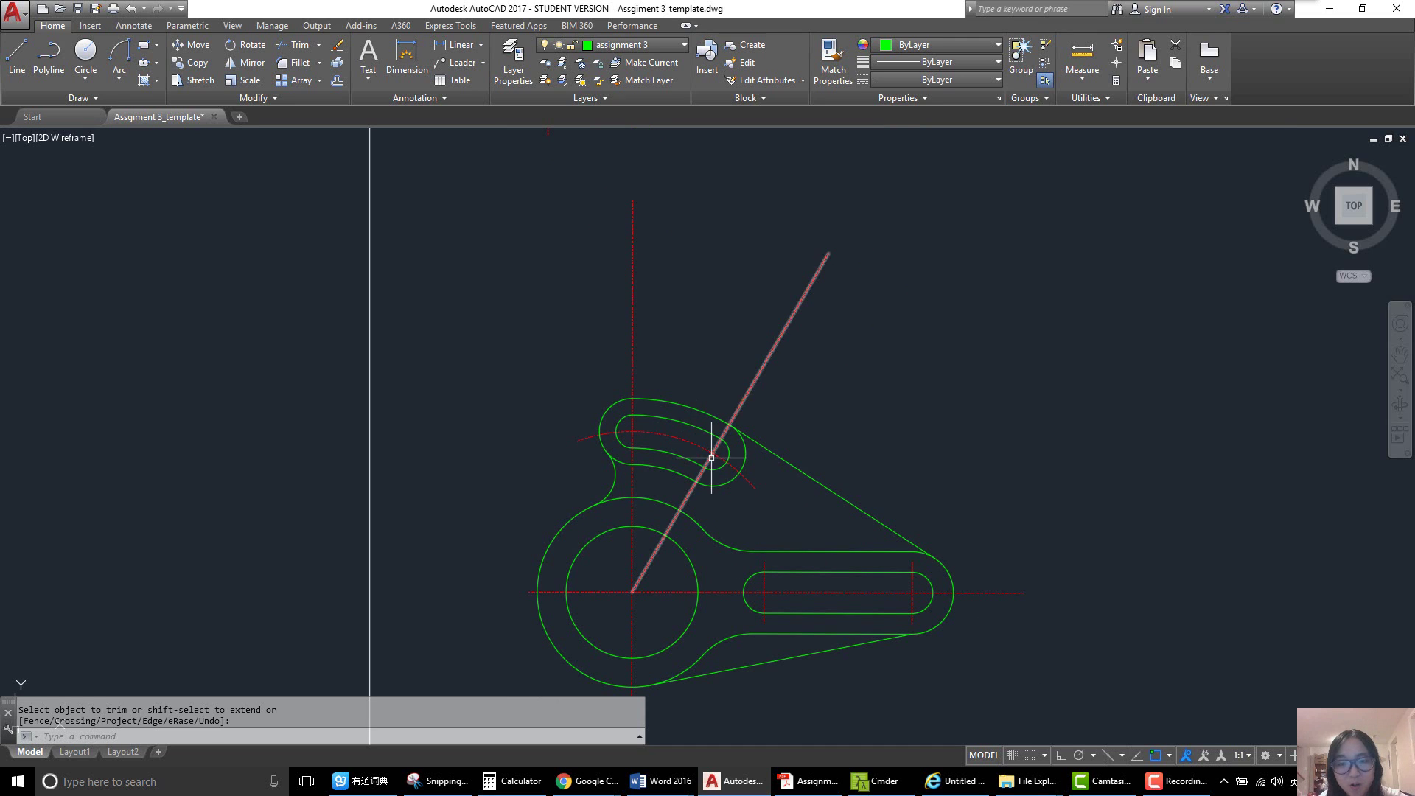
- Offset the curved slot's red centreline arc outward by 30 as a temporary trimming boundary
key("Escape")
type("o")
key("Return")
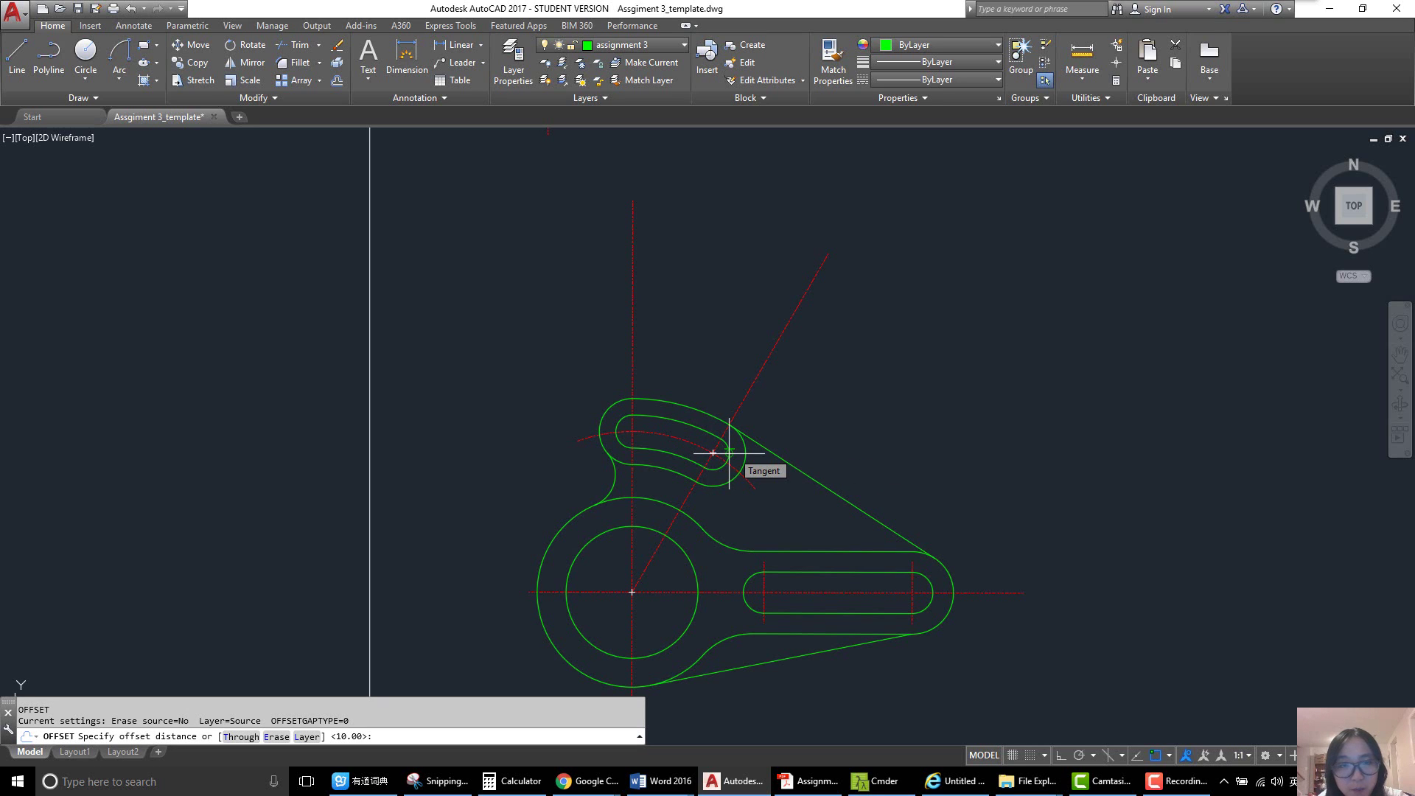
type("3")
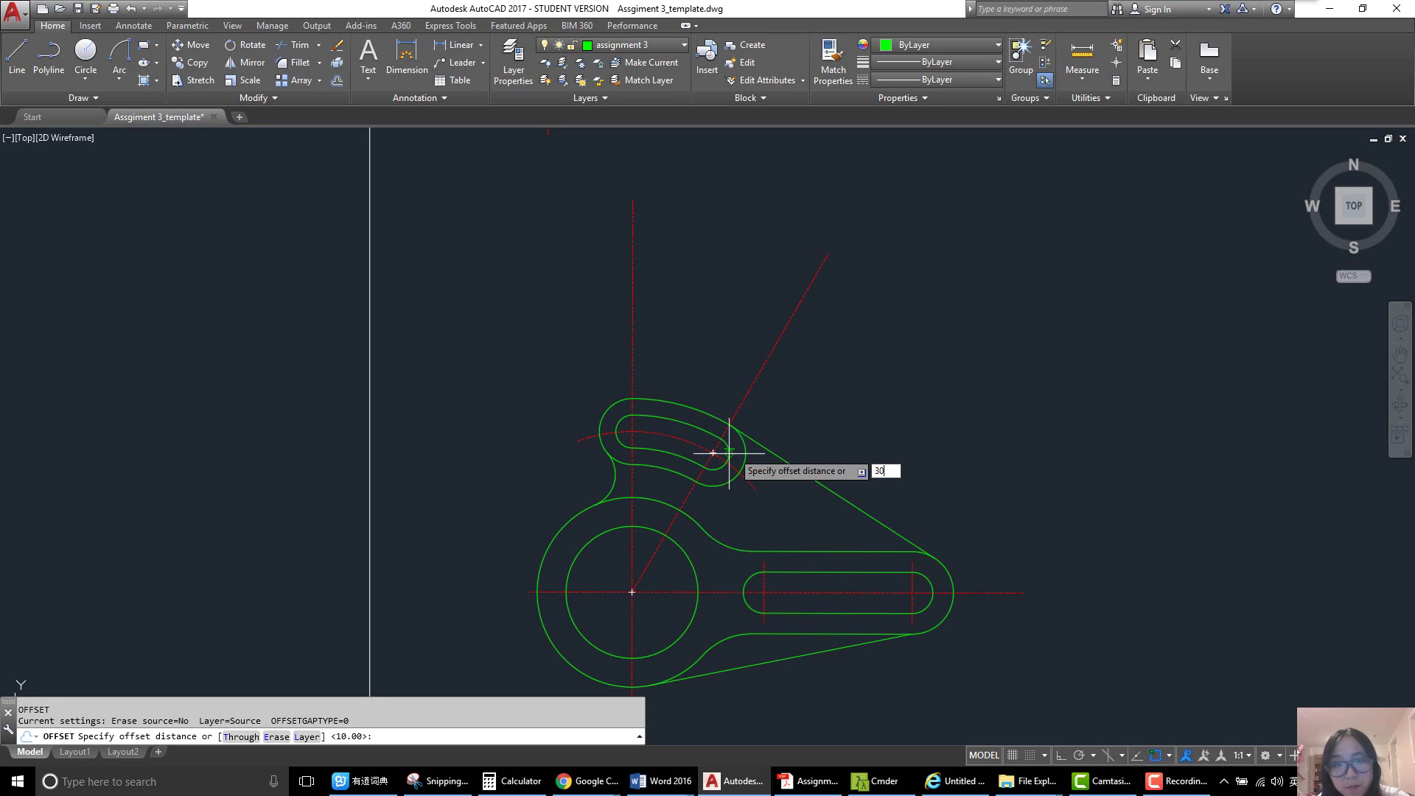
type("0")
key("Return")
left_click(729, 456)
left_click(782, 411)
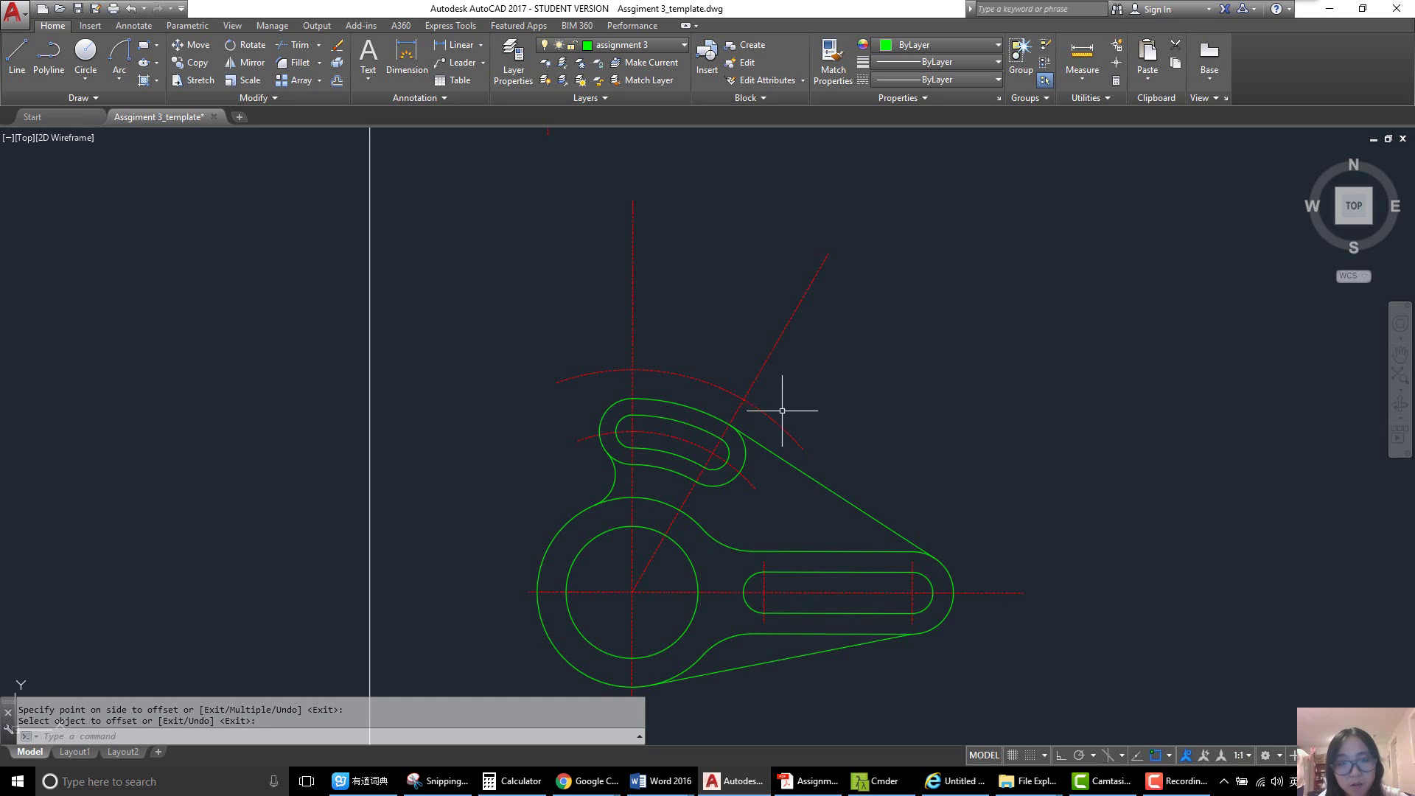
- Trim the vertical and angled centrelines beyond the offset arc, and delete that arc
type("tr")
key("Return")
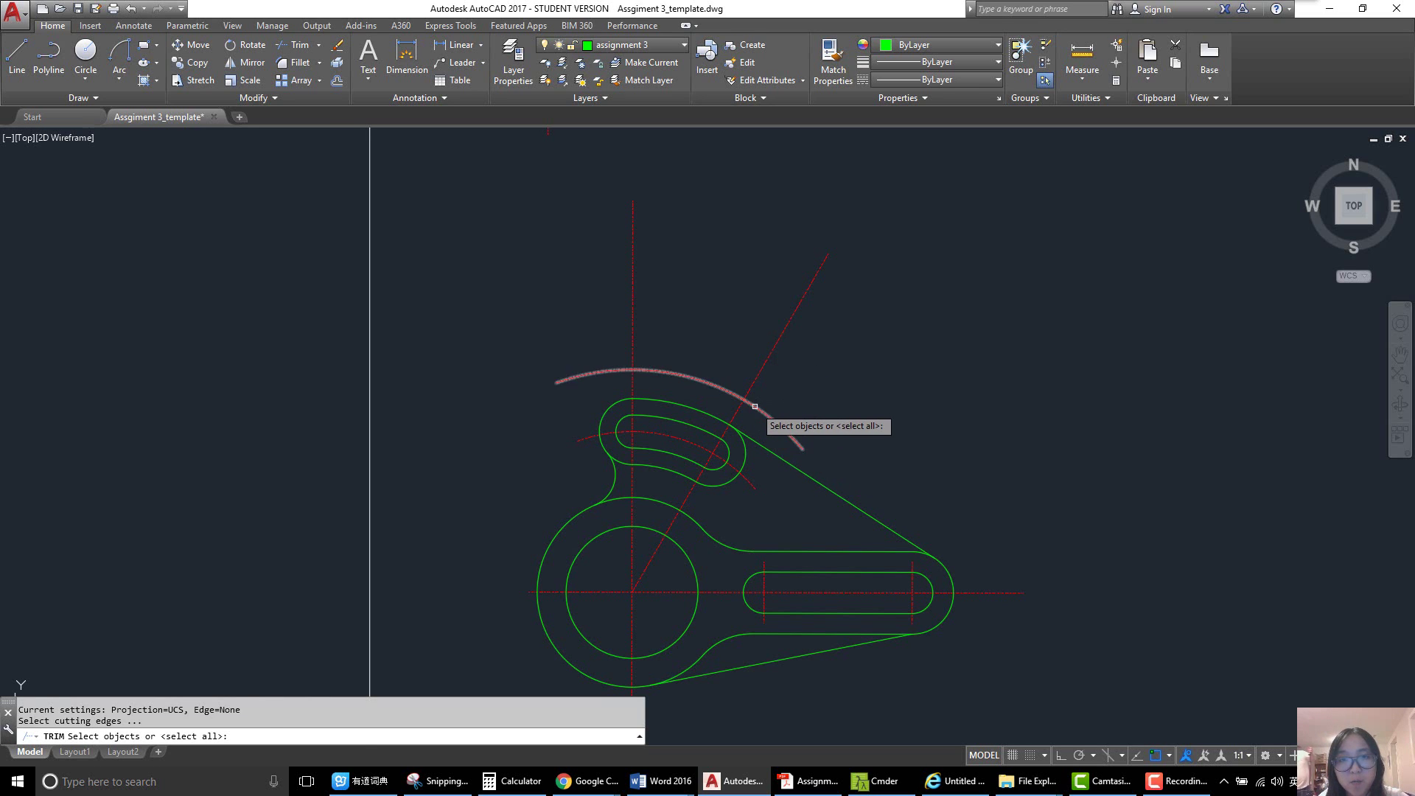
key("Return")
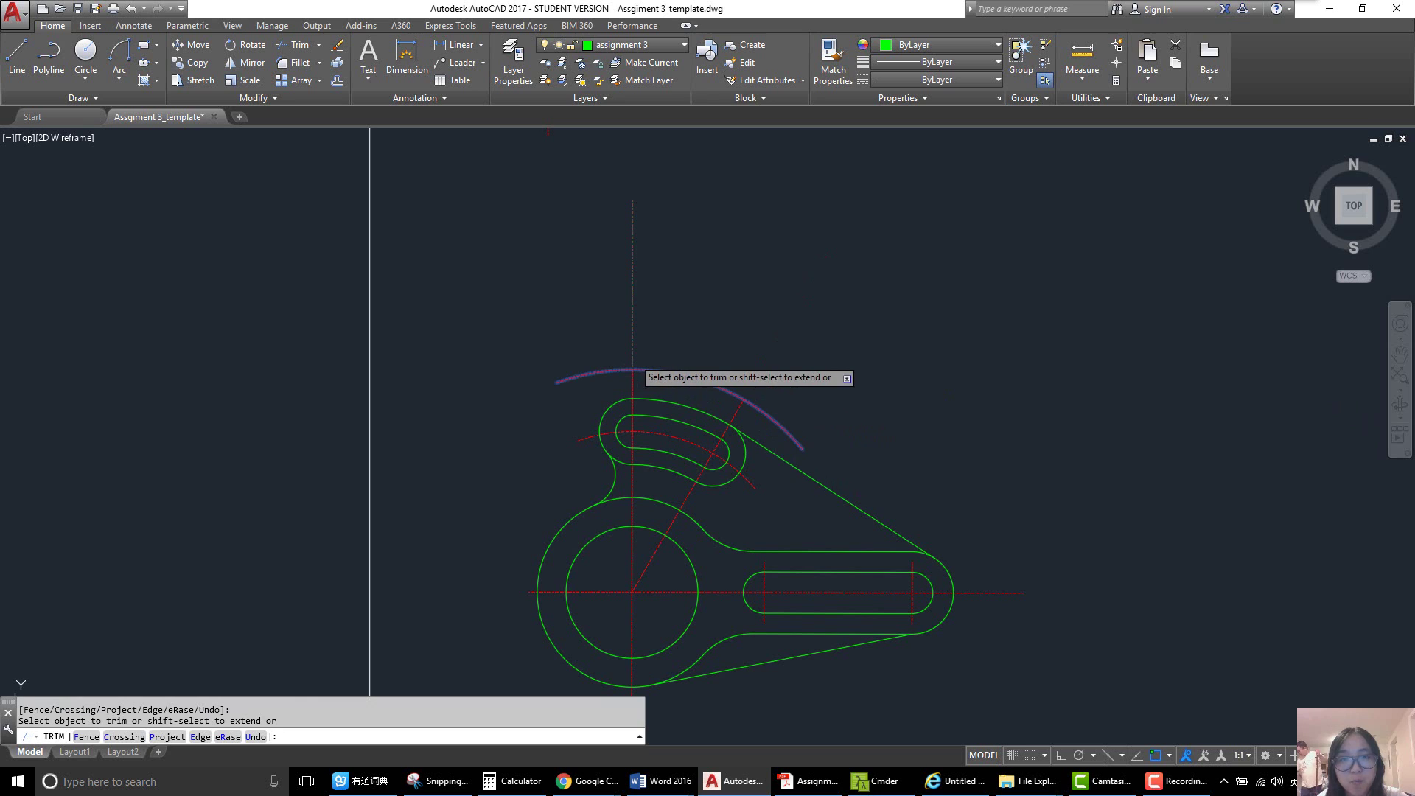
key("Return")
left_click(753, 406)
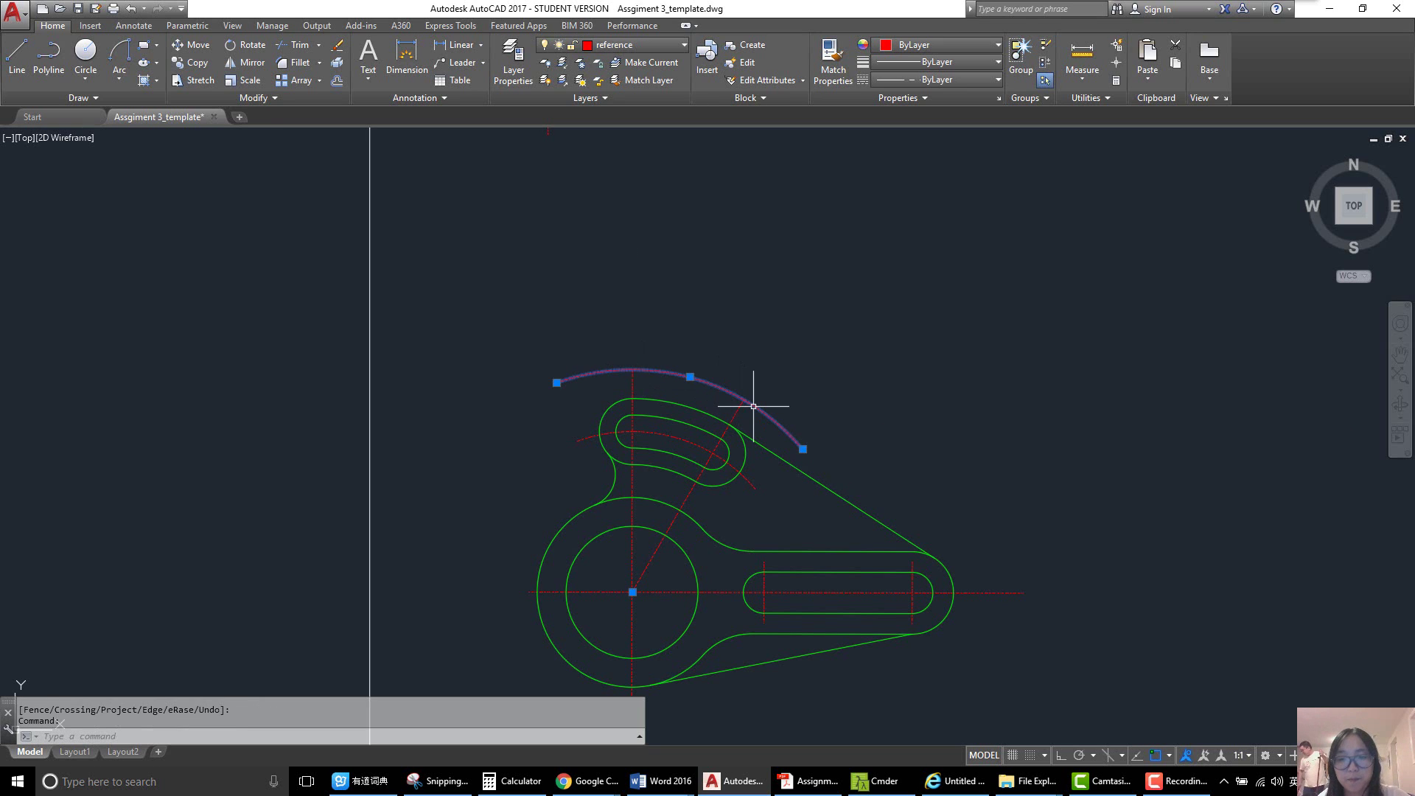
key("Delete")
scroll(754, 406, "down", 3)
mouse_move(758, 379)
middle_mouse_down()
mouse_move(722, 463)
mouse_move(724, 527)
mouse_move(622, 521)
mouse_move(631, 528)
middle_mouse_up()
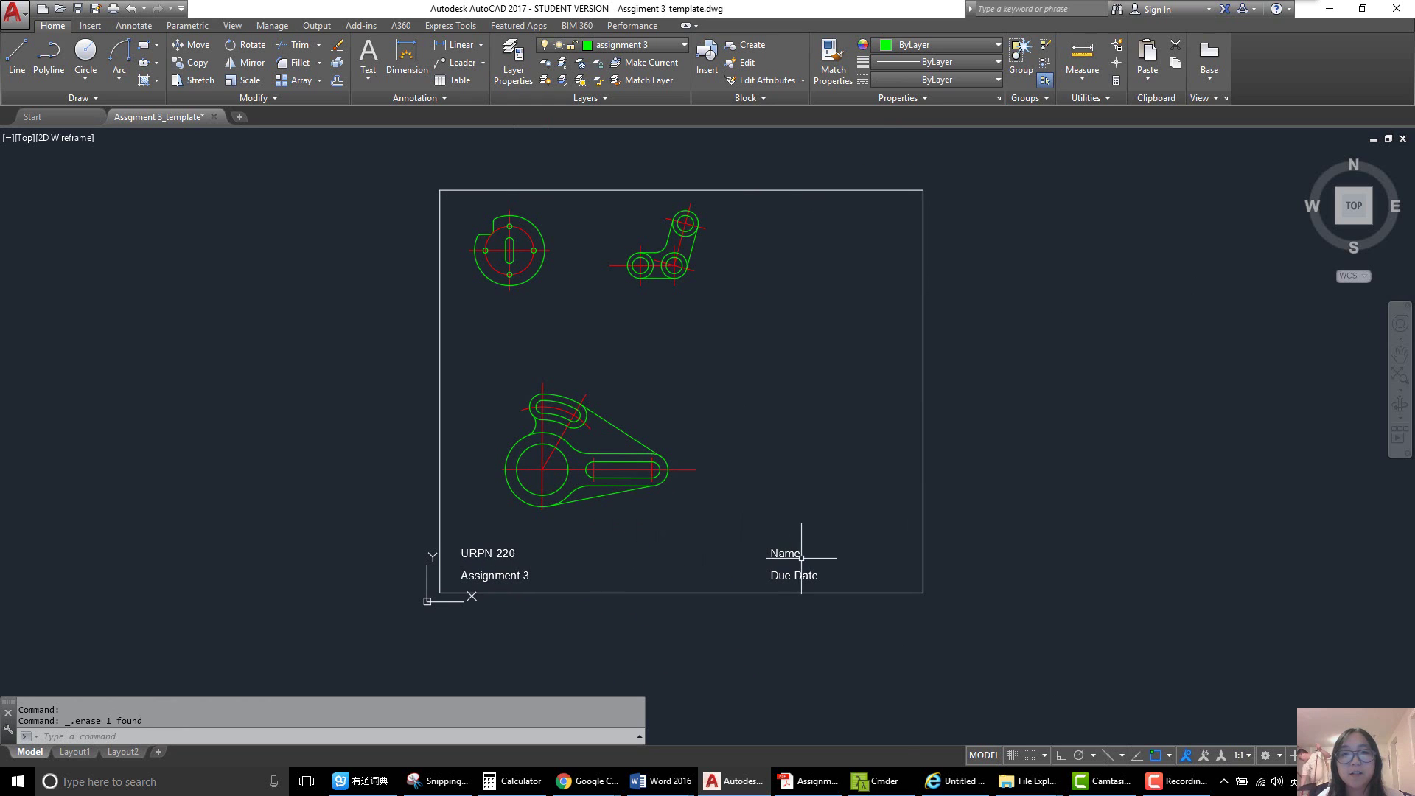
- Complete the Name text in the sheet's title area with a colon and the student's full name
scroll(798, 557, "up", 2)
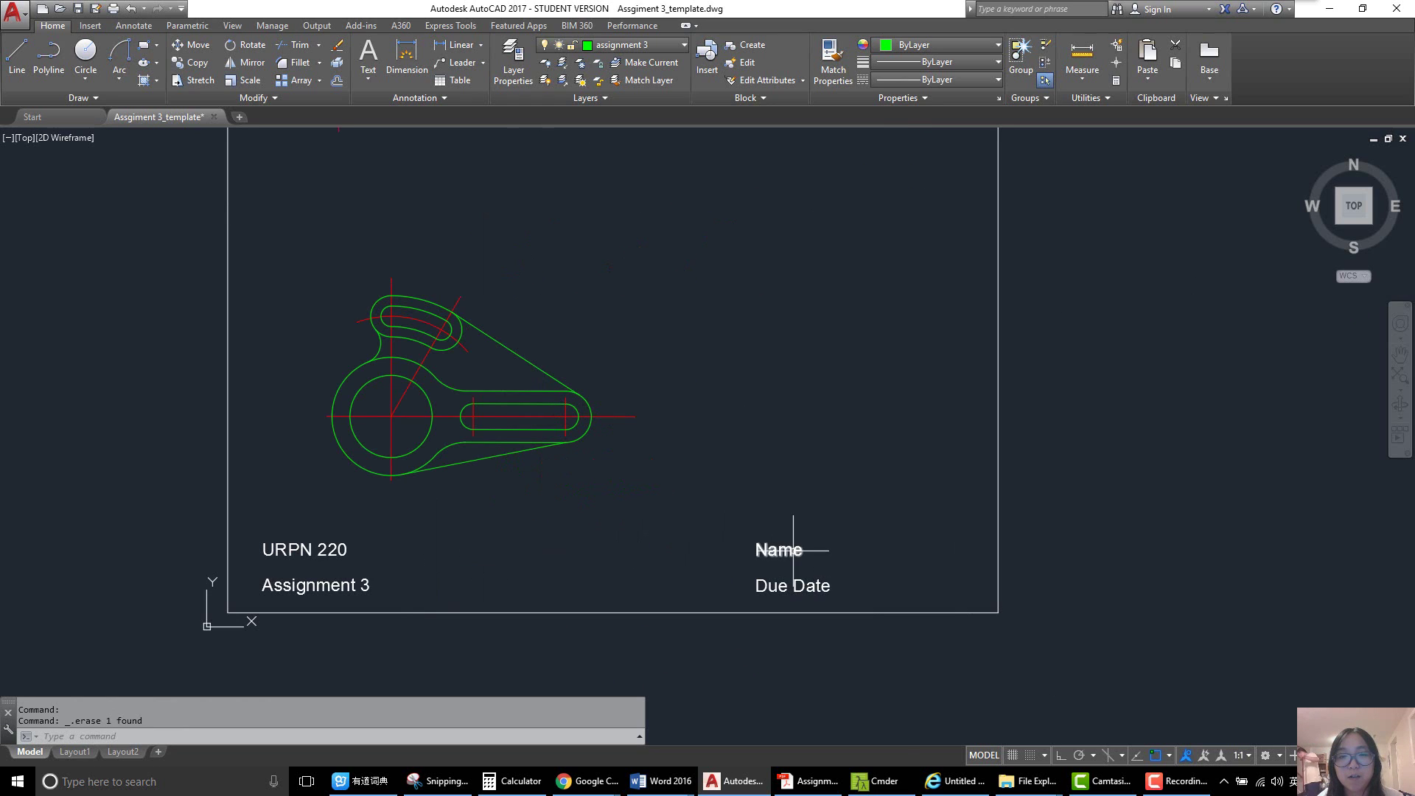
left_click(793, 550)
double_click(797, 556)
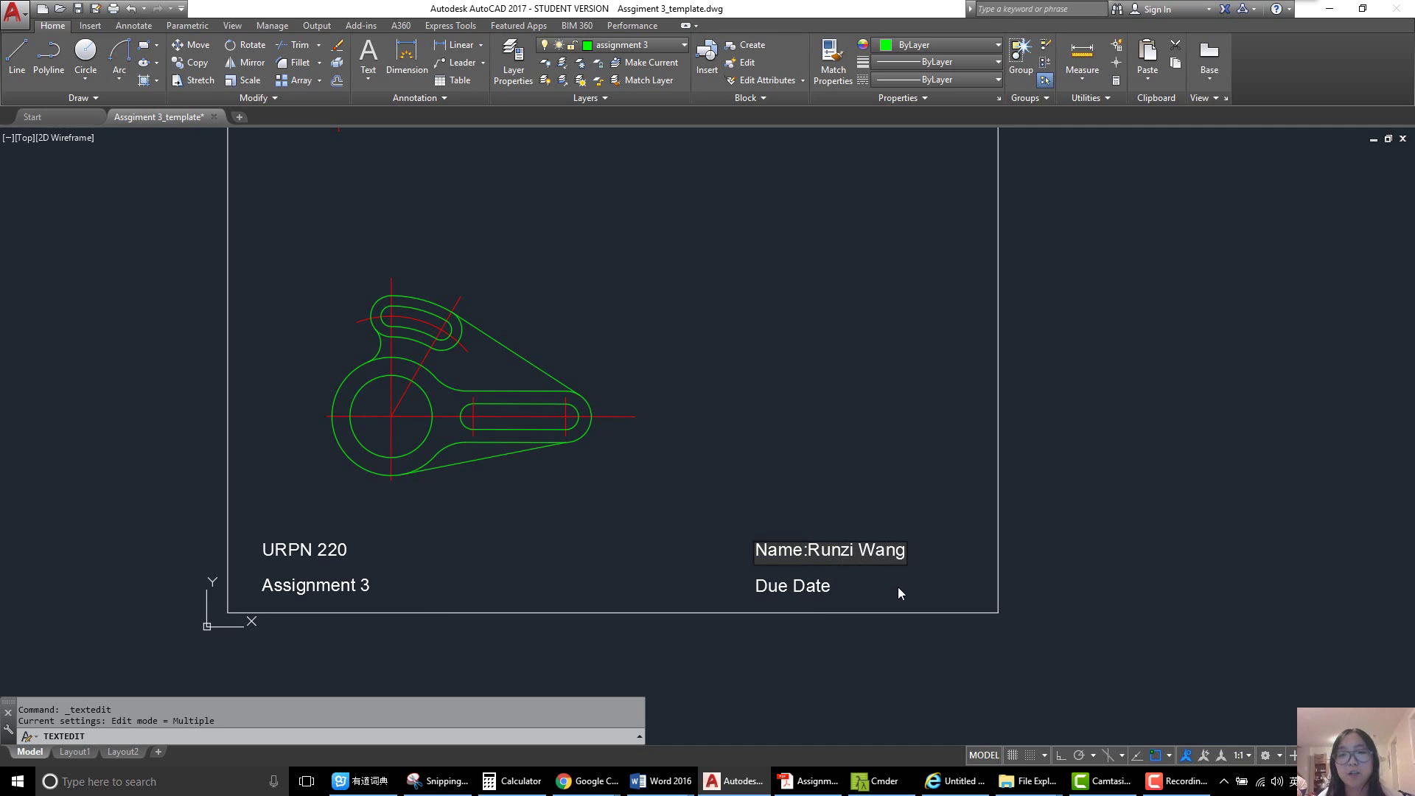
left_click(903, 577)
scroll(847, 516, "down", 4)
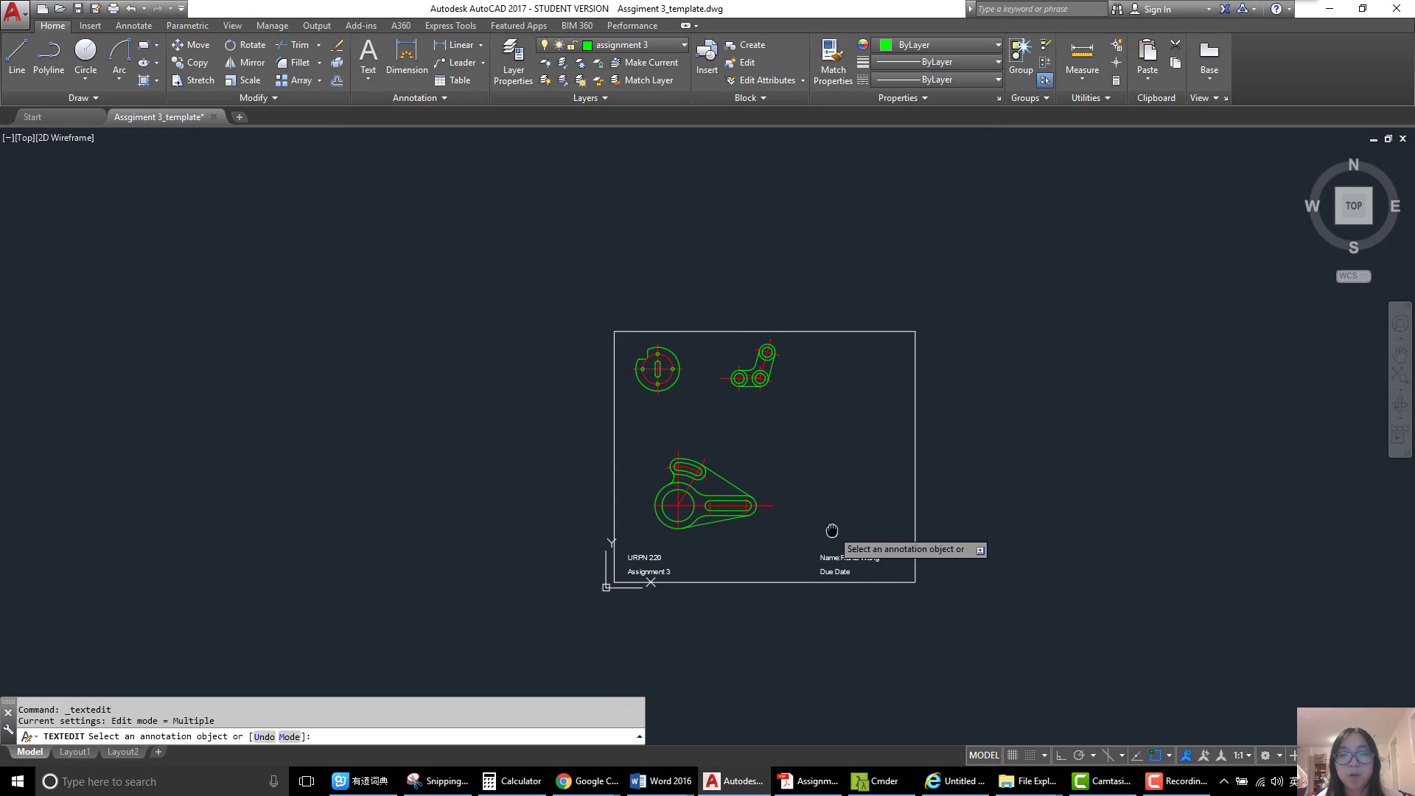
scroll(821, 536, "up", 4)
scroll(842, 536, "down", 2)
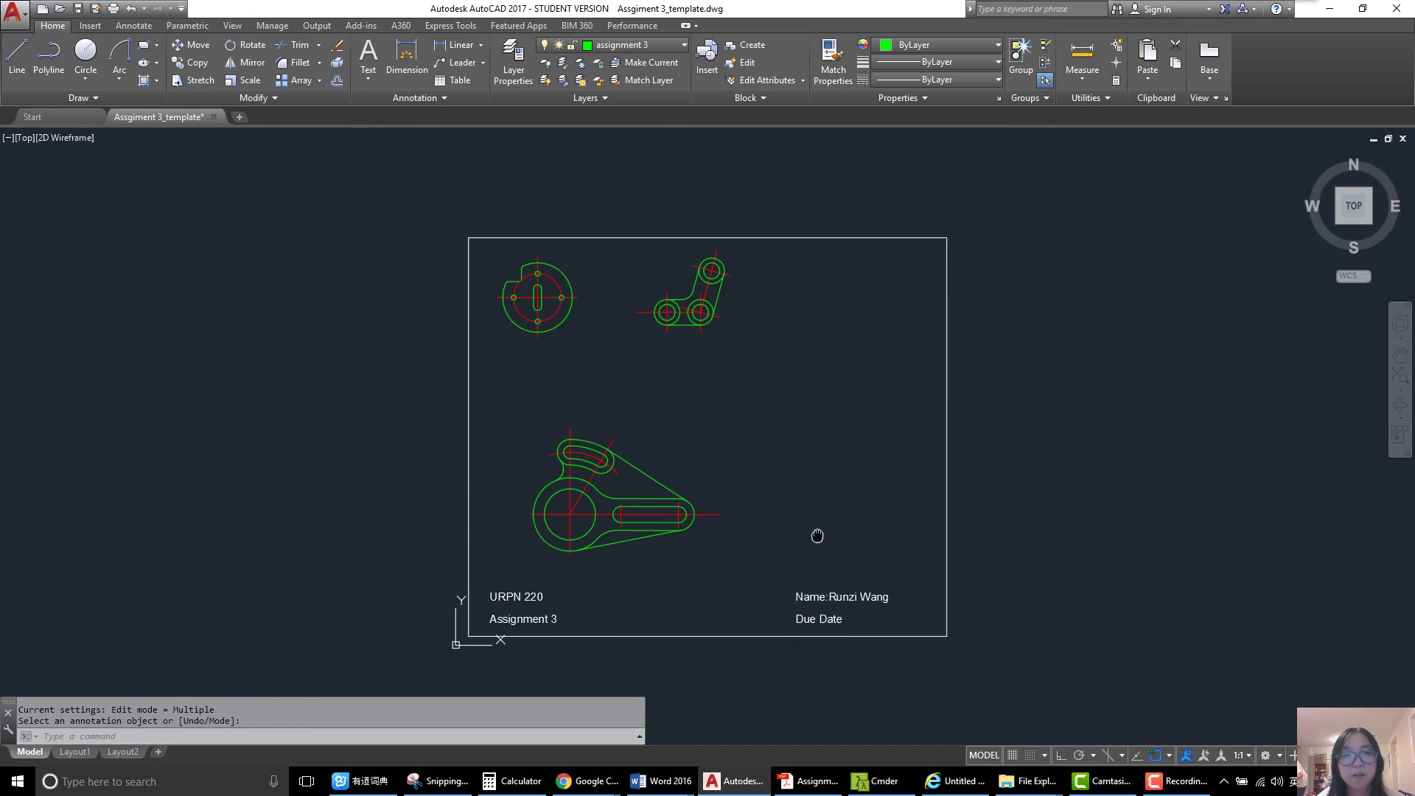
- Save the drawing as a new file on the Desktop, prefixing "Assgiment 3_template.dwg" with the student's surname and an underscore
left_click(28, 16)
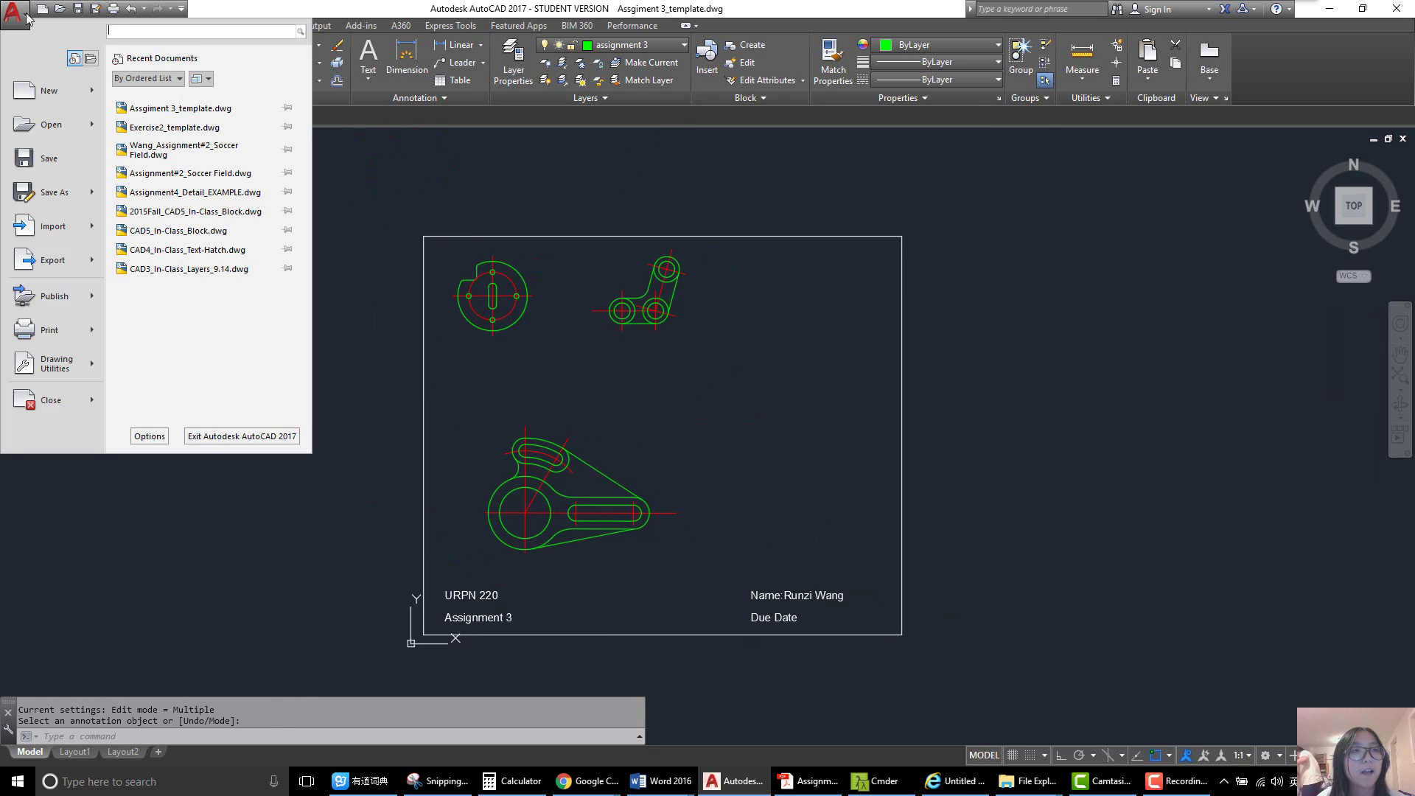
left_click(54, 194)
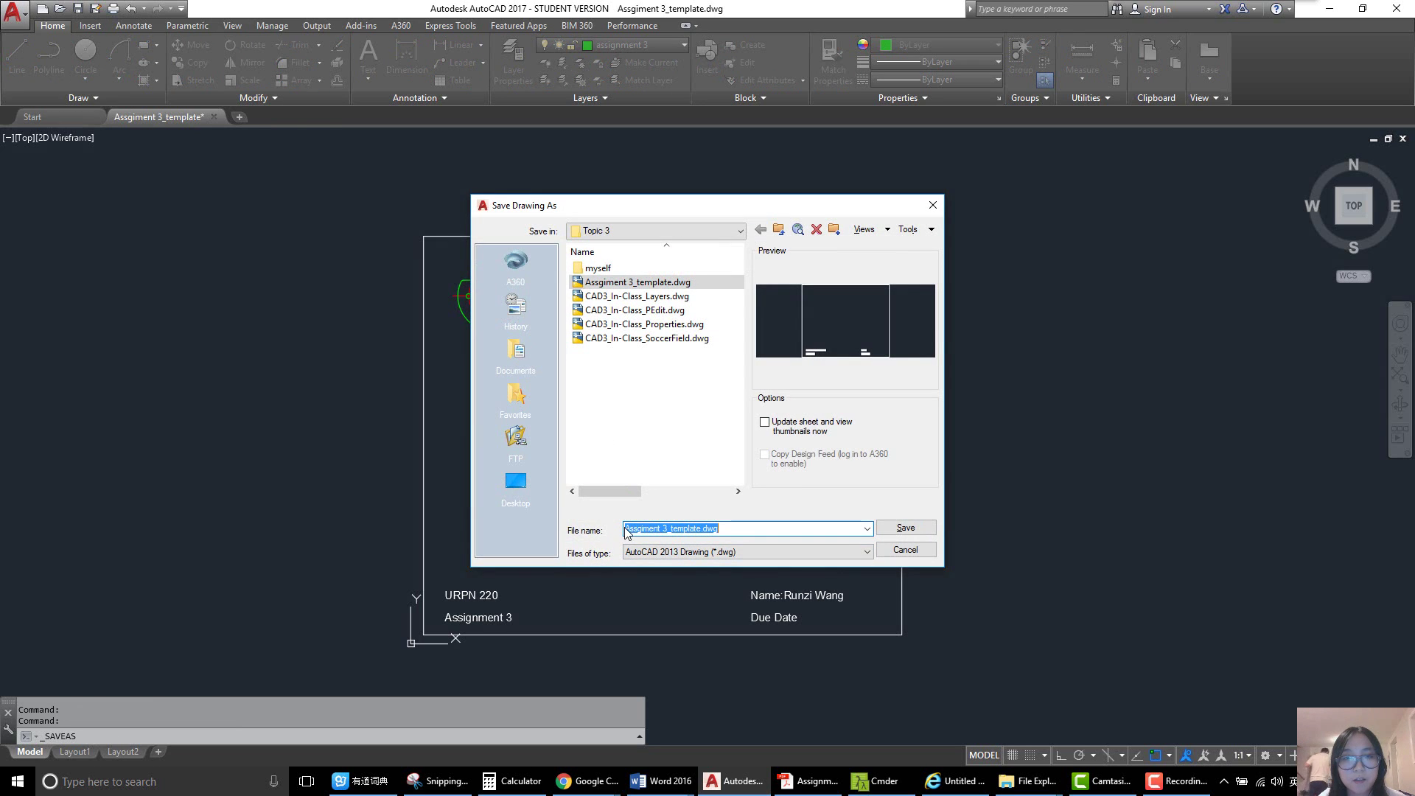
left_click(627, 528)
type("Wa")
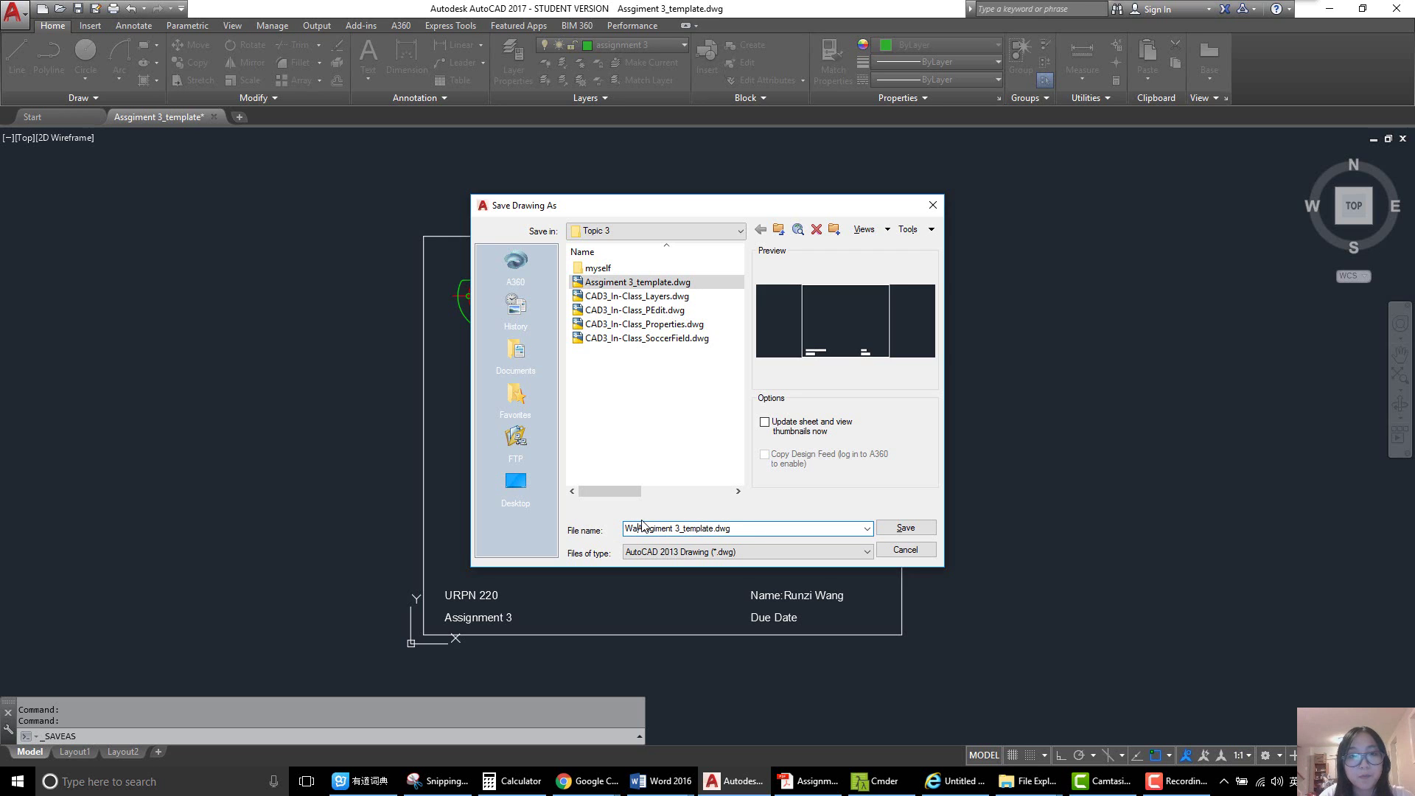
type("ng_")
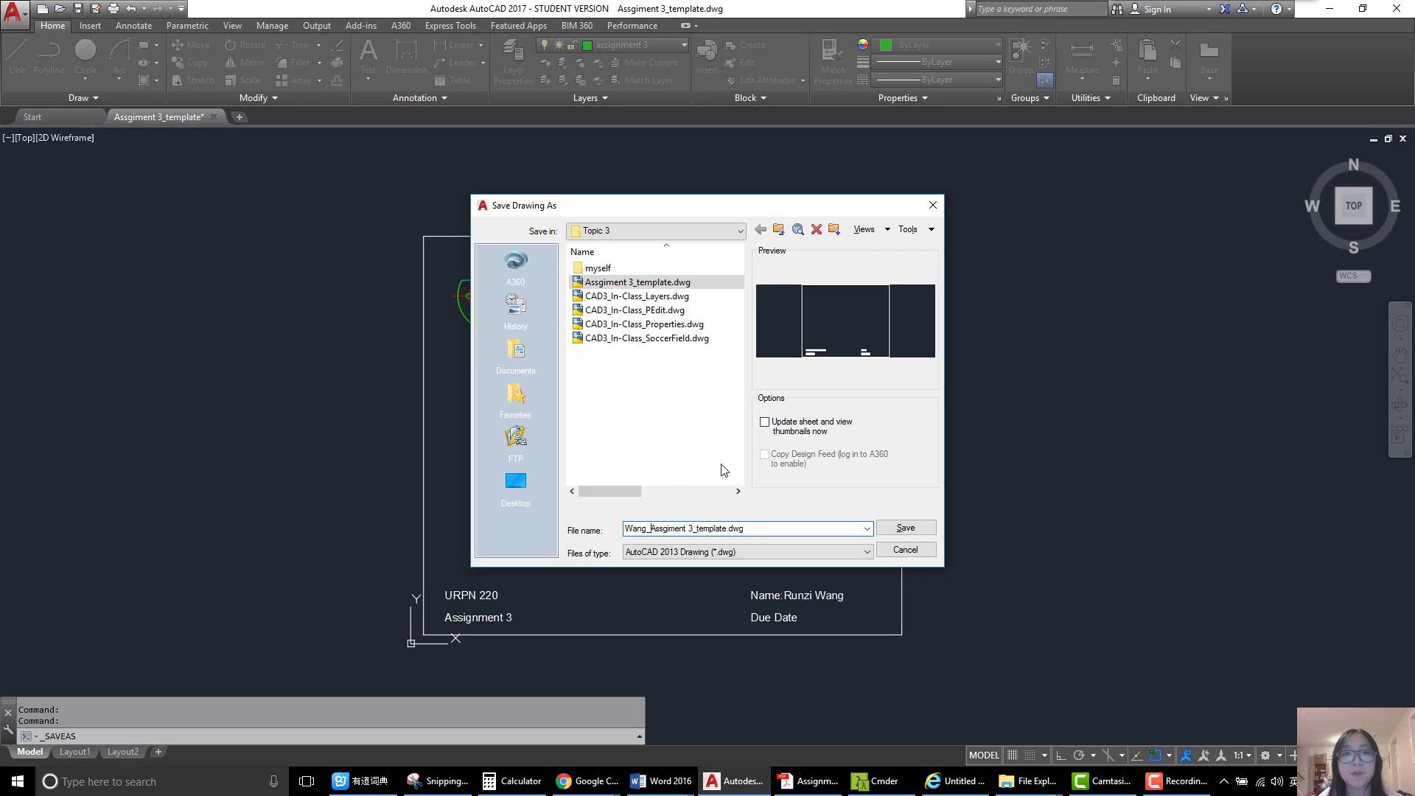
left_click(516, 490)
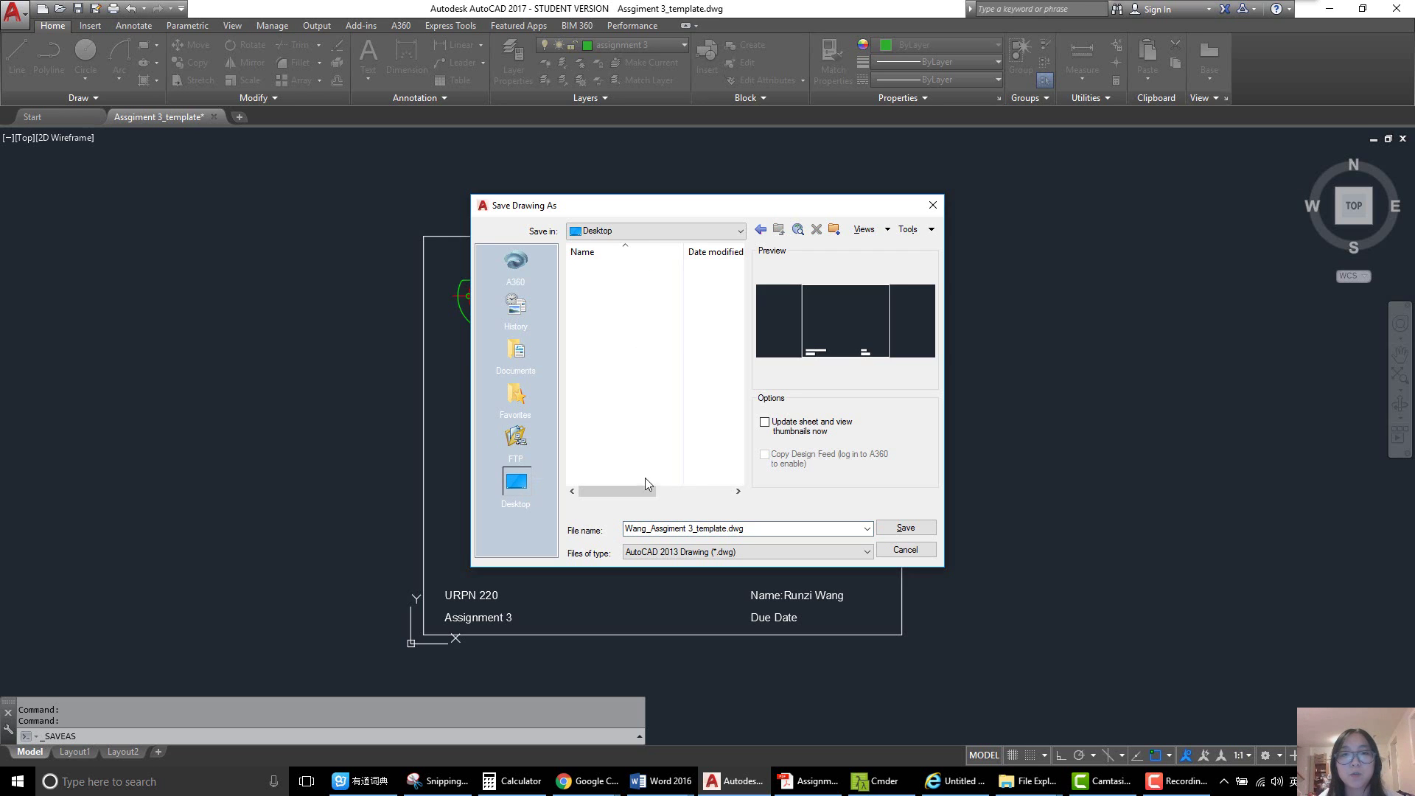
left_click(906, 529)
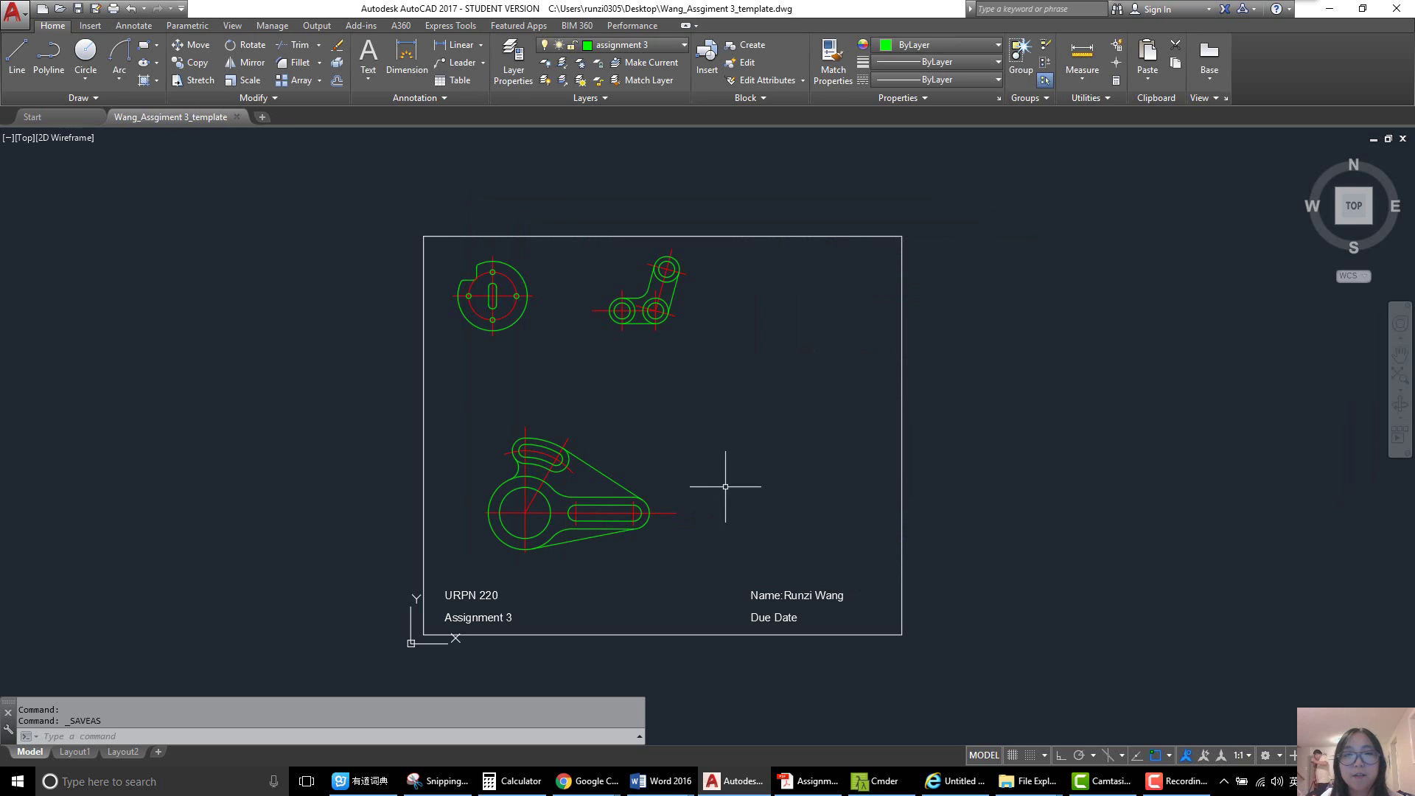
middle_click_drag(727, 492, 720, 477)
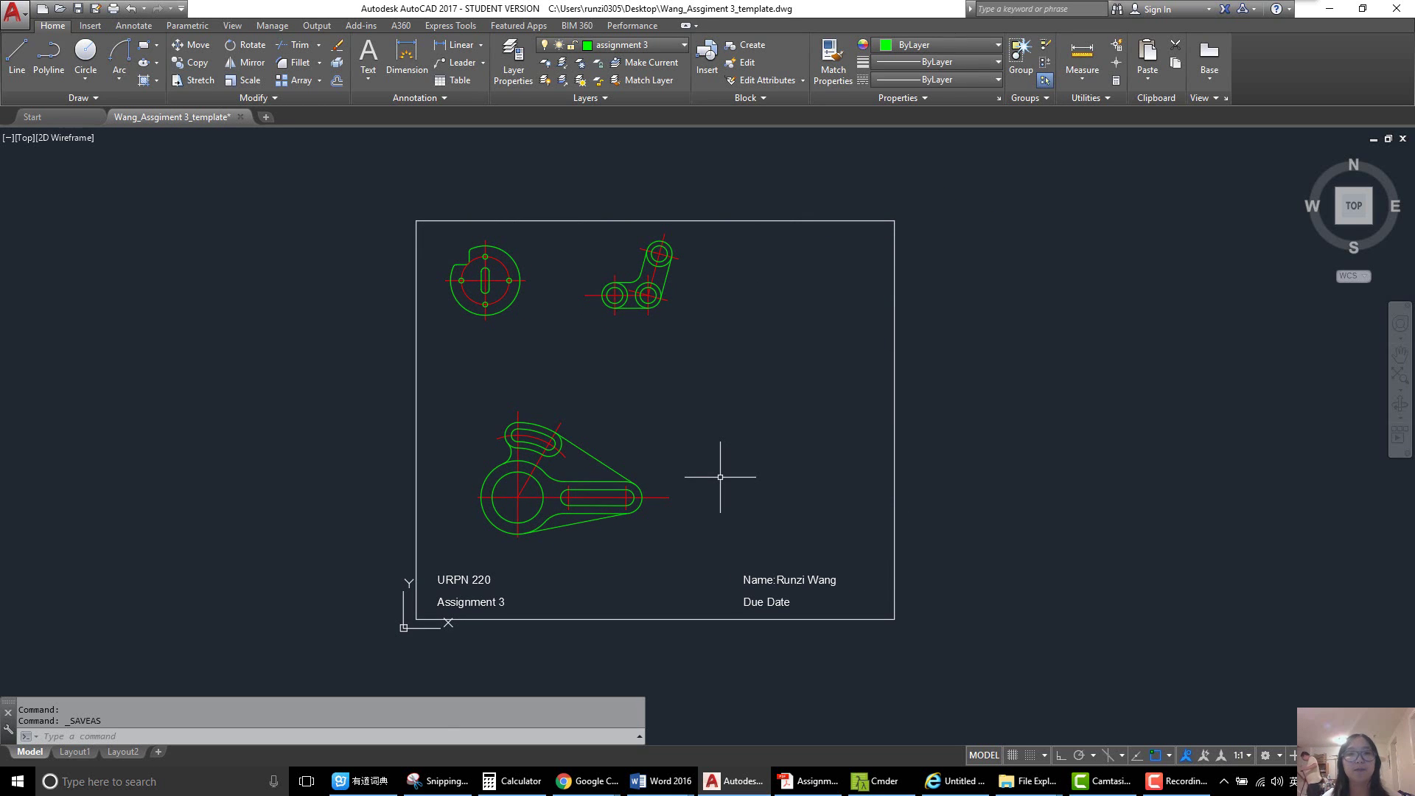